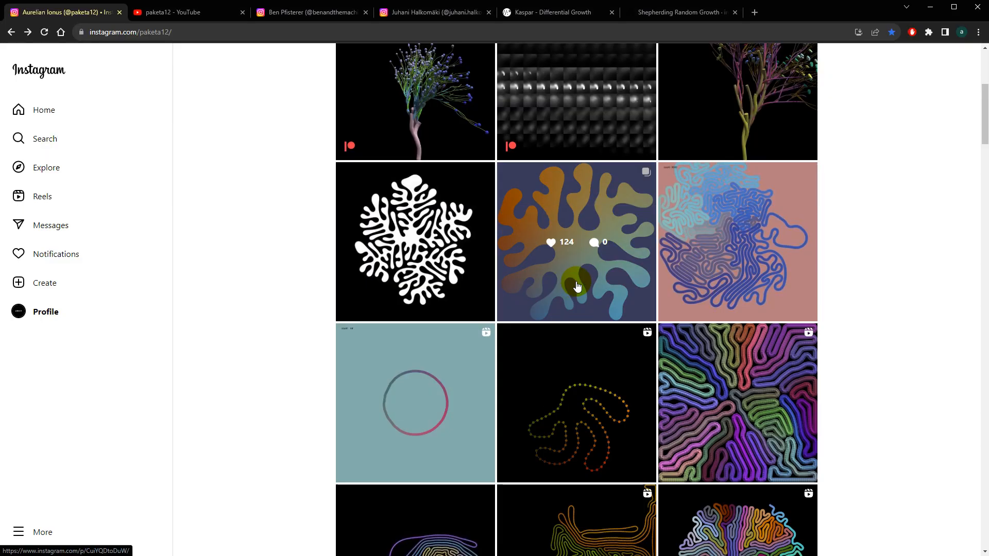
- Browse the differential growth artworks on the three open Instagram profiles, opening a black-and-white blob post on two of them
scroll(577, 287, "down", 3)
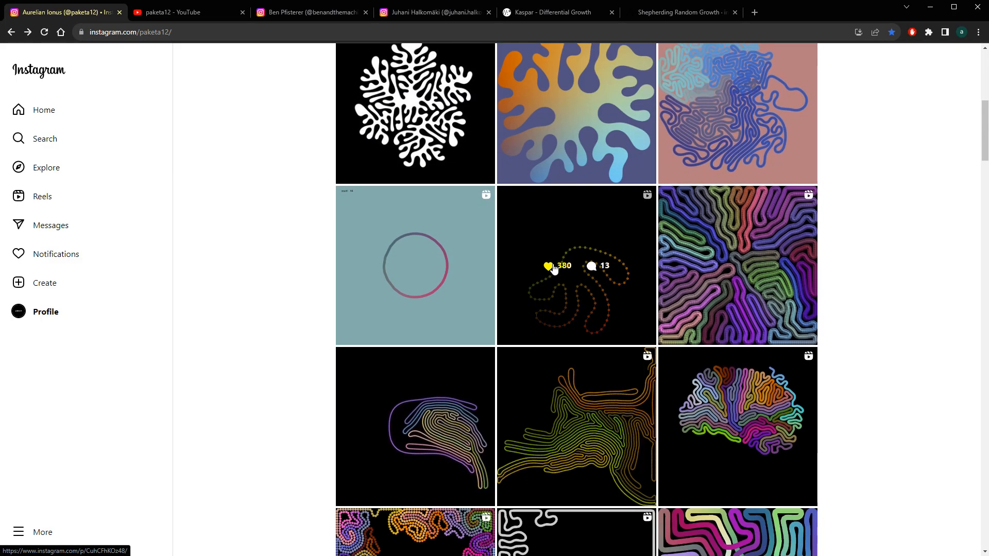
scroll(673, 378, "down", 3)
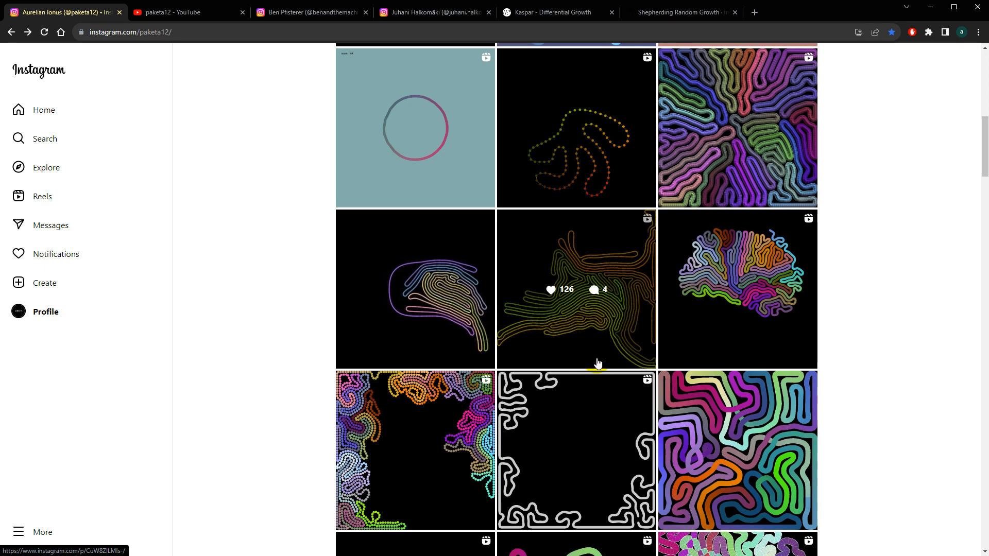
scroll(597, 363, "up", 2)
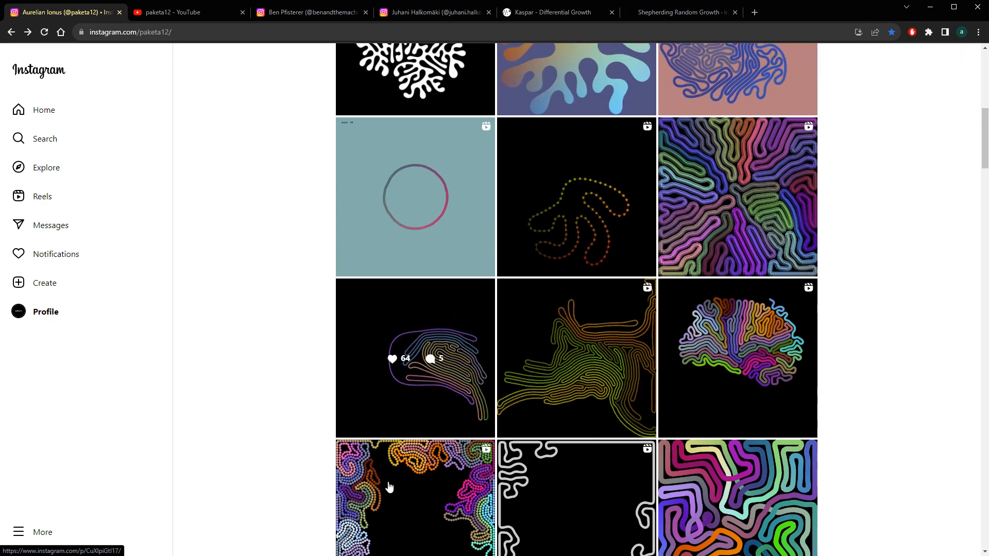
left_click(310, 12)
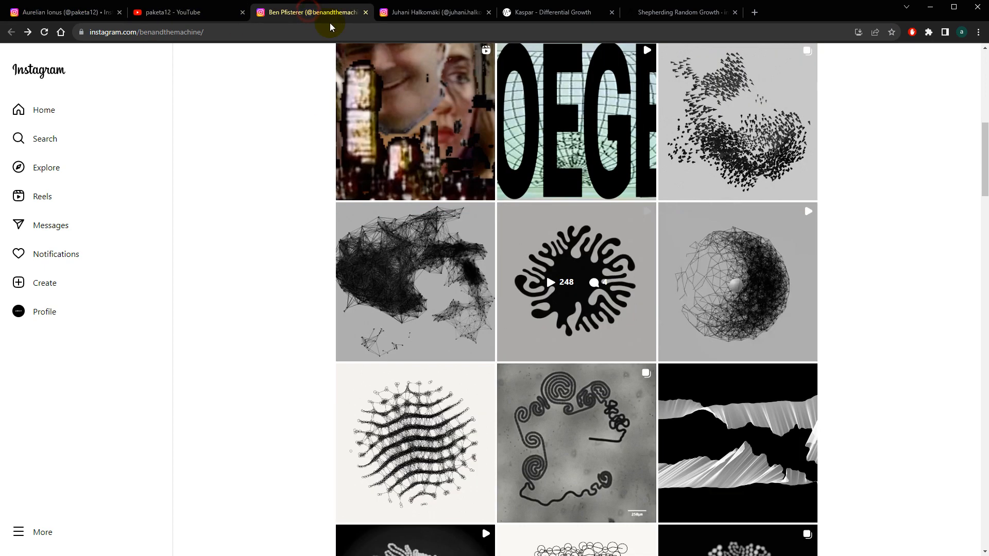
left_click(569, 251)
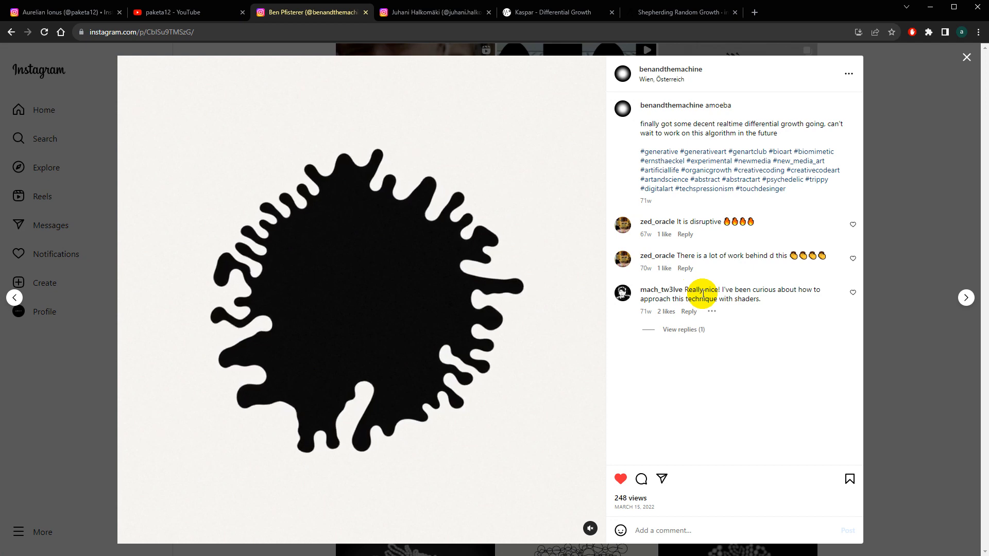
left_click(433, 12)
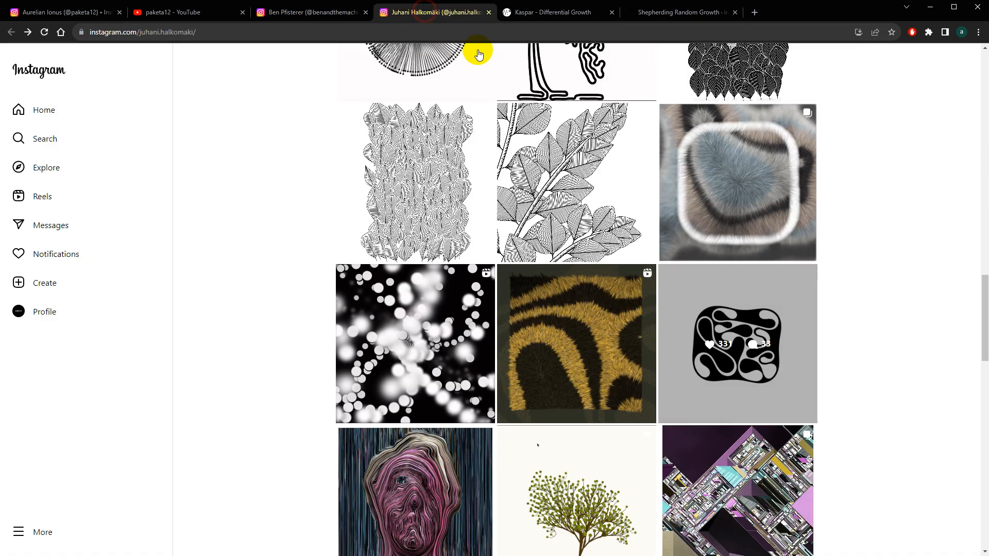
left_click(752, 307)
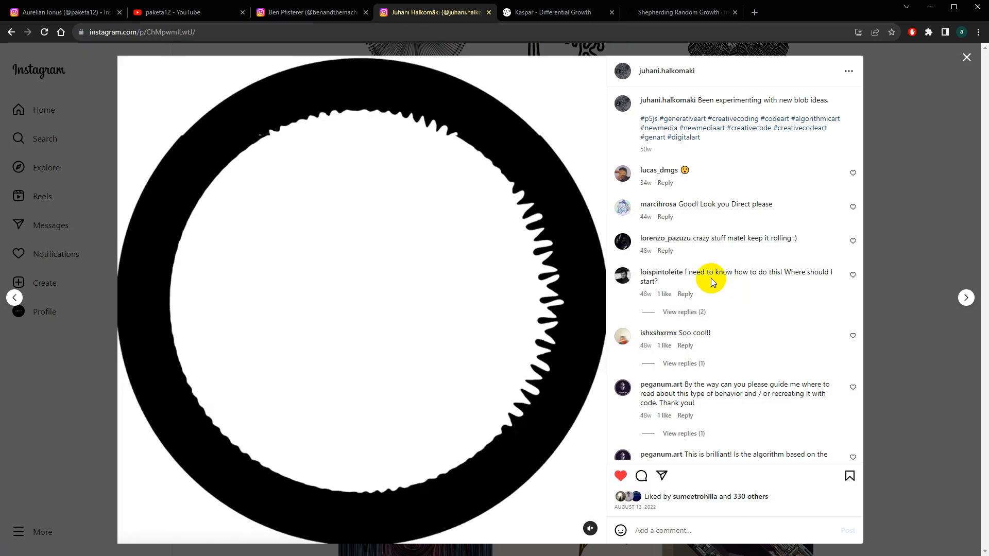
- Read the Differential Growth article on kaspar.wtf, examining the node creation, adaptive subdivision and repulsion force diagrams
left_click(574, 14)
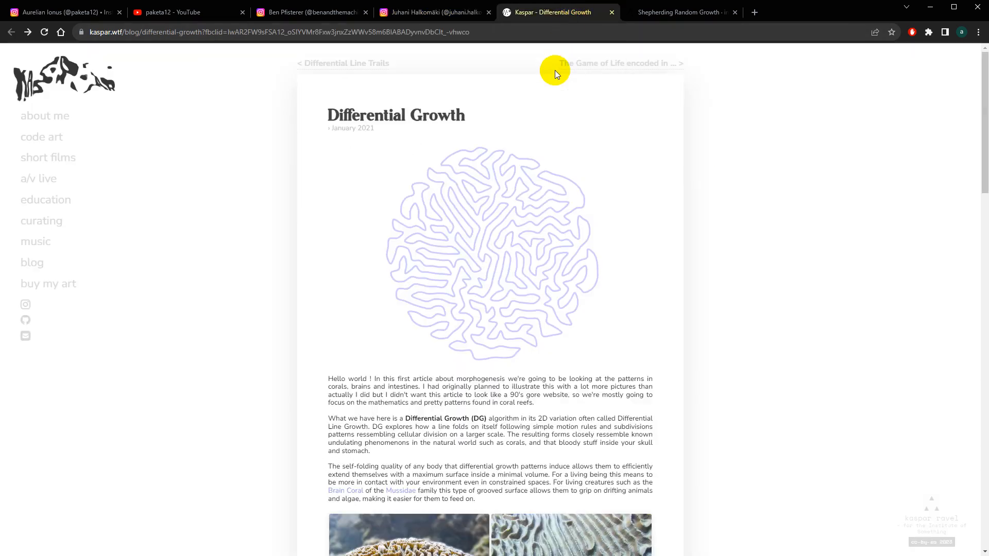
scroll(507, 249, "down", 10)
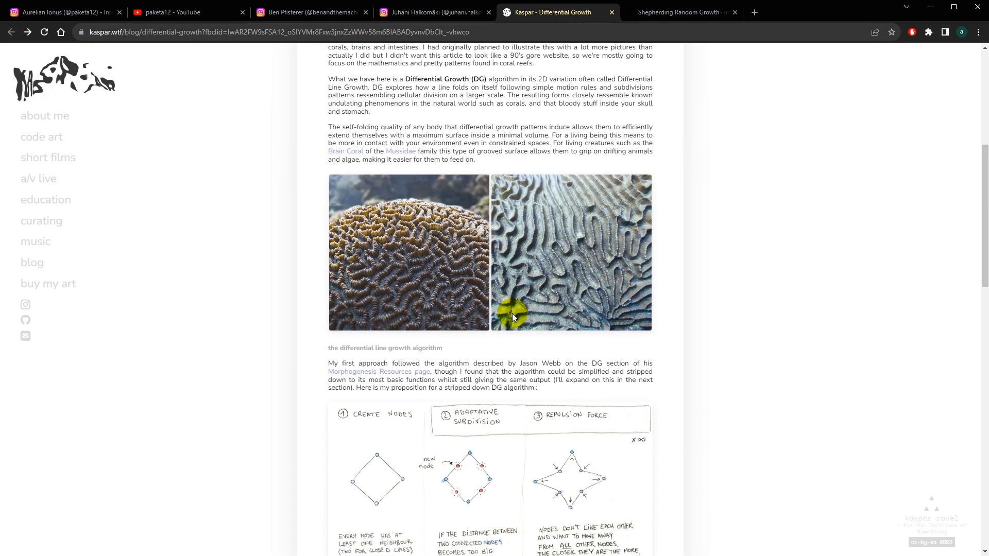
scroll(510, 312, "up", 10)
scroll(513, 316, "down", 10)
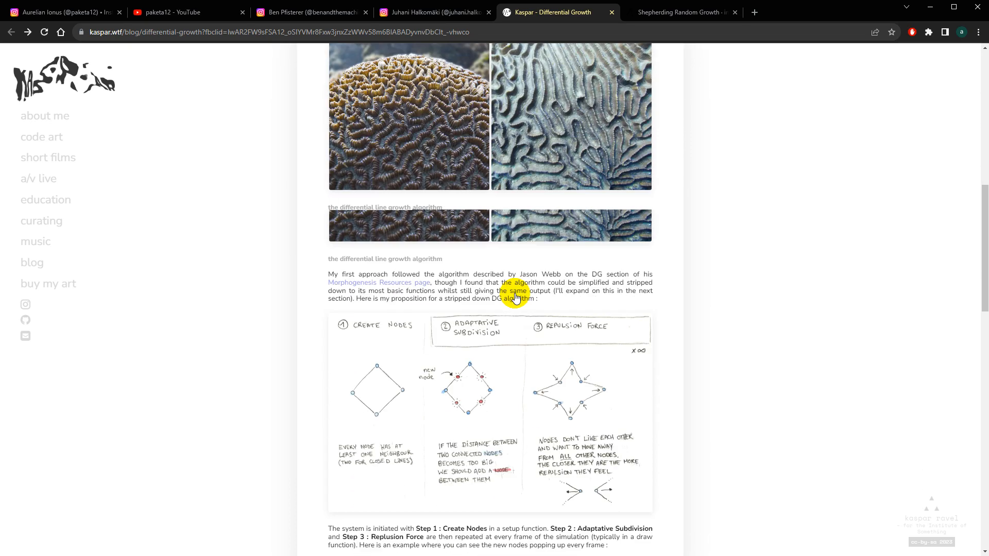
scroll(516, 295, "down", 6)
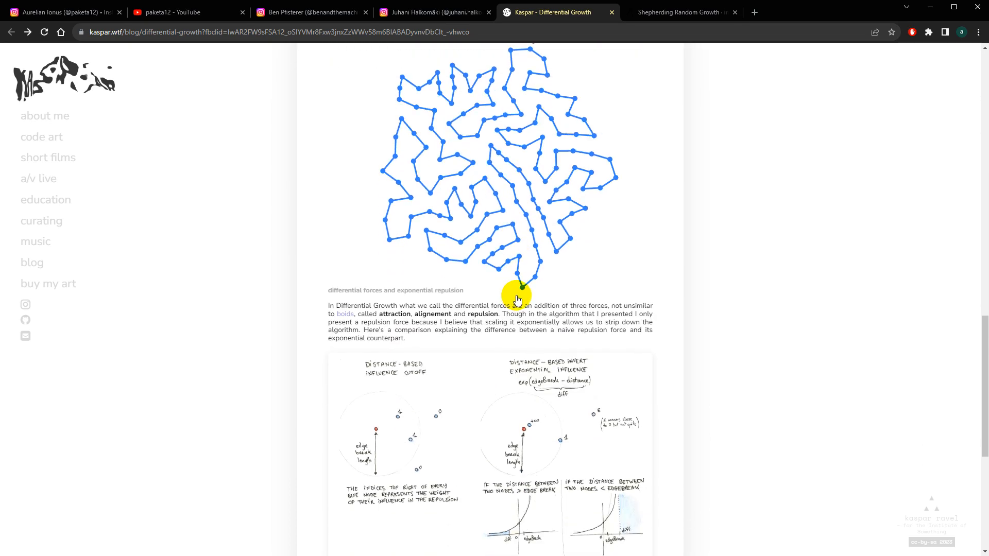
- Skim the Shepherding Random Growth article on inconvergent.net from the introduction through the More Nodes section
left_click(668, 15)
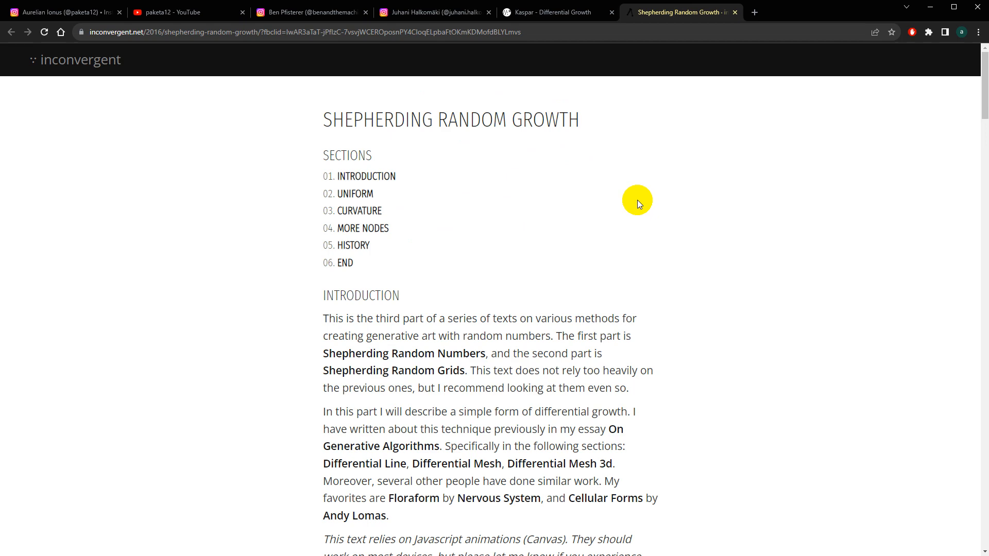
scroll(633, 205, "down", 15)
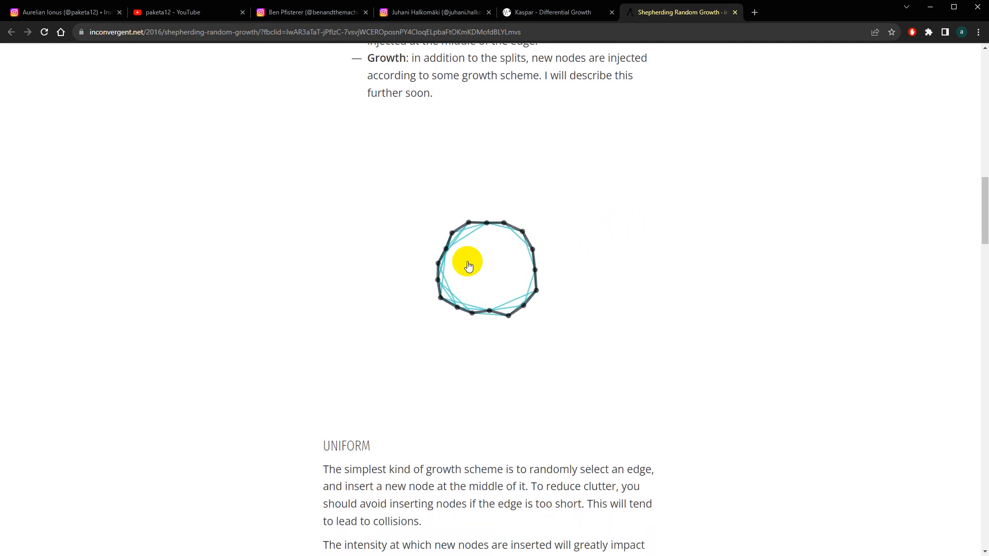
scroll(508, 263, "down", 8)
scroll(511, 268, "down", 15)
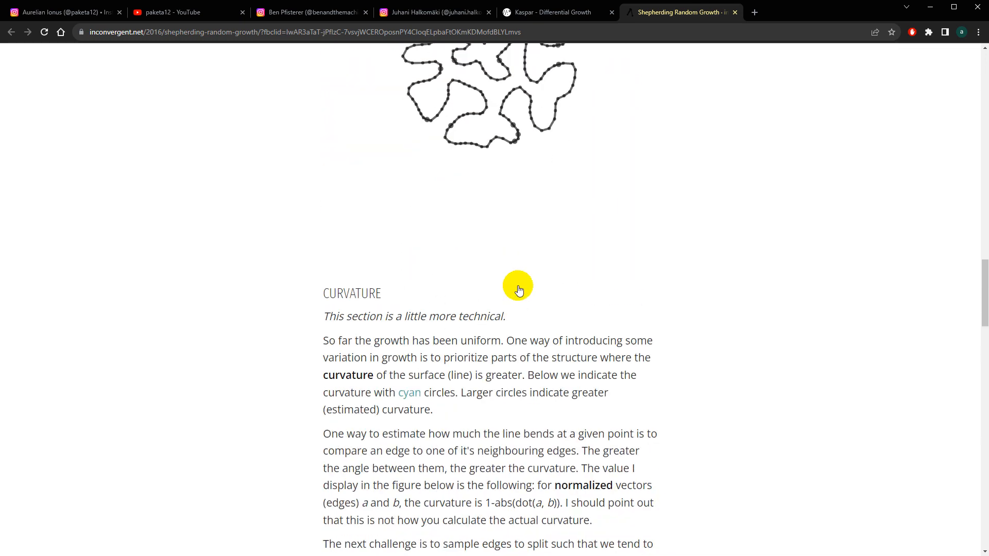
scroll(521, 293, "down", 5)
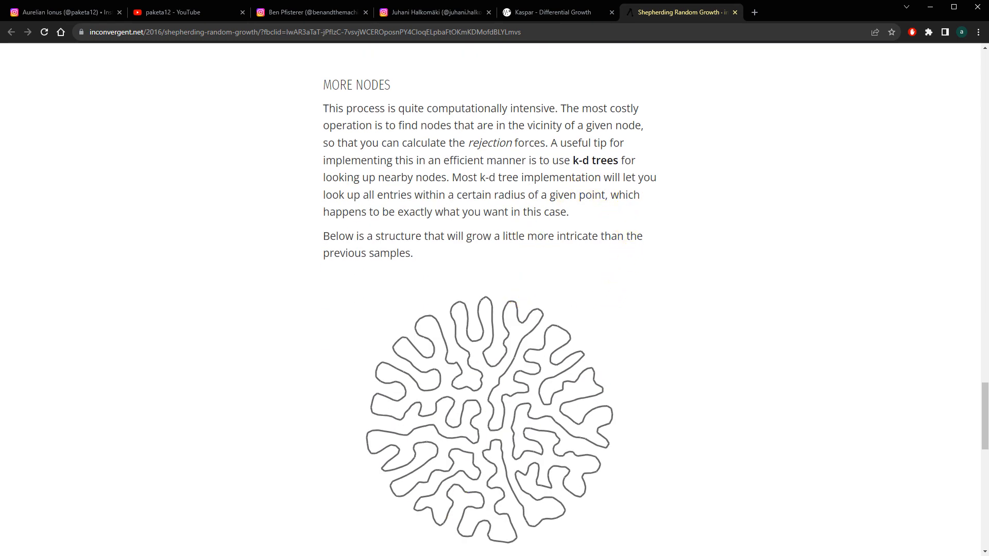
- Switch to TouchDesigner and close the pane displaying the rendered growth pattern
key("alt+Tab")
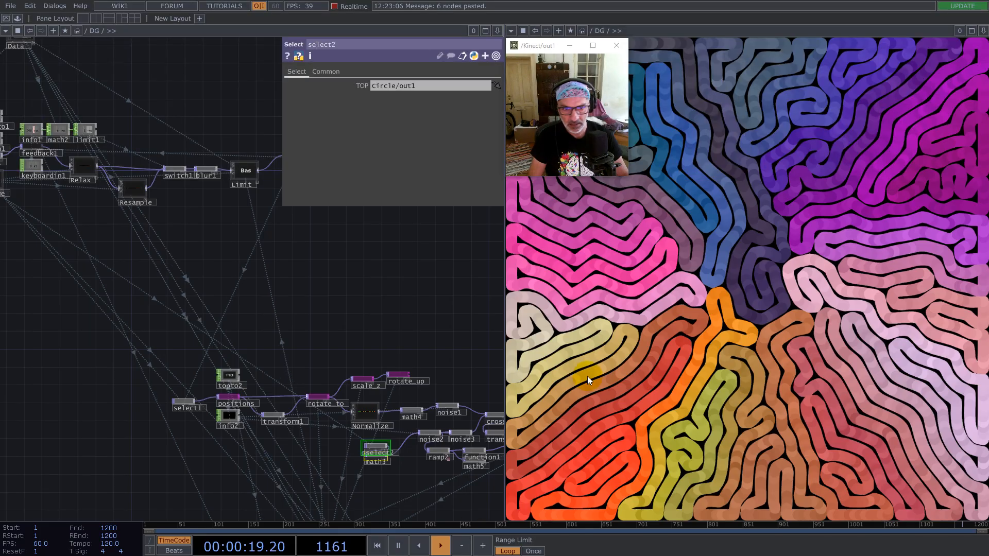
left_click(983, 31)
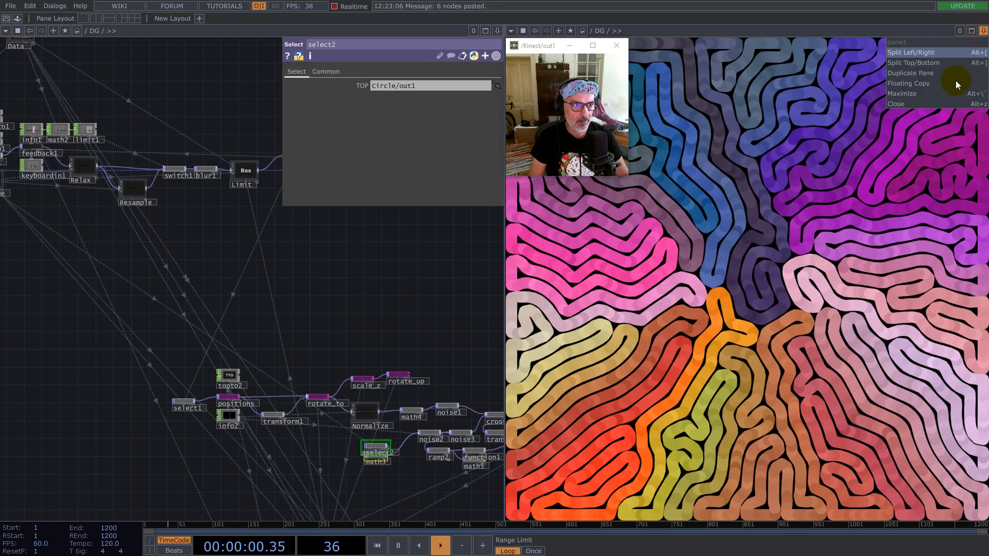
left_click(936, 103)
- Go from the DG network into the project1 component and delete all of its default operators
key("u")
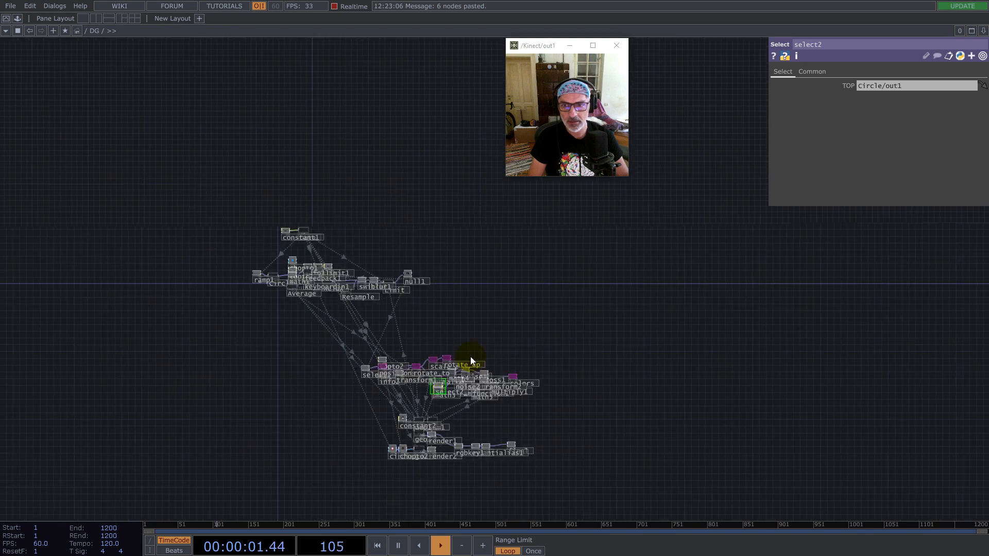
scroll(382, 370, "down", 4)
left_click(453, 486)
key("i")
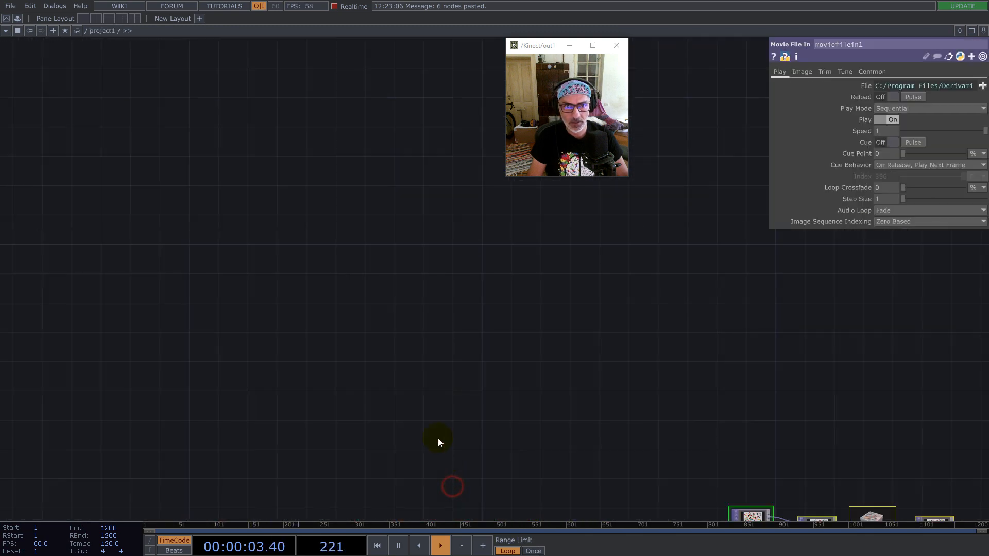
left_click_drag(377, 345, 210, 265)
left_click_drag(493, 409, 251, 225)
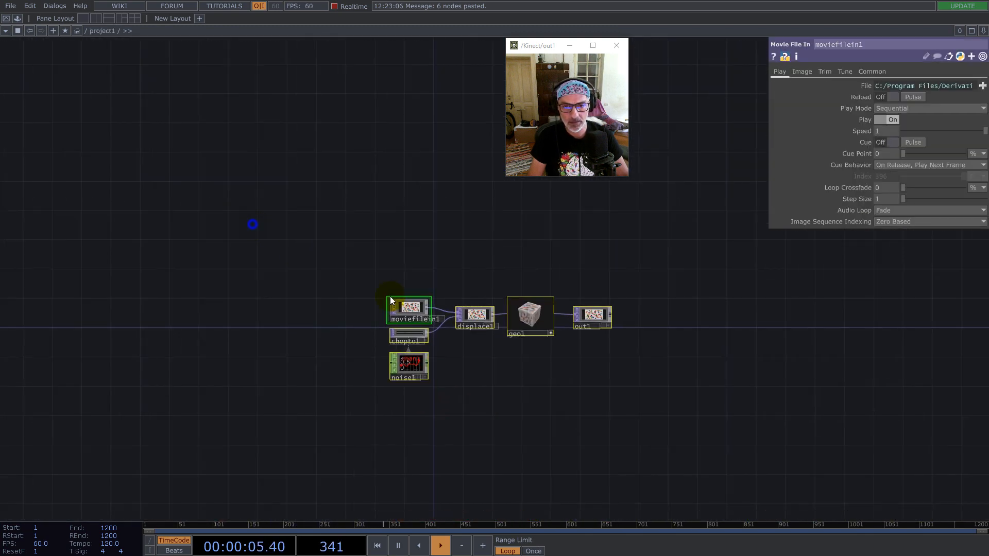
key("Delete")
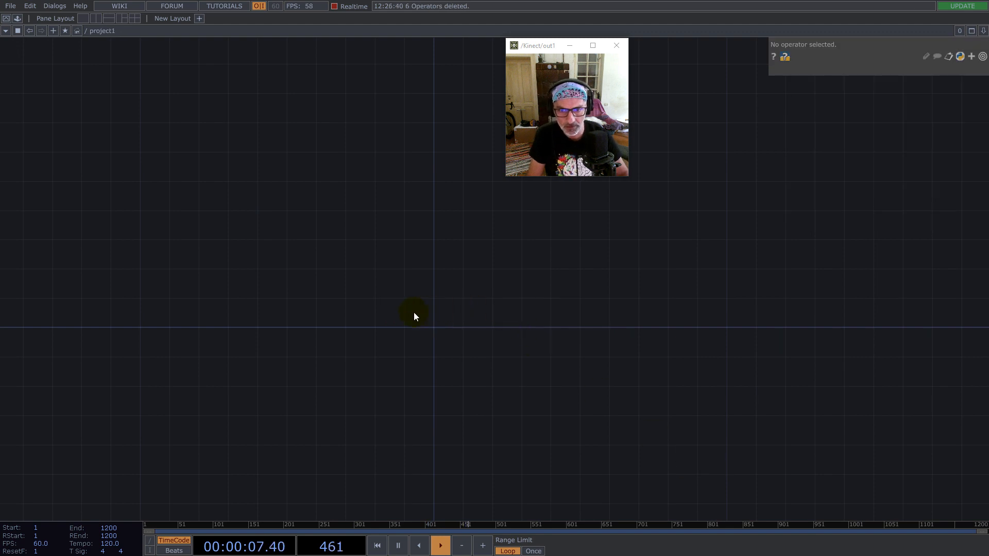
- Add a Constant CHOP to the empty project1 network
double_click(400, 309)
type("const")
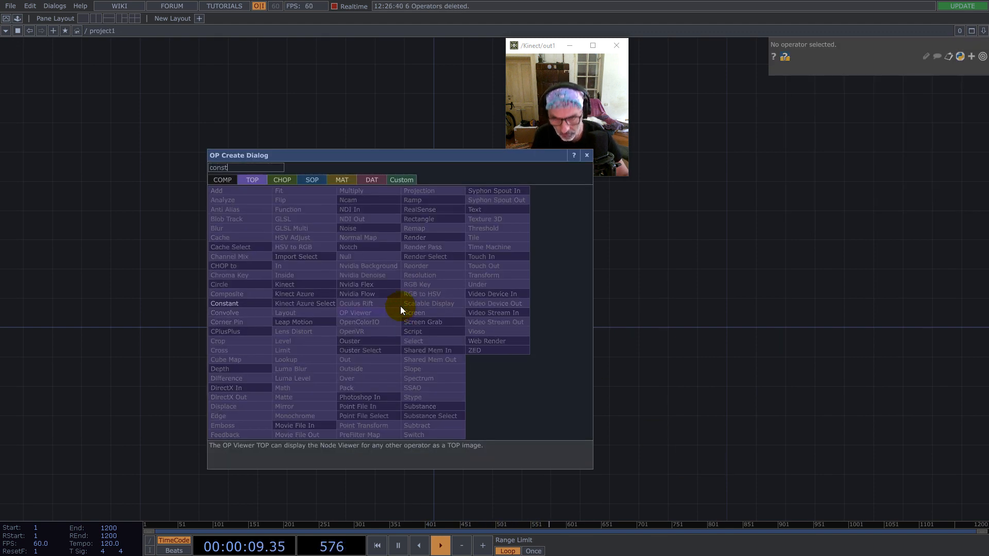
left_click(283, 179)
left_click(293, 244)
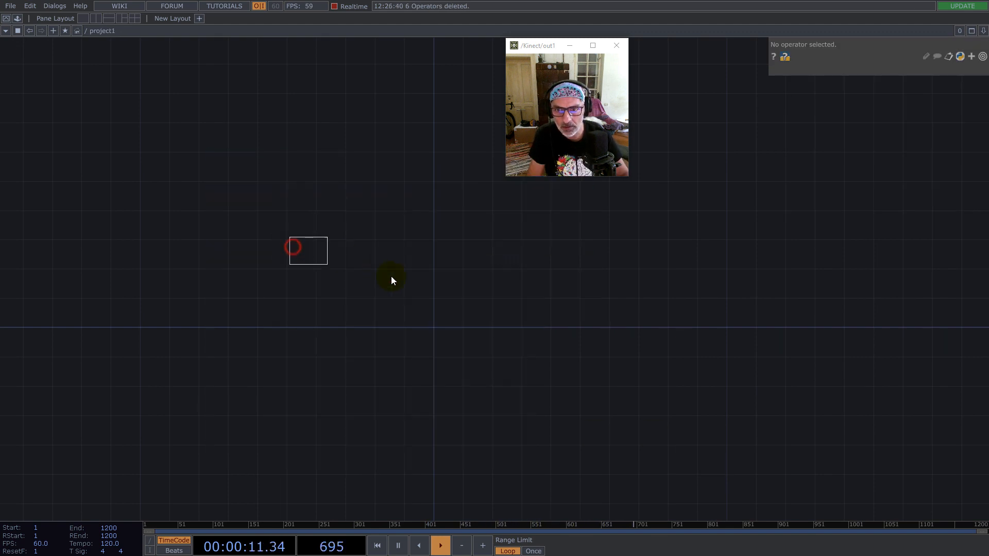
left_click(411, 316)
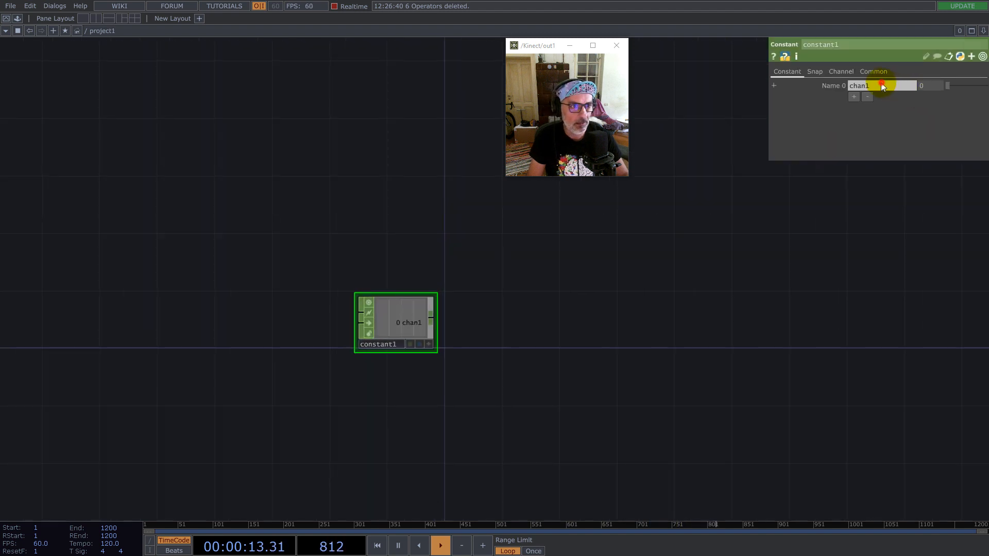
- Name the Constant CHOP's first channel res and set its value to 1280
type("res")
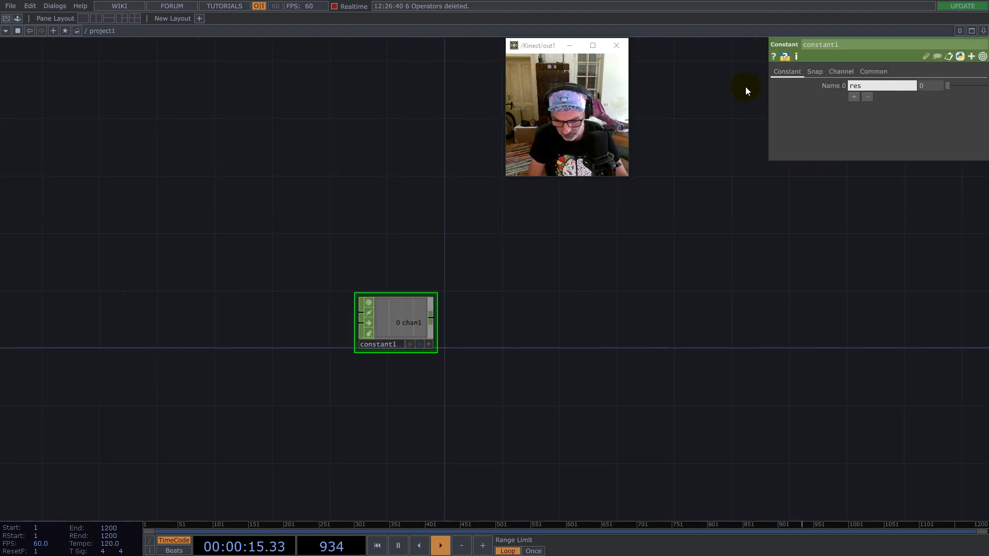
key("Return")
type("1280")
- Add a second channel named points to the Constant CHOP and set its value to 24
left_click(854, 98)
type("points")
key("Return")
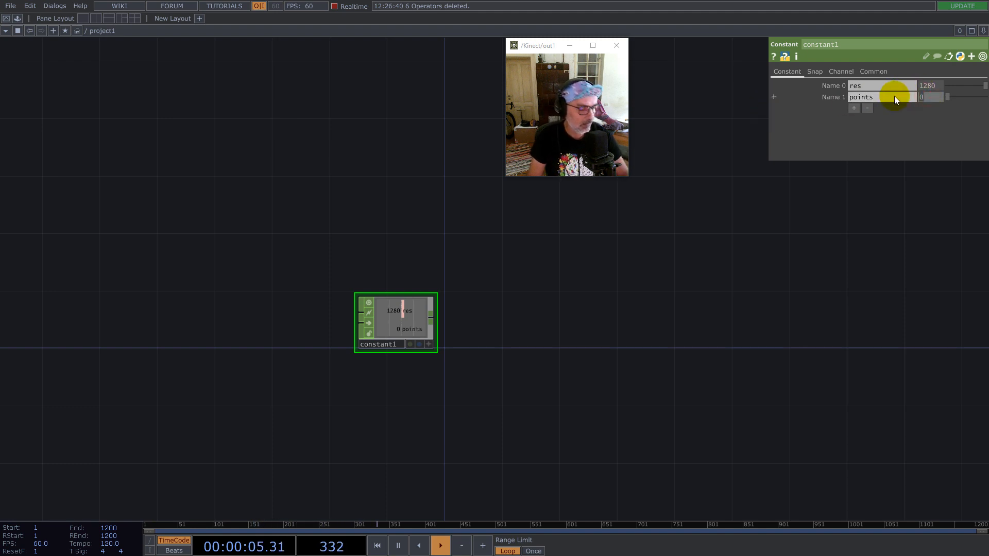
type("24")
key("Return")
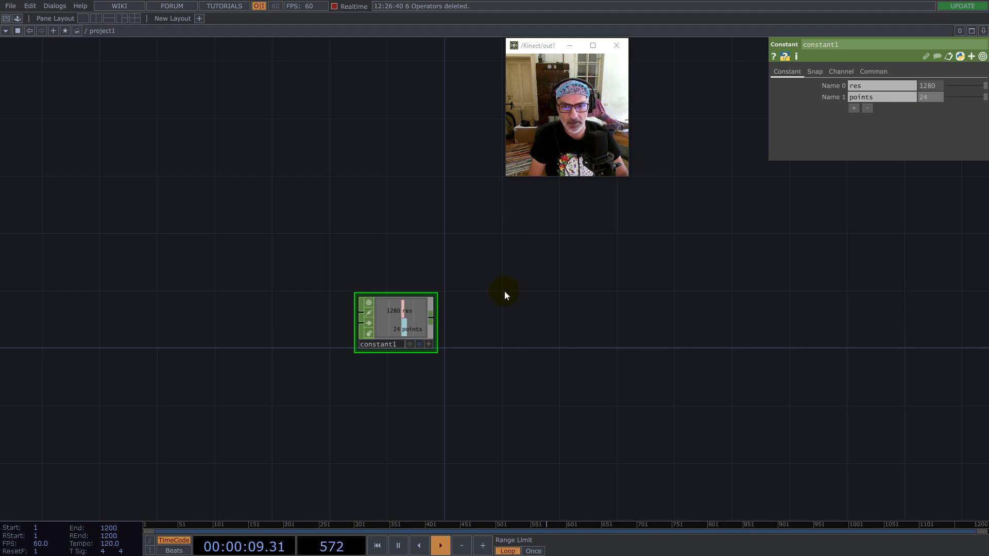
- Add a third channel named max to the Constant CHOP and set its value to 2000
left_click(854, 108)
left_click(873, 106)
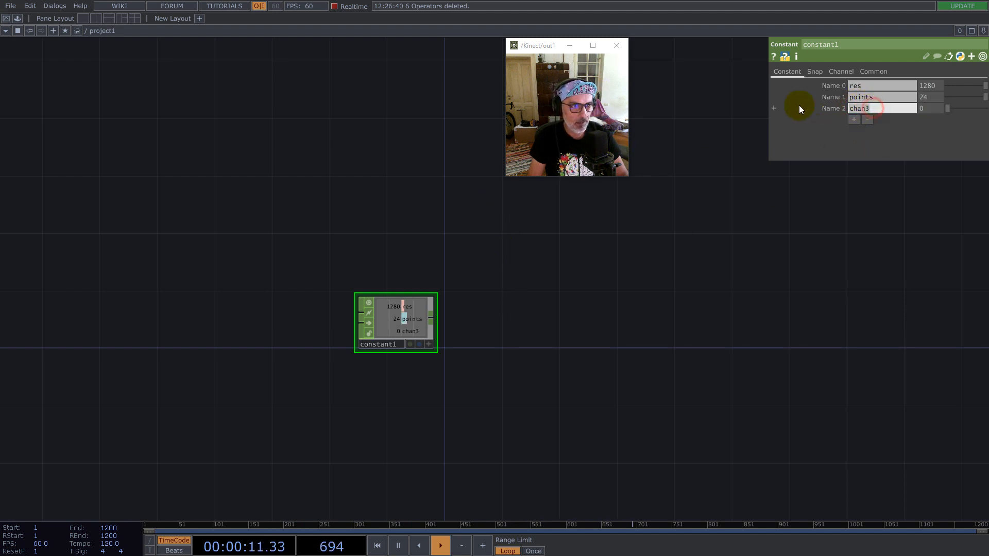
type("max")
key("Return")
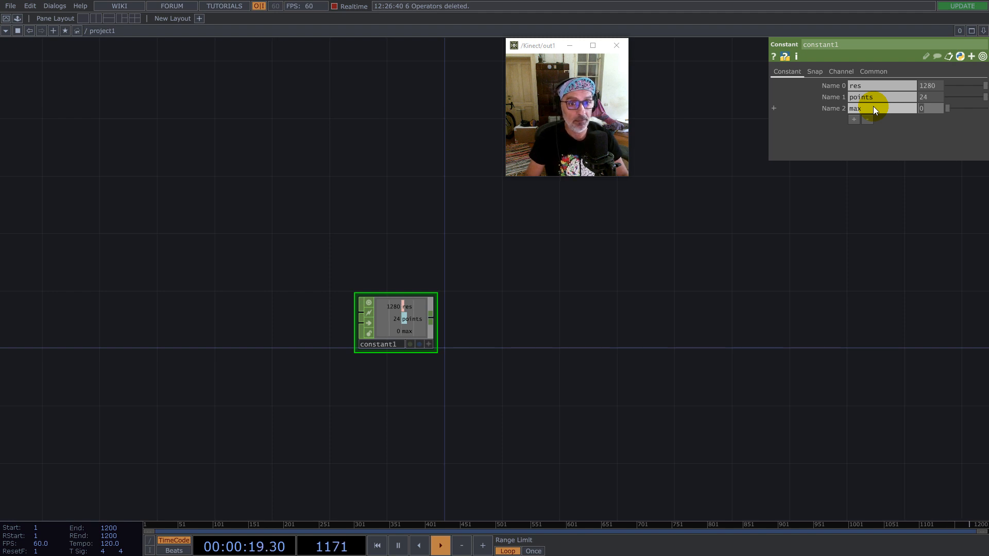
left_click_drag(927, 108, 888, 110)
type("2000")
key("Return")
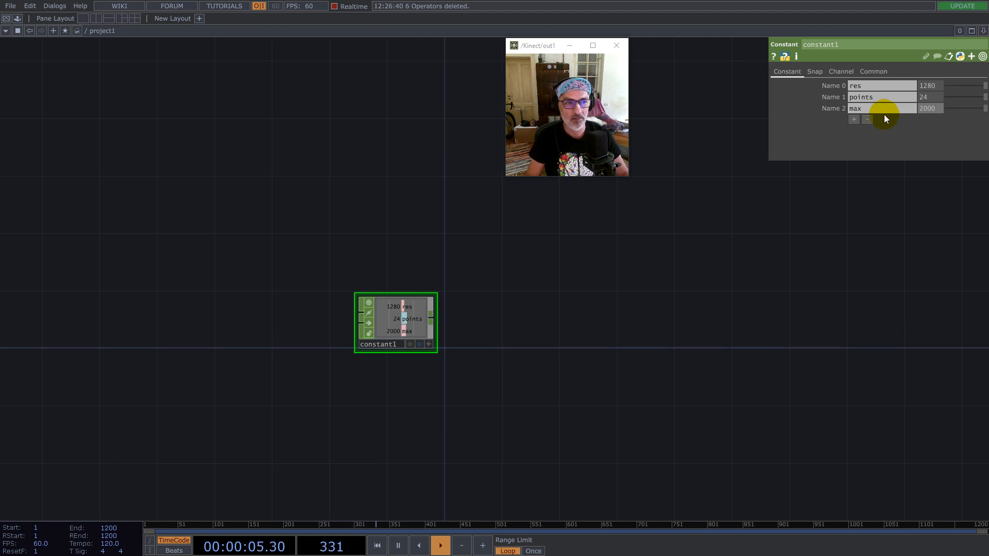
- Add a fourth channel named square to the Constant CHOP with a value of 2/3
left_click(854, 119)
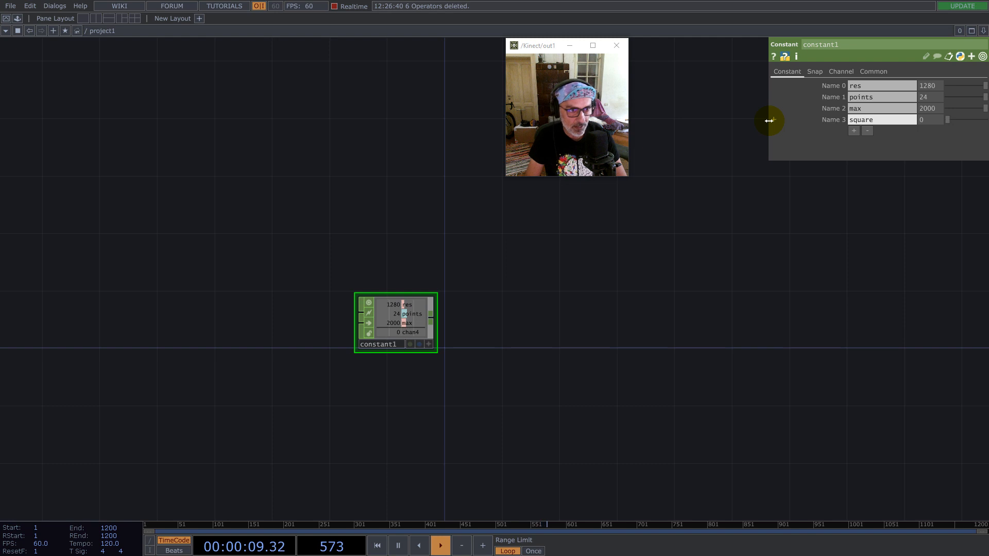
key("Return")
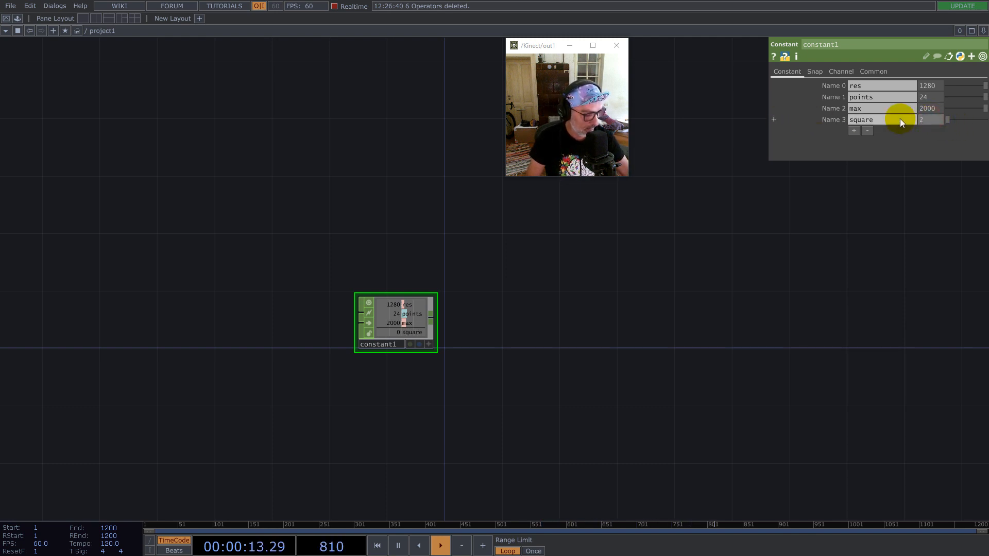
type("2/3")
key("Return")
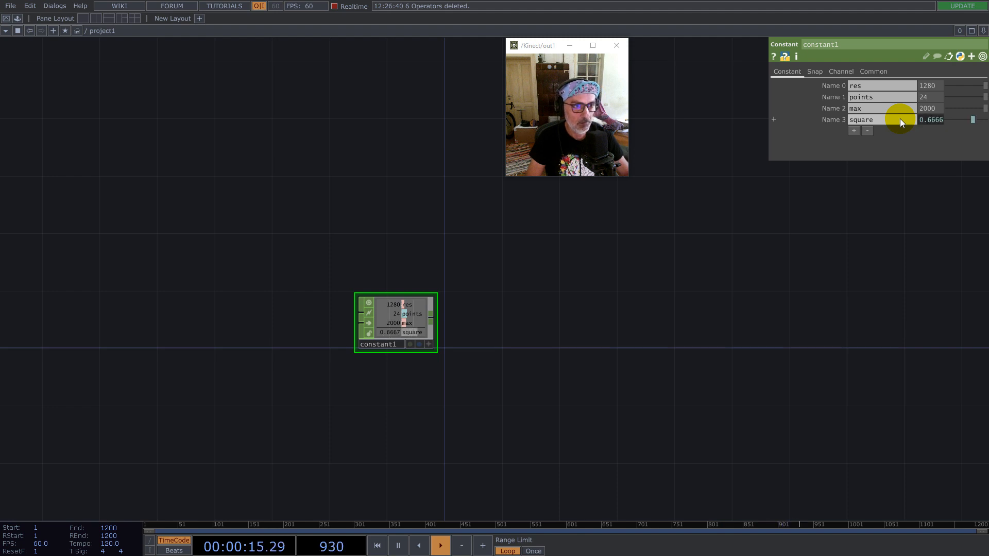
left_click_drag(480, 343, 479, 328)
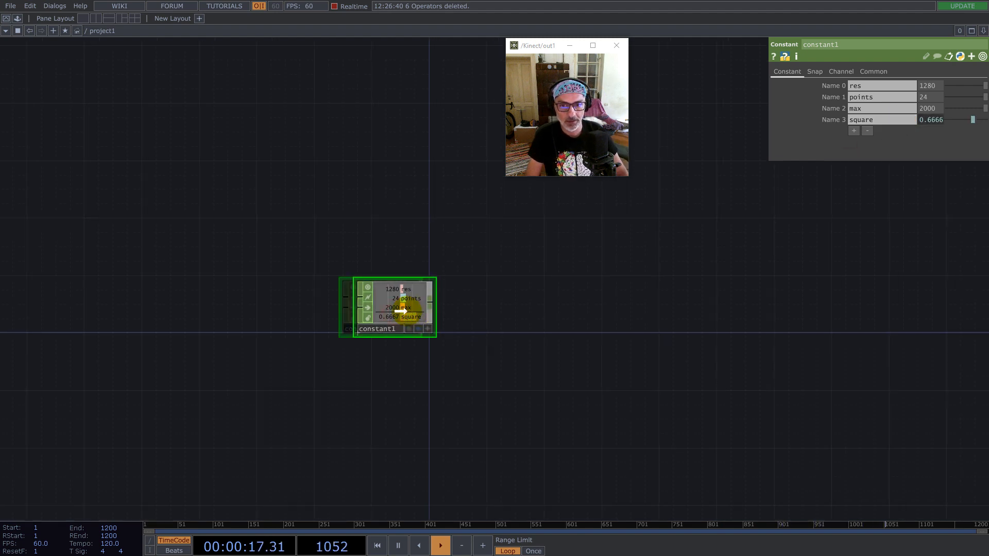
left_click_drag(447, 443, 435, 343)
scroll(373, 330, "up", 2)
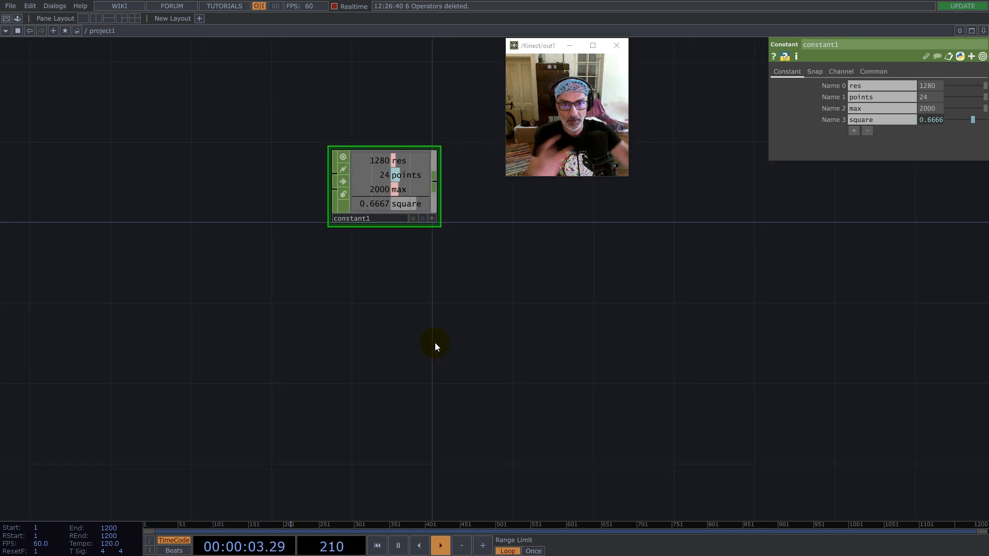
- Add a Ramp TOP to the network below the Constant CHOP
double_click(368, 338)
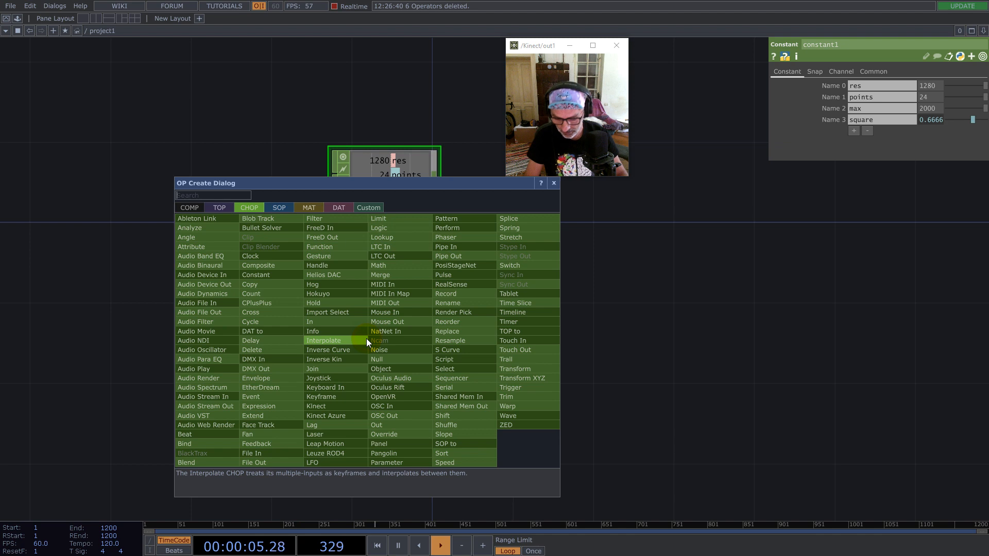
type("ra")
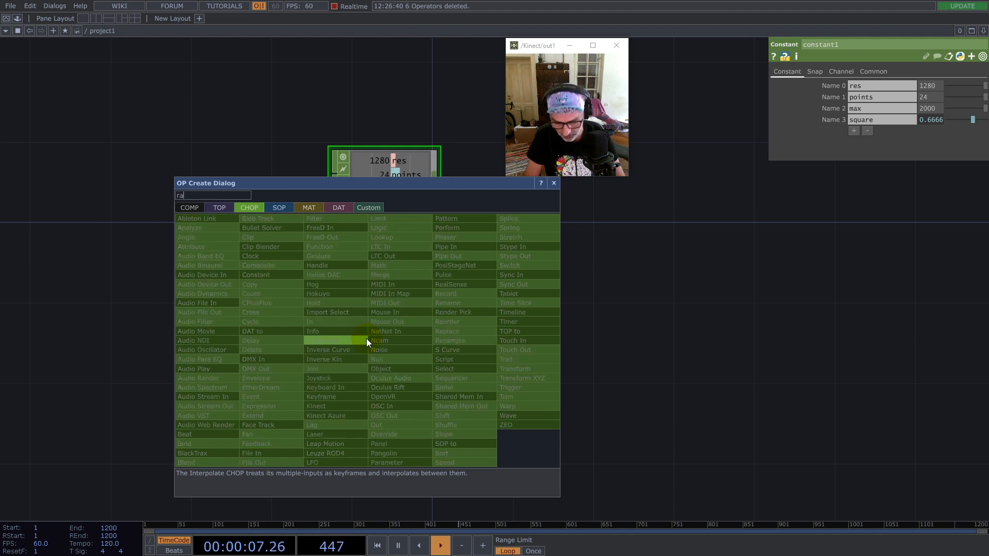
left_click(220, 207)
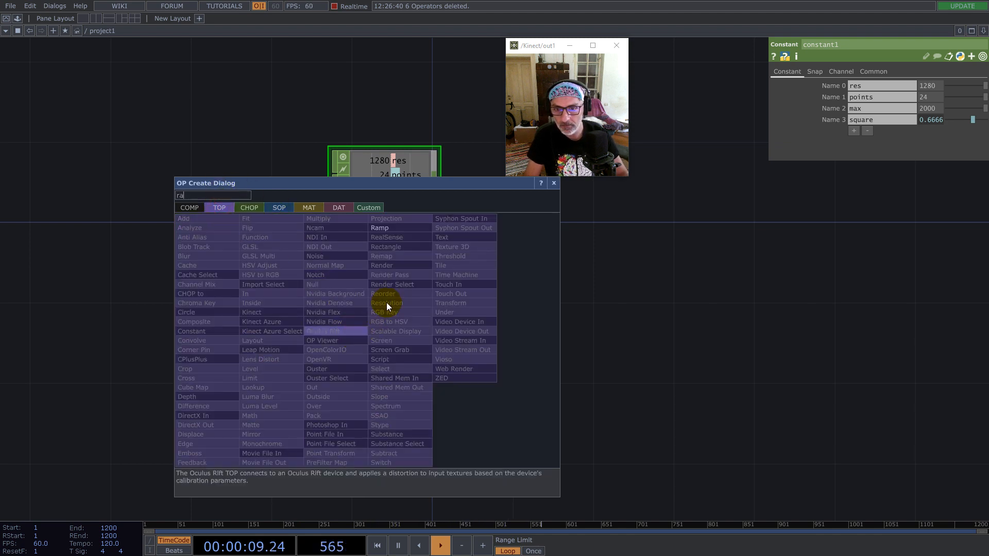
left_click(383, 229)
left_click(378, 330)
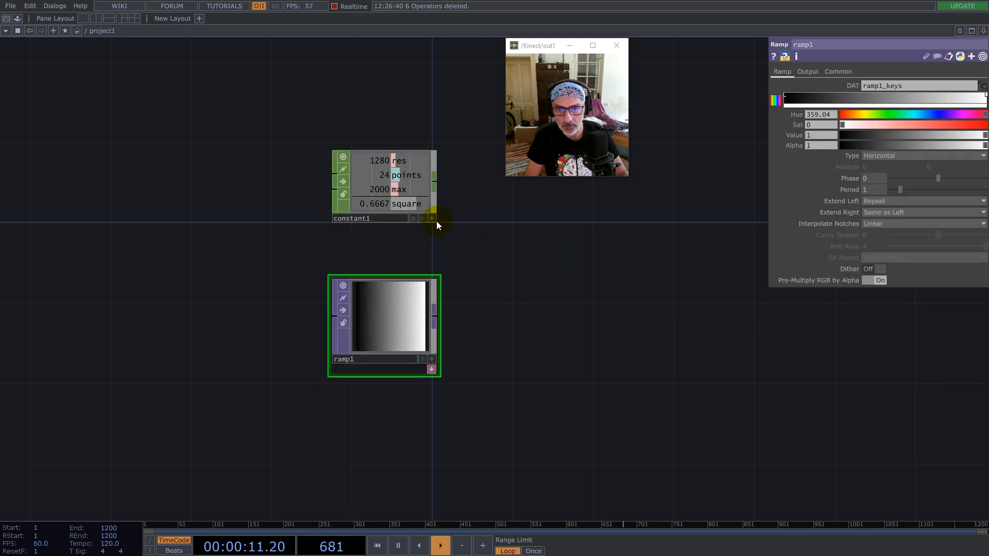
- Open the Constant CHOP's channels in a floating viewer and park it in the upper-left corner of the workspace
right_click(410, 175)
left_click(434, 166)
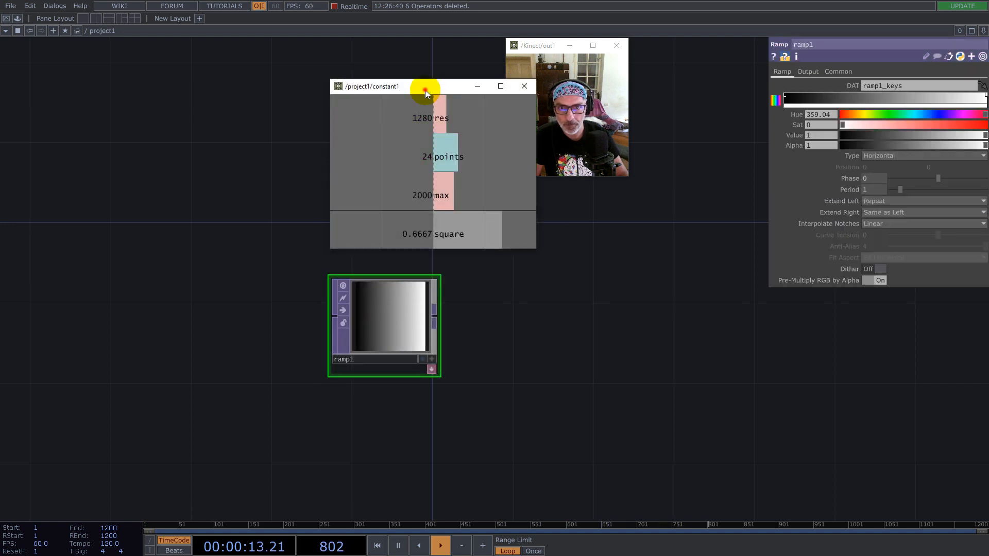
left_click_drag(425, 90, 103, 64)
scroll(440, 400, "down", 3)
left_click_drag(505, 340, 444, 379)
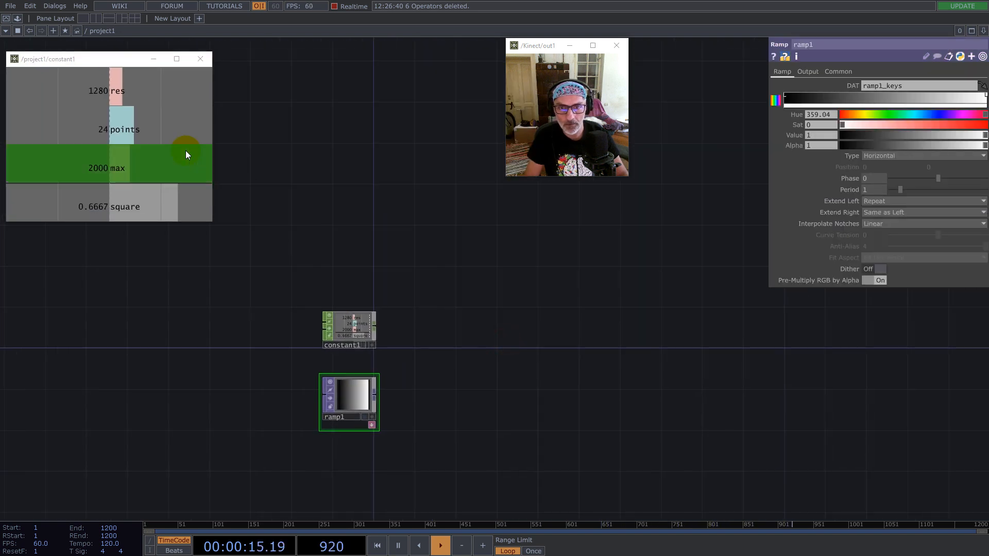
- Export the Constant CHOP's points channel to the Ramp TOP's resolution width and set its height to 1
left_click_drag(100, 143, 870, 98)
left_click(882, 97)
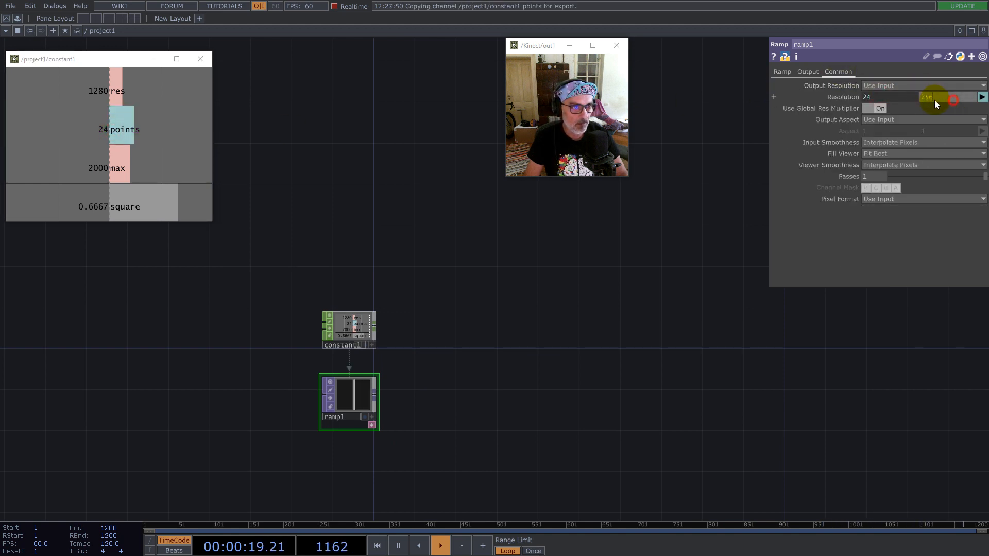
- Set the Ramp TOP's pixel format to 32-bit float (Mono) and its input and viewer smoothness to Nearest Pixel
left_click(897, 199)
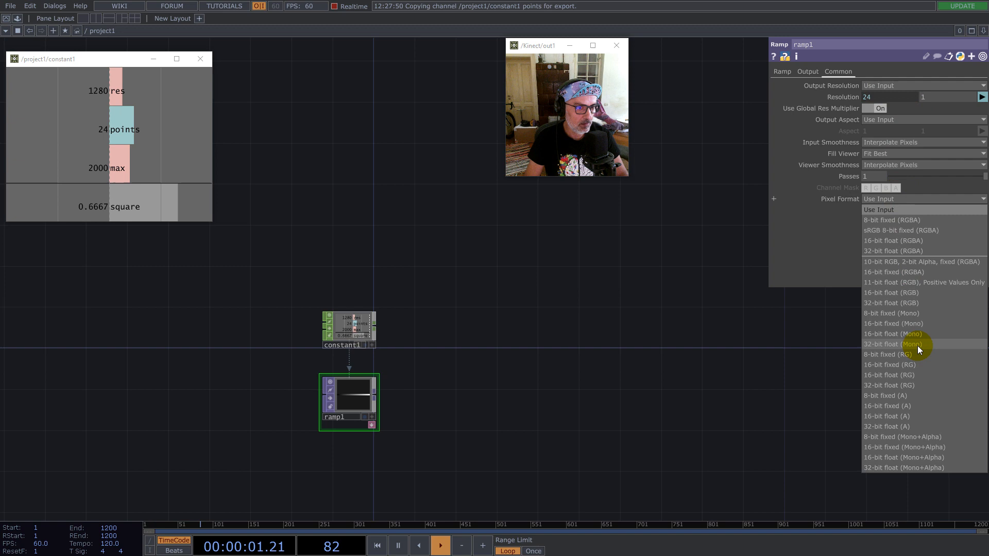
left_click(916, 347)
left_click(890, 145)
left_click(884, 163)
left_click(895, 166)
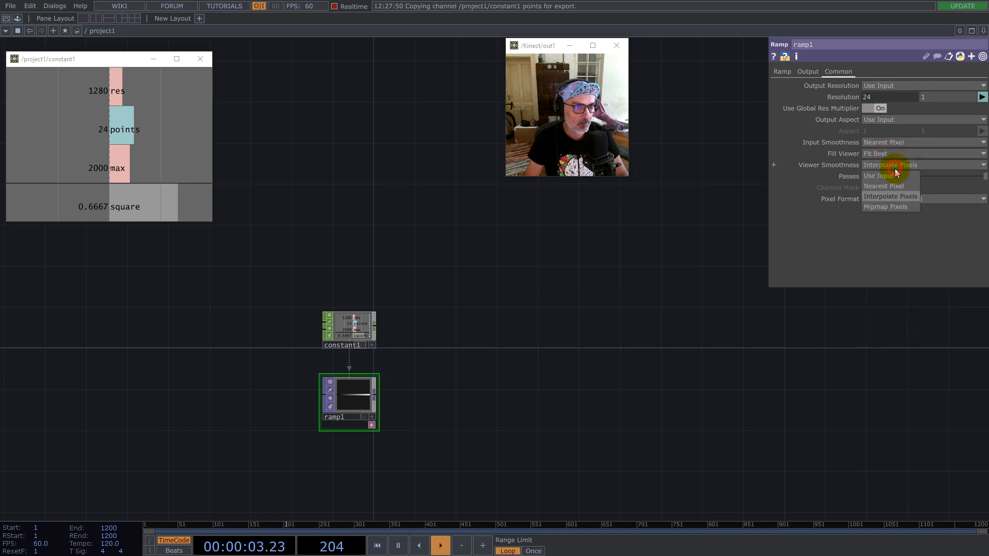
left_click(896, 186)
- Add a Null TOP fed by the Ramp, placed well to its right
scroll(356, 405, "up", 2)
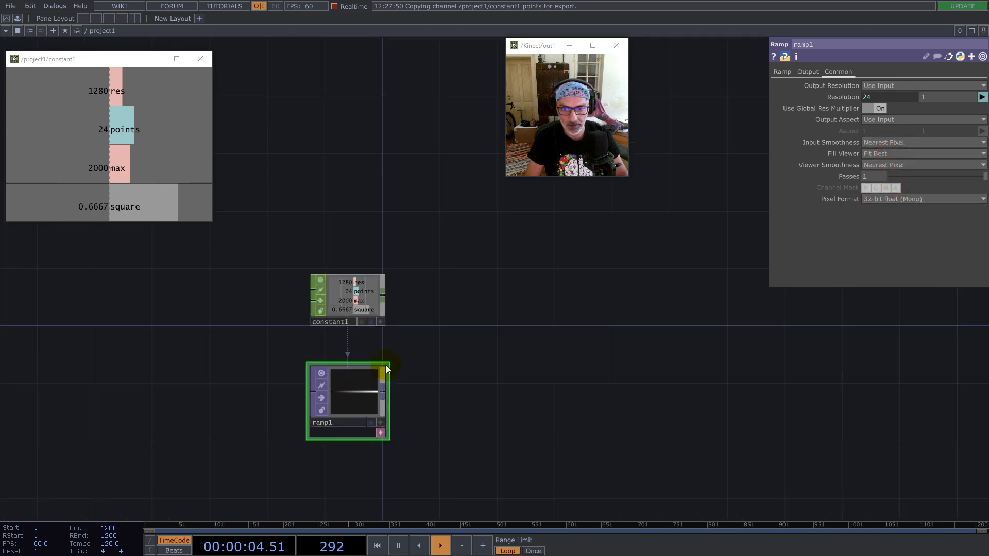
right_click(385, 407)
type("nu")
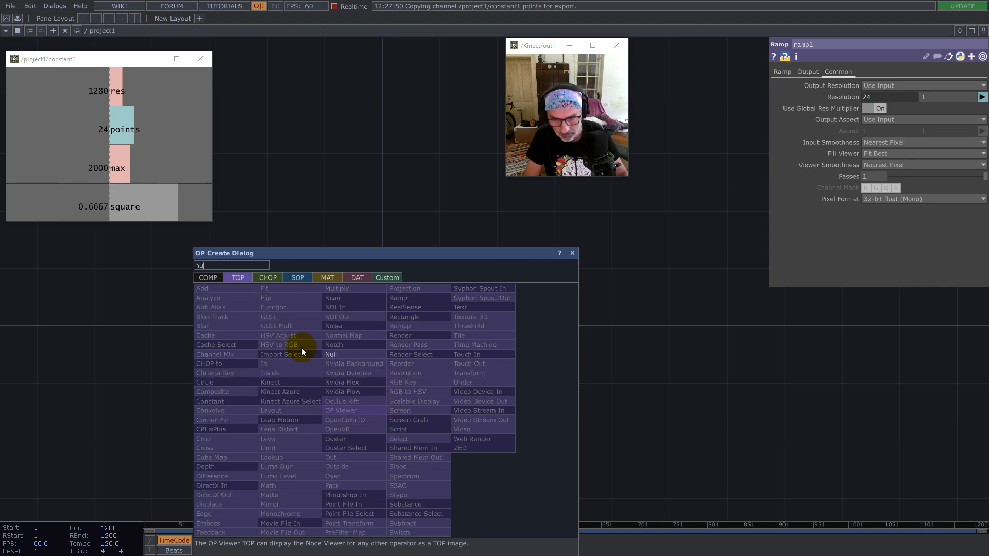
left_click(332, 353)
left_click(838, 373)
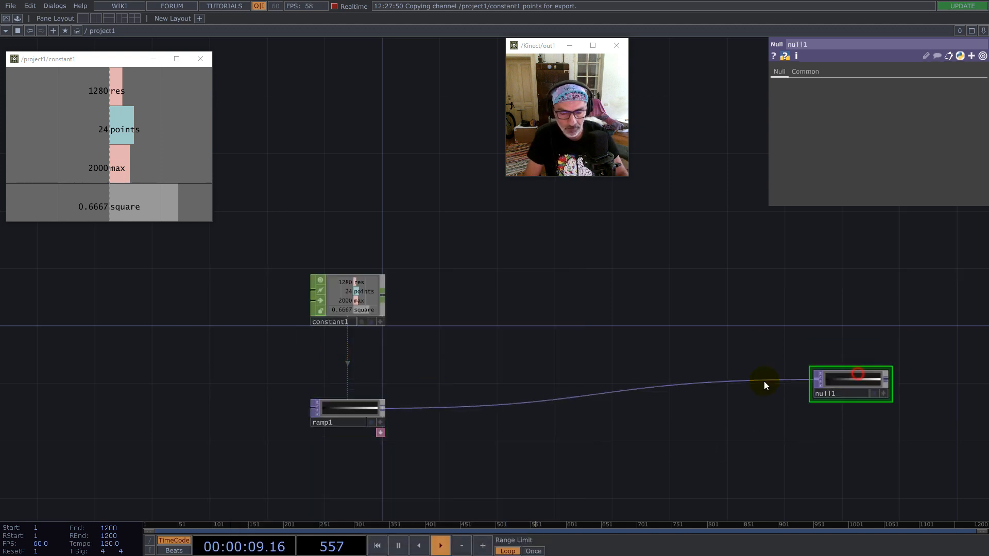
- Insert a second Null TOP on the wire between ramp1 and null1
right_click(521, 403)
left_click(533, 396)
type("nu")
left_click(525, 341)
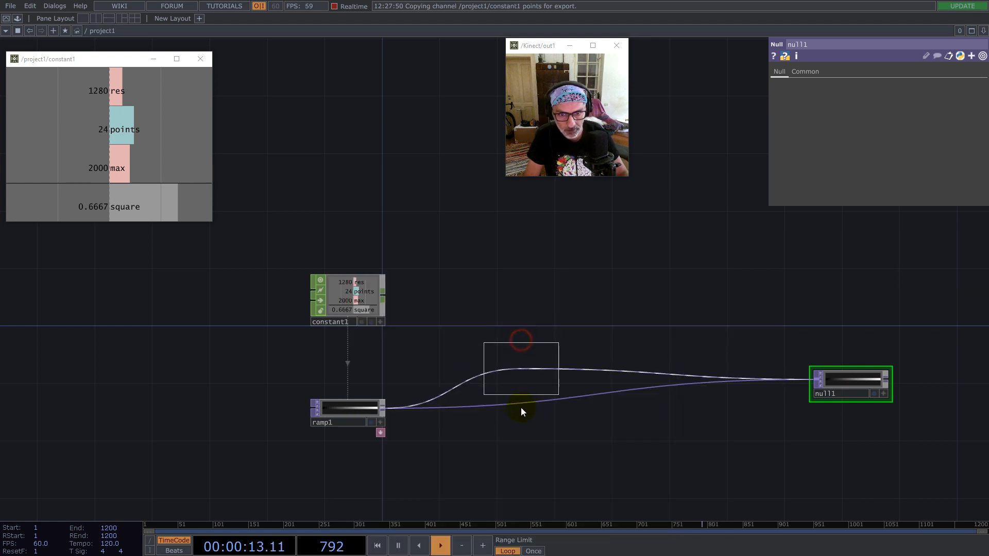
left_click(514, 424)
- Collapse the inserted Null into a Base COMP, place it beside the Ramp and rename it Radial
right_click(521, 453)
left_click(547, 502)
left_click(538, 423)
left_click_drag(466, 417, 462, 424)
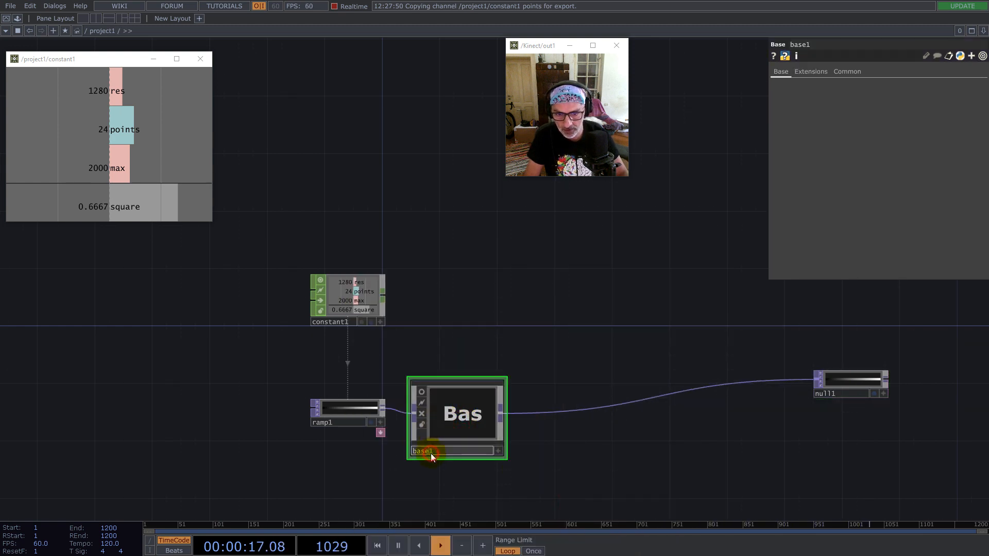
type("ial")
key("Return")
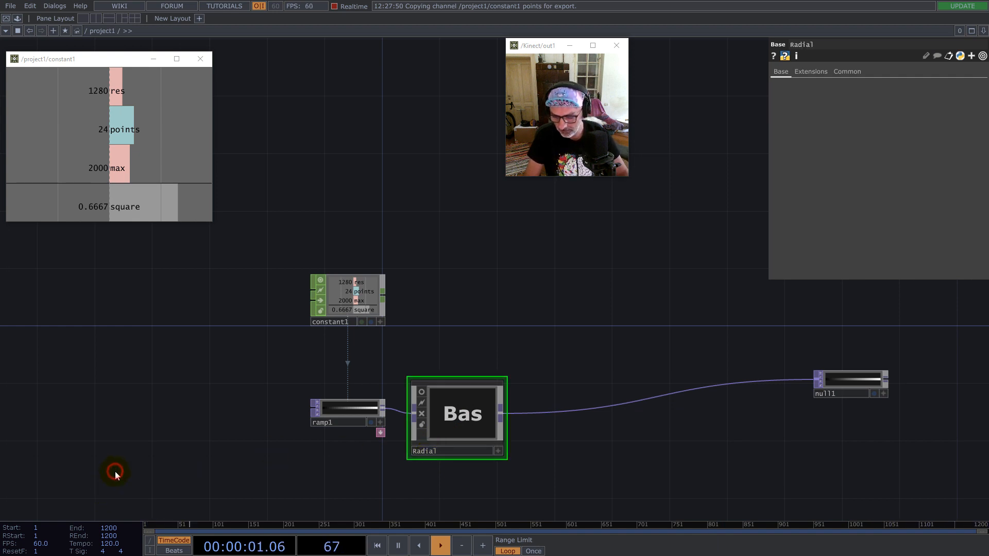
- Show the node color palette, enter the Radial component and delete the Null inside it
key("c")
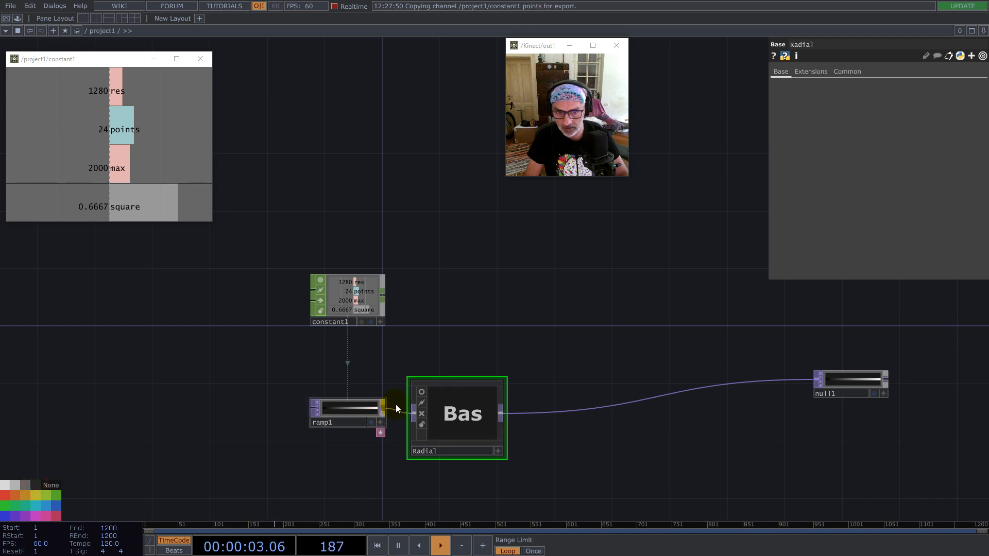
double_click(449, 414)
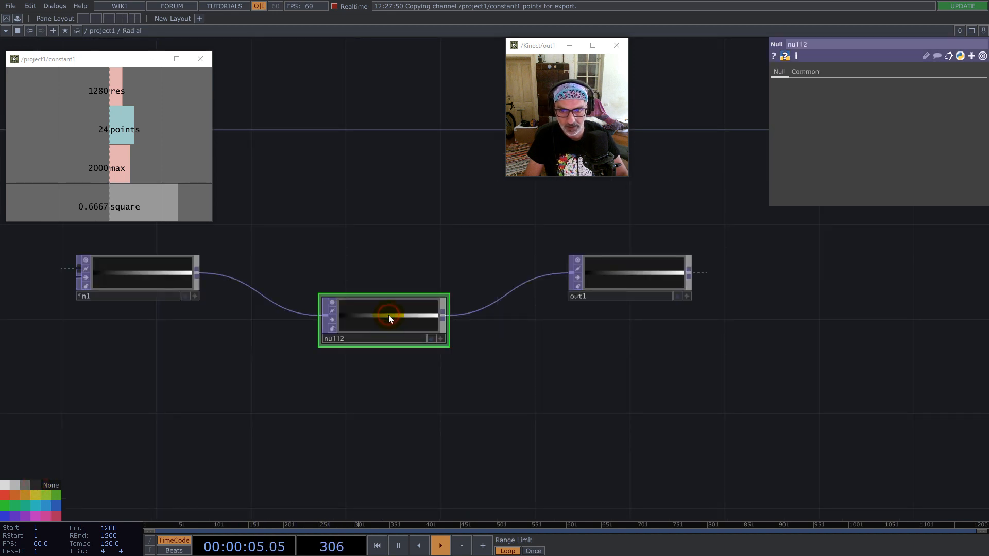
key("Delete")
- Insert a Math TOP between in1 and out1 inside Radial
right_click(267, 273)
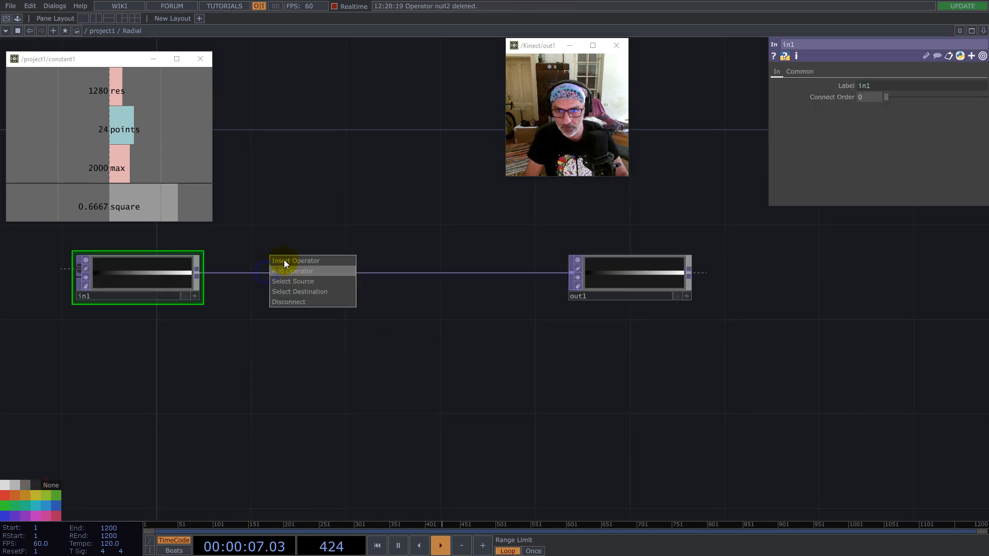
left_click(281, 260)
type("mat")
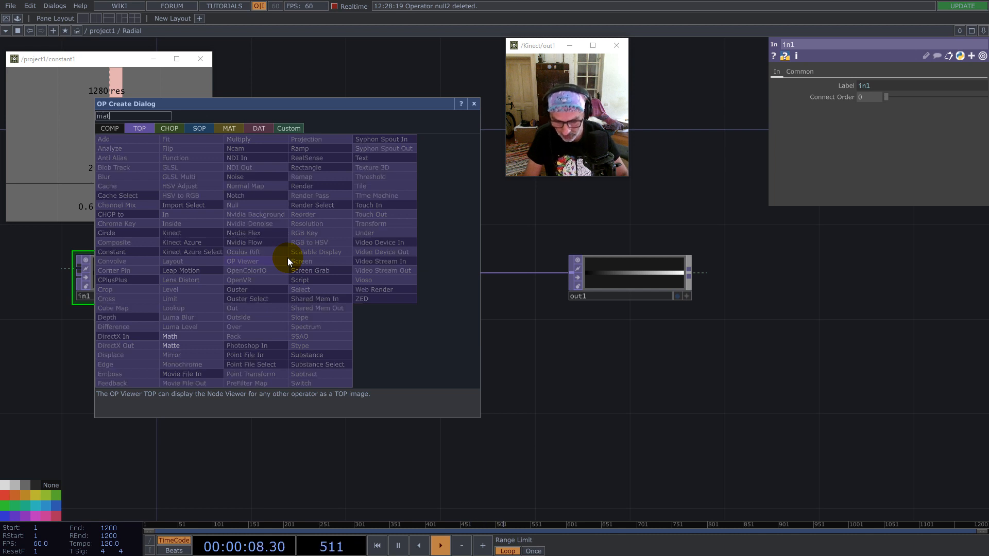
left_click(178, 336)
left_click(292, 274)
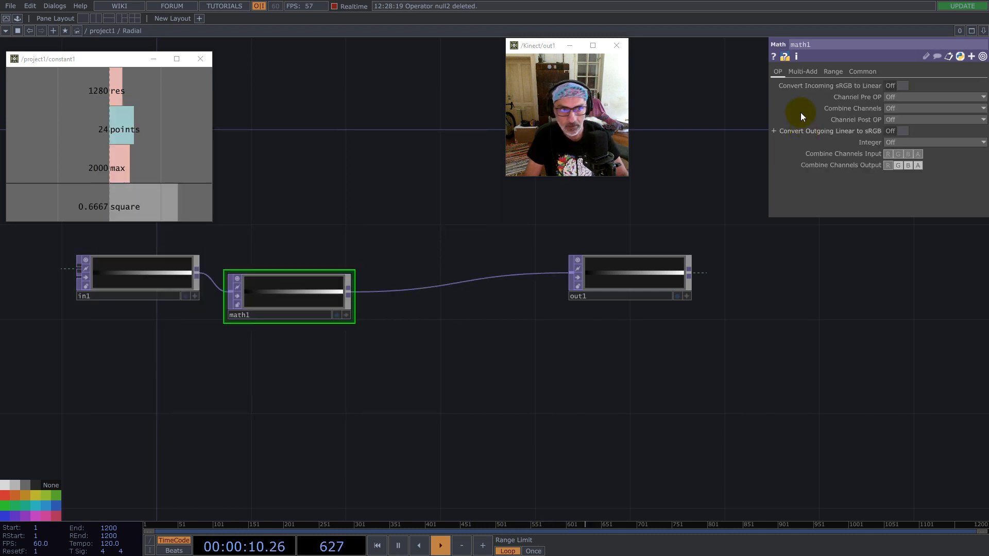
- Set the Math TOP's Multiply parameter to the expression math.pi*2
left_click(802, 71)
type("math")
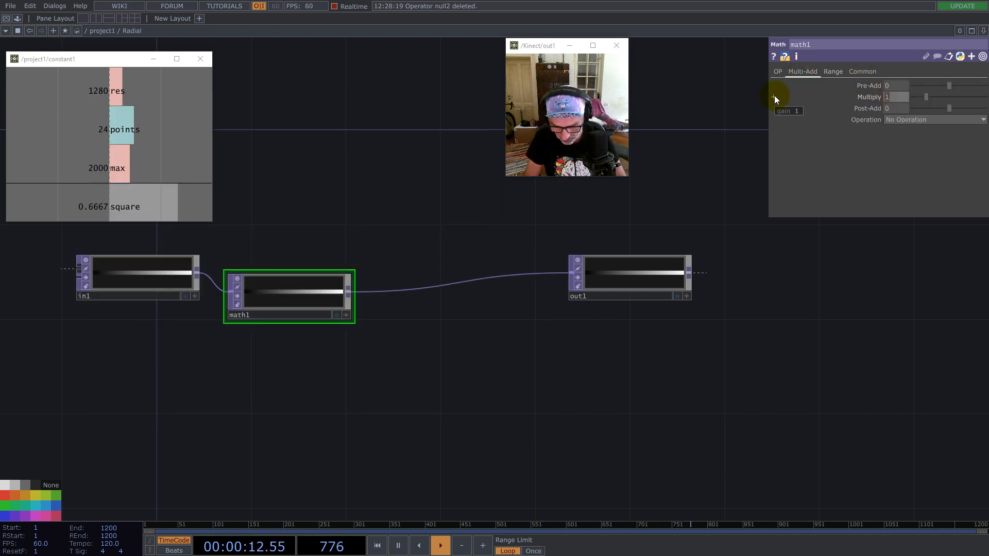
type(".pi")
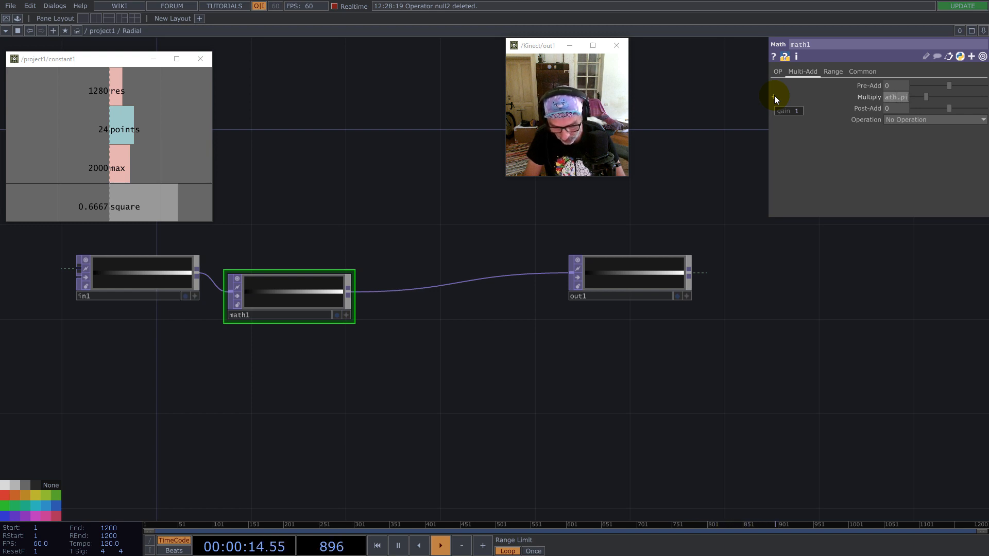
type("*(")
key("BackSpace")
type("2")
key("Return")
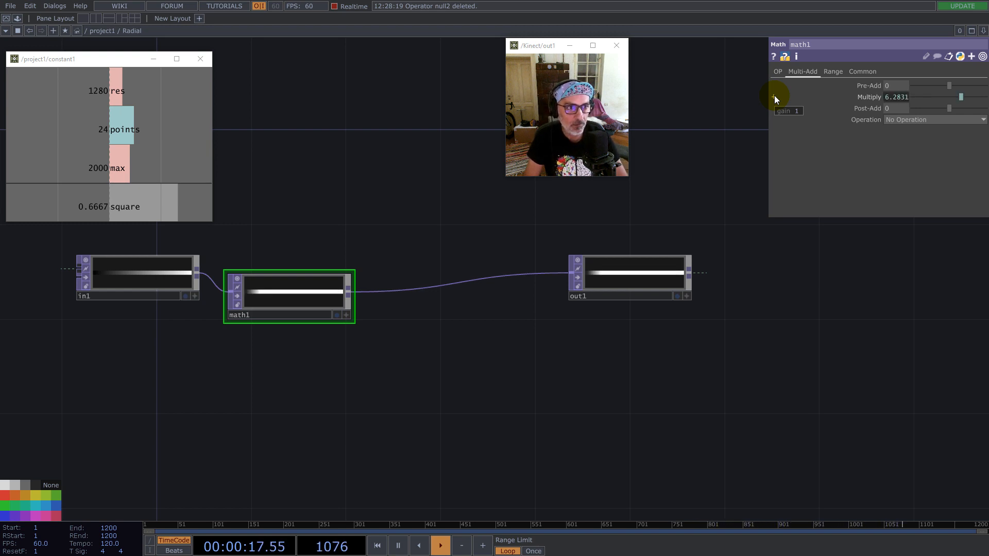
- Branch a Function TOP off the Math TOP's output, placed above the wire to out1
right_click(347, 292)
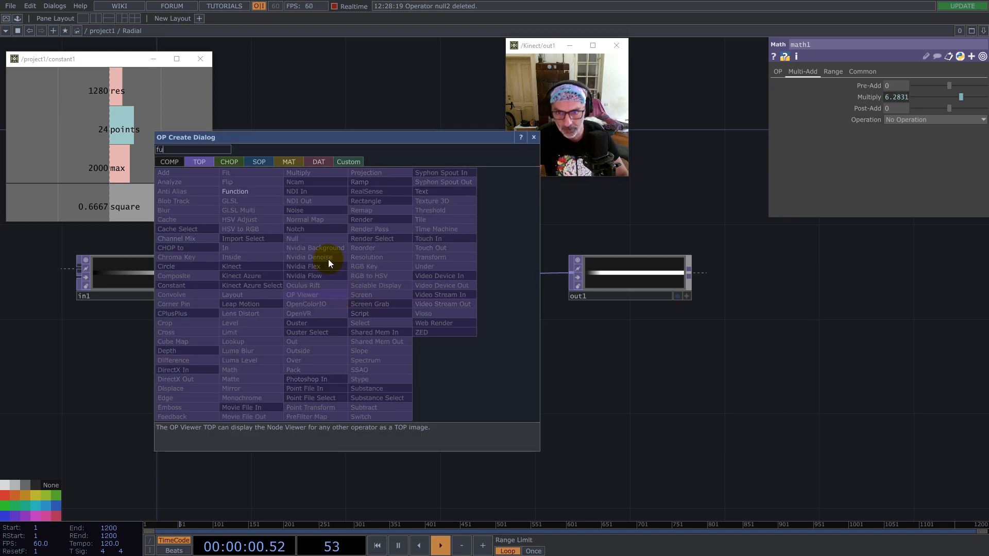
left_click(254, 193)
left_click(427, 226)
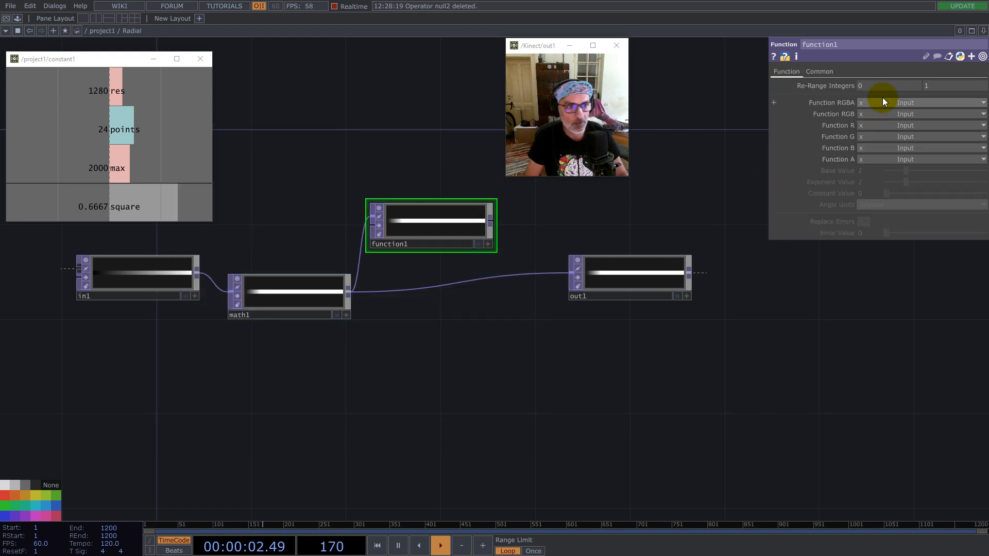
- Set the Function TOP's Function R to Cosine with angle units in Radians, and color the node red
left_click(865, 125)
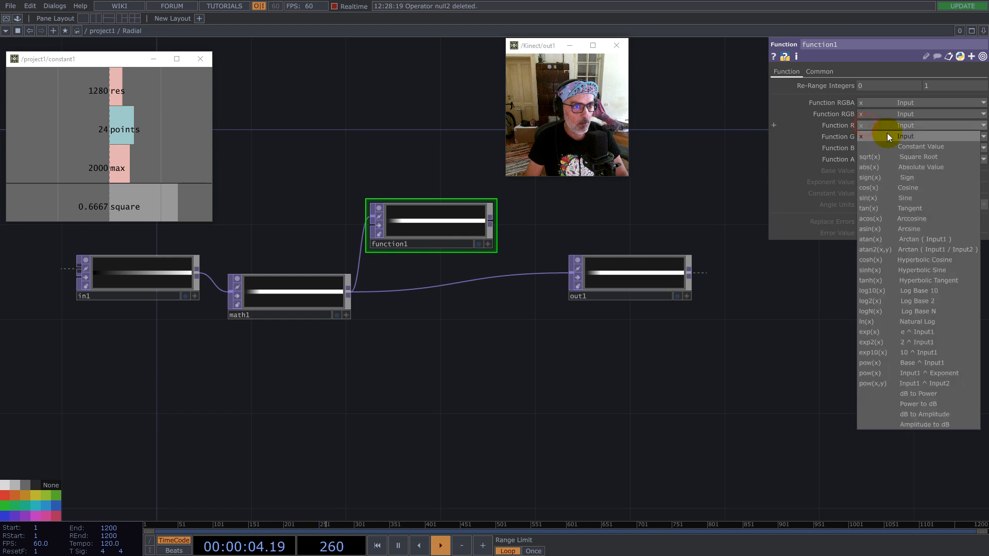
left_click(911, 187)
left_click(891, 205)
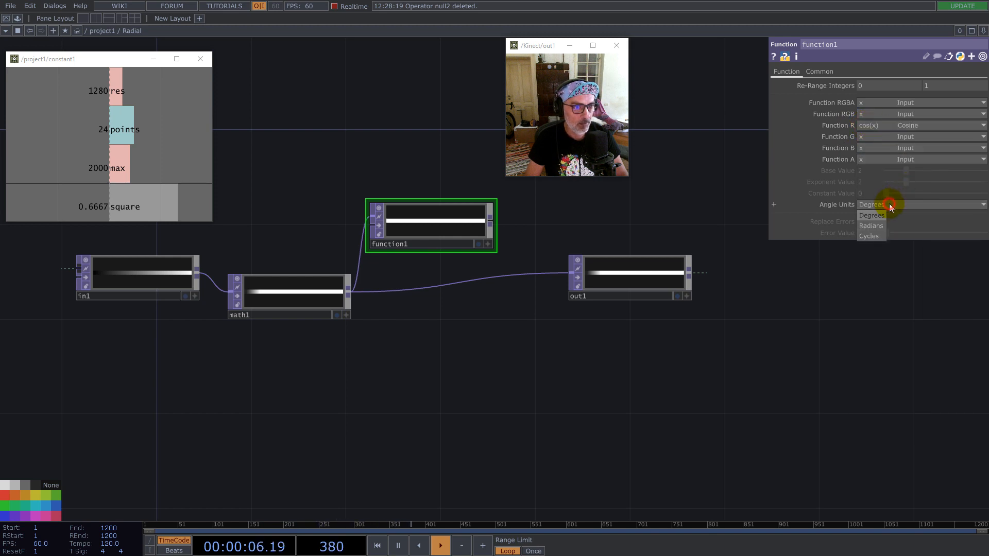
left_click(874, 227)
left_click_drag(12, 500, 405, 221)
- Duplicate the cosine Function TOP below the original, color the copy green and set its Function R to Sine
key("ctrl+c")
key("ctrl+v")
left_click(434, 346)
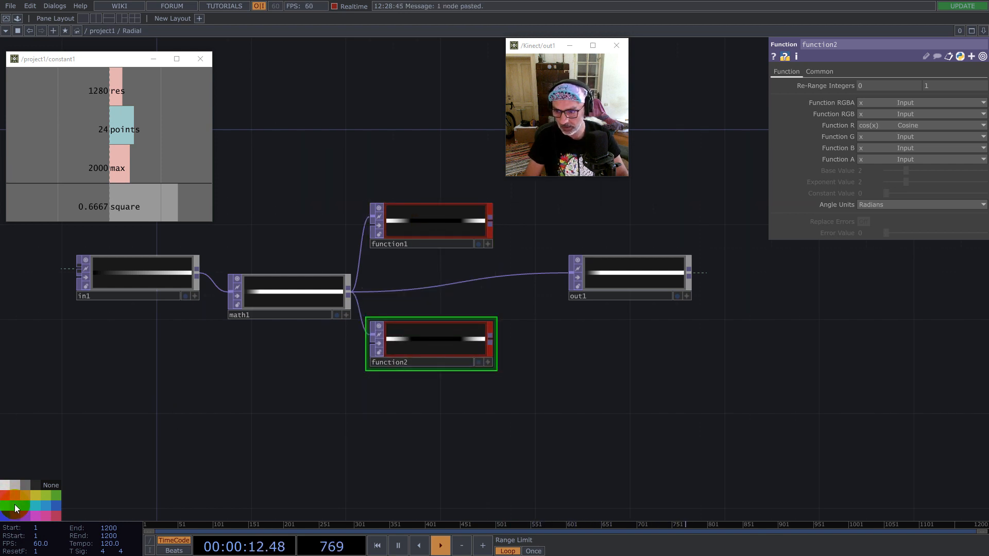
left_click(871, 125)
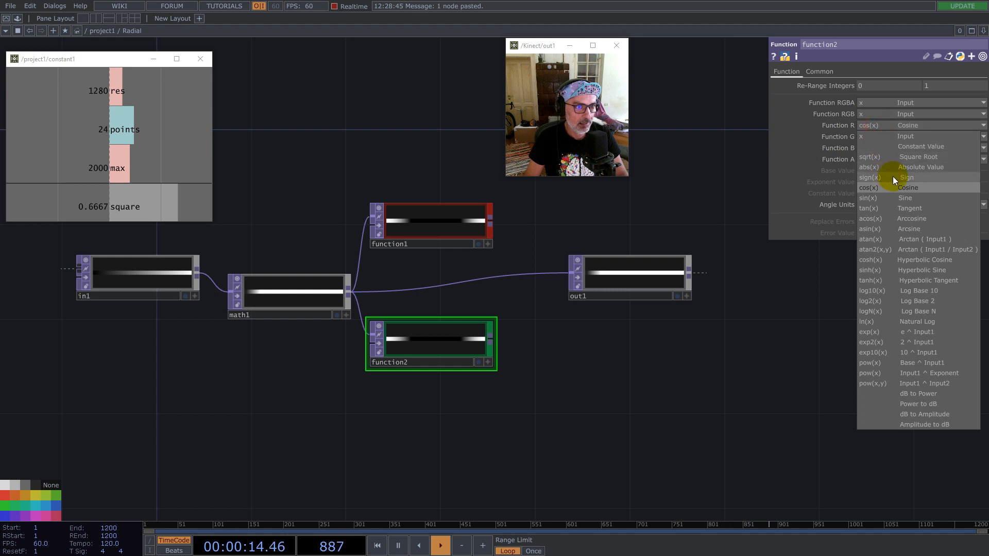
left_click(900, 197)
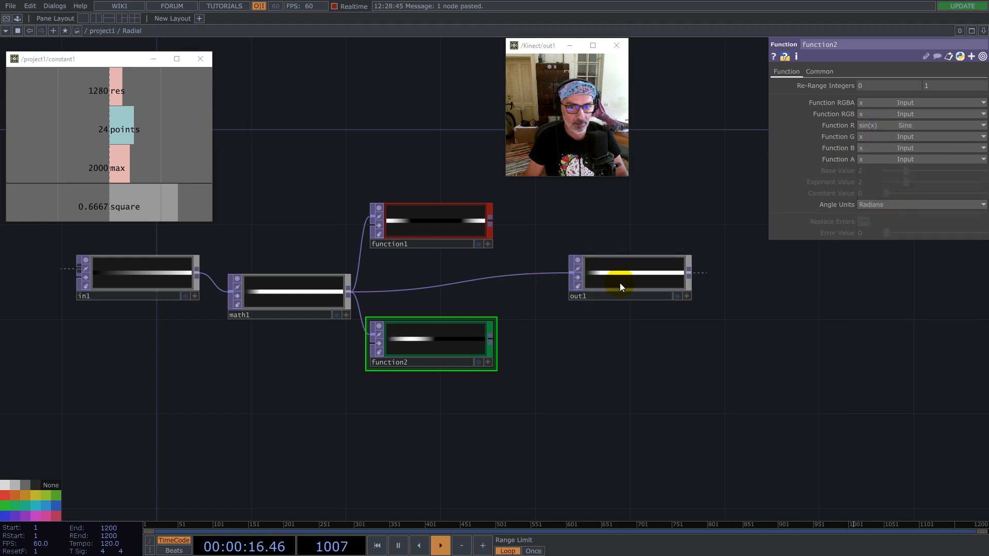
- Move out1 aside and add a Reorder TOP combining function1 and function2, with Output Green taken from Input 2
left_click_drag(620, 287, 824, 306)
left_click(491, 221)
type("re")
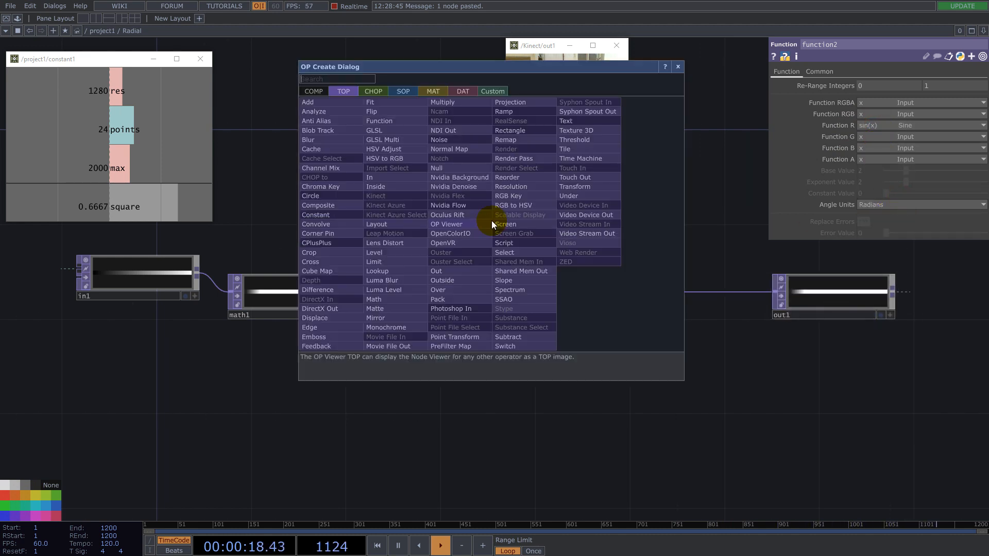
left_click(517, 177)
left_click(643, 293)
left_click(606, 268)
left_click(880, 95)
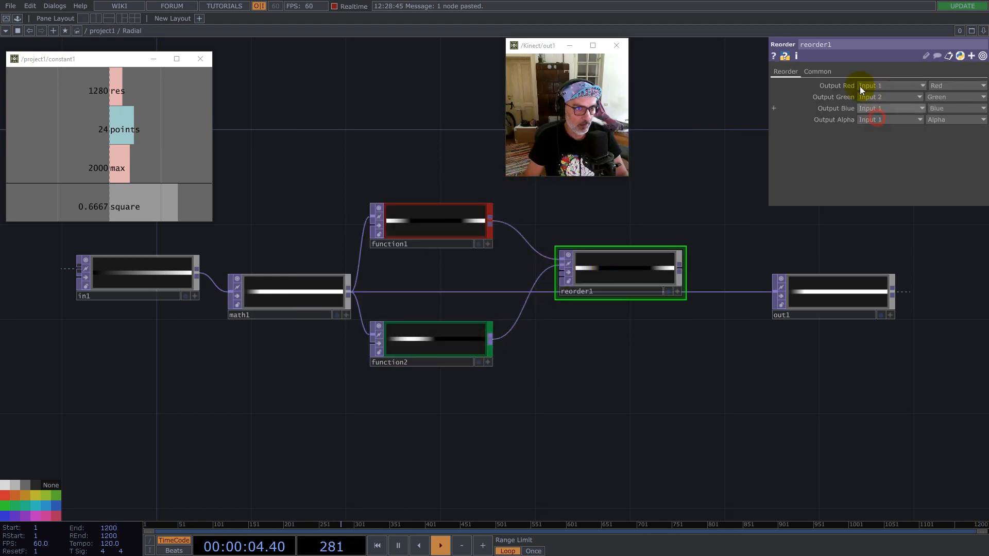
- Set the Reorder TOP's pixel format to 32-bit float (RG)
left_click(827, 72)
left_click(886, 199)
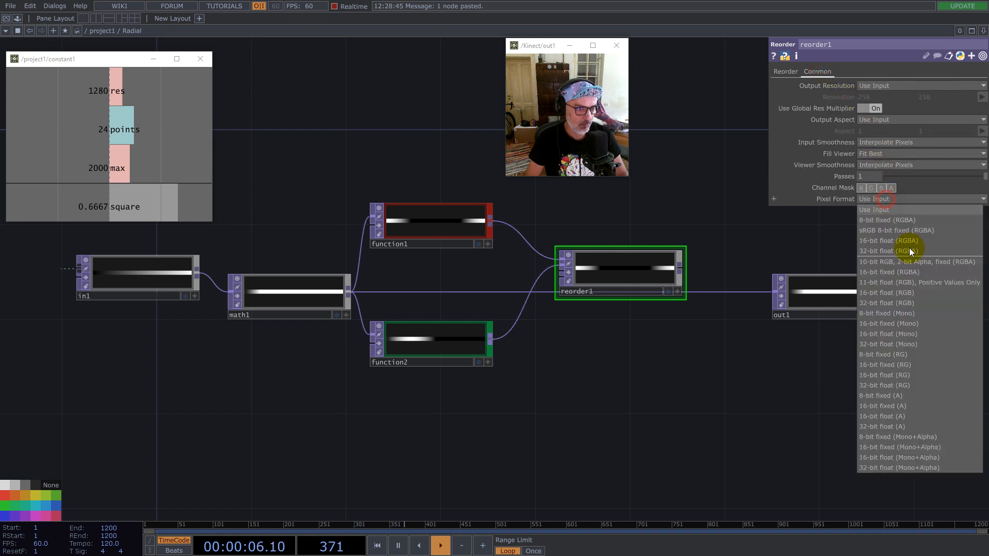
left_click(907, 387)
- Connect the Reorder TOP to out1 and align out1 with it
left_click(682, 268)
left_click(807, 301)
left_click_drag(806, 301, 830, 278)
- Set input smoothness and viewer smoothness to Nearest Pixel on all nodes inside Radial together
key("ctrl+a")
left_click(878, 151)
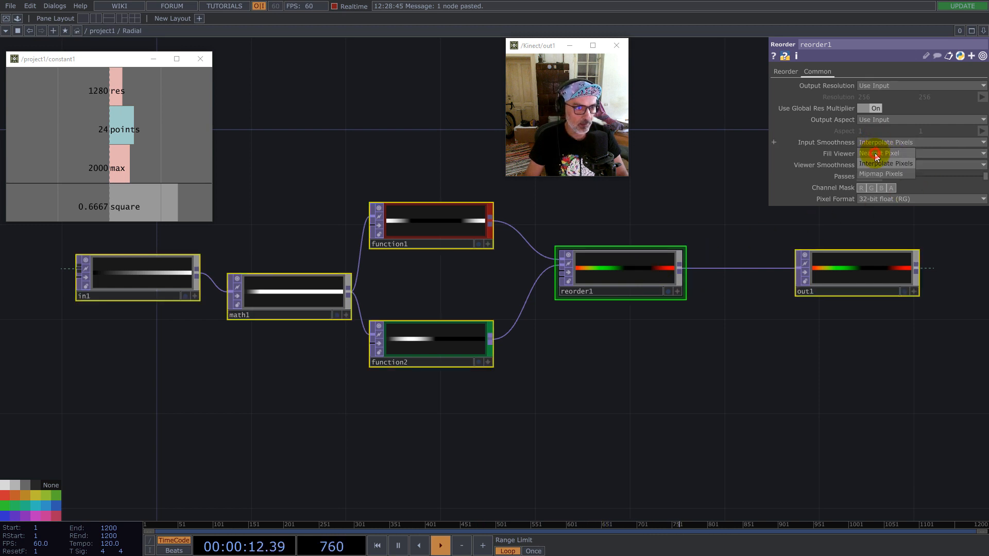
left_click(881, 165)
left_click(878, 185)
scroll(622, 261, "down", 5)
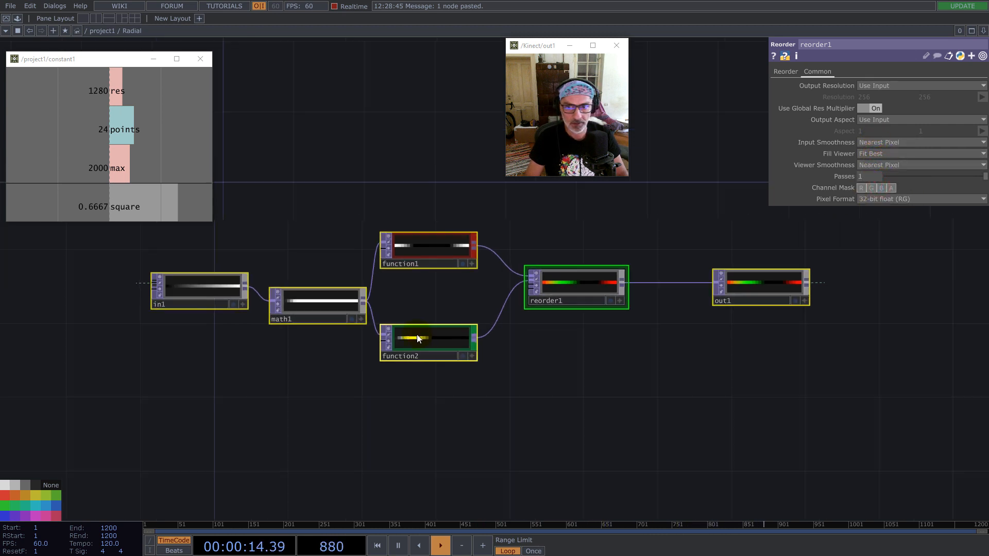
- Realign in1 and math1 inside the Radial component, and return to the project network
left_click_drag(242, 249, 310, 312)
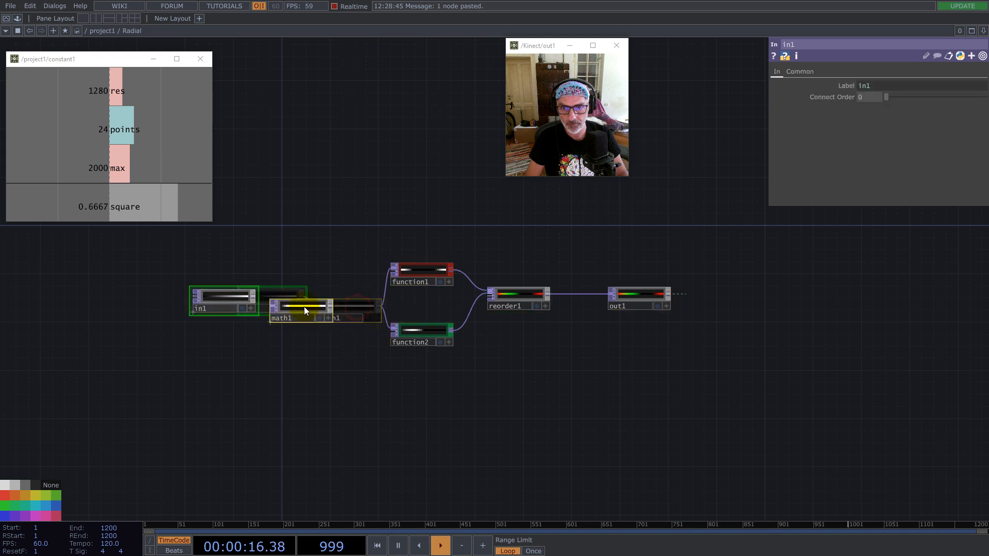
left_click_drag(252, 297, 211, 308)
scroll(295, 396, "down", 8)
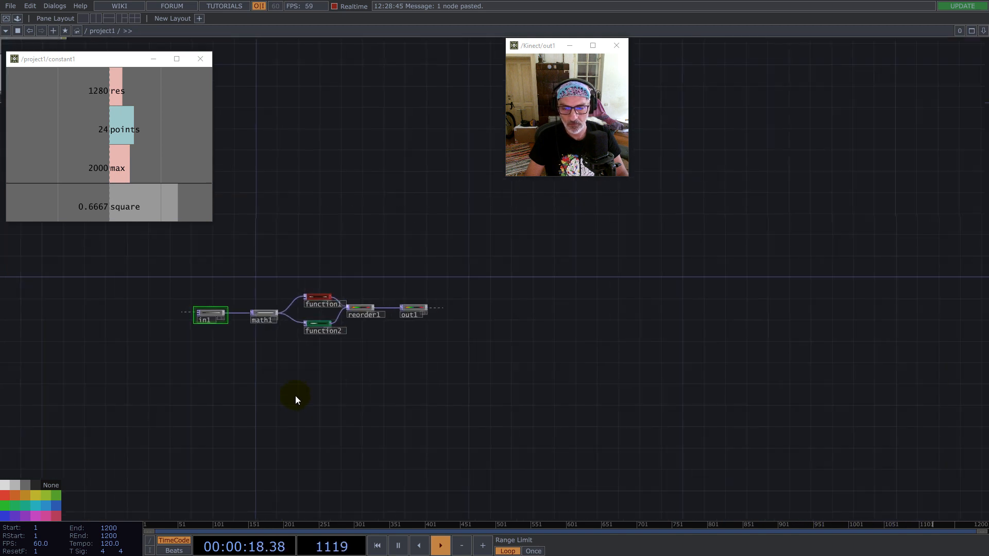
- Move null1 close to Radial, display its texture as points, and orbit the point view to inspect the circle
left_click_drag(723, 361, 481, 404)
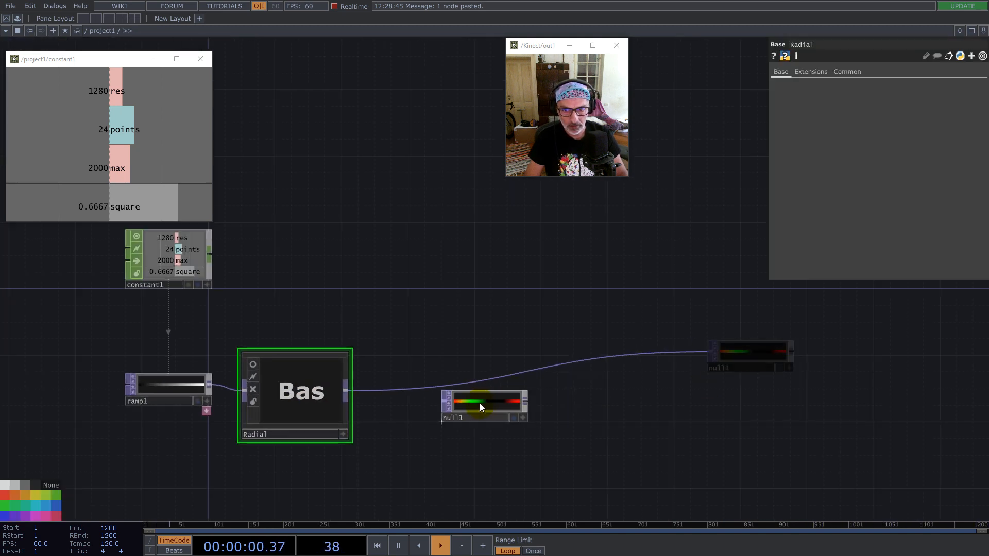
scroll(540, 424, "up", 5)
right_click(515, 397)
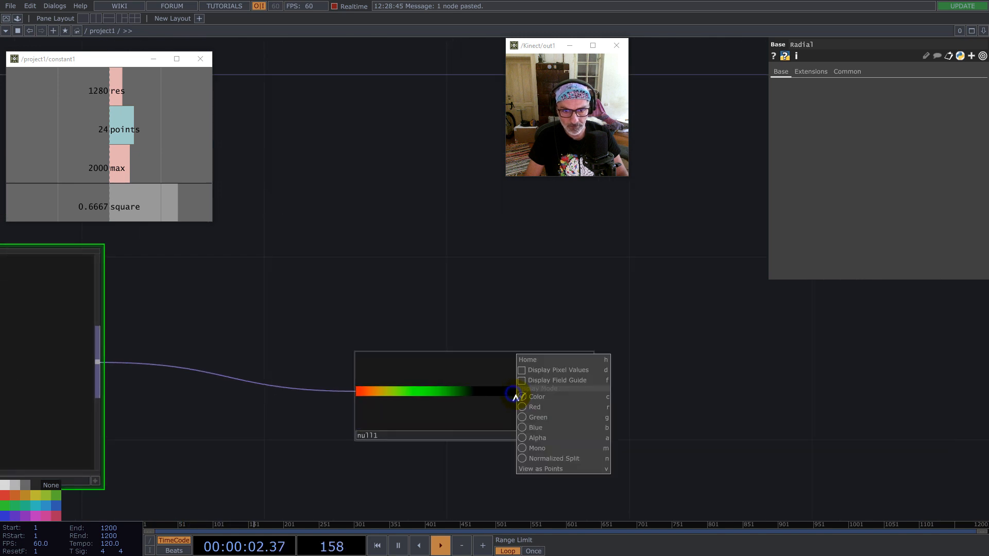
left_click(541, 466)
left_click_drag(500, 394, 477, 401)
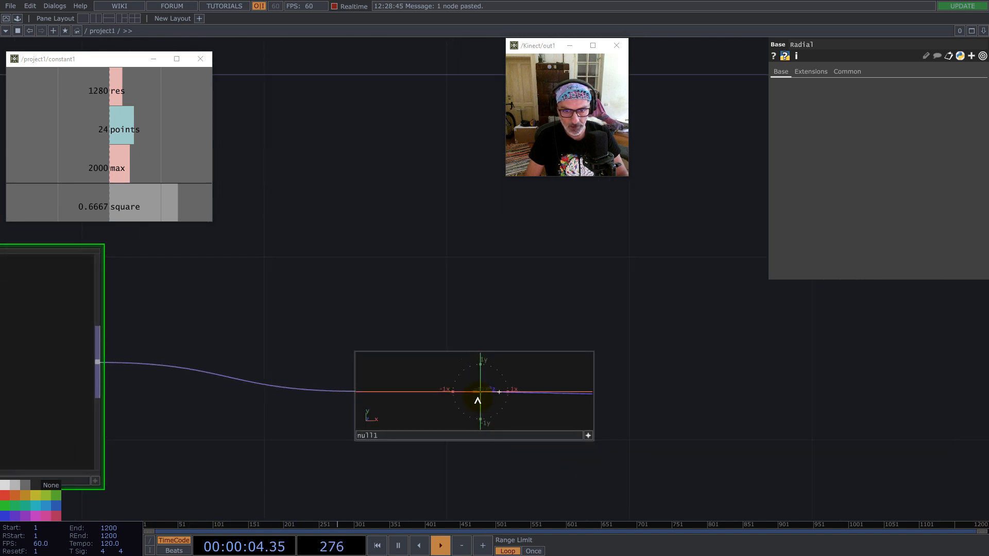
right_click(479, 388)
left_click(496, 382)
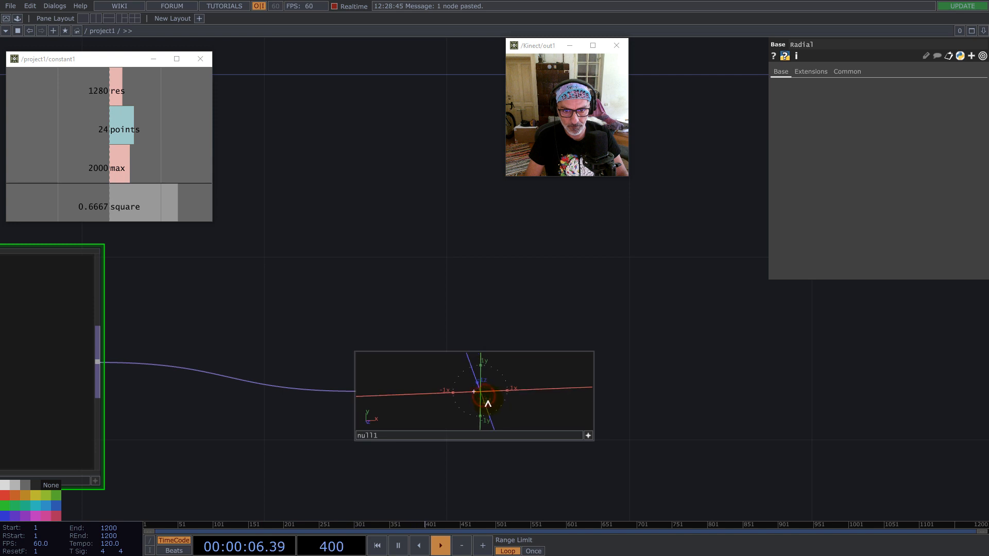
- Deactivate null1's interactive viewer, move null1 farther from Radial, and turn on Radial's own viewer
left_click_drag(663, 330, 746, 296)
scroll(745, 295, "down", 2)
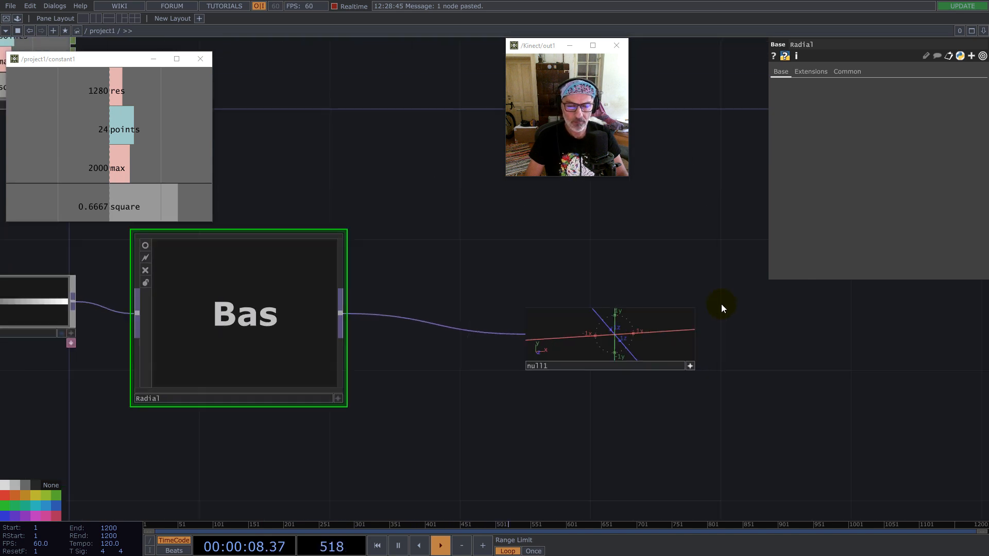
left_click(690, 366)
left_click_drag(605, 346, 803, 347)
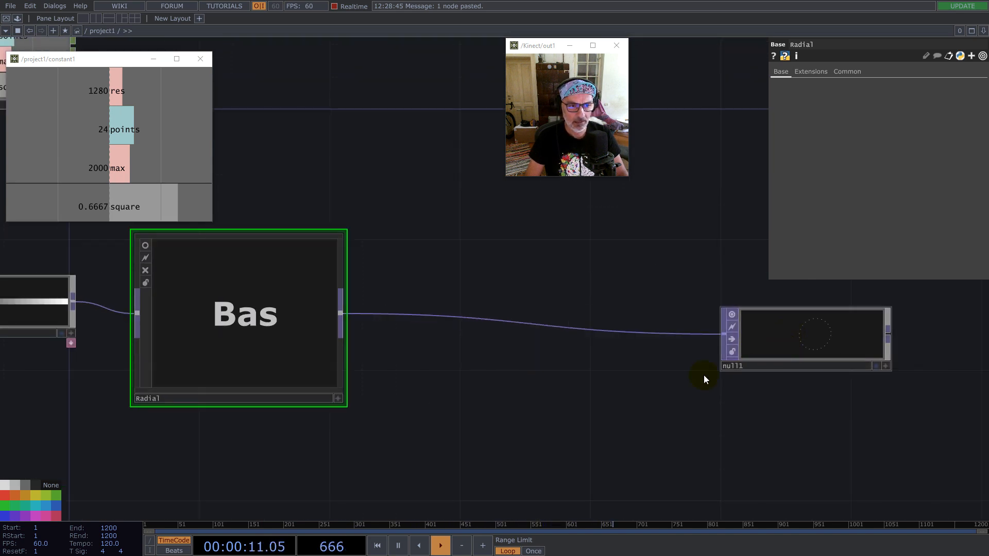
left_click(146, 246)
- Insert a Noise TOP between Radial and null1, and also connect Radial's output to its second input
right_click(394, 313)
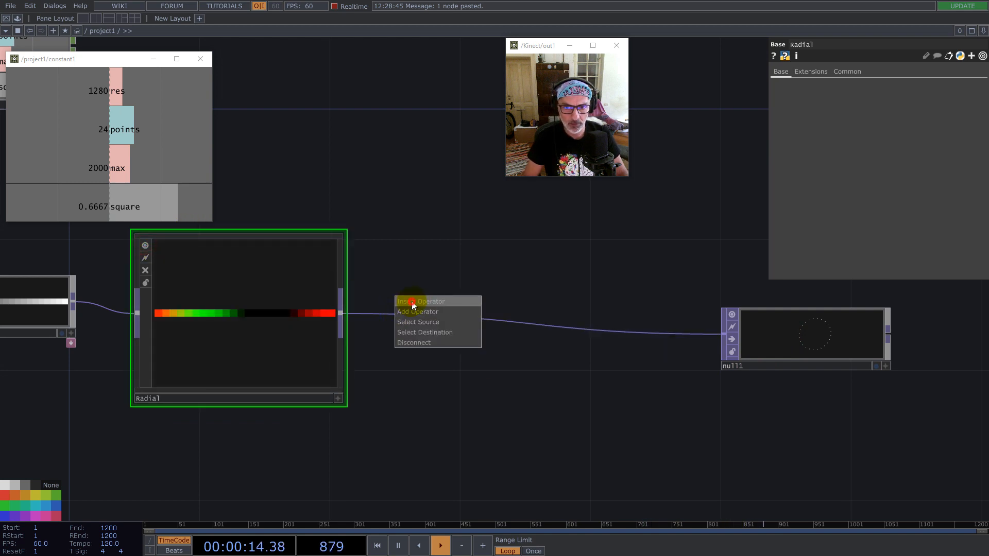
left_click(413, 304)
type("noise")
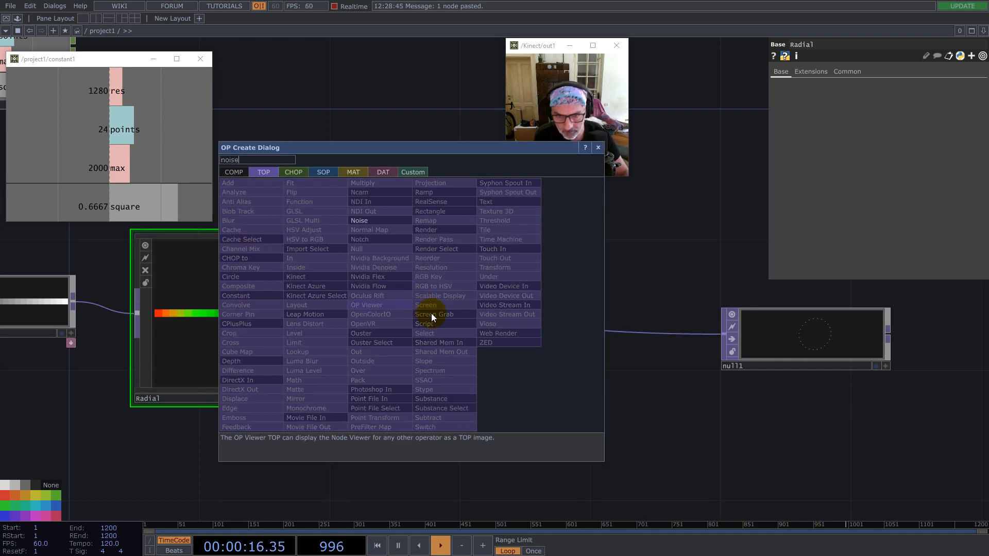
key("Return")
left_click(466, 320)
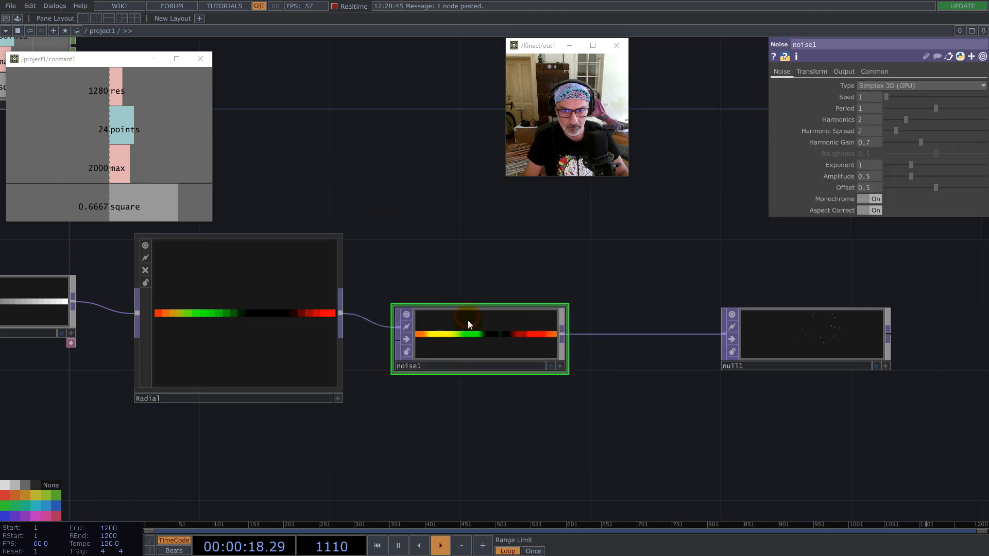
left_click_drag(339, 311, 467, 333)
- On noise1, set Offset to 0, turn Monochrome off, and lower Amplitude to 0.17
left_click_drag(902, 189, 804, 183)
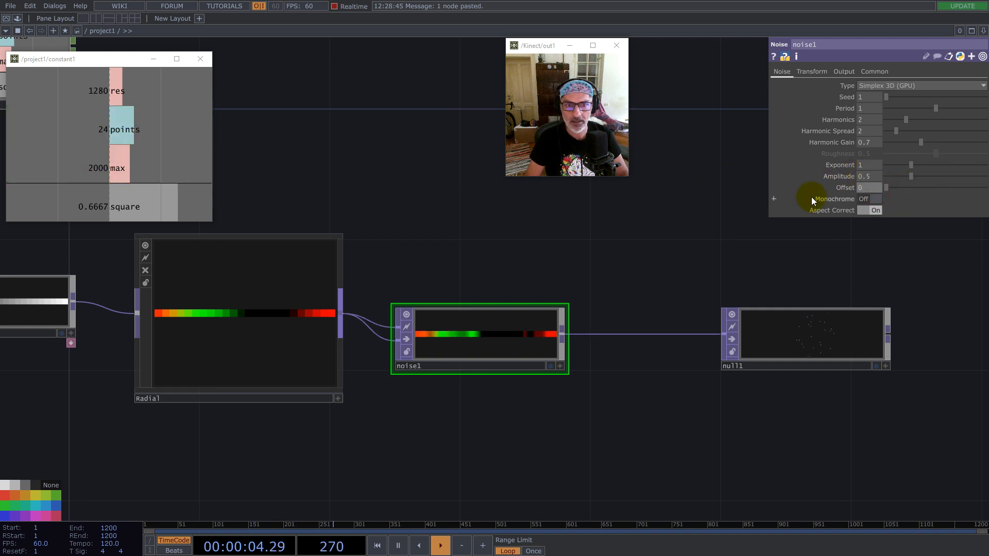
left_click_drag(907, 178, 891, 176)
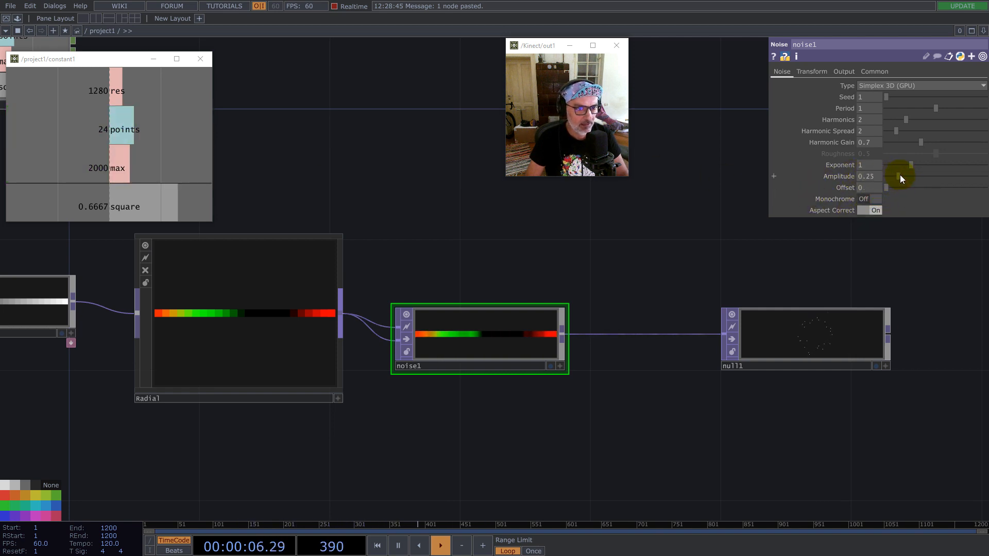
left_click_drag(893, 178, 894, 175)
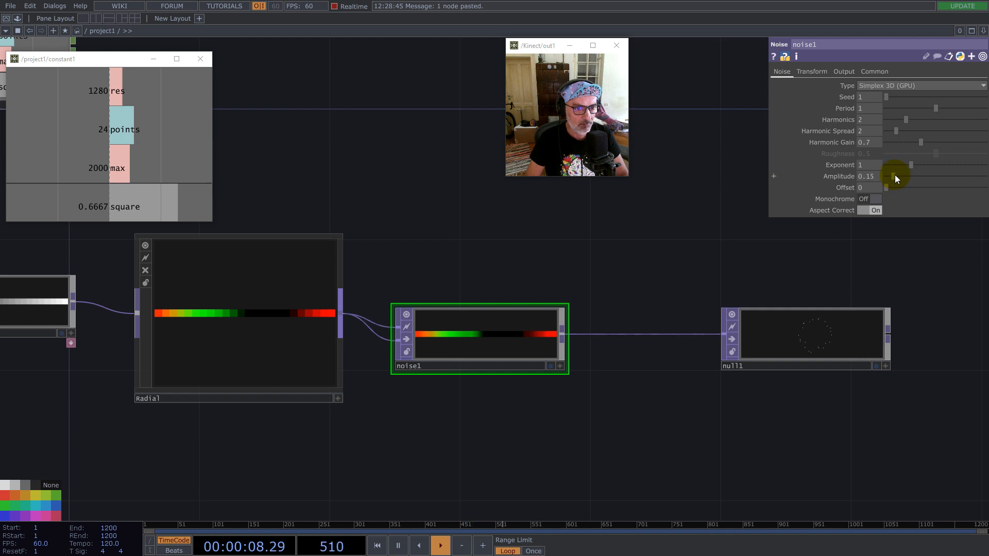
- Drive noise1's Amplitude by the constant1 points channel with the expression 1/op('constant1')['points']
scroll(876, 319, "up", 5)
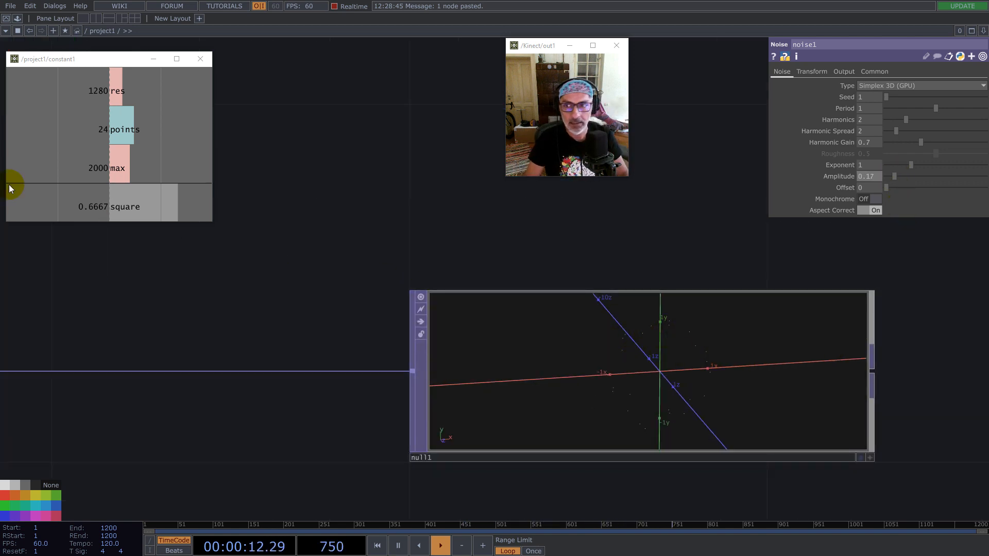
left_click(85, 131)
left_click_drag(85, 131, 876, 177)
left_click(871, 176)
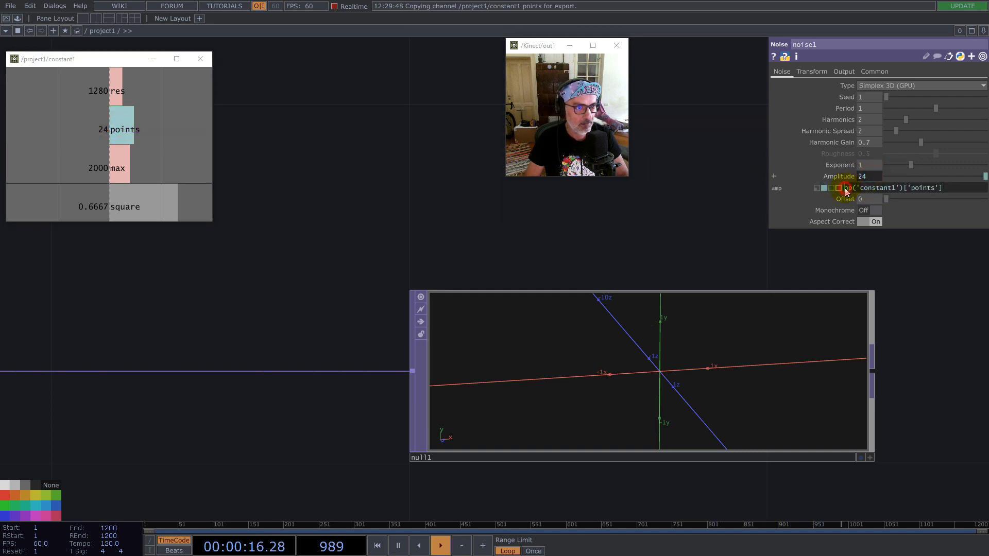
type("1/")
key("Return")
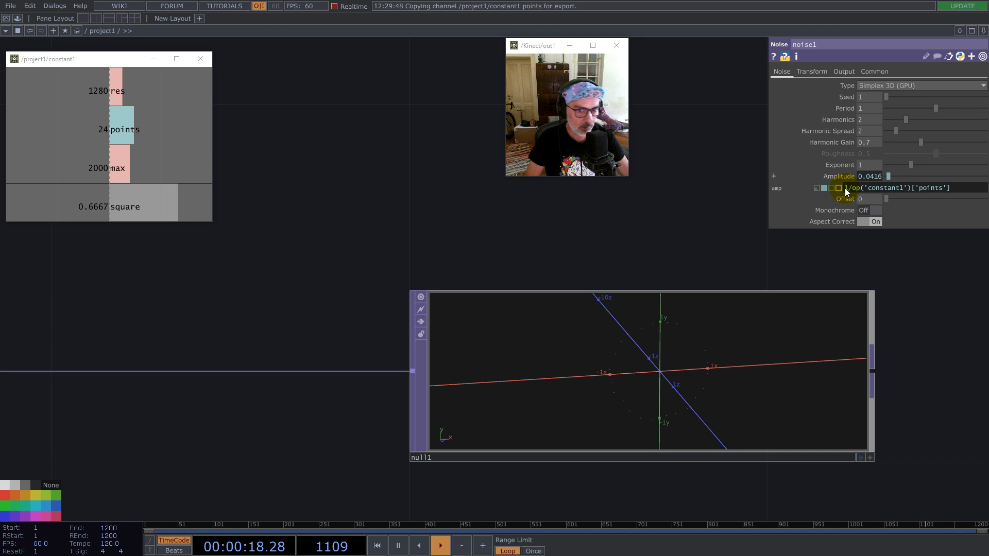
- Move noise1 upward and shift null1 farther along in line with it to make room between them
scroll(472, 284, "down", 6)
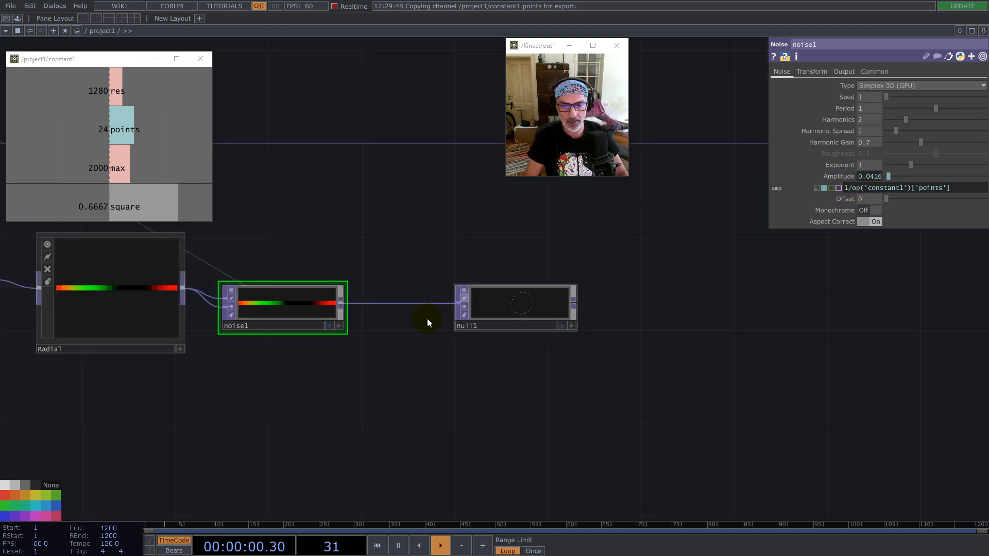
left_click_drag(301, 310, 300, 287)
scroll(529, 305, "up", 5)
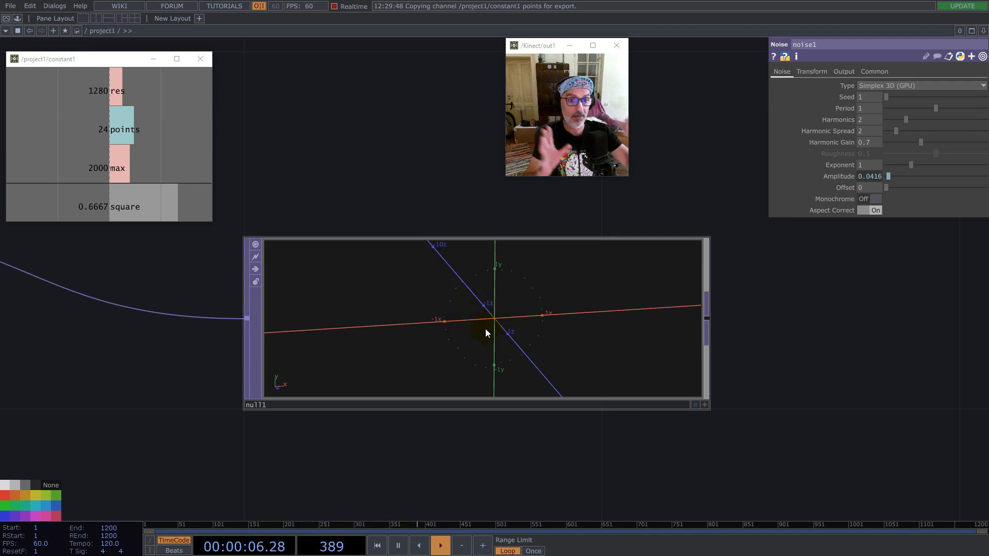
scroll(618, 319, "down", 5)
left_click_drag(535, 324, 730, 292)
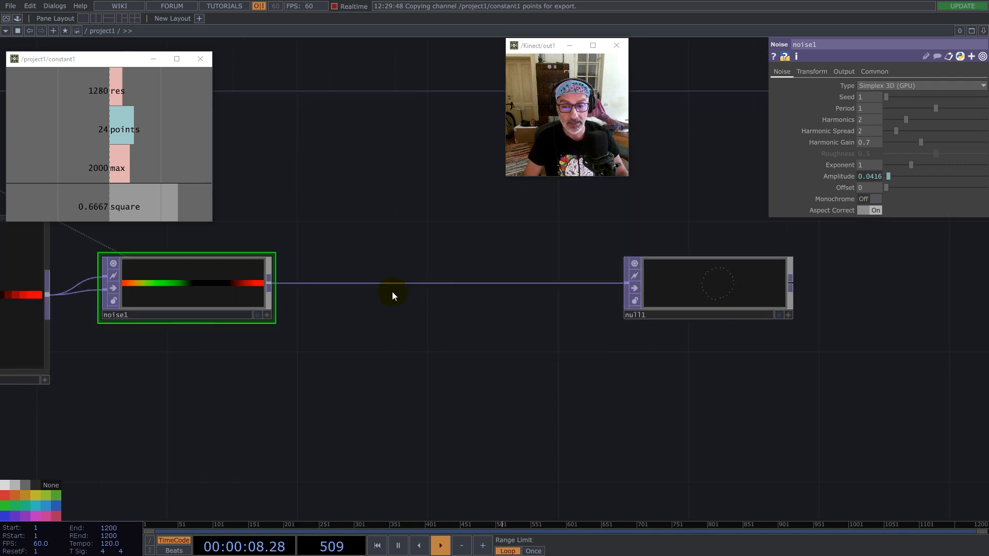
- Insert a Math TOP on the connection between noise1 and null1
right_click(339, 284)
left_click(356, 273)
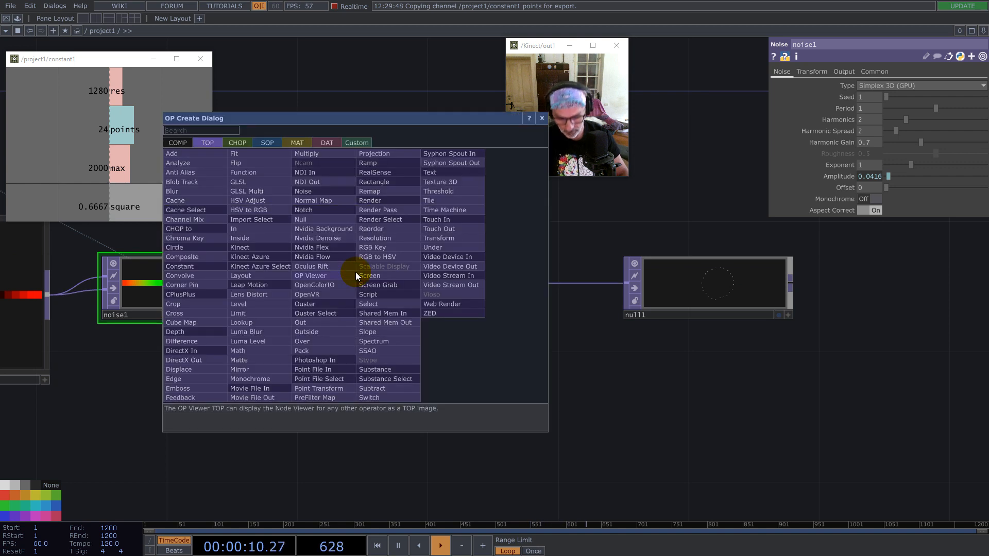
type("mat")
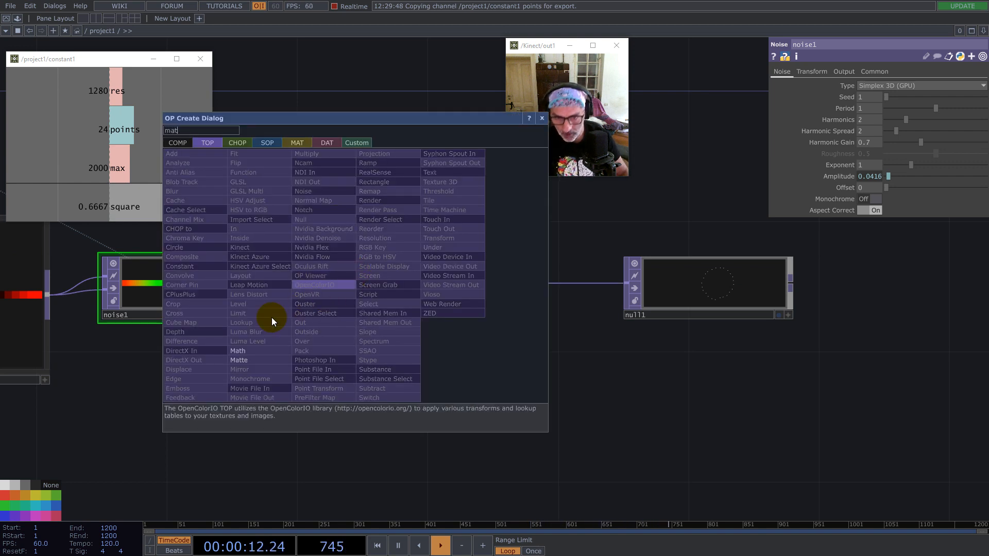
left_click(241, 351)
left_click(399, 303)
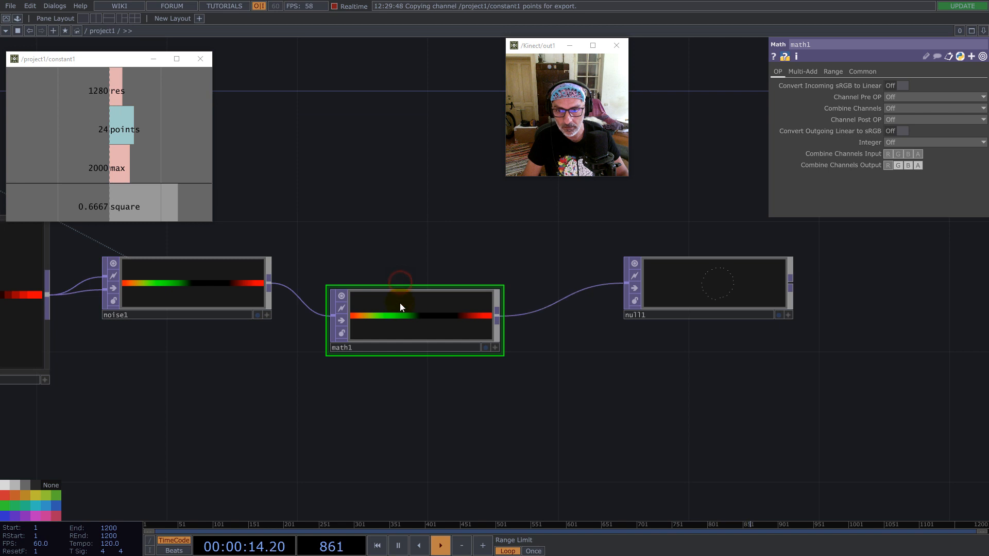
- Set math1's Multiply value to 1/32
left_click(807, 71)
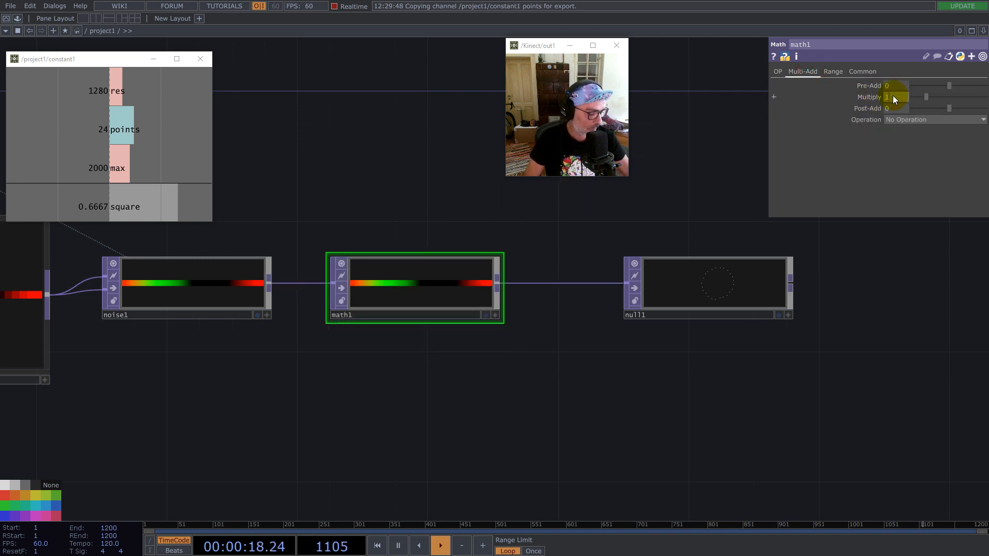
left_click(893, 98)
type("1/32")
key("Return")
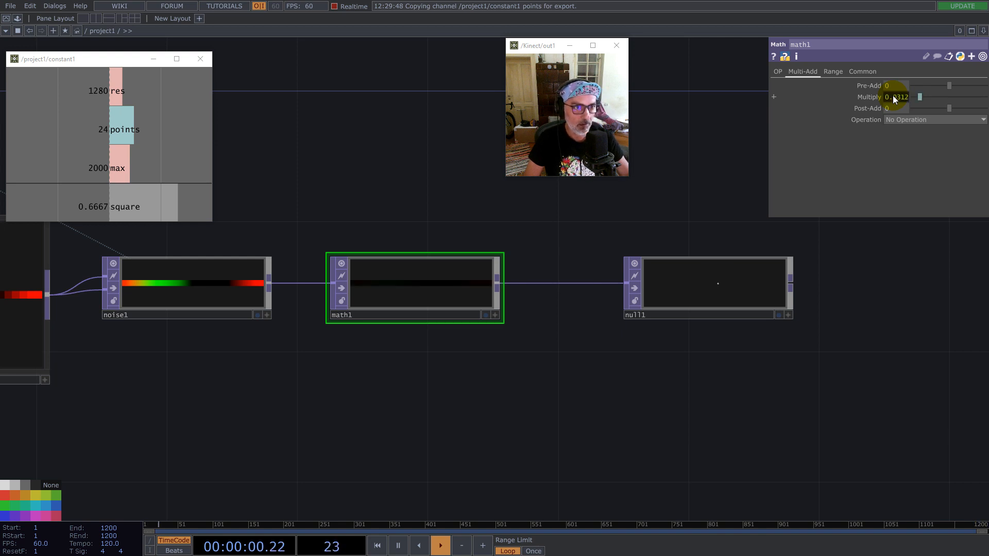
- Set input smoothness and viewer smoothness to Nearest Pixel on noise1, math1 and null1 together
scroll(567, 431, "down", 2)
left_click_drag(789, 426, 234, 264)
left_click(856, 73)
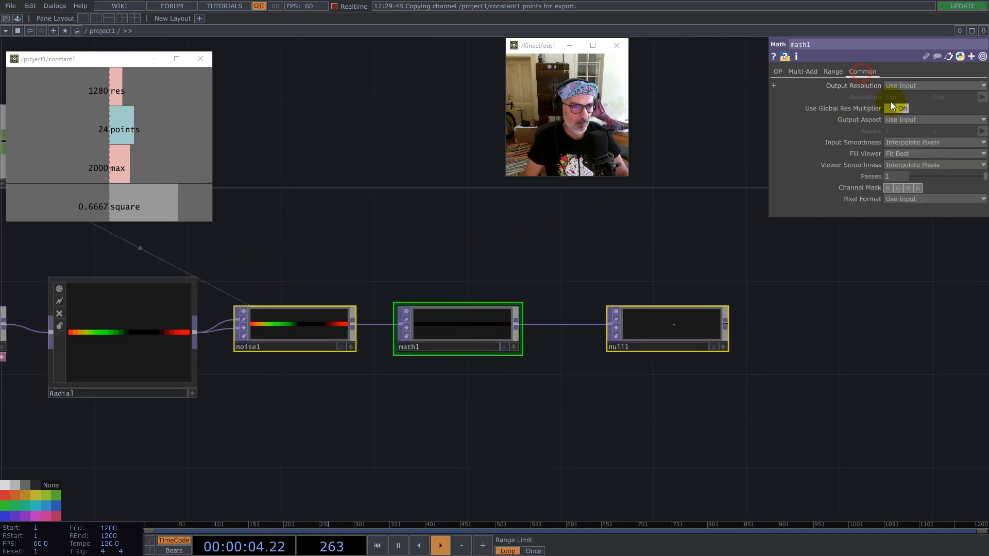
left_click(905, 162)
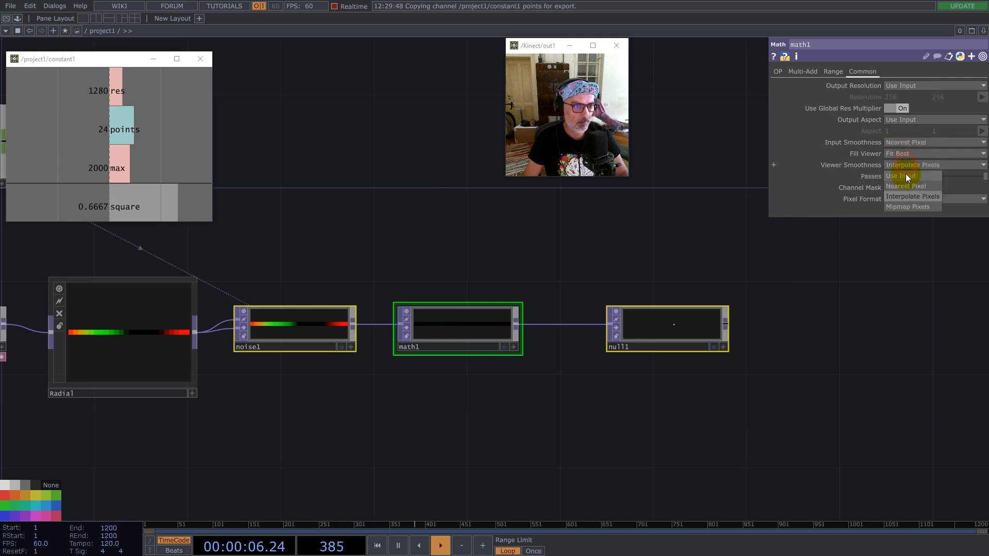
left_click(907, 176)
- Add a TOP to CHOP reading math1 and place it above the math1 node
left_click(439, 330)
scroll(439, 330, "up", 3)
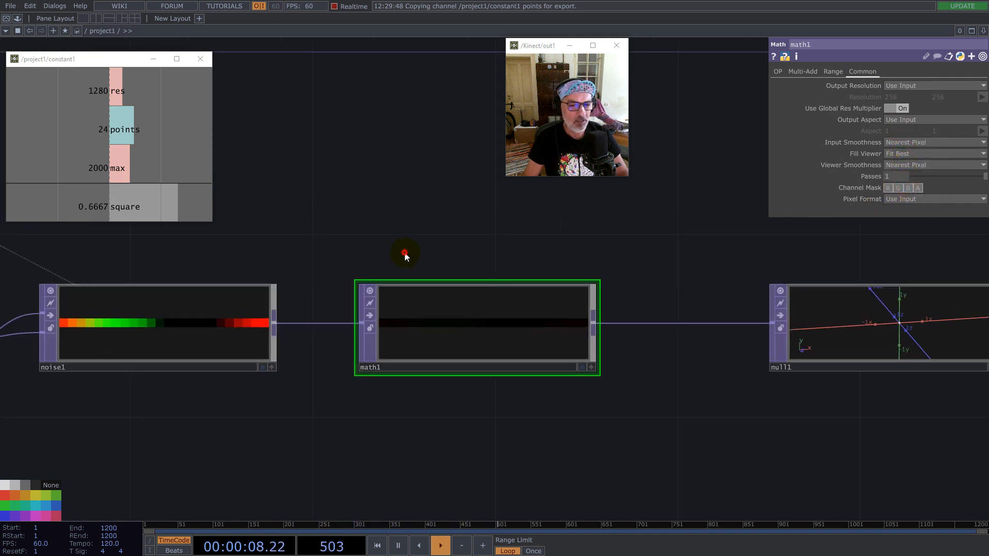
scroll(329, 418, "down", 3)
left_click(466, 367)
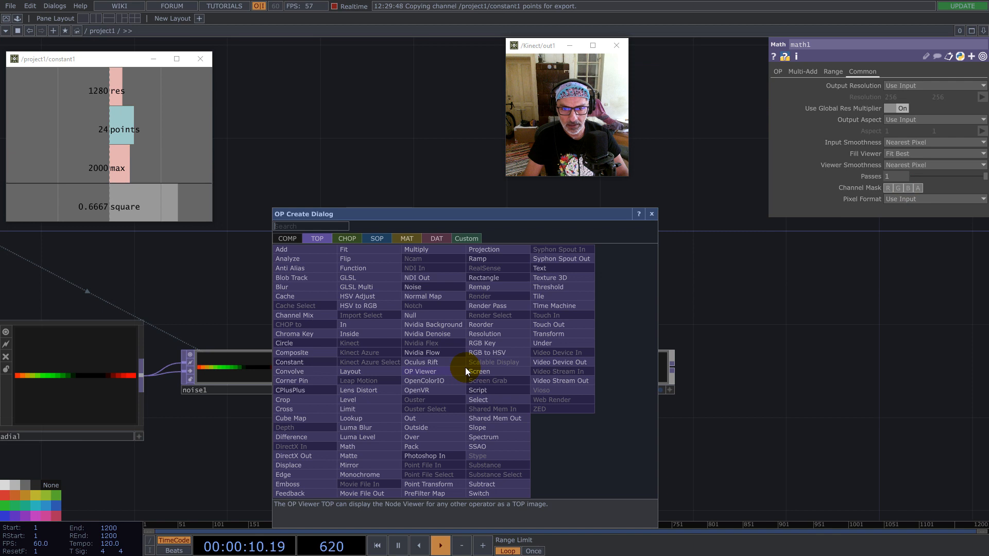
left_click(344, 239)
left_click(300, 259)
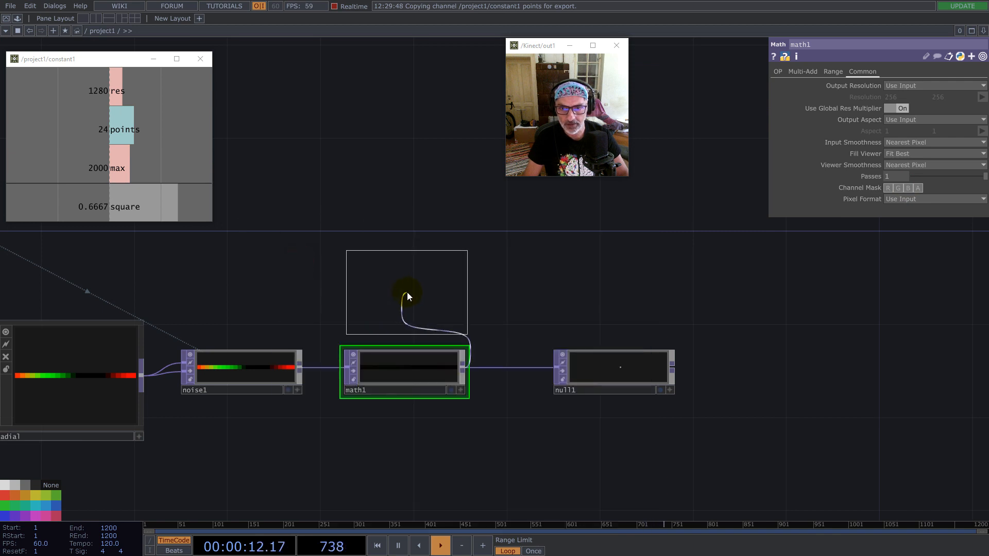
left_click(407, 292)
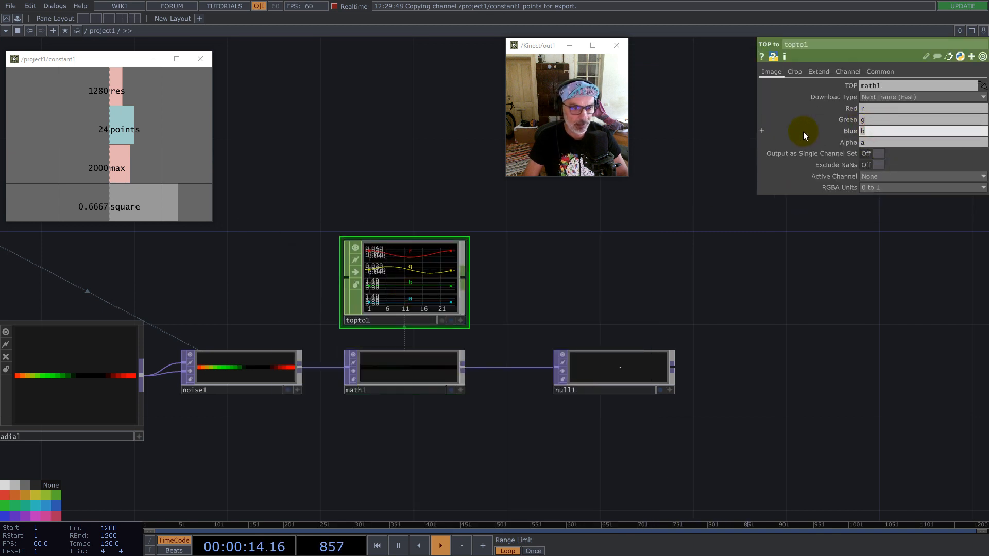
- Clear the Blue and Alpha channel names on topto1, leaving only r and g as output channels
key("BackSpace")
left_click_drag(872, 141, 811, 147)
key("BackSpace")
left_click(526, 303)
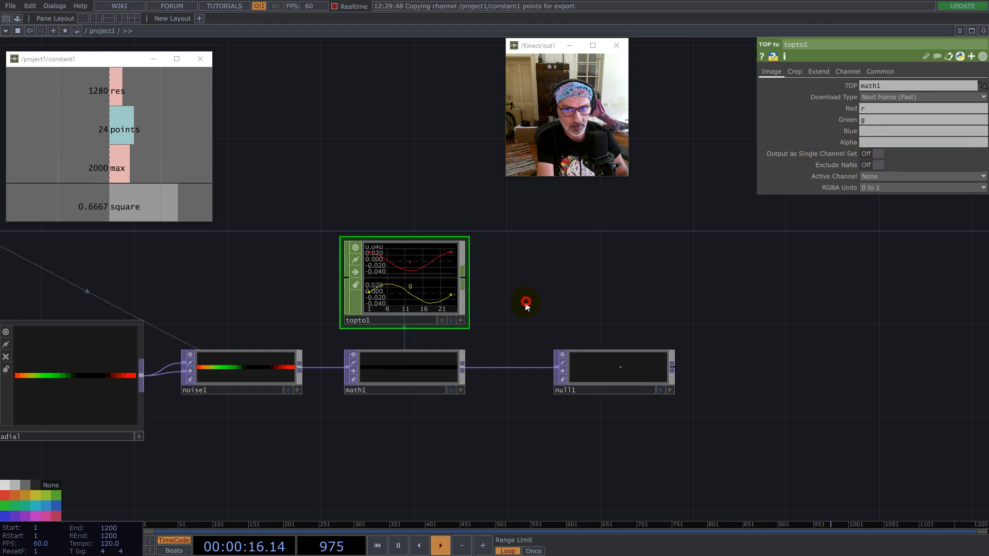
- Add a CHOP to SOP reading topto1 and place it directly above the topto1 node
scroll(356, 242, "up", 2)
scroll(359, 241, "up", 1)
right_click(508, 295)
left_click(422, 169)
left_click(332, 176)
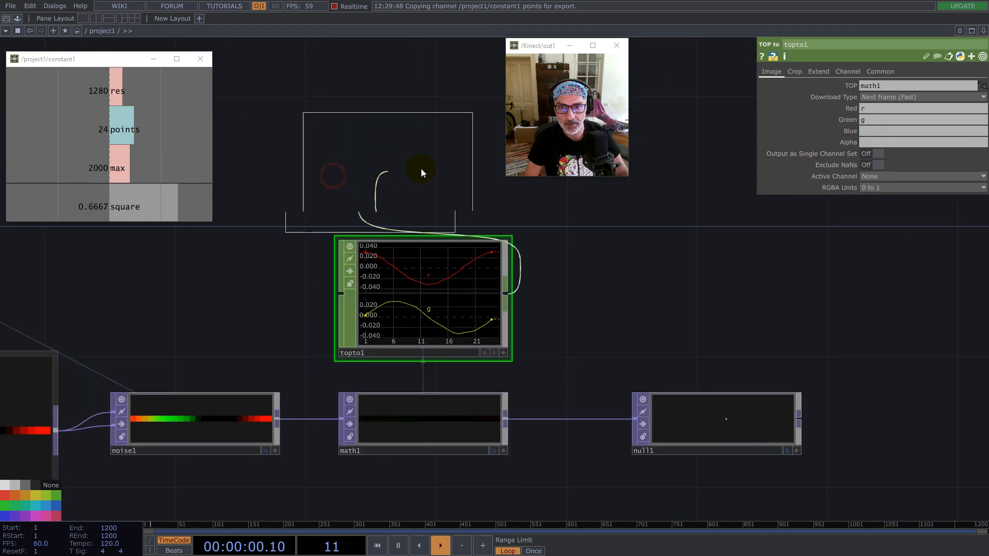
left_click(423, 163)
- Set chopto1's Channel Scope to r g and its Attribute Scope to P(0) P(1)
left_click_drag(892, 129, 763, 130)
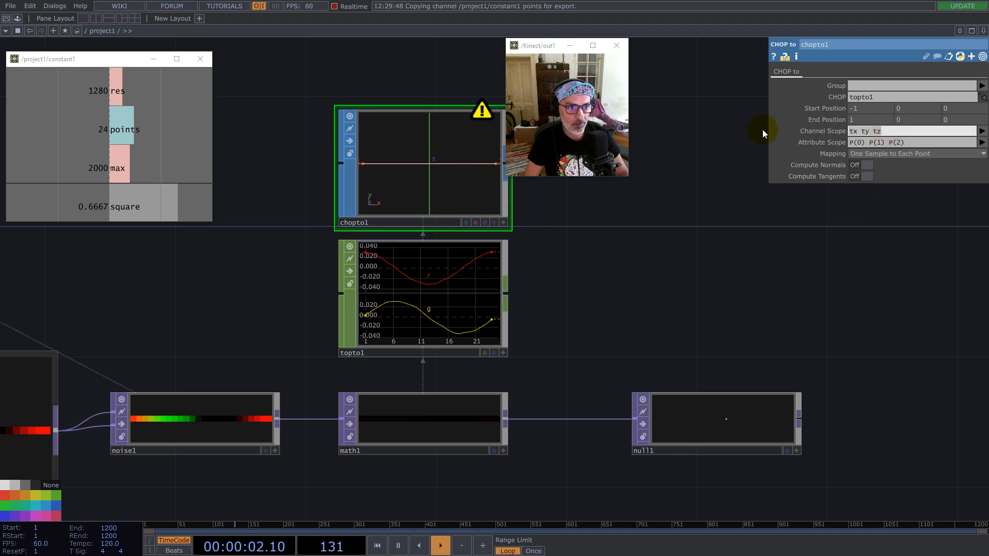
type("r g")
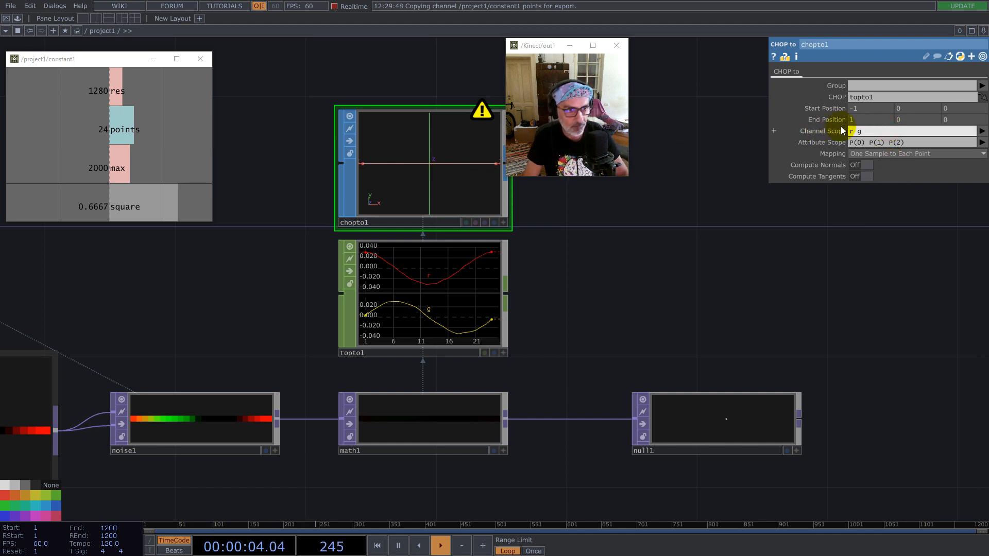
left_click(910, 141)
key("BackSpace")
key("Return")
scroll(458, 146, "up", 2)
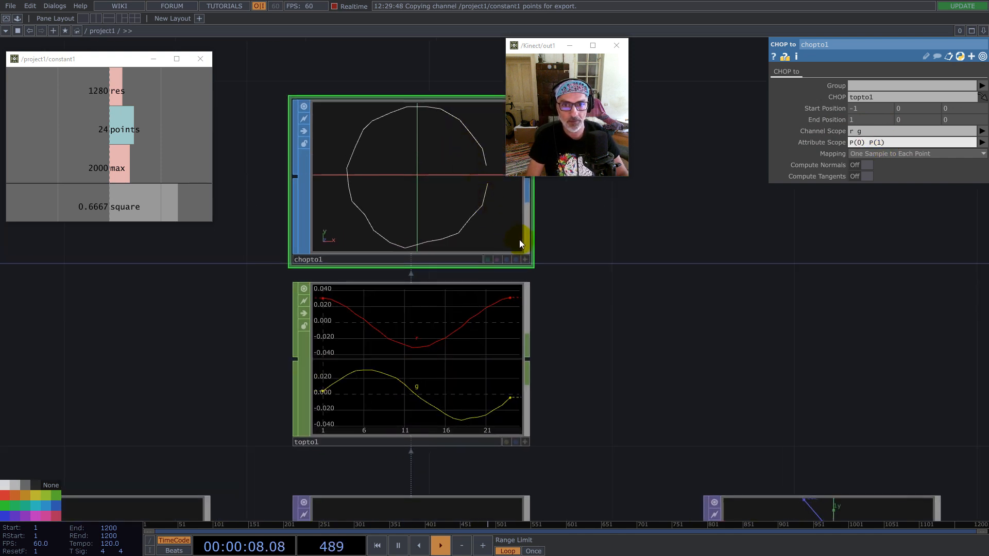
- Turn on point markers and point numbers for all geometry in chopto1's viewer display options
left_click(524, 259)
right_click(471, 221)
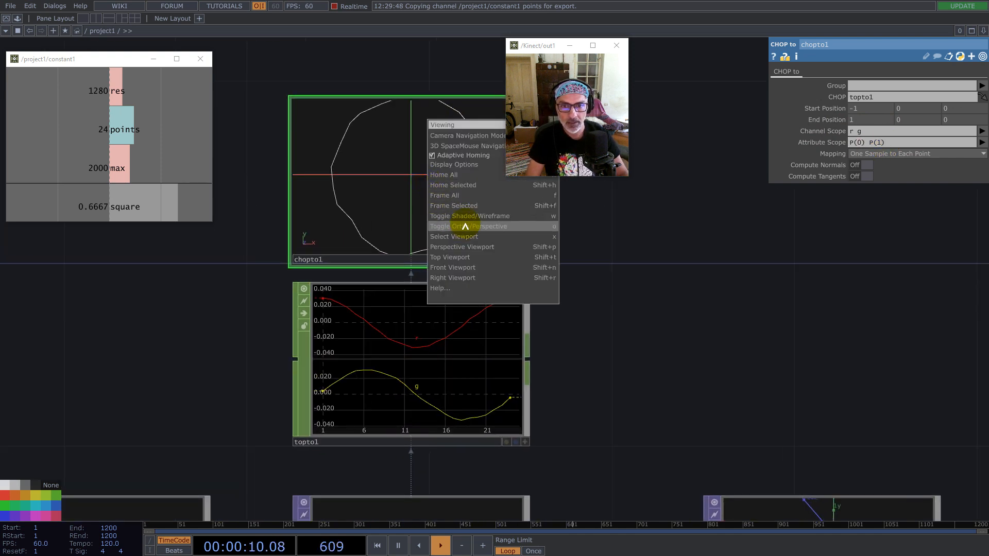
left_click(458, 165)
left_click(152, 97)
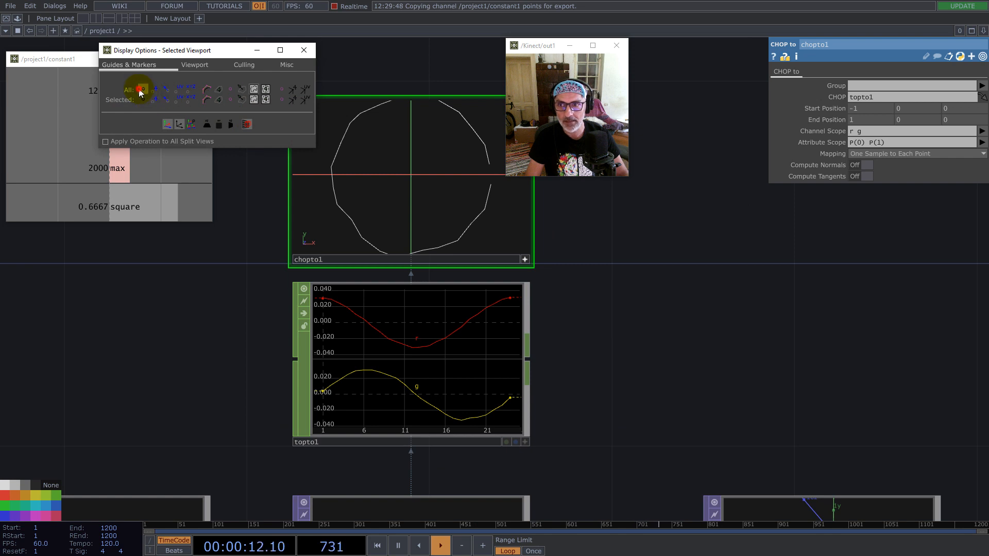
left_click(155, 89)
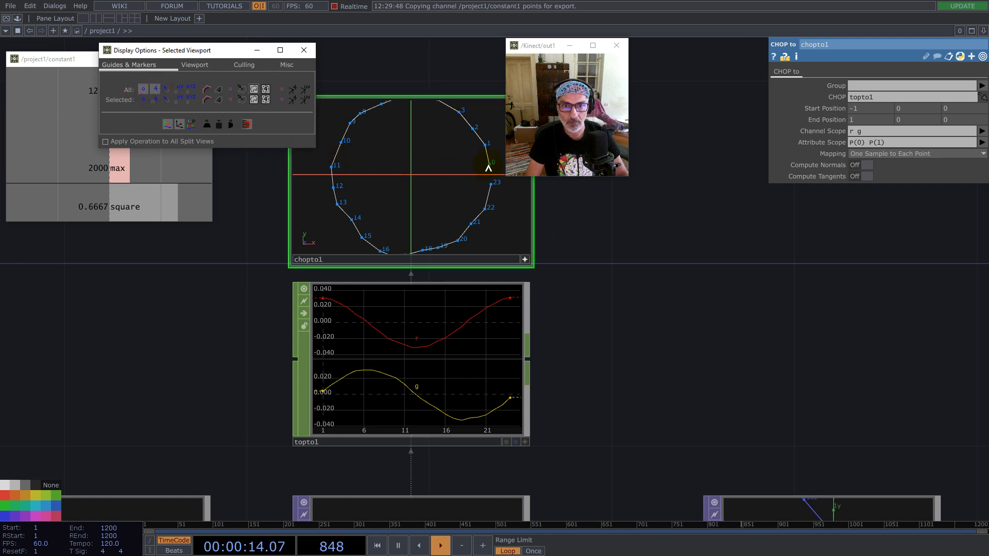
left_click(304, 50)
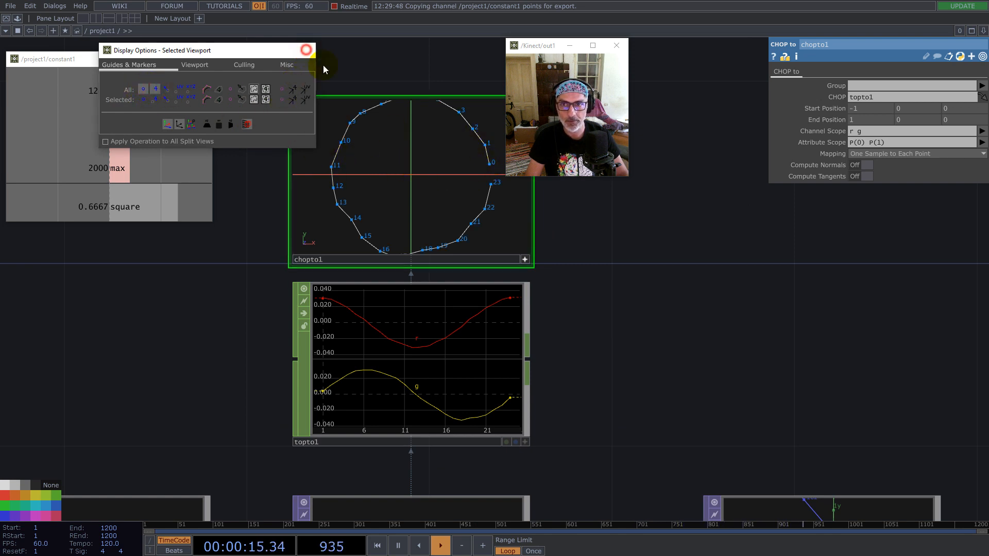
left_click(525, 260)
- Move null1 farther away from math1 to make room for operators between them
scroll(379, 230, "down", 4)
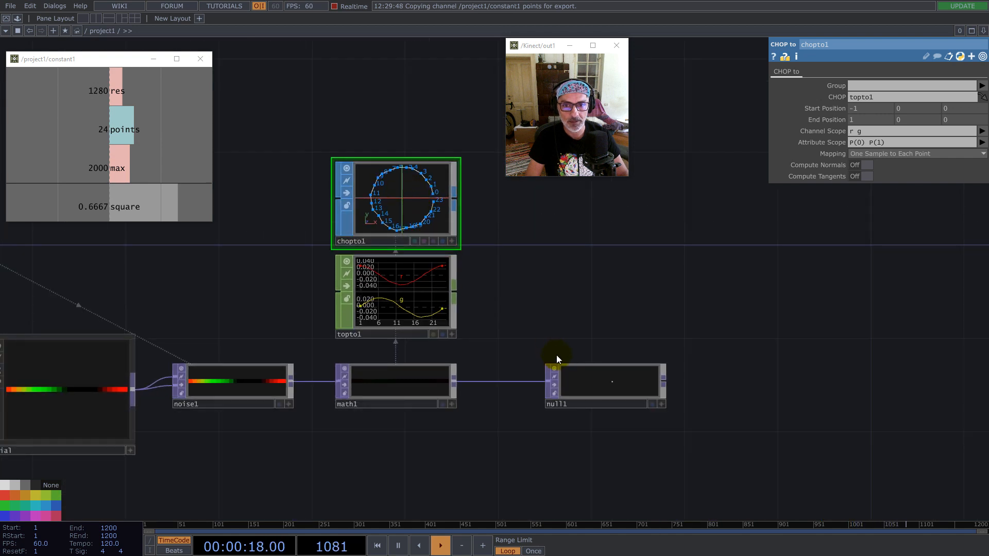
left_click_drag(555, 390, 808, 367)
left_click_drag(558, 303, 589, 273)
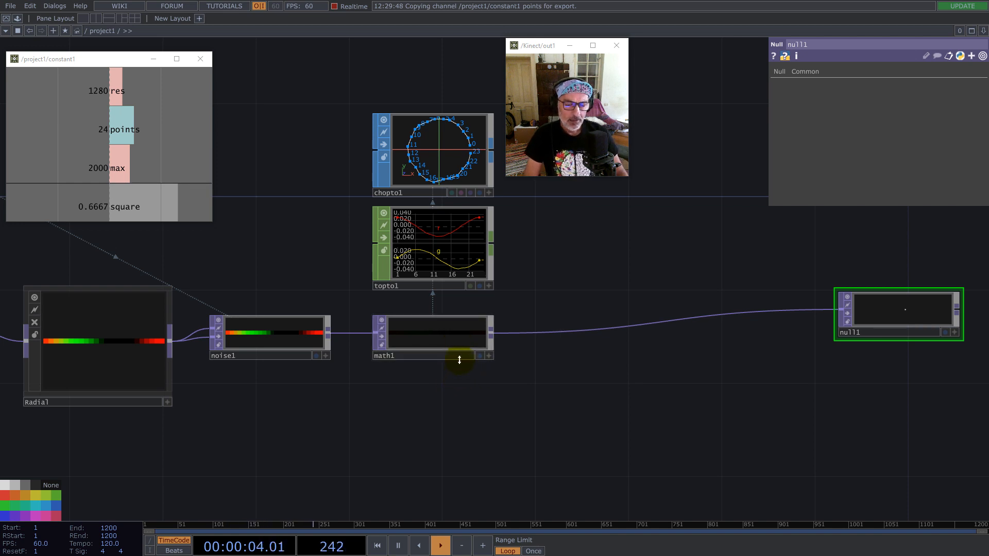
- Insert a Feedback TOP on the wire between math1 and null1
scroll(474, 158, "up", 3)
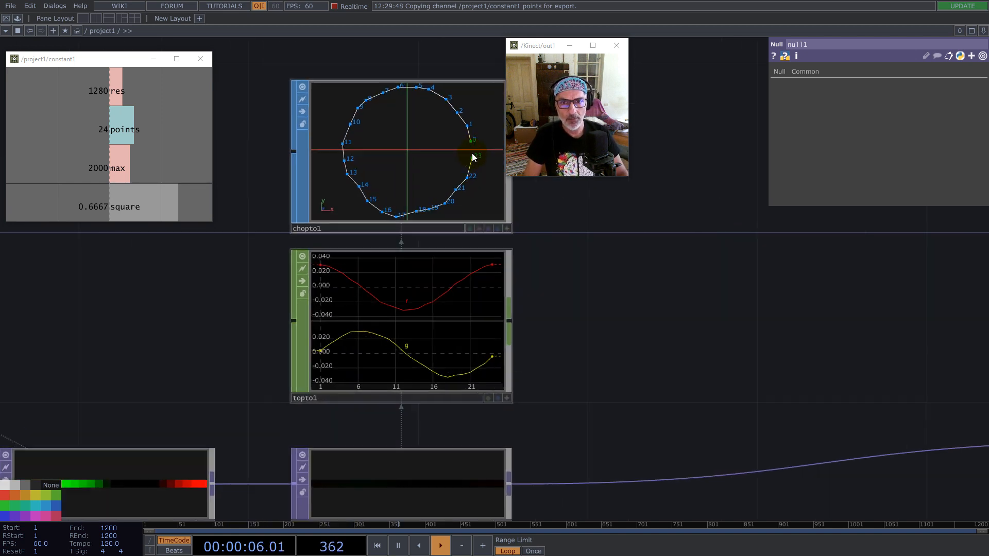
scroll(375, 84, "up", 2)
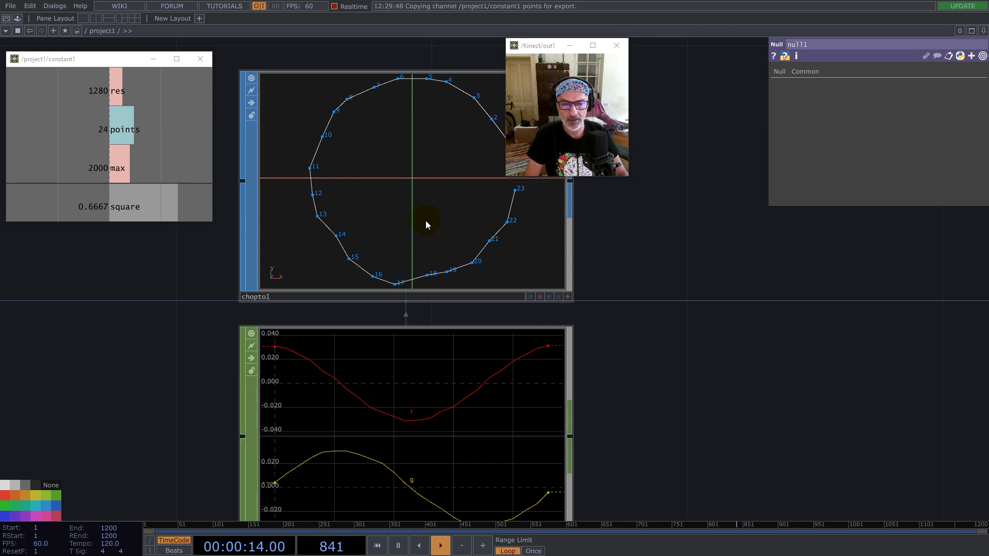
scroll(425, 221, "down", 4)
scroll(425, 221, "up", 4)
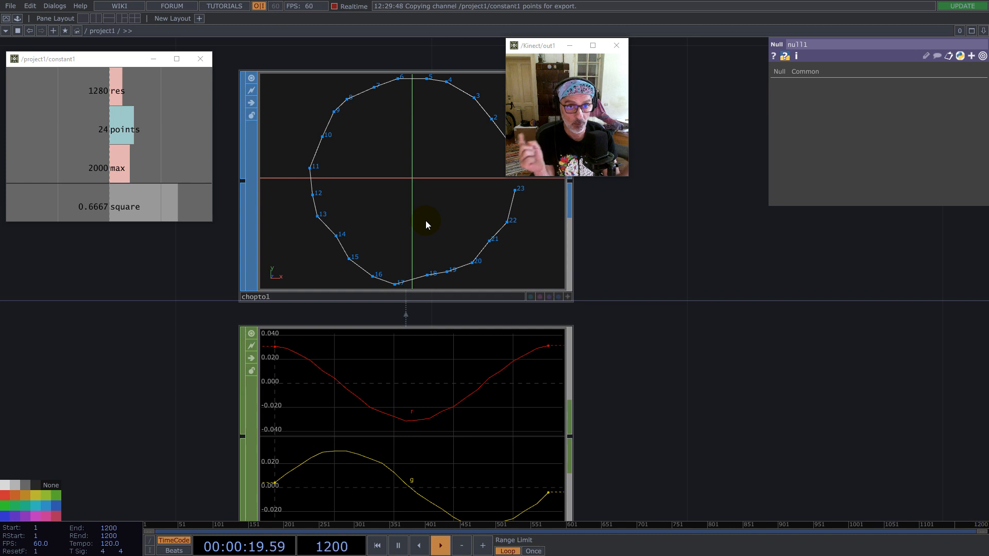
scroll(404, 240, "down", 5)
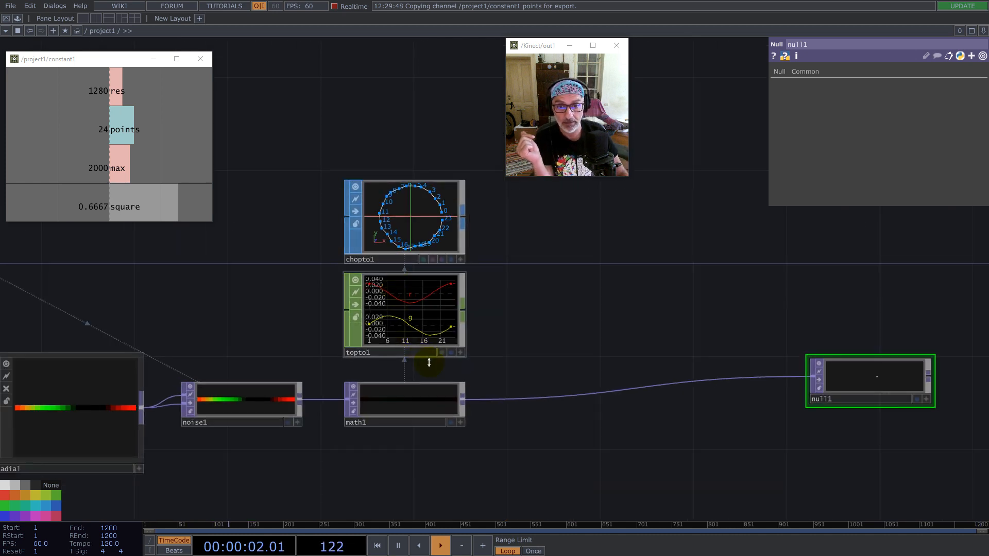
left_click_drag(581, 334, 525, 294)
right_click(454, 360)
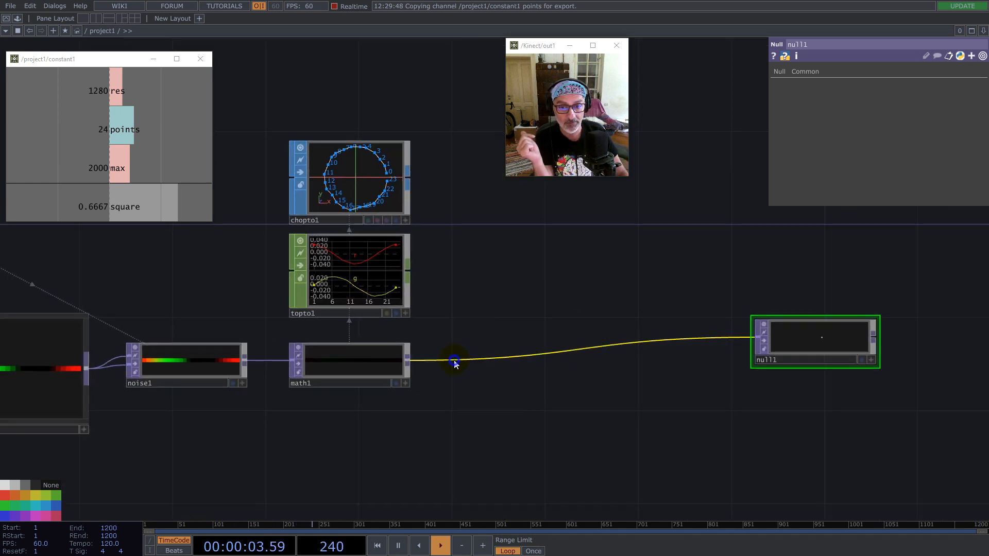
left_click(473, 349)
type("fe")
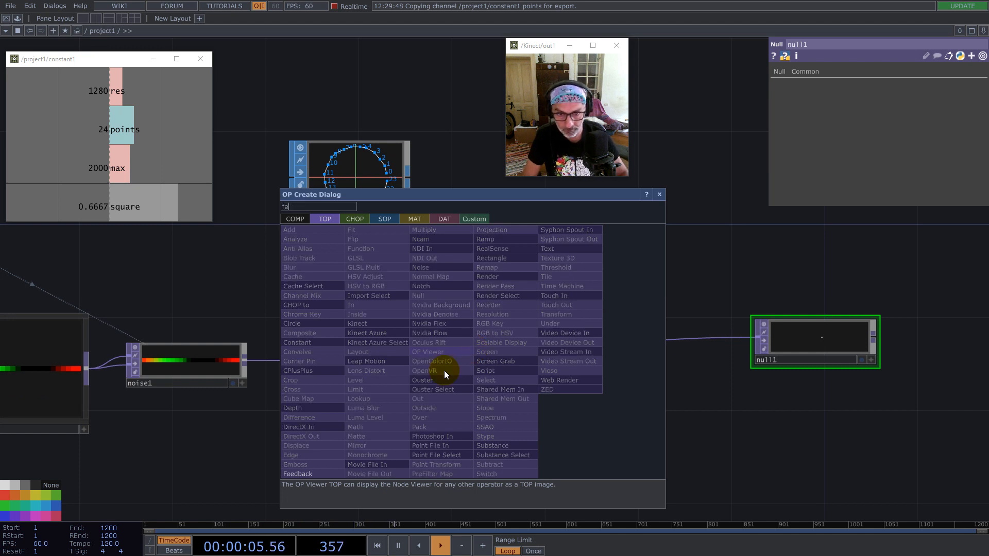
left_click(301, 474)
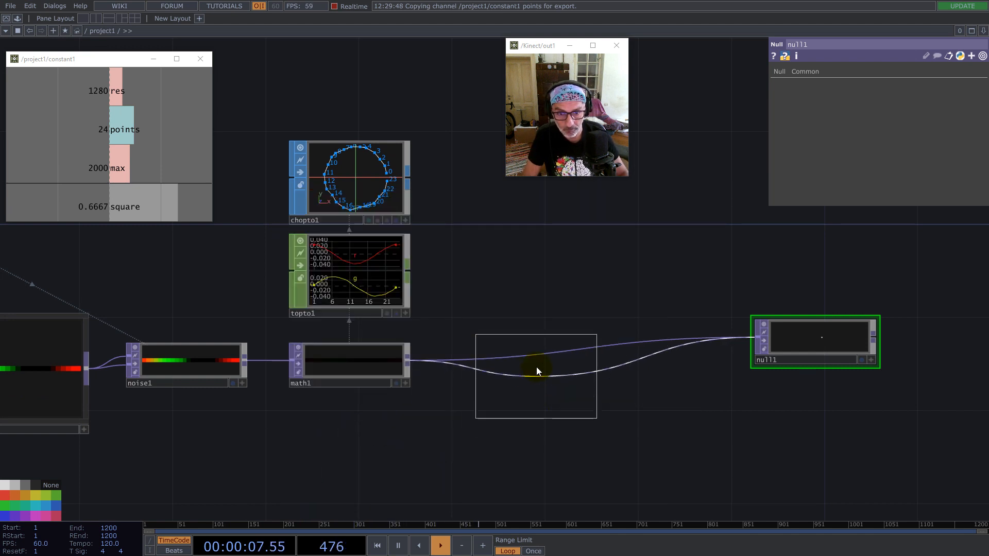
left_click(536, 369)
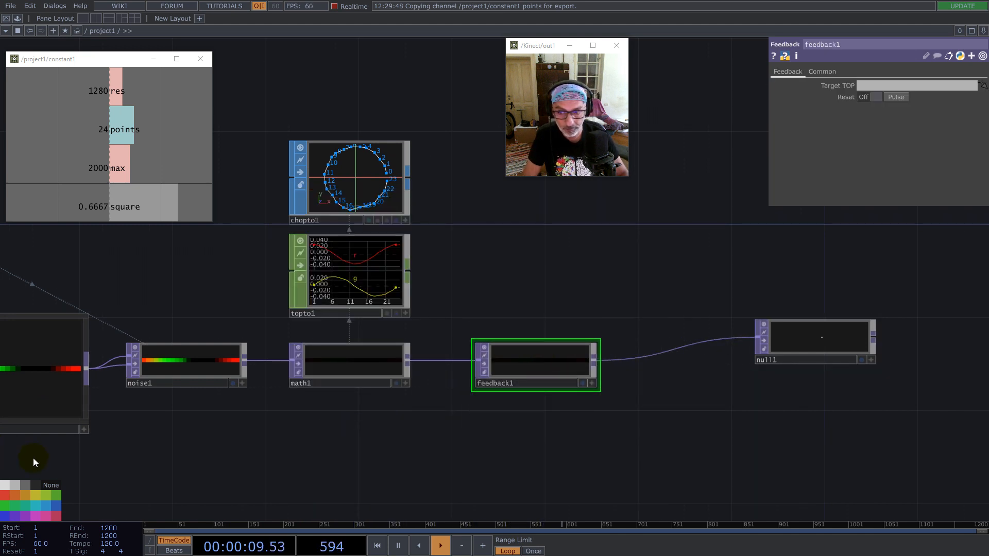
- Add a Keyboard In CHOP and place it below the feedback1 node
key("Tab")
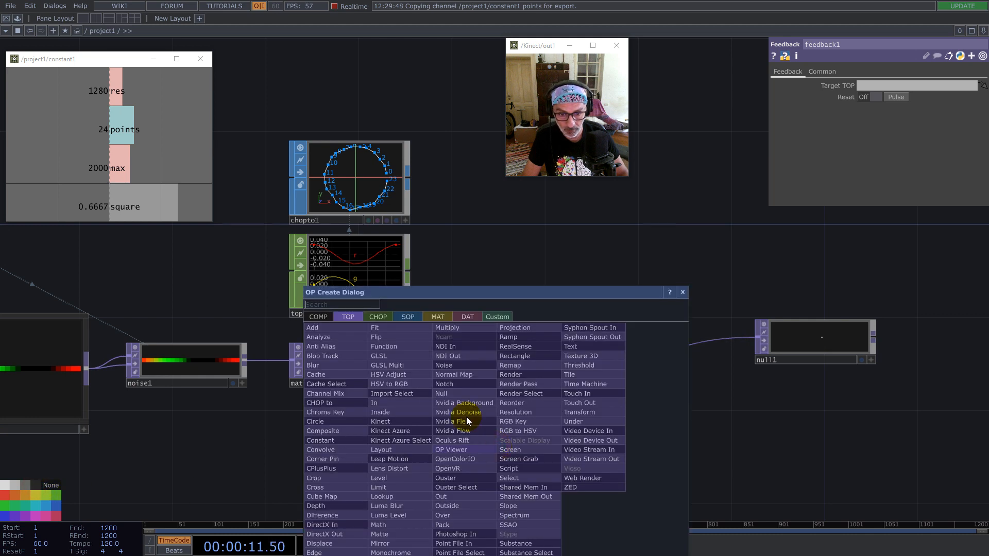
left_click(378, 316)
type("ki")
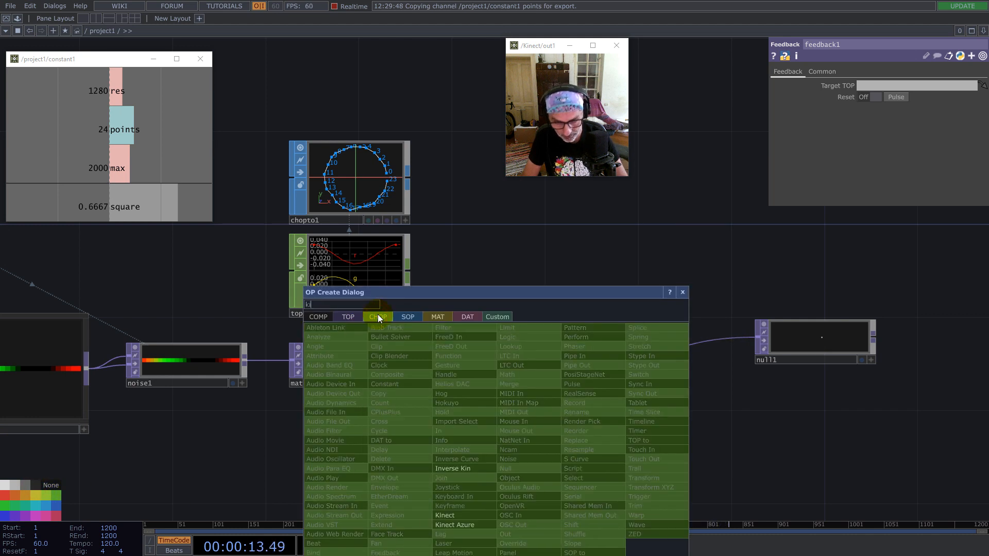
left_click(455, 496)
left_click(537, 449)
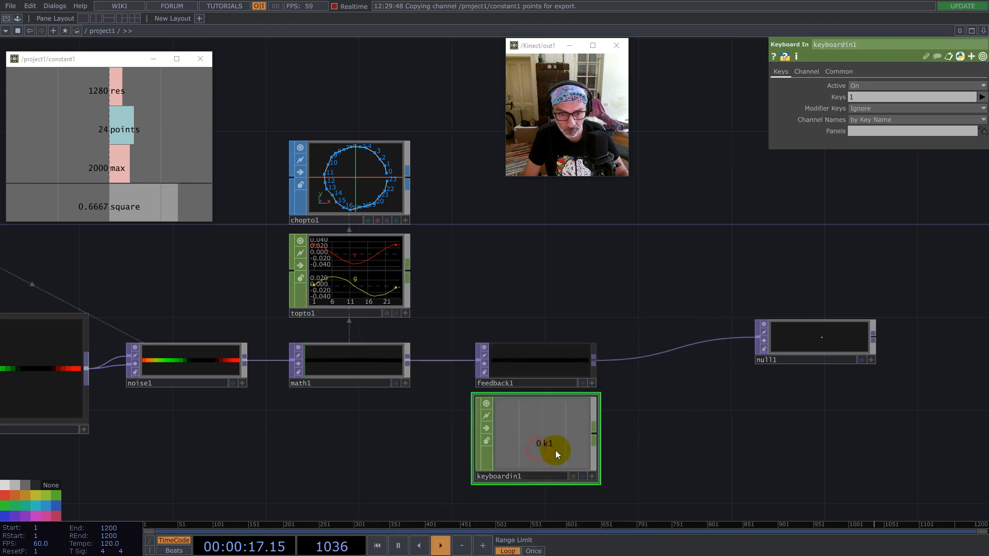
- Drive feedback1's Reset parameter with the k1 channel of keyboardin1
left_click(592, 476)
left_click_drag(539, 446, 898, 98)
left_click(900, 96)
left_click_drag(538, 445, 876, 97)
left_click(877, 97)
- Set feedback1's Target TOP to null1 and move null1 farther along the chain
left_click_drag(816, 341, 876, 86)
left_click_drag(800, 348, 938, 295)
left_click(592, 477)
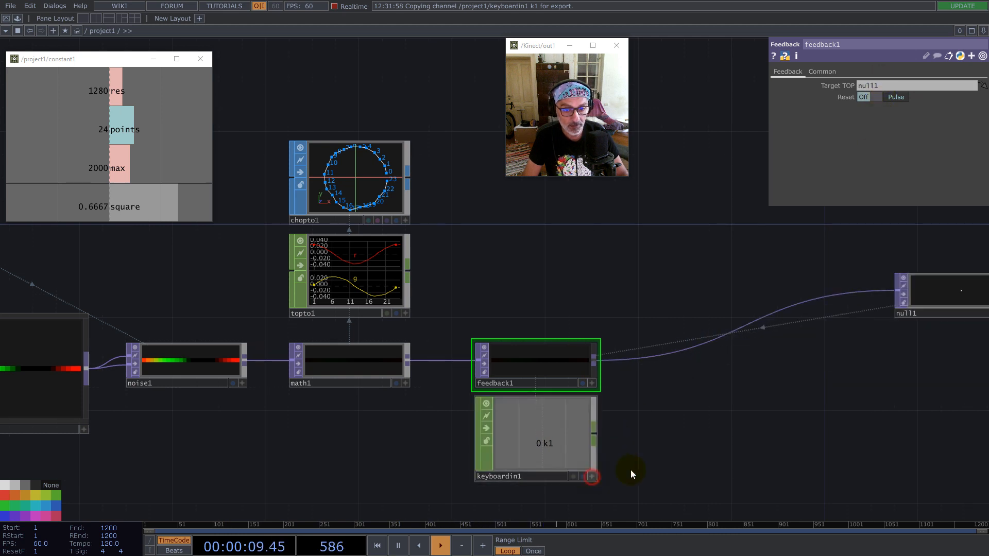
- Rearrange the network so keyboardin1 sits above feedback1, with both spaced farther away from math1
left_click_drag(681, 453, 822, 392)
left_click_drag(657, 376, 690, 385)
left_click_drag(684, 280, 736, 235)
left_click_drag(705, 373, 720, 169)
left_click_drag(733, 378, 607, 539)
scroll(536, 325, "down", 5)
left_click_drag(827, 423, 585, 239)
left_click_drag(594, 366, 619, 354)
left_click_drag(815, 333, 847, 310)
scroll(517, 385, "up", 5)
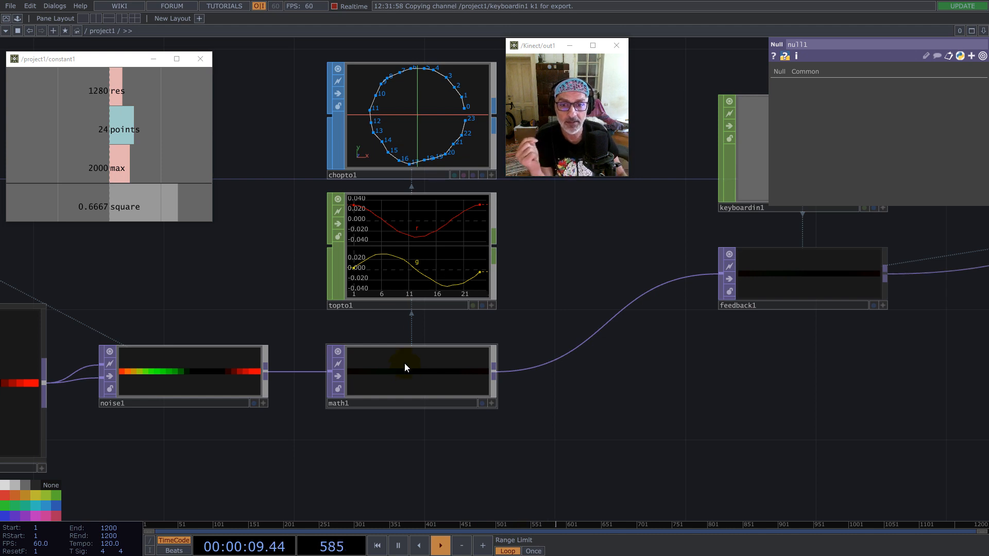
- Branch a new Null TOP off math1's output and place it below the feedback chain
scroll(407, 372, "down", 4)
right_click(439, 333)
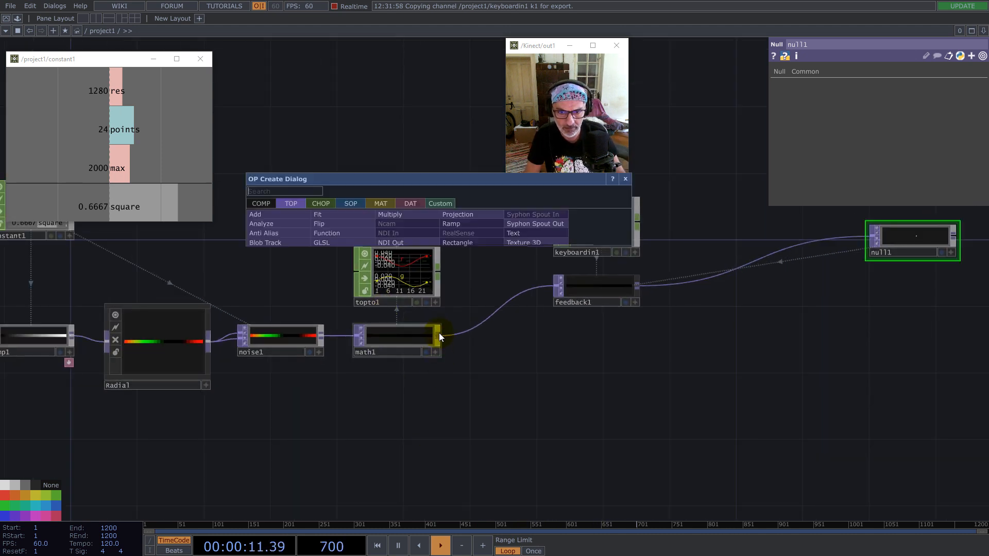
type("nu")
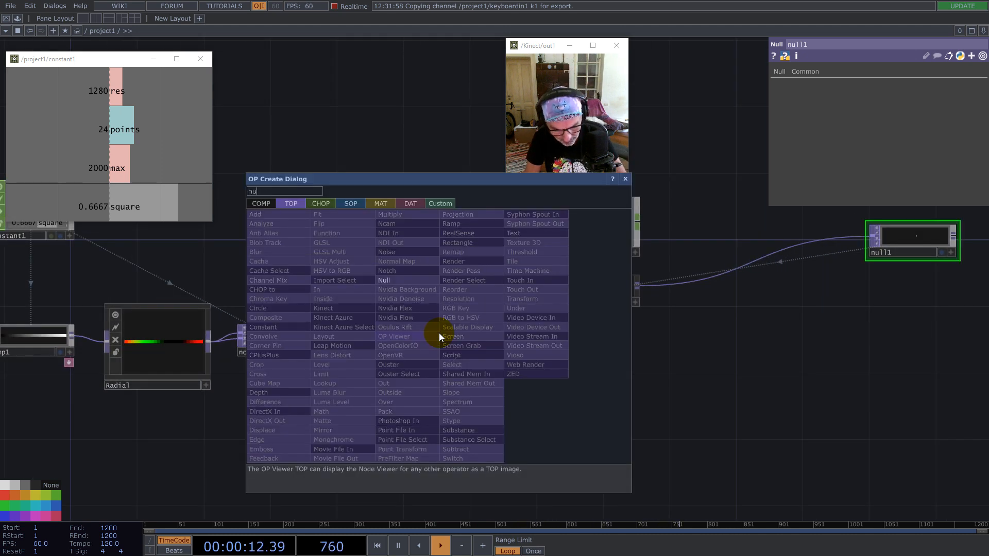
left_click(410, 280)
left_click(691, 440)
- Insert another Null TOP on the wire between math1 and null2
right_click(567, 403)
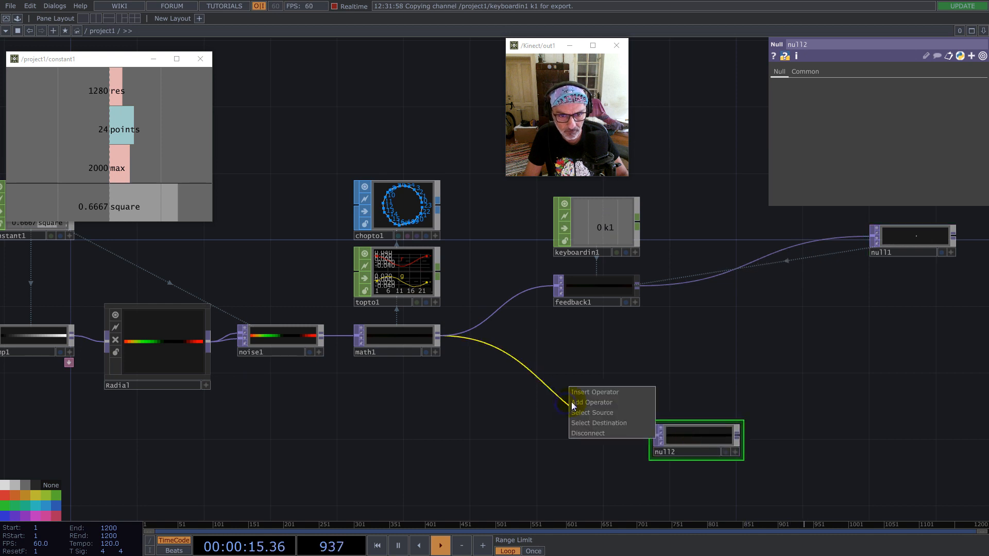
left_click(587, 393)
type("nu")
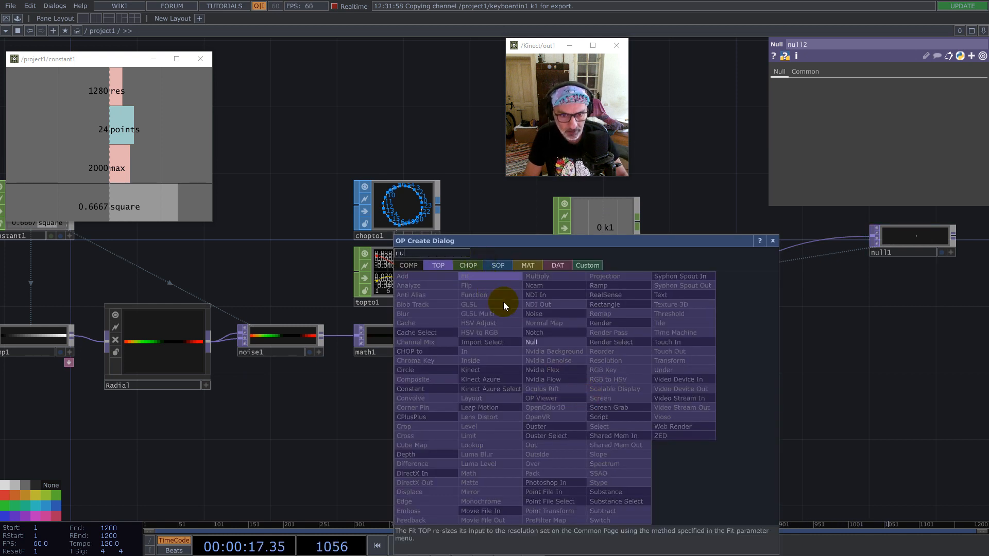
left_click(538, 343)
left_click(544, 415)
- Collapse the inserted Null into a Base component and align feedback1 and keyboardin1 above it
right_click(518, 363)
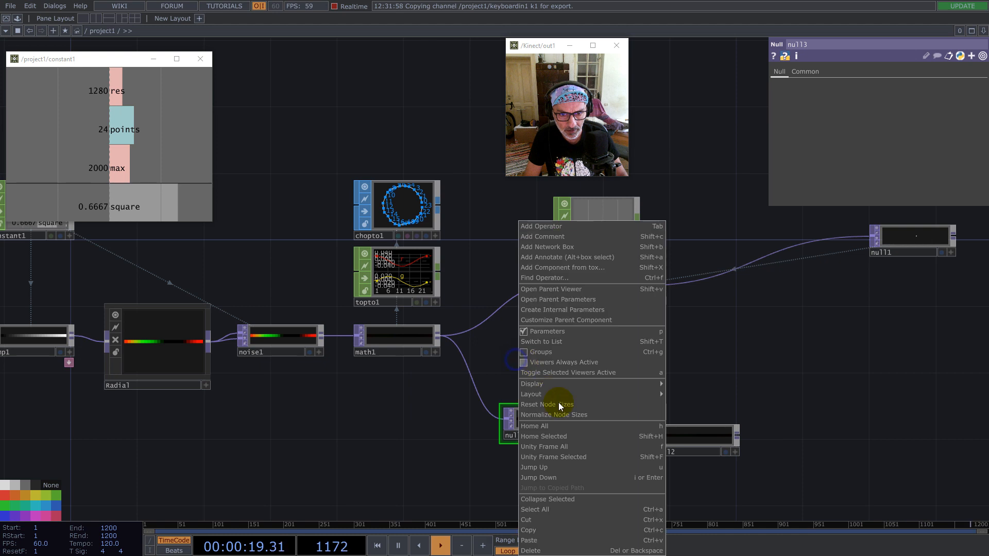
left_click(571, 500)
left_click_drag(552, 393, 585, 409)
left_click_drag(507, 200, 580, 416)
left_click_drag(564, 295, 554, 277)
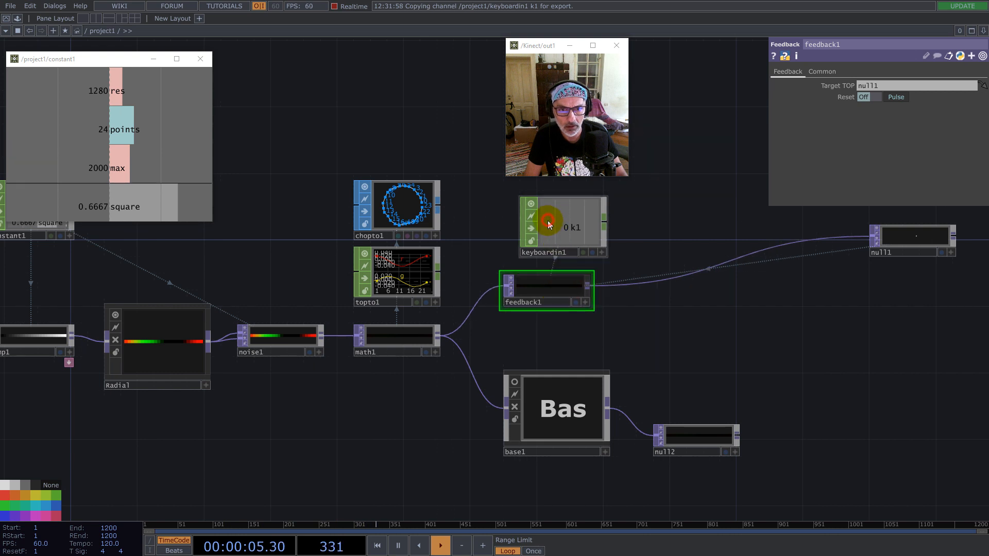
left_click_drag(549, 224, 529, 223)
- Rename the Base component Average and delete the null2 node connected to its output
left_click(541, 453)
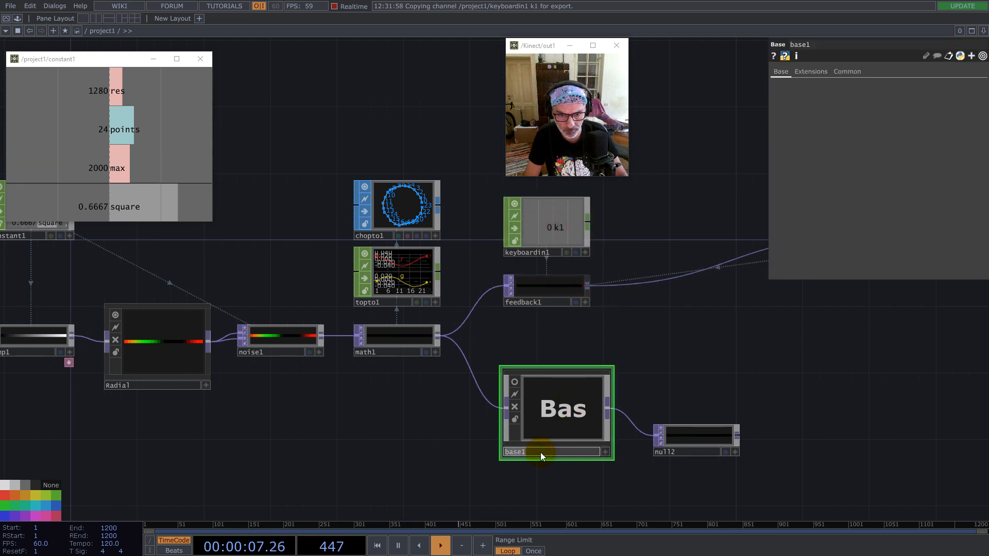
type("Average")
key("Return")
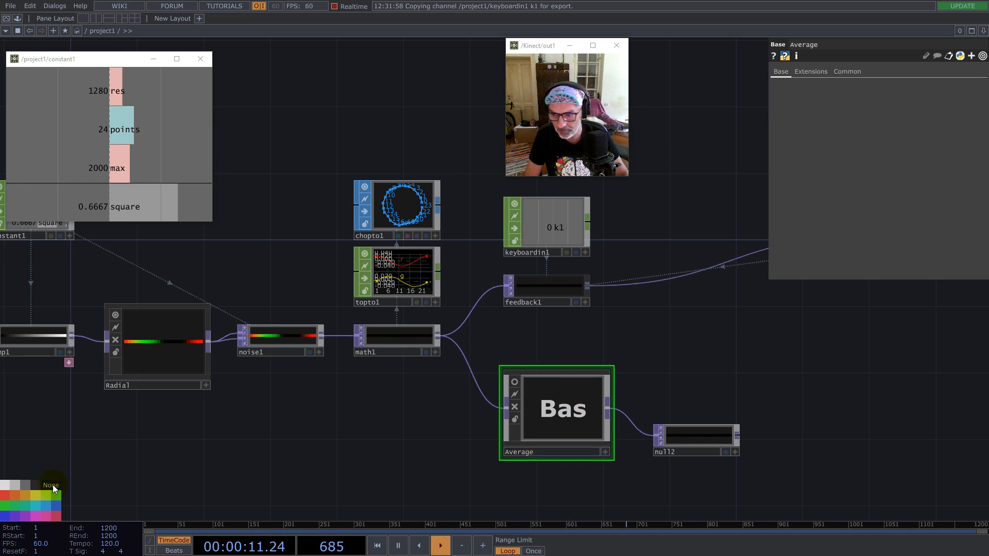
left_click(707, 441)
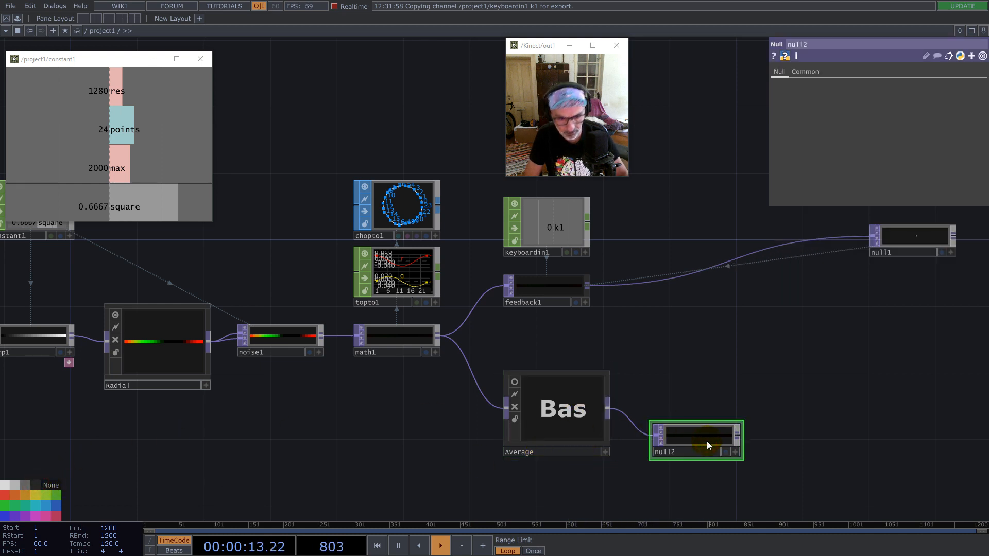
key("Delete")
- Enter the Average component and delete the Null between in1 and out1
left_click_drag(574, 424, 552, 402)
key("i")
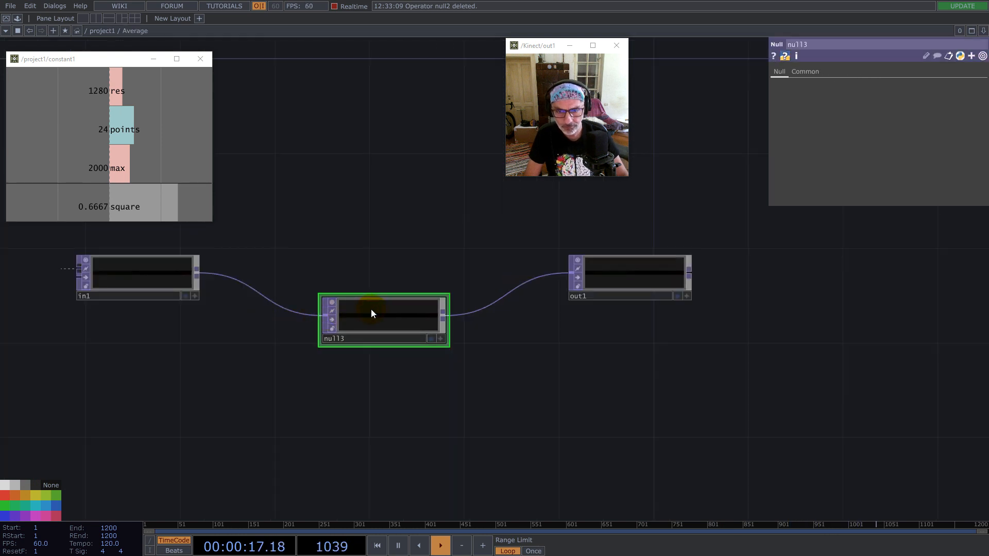
key("Delete")
scroll(384, 380, "down", 3)
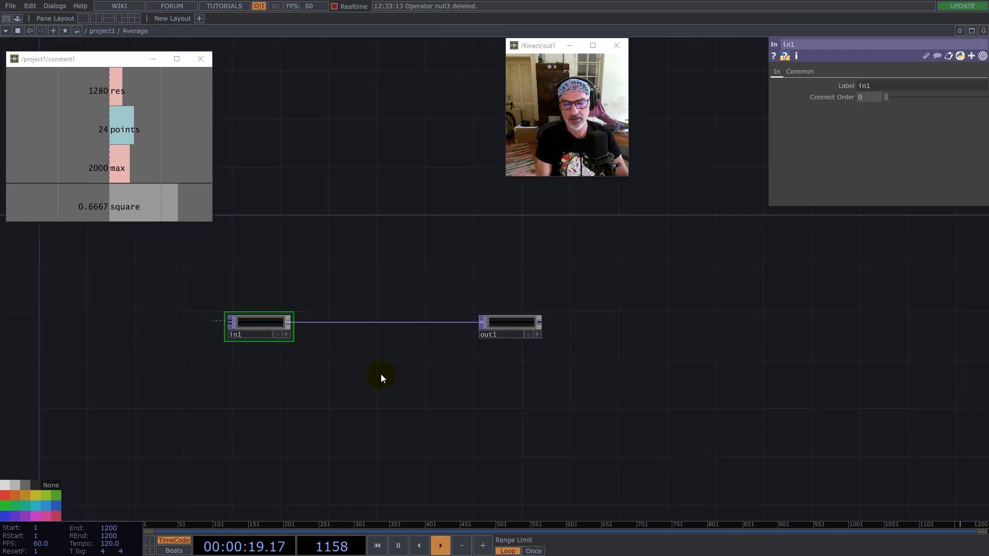
scroll(281, 345, "up", 5)
scroll(330, 342, "down", 10)
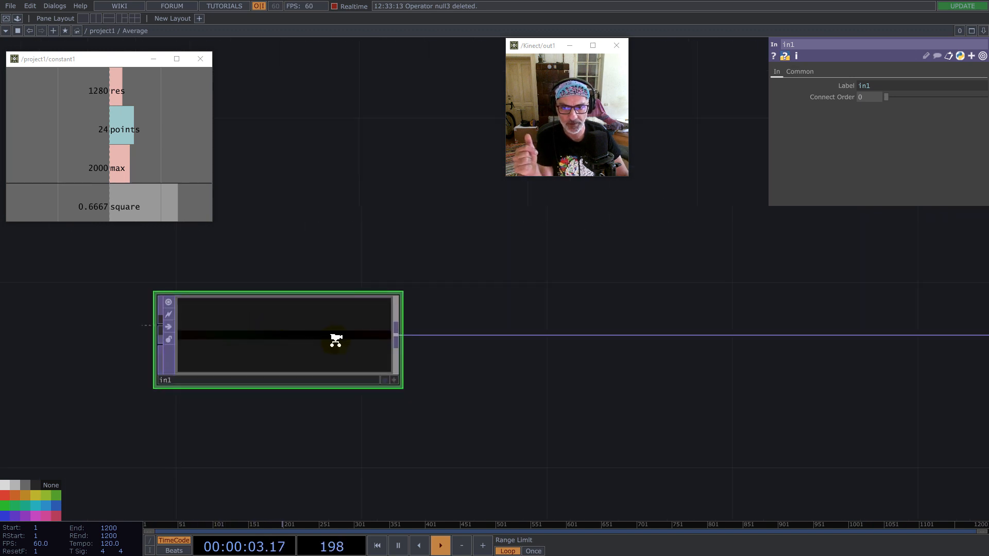
- Bypass the math1 node in the parent network and go back inside the Average component
scroll(452, 355, "down", 2)
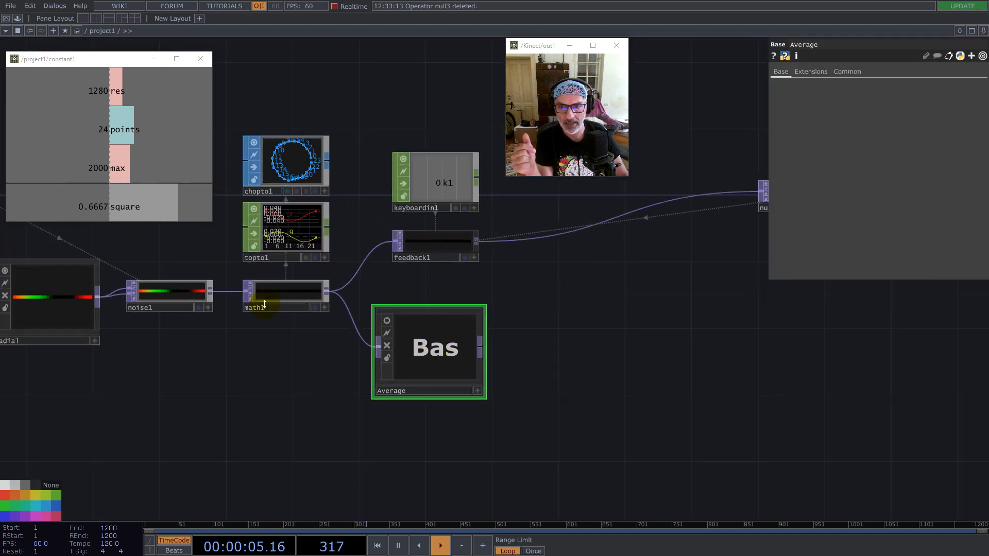
scroll(273, 298, "up", 5)
left_click(281, 300)
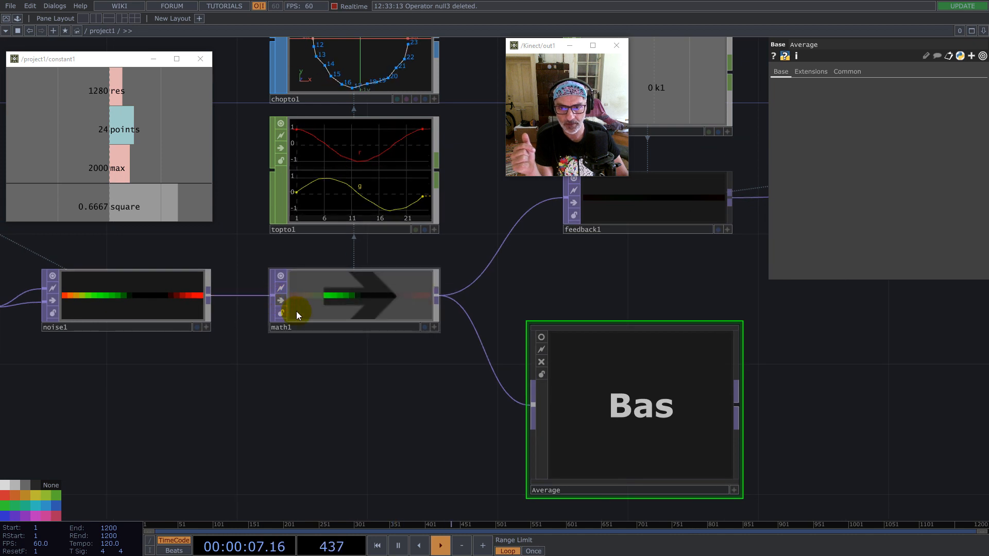
scroll(288, 330, "down", 4)
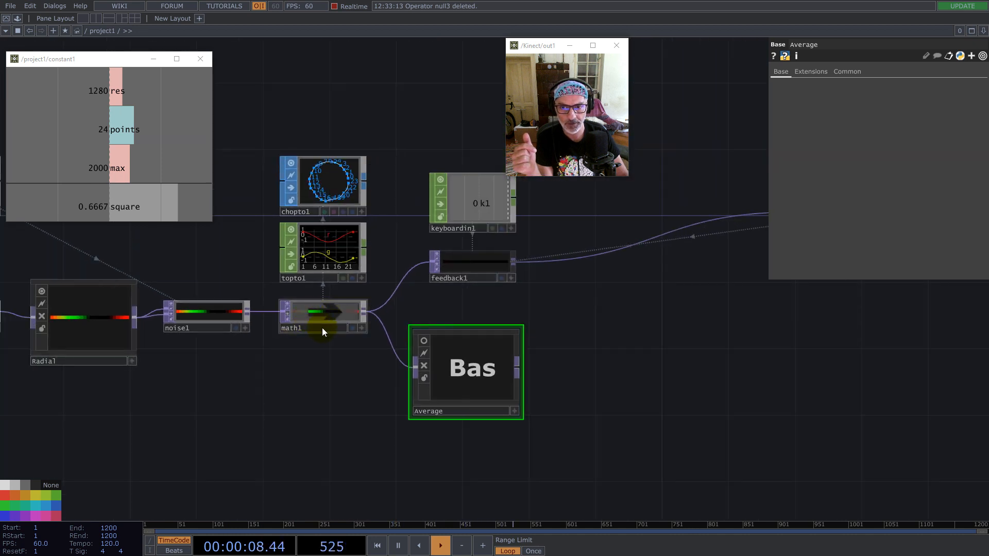
double_click(447, 365)
left_click_drag(345, 362, 400, 387)
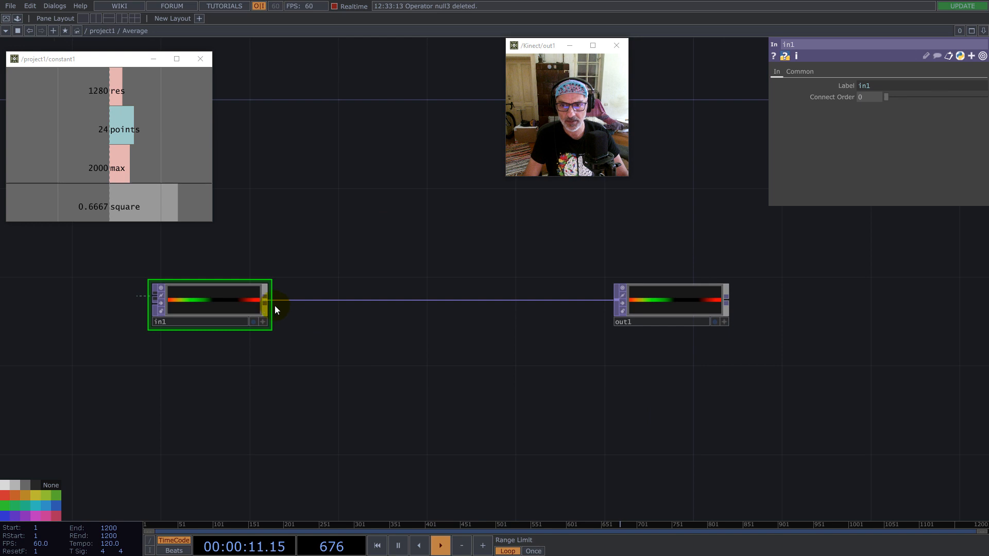
- Add a Transform TOP branching off in1, placed above the wire to out1
key("Tab")
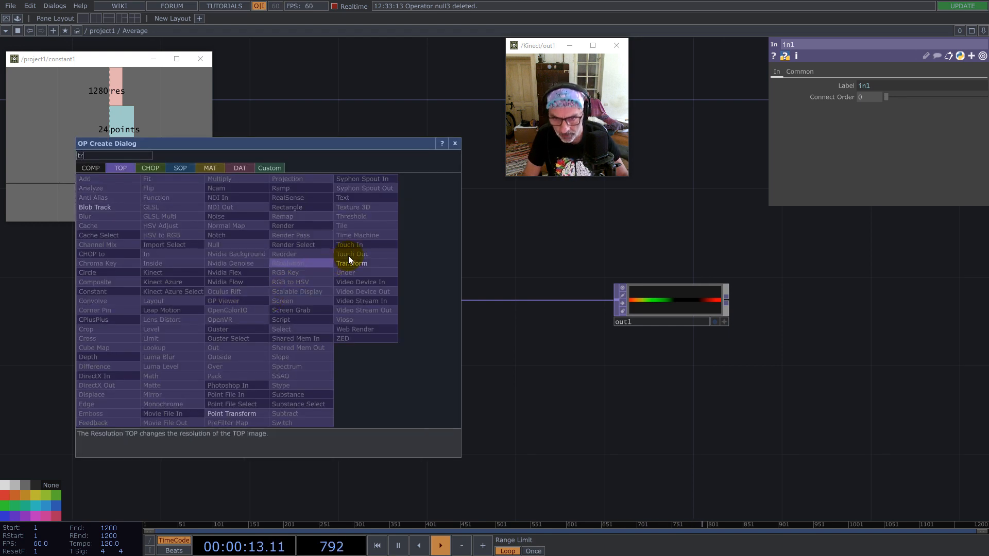
left_click(356, 264)
left_click(383, 211)
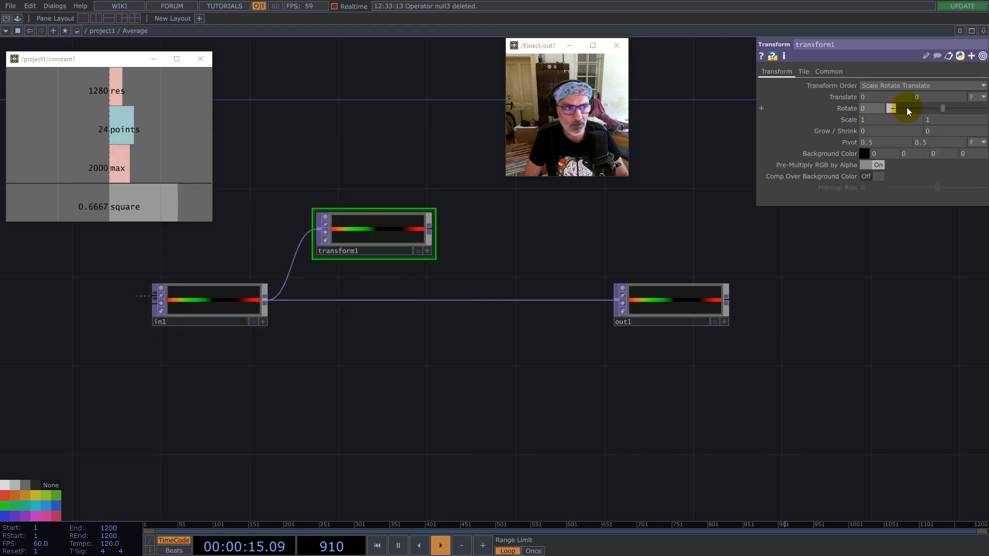
- Switch transform1's Translate units to pixels and set its X translation to -1
left_click(984, 97)
left_click(963, 107)
left_click_drag(870, 97, 754, 98)
type("-1")
key("Return")
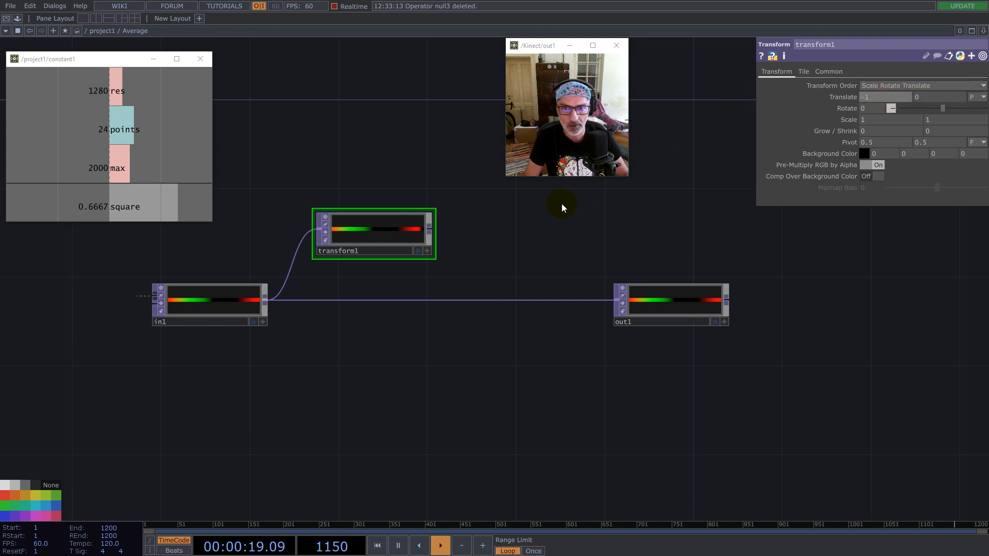
scroll(407, 235, "up", 4)
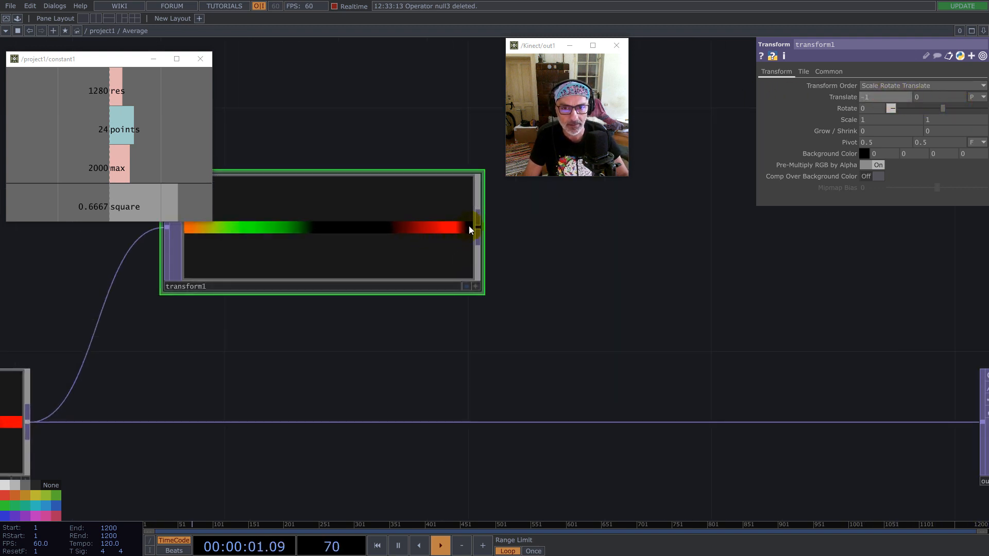
- Set transform1's tile Extend mode to Hold
scroll(469, 225, "down", 5)
left_click(804, 71)
left_click(868, 86)
left_click(870, 95)
scroll(432, 239, "up", 4)
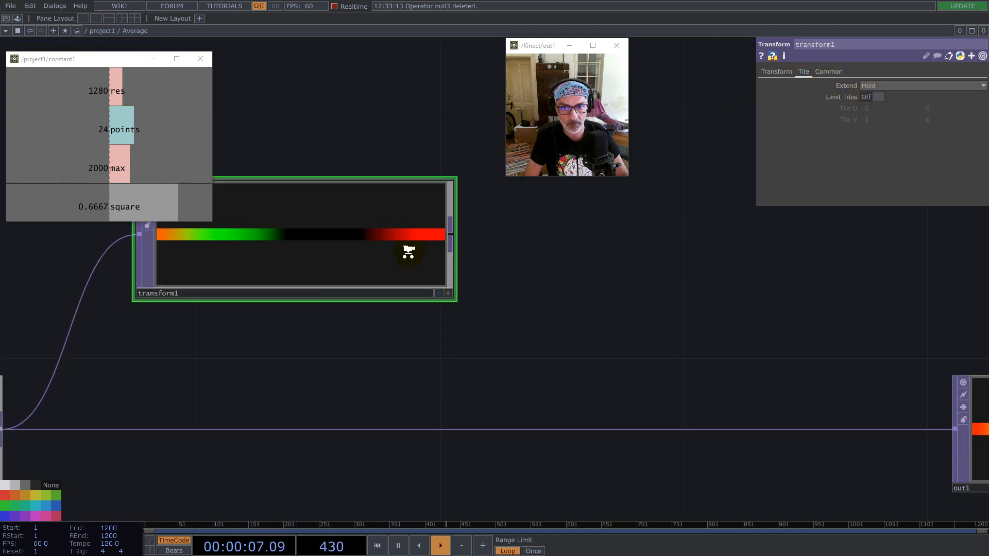
scroll(409, 251, "down", 4)
- Insert a Subtract TOP between in1 and out1, with transform1 placed below the wire and connected as its second input
left_click_drag(391, 271, 422, 458)
right_click(520, 339)
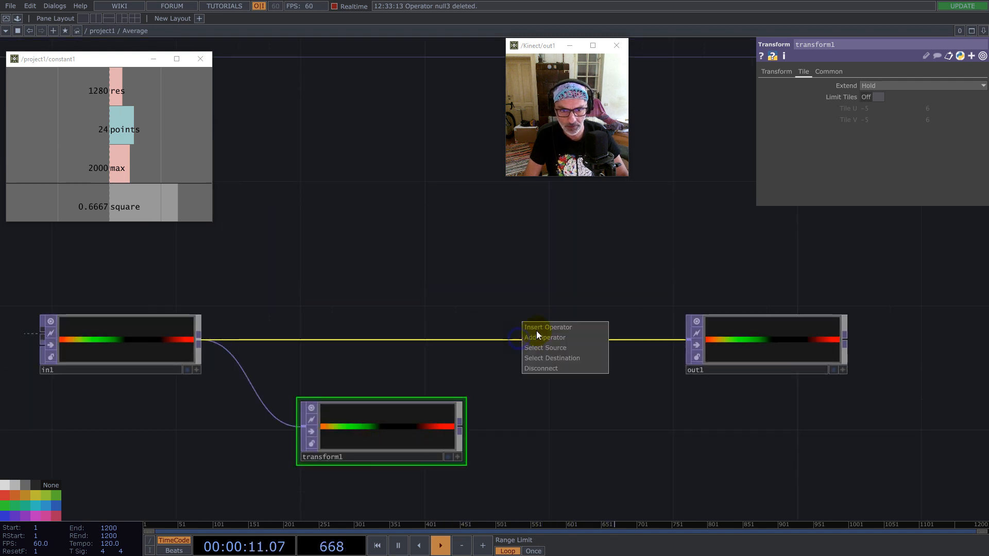
left_click(541, 327)
type("sub")
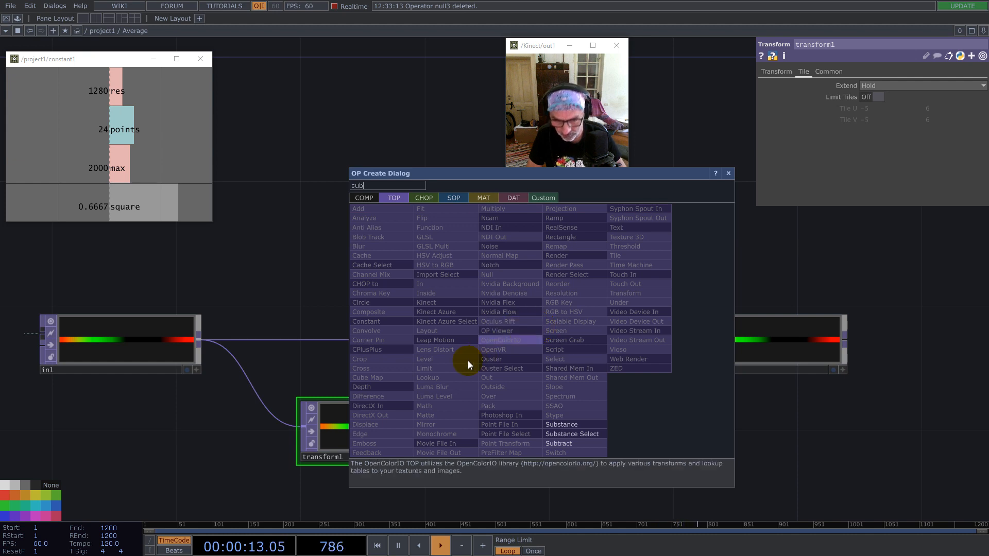
left_click(563, 444)
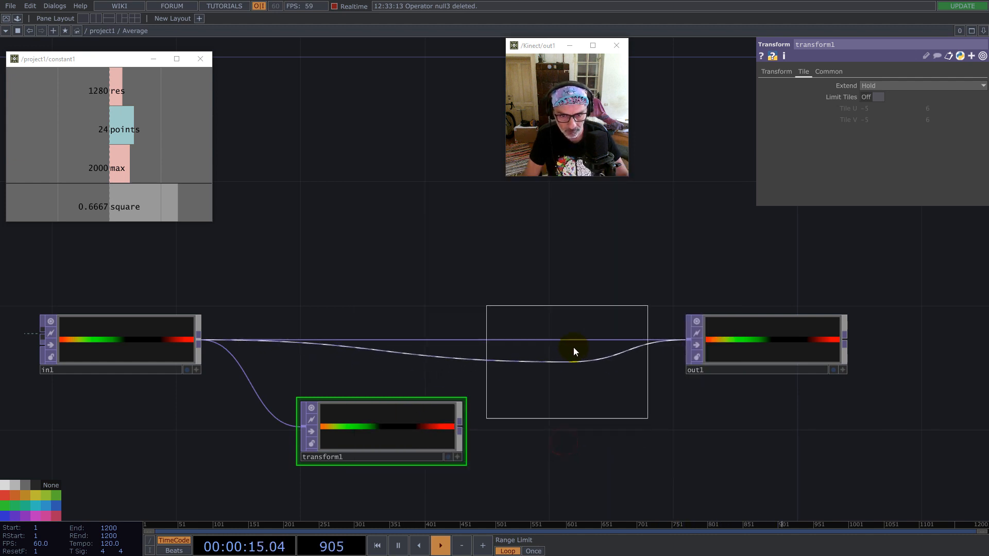
left_click(571, 361)
left_click_drag(418, 416, 355, 417)
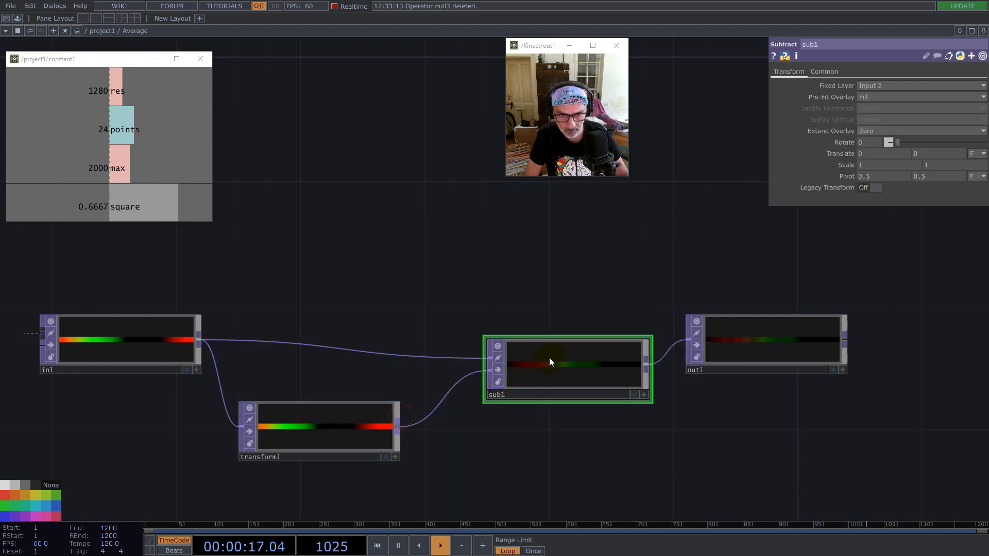
left_click_drag(542, 360, 545, 328)
- Move out1 farther from sub1 and insert a Math TOP on the wire between them
left_click_drag(766, 337, 900, 279)
left_click_drag(751, 413, 417, 335)
right_click(432, 321)
left_click(431, 321)
type("mat")
left_click(317, 400)
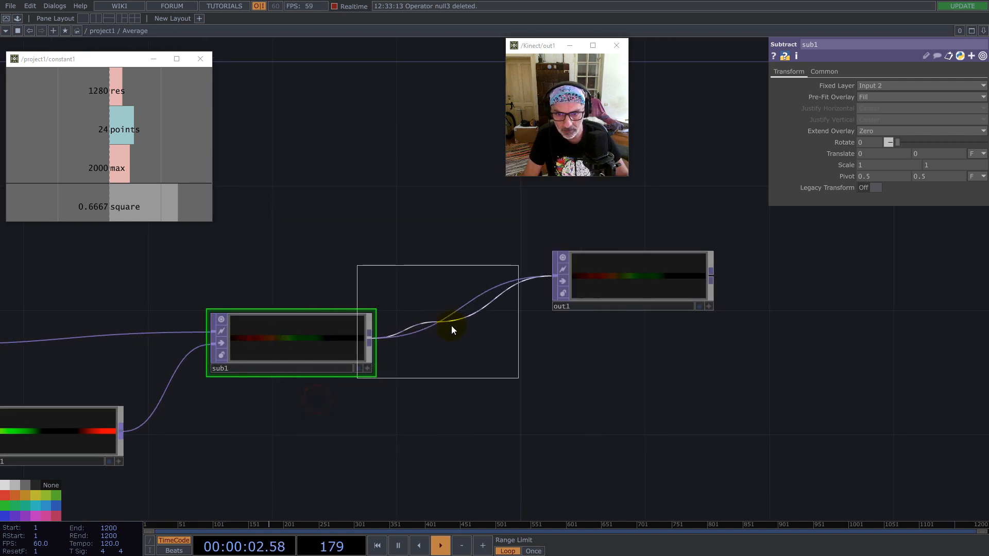
left_click(496, 328)
- Set math1 to combine channels by Length and its Pixel Format to 32-bit float (Mono)
left_click(912, 109)
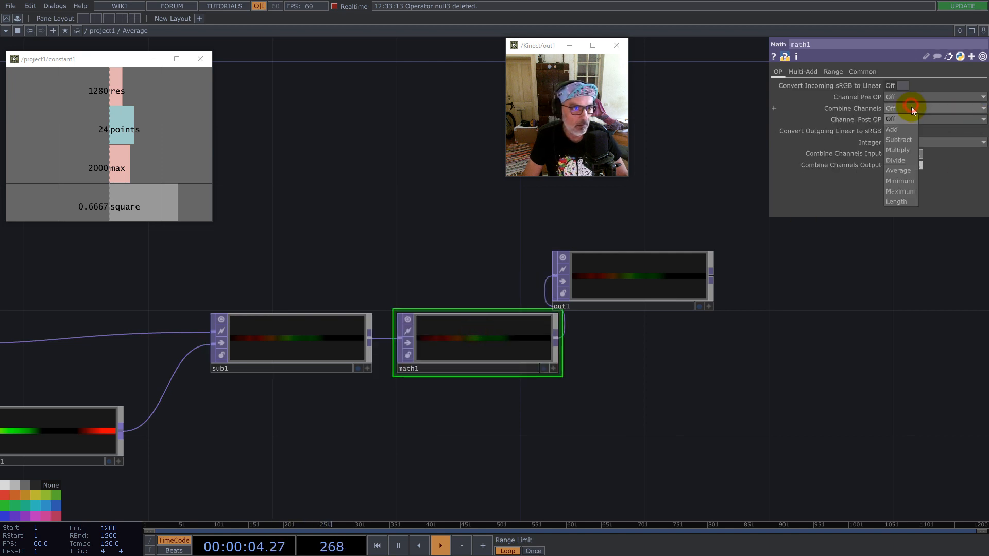
left_click(899, 201)
left_click(863, 72)
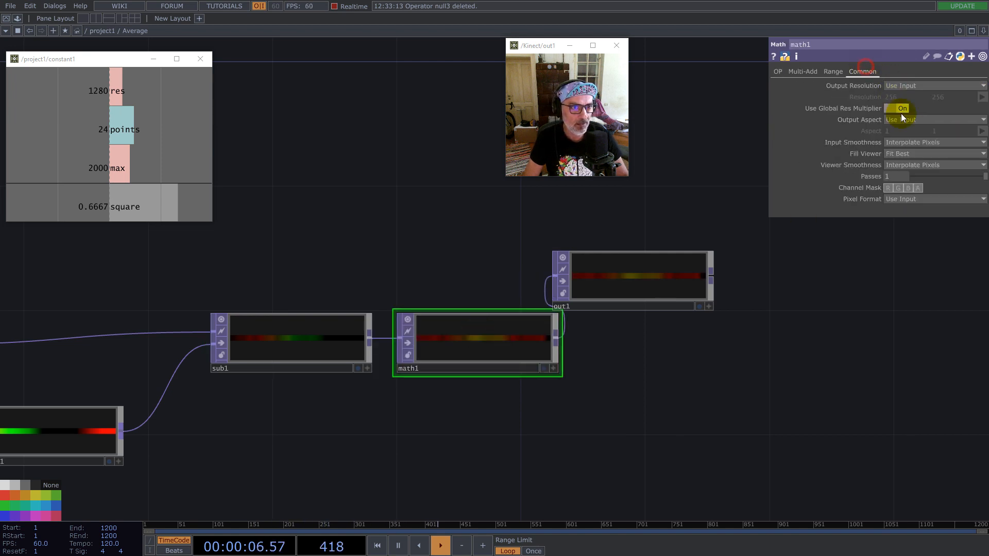
left_click(918, 199)
left_click(923, 343)
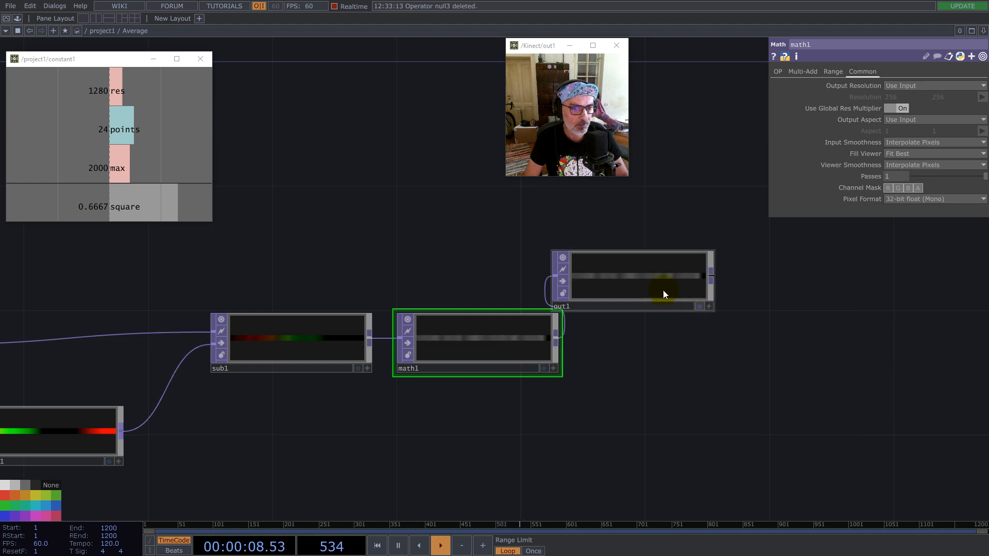
- Move out1 well away from math1 to make room for more nodes
left_click_drag(631, 283, 876, 271)
left_click_drag(736, 376, 594, 427)
left_click_drag(729, 305, 729, 244)
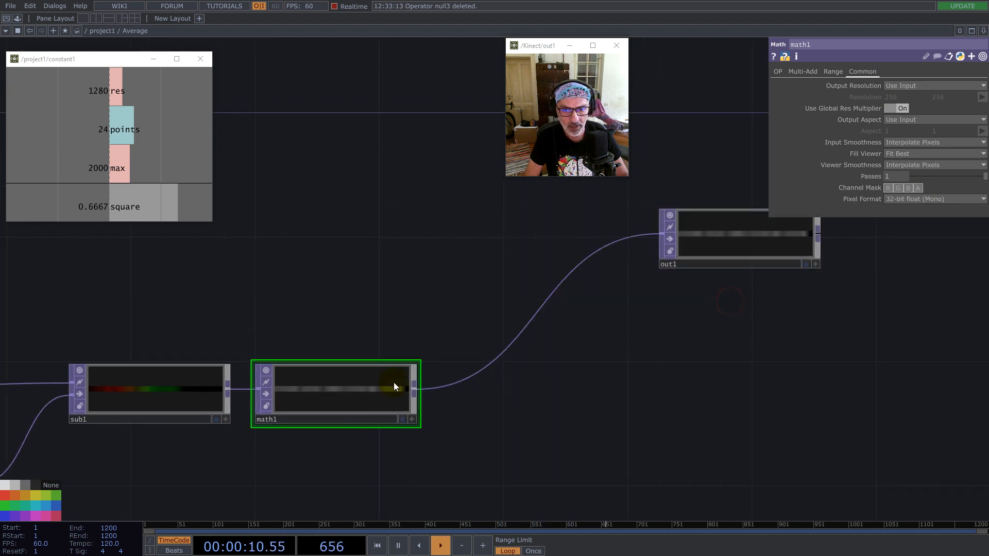
- Select all nodes in the Average network and set their Input Smoothness and Viewer Smoothness to Nearest Pixel
scroll(394, 383, "up", 2)
scroll(589, 356, "down", 5)
left_click_drag(742, 462, 88, 243)
left_click(913, 144)
left_click(913, 154)
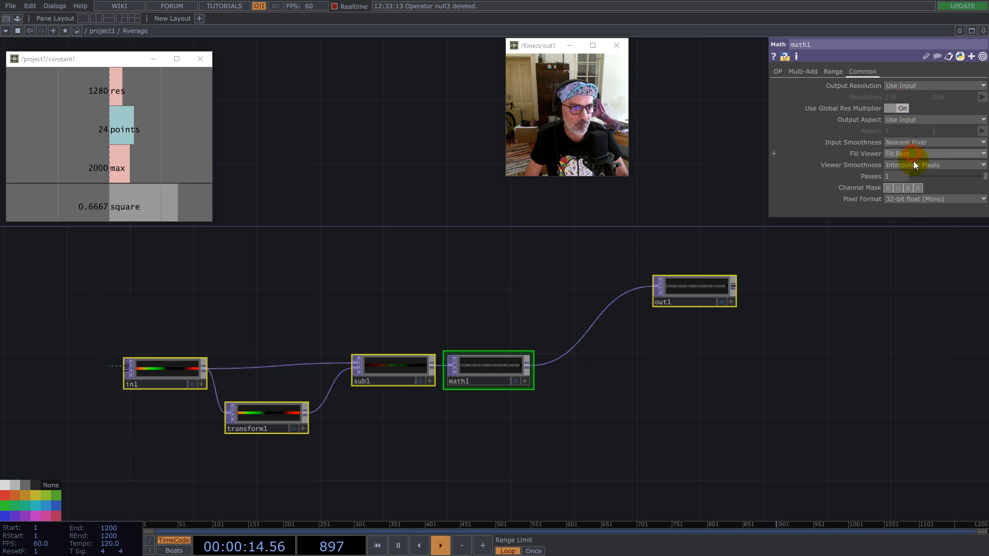
left_click(913, 165)
left_click(913, 186)
- Display pixel values in math1's viewer and inspect the last pixel of its output
scroll(470, 376, "up", 6)
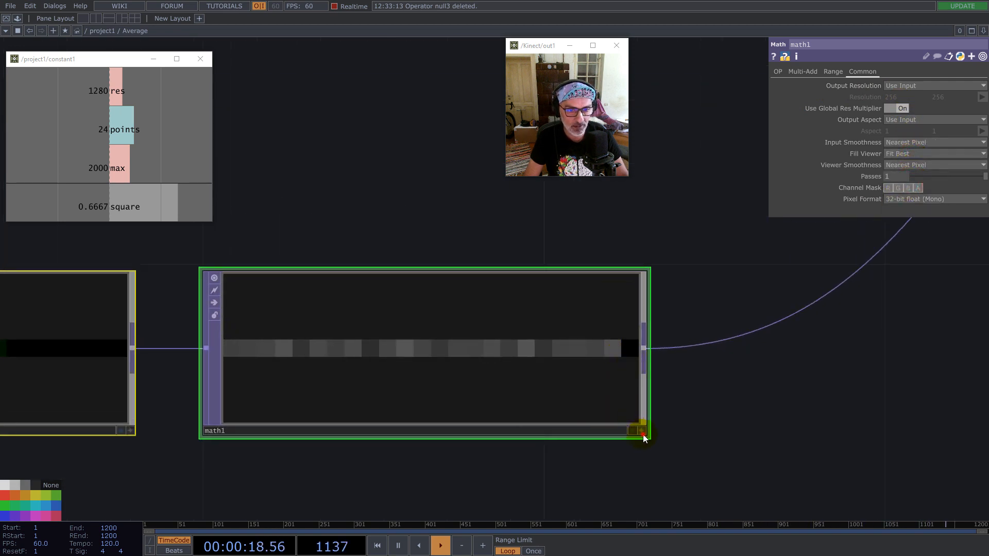
left_click(640, 431)
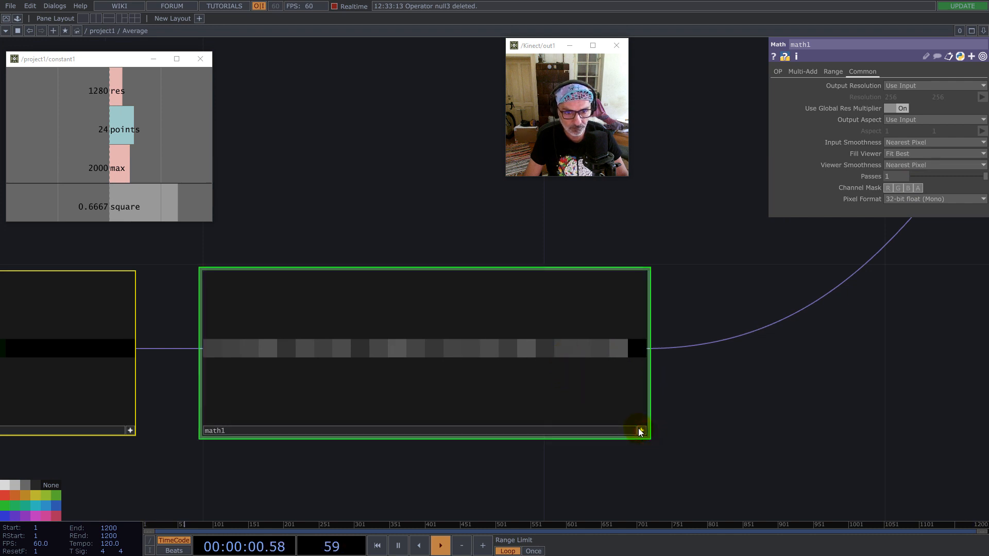
left_click(640, 431)
left_click(566, 353)
left_click(689, 373)
left_click(623, 372)
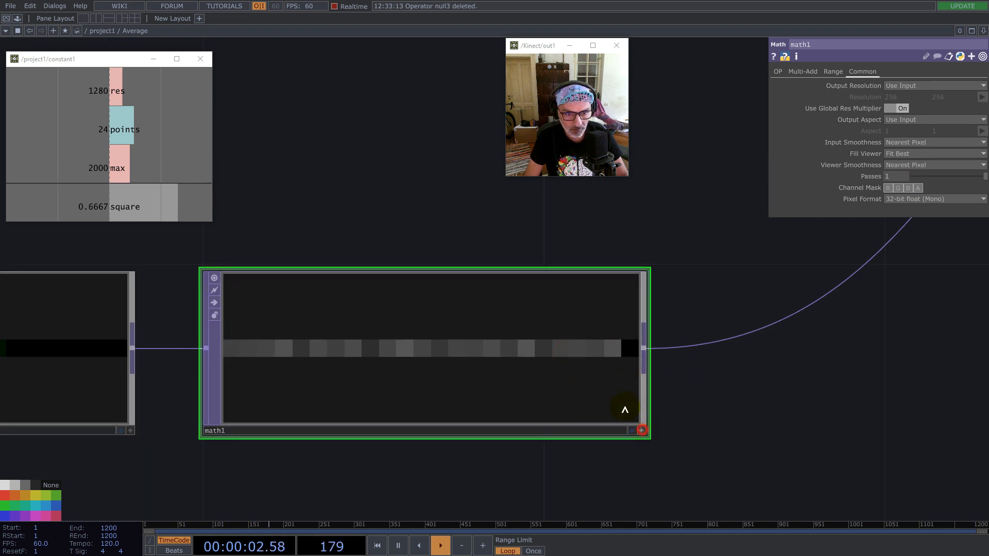
left_click(641, 429)
right_click(571, 344)
left_click(599, 326)
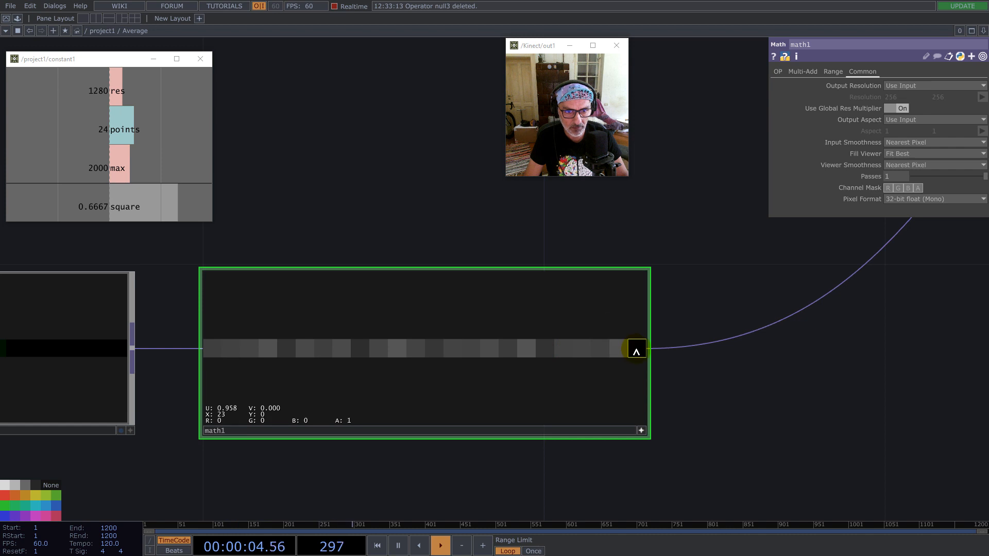
left_click(641, 431)
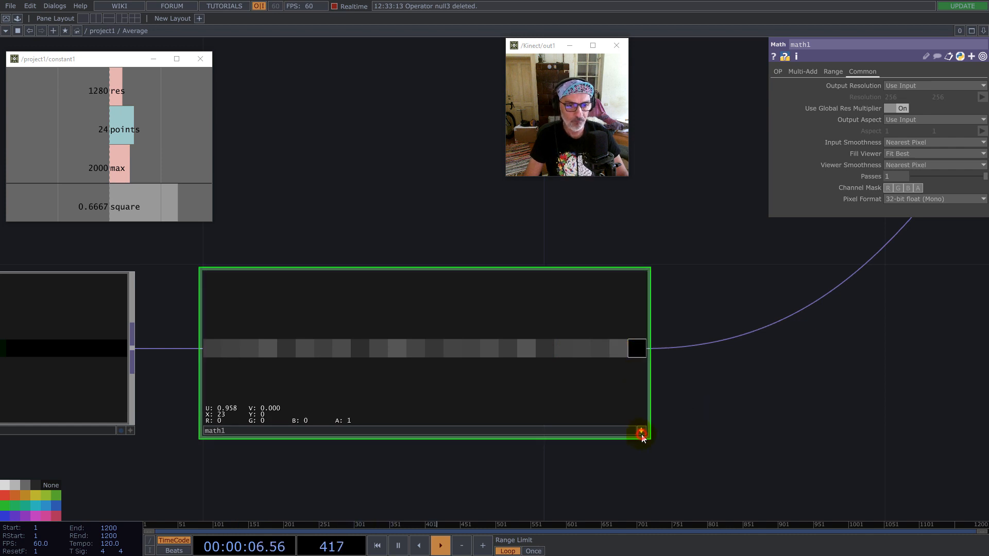
- Try the Repeat extend mode on transform1 and restore it to Hold
scroll(679, 375, "down", 5)
left_click_drag(271, 282, 450, 264)
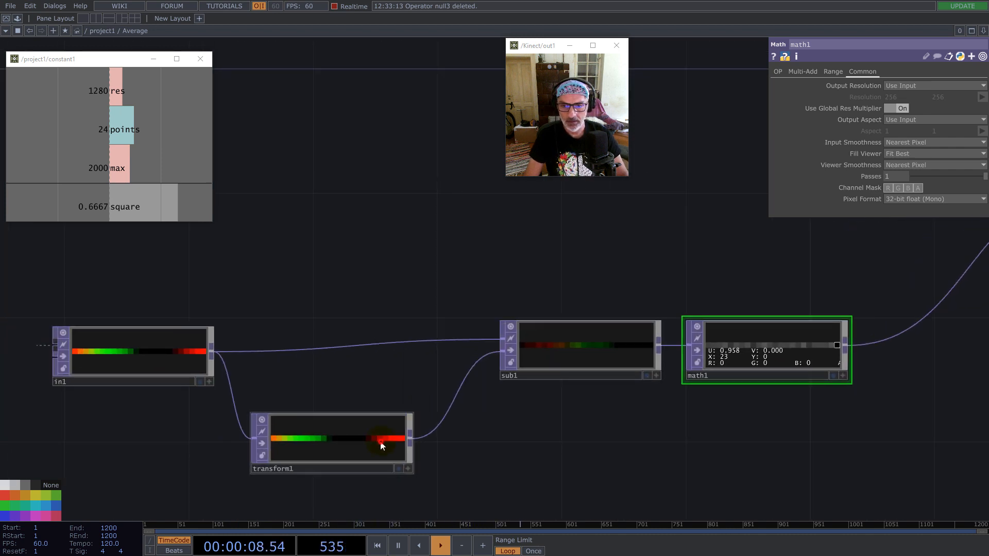
left_click(382, 446)
left_click_drag(682, 263, 446, 246)
left_click(877, 86)
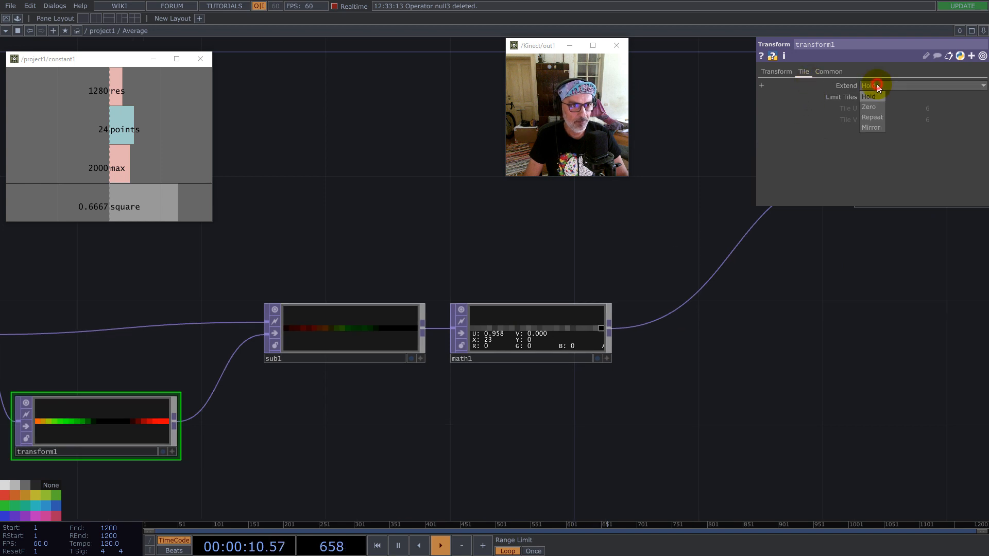
left_click(876, 117)
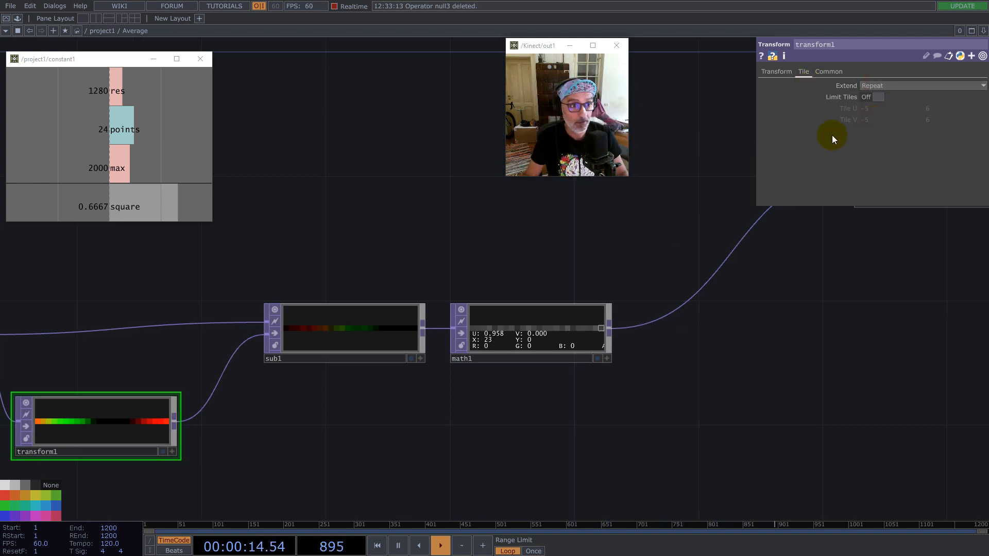
left_click(870, 86)
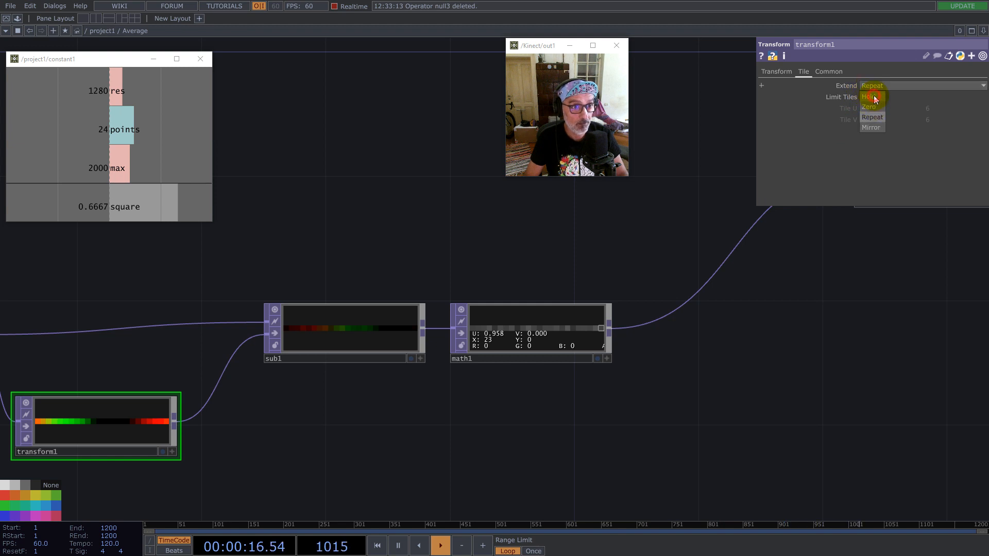
left_click(869, 96)
- Add an Analyze TOP from math1's output and set its Operation to Sum
left_click_drag(757, 375, 539, 369)
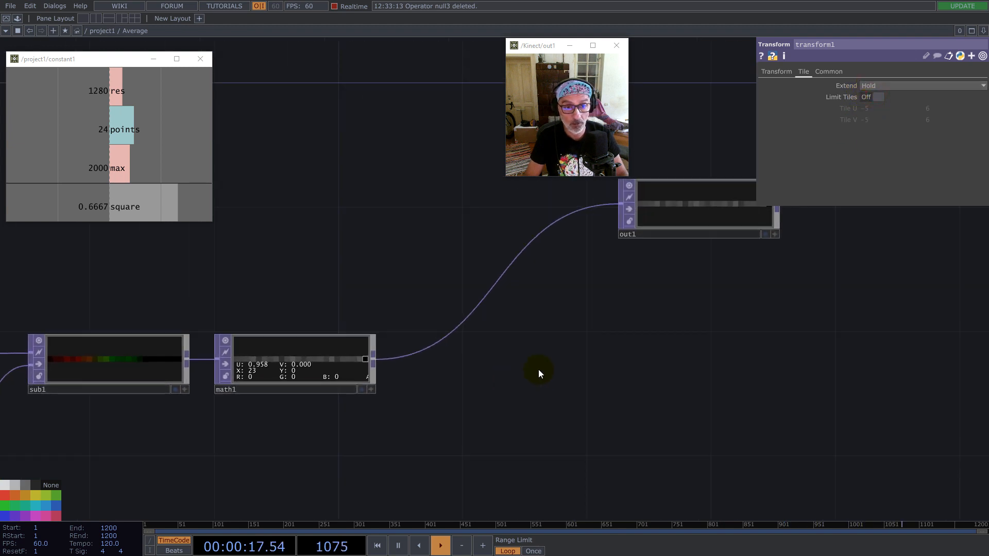
right_click(378, 357)
type("a")
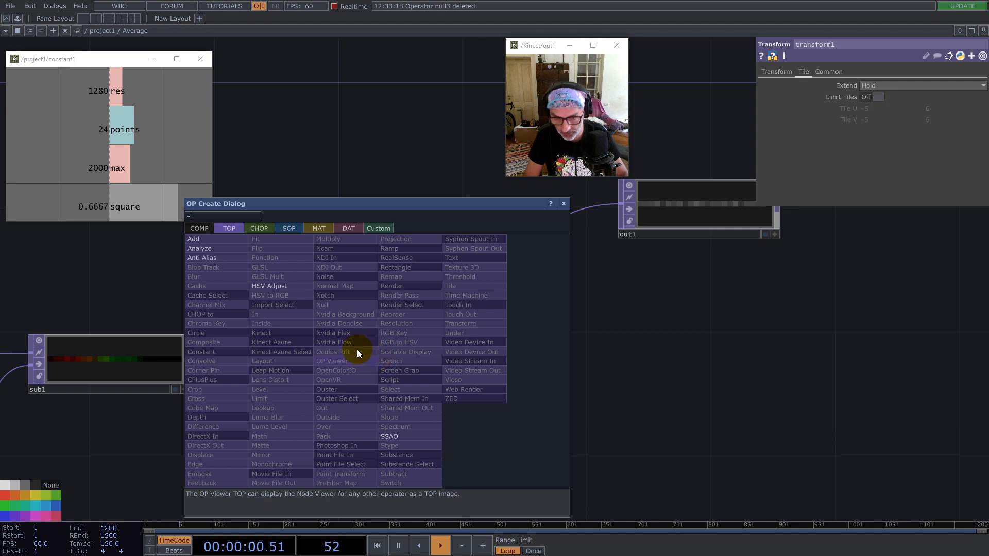
left_click(231, 249)
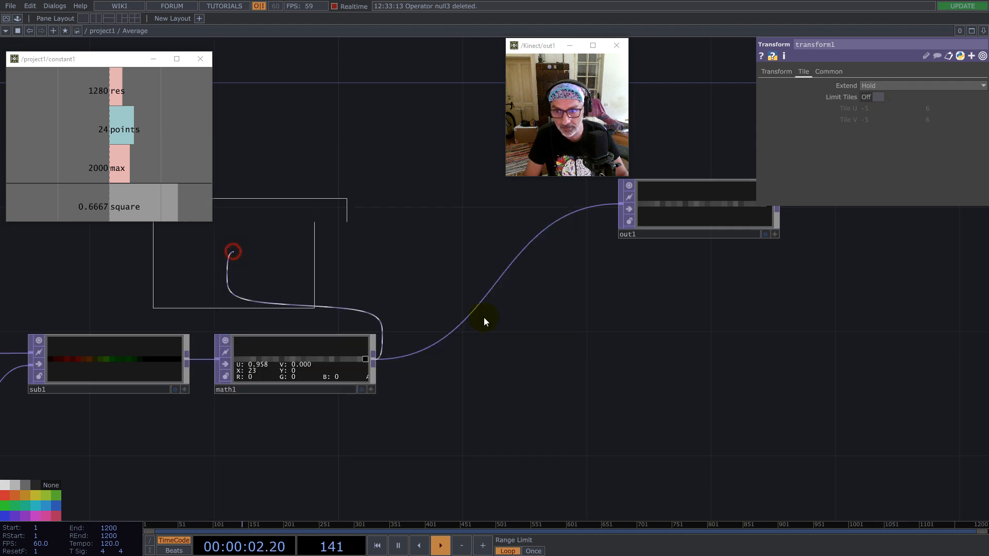
left_click(565, 345)
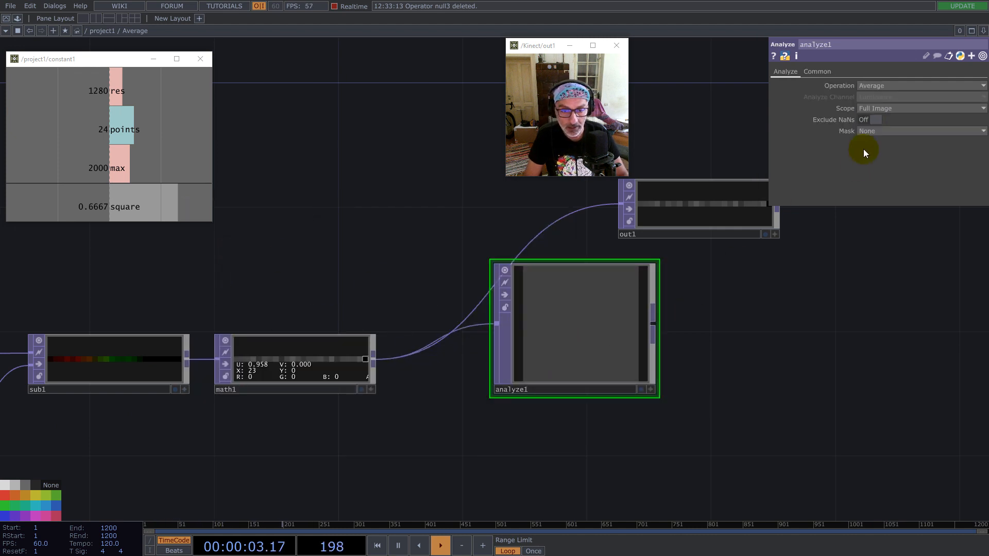
left_click(890, 85)
left_click(867, 179)
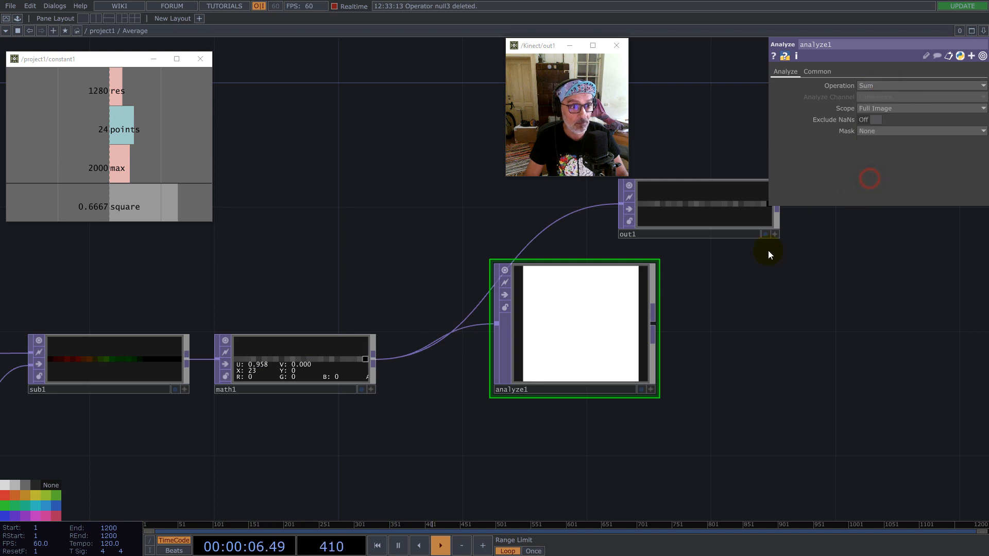
- Move out1 and analyze1 up and away from math1 to free space in the Average network
left_click_drag(574, 332, 614, 297)
left_click_drag(650, 205, 681, 112)
left_click_drag(618, 303, 745, 236)
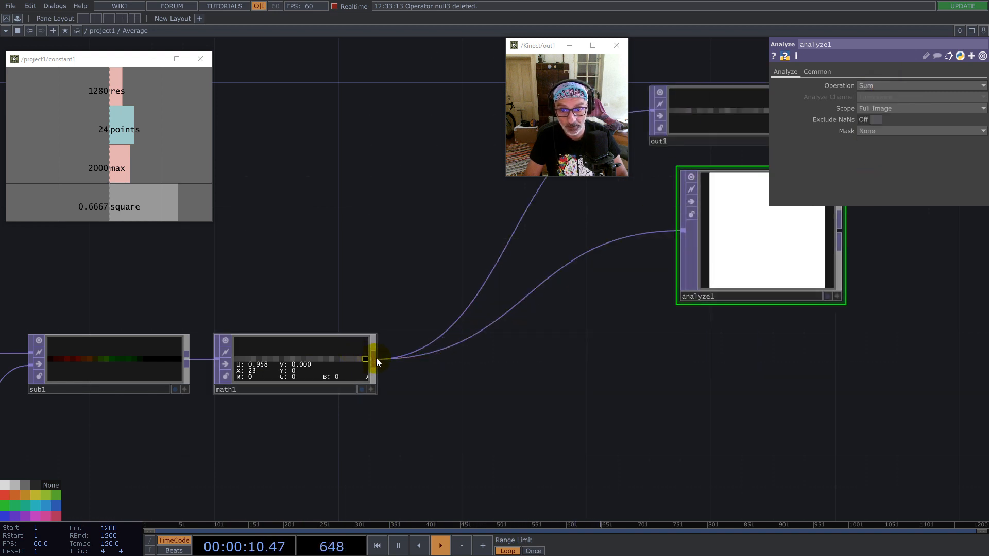
- Branch a second Math TOP off math1's output and set its Integer option to Ceiling
right_click(376, 359)
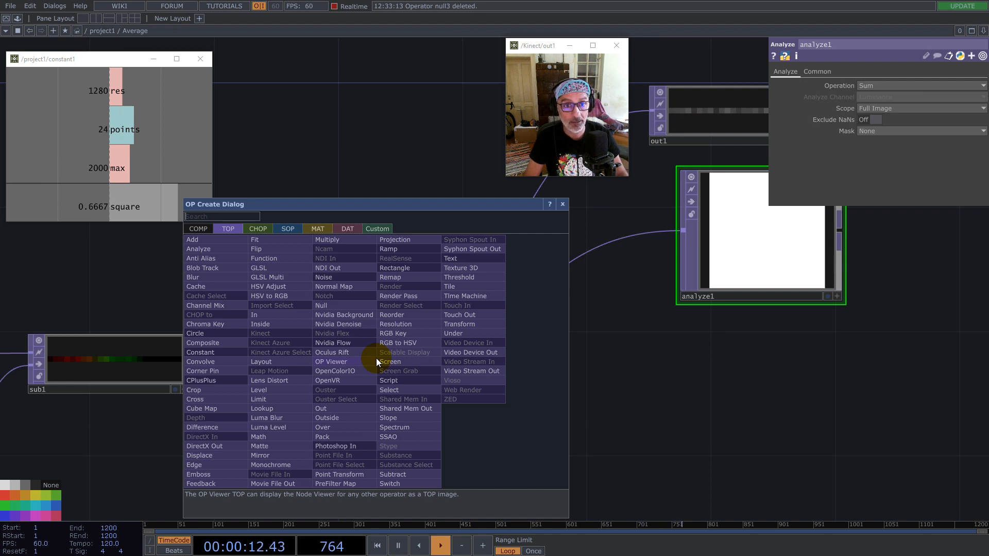
type("ma")
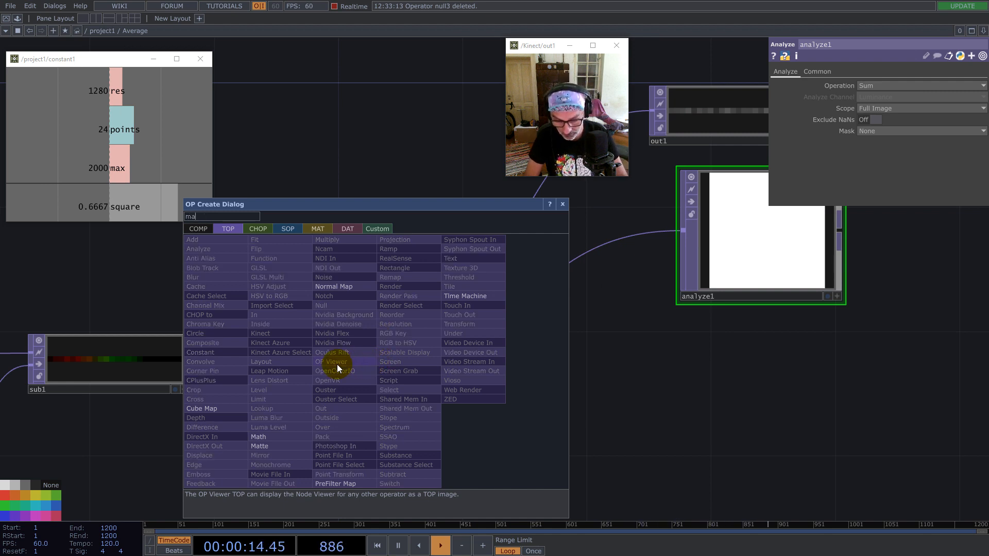
left_click(301, 437)
left_click(513, 457)
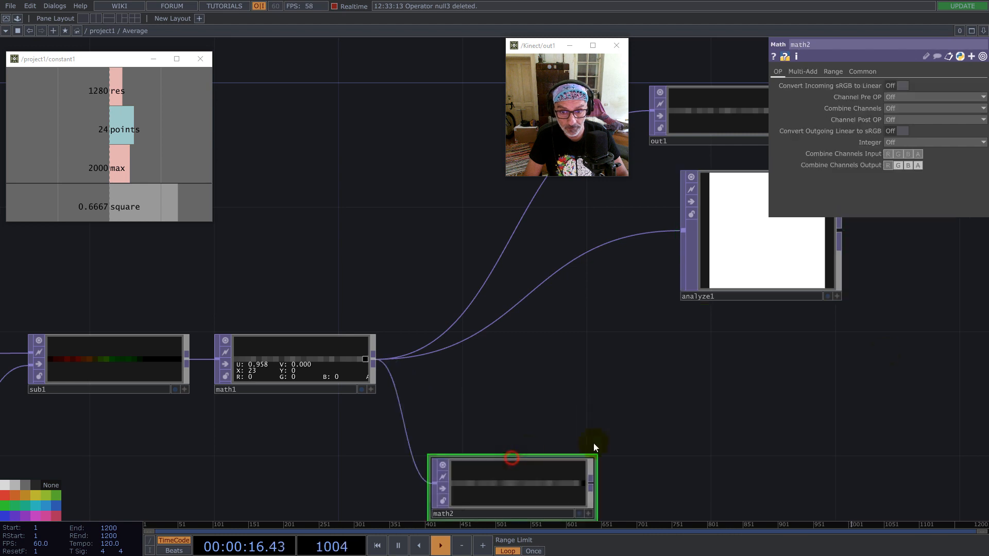
left_click(901, 141)
left_click(895, 162)
- Add a Limit TOP after math2, clamp both its minimum and maximum with Minimum Value 0, and align it with math2
left_click_drag(677, 420, 526, 316)
key("Tab")
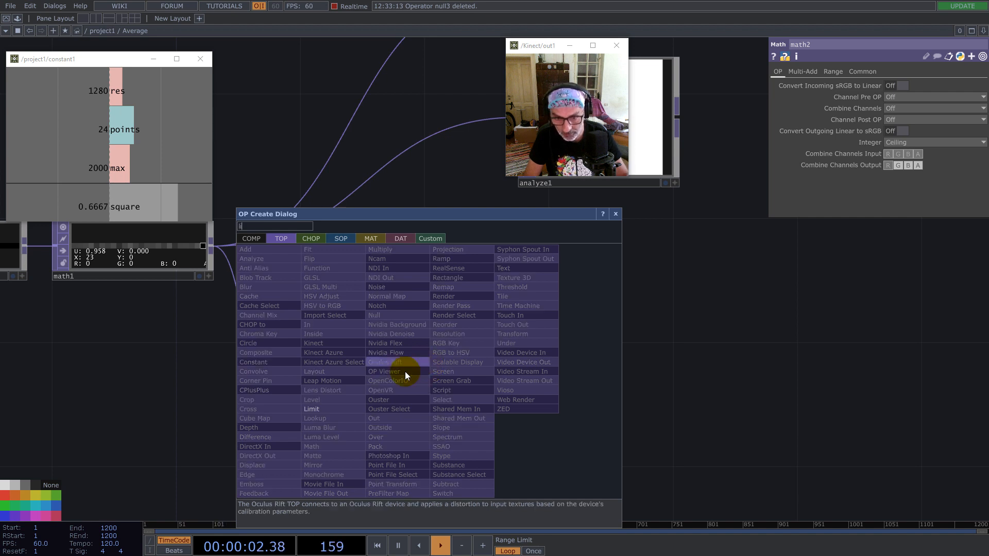
left_click(360, 411)
left_click(533, 397)
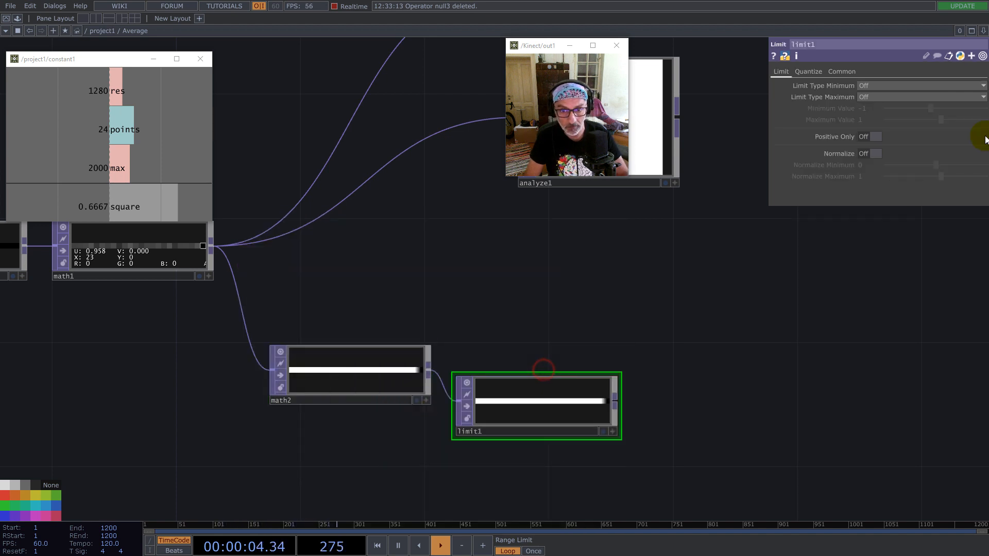
left_click(887, 86)
left_click(879, 107)
left_click(882, 97)
left_click_drag(871, 108, 784, 106)
type("0")
key("Return")
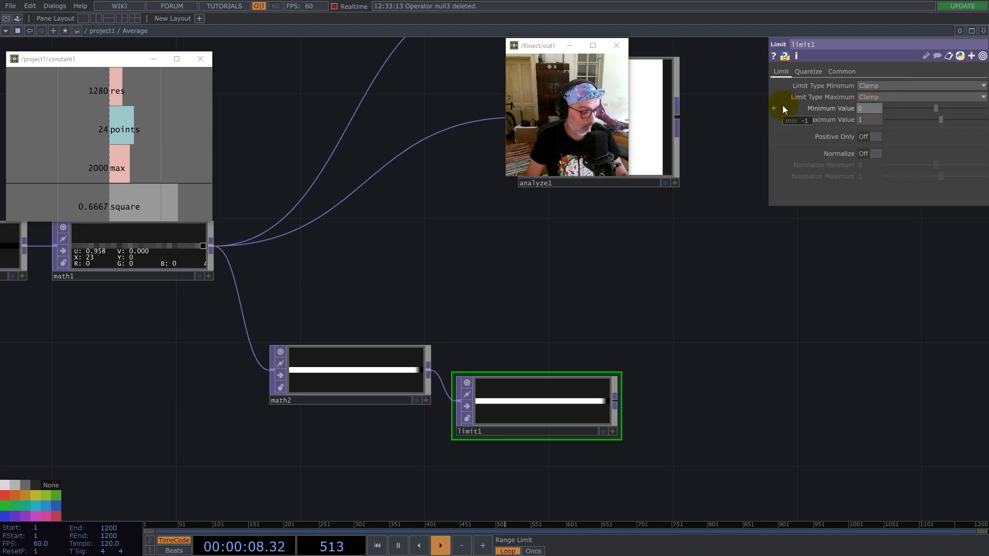
left_click_drag(508, 401, 505, 370)
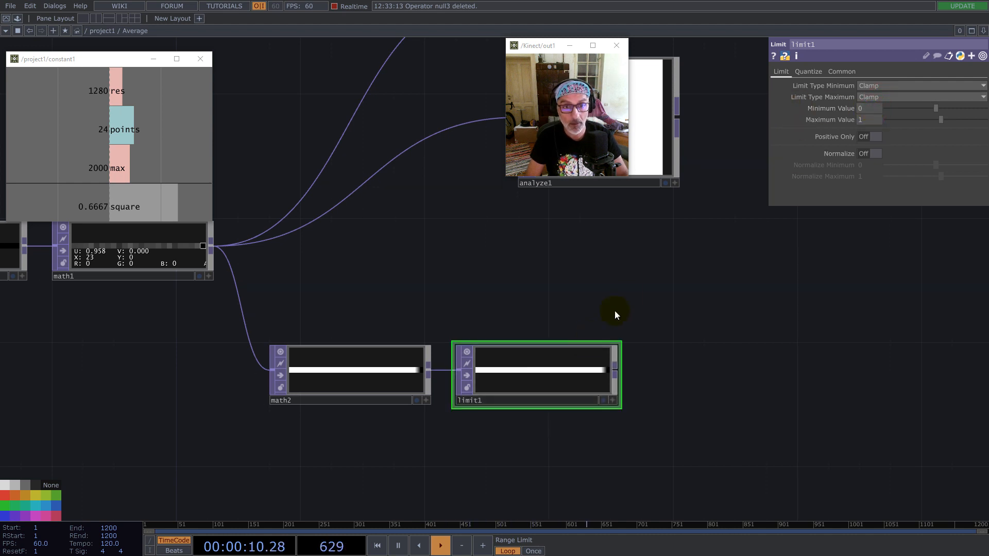
- Duplicate analyze1, place the copy below the original, and feed it from limit1's output
left_click_drag(627, 290, 492, 333)
scroll(501, 329, "down", 5)
left_click(477, 250)
key("ctrl+c")
key("ctrl+v")
left_click(507, 319)
left_click_drag(476, 322, 588, 320)
left_click_drag(489, 369, 551, 319)
left_click_drag(597, 323, 516, 396)
- Add a Composite TOP taking analyze1 and analyze2 as inputs, in that order, and set its Operation to Divide
left_click_drag(523, 238, 586, 253)
right_click(586, 254)
type("com")
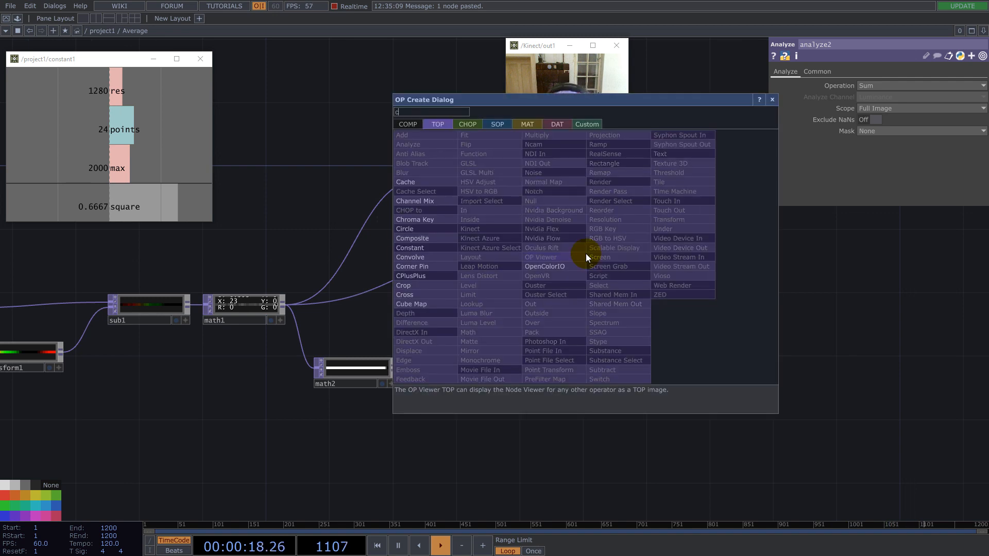
key("Return")
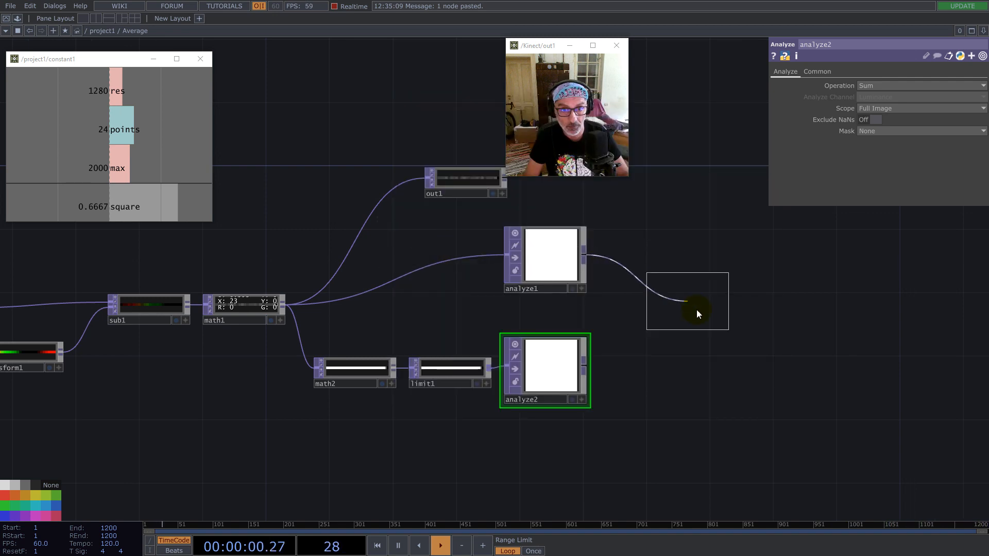
left_click(695, 309)
left_click(688, 319)
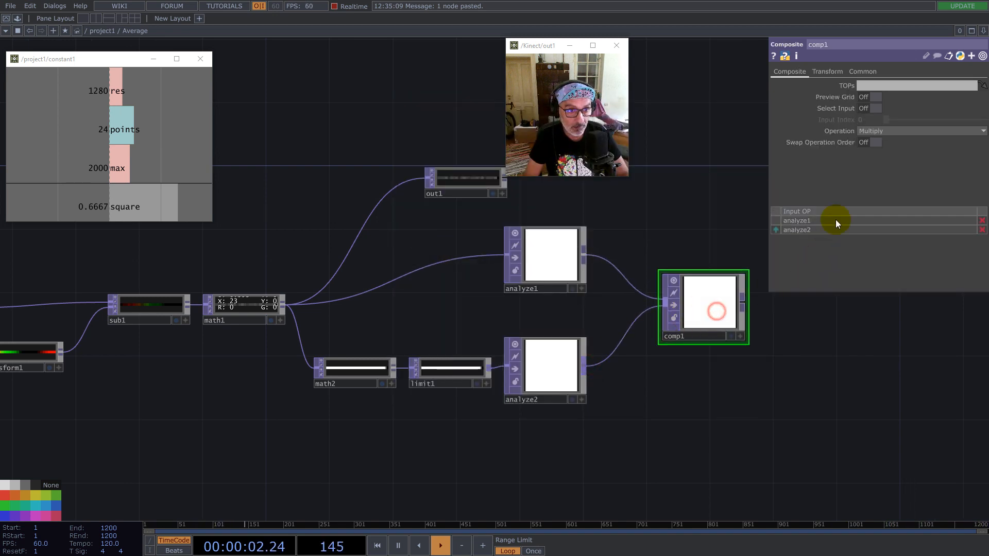
left_click(879, 131)
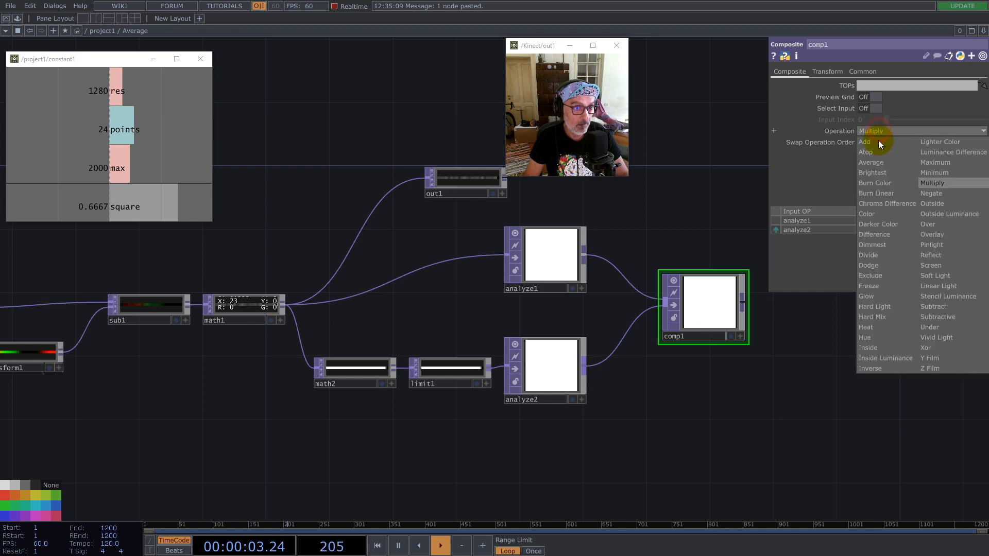
left_click(868, 255)
- Move out1 beyond comp1 and rewire its input to comp1's output
left_click_drag(707, 224, 531, 308)
left_click_drag(265, 269, 693, 349)
left_click_drag(540, 400, 562, 399)
mouse_move(724, 368)
left_mouse_down()
mouse_move(770, 327)
mouse_move(734, 377)
left_mouse_up()
left_click_drag(533, 392, 517, 409)
left_click_drag(519, 334, 517, 231)
left_click_drag(487, 310, 490, 308)
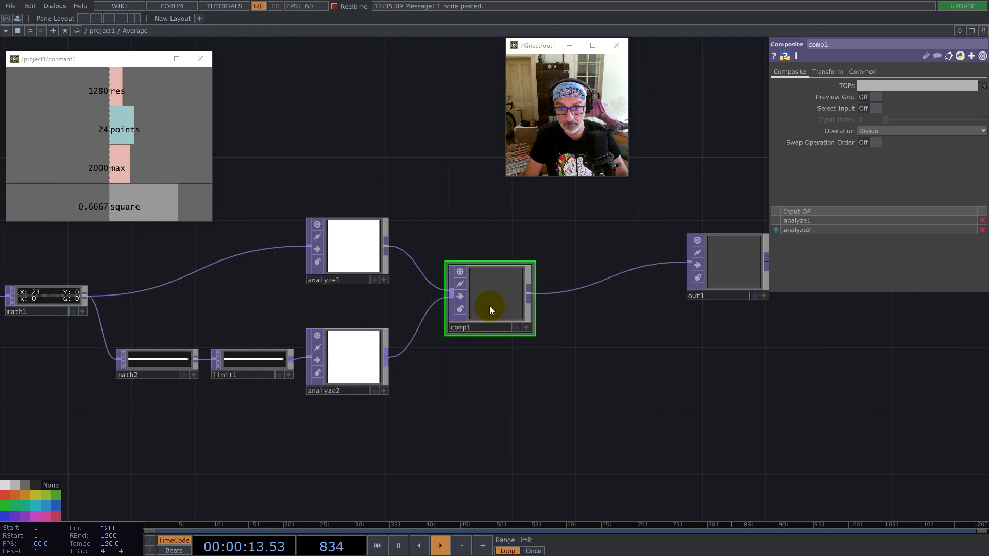
- Add a TOP to CHOP reading comp1 and place it directly beneath comp1
right_click(528, 296)
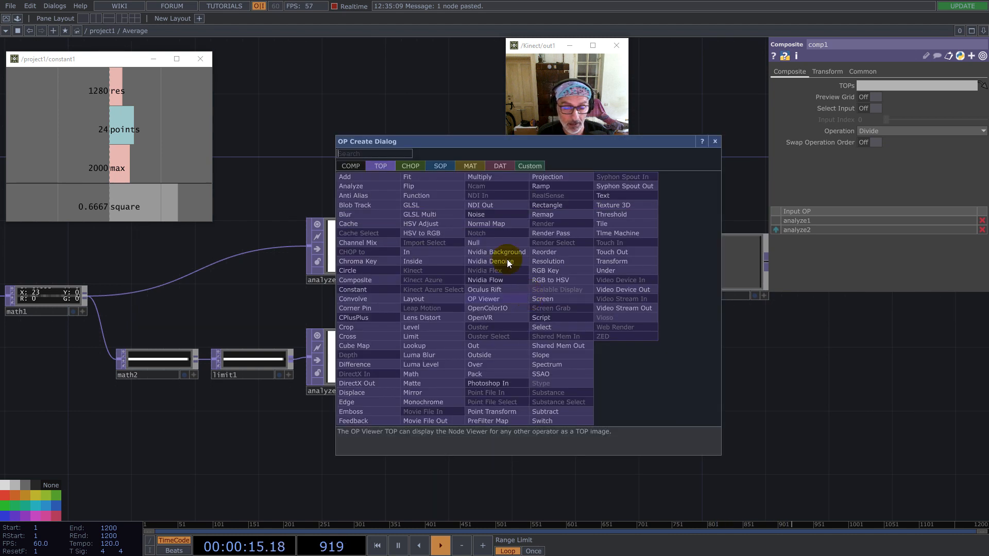
left_click(413, 170)
left_click(355, 178)
left_click(497, 371)
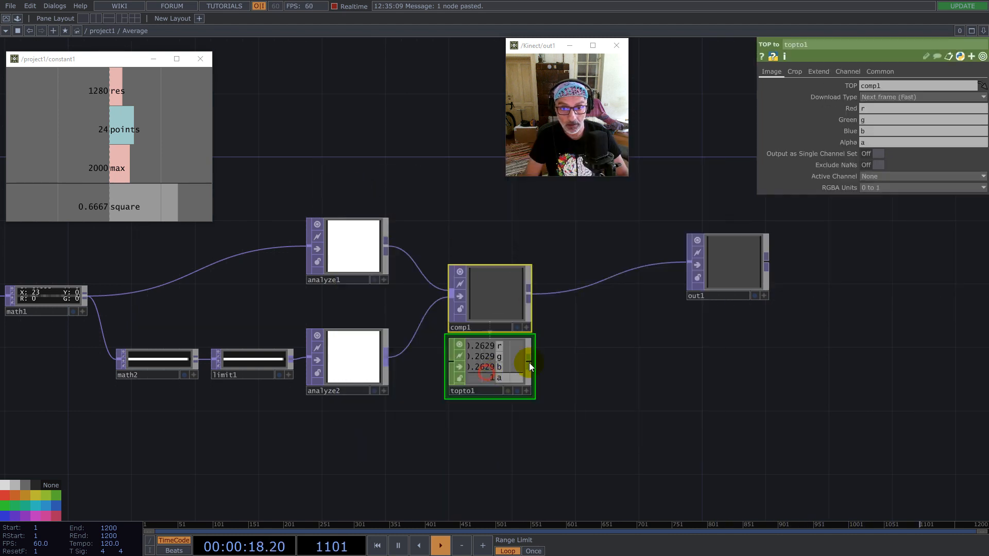
- Clear topto1's Green, Blue and Alpha channel names and name the Red channel average
left_click(884, 121)
left_click_drag(876, 132, 841, 145)
key("BackSpace")
key("BackSpace")
left_click(520, 364)
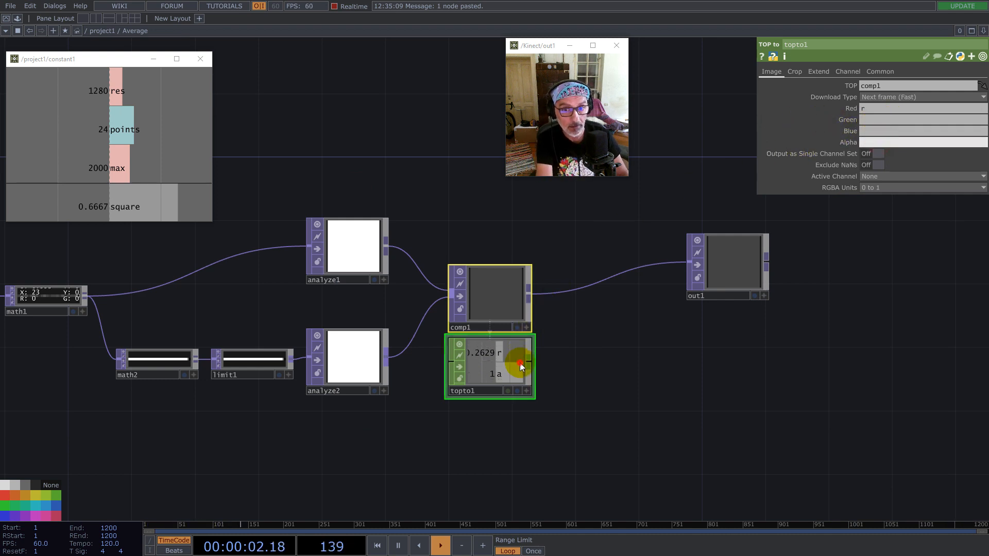
left_click_drag(877, 104, 787, 116)
type("average")
key("Return")
- Return to the project1 network and branch a Null TOP off feedback1's output
scroll(373, 295, "down", 2)
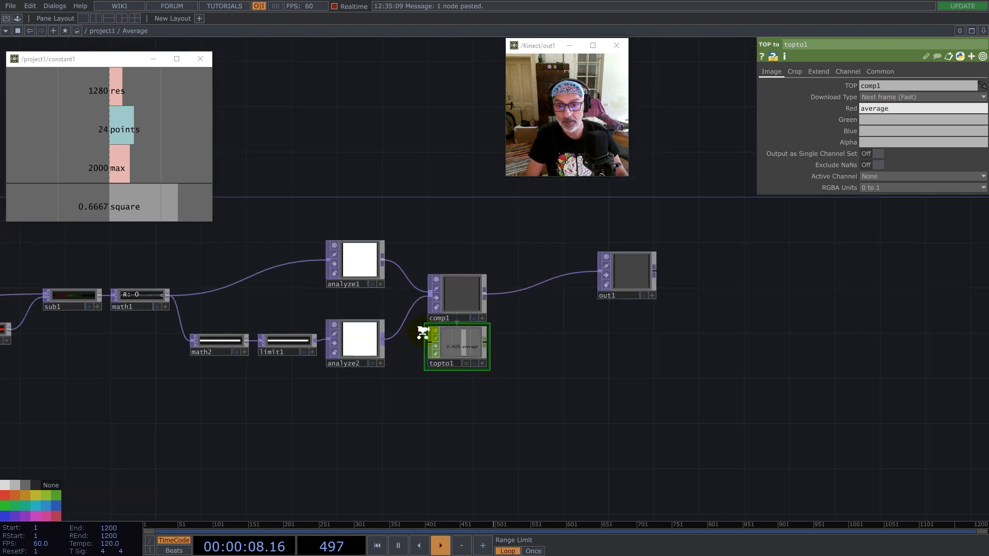
scroll(423, 332, "down", 5)
scroll(423, 332, "down", 2)
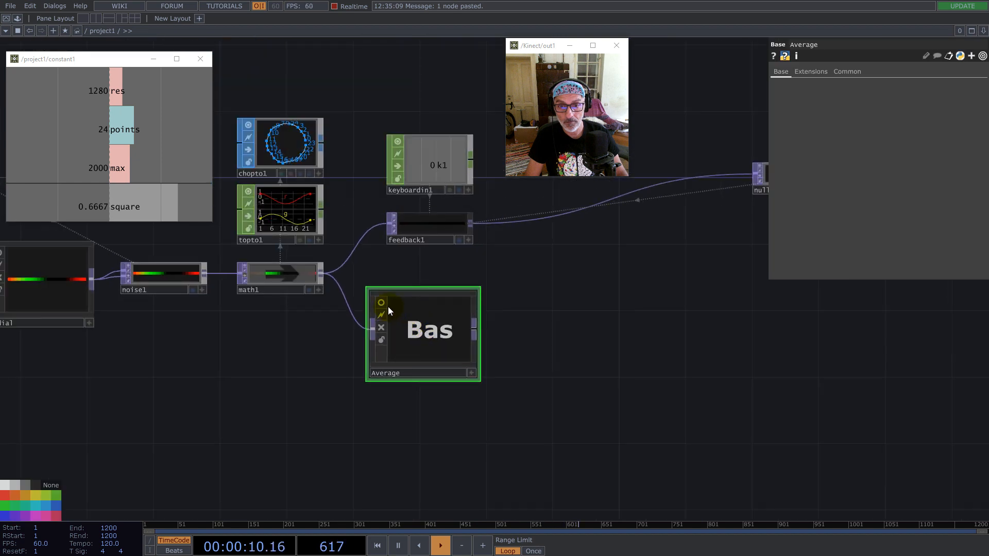
left_click_drag(579, 296, 418, 353)
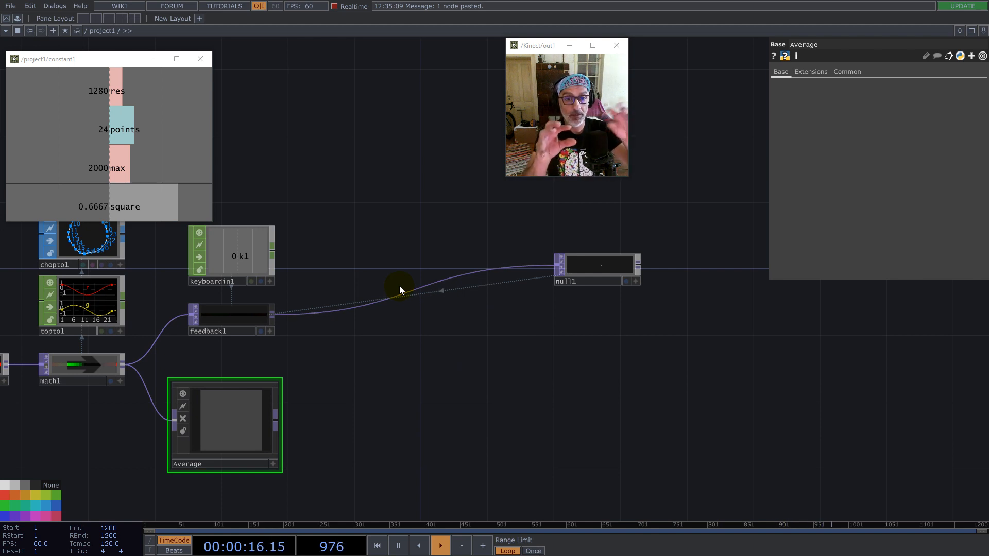
right_click(273, 316)
type("nu")
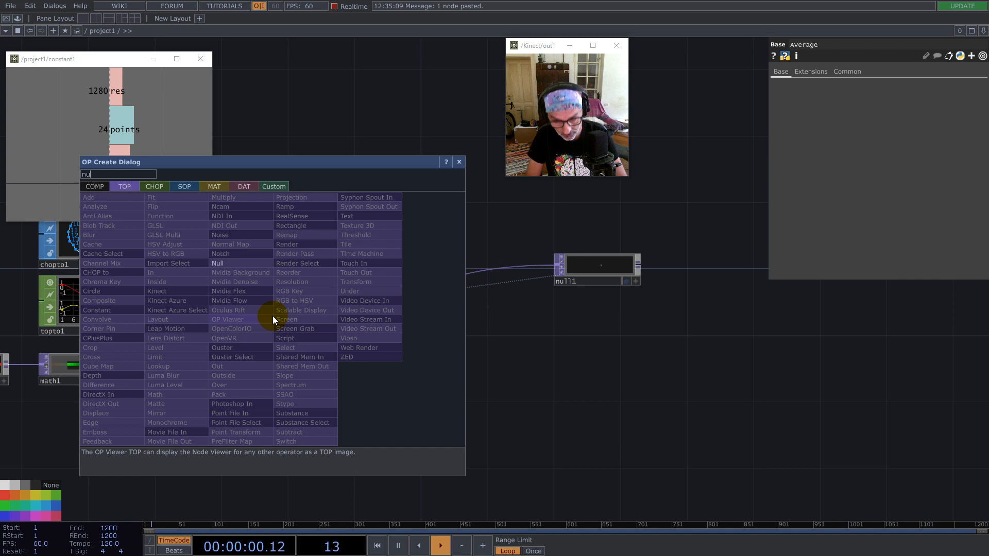
left_click(248, 265)
left_click(537, 376)
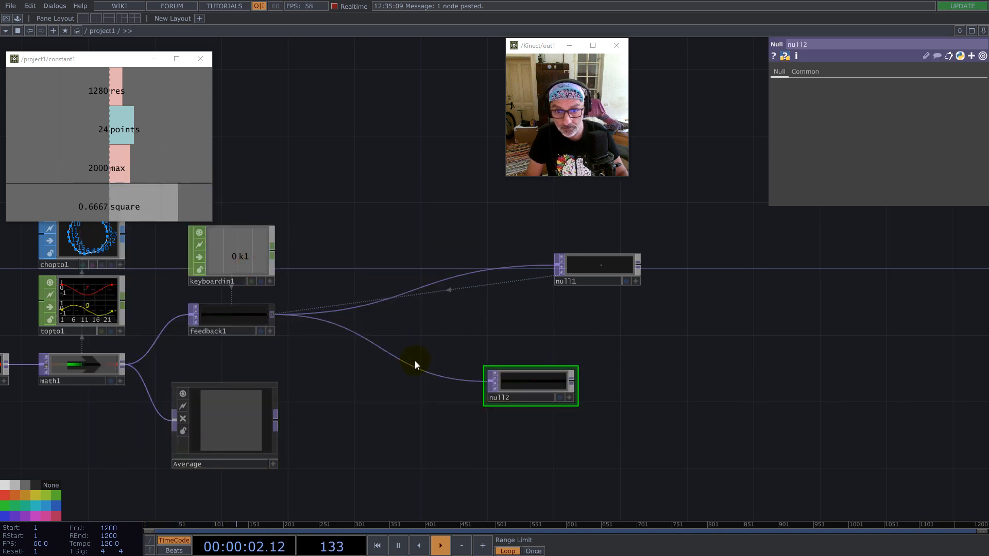
- Insert another Null TOP on the wire between feedback1 and null2
right_click(411, 355)
left_click(416, 352)
type("nu")
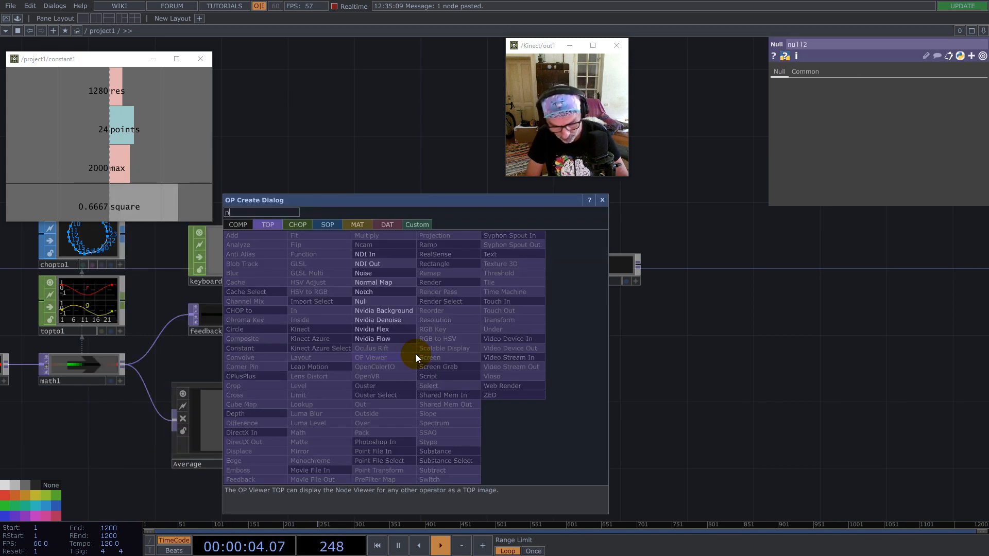
left_click(381, 301)
left_click(394, 391)
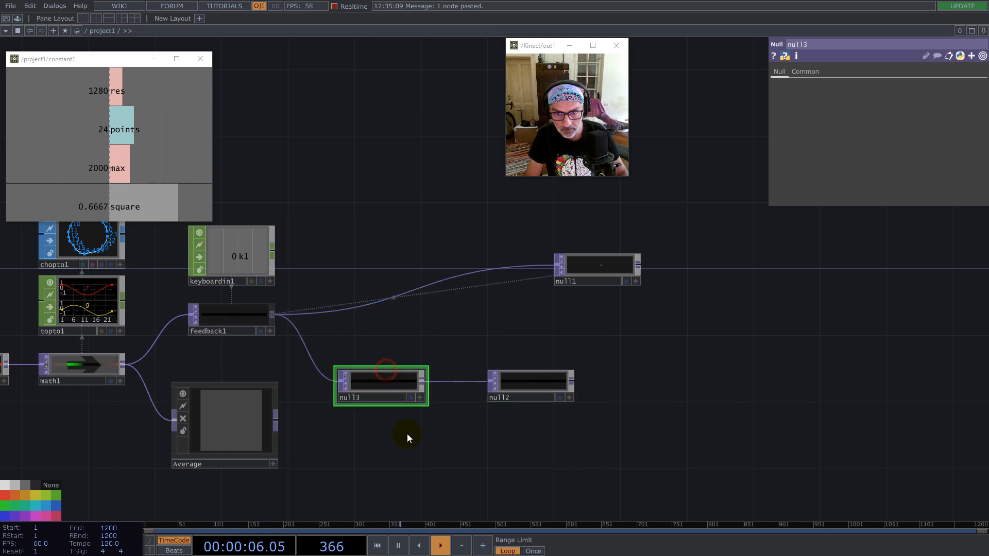
- Collapse null3 into a Base component, rename it Relax, and colour it dark gray
right_click(414, 444)
left_click(462, 499)
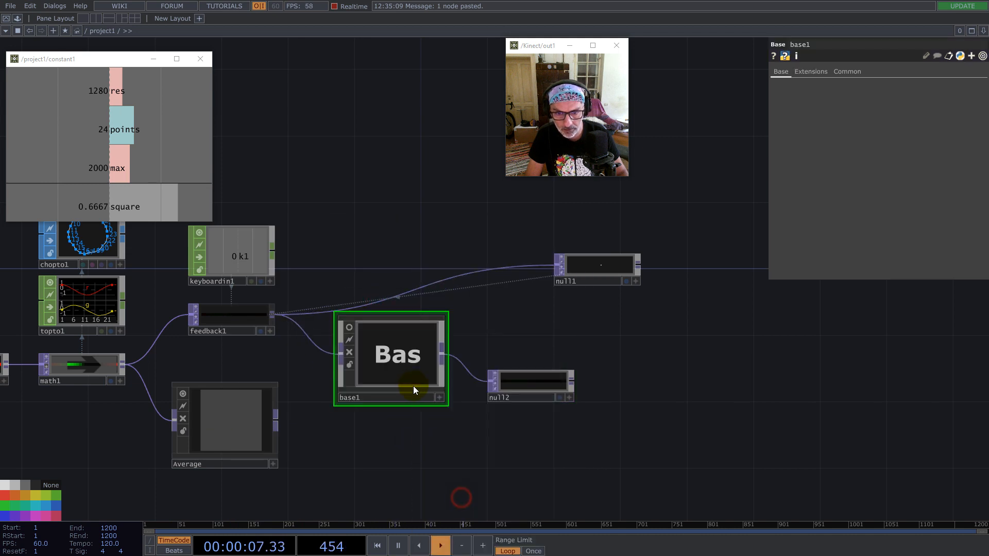
left_click(367, 399)
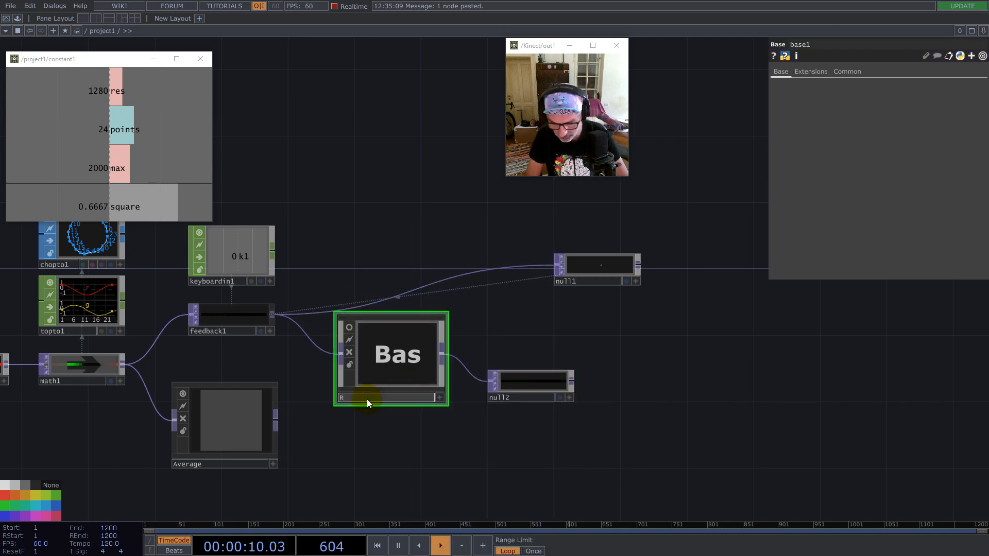
type("Relax")
key("Return")
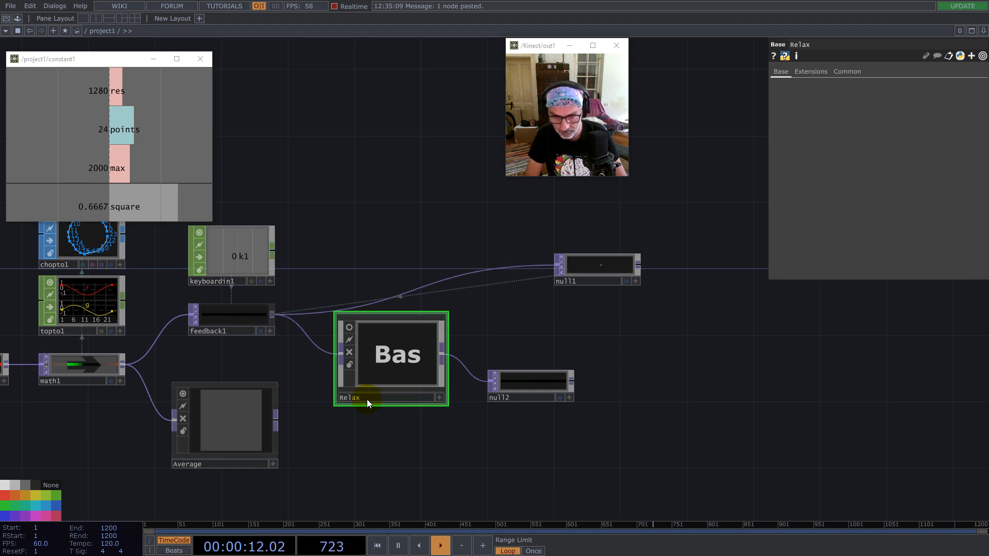
left_click(26, 488)
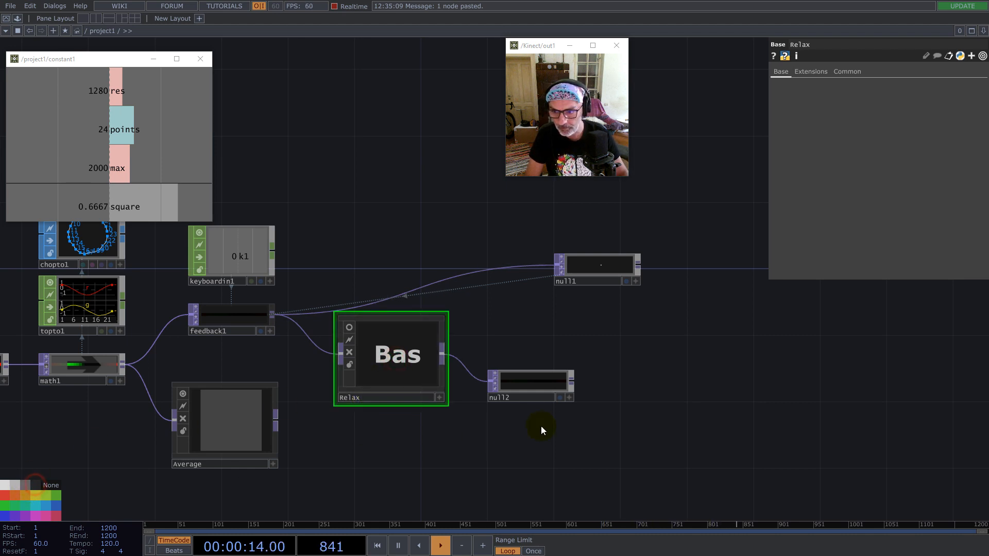
- Delete the null2 operator that follows the Relax component
left_click(543, 384)
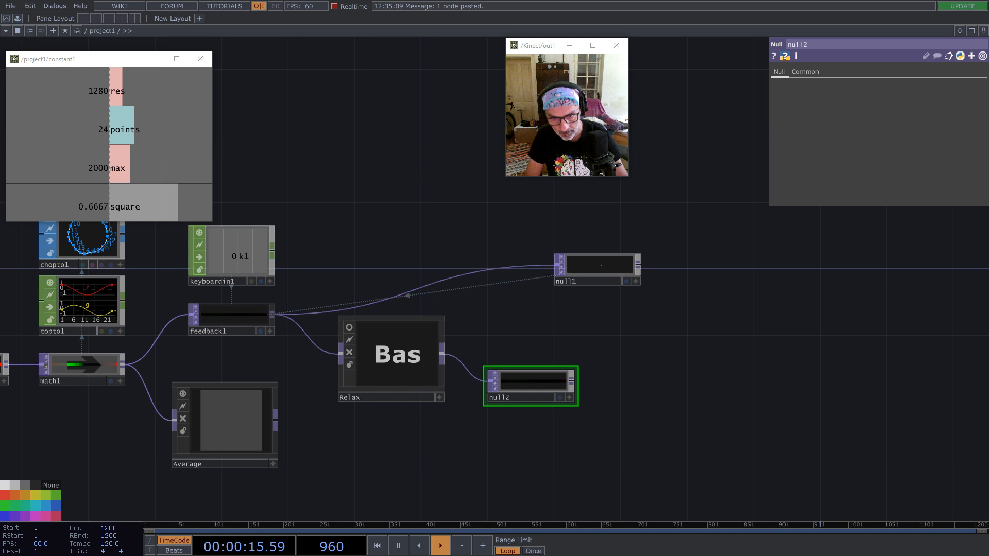
left_click(537, 382)
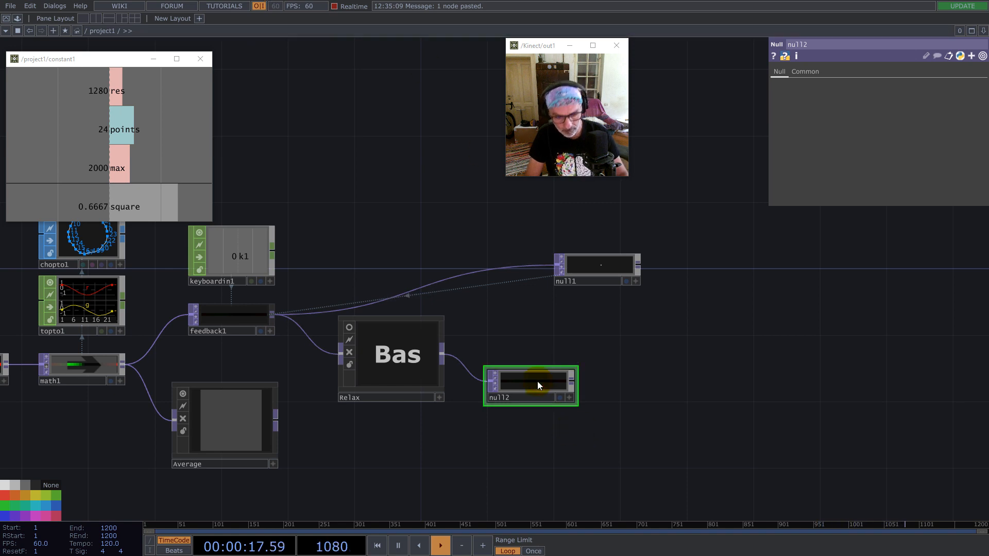
key("Delete")
- Enter the Relax component and delete null3 from between in1 and out1
double_click(380, 355)
left_click(430, 403)
left_click(420, 326)
key("Delete")
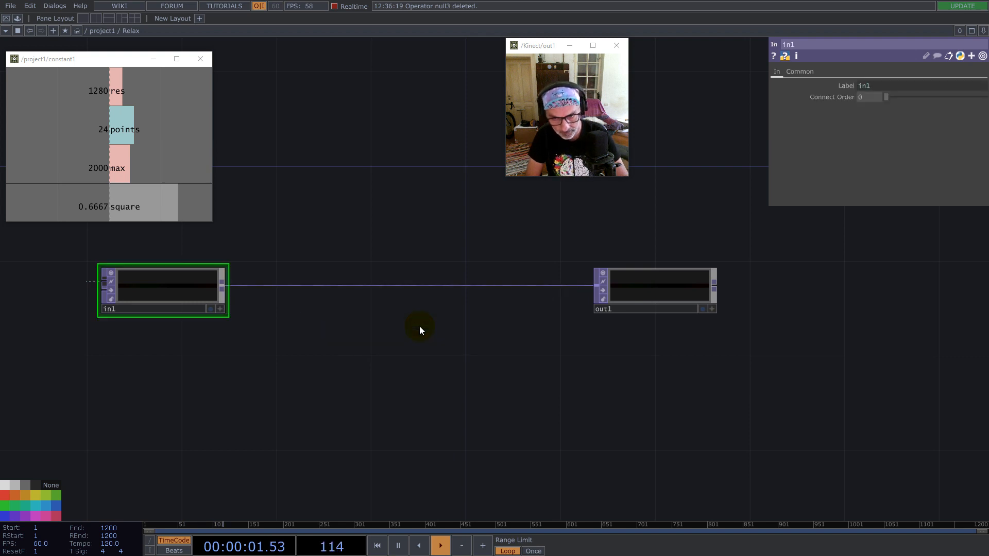
left_click_drag(307, 377, 459, 395)
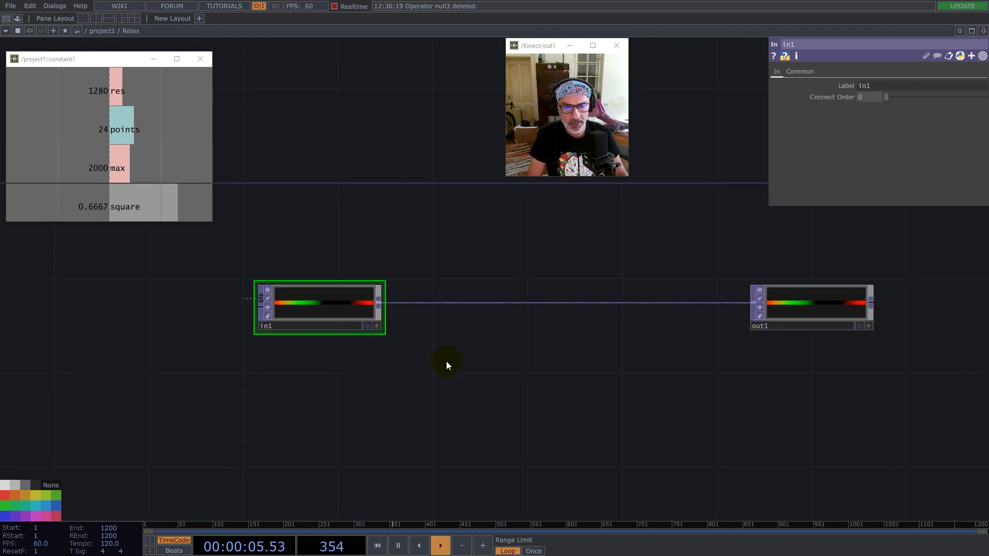
scroll(444, 366, "down", 5)
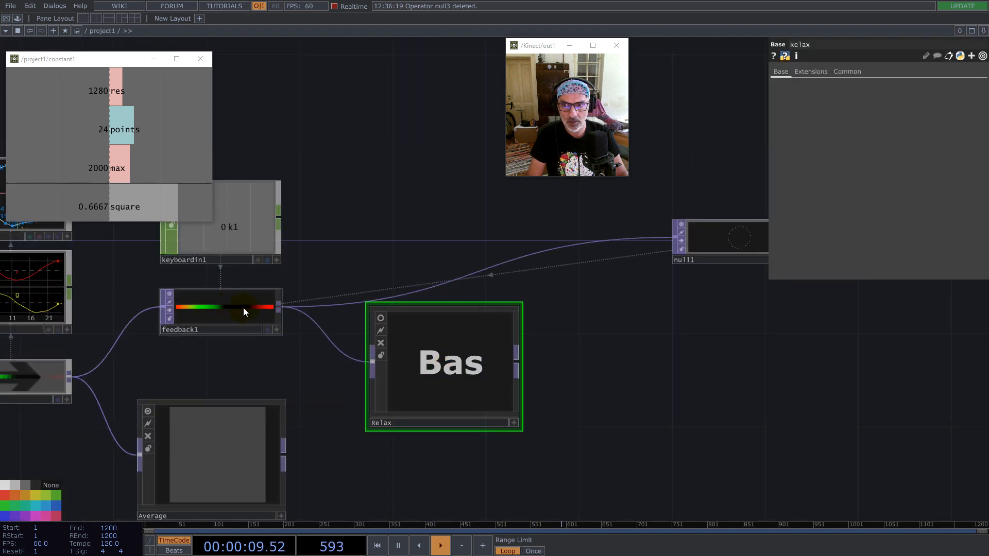
scroll(436, 359, "up", 5)
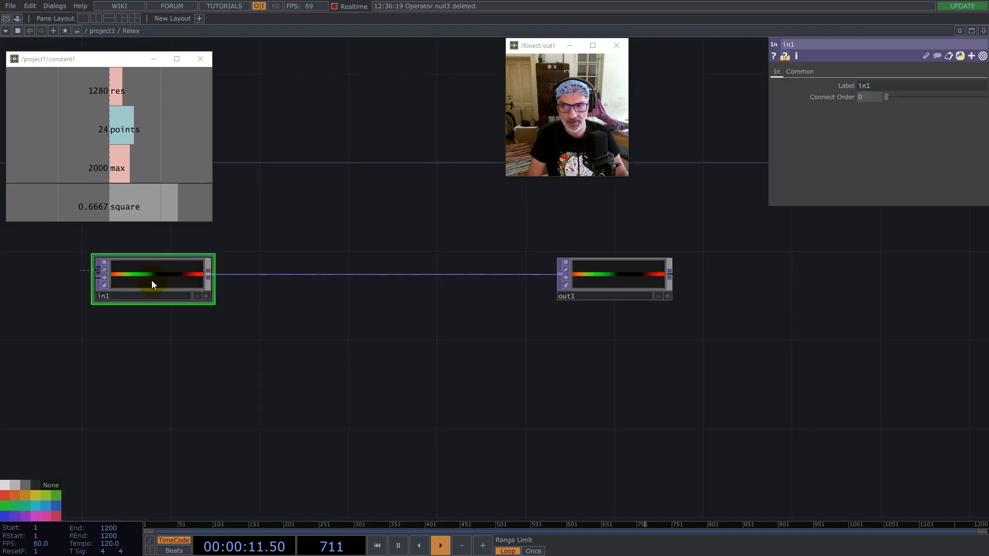
left_click_drag(307, 363, 381, 377)
left_click_drag(336, 249, 343, 290)
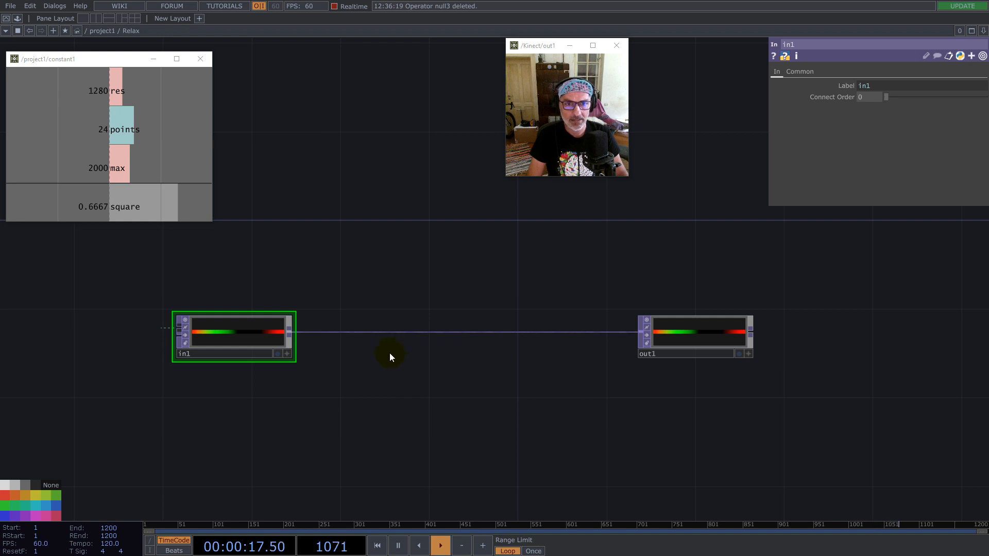
scroll(388, 353, "down", 5)
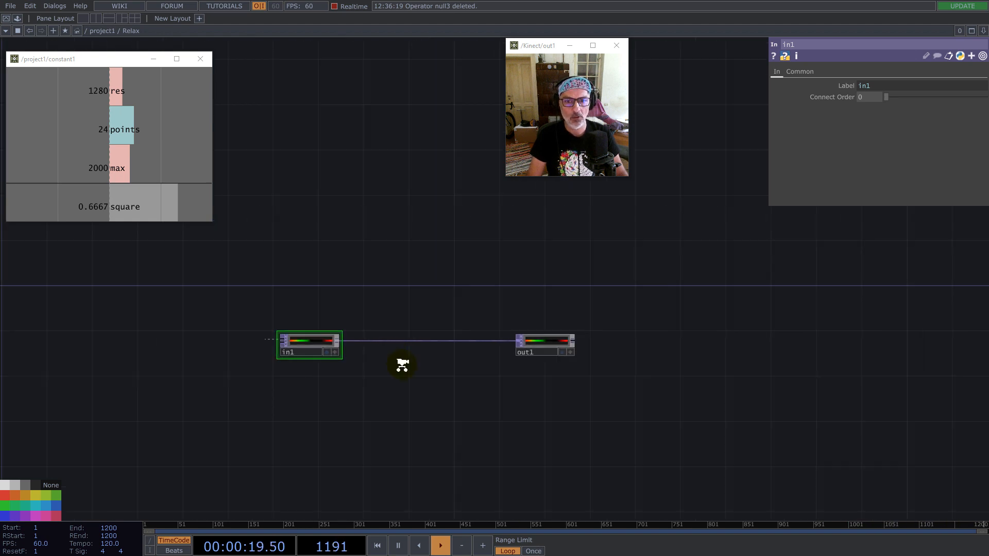
- Insert an Add TOP on the wire between in1 and out1 and space the three operators apart
scroll(403, 365, "up", 4)
scroll(180, 323, "up", 3)
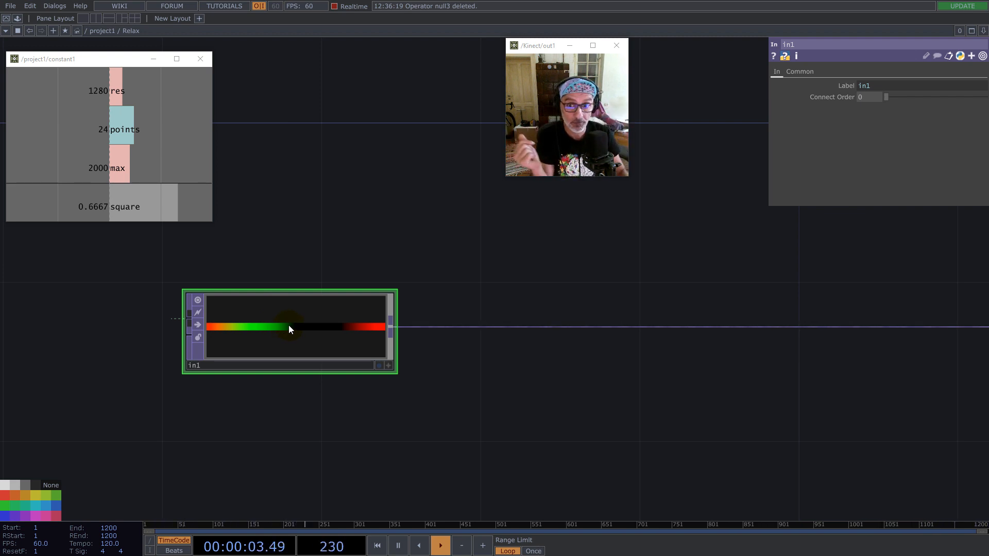
scroll(289, 326, "down", 4)
right_click(457, 324)
left_click(474, 313)
type("ad")
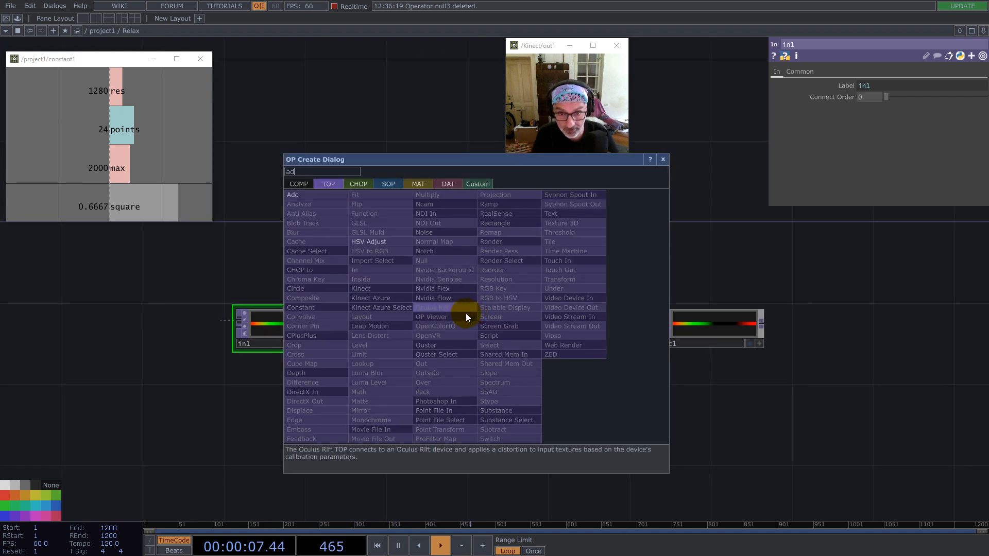
left_click(294, 195)
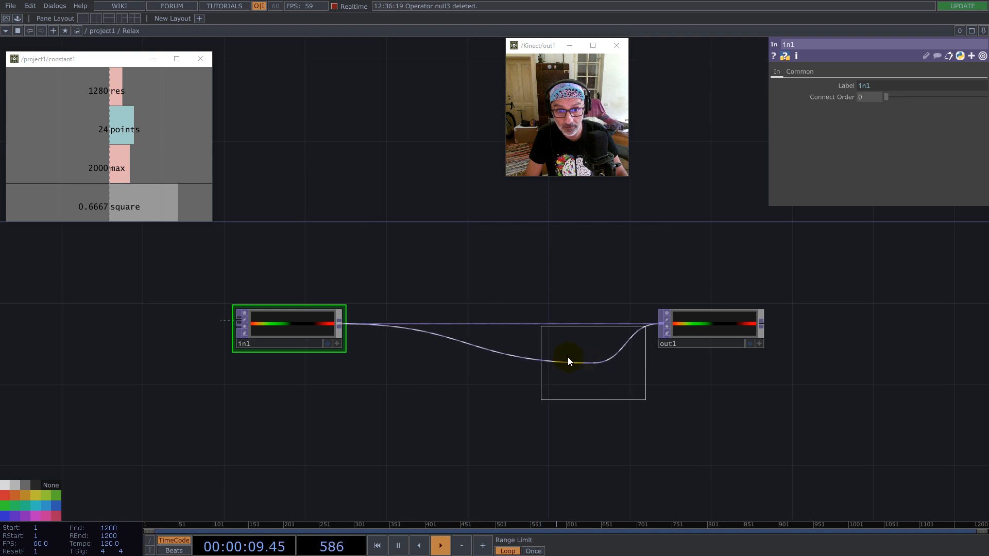
left_click(536, 358)
left_click_drag(687, 328, 761, 304)
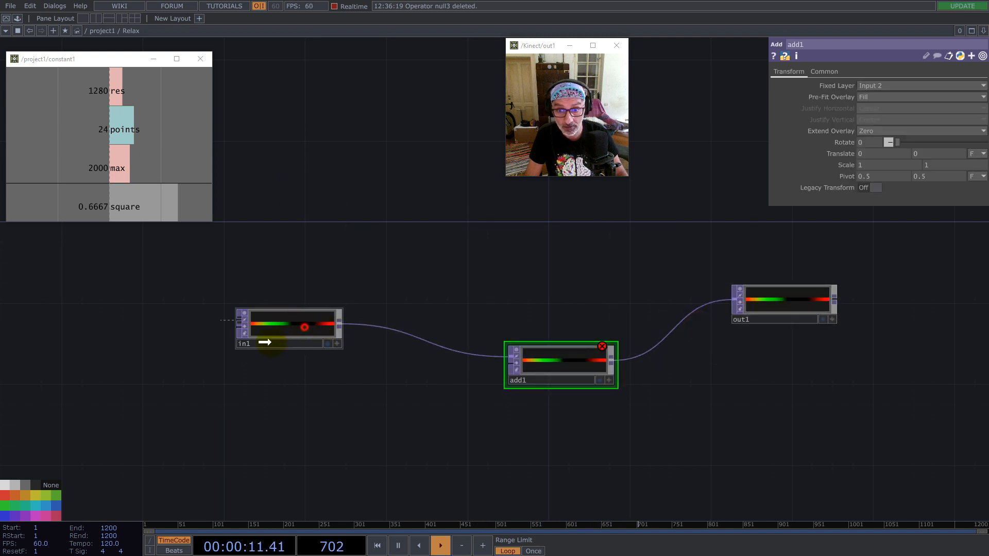
left_click_drag(328, 333, 283, 376)
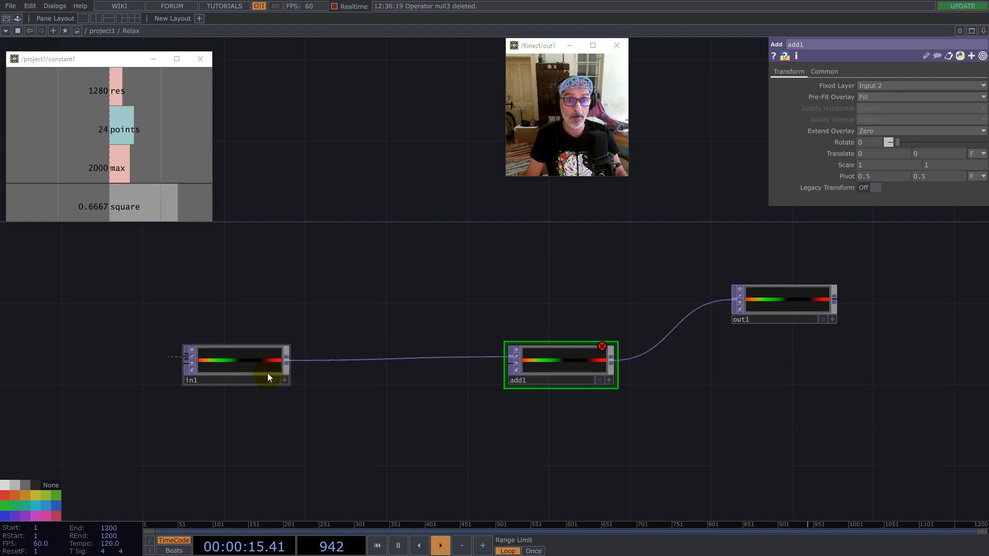
- Branch a Null TOP off in1 and connect it to the second input of add1
right_click(287, 363)
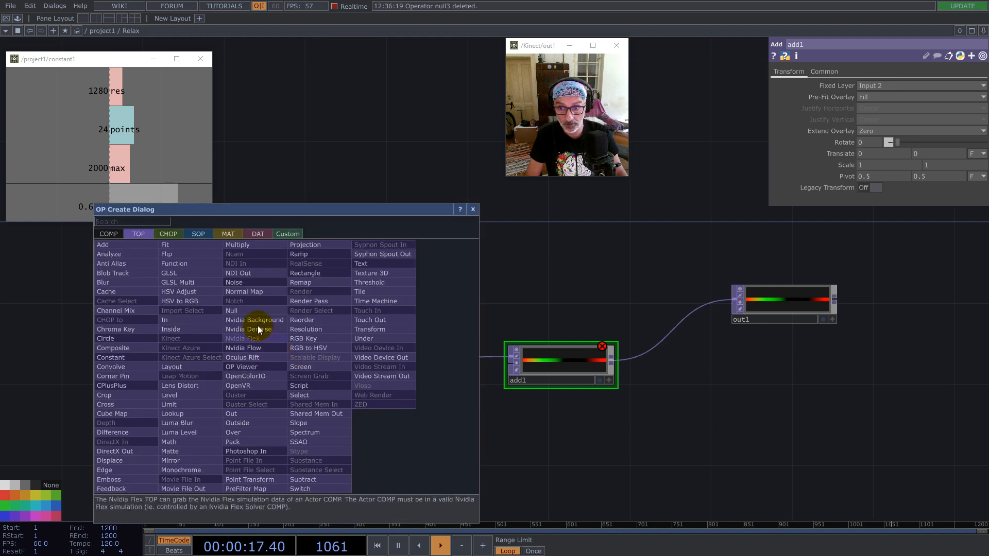
left_click(255, 311)
left_click(379, 467)
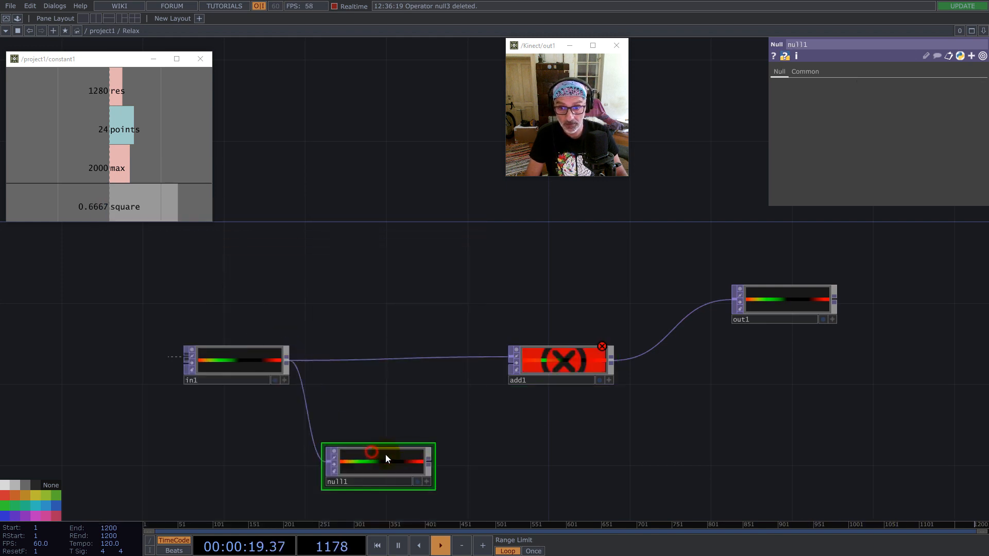
left_click_drag(433, 469, 511, 362)
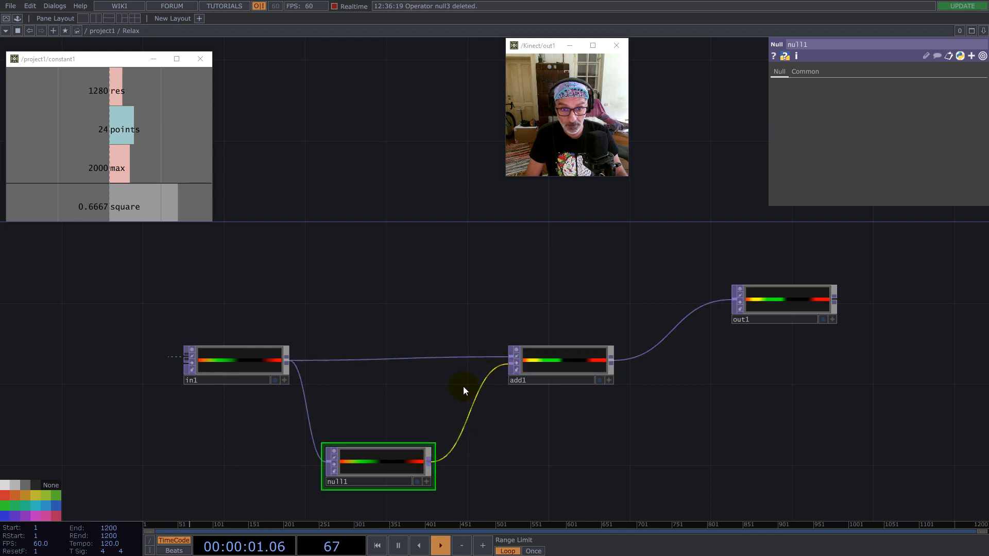
- Collapse null1 into a Base component, rename it Collisions, and colour it dark gray
right_click(356, 404)
left_click(399, 499)
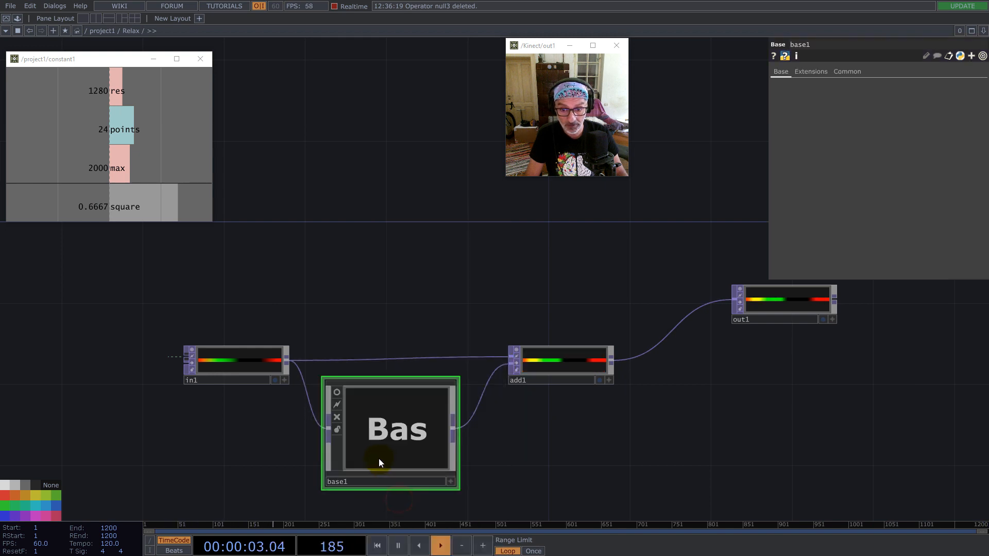
left_click(355, 481)
type("Collisions")
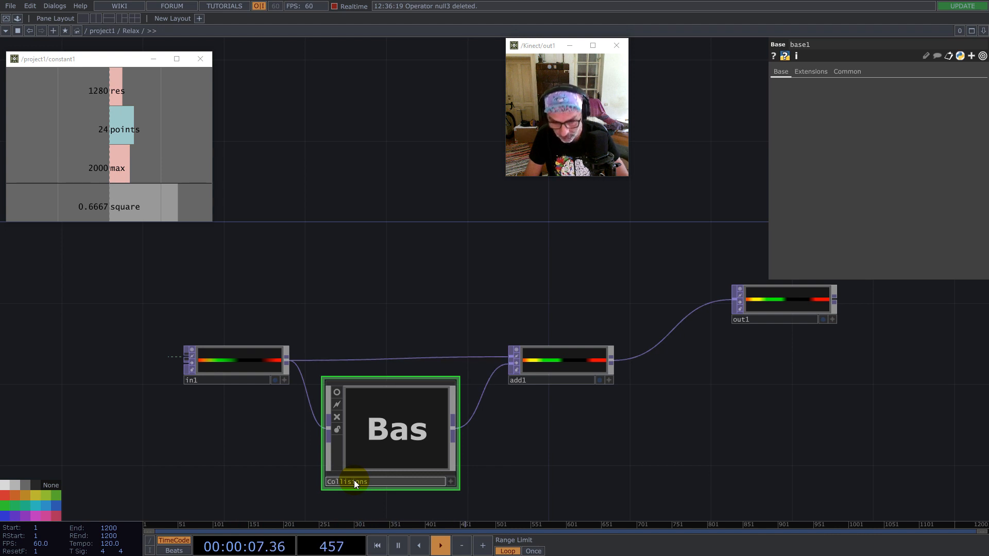
key("Return")
left_click(380, 442)
left_click(38, 485)
- Reposition in1, add1 and out1 around the Collisions component to tidy the network
left_click_drag(569, 356, 589, 335)
left_click_drag(223, 359, 206, 318)
left_click_drag(799, 294, 840, 273)
left_click_drag(580, 342, 600, 343)
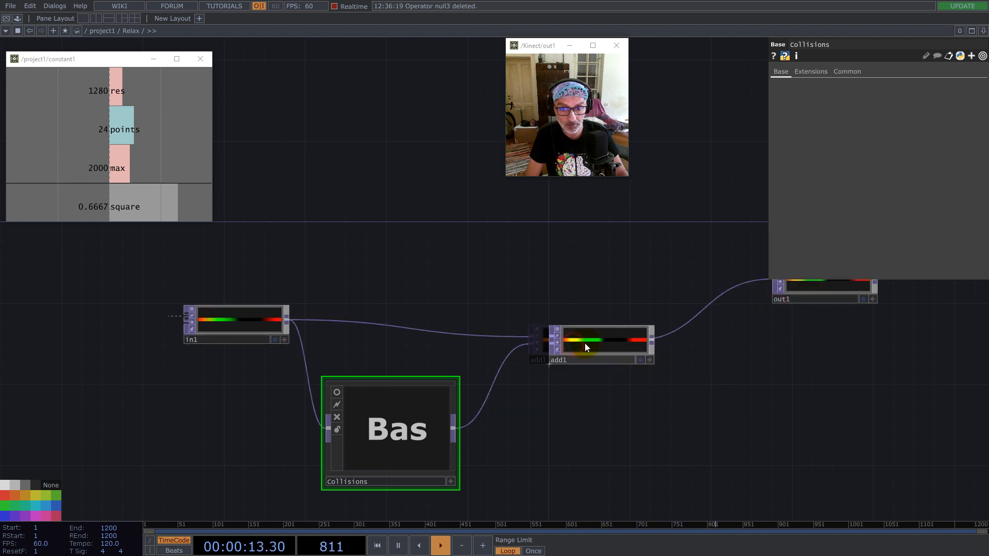
- Set both input smoothness and viewer smoothness to Nearest Pixel for in1, add1 and out1 together
scroll(493, 332, "down", 5)
left_click(536, 332)
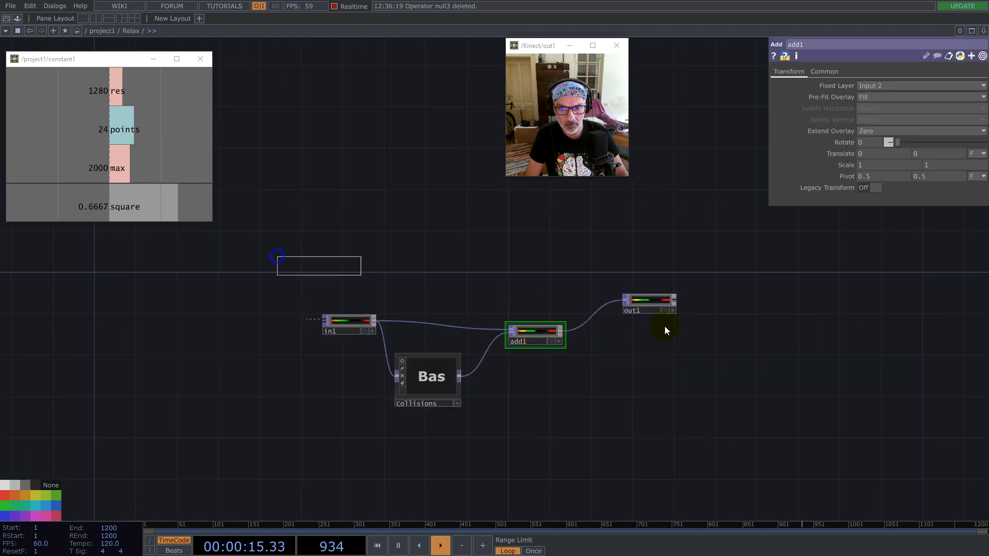
left_click(826, 71)
left_click(887, 142)
left_click(886, 154)
left_click(886, 163)
left_click(887, 182)
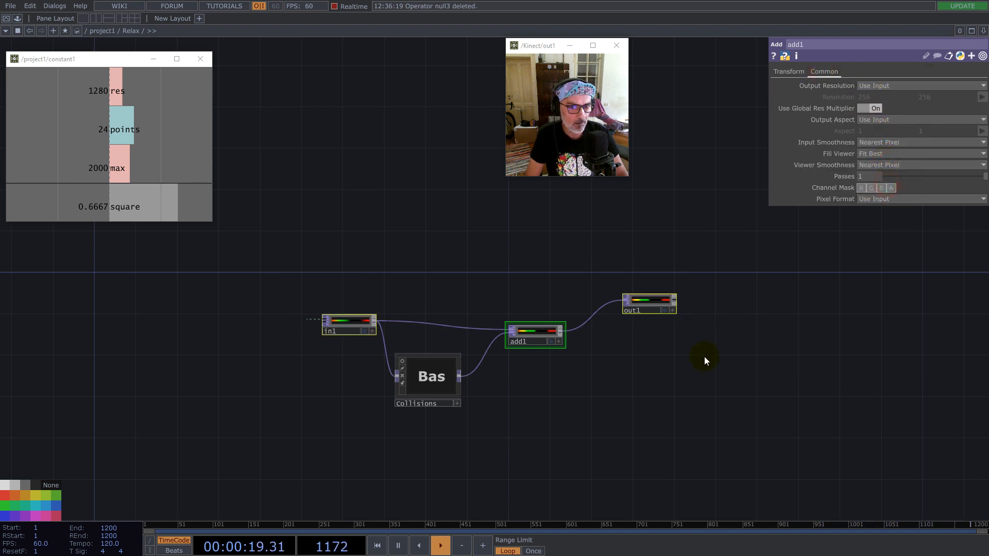
- Enter the Collisions component and add an Info CHOP reading in2, with its scope limited to resx
left_click(430, 381)
key("i")
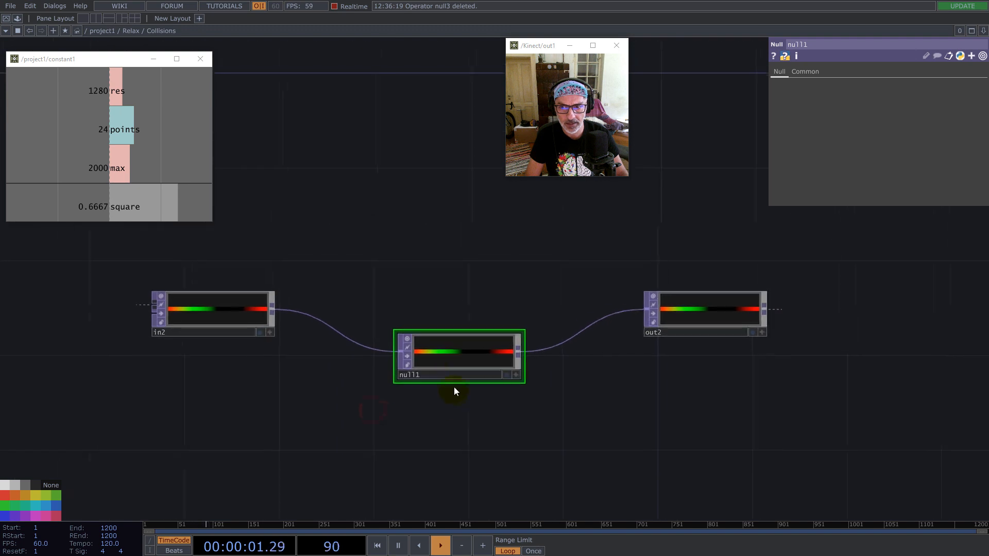
right_click(281, 313)
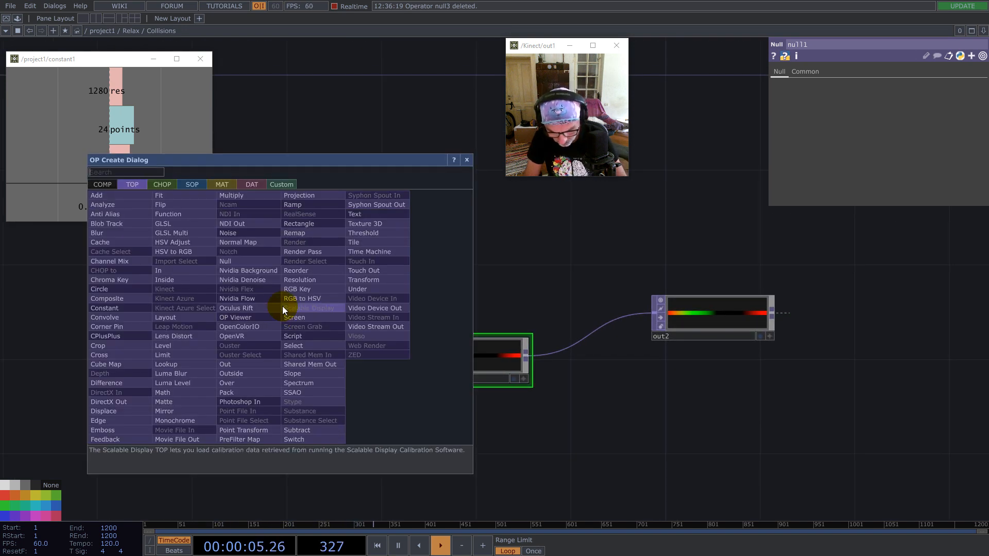
left_click(163, 185)
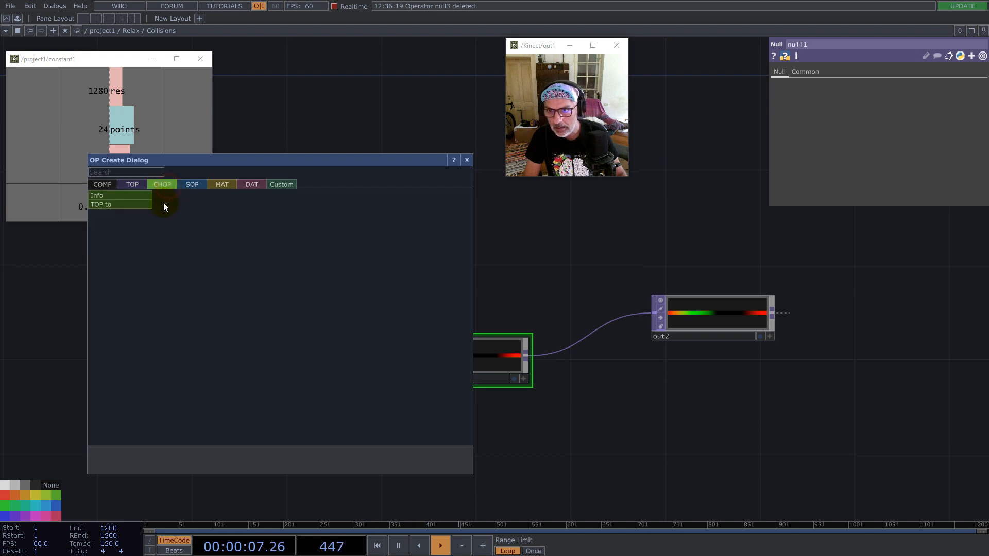
left_click(147, 198)
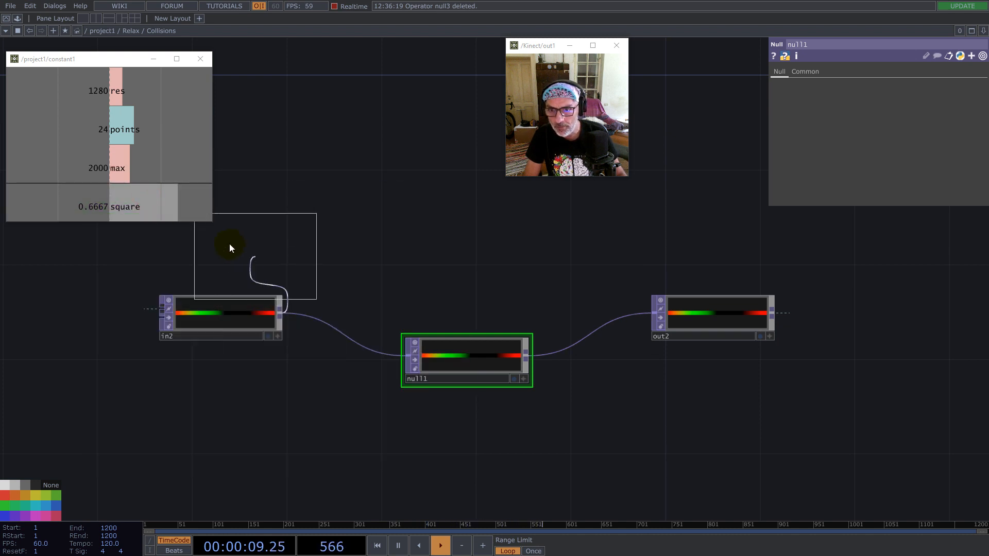
left_click(219, 232)
left_click(983, 108)
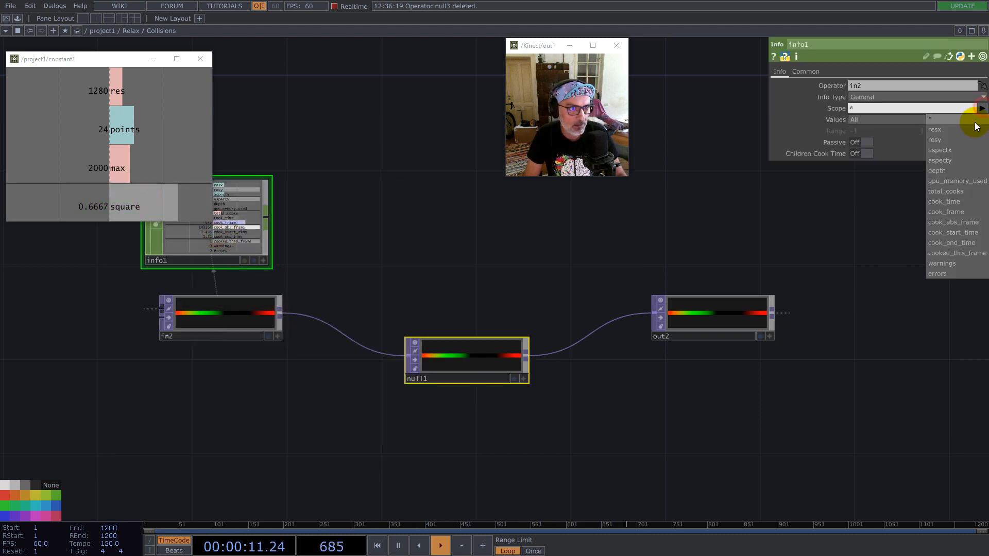
left_click(938, 131)
- Shift info1 slightly above in2 and delete null1 from between in2 and out2
left_click_drag(221, 244, 245, 243)
left_click_drag(494, 376, 518, 373)
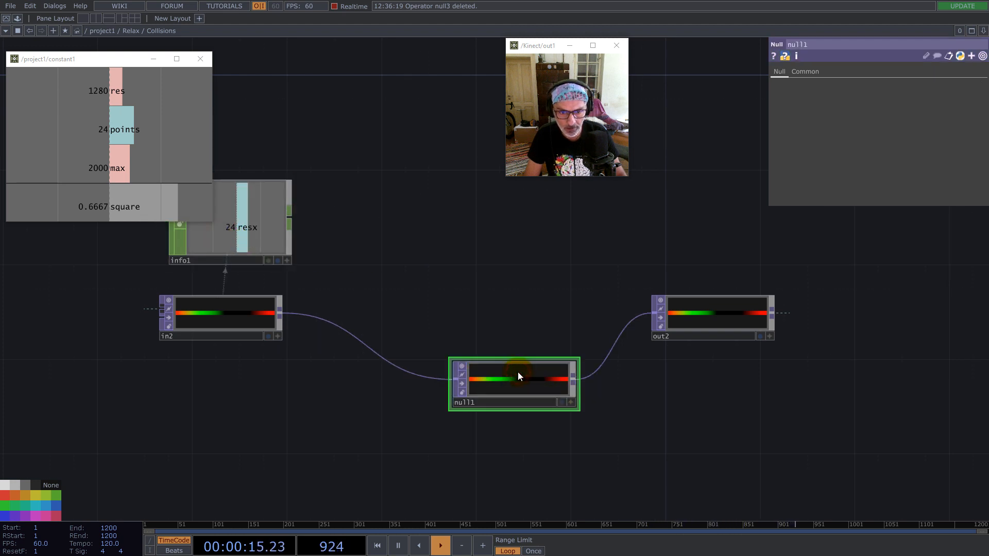
key("Delete")
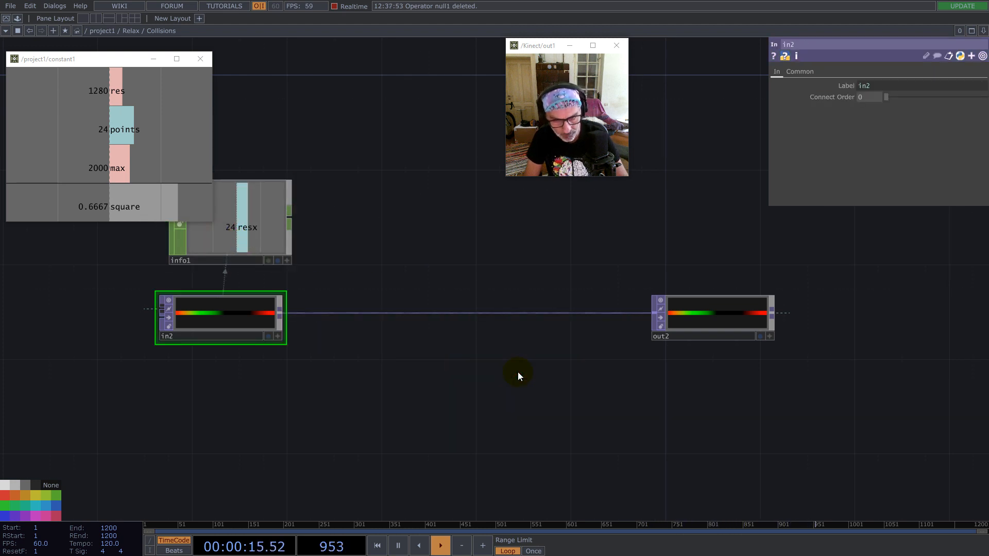
- Branch a Fit TOP off in2 and set its fit mode to Fill
right_click(283, 312)
type("f")
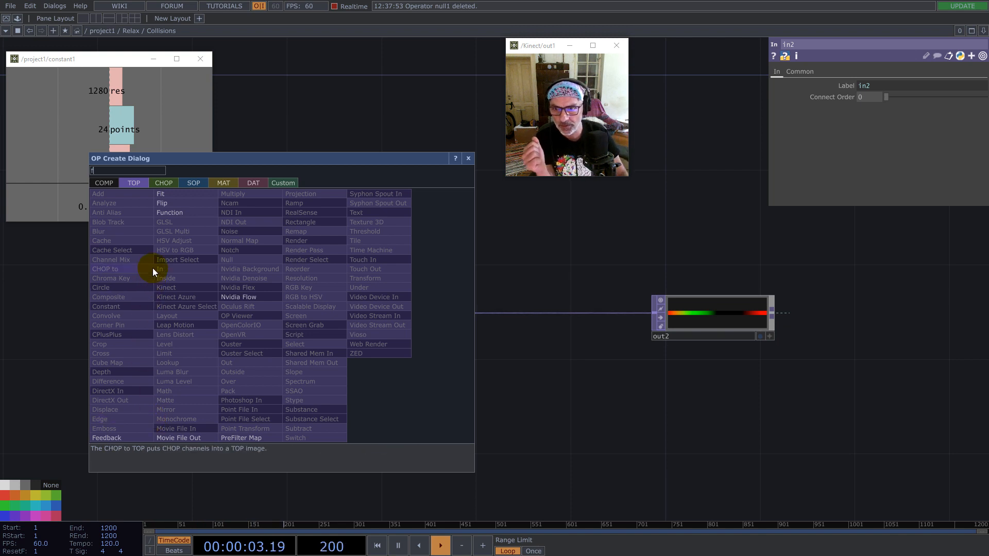
left_click(185, 196)
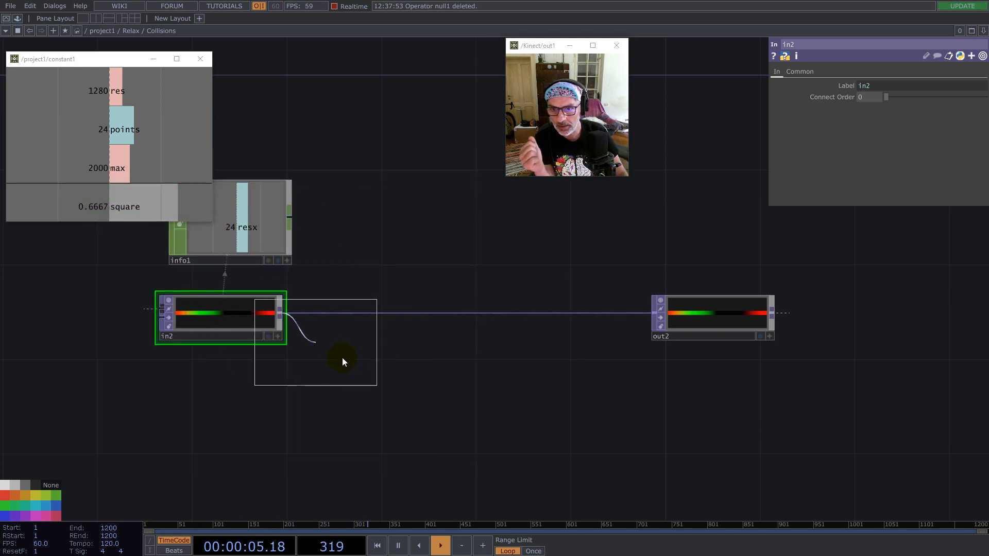
left_click(381, 367)
left_click(872, 85)
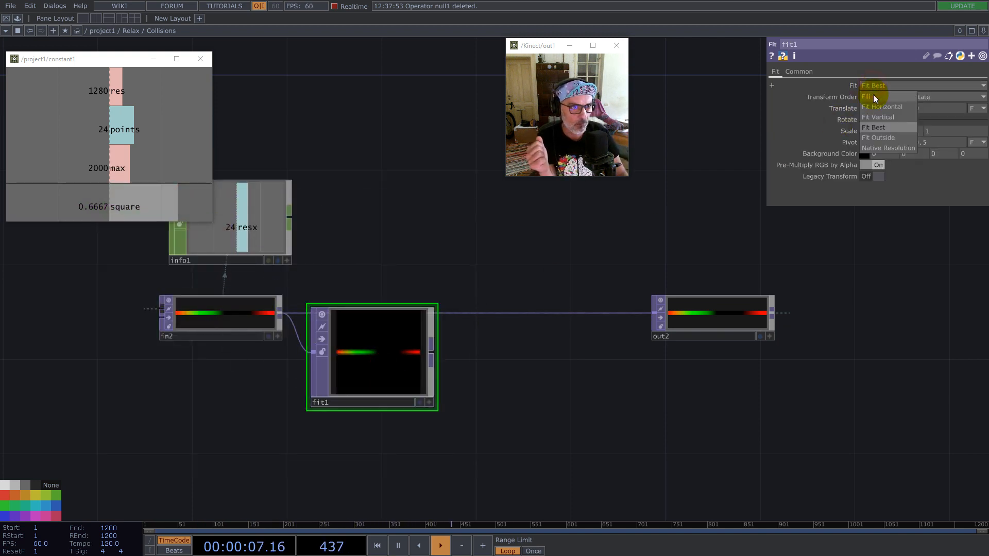
left_click(877, 98)
- Set fit1's input smoothness and viewer smoothness to Nearest Pixel
left_click(799, 72)
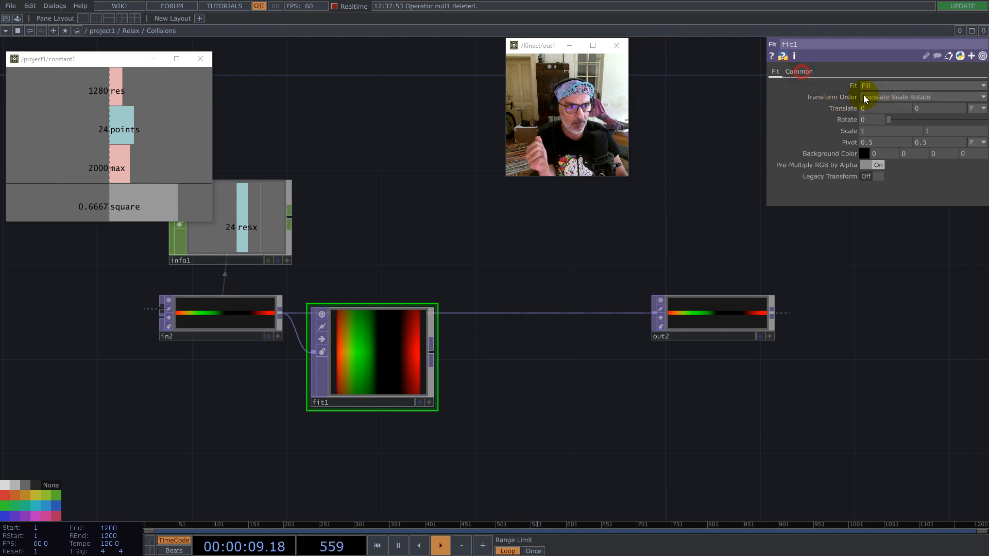
left_click(890, 142)
left_click(890, 153)
left_click(885, 165)
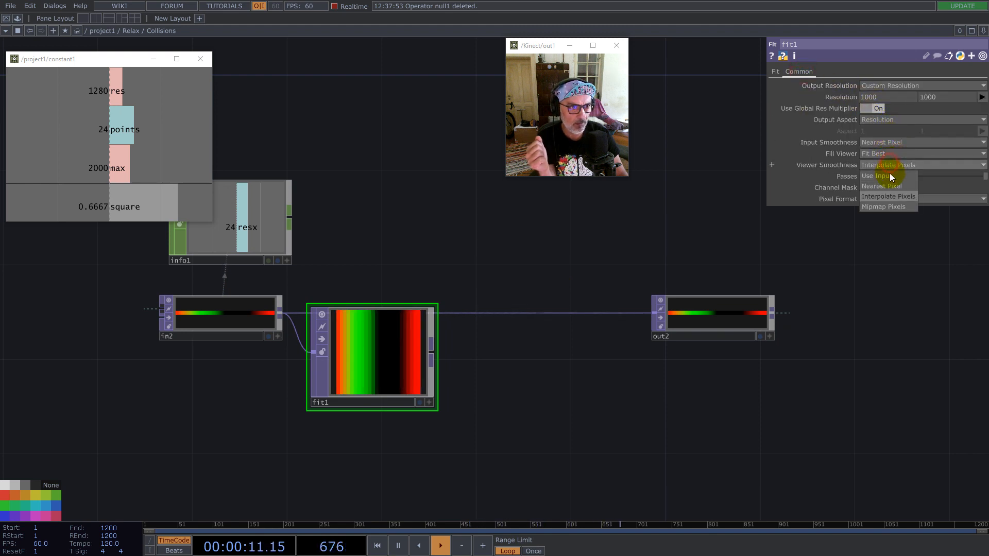
left_click(886, 176)
- Link info1's resx channel to both of fit1's resolution values and move fit1 clear of in2
left_click(287, 260)
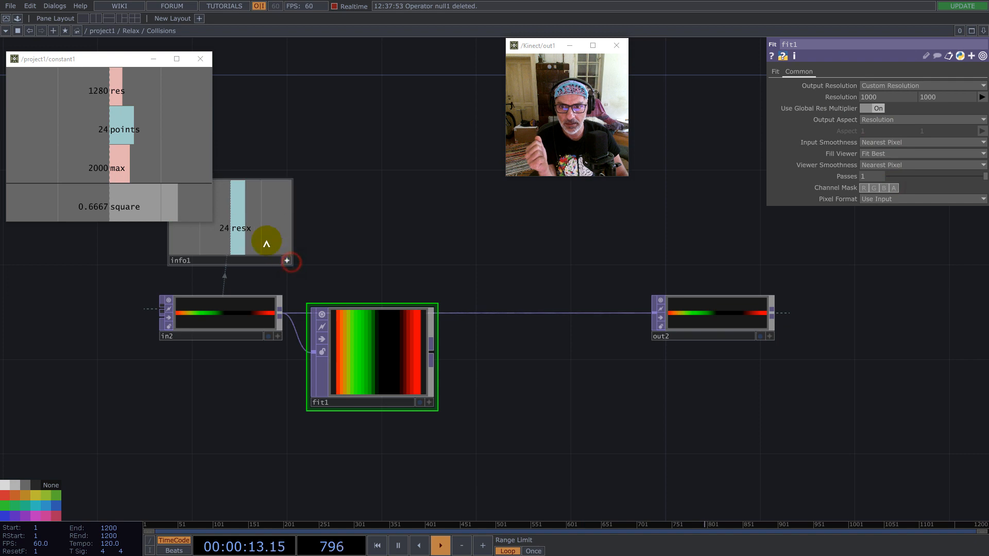
left_click_drag(243, 227, 836, 98)
left_click(837, 102)
left_click_drag(391, 363, 434, 388)
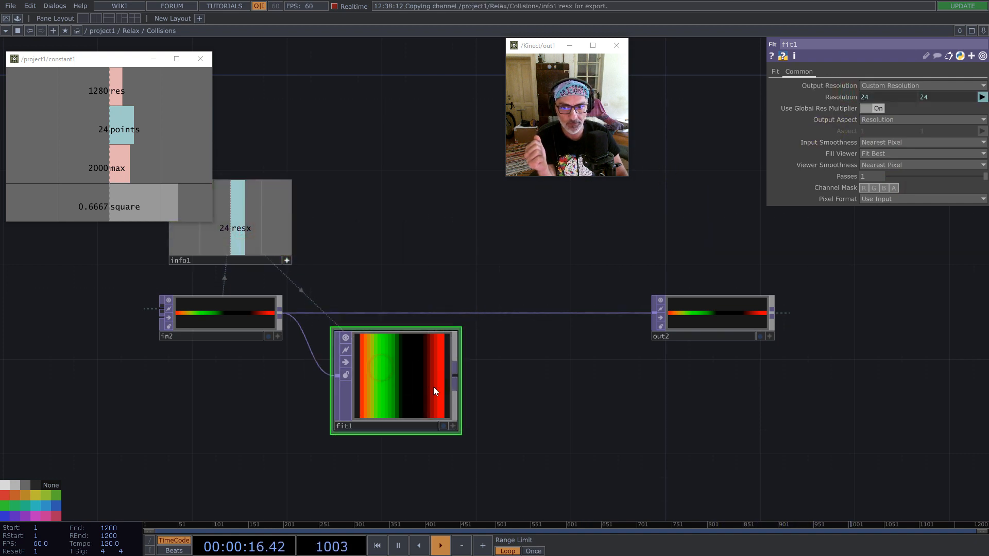
- Add a Flip TOP after fit1 with Flop set to Bottom Left and Nearest Pixel input and viewer smoothness
right_click(459, 375)
type("flip")
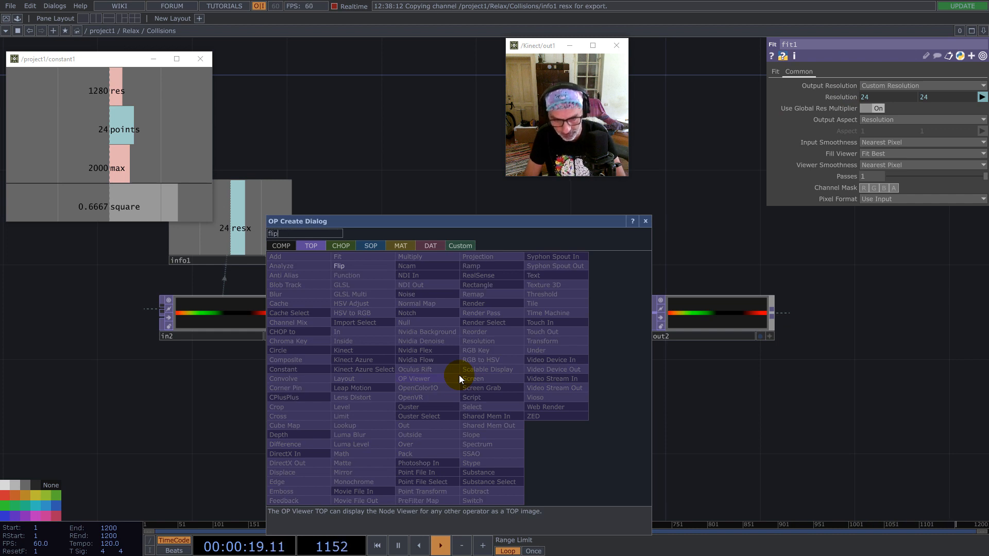
left_click(350, 266)
left_click(586, 373)
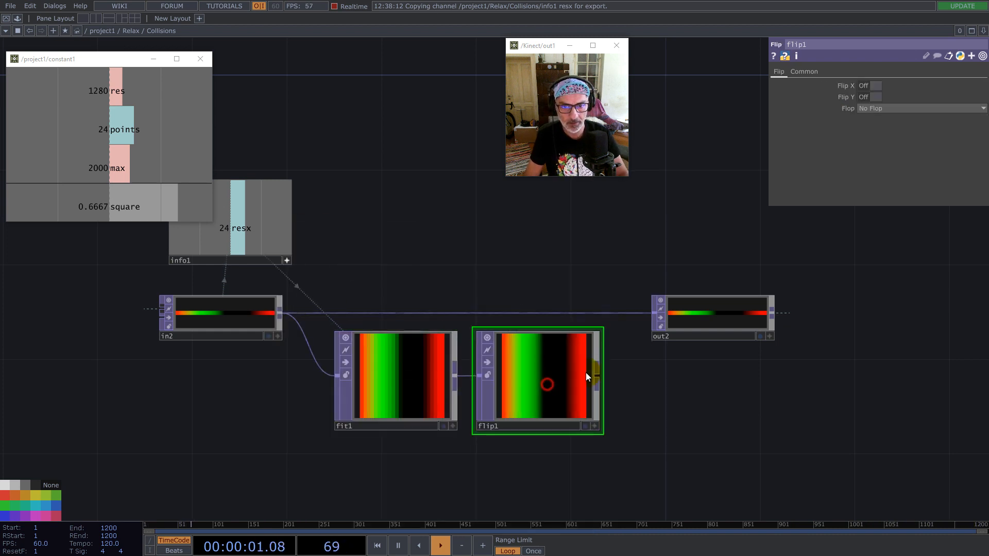
left_click(876, 108)
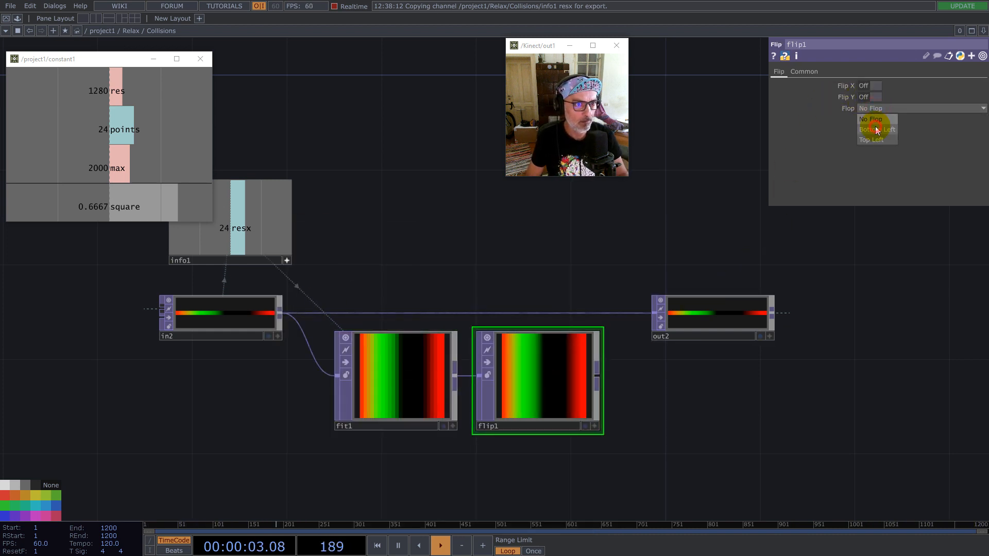
left_click(878, 131)
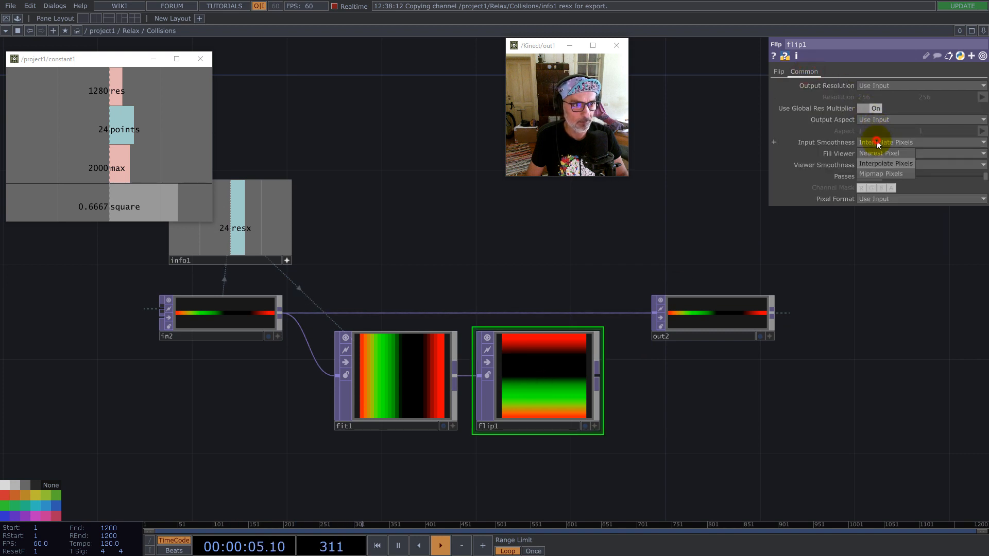
left_click(875, 165)
left_click(876, 187)
- Detach and reconnect in2 to fit1, and spread out fit1, flip1 and out2 to make room between them
left_click_drag(337, 377, 372, 297)
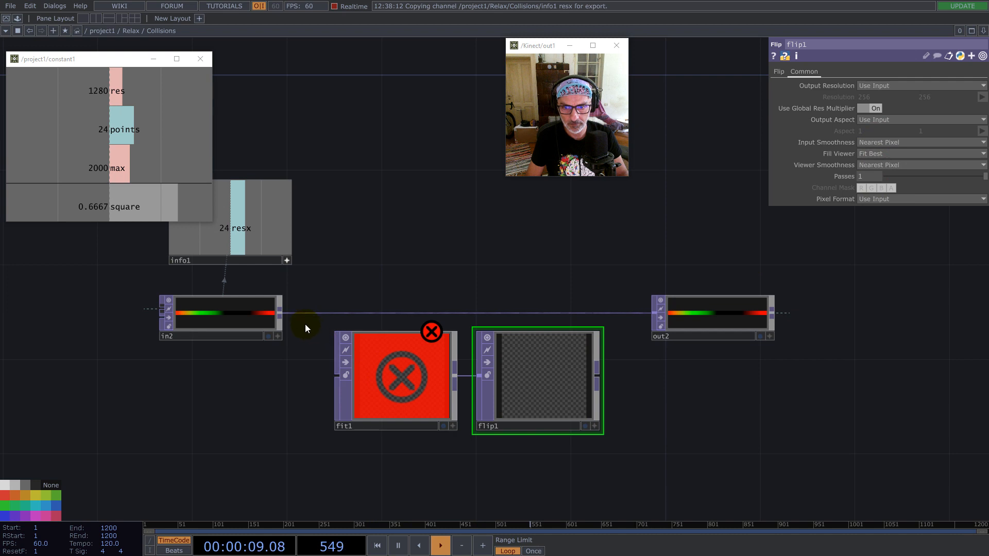
mouse_move(280, 313)
left_mouse_down()
mouse_move(324, 374)
mouse_move(337, 376)
left_mouse_up()
left_click_drag(394, 329, 394, 258)
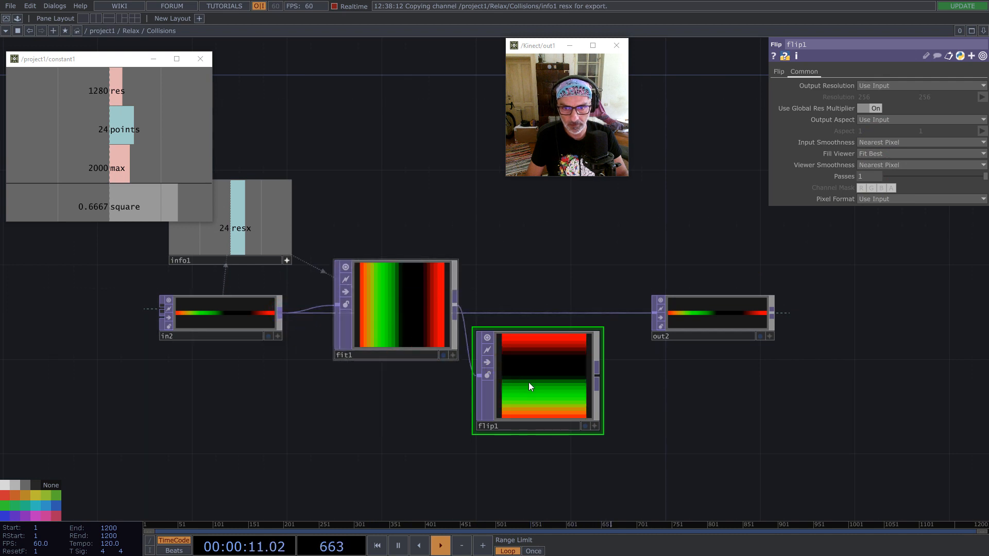
left_click_drag(530, 386, 554, 434)
left_click_drag(695, 337, 851, 309)
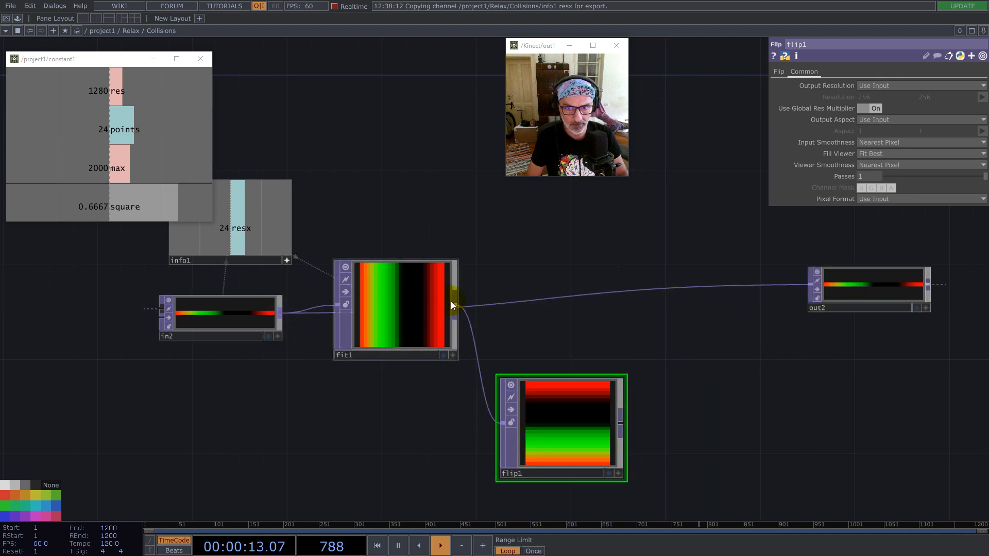
- Add a Subtract TOP after fit1, connect flip1 as its second input, and move out2 farther away to make room
right_click(455, 304)
type("su")
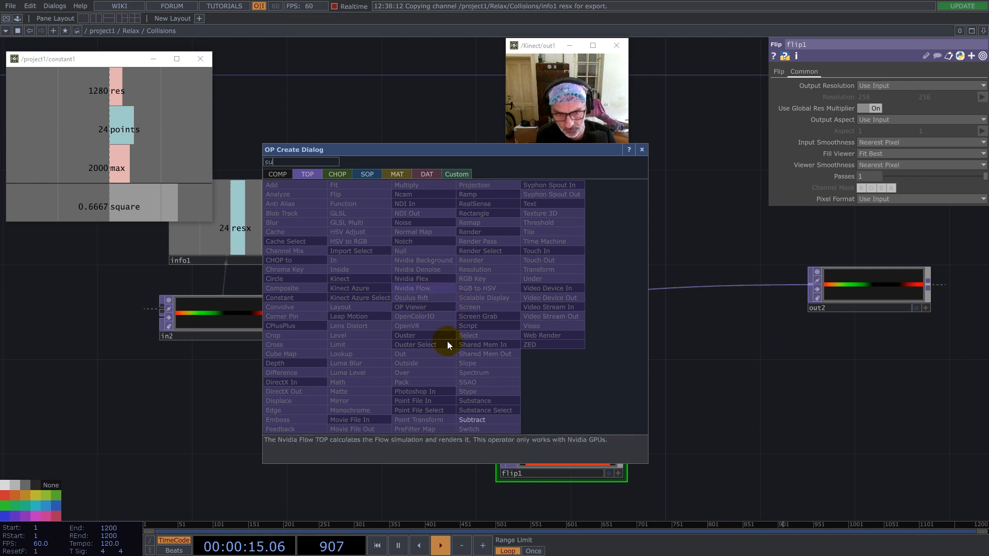
left_click(491, 421)
left_click(733, 333)
left_click_drag(620, 424, 668, 341)
left_click_drag(843, 478, 477, 454)
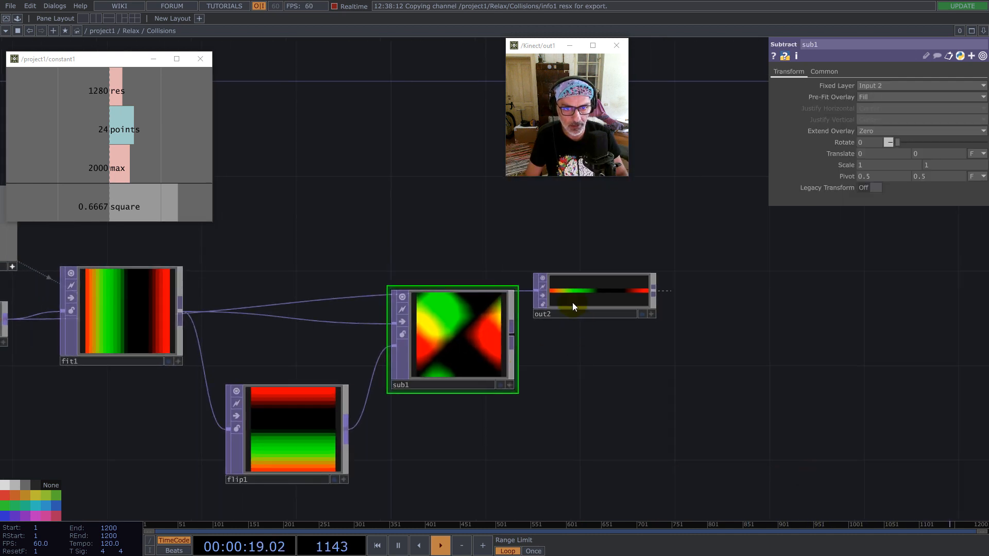
left_click_drag(573, 302, 762, 255)
- Set sub1's input smoothness and viewer smoothness to Nearest Pixel
left_click(442, 346)
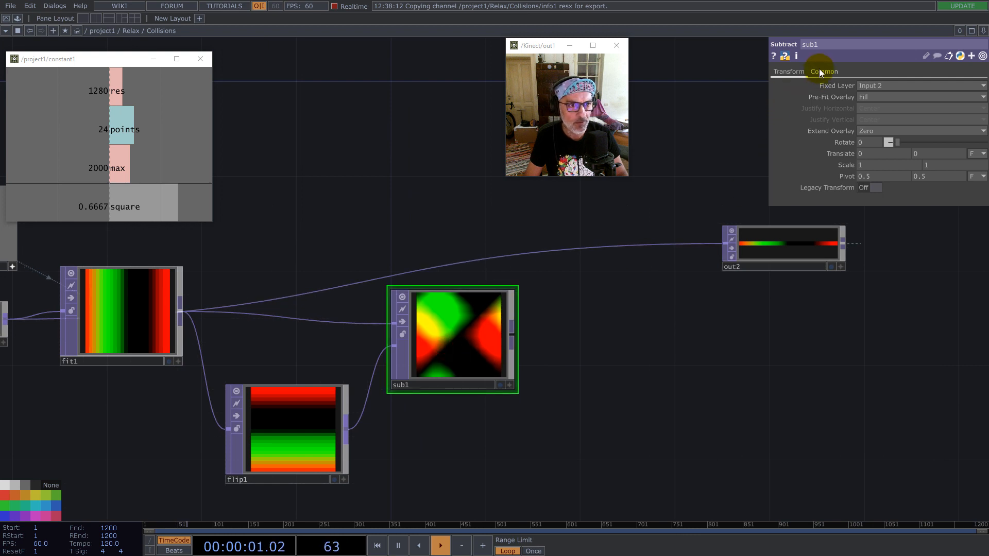
left_click(825, 71)
left_click(895, 165)
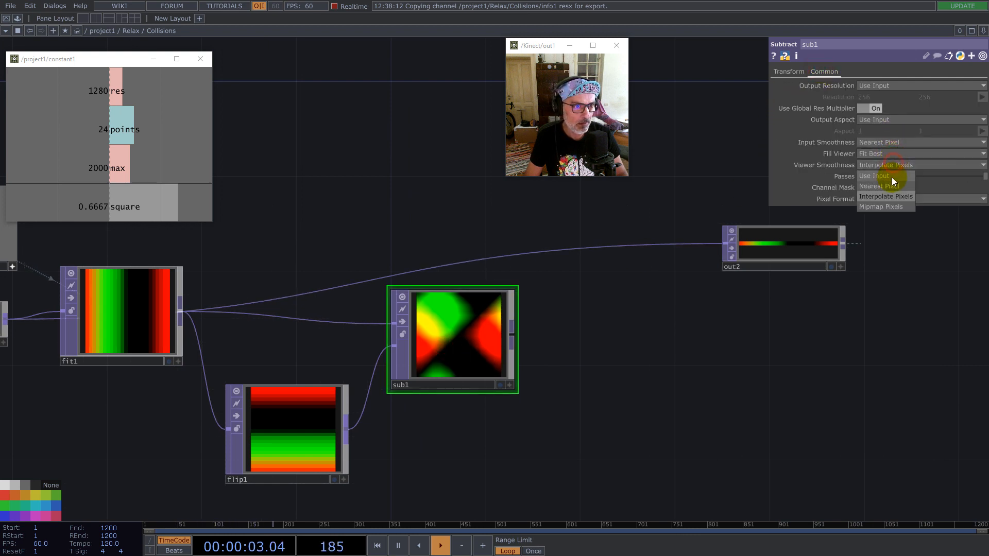
- Add a Math TOP after sub1 with Combine Channels set to Length and alpha excluded from the combined input channels
right_click(519, 334)
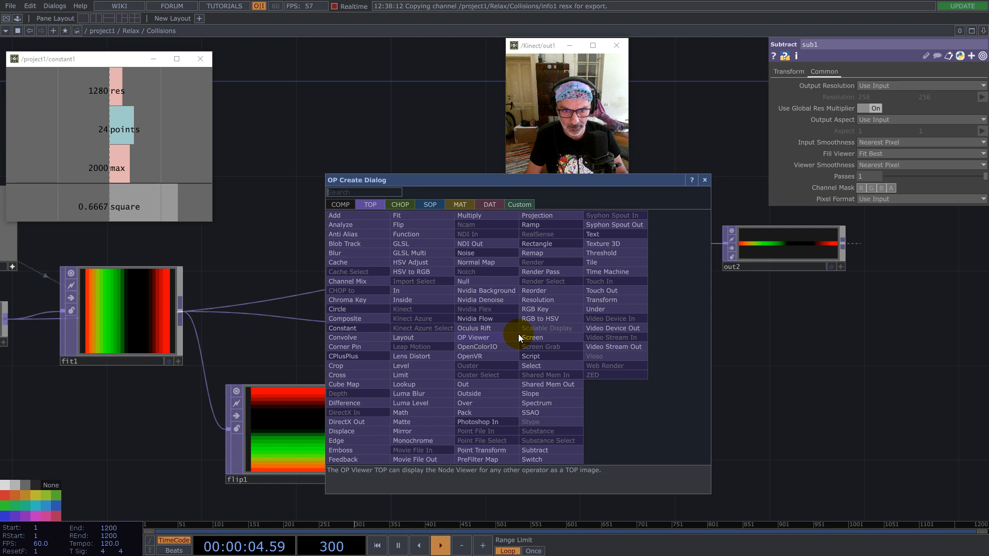
type("m")
left_click(431, 413)
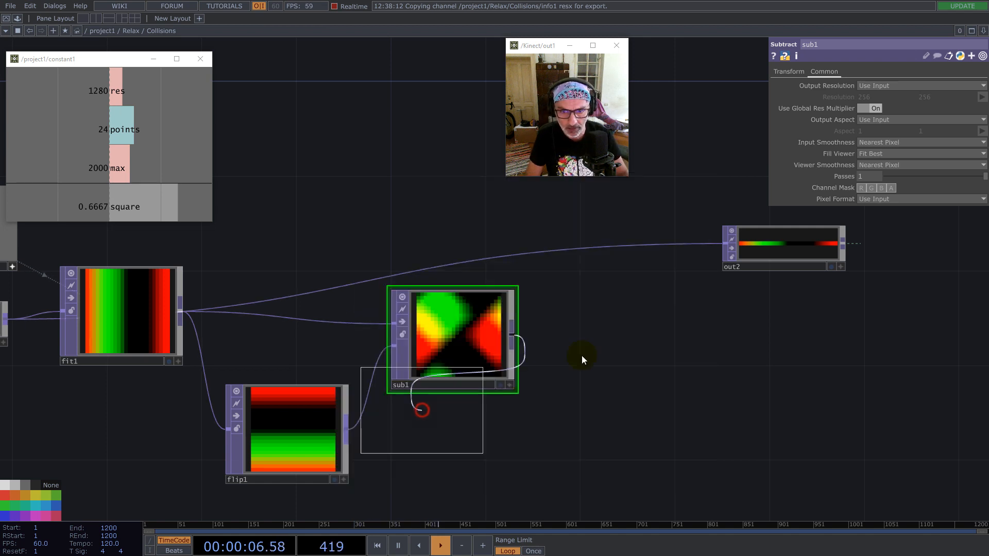
left_click(599, 338)
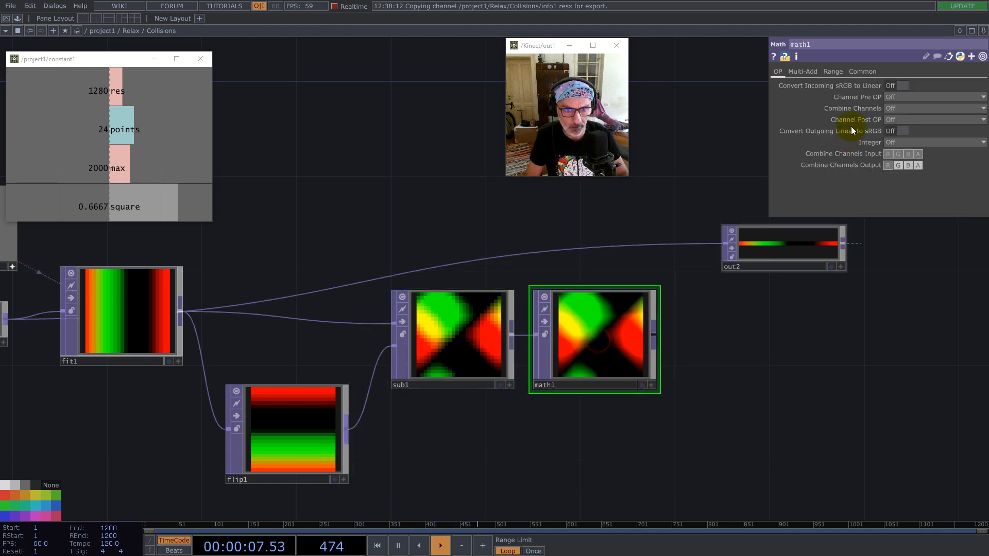
left_click(905, 109)
left_click(907, 199)
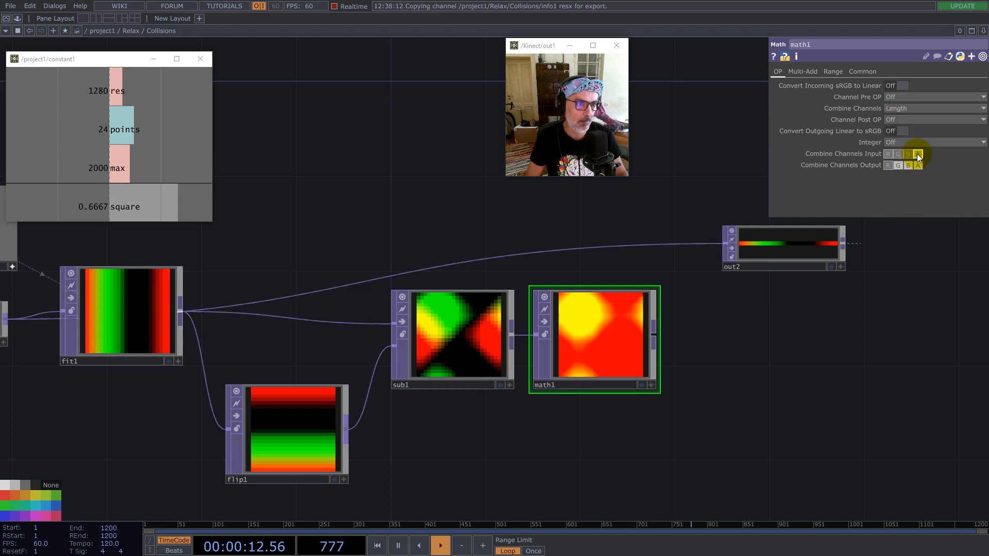
left_click(919, 155)
- Set math1's pixel format to 32-bit float (Mono) and move out2 farther away from the chain
left_click(863, 72)
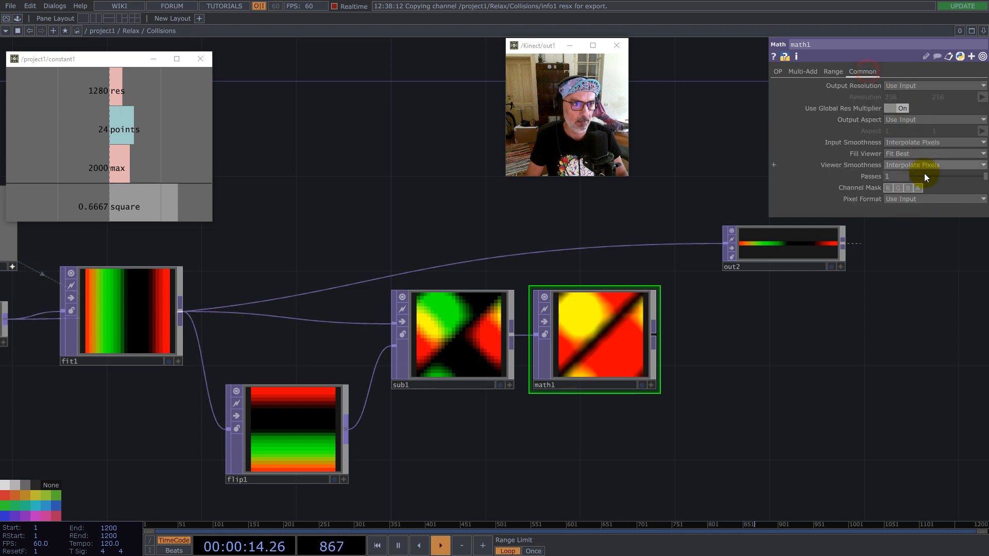
left_click(920, 199)
left_click(919, 344)
scroll(594, 418, "down", 1)
scroll(594, 418, "down", 1)
left_click_drag(672, 333, 840, 287)
- Select fit1, flip1, sub1 and math1 together and set their input smoothness and viewer smoothness to Nearest Pixel
left_click(611, 393)
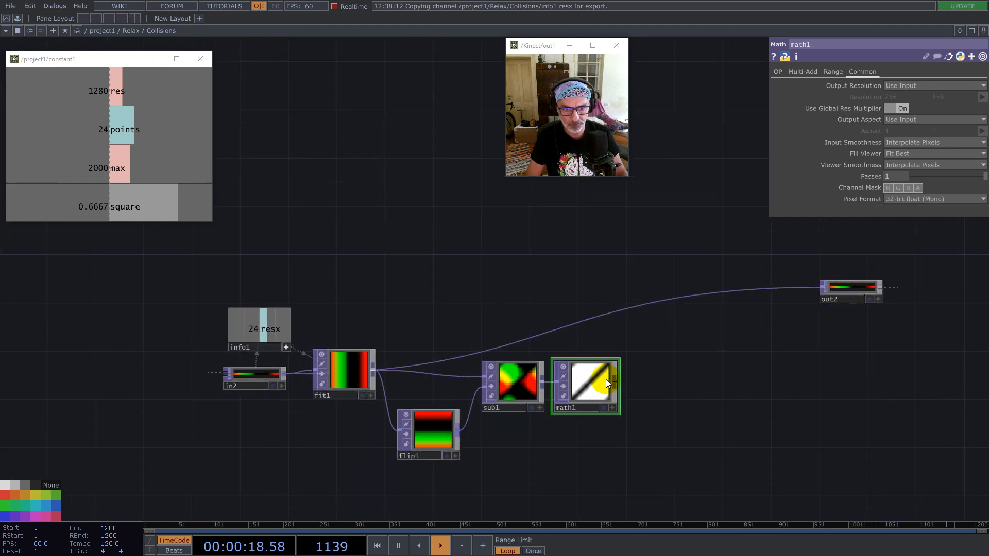
left_click_drag(713, 470, 353, 328)
left_click(843, 114)
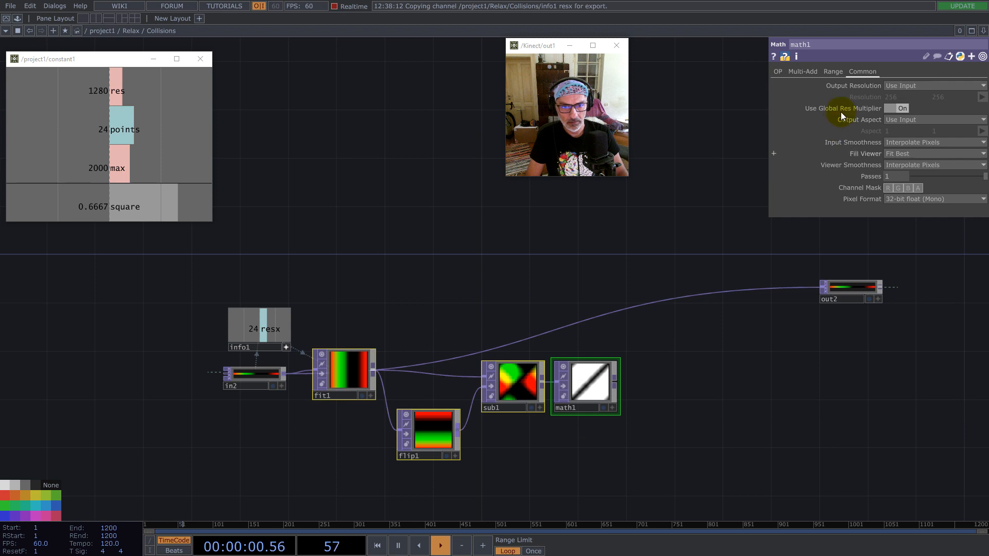
left_click(909, 143)
left_click(920, 155)
left_click(922, 166)
left_click(920, 176)
scroll(575, 394, "up", 3)
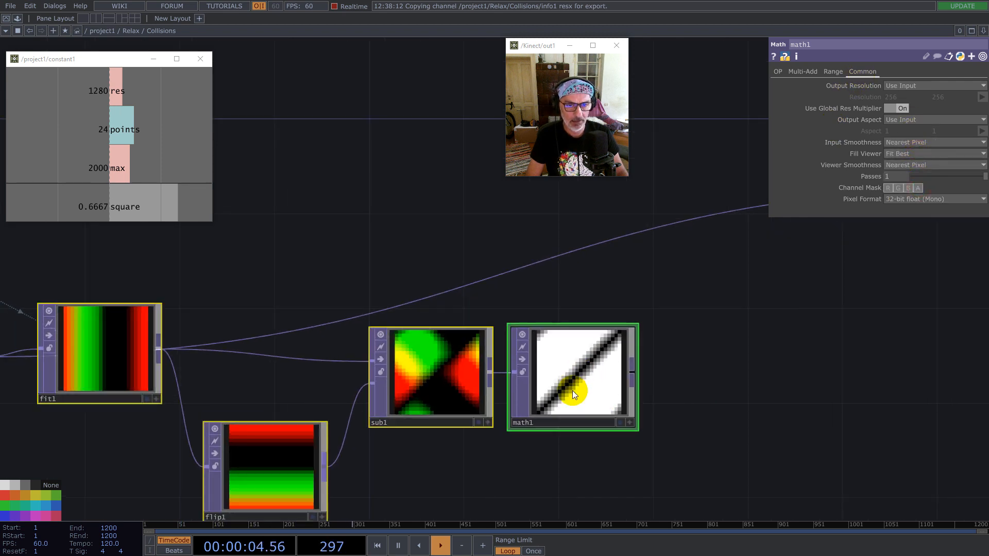
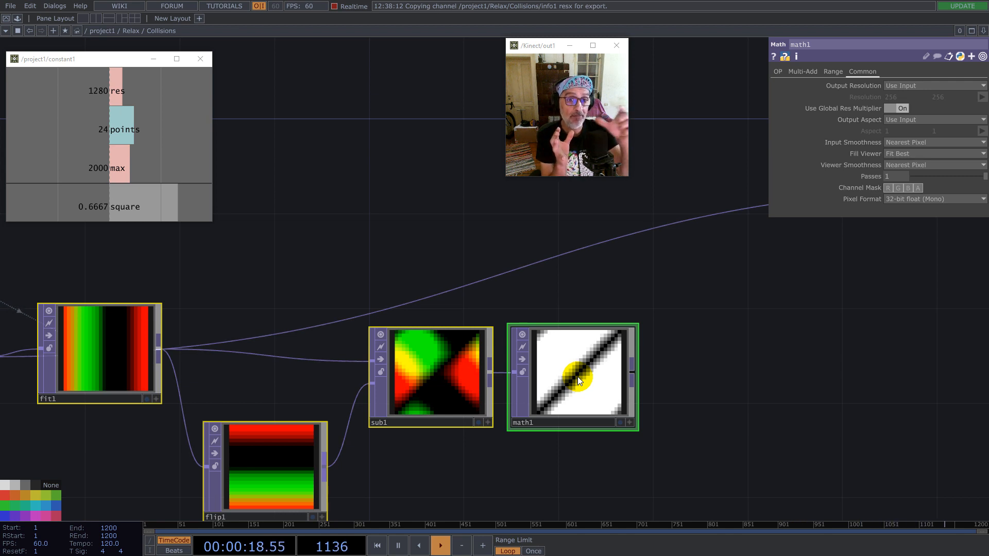
- Split the network view into two side-by-side panes and open project1's Average component in the second one
left_click(983, 32)
left_click(926, 54)
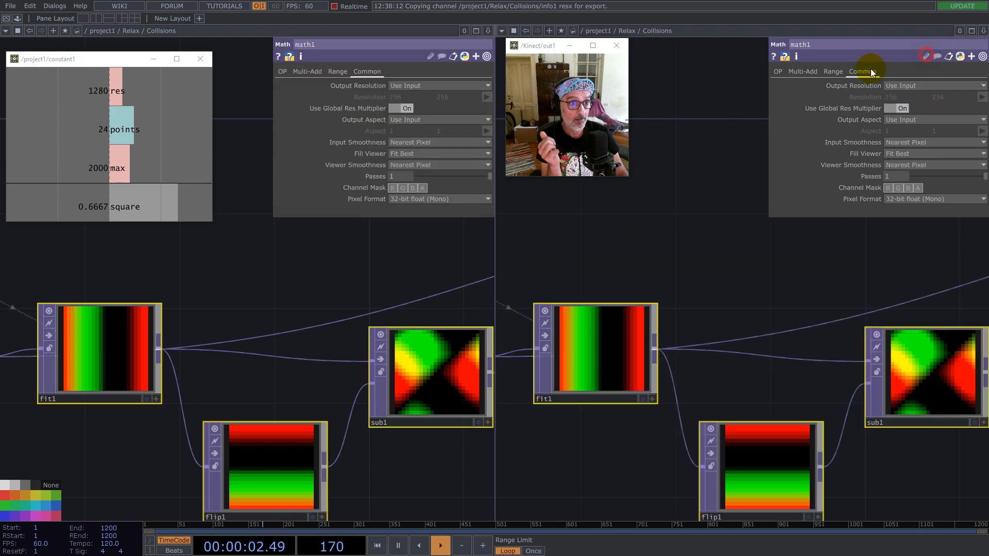
scroll(687, 297, "down", 10)
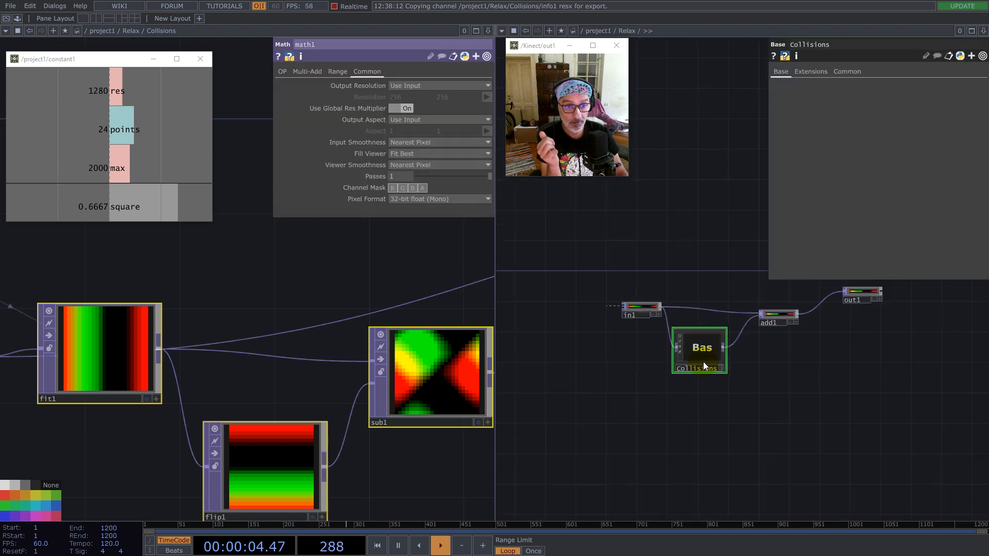
scroll(702, 367, "down", 8)
left_click(634, 402)
double_click(633, 402)
scroll(719, 267, "up", 5)
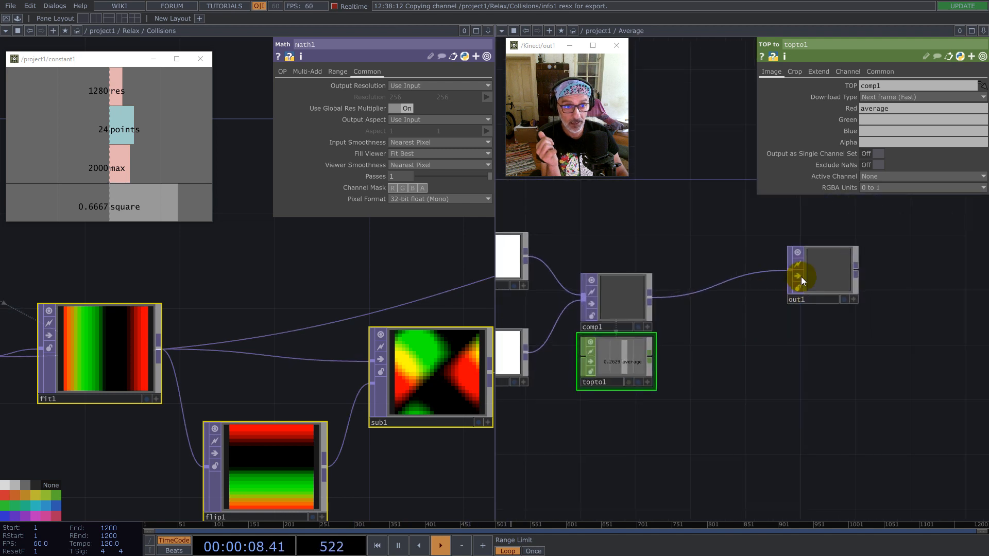
- Add a Select TOP in Collisions that references /project1/Average/out1 and place it above sub1 and math1
scroll(199, 346, "down", 4)
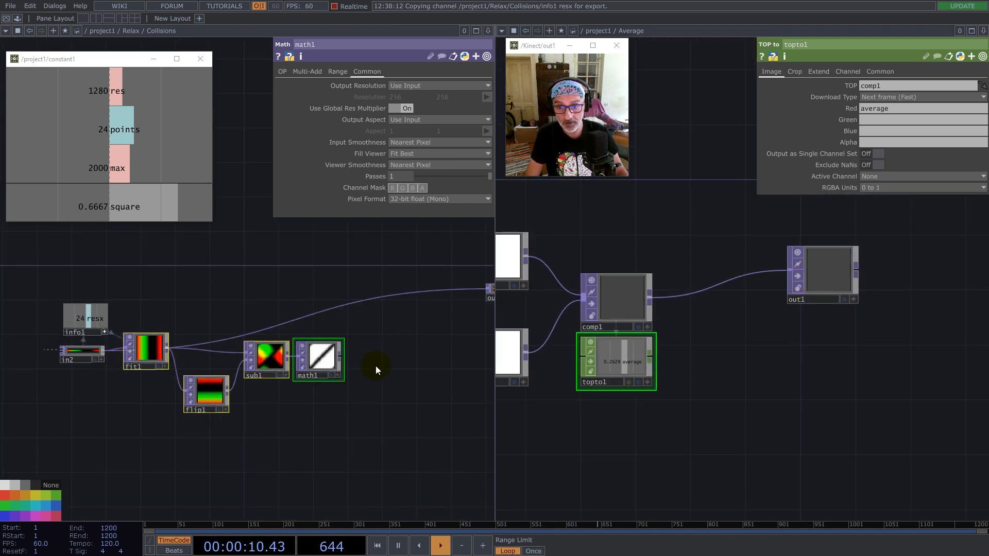
key("Tab")
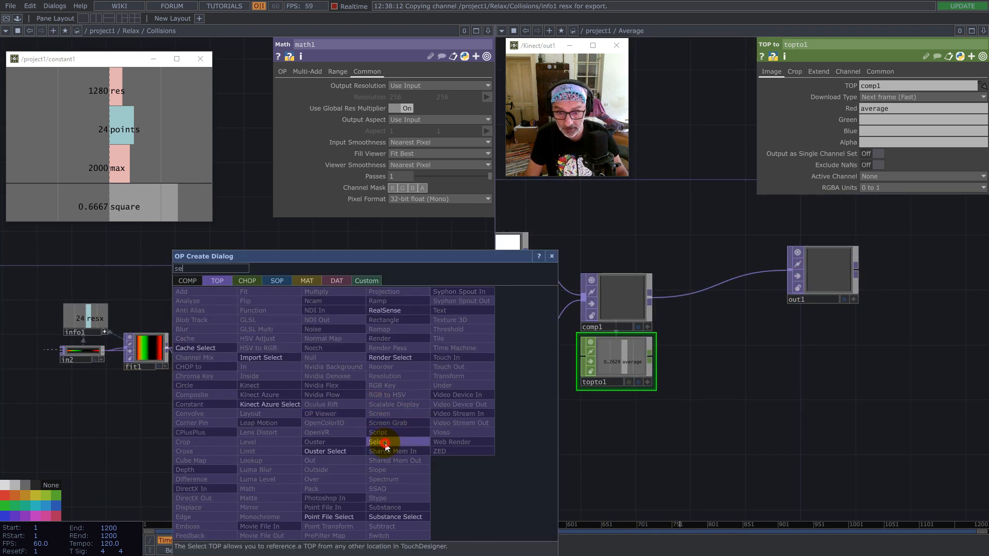
left_click(387, 442)
left_click(344, 417)
left_click_drag(826, 267, 390, 87)
left_click_drag(342, 407, 295, 311)
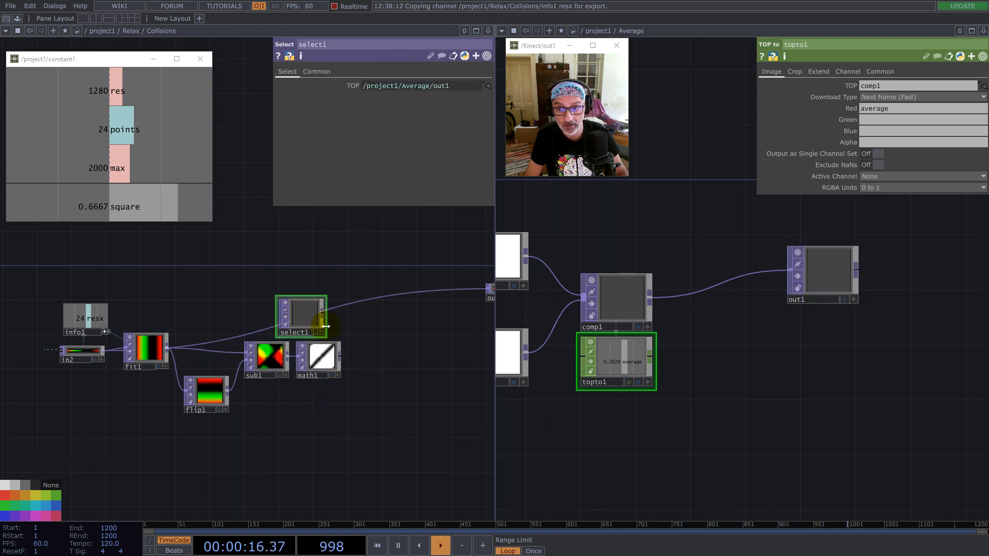
scroll(373, 342, "up", 6)
scroll(373, 342, "down", 6)
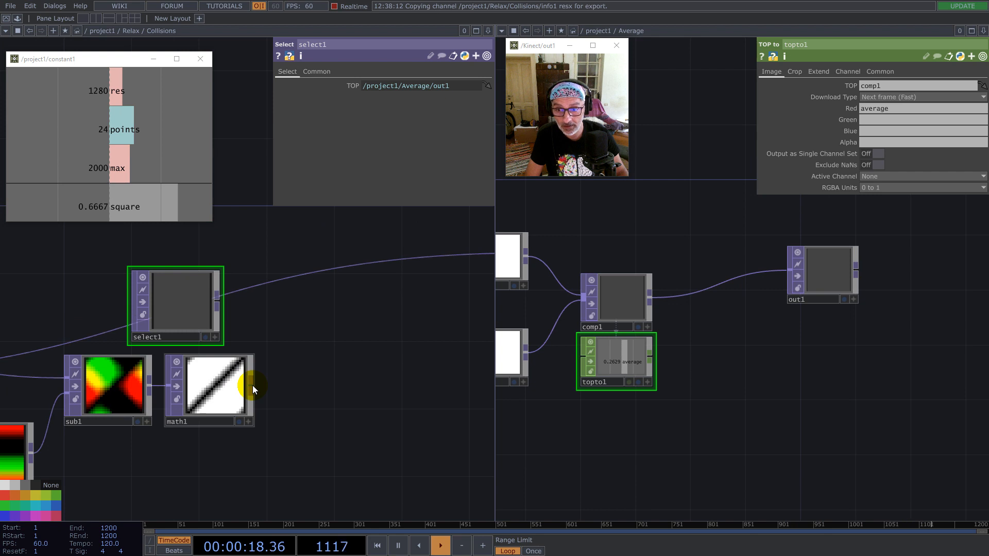
- Add a Subtract TOP after math1, connect select1 as its second input, and line up select1 above math1
key("Tab")
type("su")
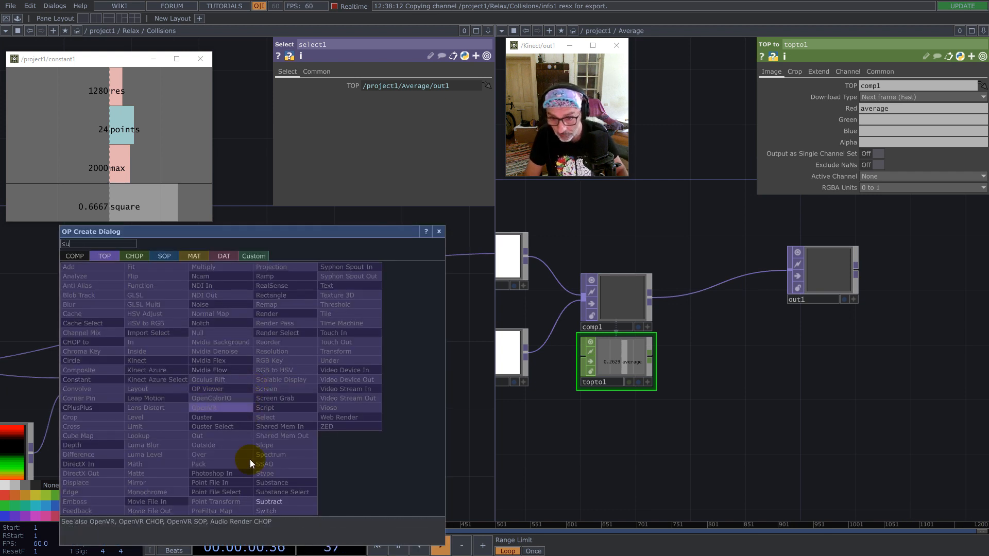
left_click(273, 502)
left_click(340, 319)
left_click_drag(220, 304, 303, 342)
left_click_drag(189, 317, 223, 301)
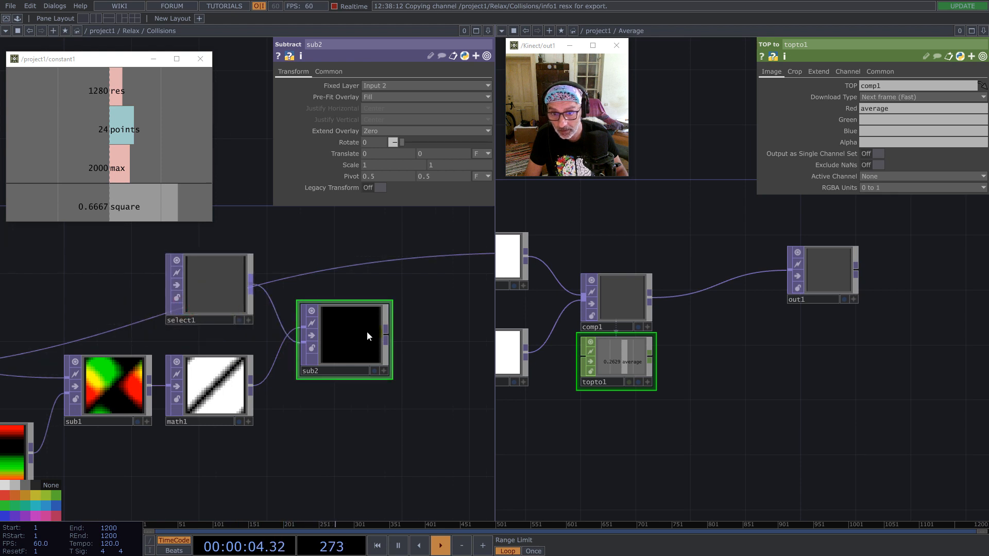
- Set sub2's Fixed Layer to Input 1
left_click(368, 85)
left_click(376, 97)
left_click_drag(425, 394, 304, 441)
left_click(283, 380)
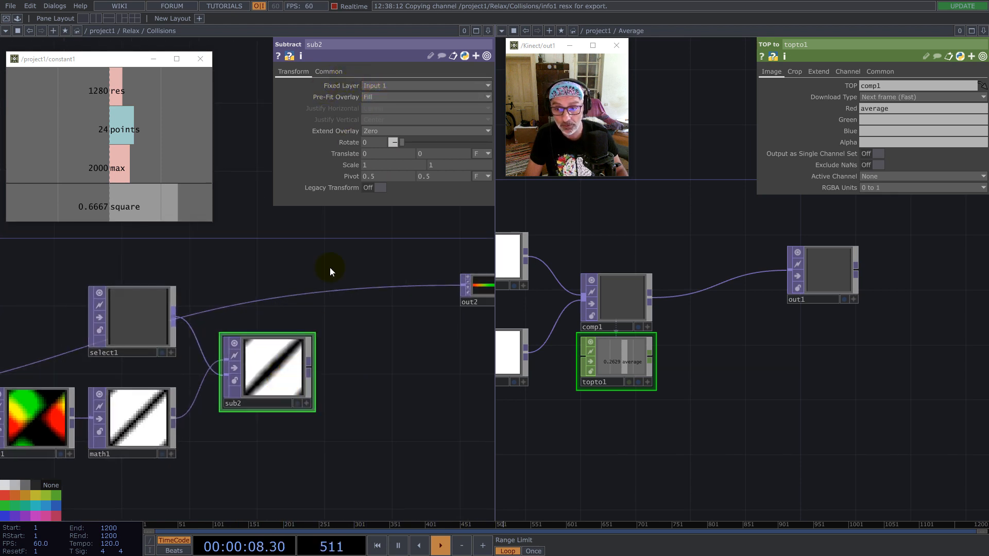
- Set sub2's input smoothness and viewer smoothness to Nearest Pixel
left_click(329, 72)
left_click(401, 142)
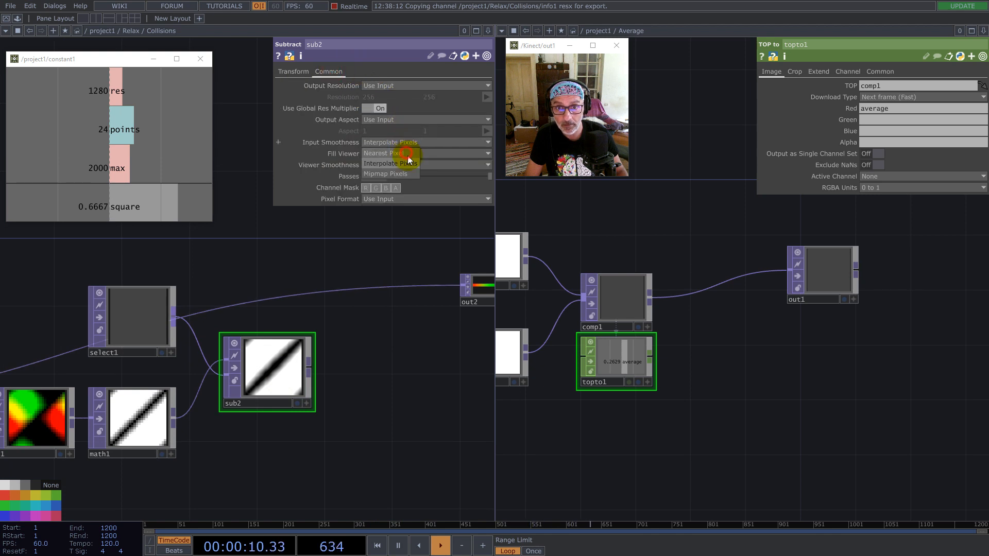
left_click(408, 153)
left_click(411, 165)
left_click(412, 186)
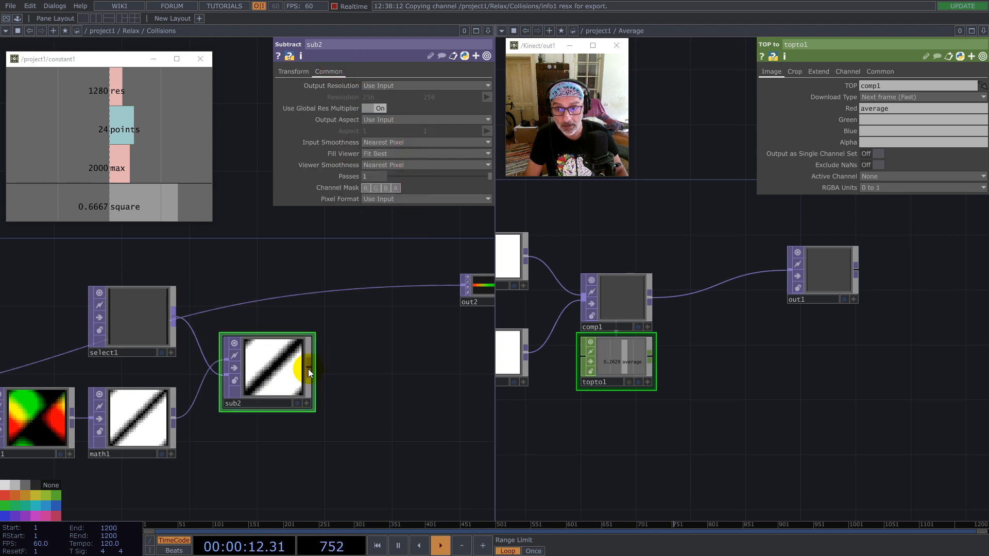
- Add a Math TOP after sub2 with Integer set to Ceiling, and move out2 clear of it
right_click(308, 369)
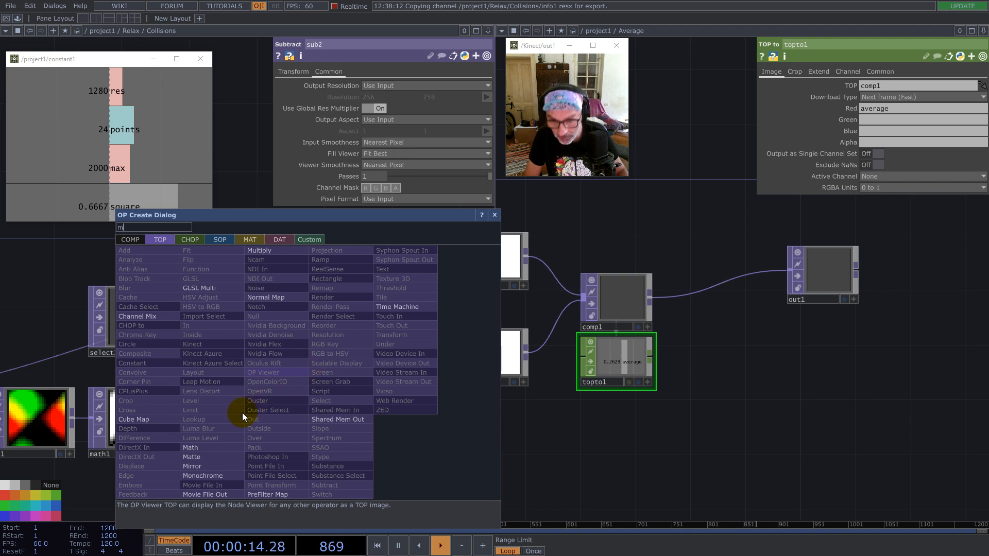
left_click(203, 446)
left_click(386, 373)
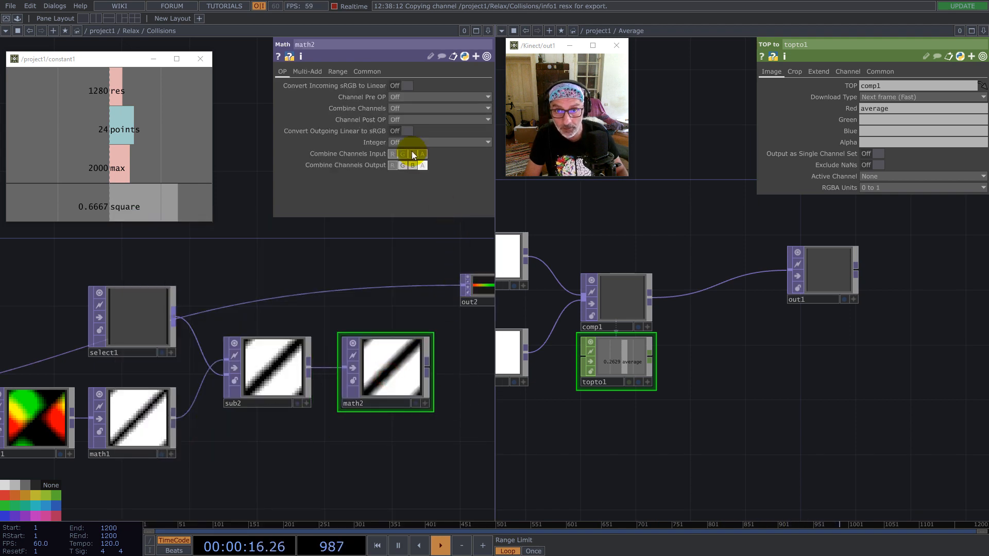
left_click(420, 144)
left_click(408, 165)
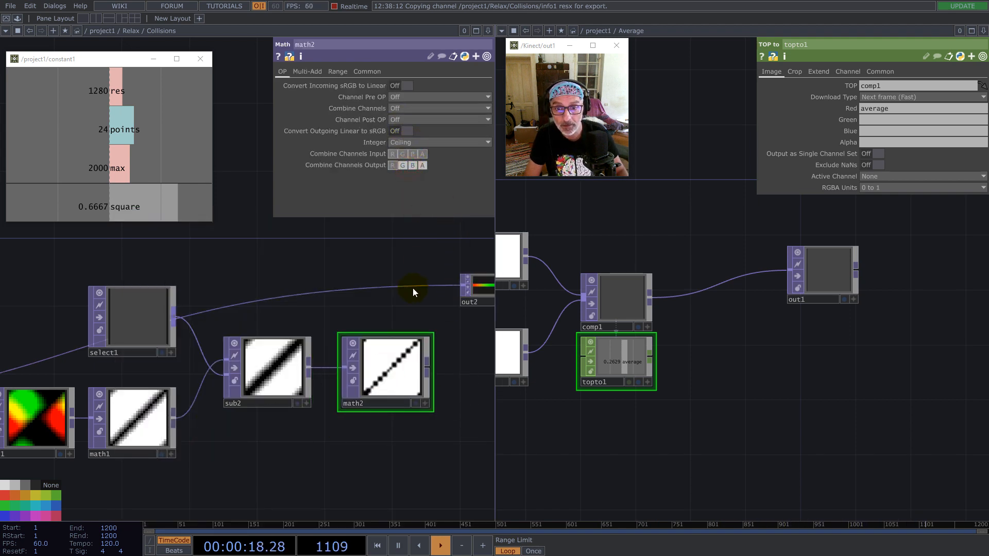
left_click_drag(402, 303, 299, 325)
left_click_drag(394, 301, 432, 244)
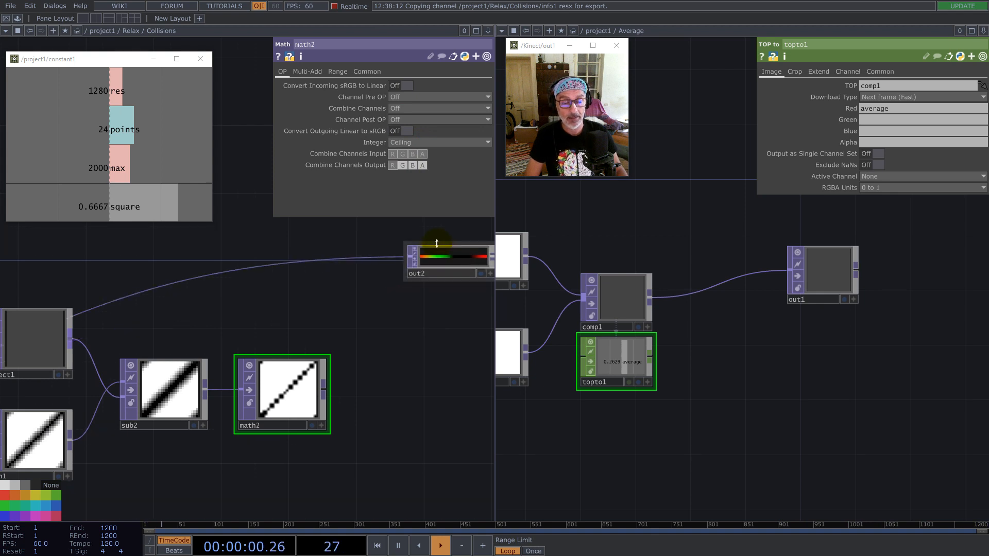
- Set math2's input smoothness and viewer smoothness to Nearest Pixel
scroll(282, 400, "up", 3)
left_click(294, 377)
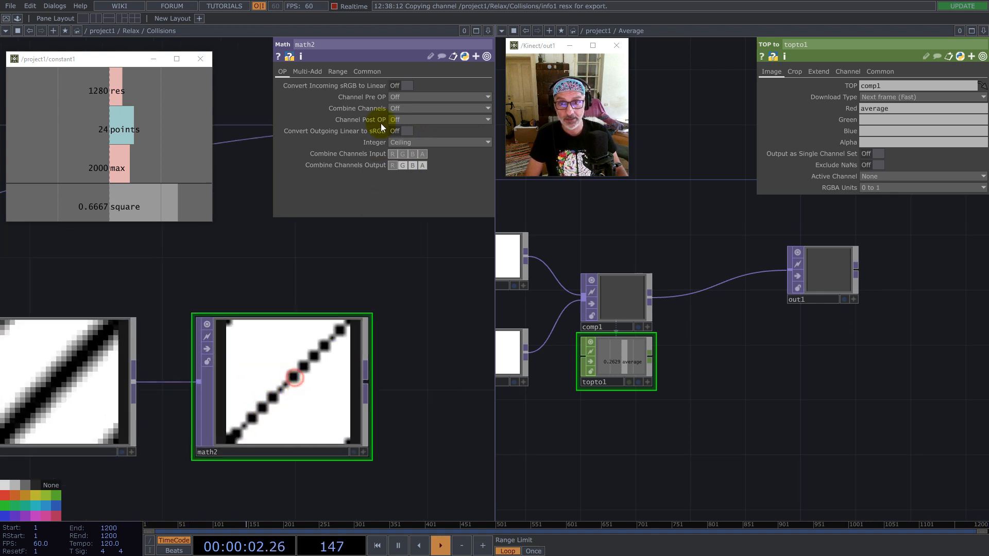
left_click(372, 72)
left_click(418, 164)
left_click(419, 178)
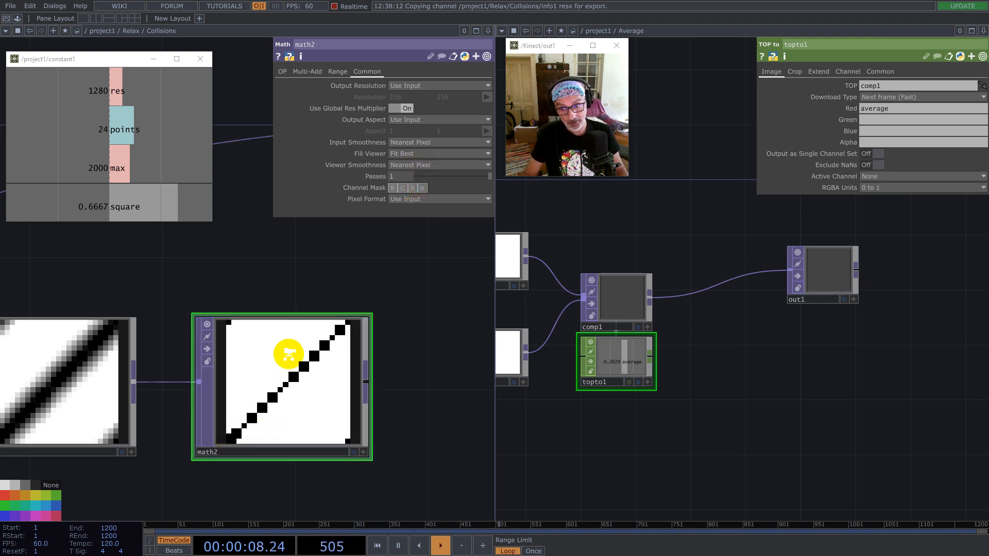
- Add a Rectangle TOP fed by math2 and place it below and beyond math2
scroll(283, 350, "down", 5)
right_click(317, 360)
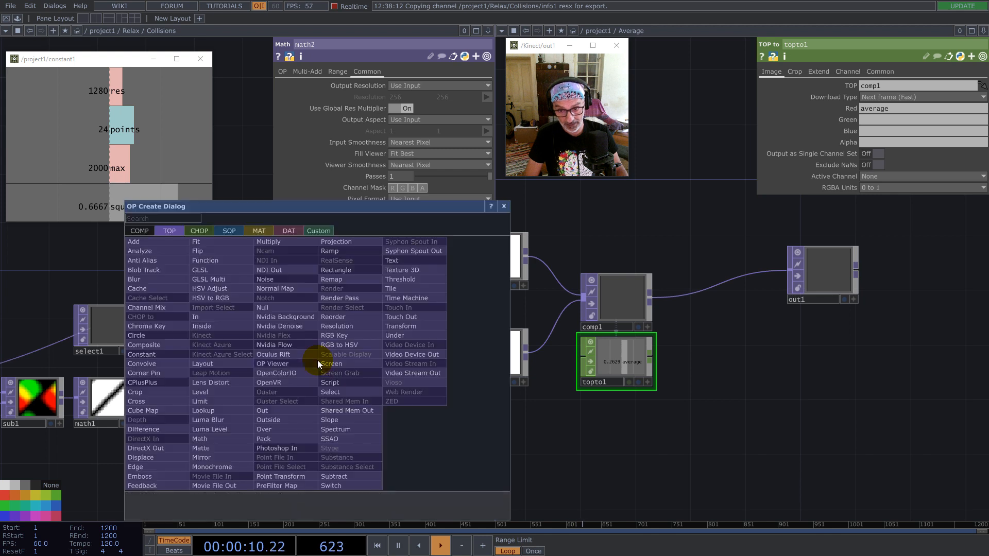
type("tr")
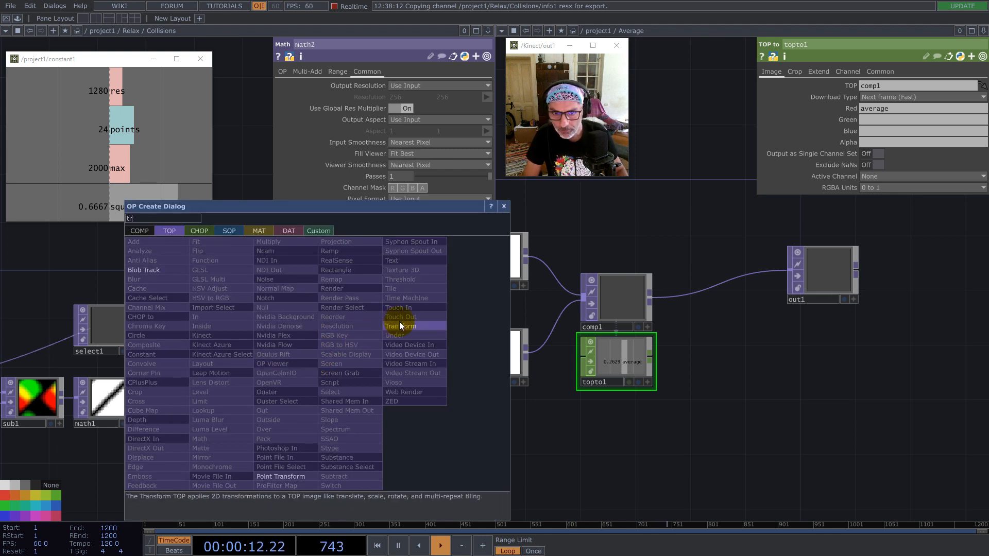
left_click(154, 218)
type("r")
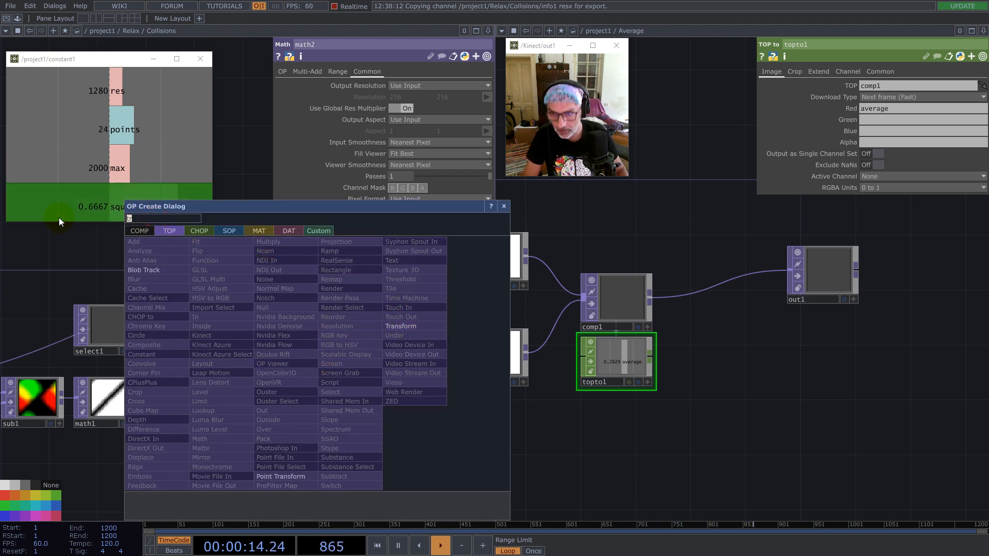
key("BackSpace")
key("BackSpace")
type("re")
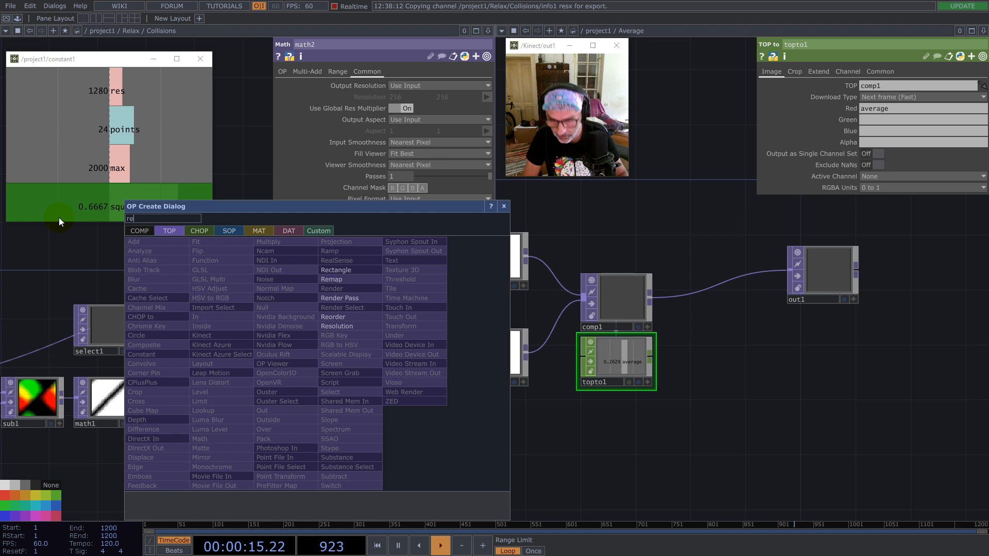
left_click(341, 269)
left_click(372, 420)
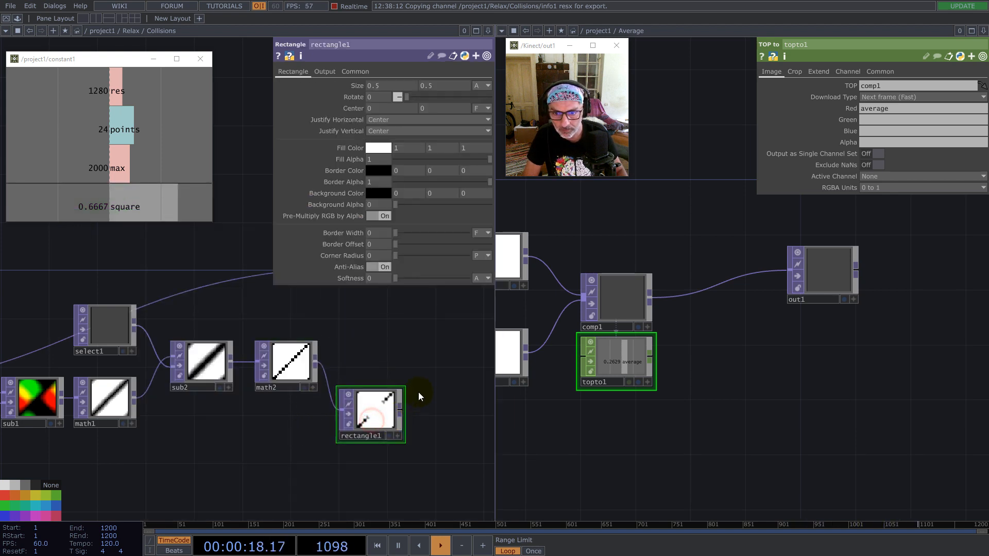
- Set rectangle1's size units to pixels and its Combine with Input option to Set Resolution Only
scroll(418, 391, "up", 3)
left_click(479, 98)
left_click(325, 72)
left_click(422, 86)
left_click(403, 95)
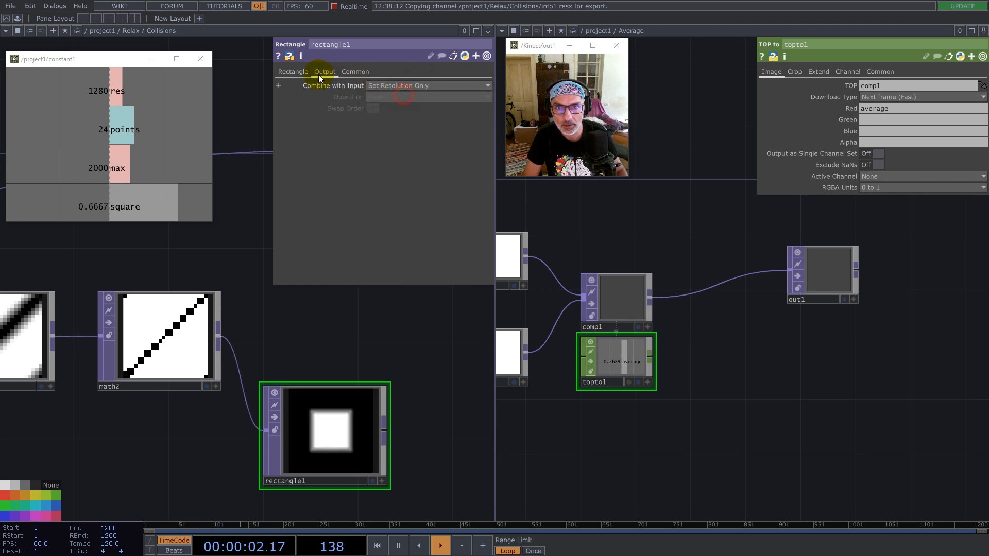
- Set rectangle1's height to 1 pixel and link its width to the resx channel of info1
left_click(293, 72)
scroll(433, 366, "down", 3)
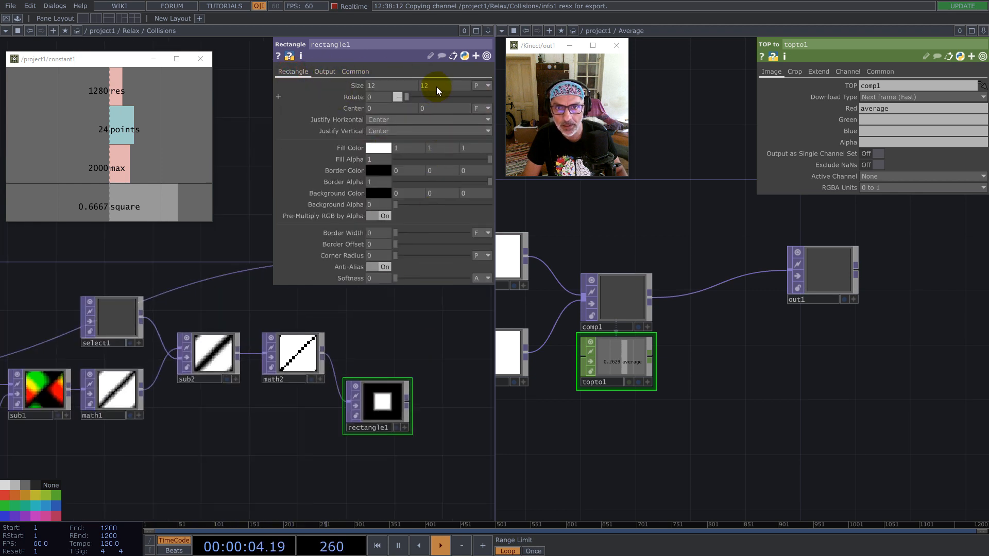
type("1")
left_click_drag(137, 258, 245, 356)
middle_click_drag(245, 356, 127, 388)
scroll(129, 385, "up", 5)
left_click_drag(67, 381, 394, 85)
- Rotate rectangle1 by 45 degrees and turn off its anti-aliasing
left_click(393, 83)
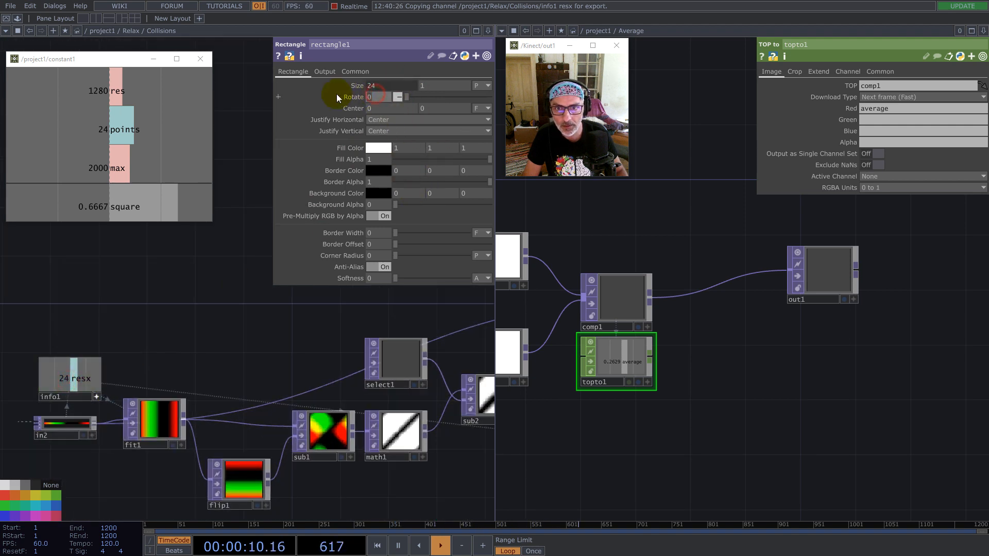
type("45")
key("Return")
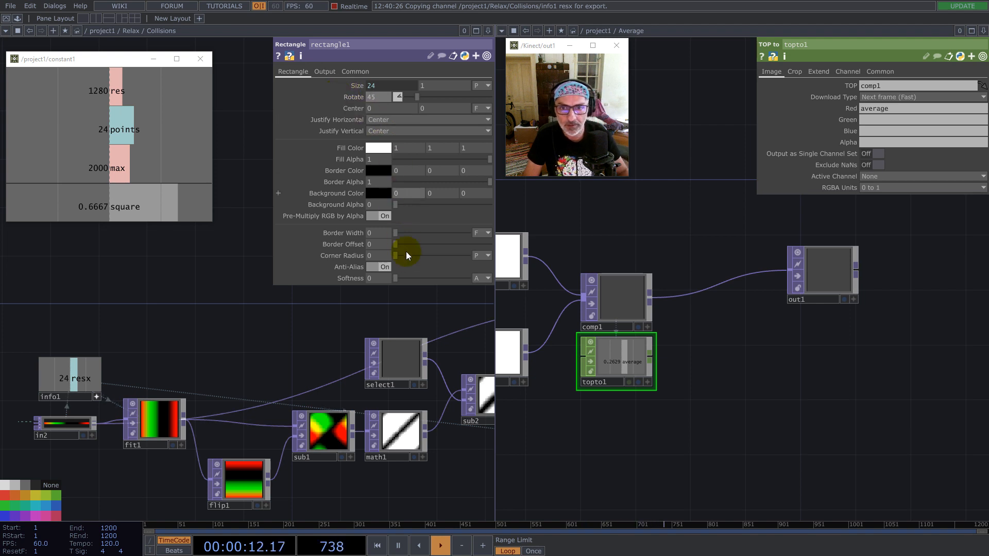
left_click(386, 266)
- Set rectangle1's input smoothness and viewer smoothness to Nearest Pixel
left_click_drag(409, 489, 162, 454)
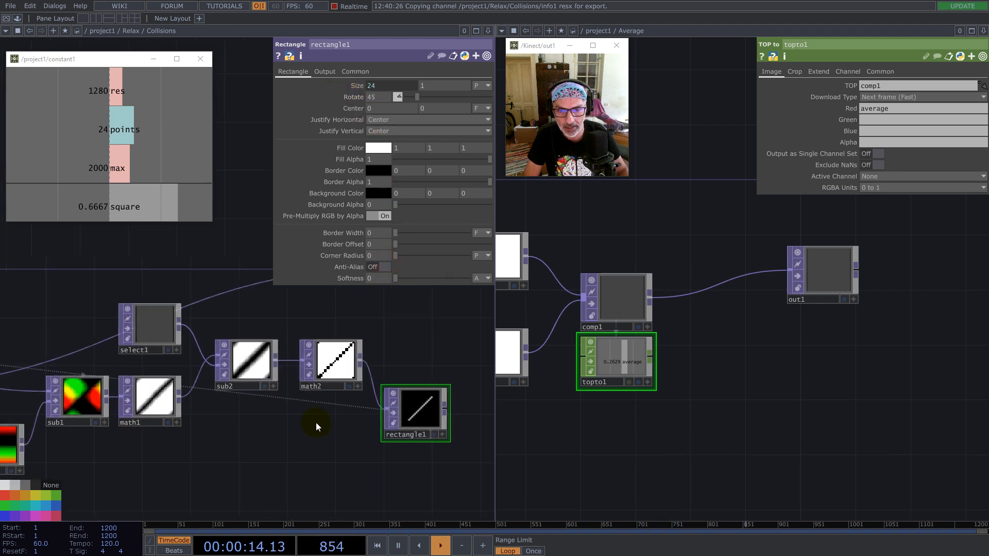
scroll(361, 412, "up", 5)
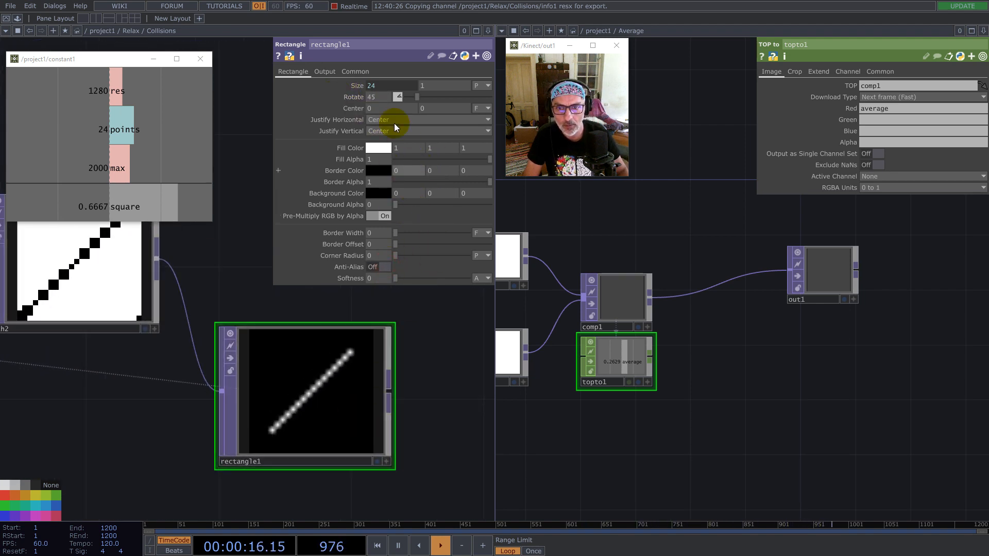
left_click(354, 71)
left_click(400, 143)
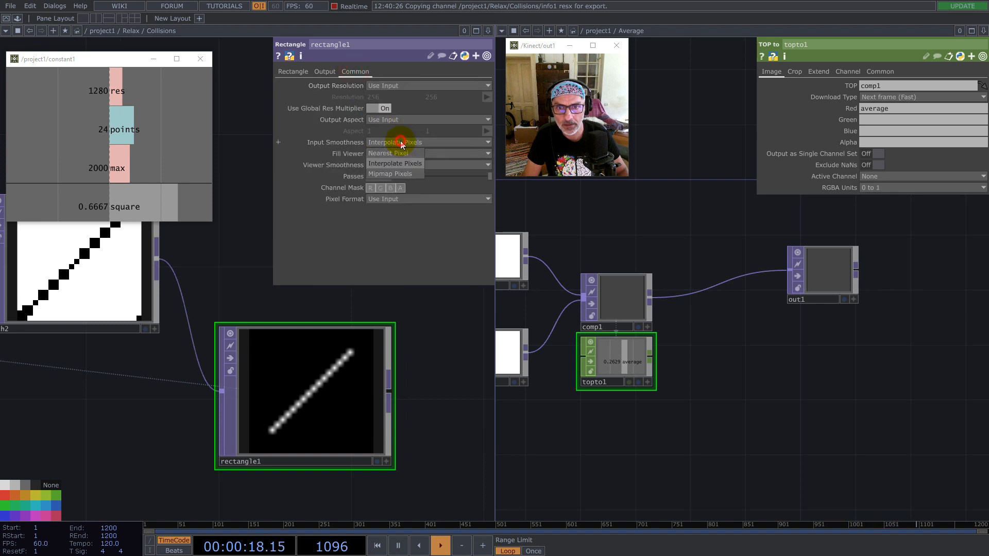
left_click(402, 154)
left_click(403, 165)
left_click(405, 187)
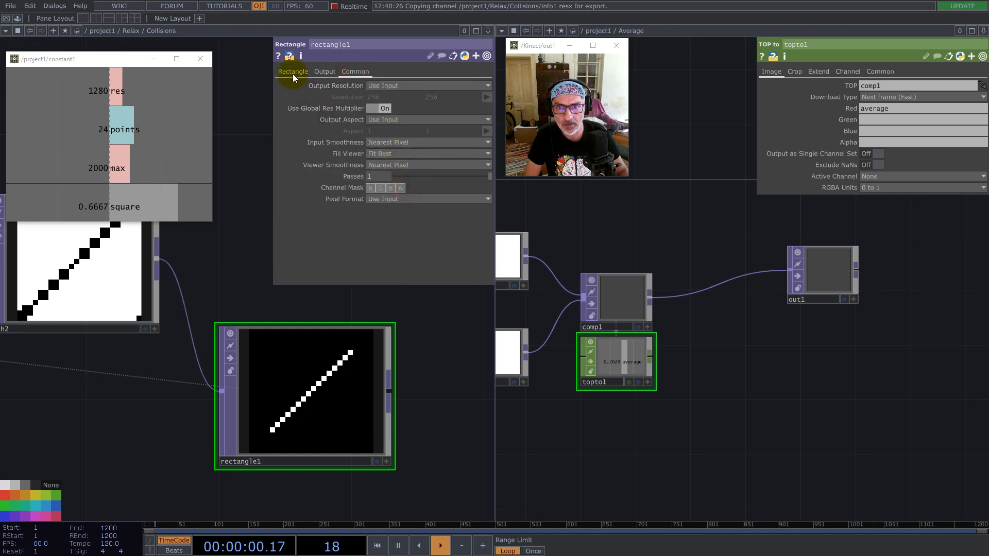
- Give rectangle1 a black fill and a white background with background alpha 1
left_click(293, 73)
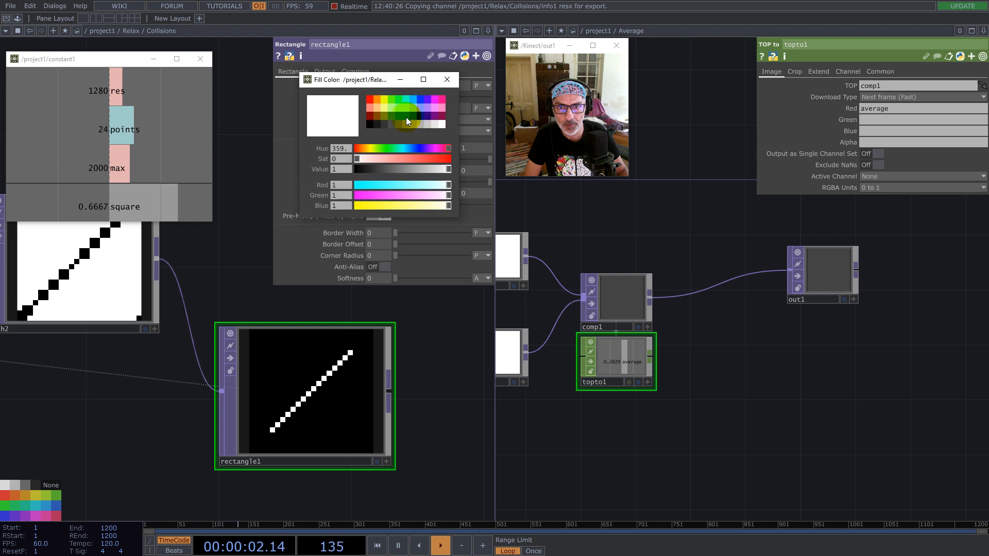
left_click(370, 124)
left_click(446, 81)
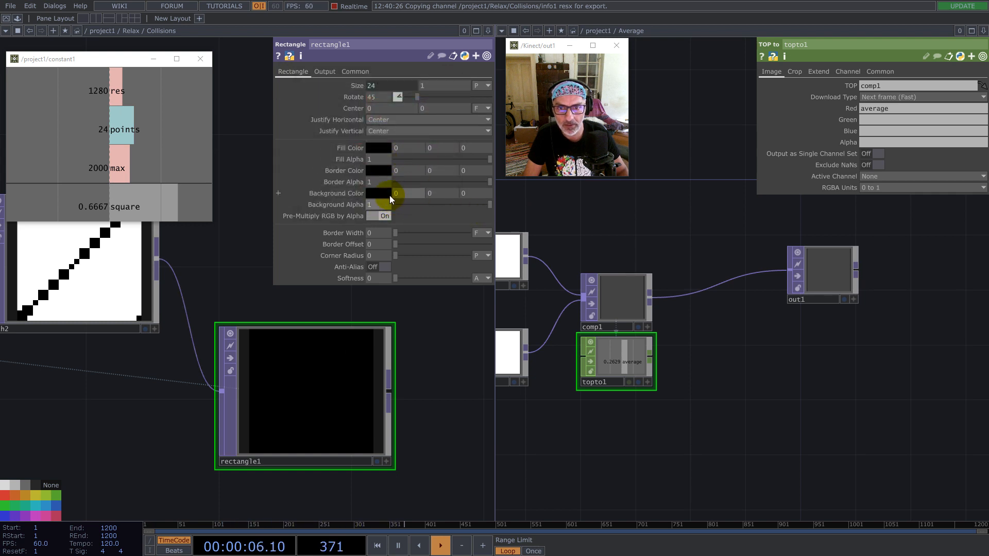
left_click(375, 193)
left_click(445, 125)
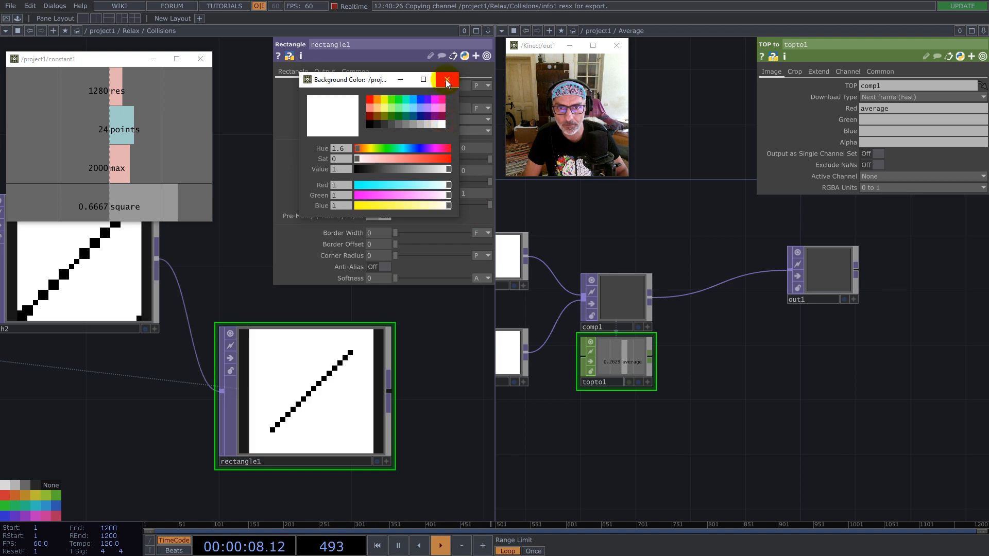
left_click(446, 79)
- Extend rectangle1's diagonal by changing its width expression to op('info1')['resx']*2
left_click(361, 86)
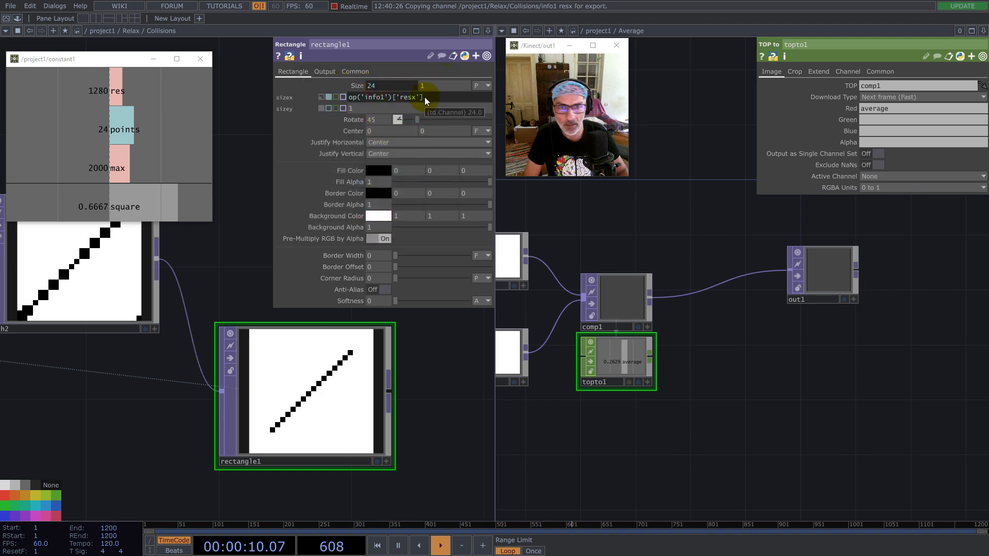
type("*")
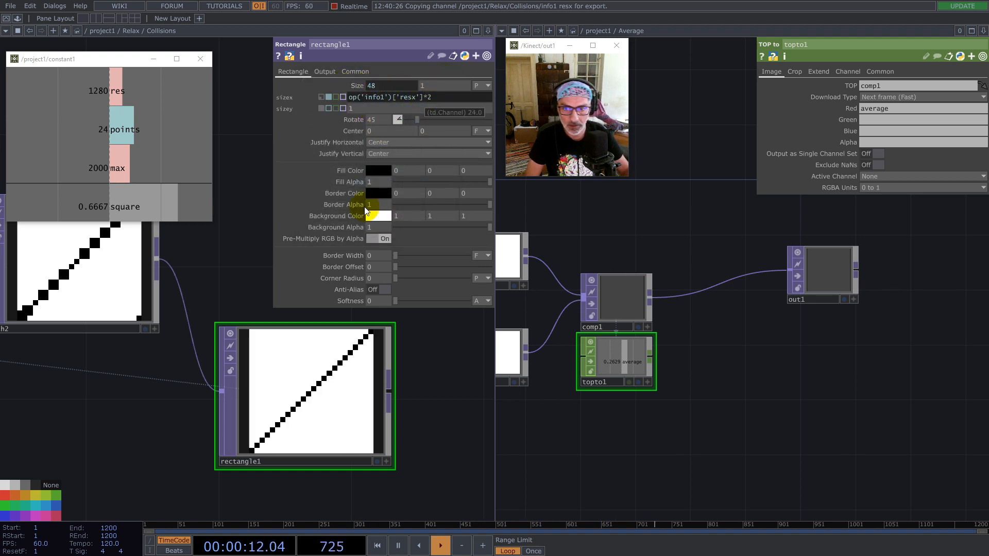
scroll(267, 480, "down", 3)
left_click_drag(281, 452, 296, 452)
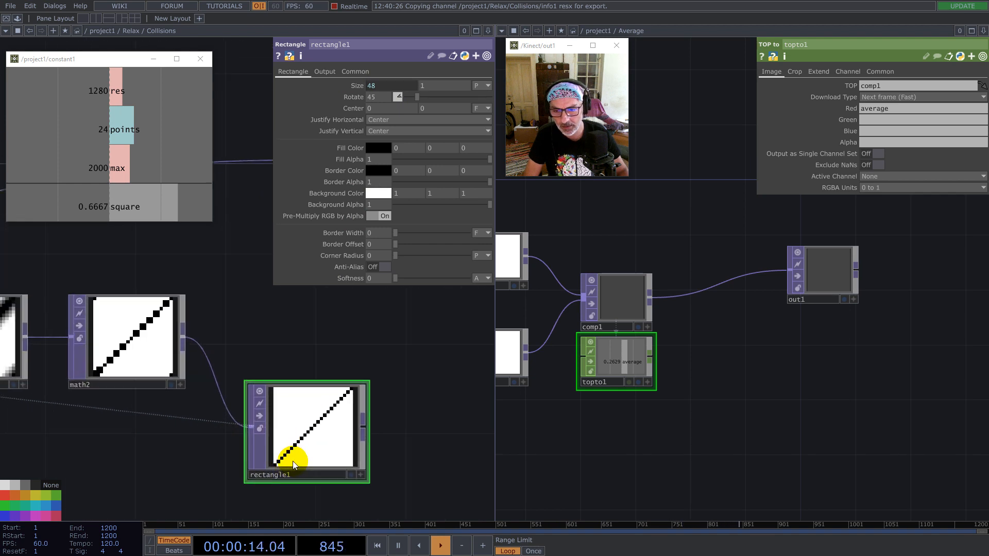
scroll(304, 448, "up", 3)
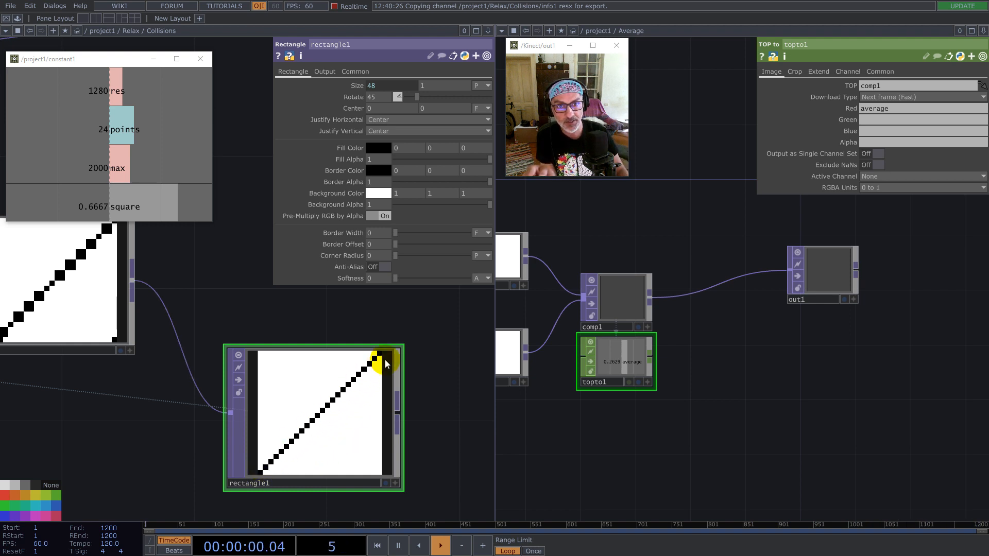
- Branch a Level TOP off math2 above rectangle1, with Clamp Input set to Clamp [0-1] and Invert set to 1
scroll(380, 359, "down", 5)
scroll(199, 318, "up", 3)
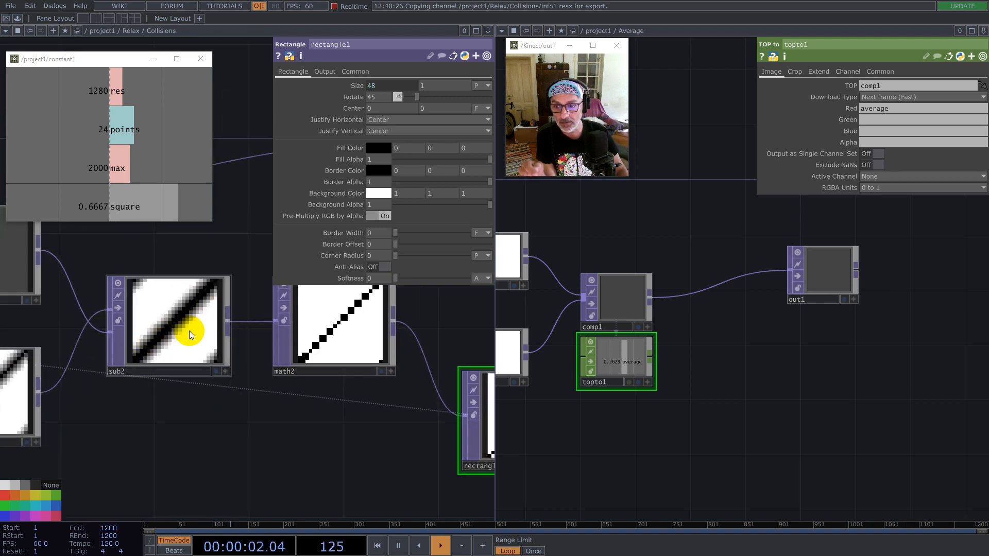
scroll(298, 335, "down", 3)
scroll(336, 335, "up", 2)
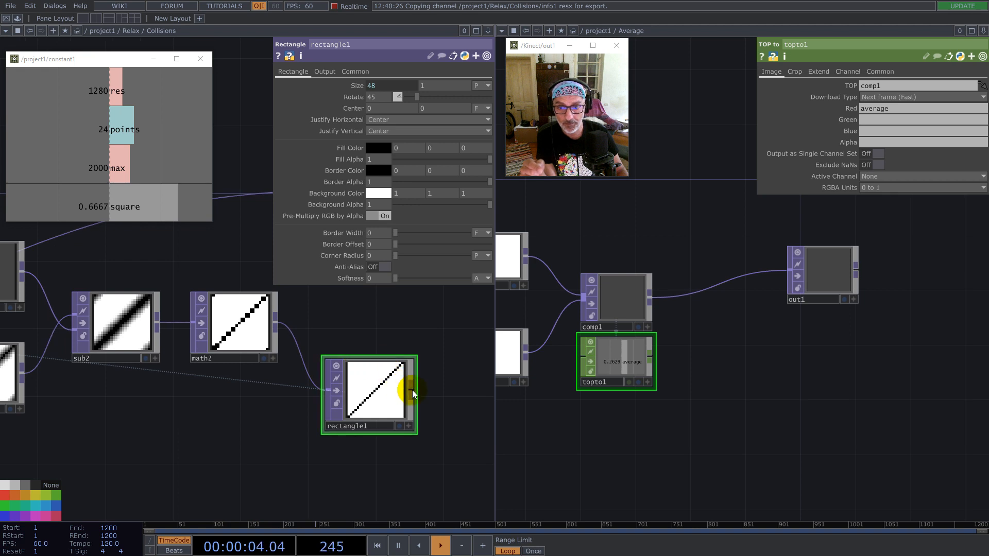
left_click_drag(381, 408, 363, 426)
right_click(277, 325)
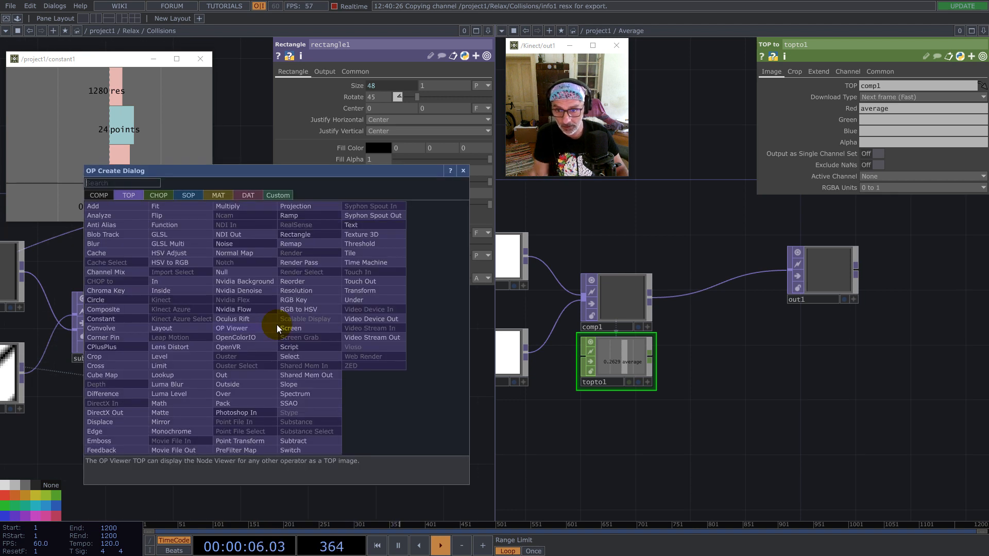
type("le")
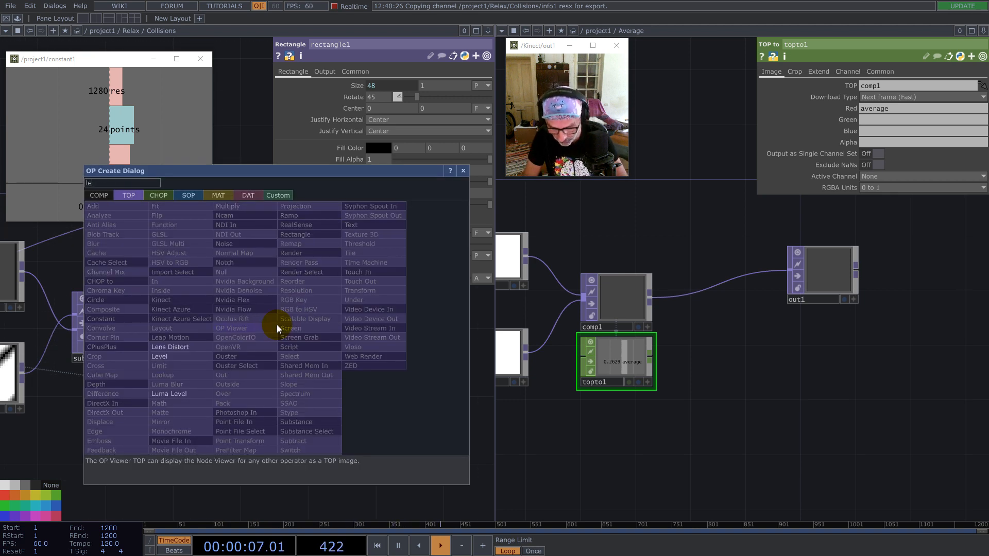
left_click(162, 356)
left_click(350, 312)
left_click(385, 93)
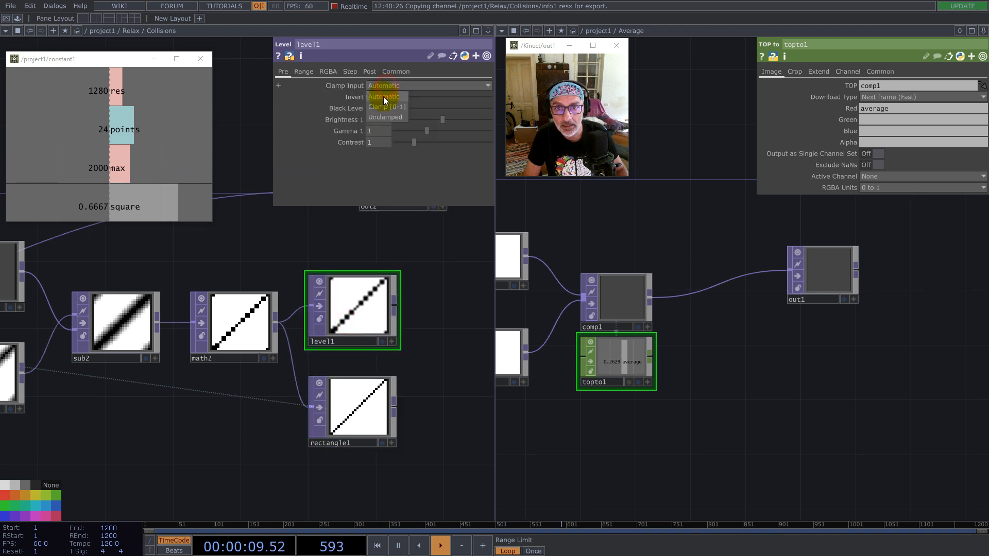
left_click_drag(394, 97, 577, 109)
- Add a Multiply TOP after level1 and connect rectangle1 to it as the second input
right_click(395, 406)
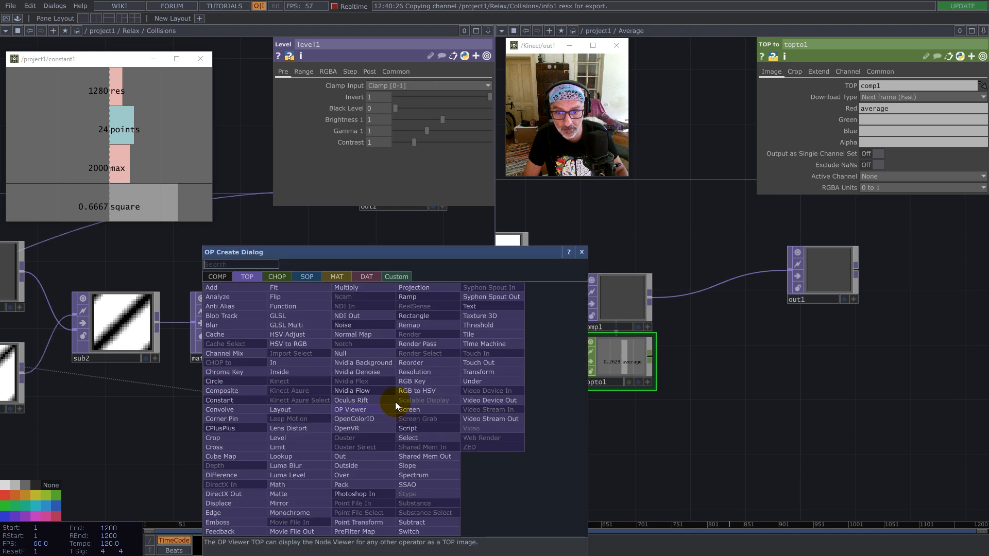
left_click(360, 288)
left_click(472, 291)
left_click_drag(396, 305, 429, 297)
left_click_drag(436, 364, 339, 411)
left_click_drag(331, 349, 348, 367)
right_click_drag(137, 292, 409, 410)
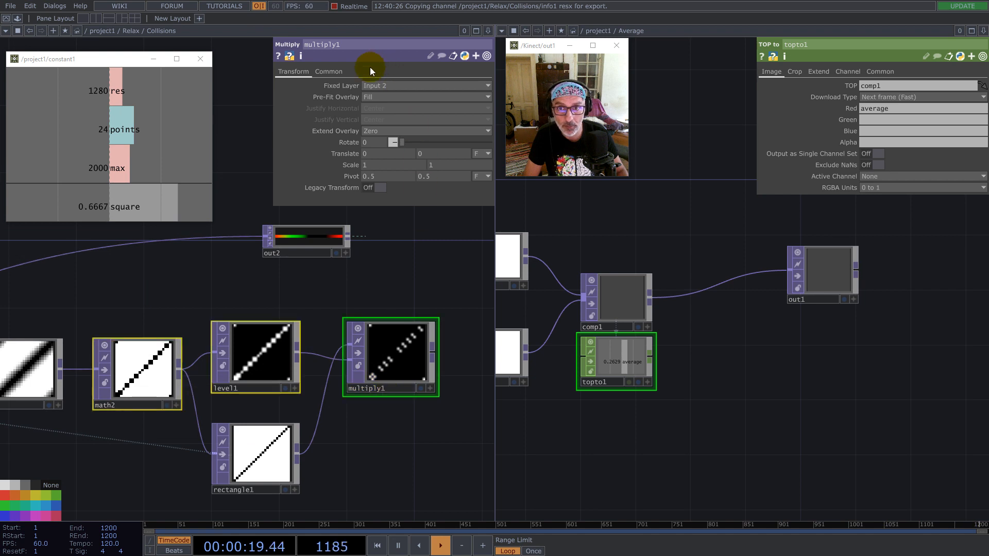
- Set the viewer smoothness of the selected math2, level1 and multiply1 nodes to Nearest Pixel
left_click(330, 72)
left_click(406, 164)
left_click(411, 186)
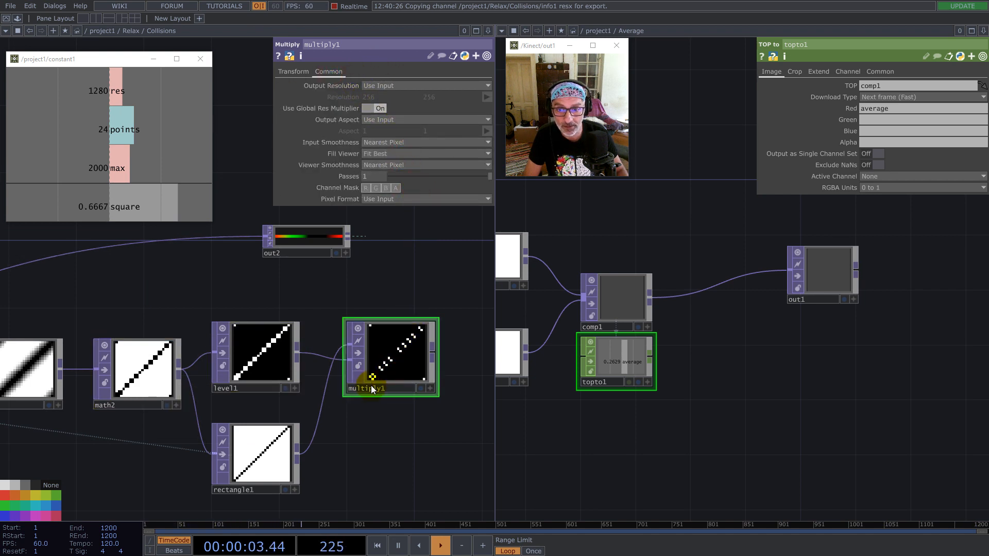
- Examine the individual pixels of multiply1's output, including those in its lower and upper corners
scroll(356, 398, "up", 5)
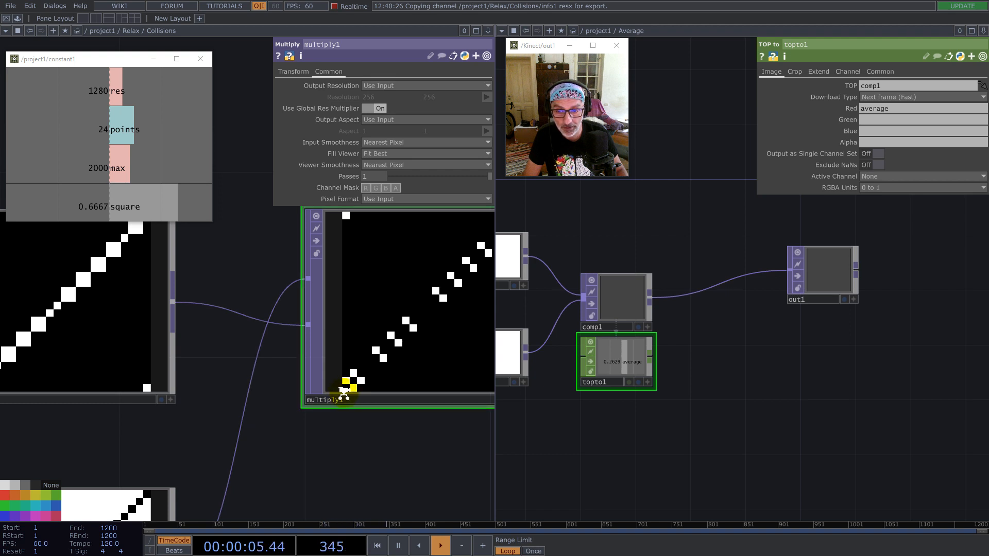
scroll(344, 388, "up", 3)
scroll(329, 399, "down", 2)
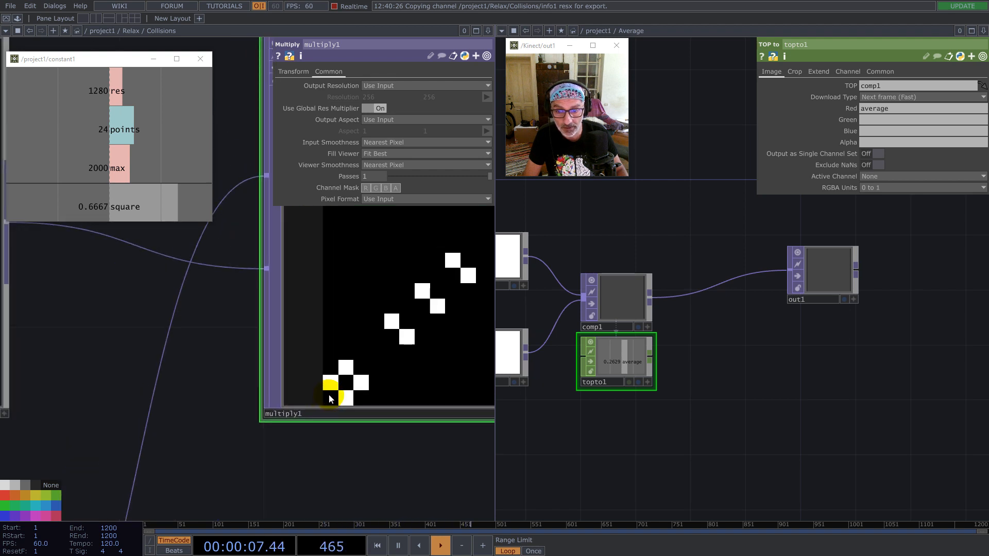
scroll(327, 396, "down", 3)
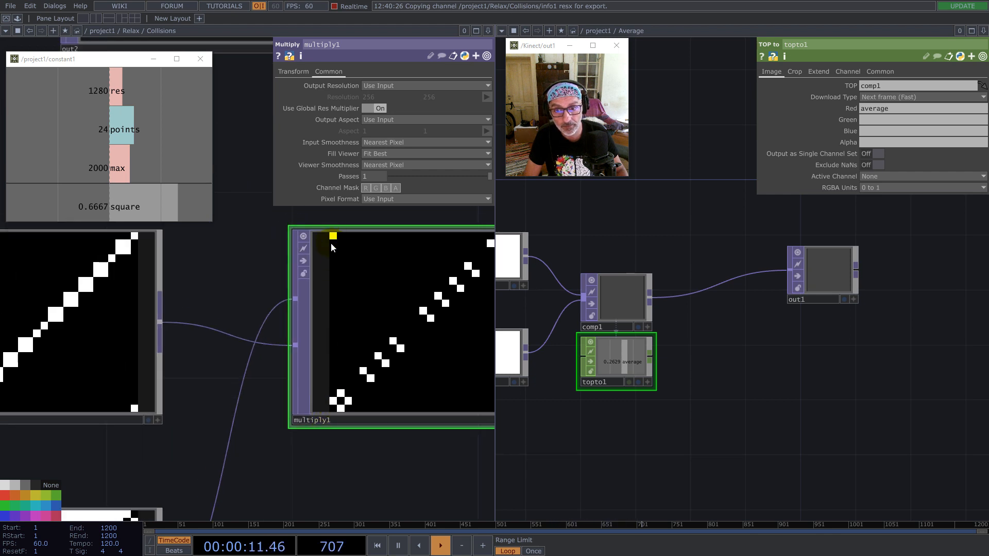
scroll(335, 396, "up", 3)
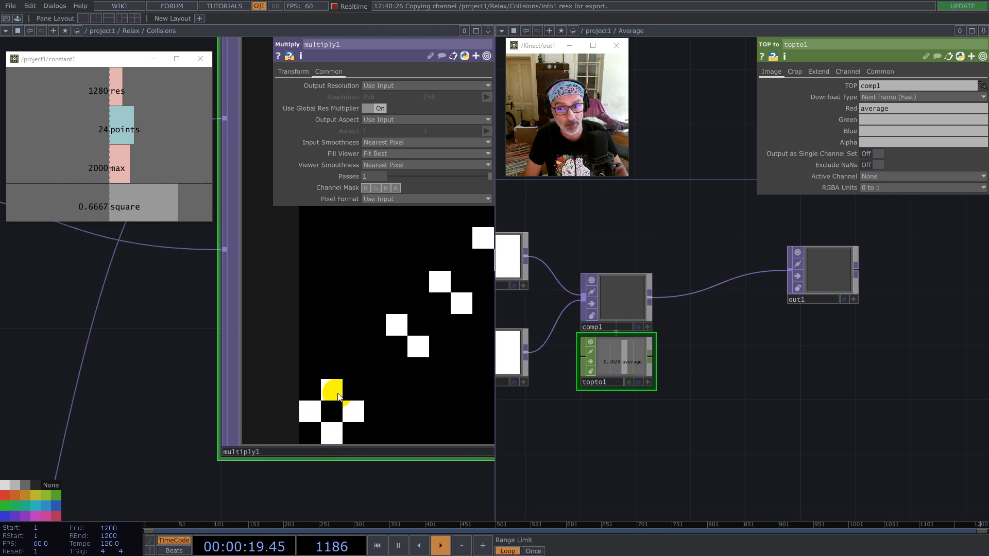
scroll(334, 398, "down", 10)
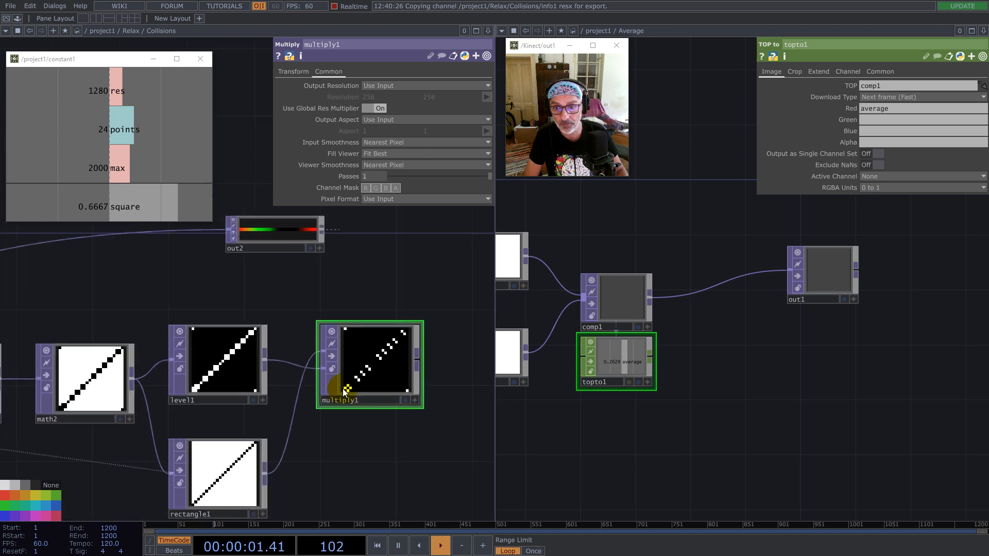
- Rearrange the level1, rectangle1 and multiply1 nodes with more spacing at the end of the chain
left_click_drag(234, 373, 251, 375)
left_click_drag(346, 371, 398, 383)
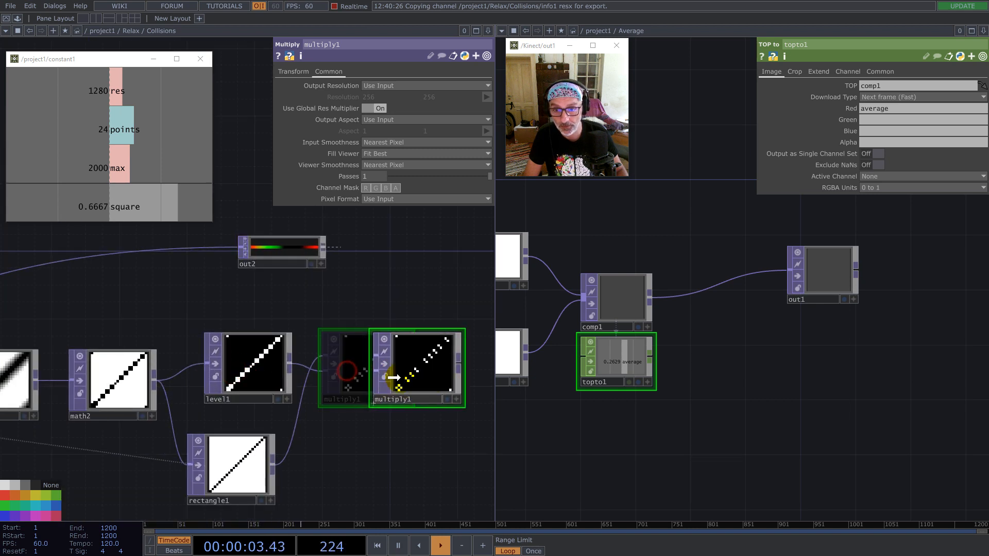
left_click_drag(250, 372, 266, 394)
left_click_drag(228, 468, 262, 484)
left_click_drag(402, 370, 448, 418)
- Review the Collisions node chain from in2 and fit1 through to multiply1 and out2
scroll(206, 397, "down", 3)
left_click_drag(240, 320, 412, 312)
left_click_drag(159, 298, 332, 292)
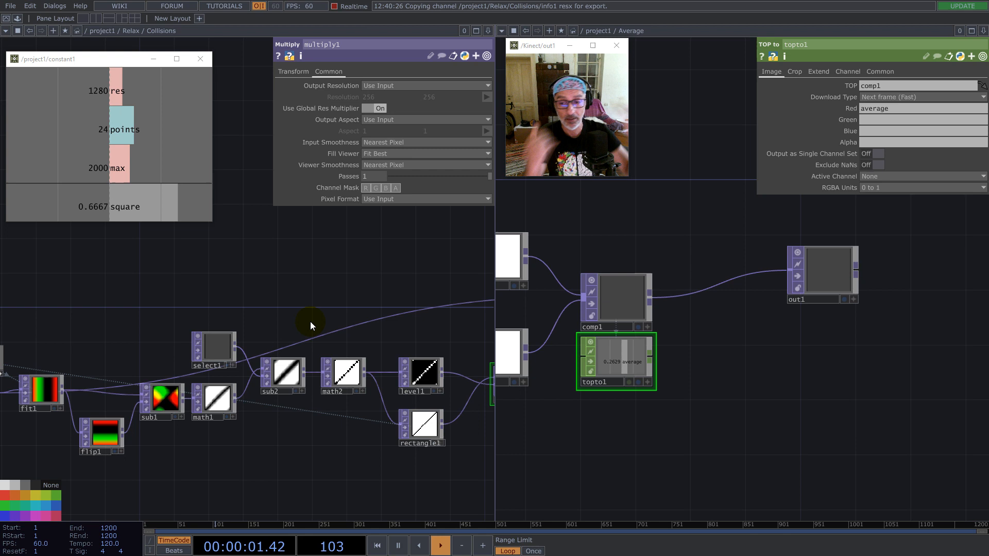
left_click_drag(329, 295, 309, 298)
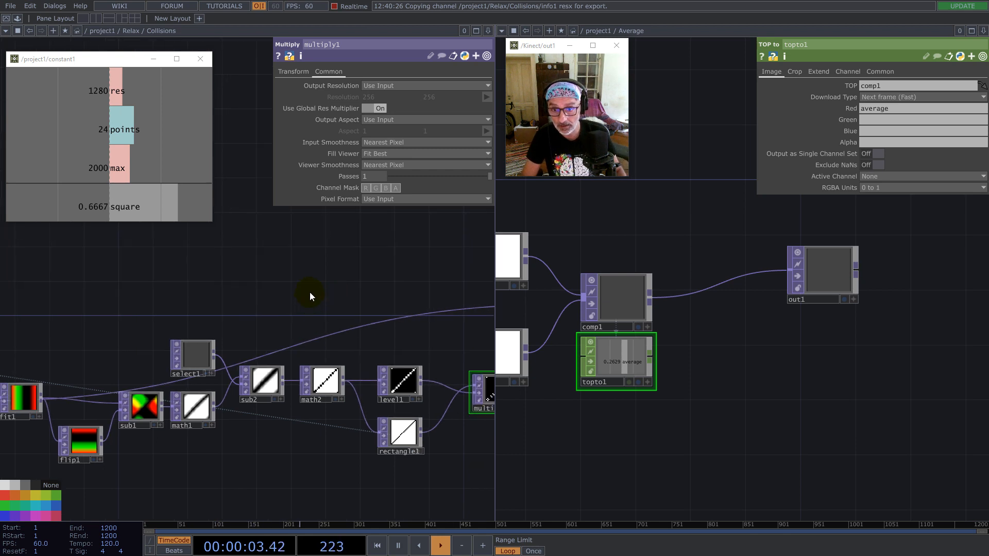
left_click_drag(155, 321, 211, 329)
scroll(231, 404, "down", 6)
scroll(330, 399, "up", 4)
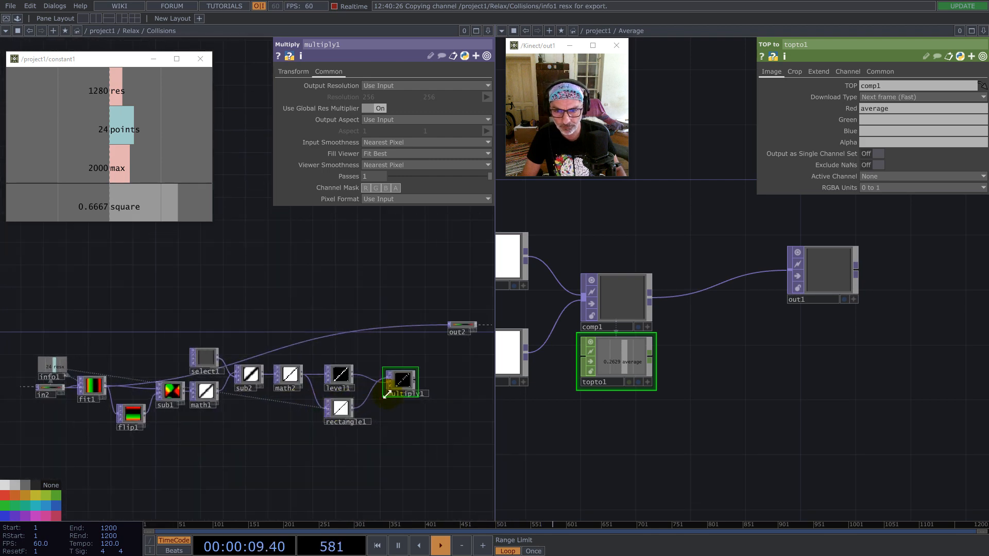
- Go up to the project1 network and turn off the bypass on math1
scroll(328, 358, "down", 10)
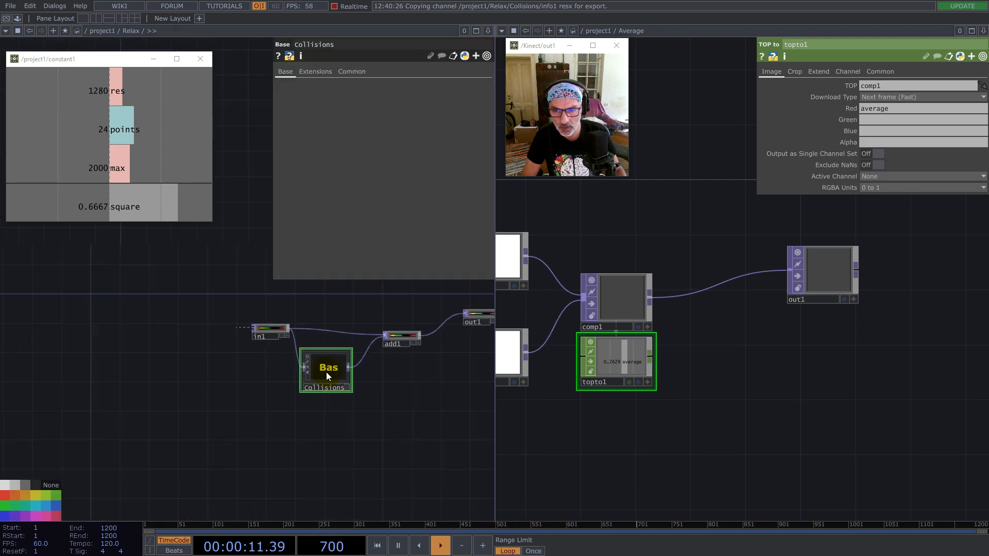
scroll(318, 376, "down", 5)
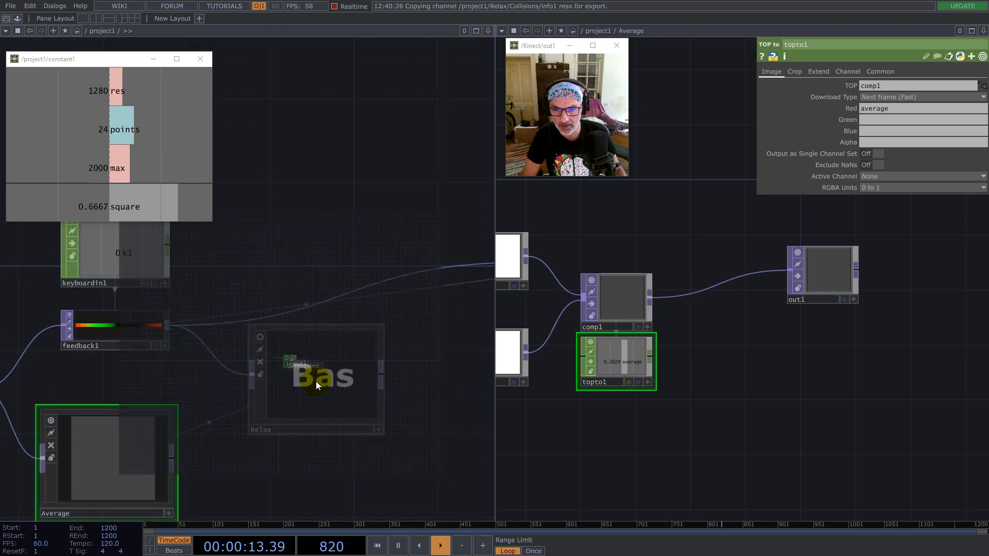
scroll(288, 382, "down", 2)
scroll(212, 402, "up", 6)
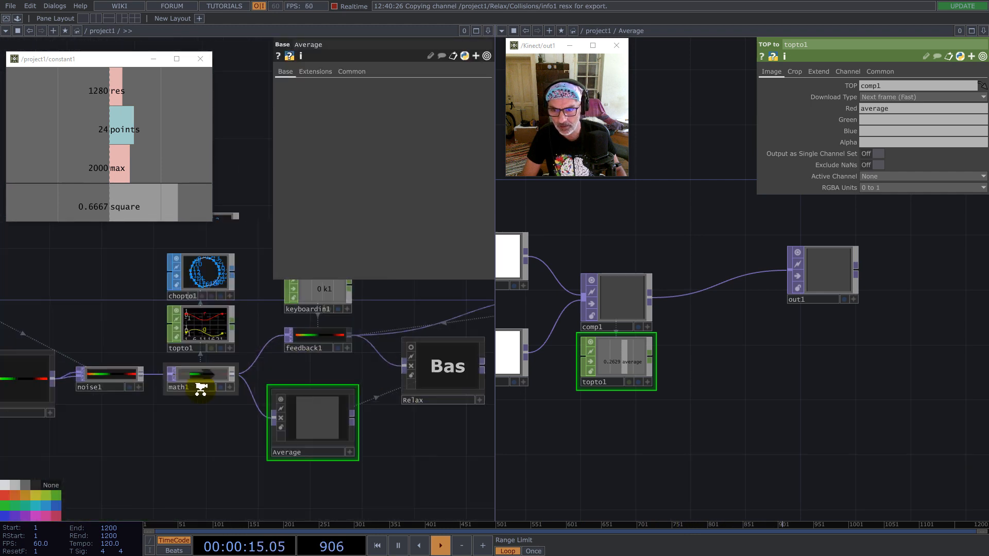
left_click(170, 416)
left_click(144, 368)
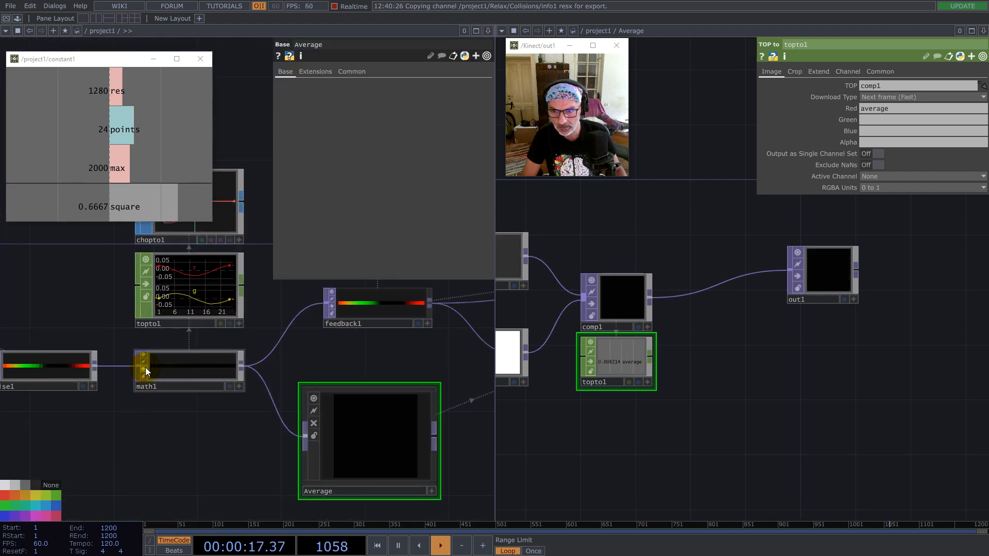
- Return to the Collisions network inside Relax and inspect multiply1's output pixels
left_click_drag(245, 462, 128, 431)
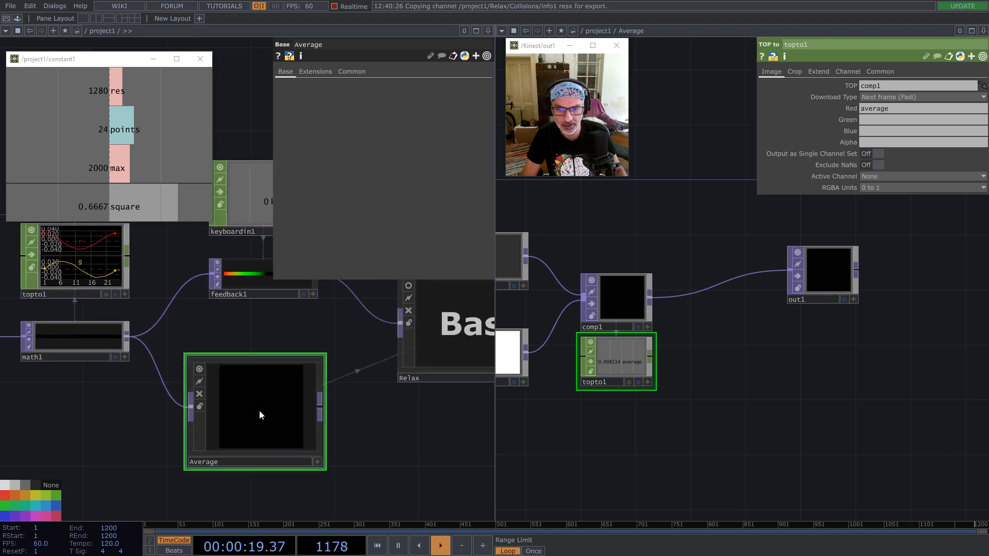
scroll(239, 376, "down", 3)
scroll(234, 373, "up", 3)
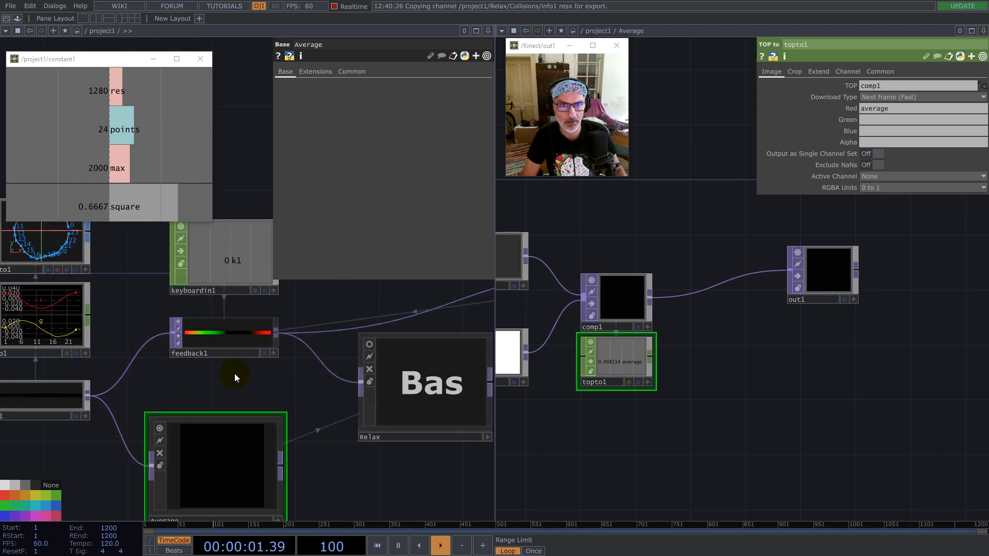
scroll(283, 379, "down", 3)
key("i")
left_click_drag(168, 349, 259, 418)
key("i")
scroll(213, 368, "up", 6)
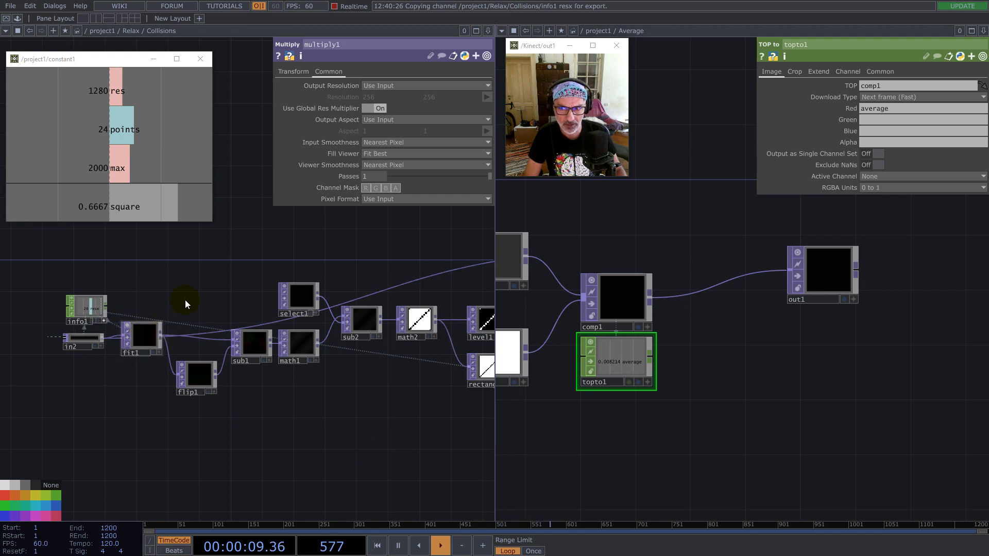
left_click_drag(392, 404, 165, 408)
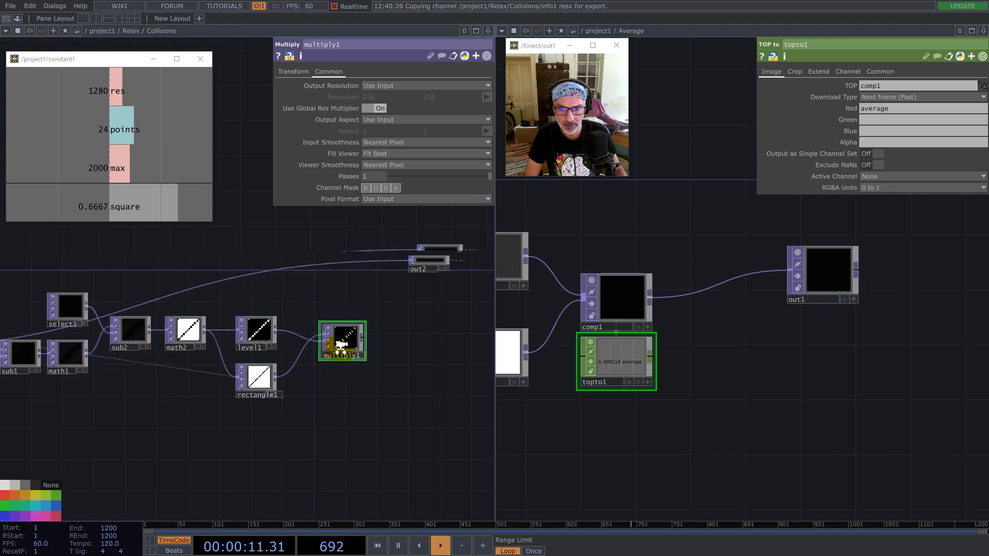
scroll(354, 314, "up", 5)
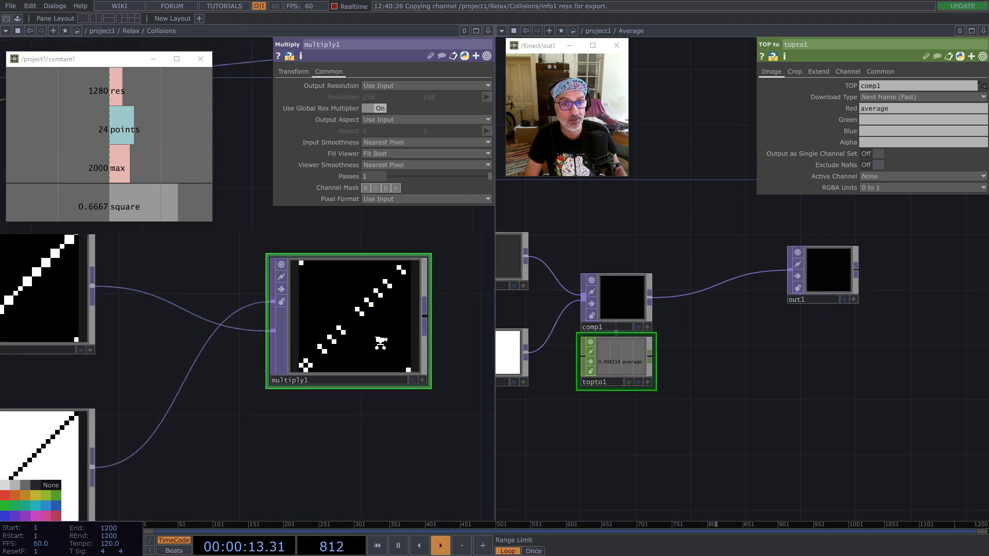
scroll(380, 343, "down", 5)
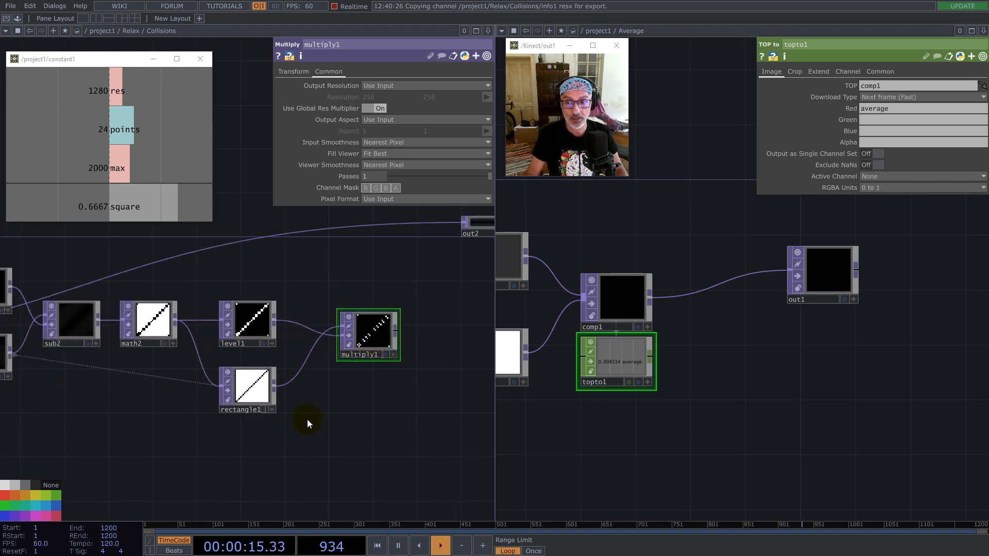
- Move the constant1 viewer window off the Collisions network and over the Average network
left_click_drag(292, 507, 272, 410)
scroll(272, 411, "down", 5)
left_click_drag(124, 321, 136, 316)
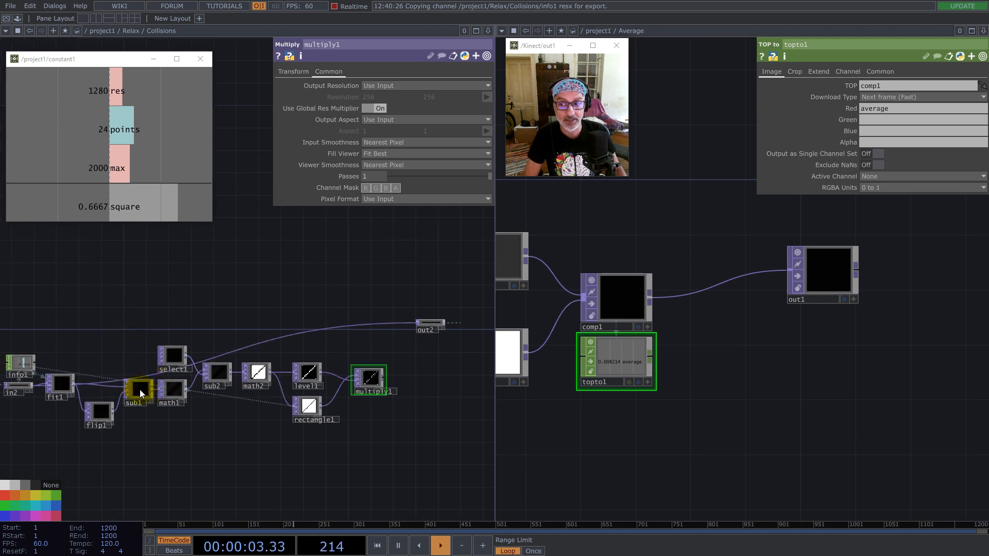
left_click_drag(78, 65, 811, 248)
- Insert the Normalize component from My Components above select1 and connect sub1's output to it
left_click(18, 18)
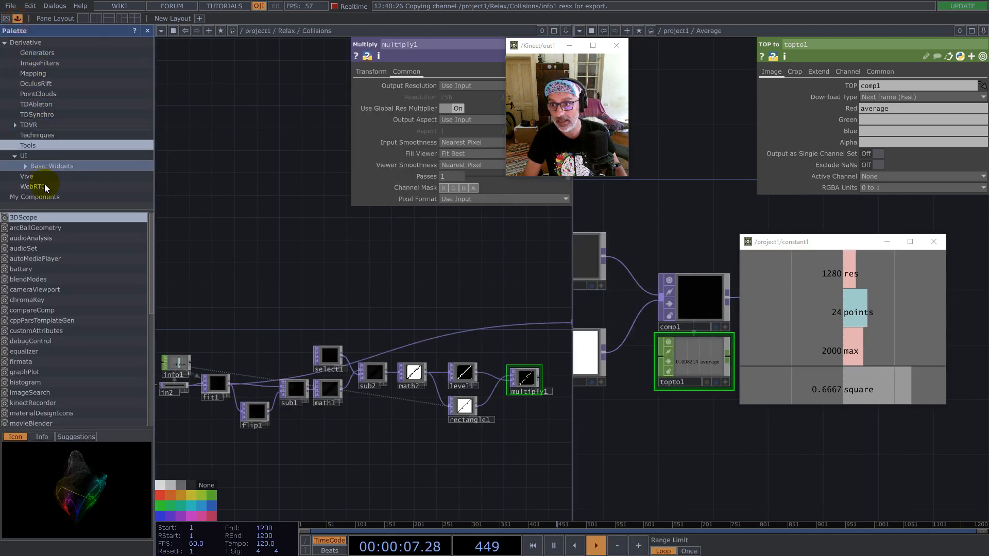
left_click(38, 197)
left_click_drag(27, 273, 344, 274)
left_click(148, 31)
left_click_drag(184, 275, 178, 311)
scroll(156, 390, "up", 4)
left_click_drag(147, 391, 239, 231)
- Look inside the Normalize component and check the math5 operation and comp3 composite settings
key("i")
scroll(100, 272, "up", 3)
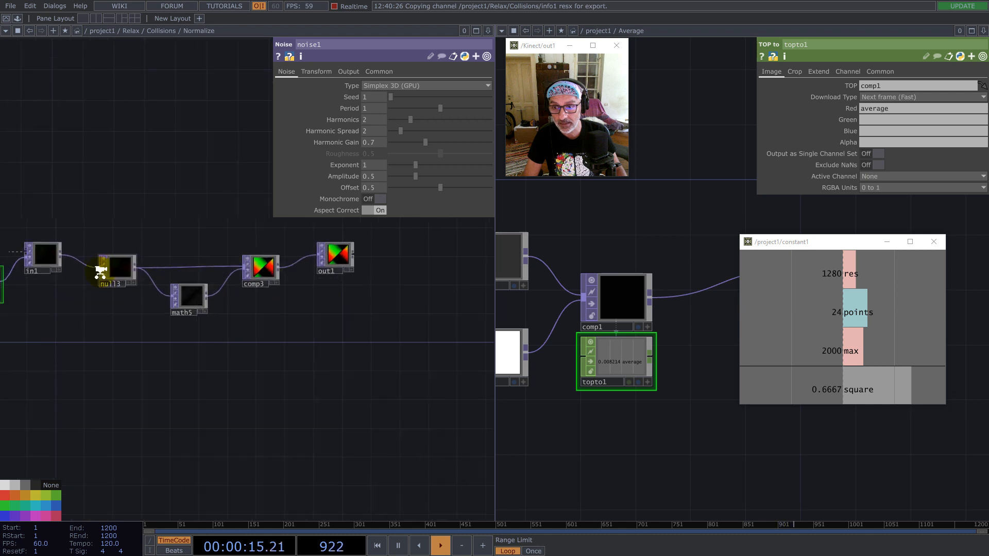
left_click(217, 307)
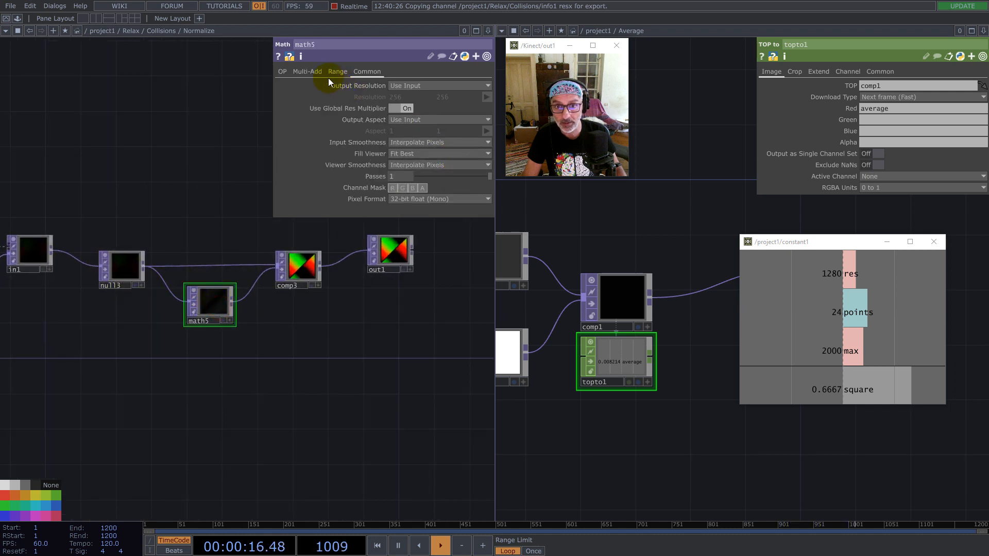
left_click(283, 71)
left_click(304, 272)
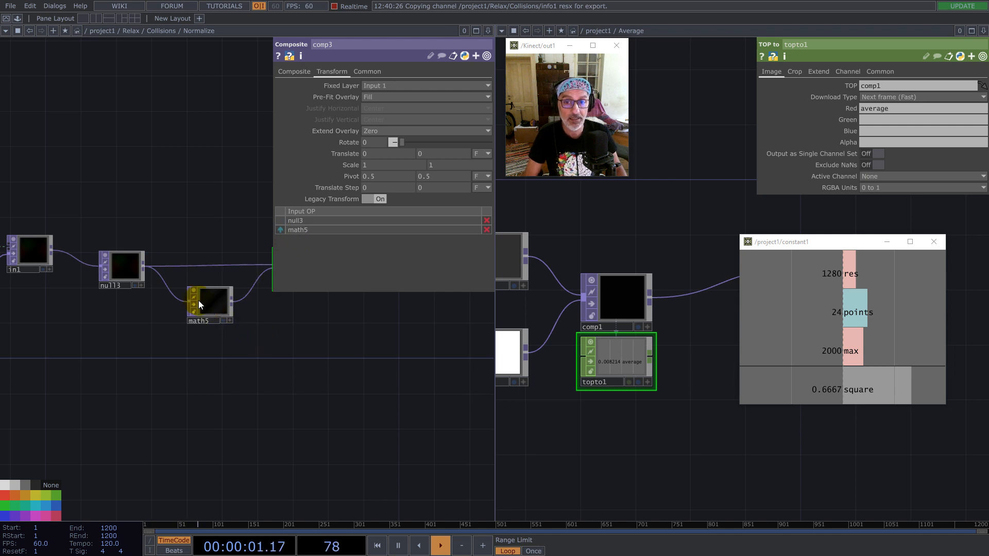
scroll(197, 238, "down", 6)
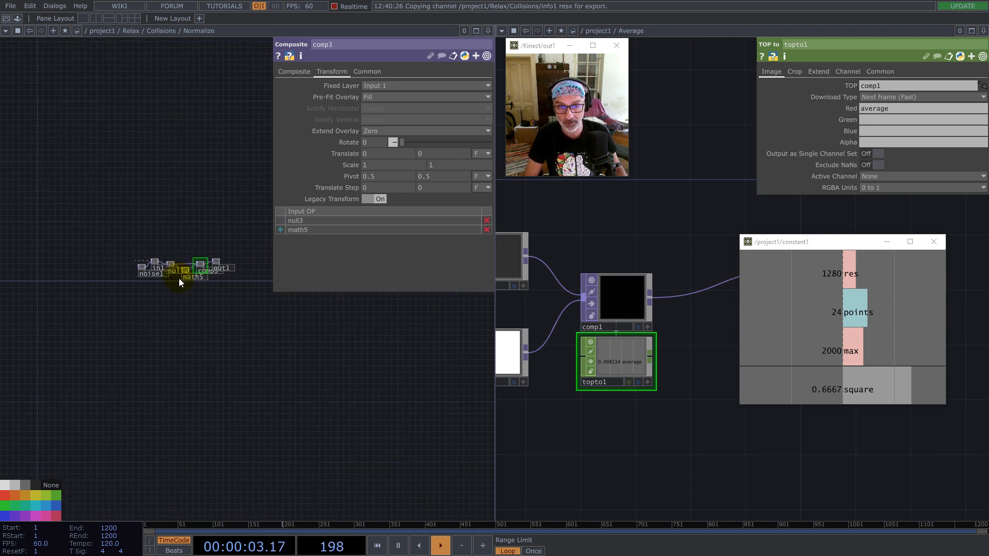
- Reposition the Normalize component above sub2 in the Collisions network
left_click_drag(183, 300, 278, 309)
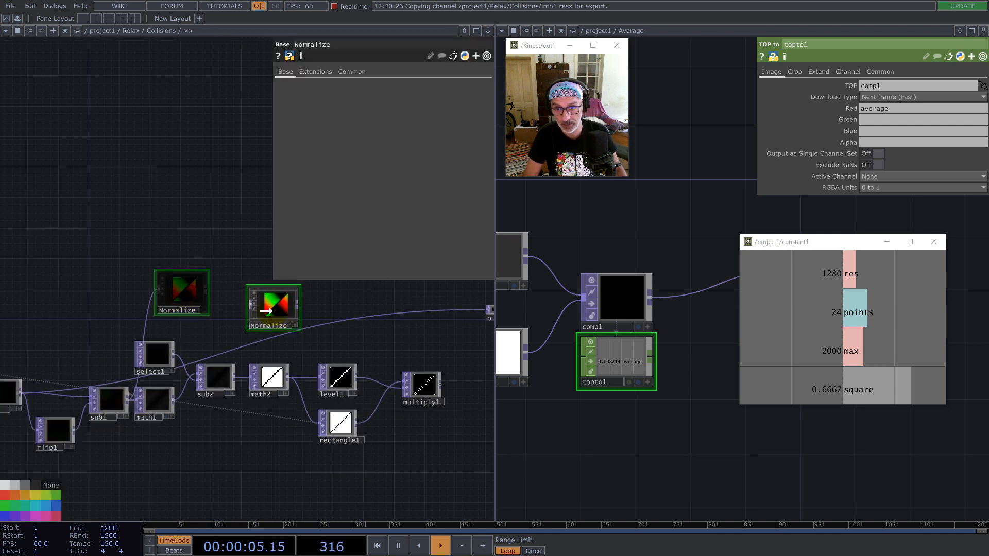
scroll(279, 307, "up", 3)
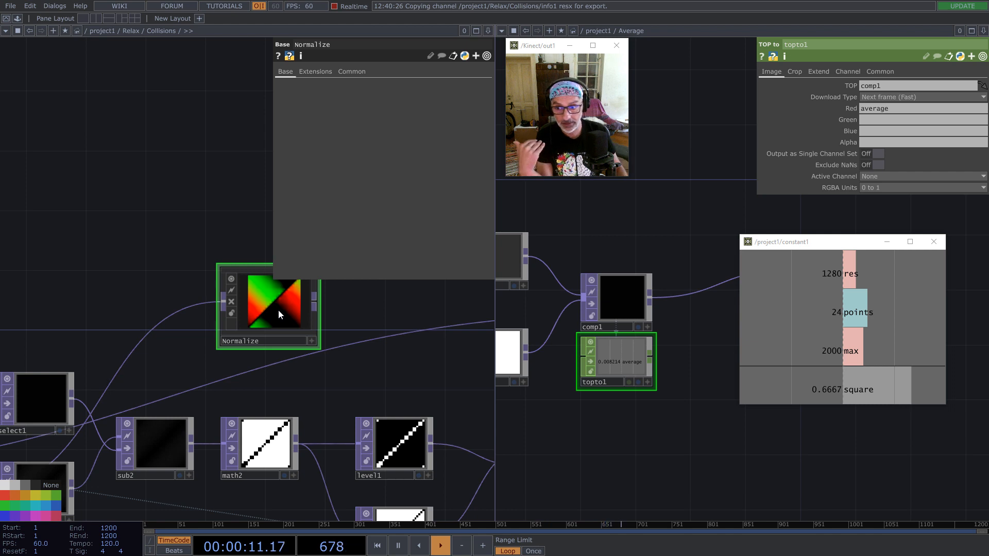
scroll(278, 311, "down", 4)
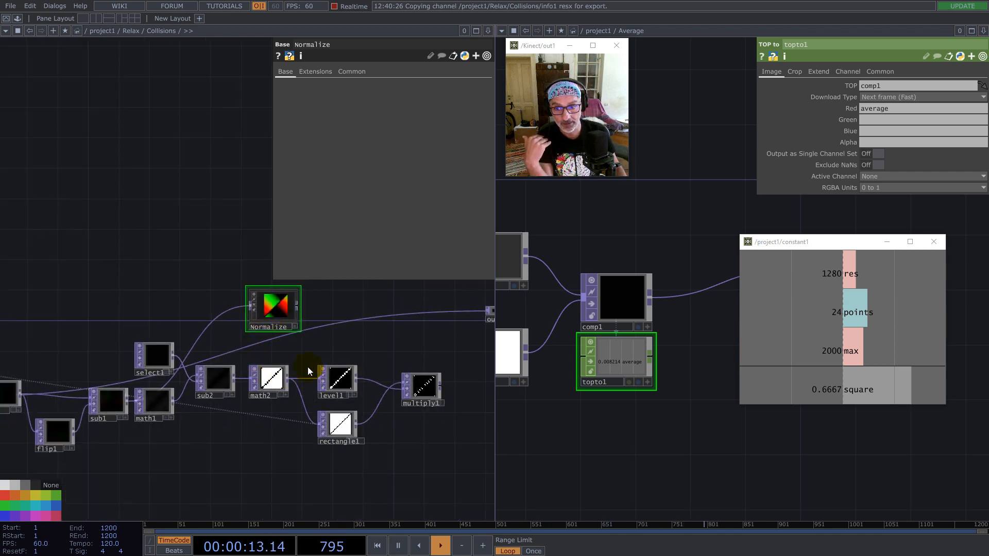
scroll(309, 370, "up", 3)
left_click_drag(270, 351, 407, 376)
left_click_drag(350, 316, 282, 321)
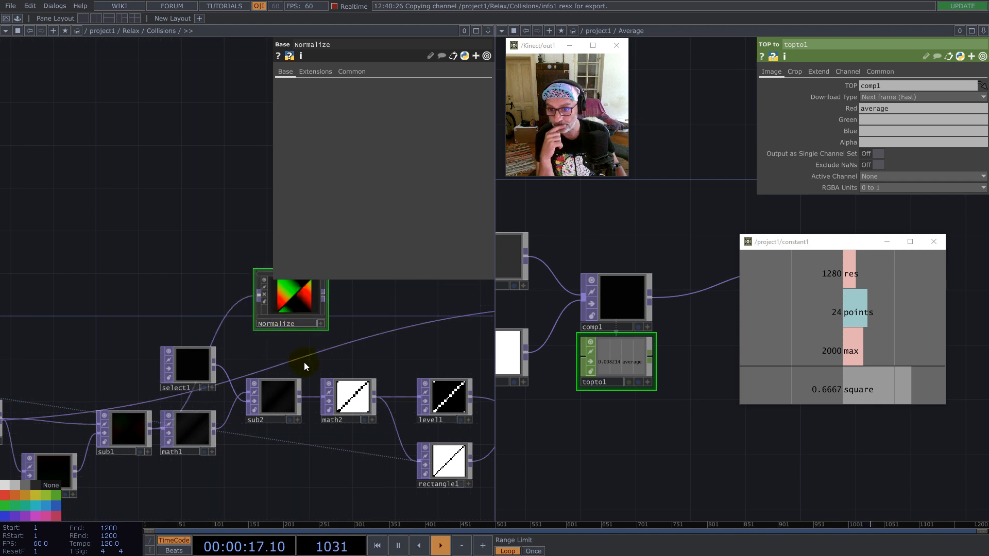
- Branch a Math TOP off sub2, place it above math2, and set its Multiply to 0.5
left_click(298, 395)
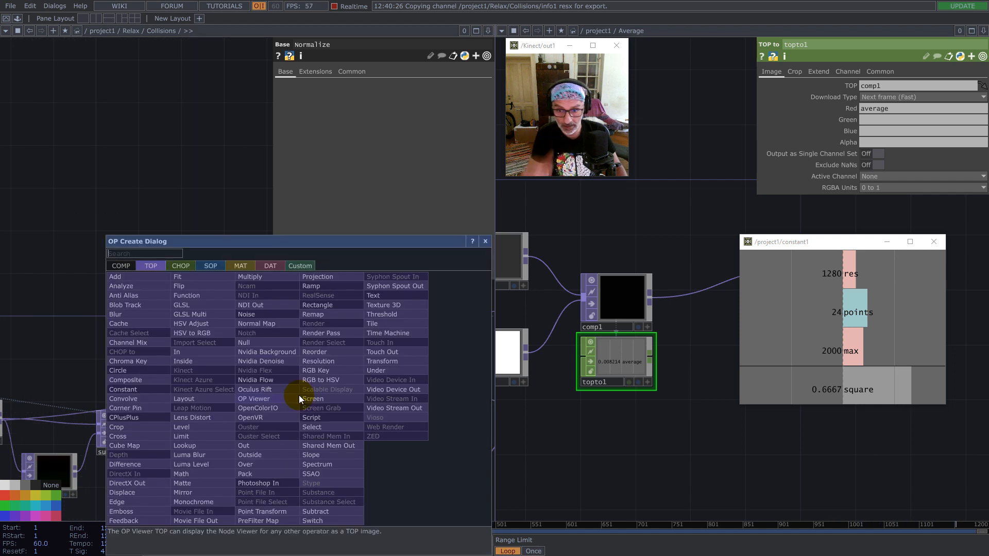
type("mat")
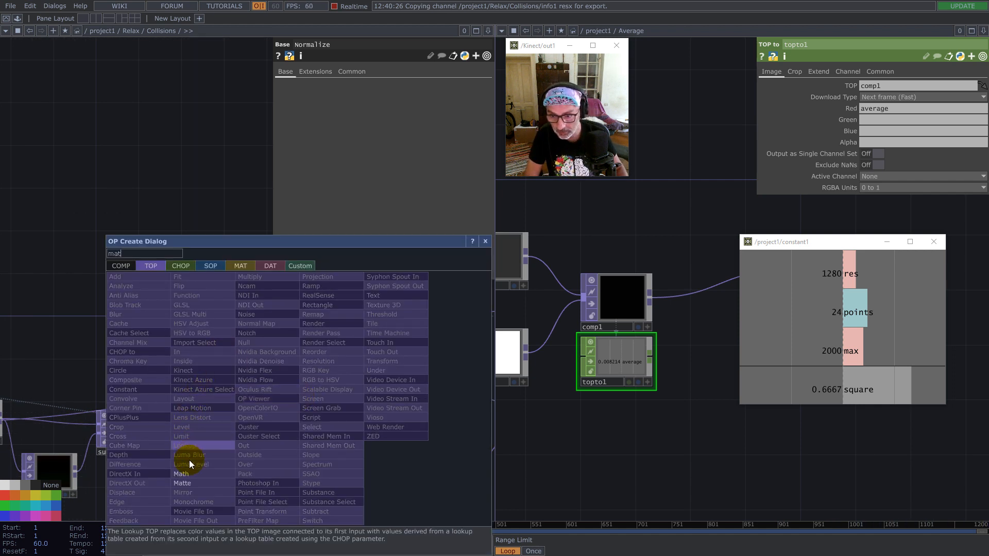
left_click(187, 473)
left_click(388, 320)
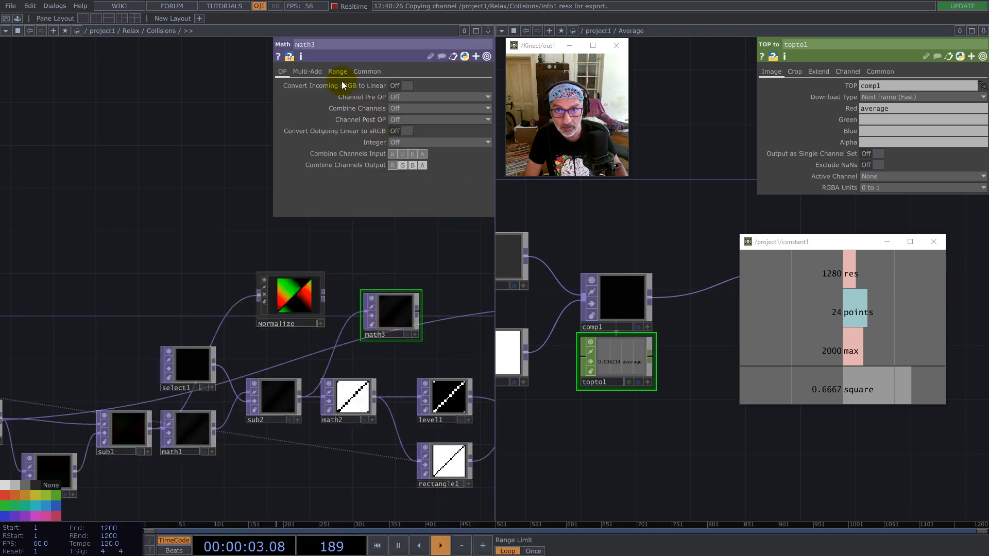
left_click(316, 71)
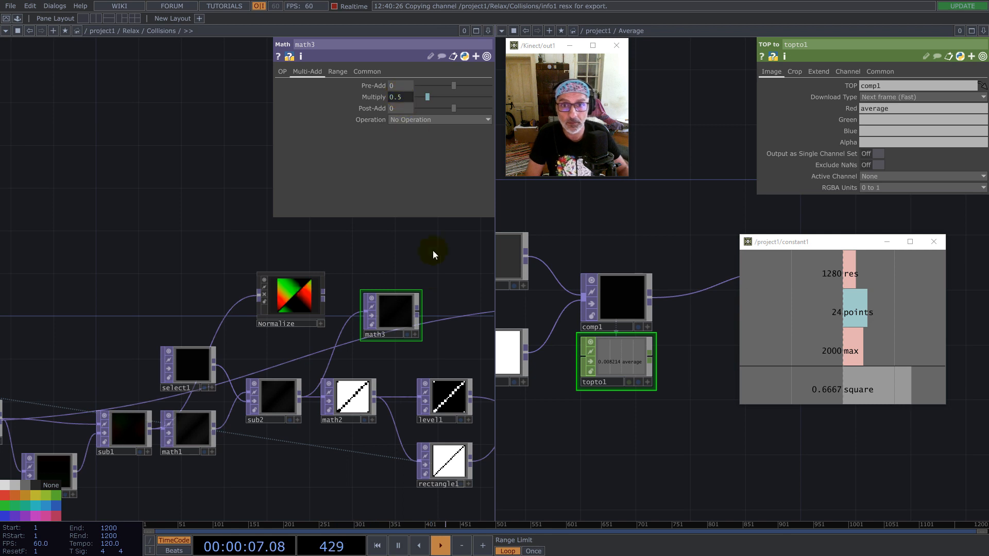
- Insert a Multiply TOP after the Normalize component and connect math3 to it as the second input
left_click_drag(399, 267, 297, 292)
right_click(314, 337)
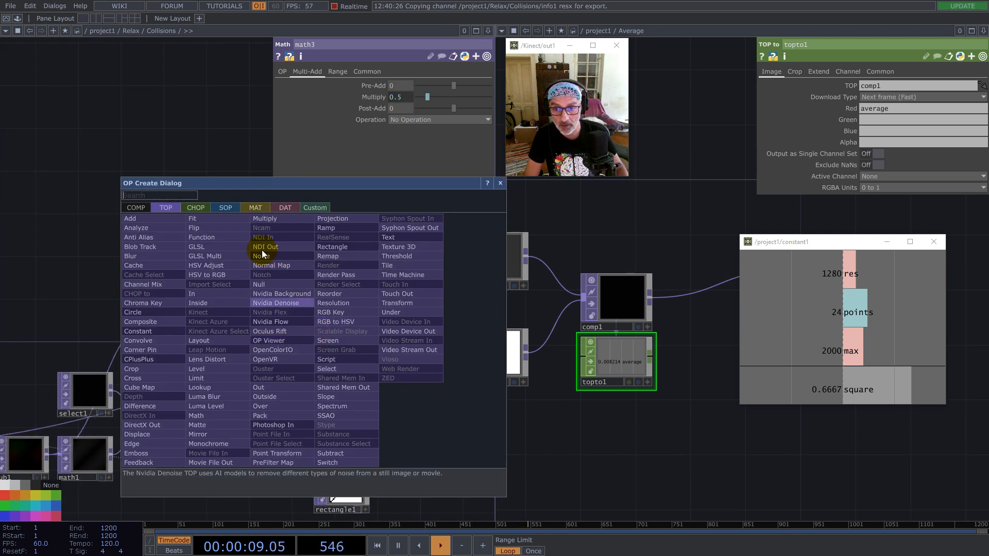
left_click(267, 219)
left_click(392, 309)
left_click_drag(328, 314, 366, 311)
left_click_drag(336, 263, 254, 270)
left_click_drag(326, 318, 349, 329)
left_click_drag(414, 305, 314, 281)
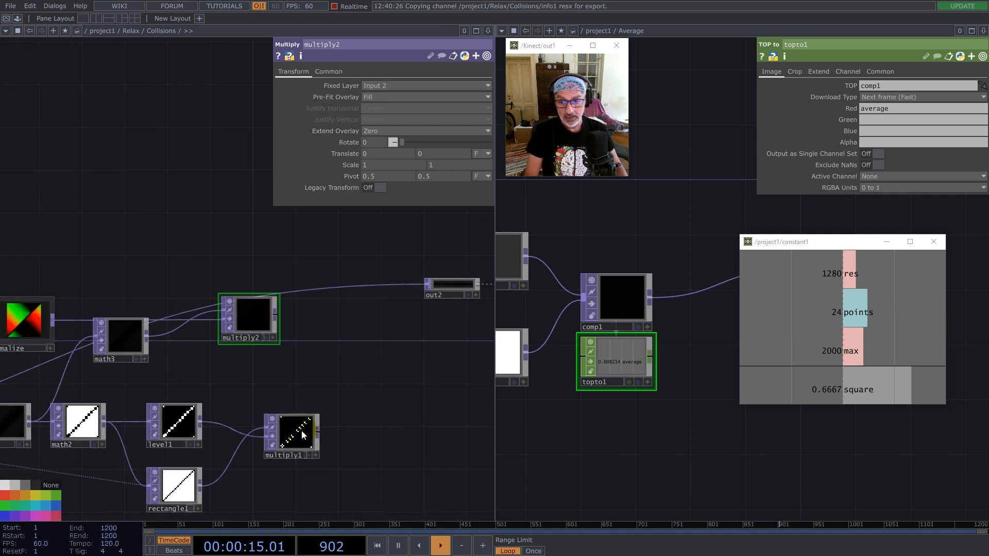
- Branch another Multiply TOP off multiply1, connect multiply2 to it, and arrange it before out2
scroll(295, 449, "up", 4)
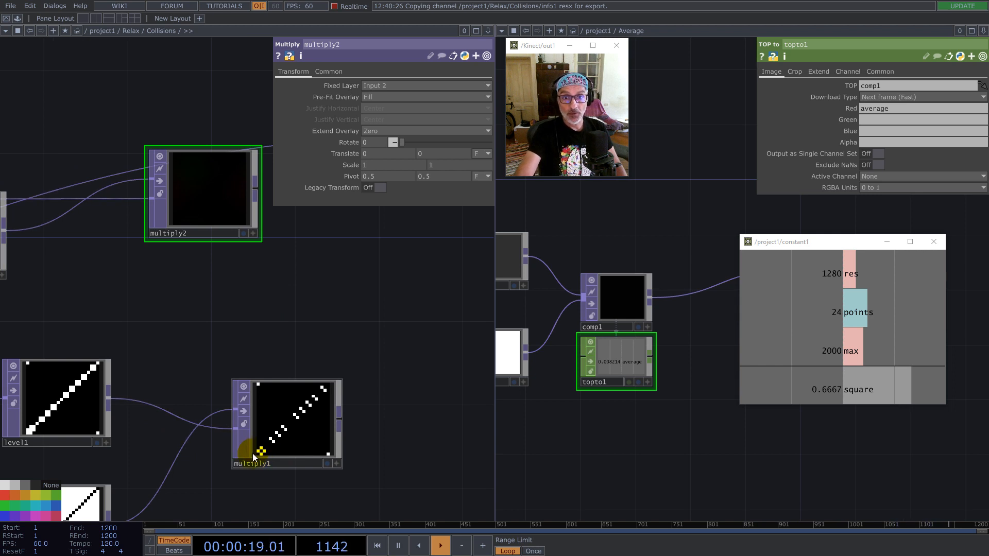
right_click(338, 422)
left_click(300, 298)
left_click(430, 268)
left_click_drag(258, 190, 379, 262)
left_click_drag(327, 306, 83, 340)
scroll(103, 334, "down", 6)
left_click_drag(210, 299, 239, 323)
left_click_drag(286, 243, 357, 234)
left_click(228, 339)
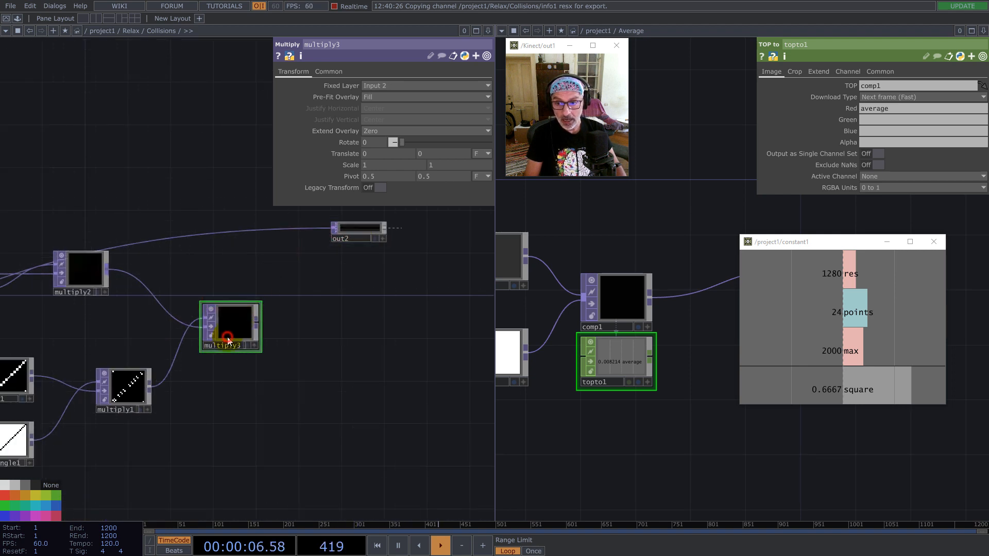
- Add an Analyze TOP after multiply3 with Scope set to Columns and Operation set to Sum
right_click(260, 323)
type("an")
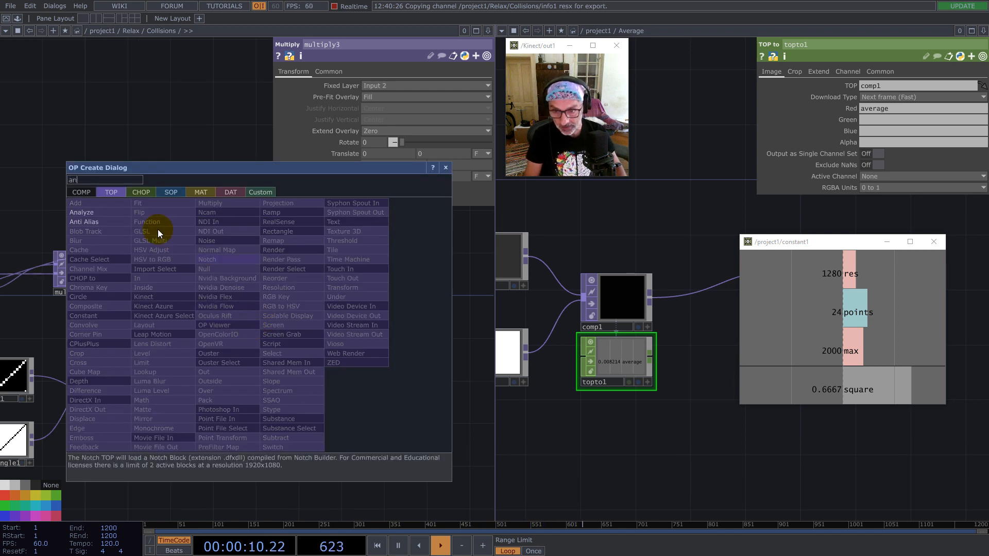
left_click(83, 213)
left_click(322, 322)
left_click(374, 108)
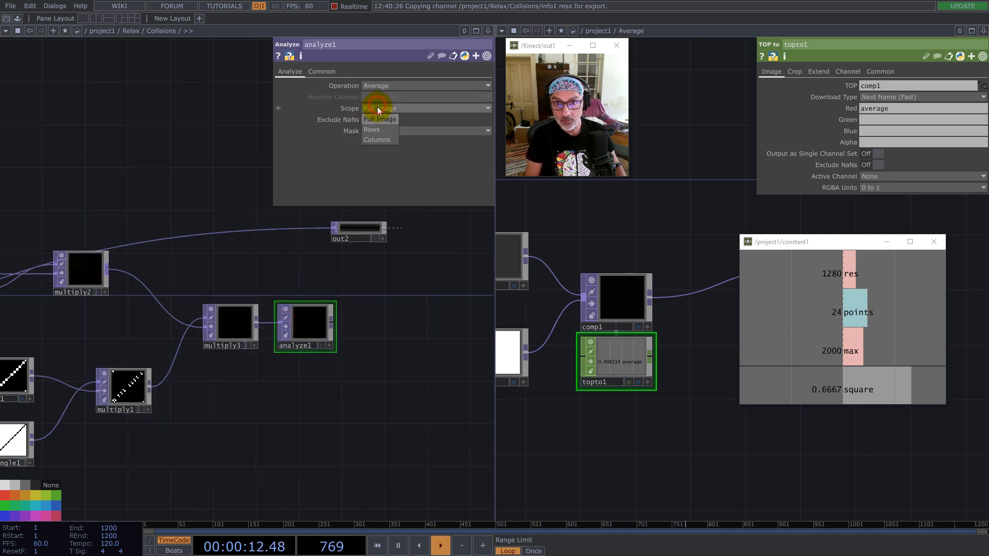
left_click(376, 139)
left_click(373, 85)
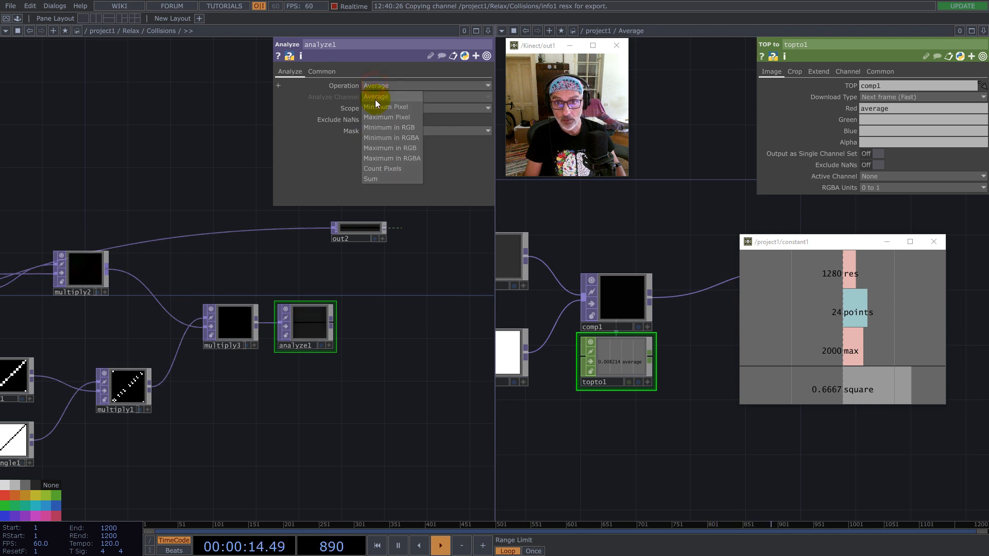
left_click(370, 179)
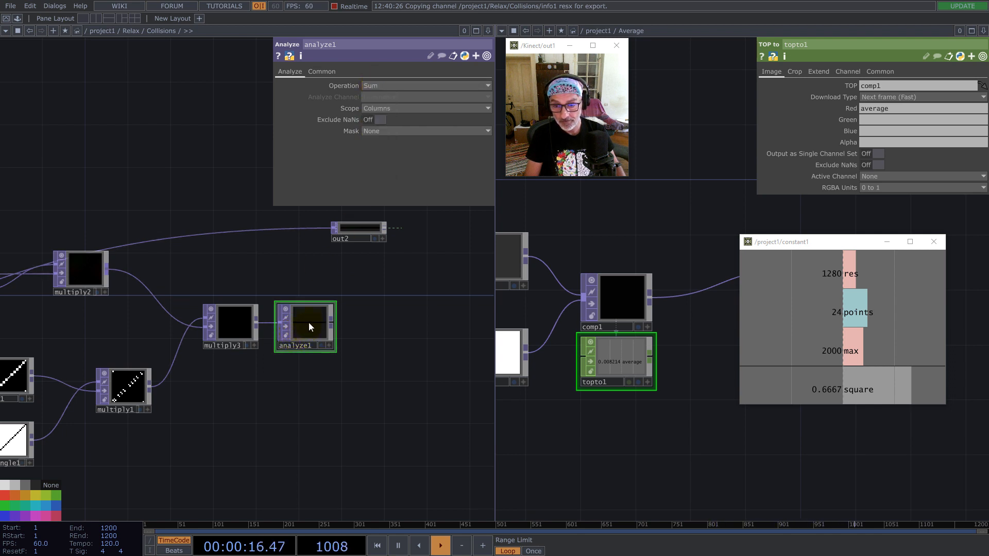
left_click_drag(330, 303, 330, 326)
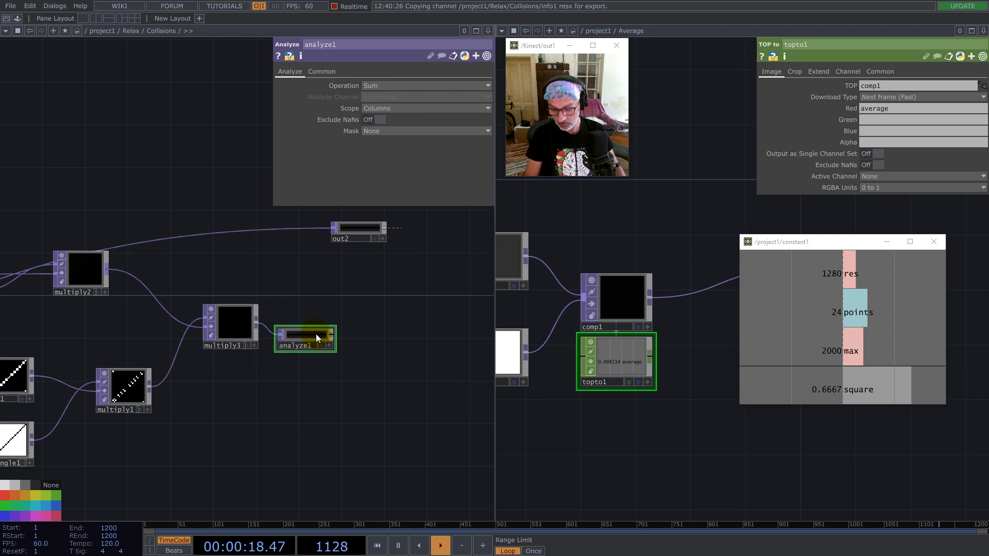
- Duplicate analyze1, connect multiply1's output to the copy, and place it below the original
key("ctrl+c")
key("ctrl+v")
left_click(307, 370)
left_click(150, 386)
left_click(279, 367)
left_click_drag(295, 371, 284, 402)
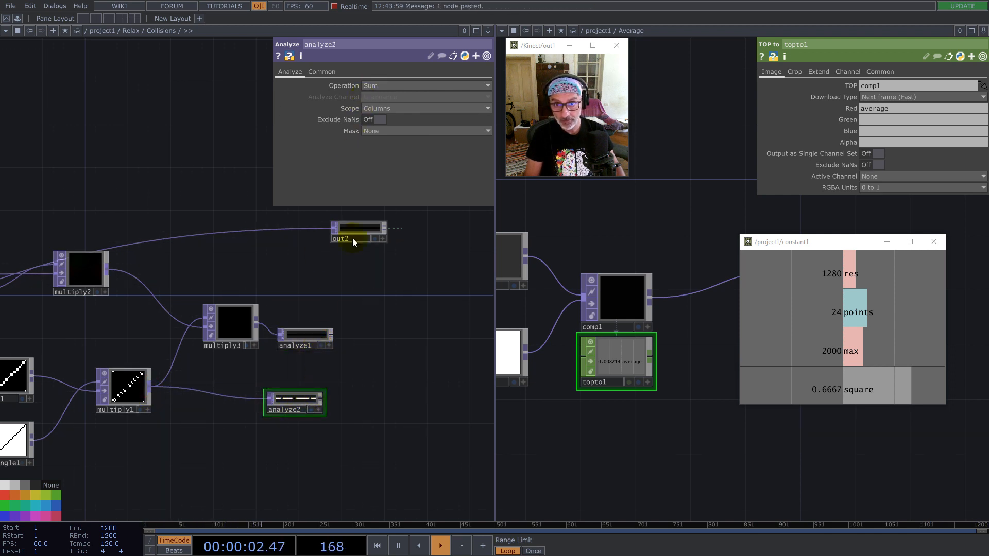
- Add a Composite TOP after analyze1 and set its Operation to Divide
scroll(392, 314, "down", 3)
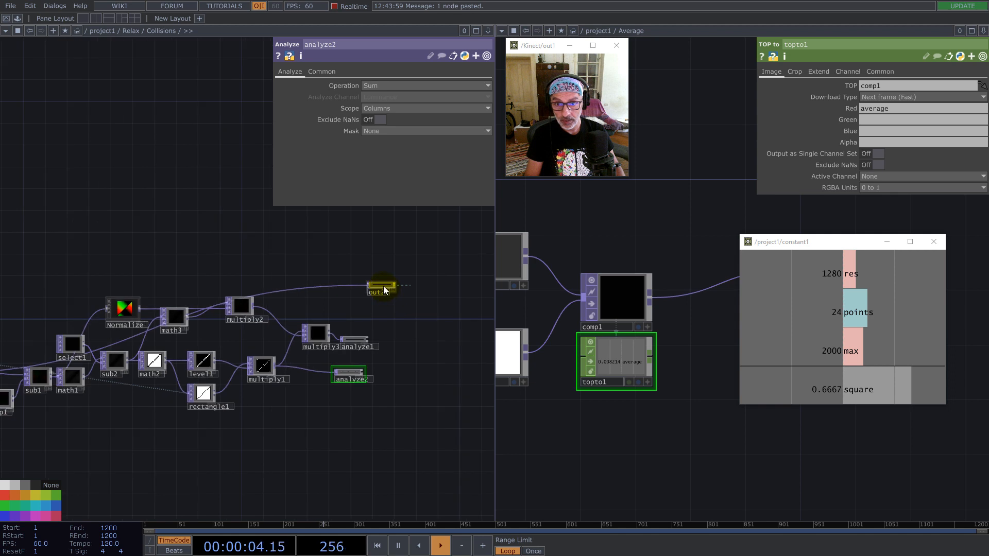
scroll(402, 334, "up", 5)
right_click(317, 325)
type("co")
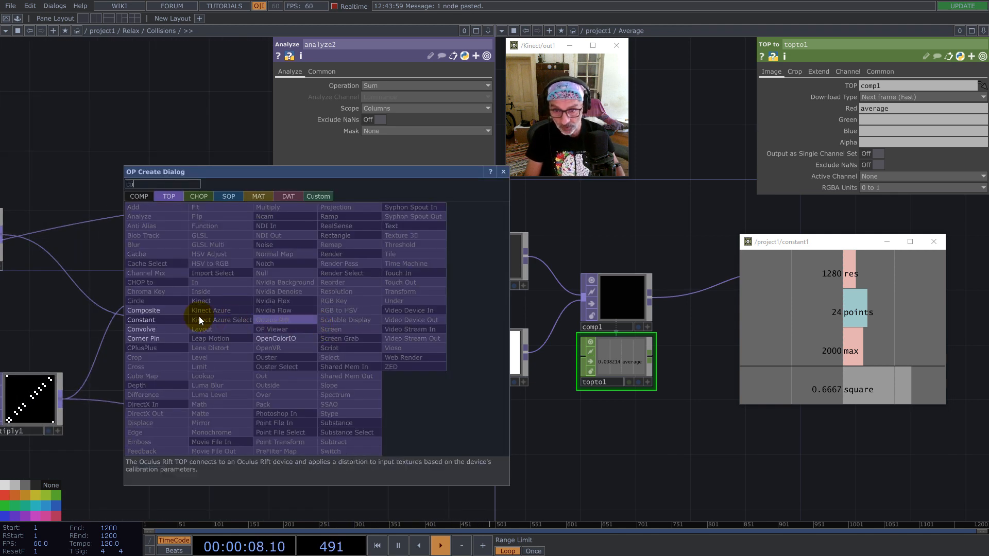
left_click(154, 311)
left_click(392, 381)
left_click(369, 126)
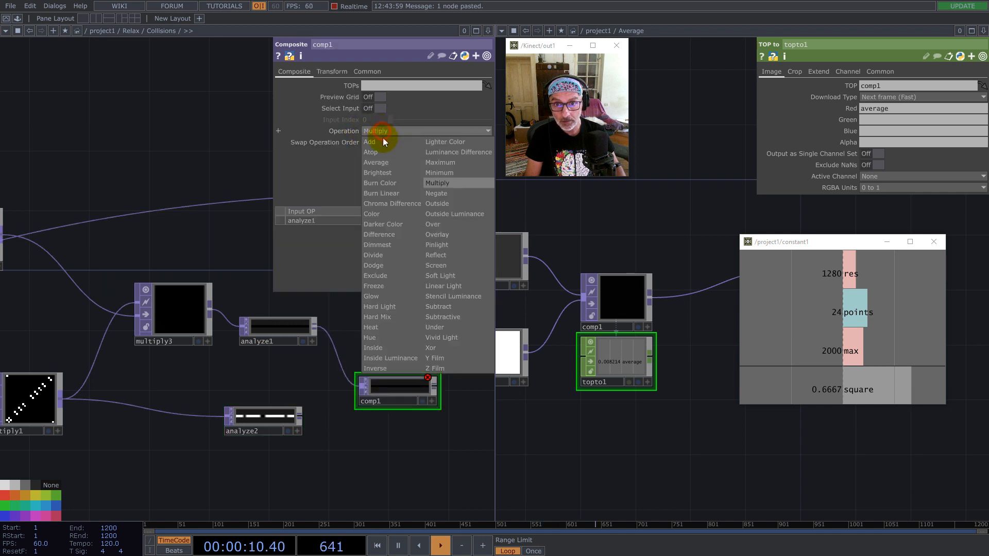
left_click(376, 255)
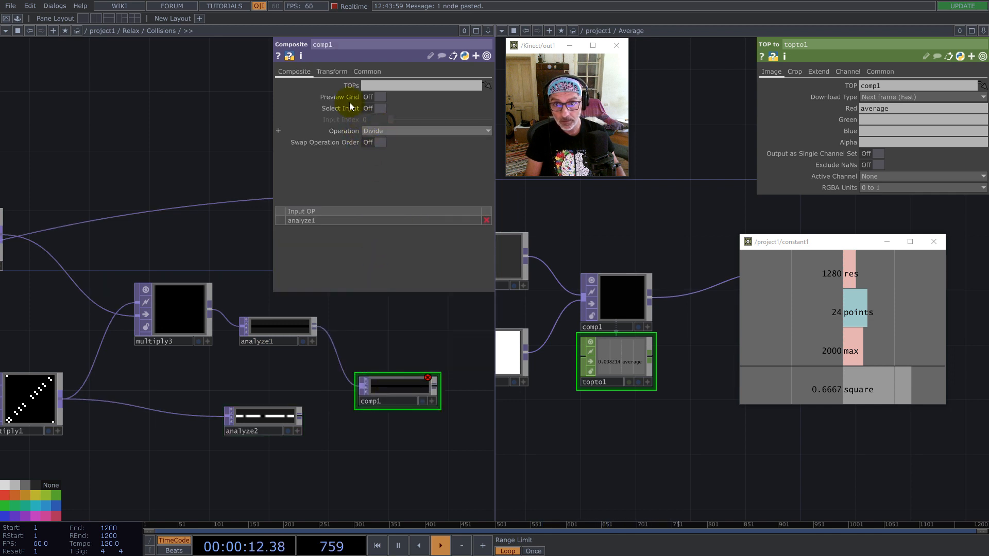
- Set the Composite's Fixed Layer to Input 1 and connect analyze2 as its second input
left_click(332, 71)
left_click(376, 85)
left_click(376, 98)
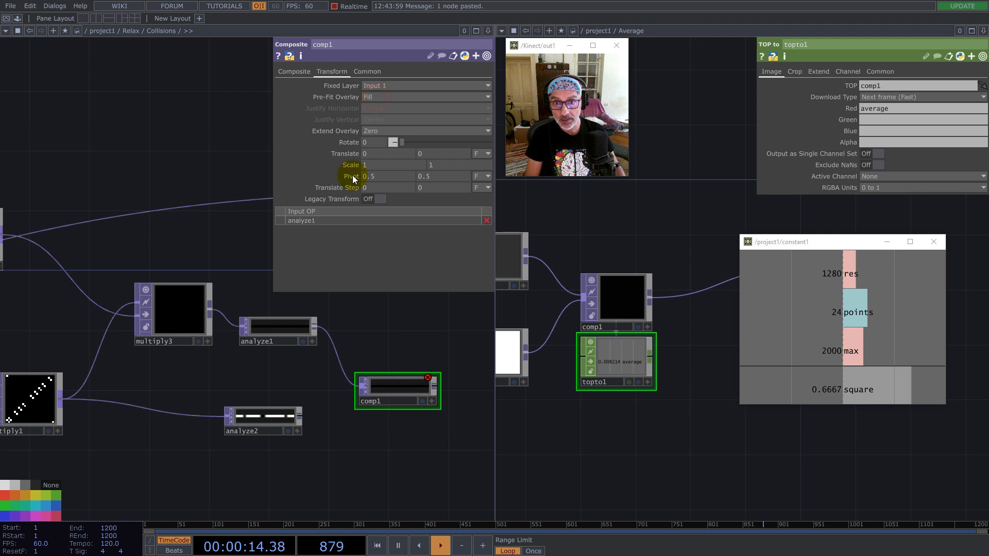
left_click_drag(301, 424, 348, 392)
- Move out2 beyond comp1 and connect comp1's output to it
left_click_drag(410, 342, 162, 400)
scroll(161, 400, "down", 3)
left_click_drag(188, 320, 241, 389)
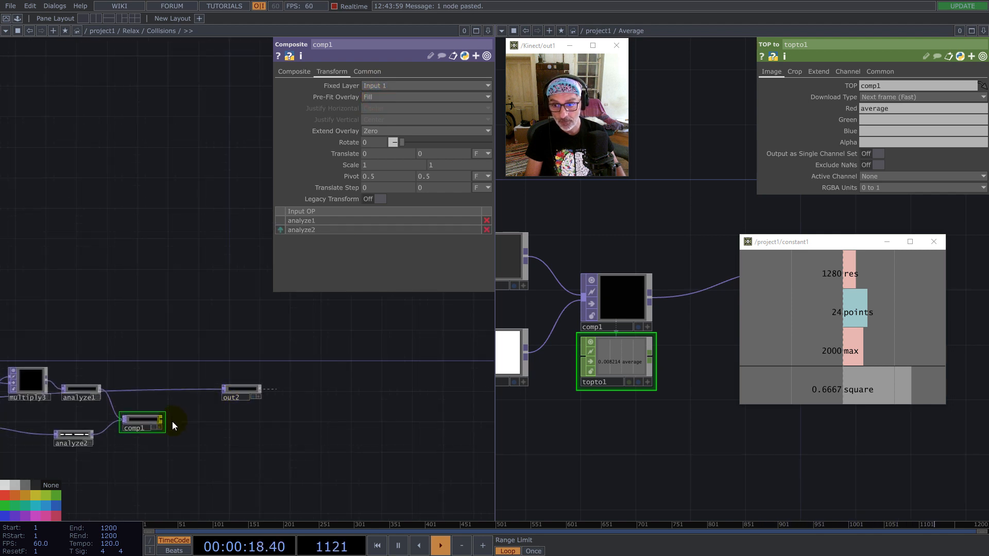
left_click_drag(165, 420, 222, 389)
left_click_drag(141, 353, 275, 314)
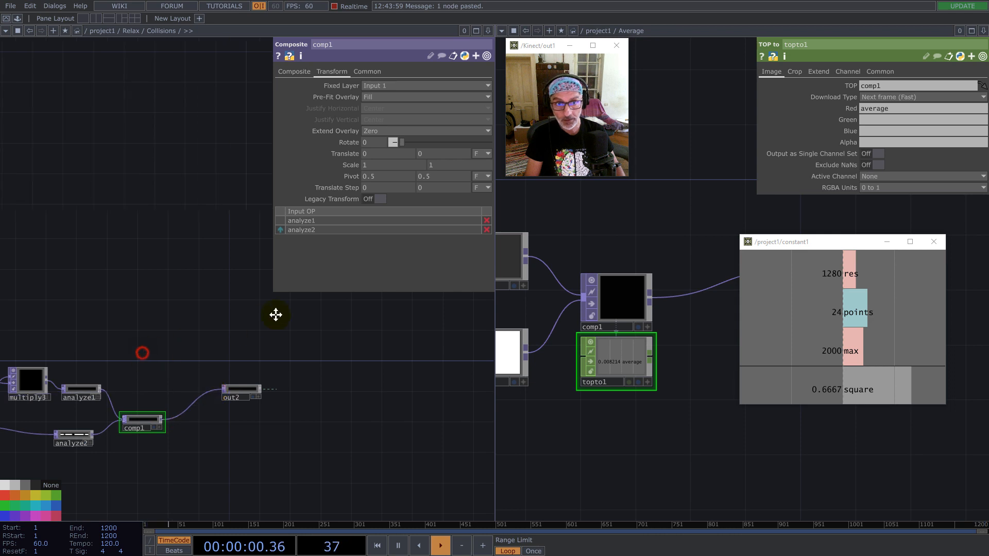
- Set Input Smoothness and Viewer Smoothness to Nearest Pixel for all operators in the Collisions network
scroll(281, 374, "down", 5)
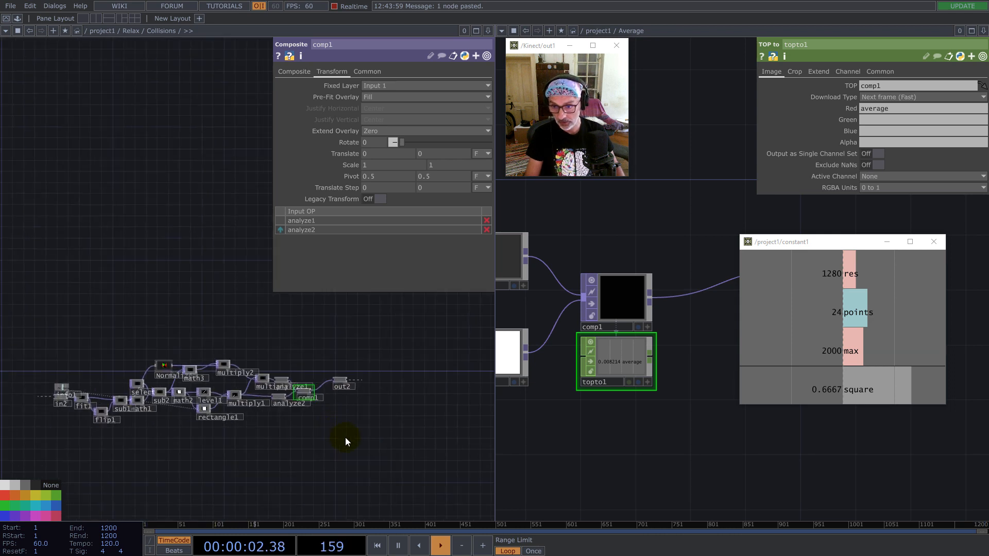
key("ctrl+a")
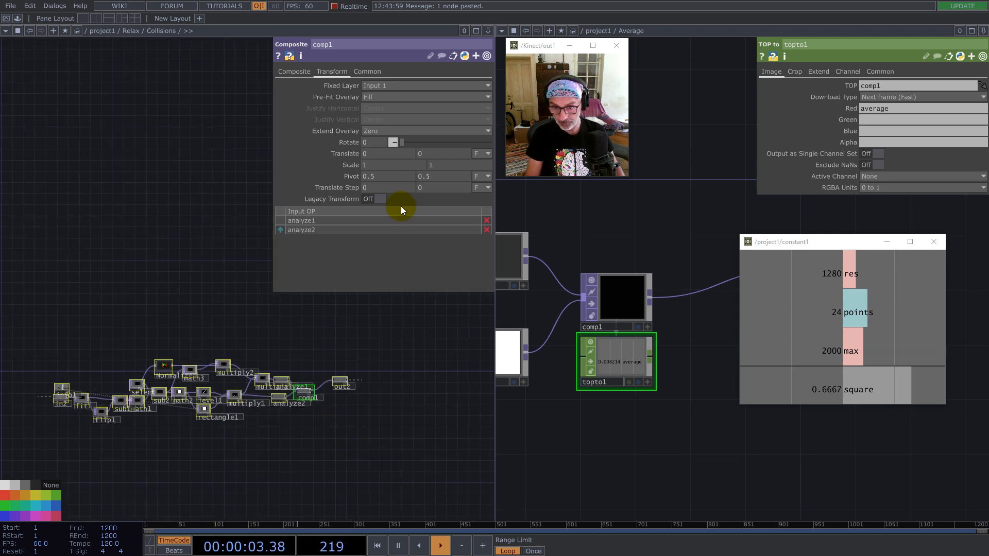
left_click(367, 72)
left_click(402, 143)
left_click(402, 154)
left_click(405, 165)
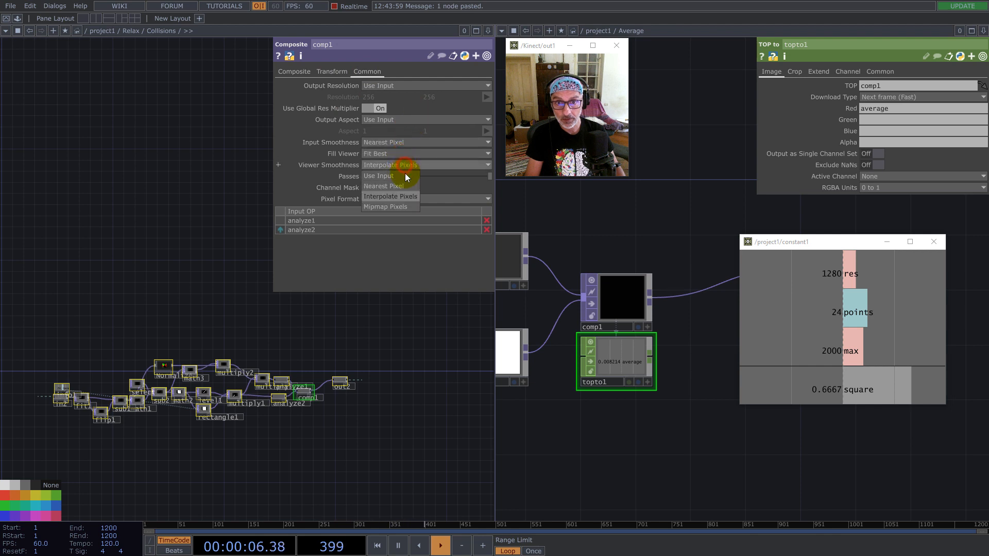
scroll(232, 389, "down", 5)
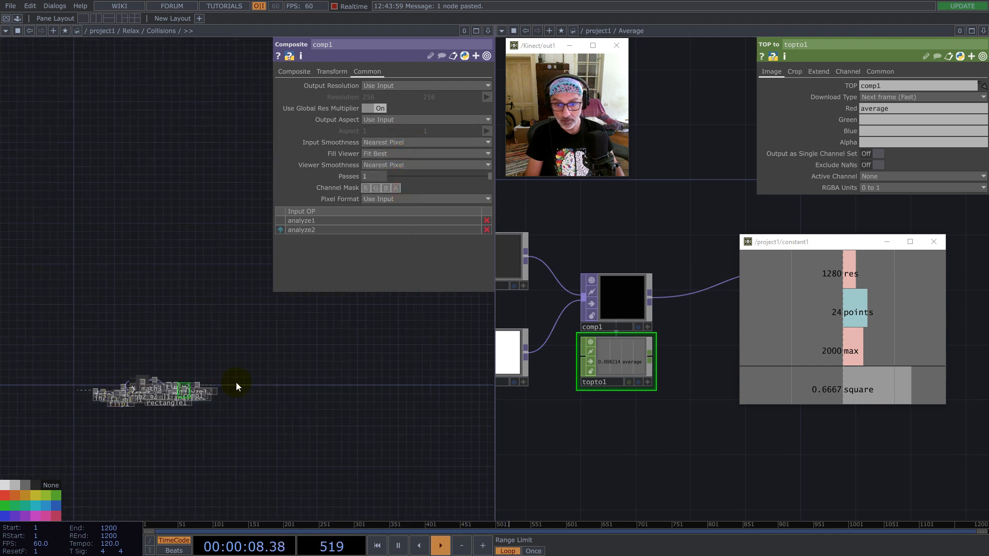
- Close the second network pane, return to the project1 level, and move the constant1 viewer window out of the way
left_click(983, 30)
left_click(928, 106)
scroll(465, 313, "down", 8)
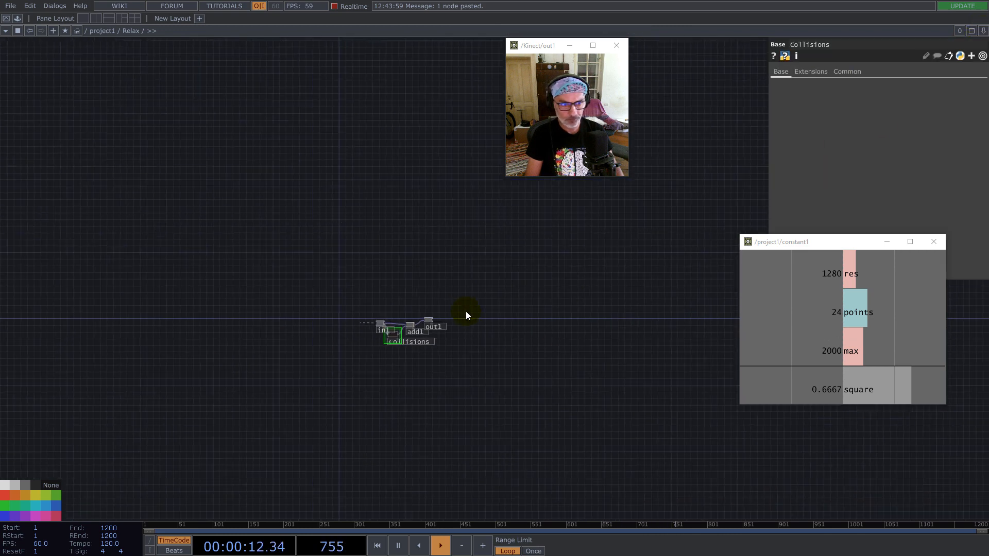
scroll(461, 322, "up", 8)
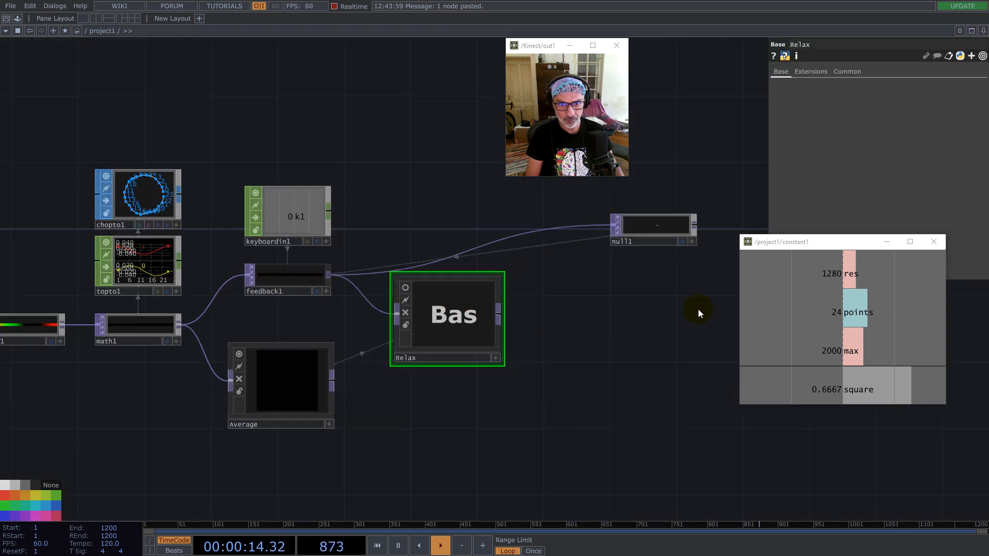
left_click_drag(768, 249, 76, 78)
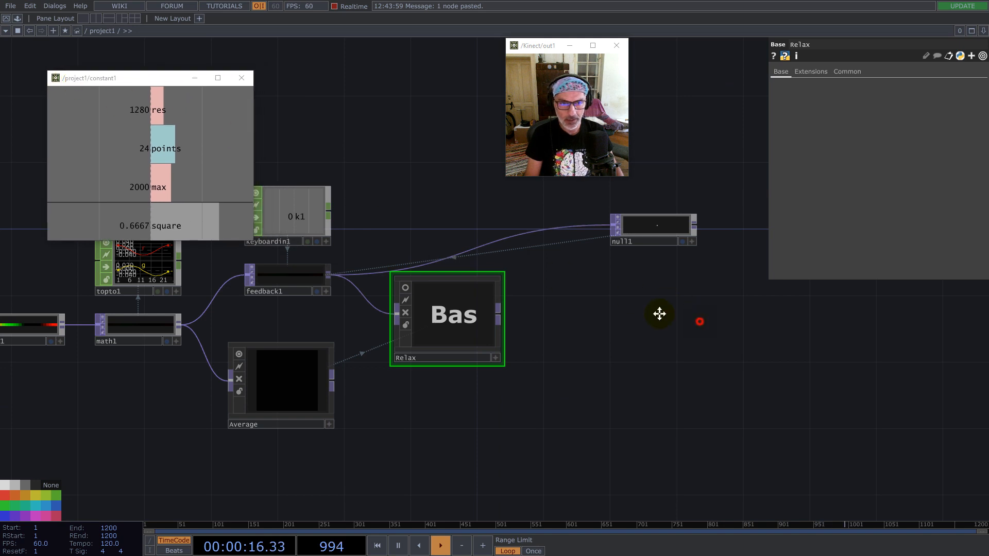
- Add a Select TOP in open space below the project1 network and reference null1 in it
left_click_drag(696, 325, 597, 300)
scroll(570, 349, "down", 6)
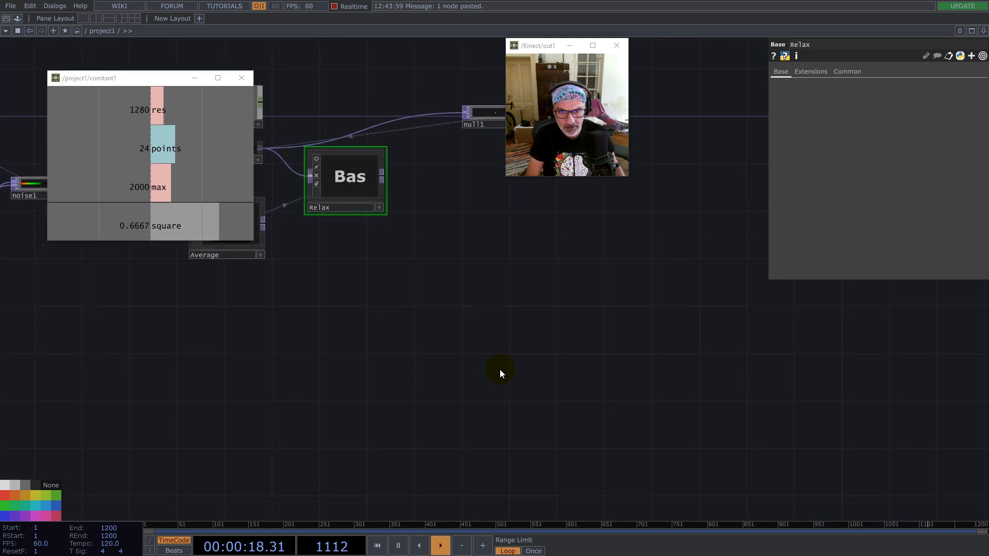
key("Tab")
type("n")
key("BackSpace")
type("se")
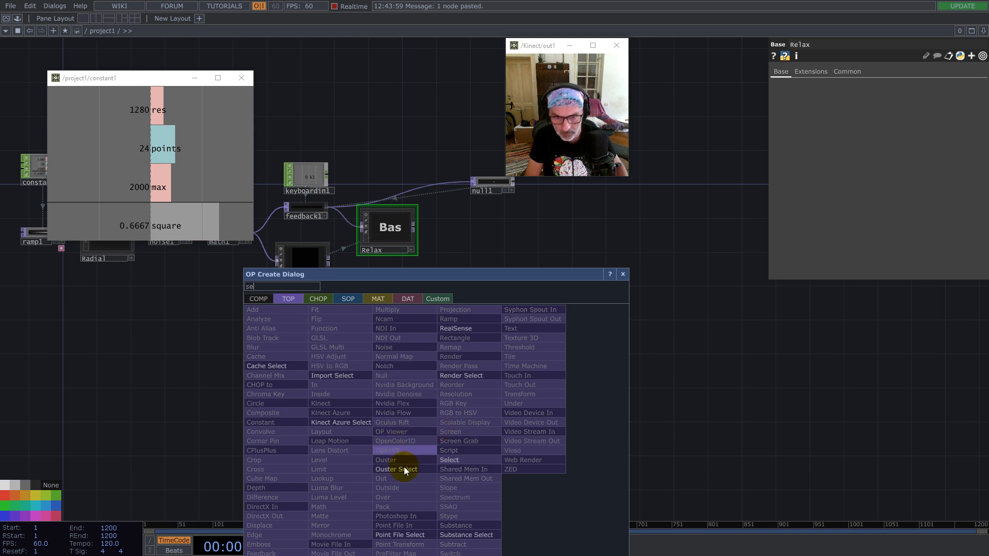
left_click(450, 461)
left_click(450, 453)
left_click_drag(544, 181, 869, 86)
- Add a Null TOP after select1, rename it positions, and color it magenta
left_click(474, 428)
left_click(471, 452)
type("nu")
left_click(433, 401)
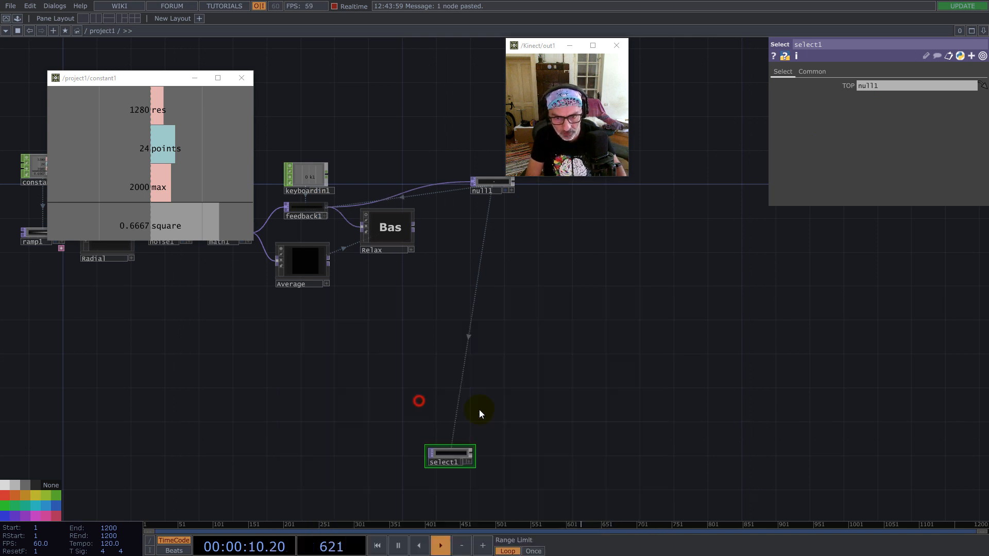
left_click(554, 455)
scroll(600, 450, "up", 5)
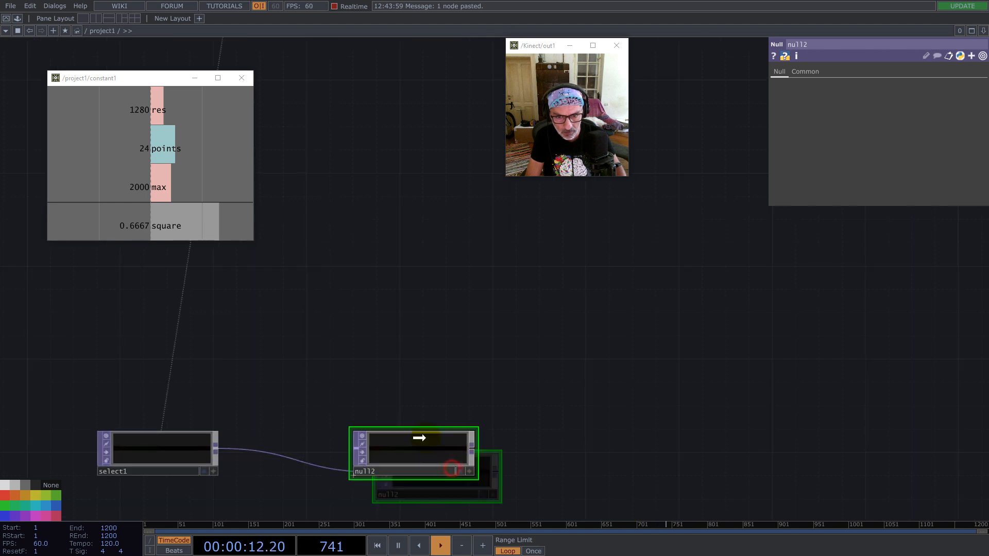
left_click(386, 471)
type("positions")
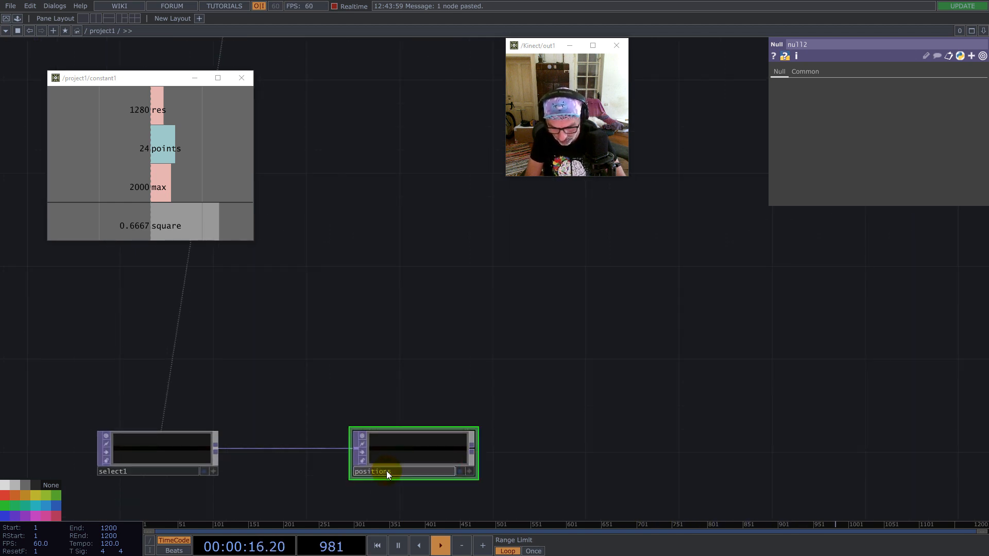
key("Return")
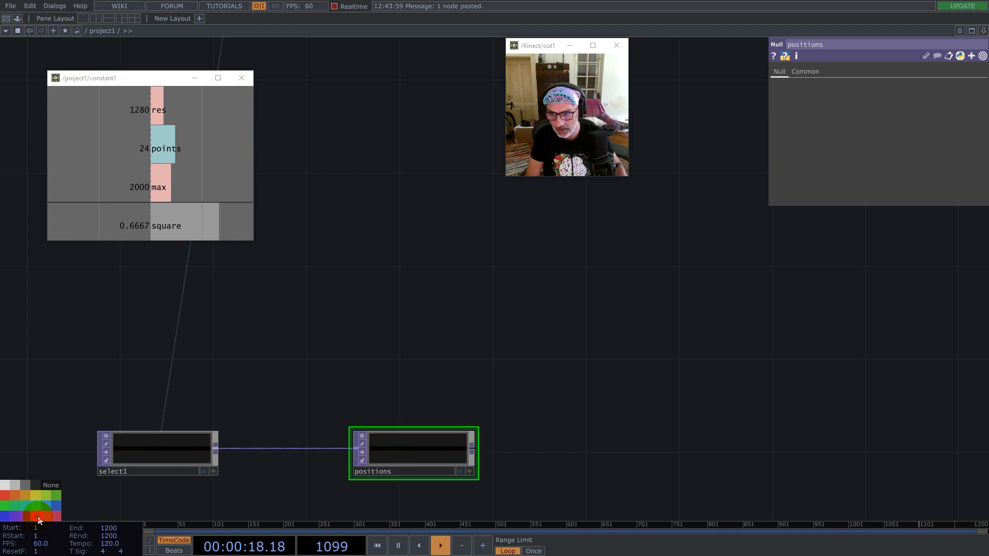
- Add a Geometry COMP below the positions Null and open its internal network
scroll(488, 203, "down", 5)
left_click_drag(542, 310, 561, 437)
key("Tab")
type("ge")
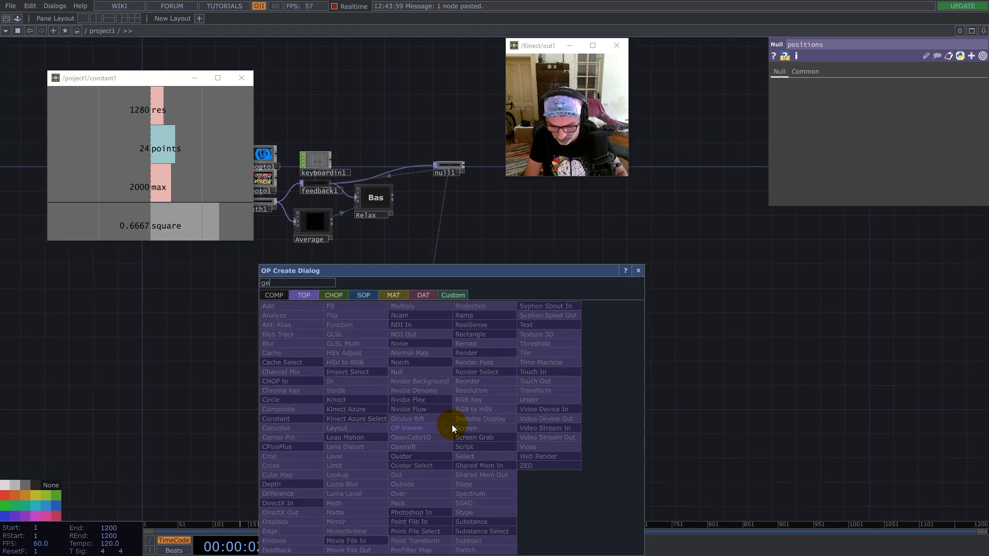
left_click(277, 298)
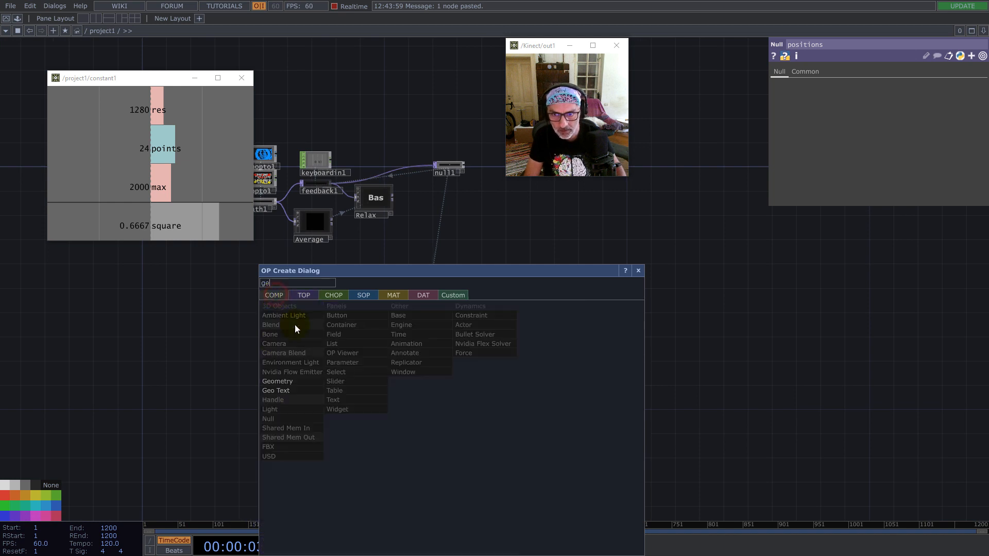
left_click(285, 387)
left_click(489, 404)
scroll(503, 405, "up", 3)
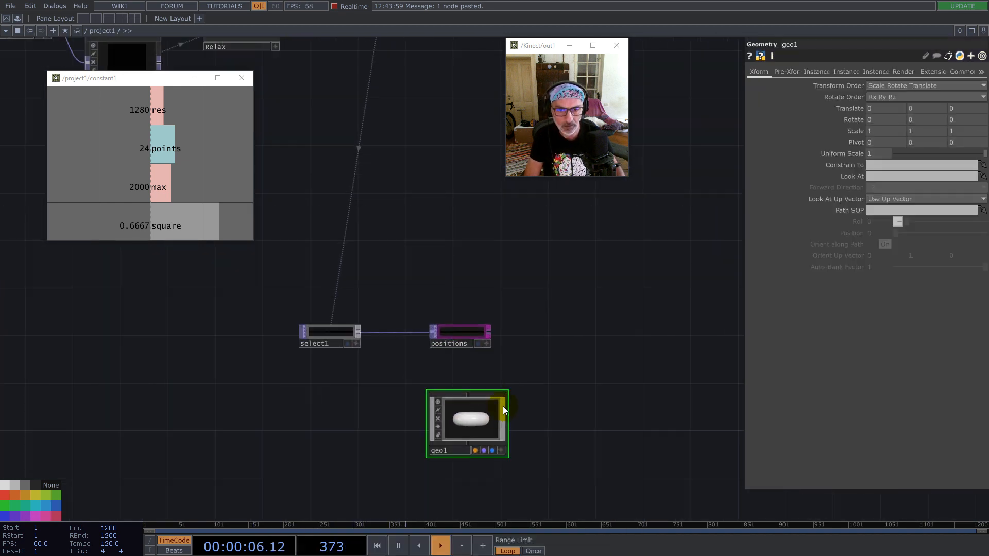
left_click_drag(481, 424, 473, 412)
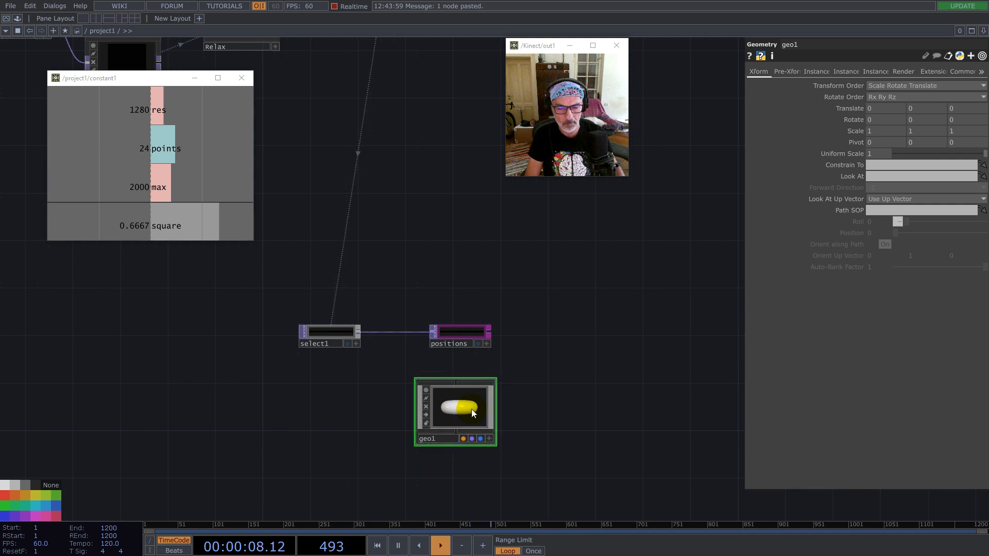
double_click(470, 412)
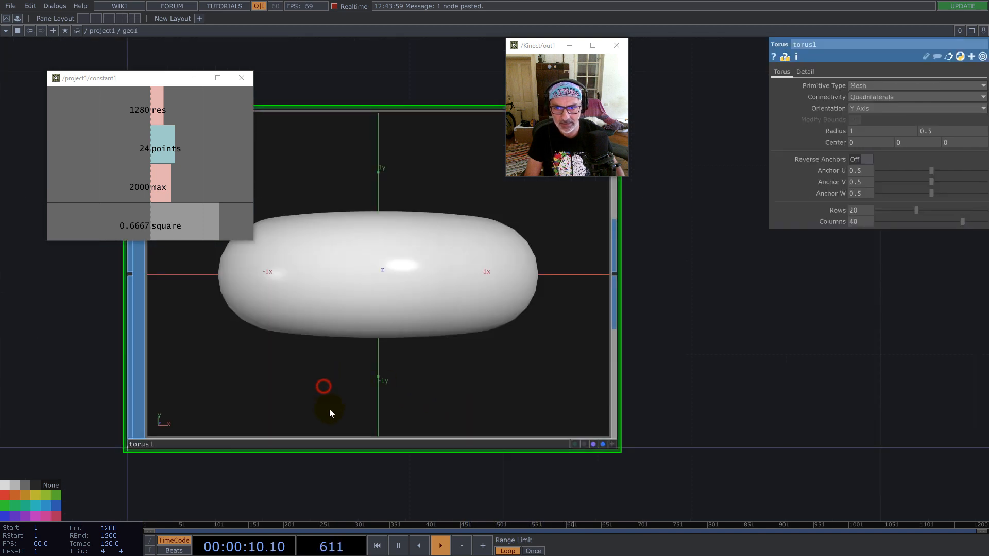
- Delete the default torus inside the geo1 network
key("Delete")
key("Tab")
type("cir")
left_click(120, 236)
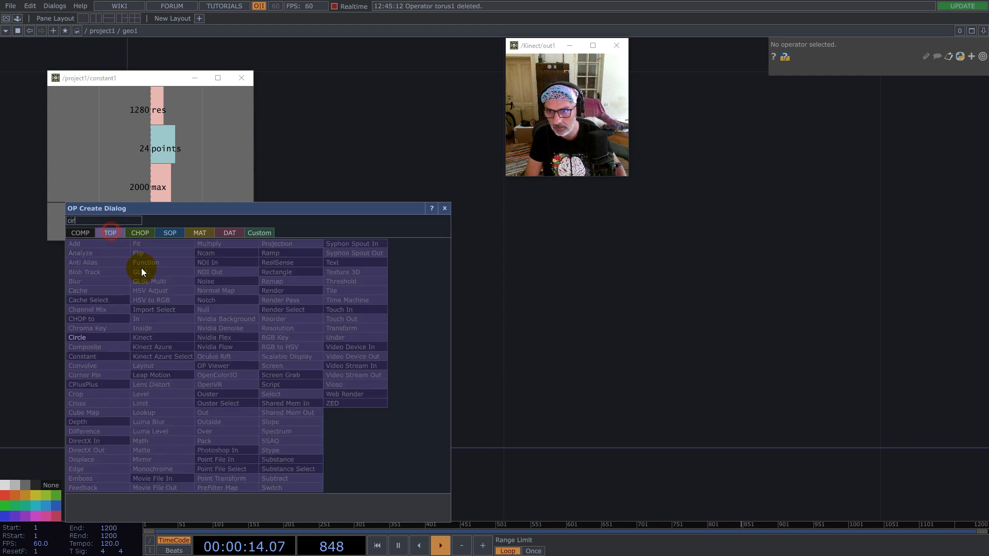
left_click(81, 330)
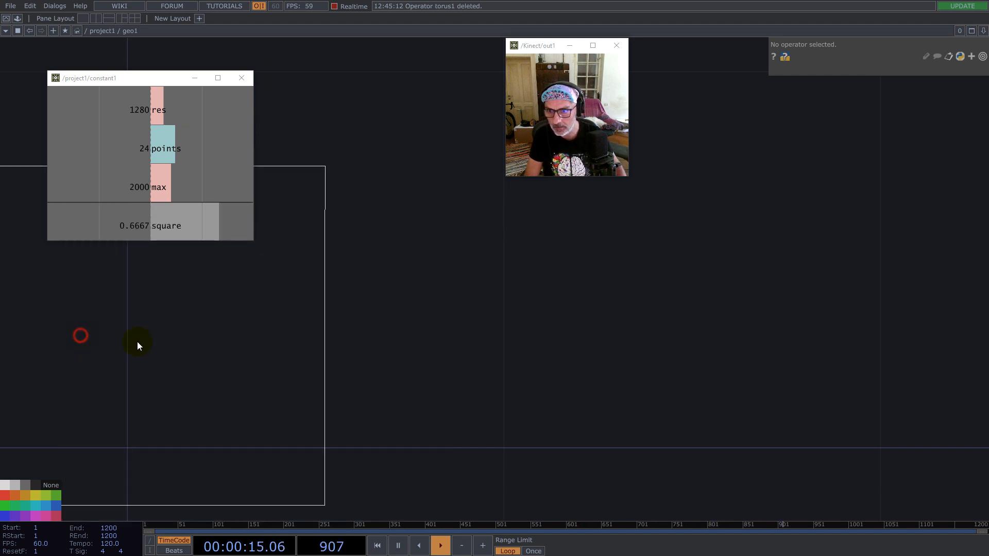
left_click(372, 280)
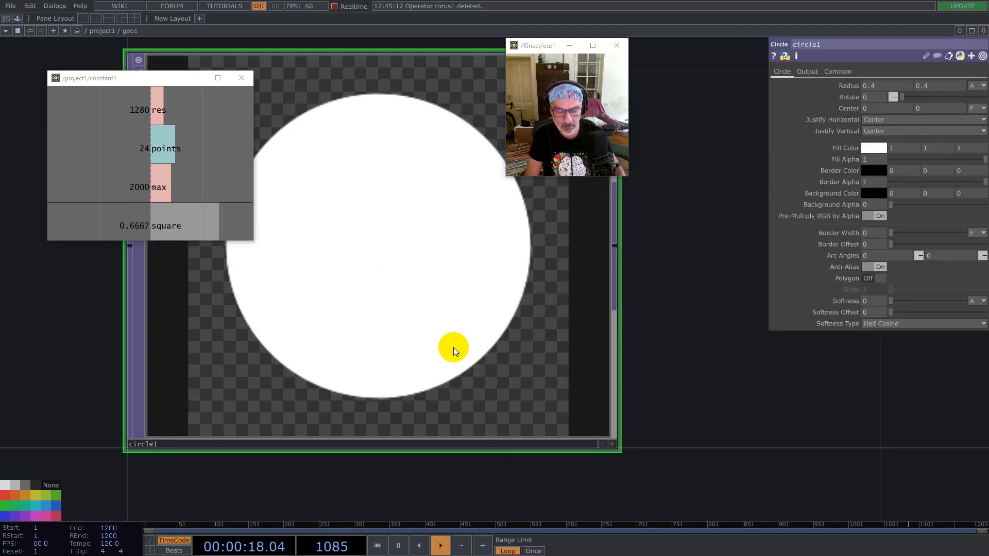
key("Delete")
- Add a Circle SOP inside geo1 and set its divisions to 32
key("Tab")
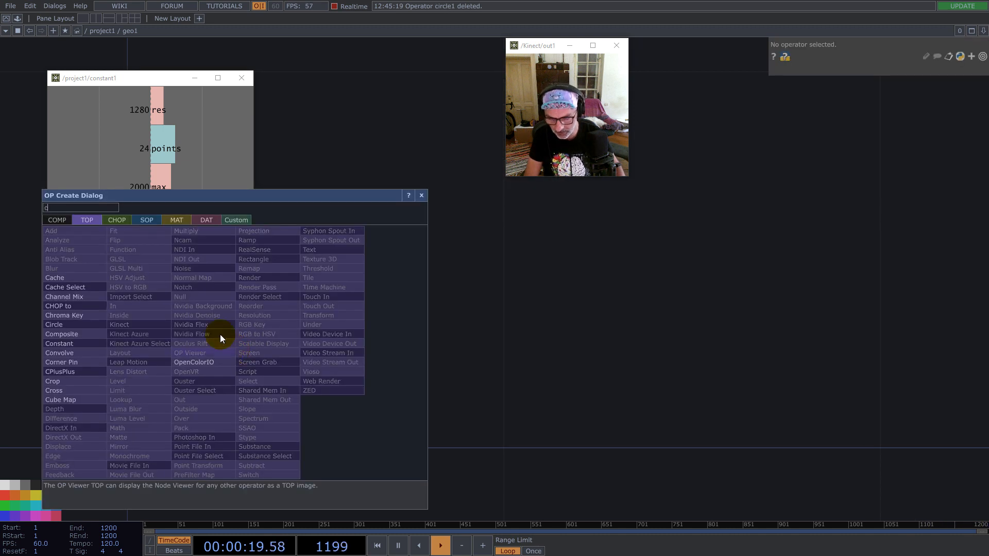
left_click(147, 219)
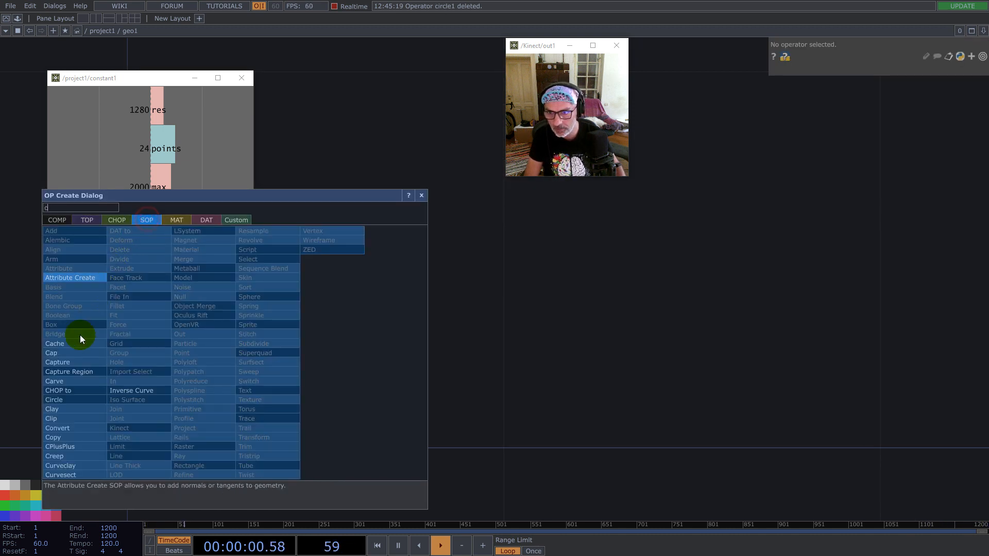
left_click(62, 401)
left_click(373, 280)
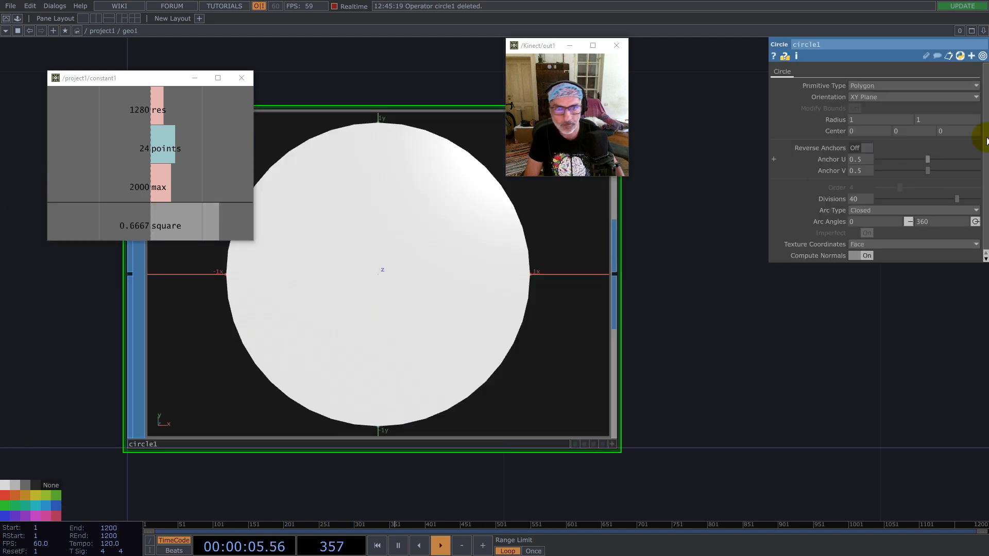
type("32")
key("Return")
- Go into the Average component and open the topto1 CHOP's viewer in a separate window
scroll(570, 356, "down", 1)
scroll(570, 356, "down", 5)
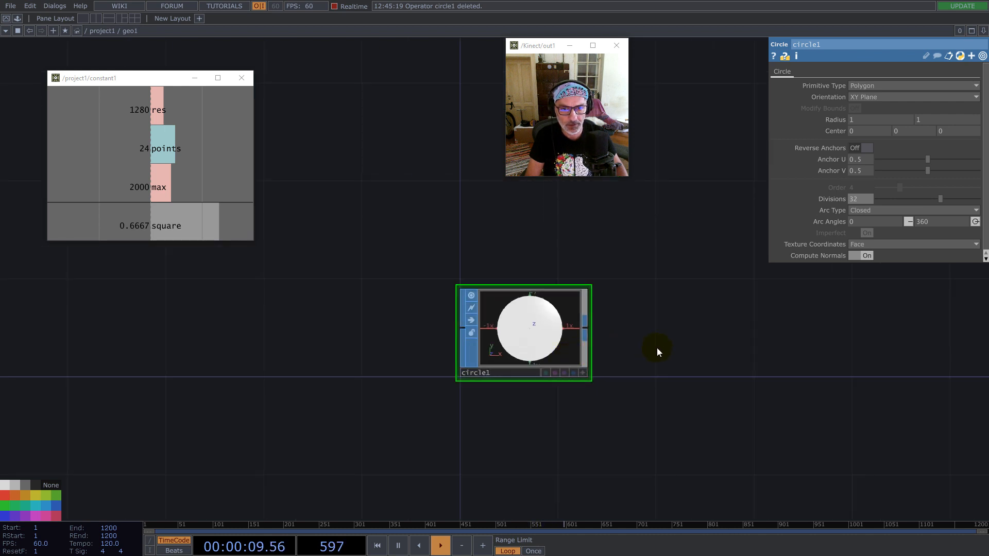
left_click_drag(658, 351, 552, 356)
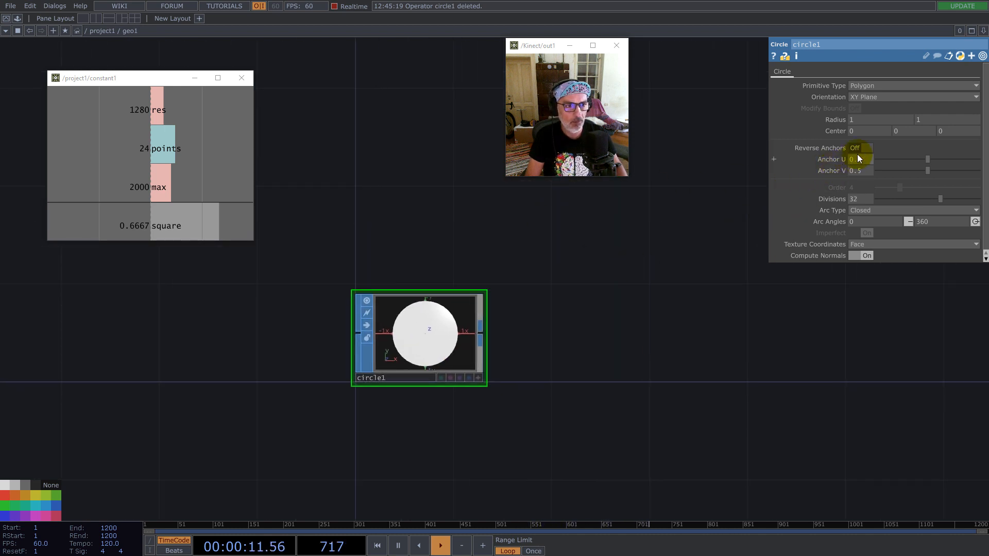
scroll(388, 357, "down", 4)
scroll(387, 355, "down", 8)
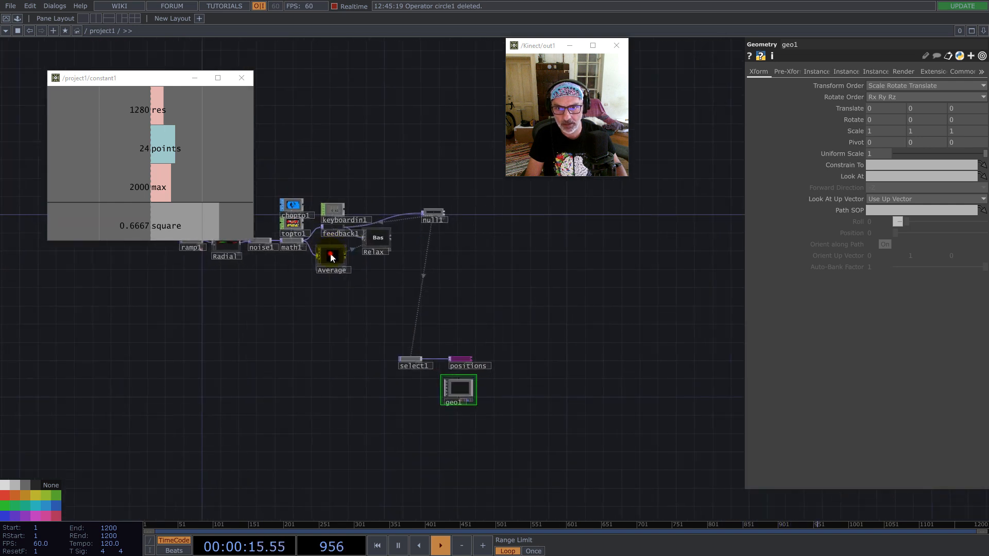
scroll(332, 251, "up", 3)
right_click(142, 341)
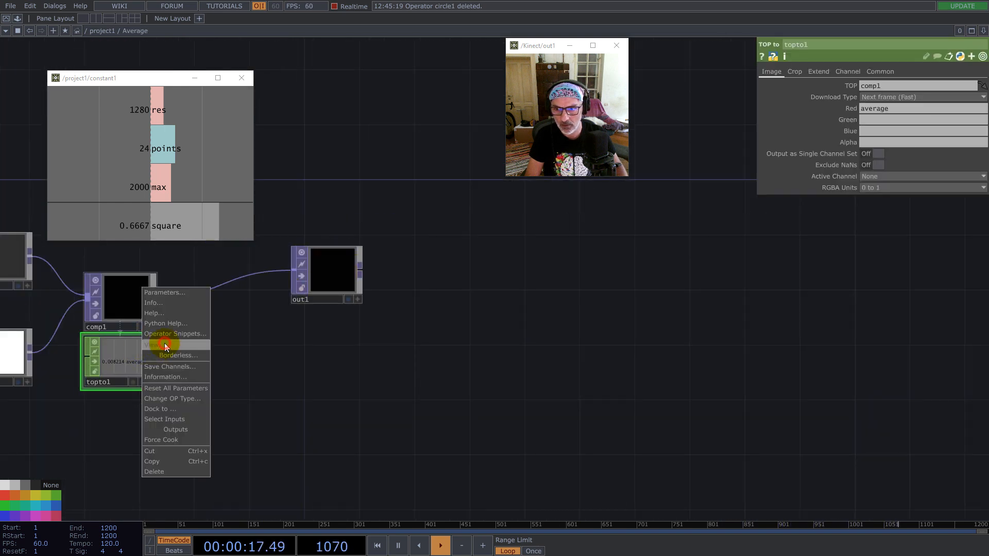
left_click(165, 345)
- Examine the networks inside the Relax component and its Collisions component
scroll(463, 346, "down", 6)
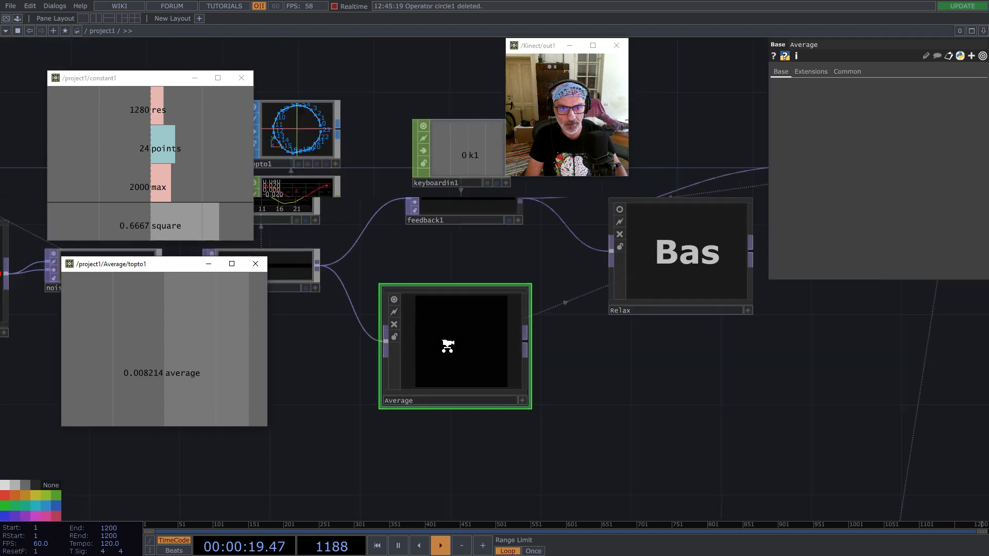
scroll(448, 346, "down", 2)
scroll(521, 327, "up", 6)
left_click_drag(589, 356, 682, 358)
scroll(438, 364, "up", 5)
left_click_drag(620, 349, 793, 412)
left_click_drag(479, 383, 610, 333)
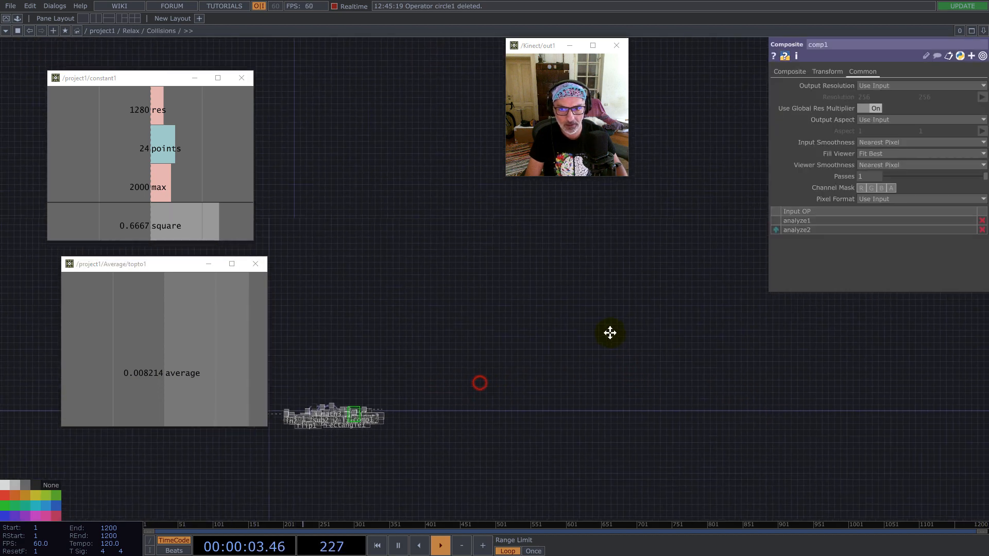
scroll(453, 375, "up", 5)
scroll(552, 379, "down", 10)
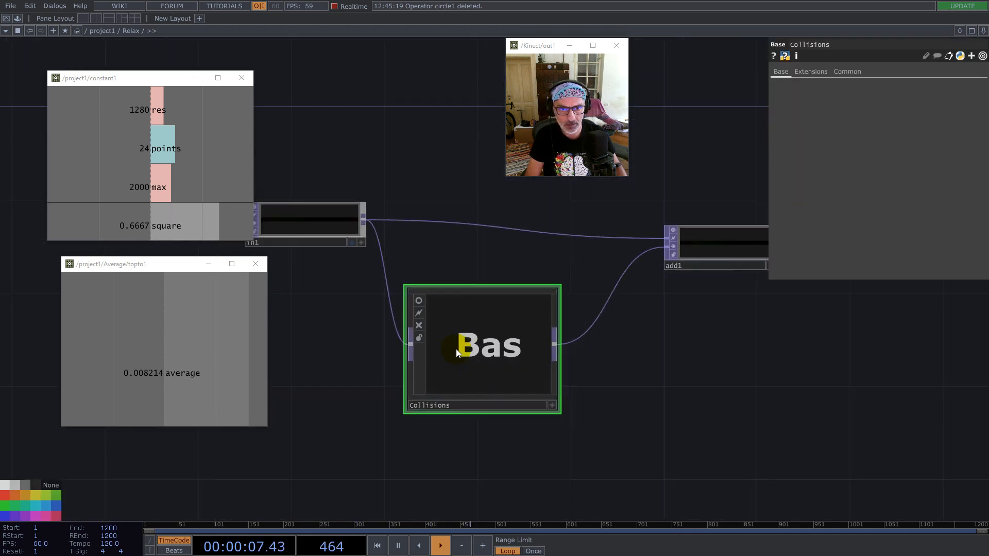
scroll(466, 342, "down", 5)
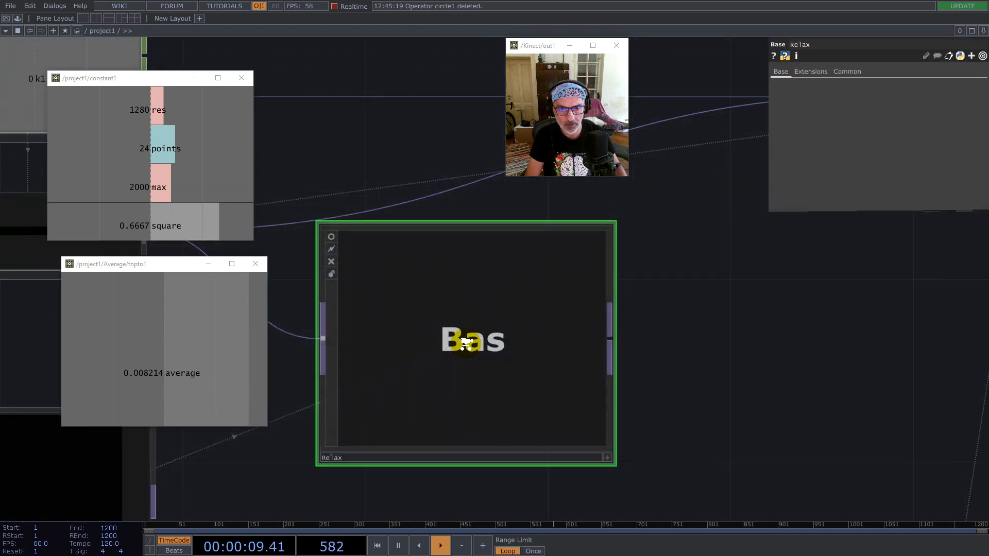
- Inside geo1, reference topto1's average channel in both circle radius values and divide each by 2
left_click_drag(623, 324, 568, 348)
scroll(446, 362, "up", 3)
left_click(446, 362)
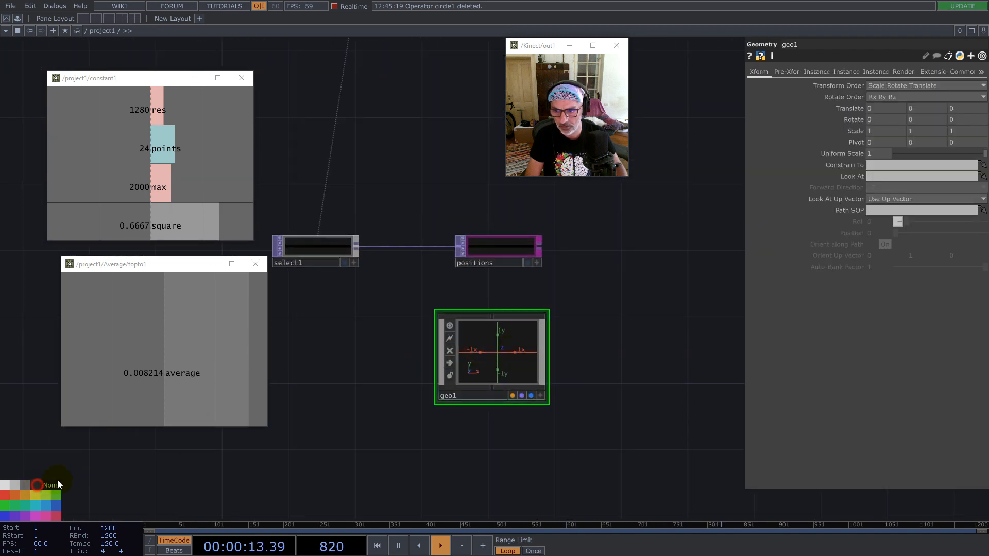
scroll(499, 332, "up", 3)
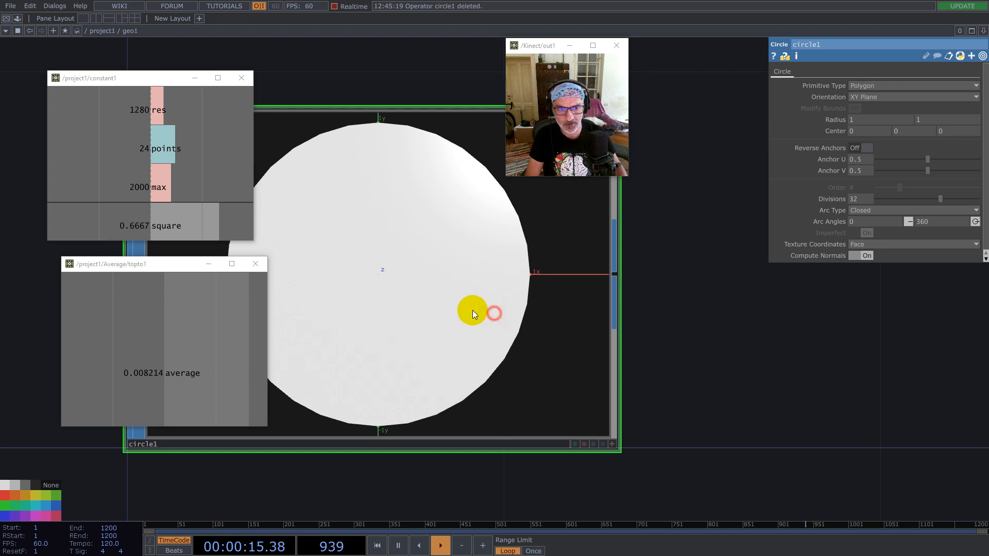
left_click_drag(162, 386, 832, 117)
left_click(845, 115)
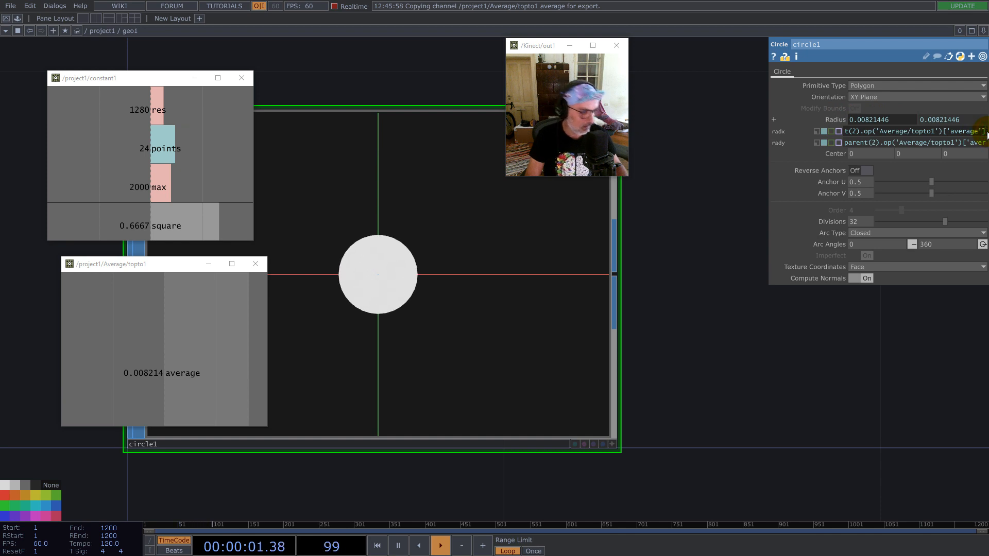
type("/2")
left_click_drag(982, 143, 986, 143)
type("/2")
key("Return")
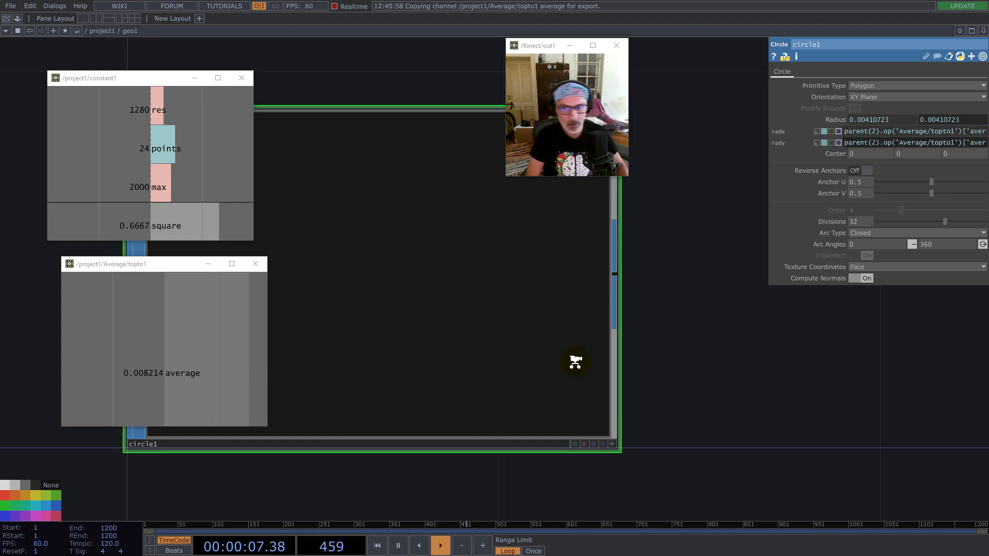
- Append a Transform SOP after circle1 and turn on its render and display flags
scroll(575, 363, "down", 3)
key("Tab")
type("t")
left_click(610, 413)
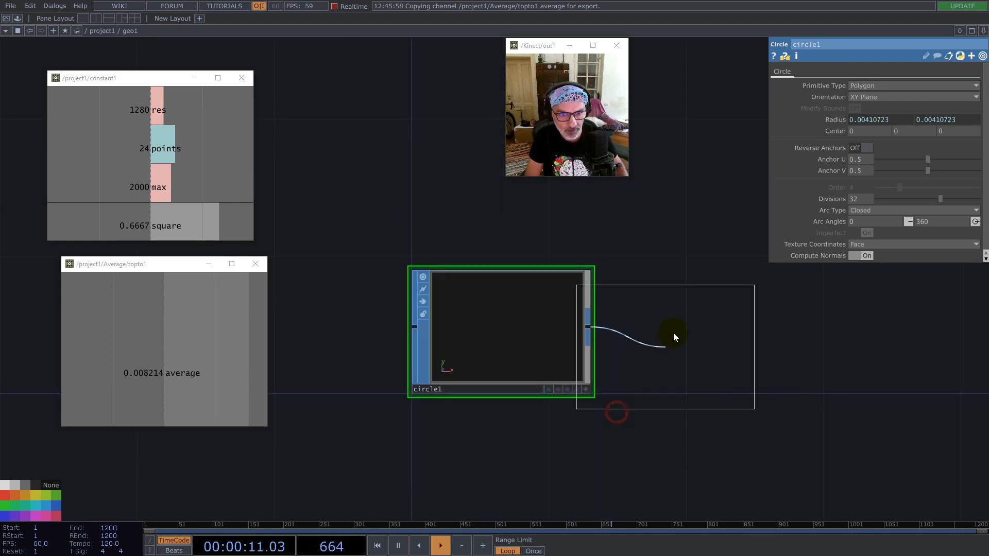
left_click(709, 334)
left_click_drag(697, 205, 510, 235)
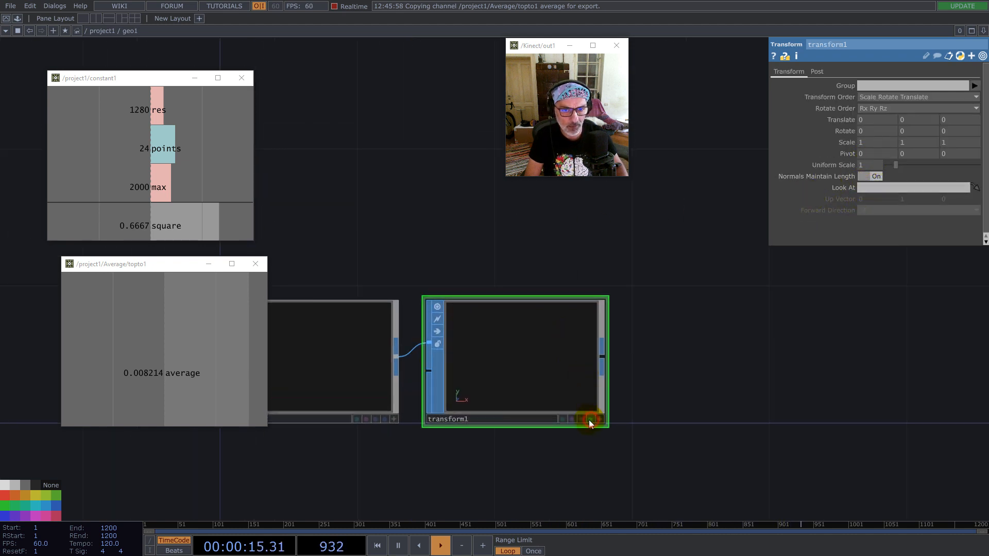
scroll(593, 423, "up", 3)
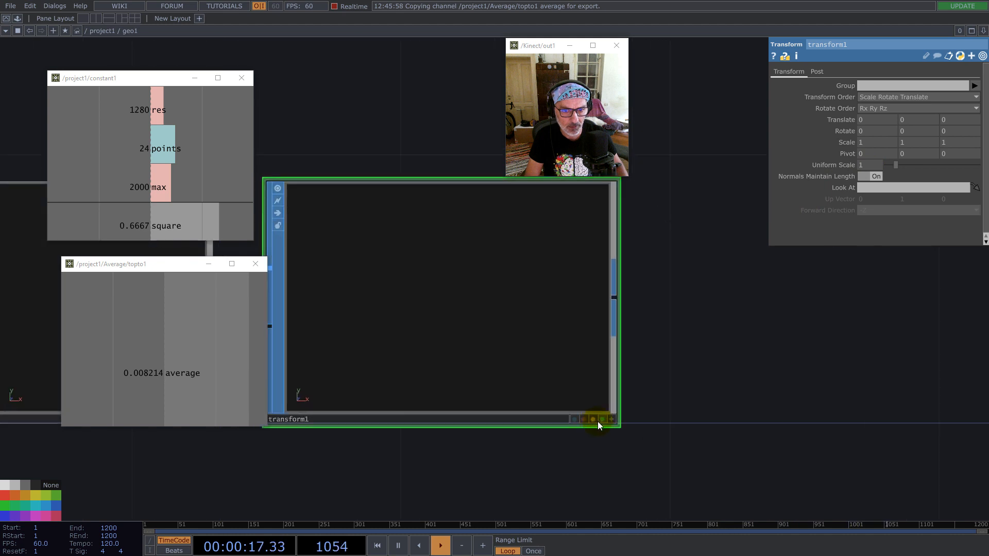
- Enable instancing on geo1 with positions as Translate OP, r for Translate X and g for Translate Y
scroll(360, 232, "down", 6)
scroll(430, 278, "down", 10)
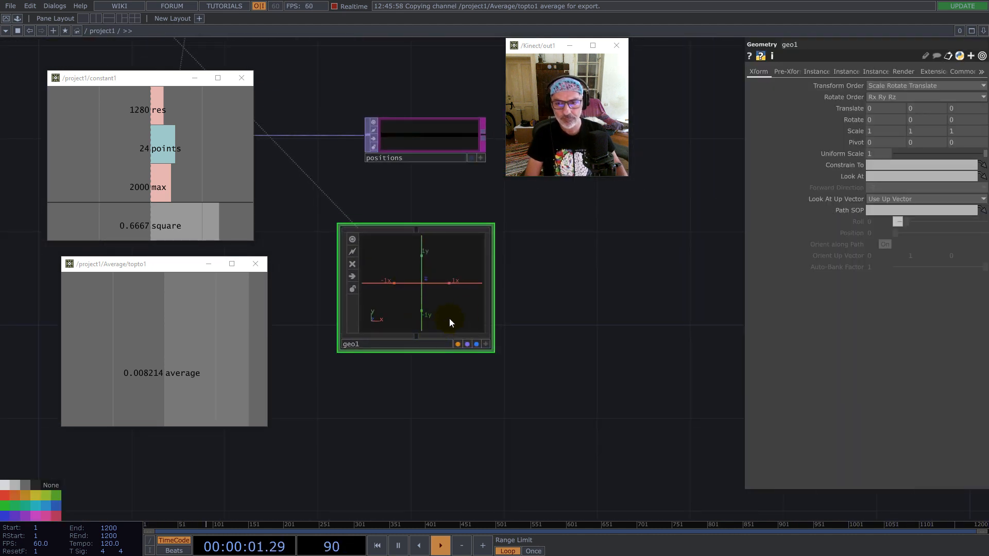
scroll(465, 306, "down", 2)
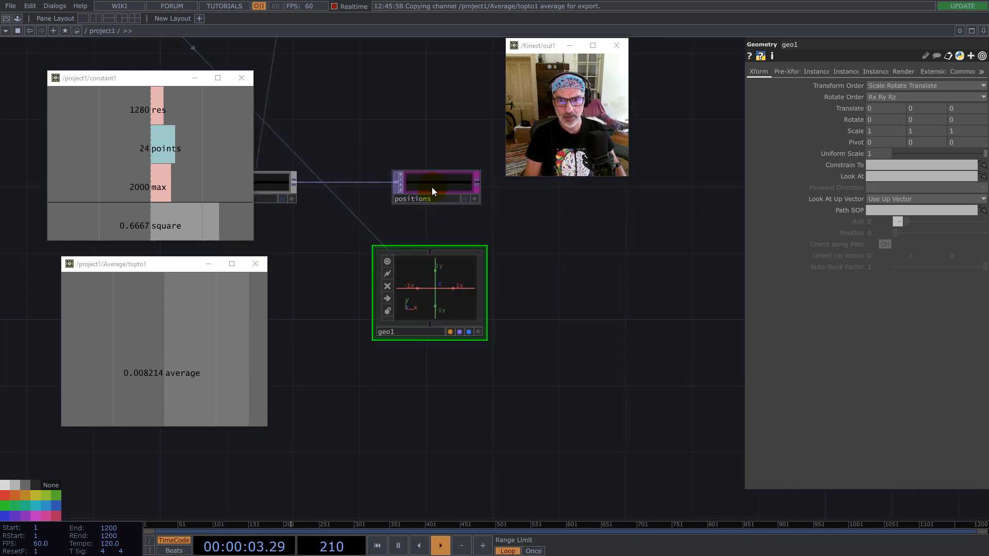
left_click(816, 71)
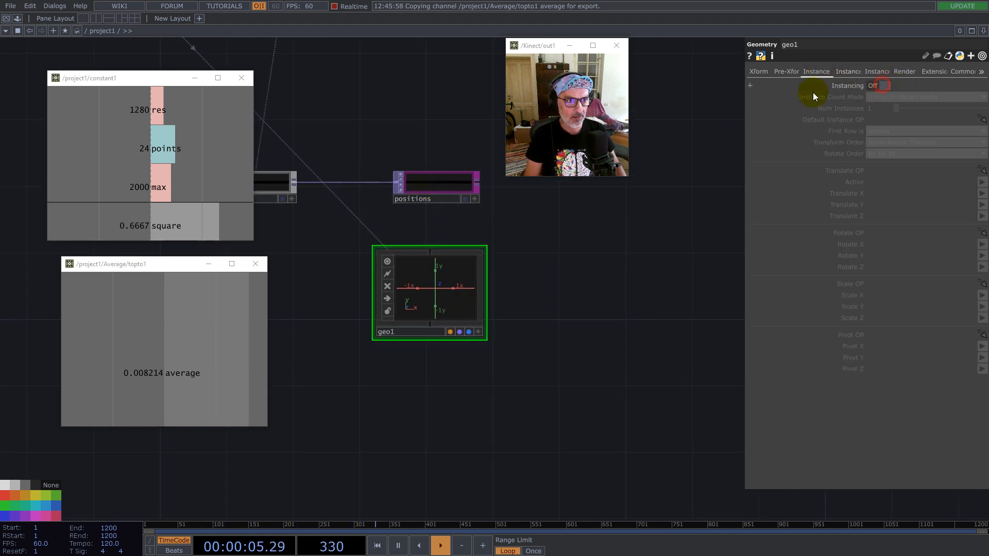
left_click(876, 86)
left_click_drag(458, 191, 896, 173)
left_click(885, 194)
type("r")
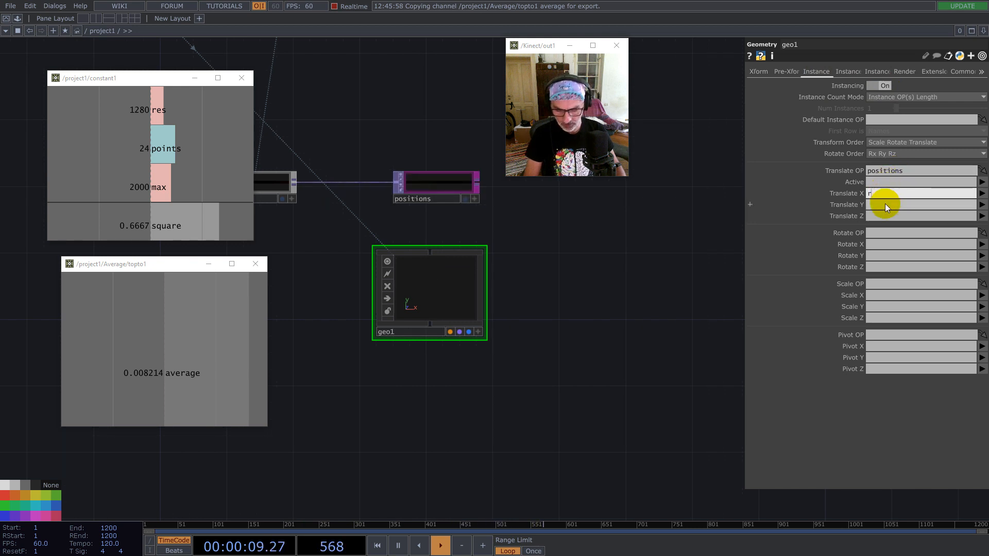
left_click(886, 206)
type("g")
left_click(570, 286)
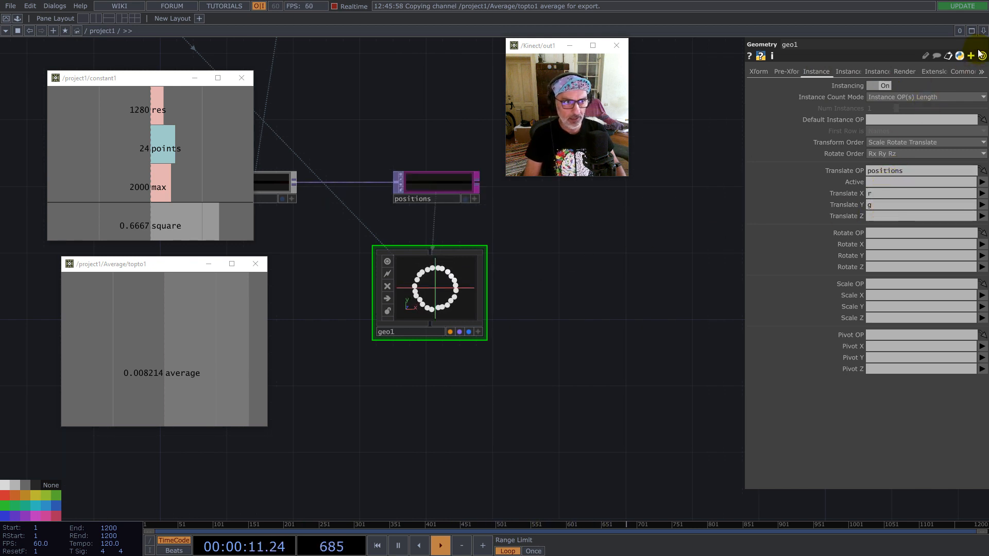
- Split the workspace left/right, make the new pane a Geometry Viewer, and frame the instanced circles in it
left_click(984, 30)
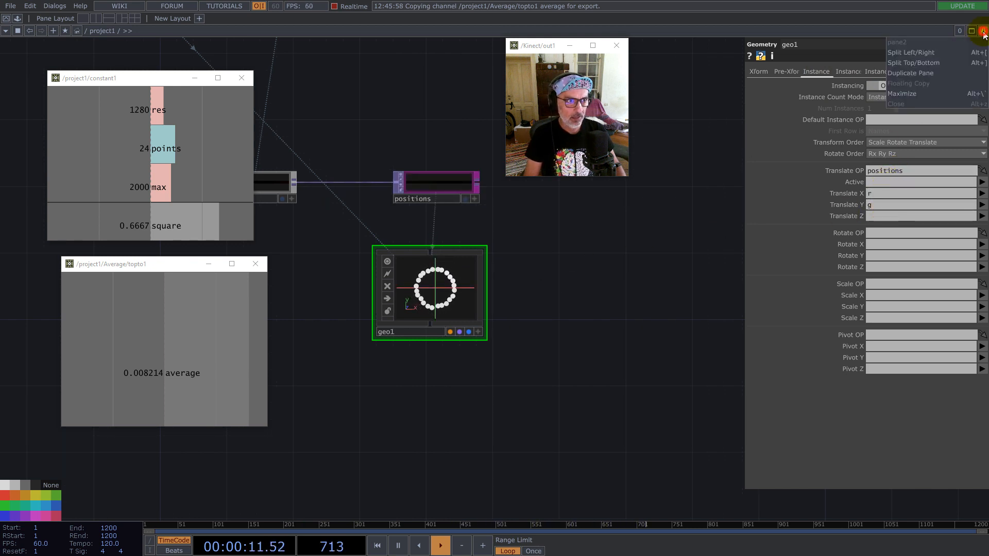
left_click(912, 52)
left_click(502, 31)
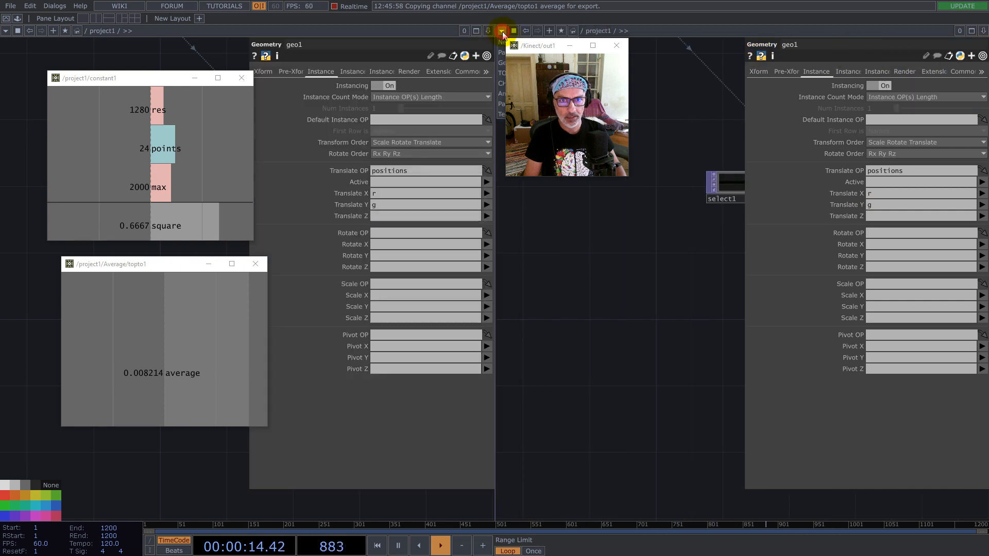
left_click(502, 63)
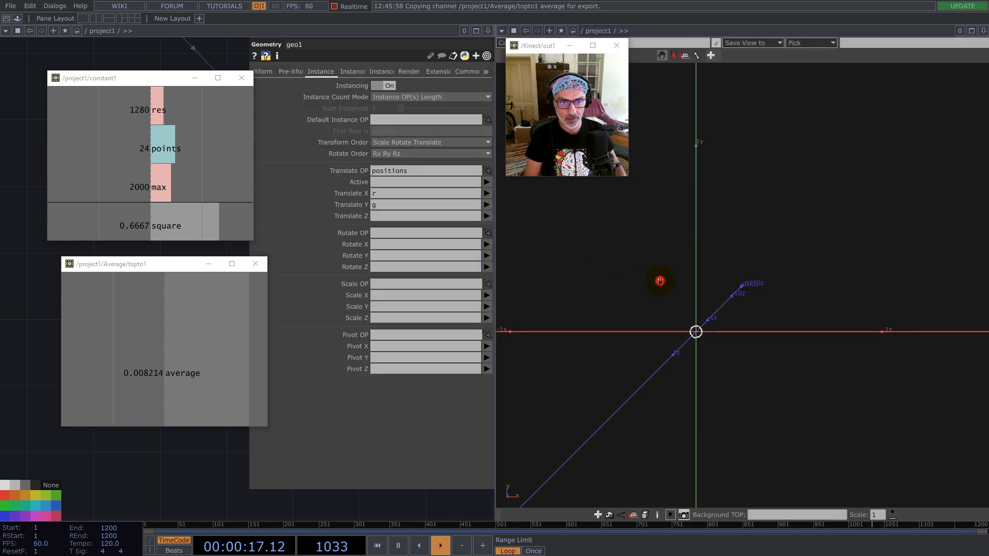
key("h")
middle_click_drag(763, 290, 676, 320)
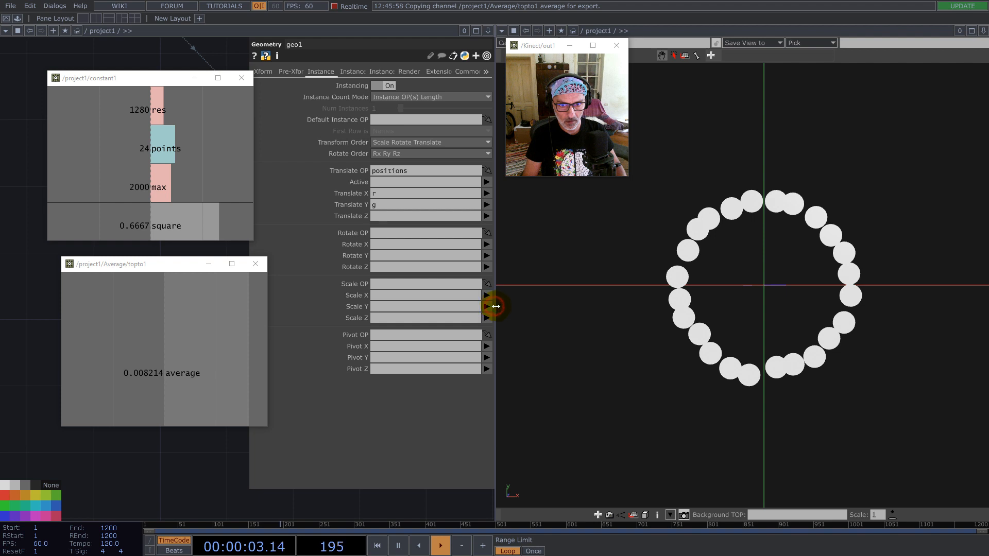
left_click_drag(495, 306, 504, 304)
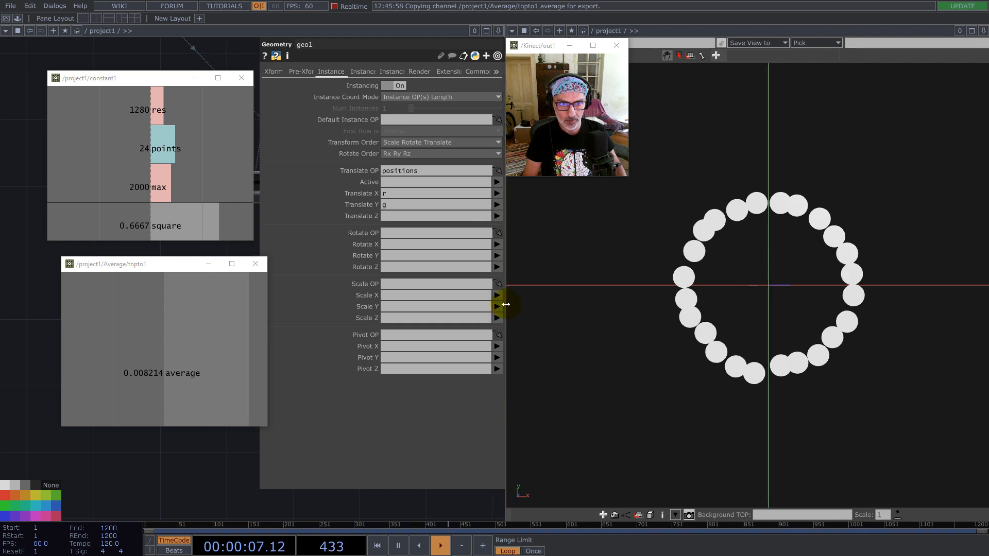
- Close the floating topto1 and constant1 viewer windows
left_click(109, 382)
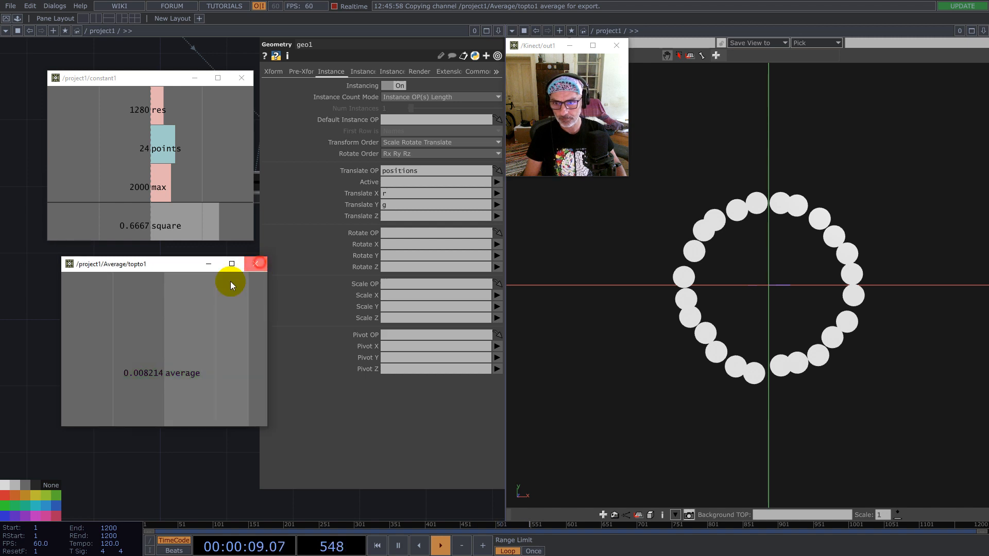
left_click(256, 264)
left_click_drag(192, 301, 193, 348)
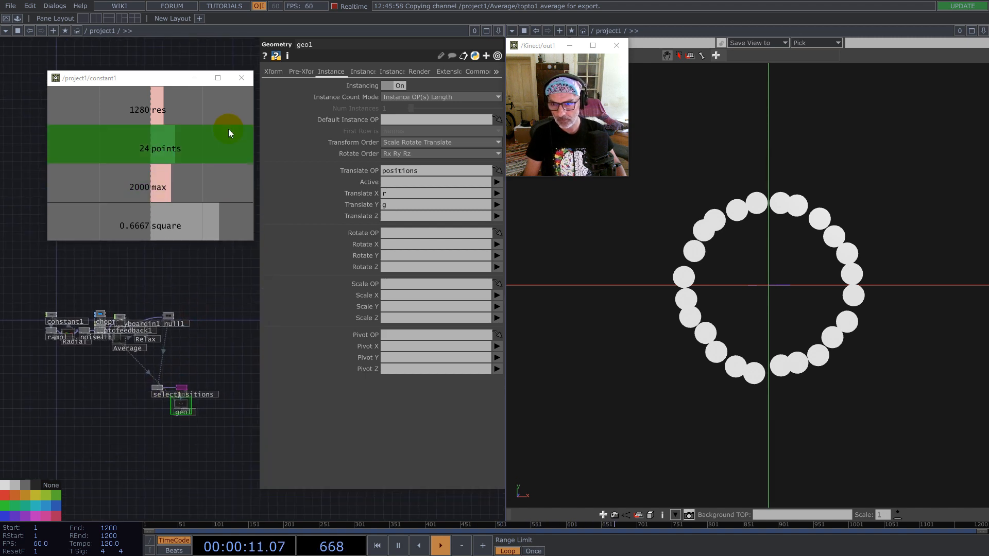
left_click(242, 78)
- Connect the Relax component's output to null1 in the project1 network
scroll(143, 314, "up", 8)
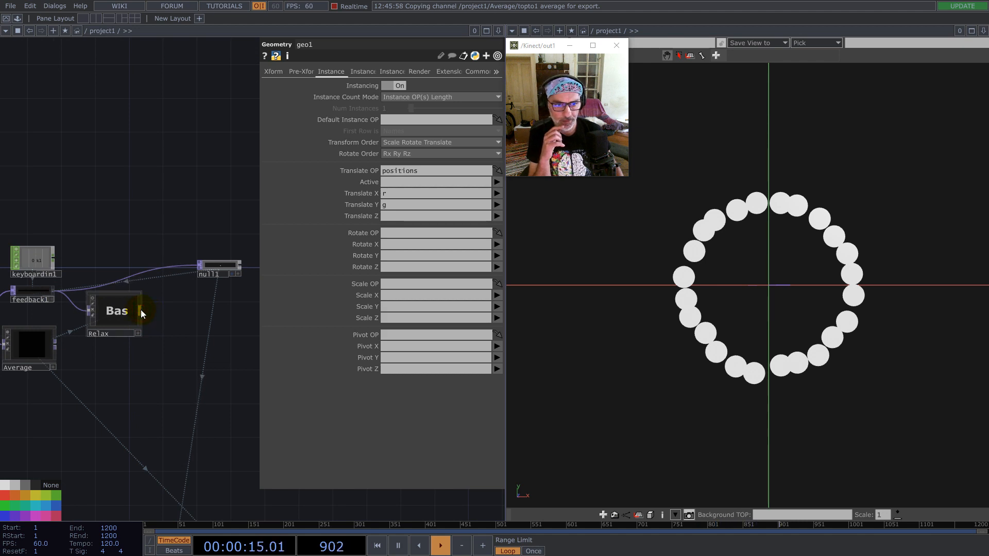
left_click_drag(144, 308, 193, 264)
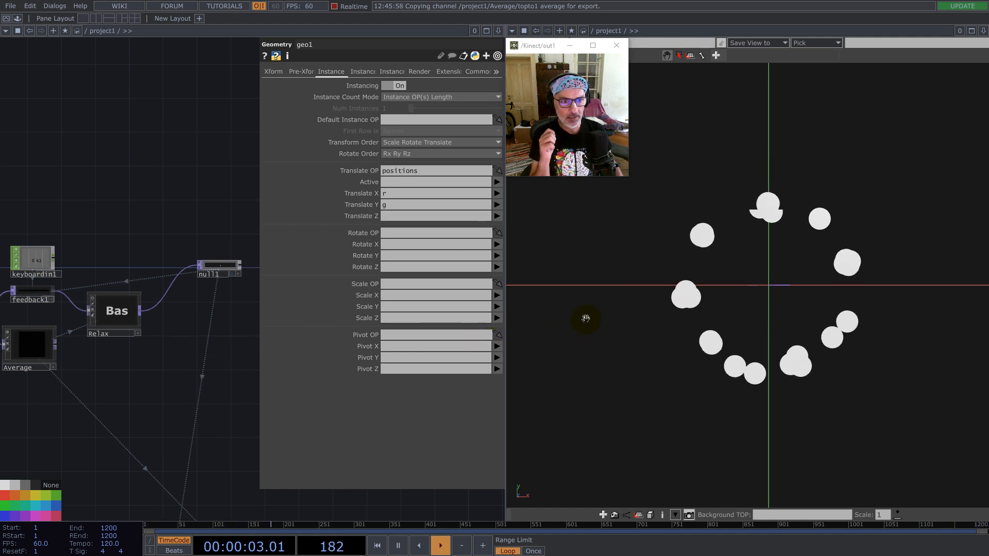
- Inside Relax's Collisions component, set math3's Multiply expression to -1/2
double_click(107, 325)
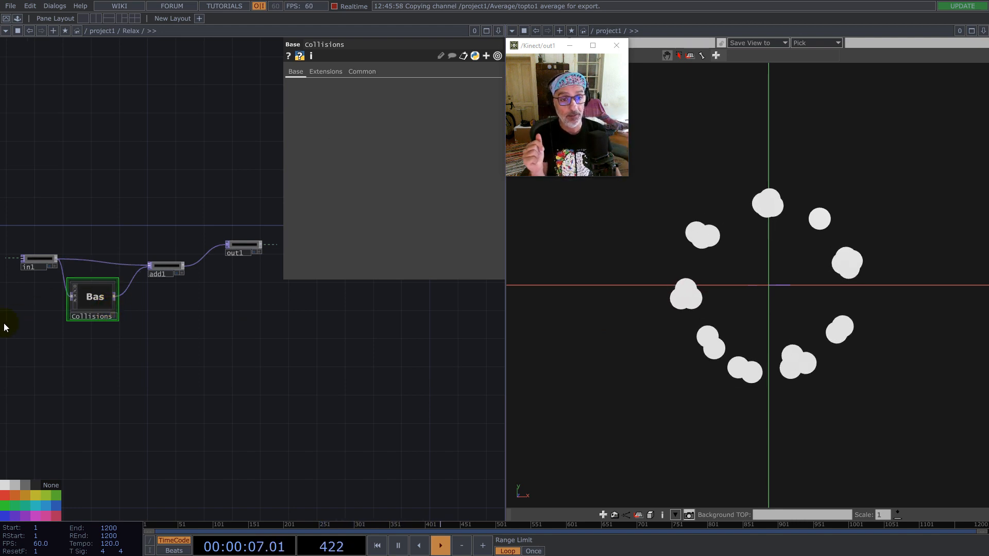
double_click(101, 303)
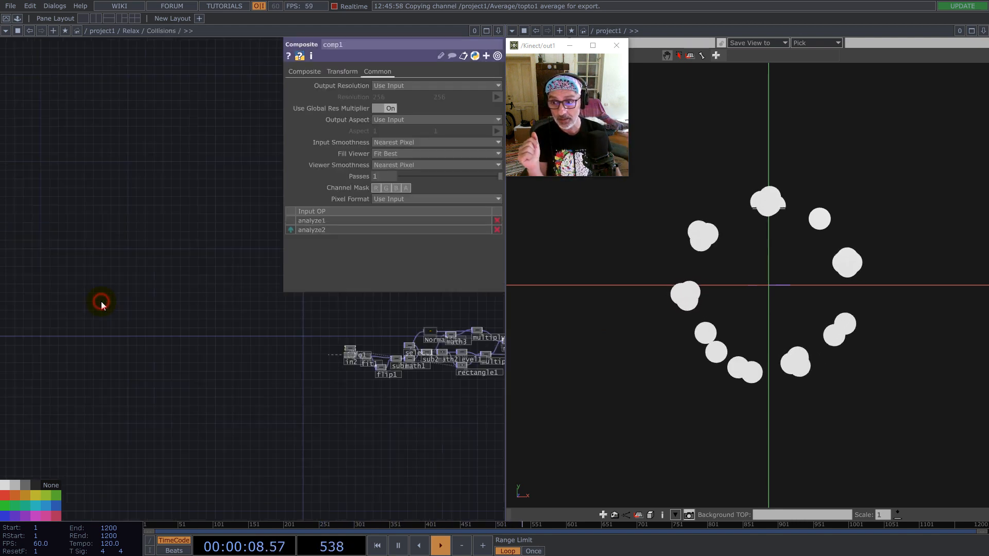
left_click_drag(371, 436, 202, 484)
scroll(294, 387, "up", 6)
left_click(262, 376)
left_click(318, 71)
left_click(406, 97)
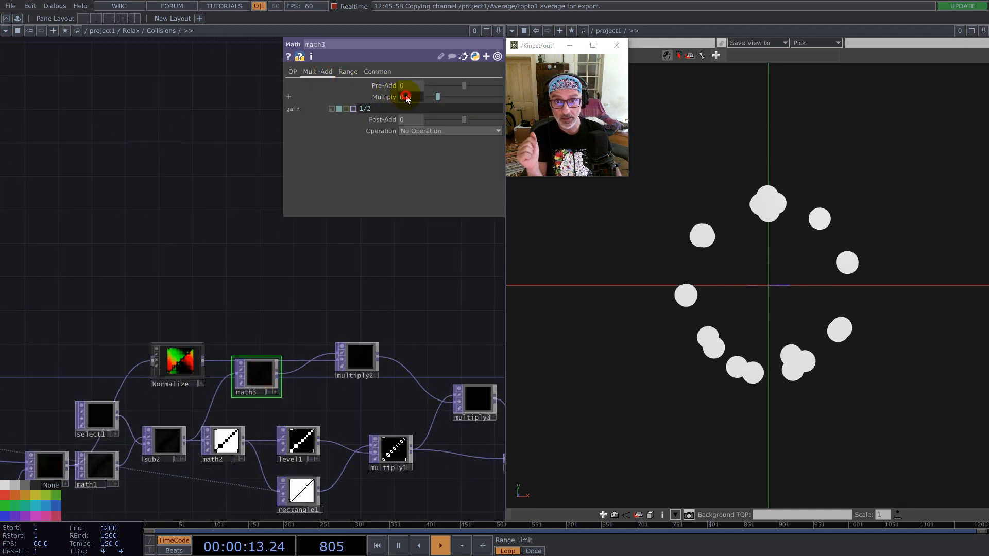
left_click(361, 110)
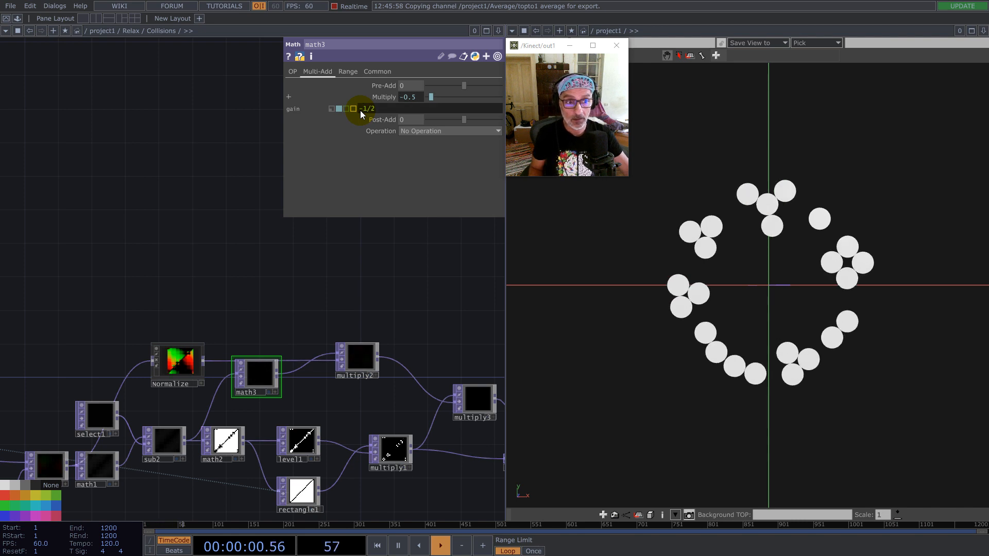
left_click(376, 294)
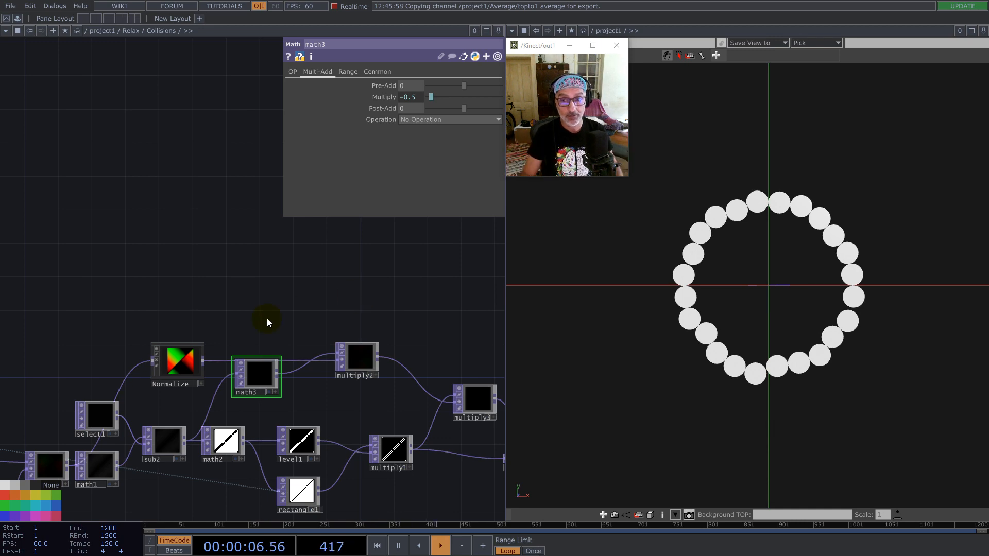
- Return to the project1 network and add a Null TOP on a new branch from Relax's output
scroll(227, 330, "down", 5)
scroll(194, 367, "down", 12)
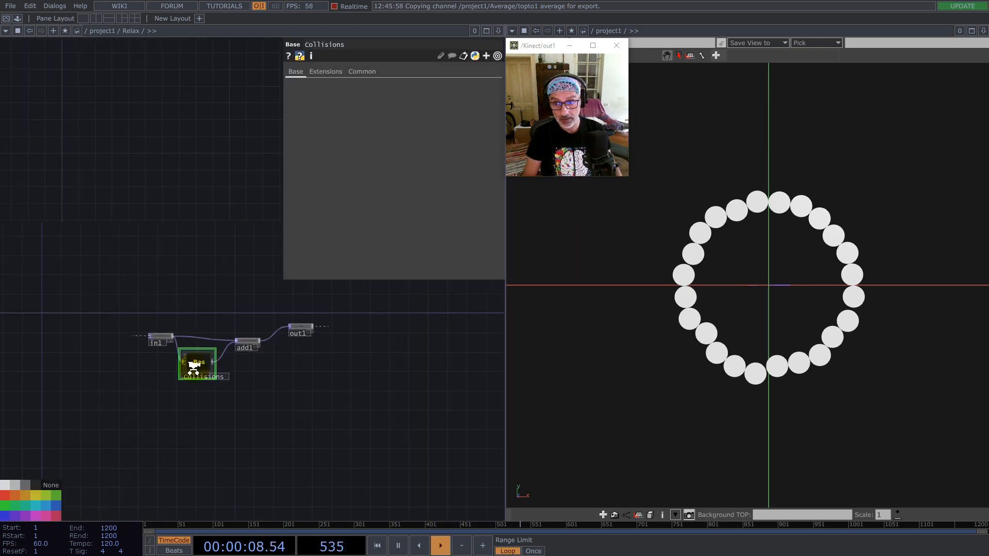
scroll(216, 402, "down", 5)
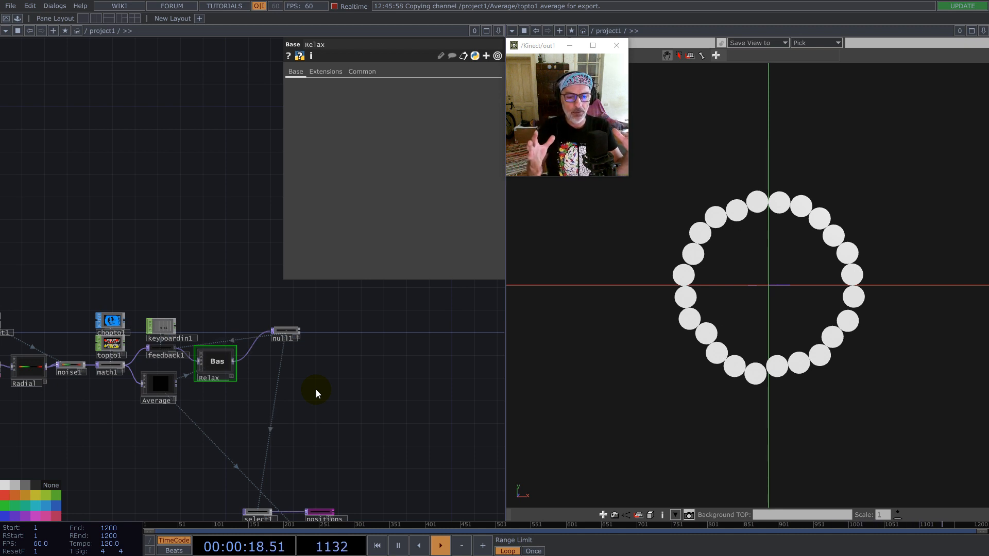
scroll(257, 364, "up", 3)
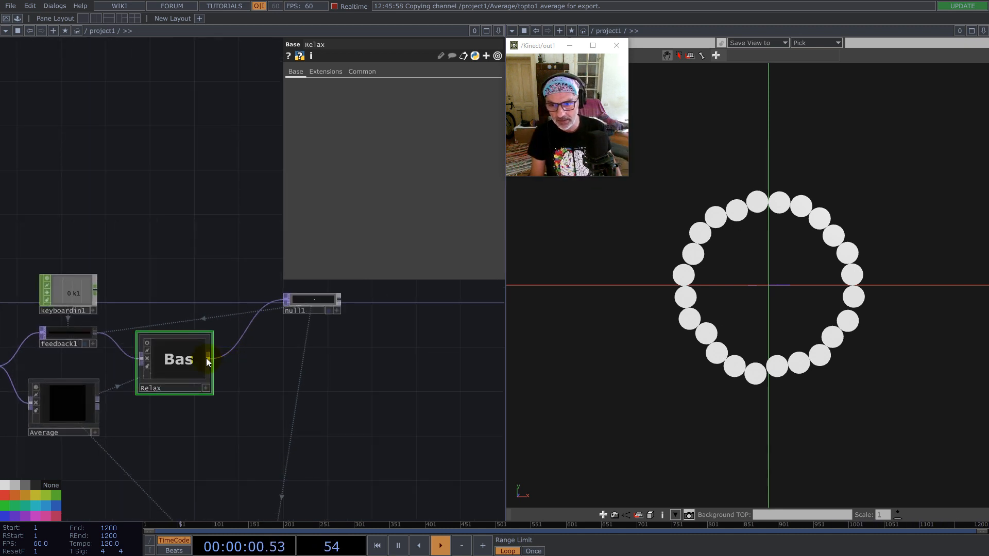
right_click(208, 357)
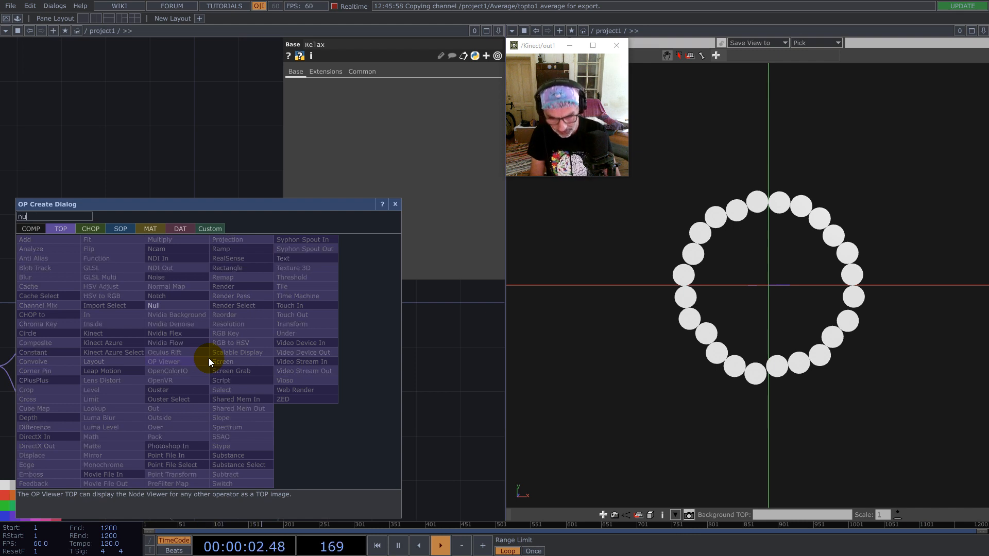
left_click(170, 306)
left_click(390, 406)
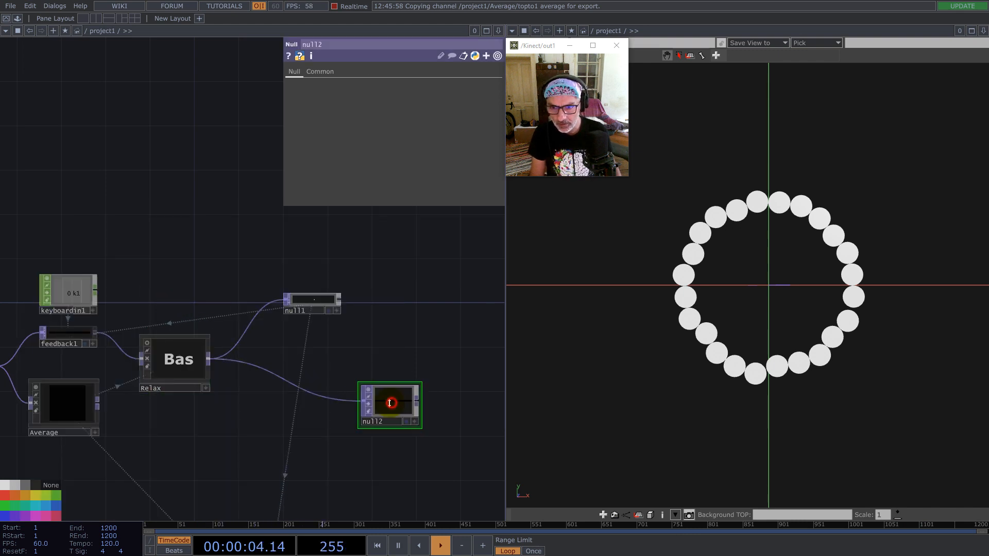
- Insert another Null TOP on the wire between Relax and null2
right_click(293, 394)
left_click(310, 379)
type("nu")
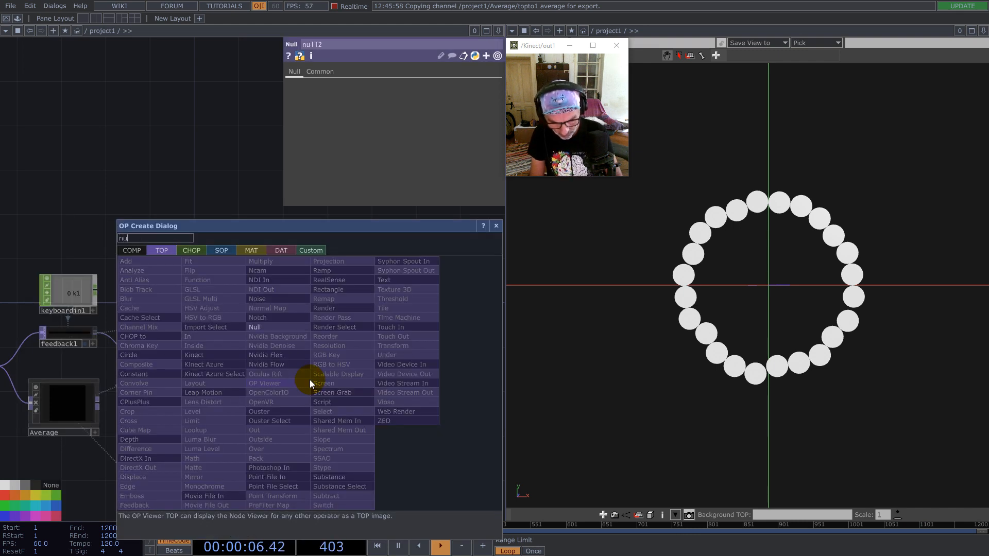
left_click(287, 325)
left_click(263, 420)
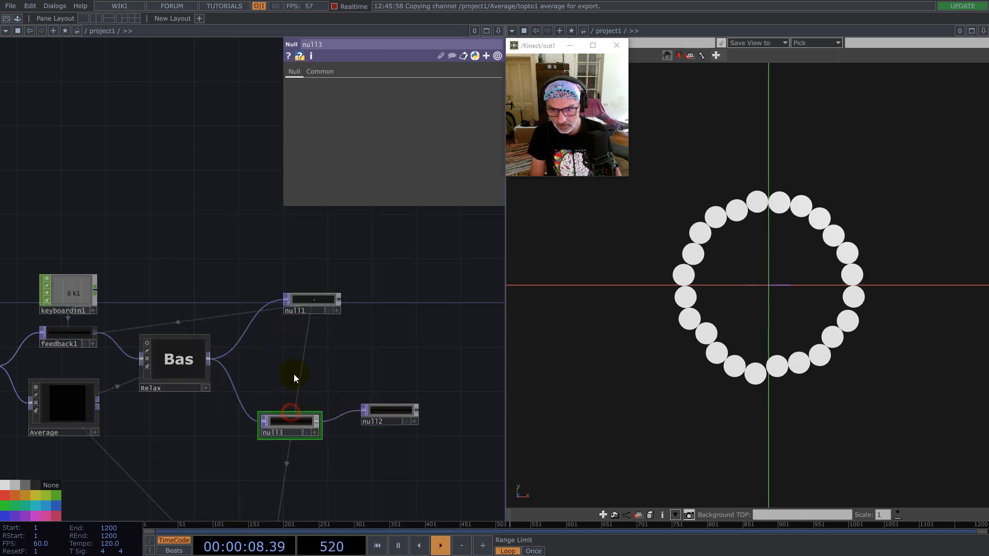
- Collapse null3 into a Base component and name it Resample
right_click(297, 389)
left_click(327, 499)
left_click(291, 434)
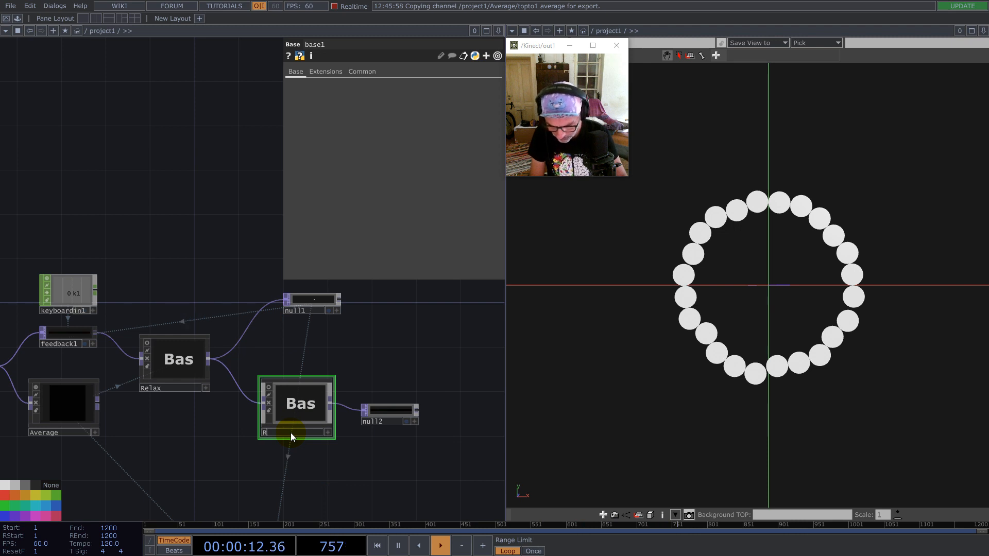
type("Resample")
key("Return")
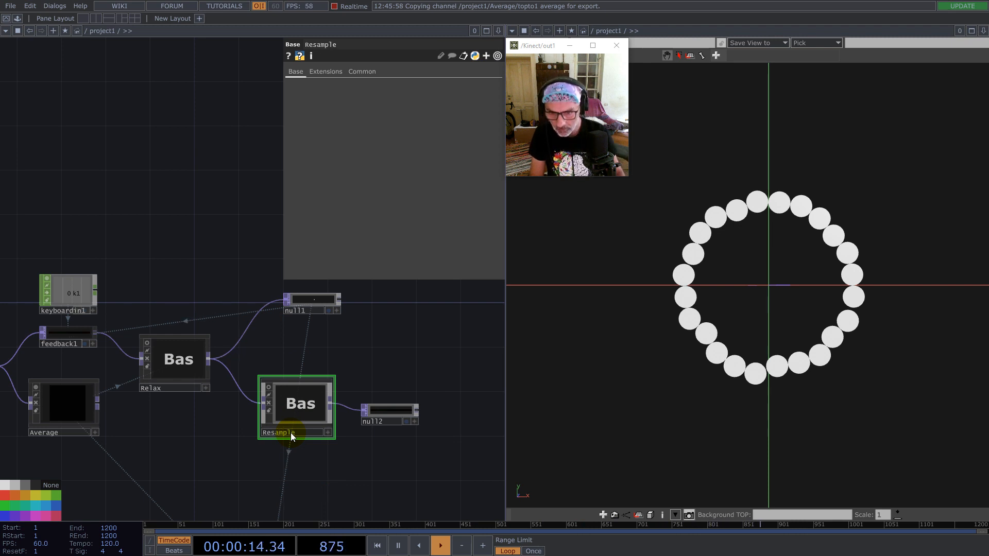
- Delete null2 after the Resample component, and delete null3 inside Resample
left_click(410, 413)
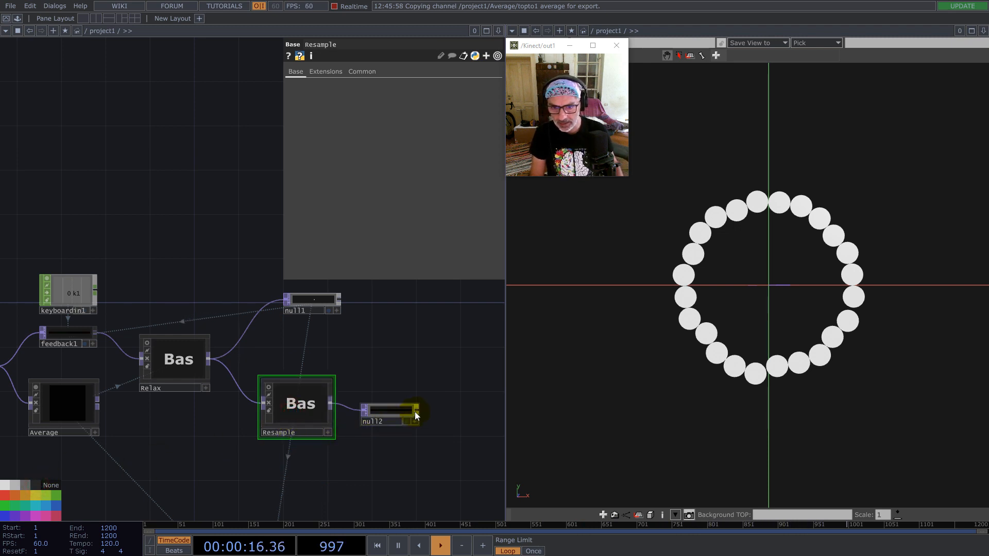
key("Delete")
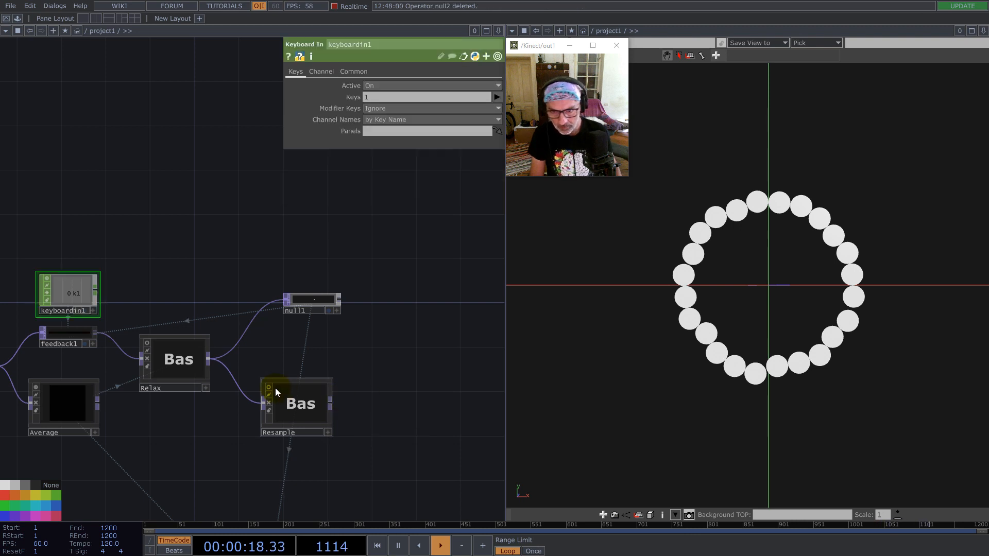
double_click(295, 405)
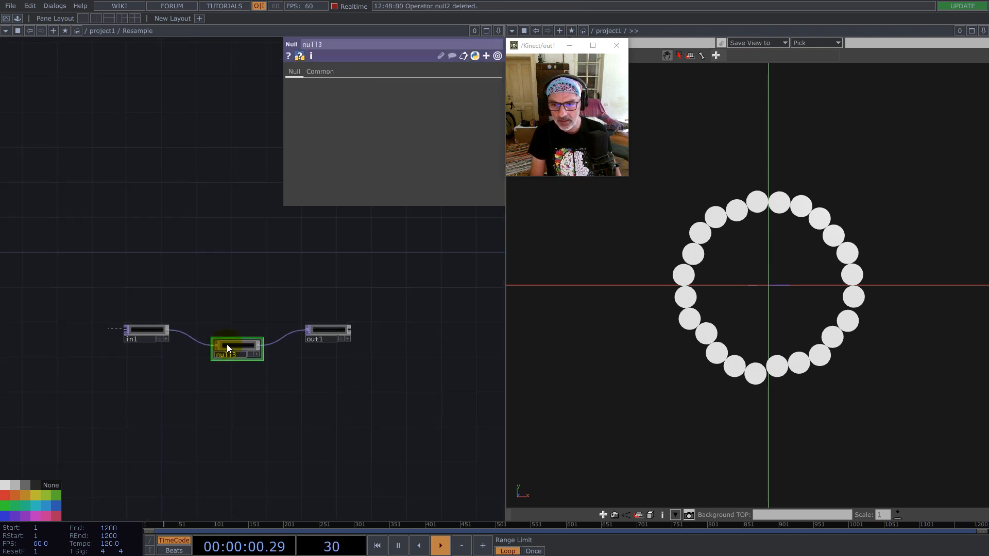
key("Delete")
scroll(216, 342, "up", 3)
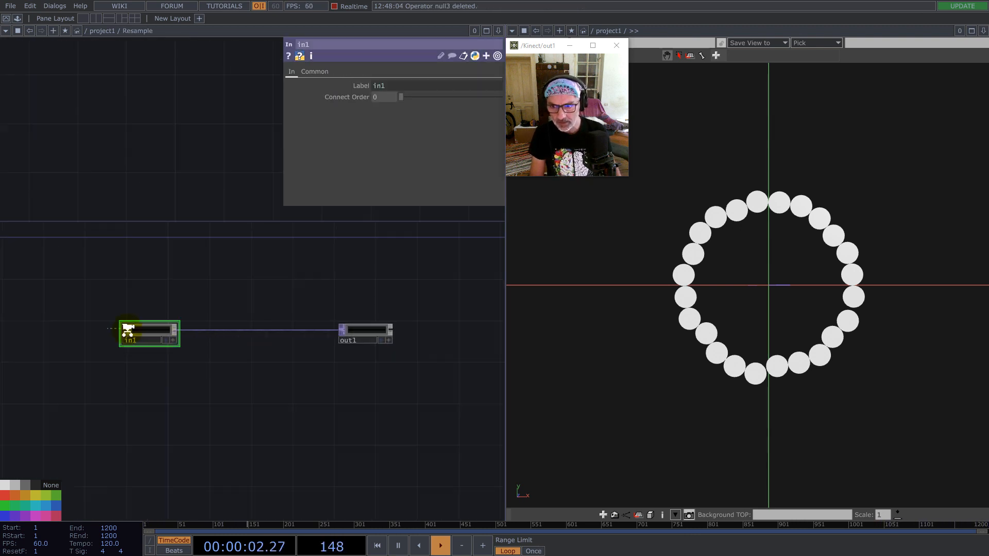
- Create a TOP to CHOP from in1 and place it below in1 inside Resample
right_click(208, 333)
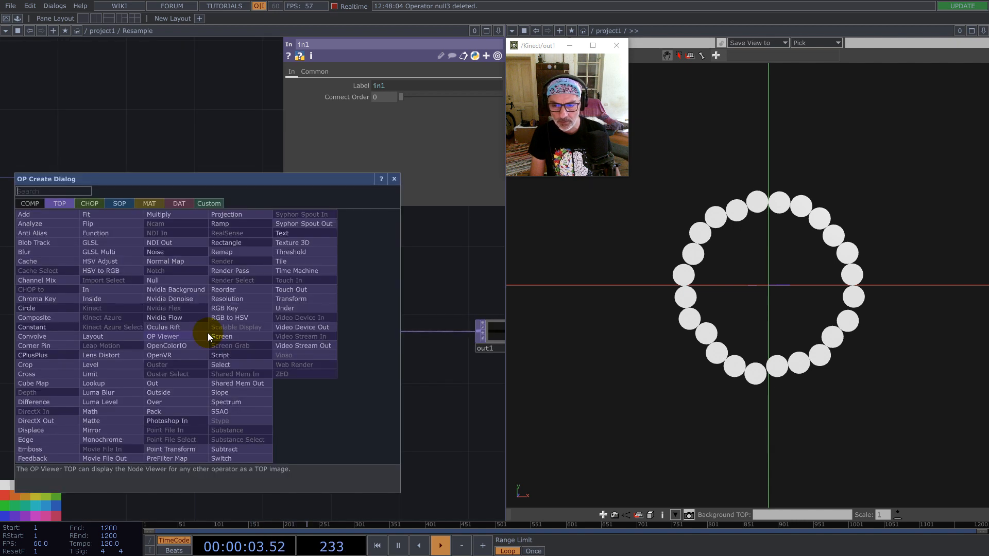
left_click(93, 203)
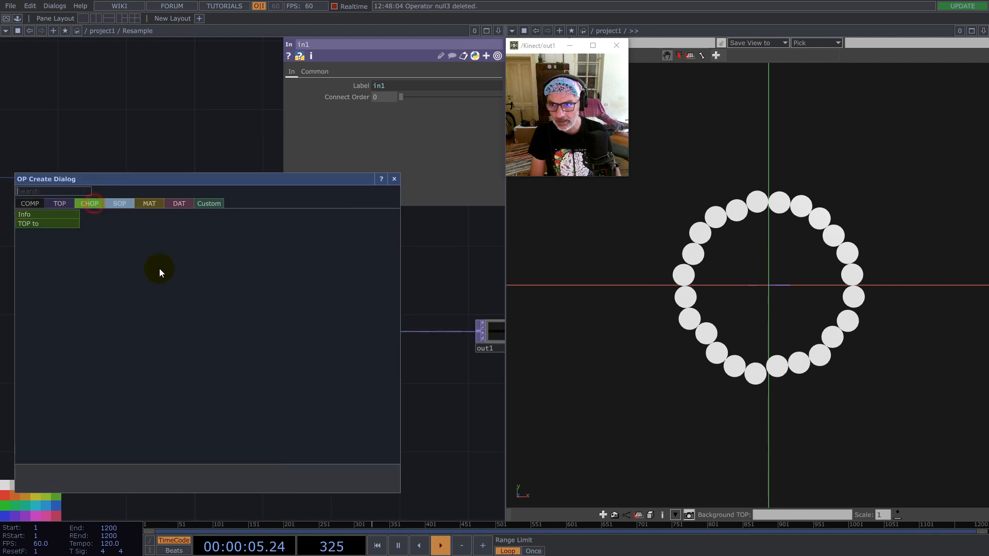
left_click(29, 221)
left_click(154, 404)
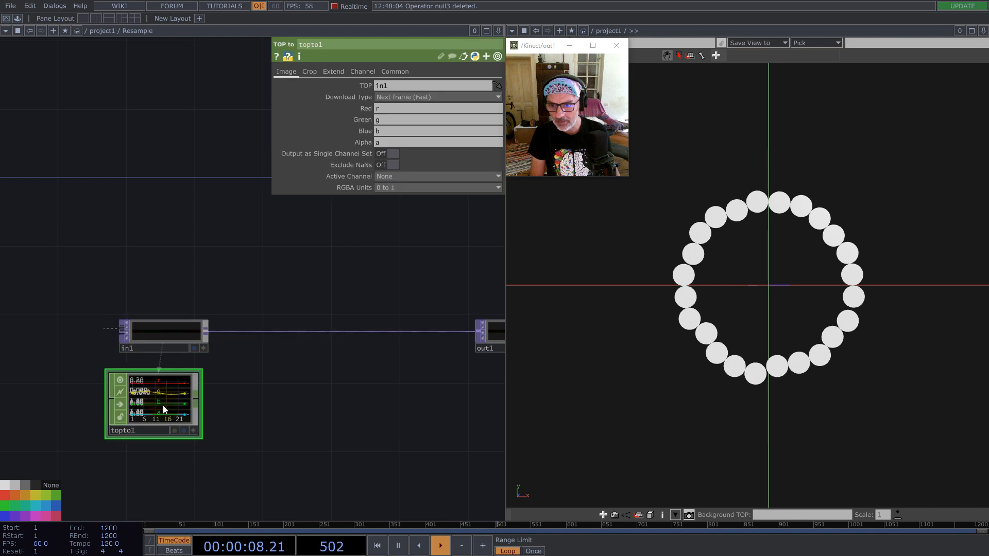
- Clear topto1's Blue and Alpha channel names so only r and g are output, and align it under in1
left_click(382, 131)
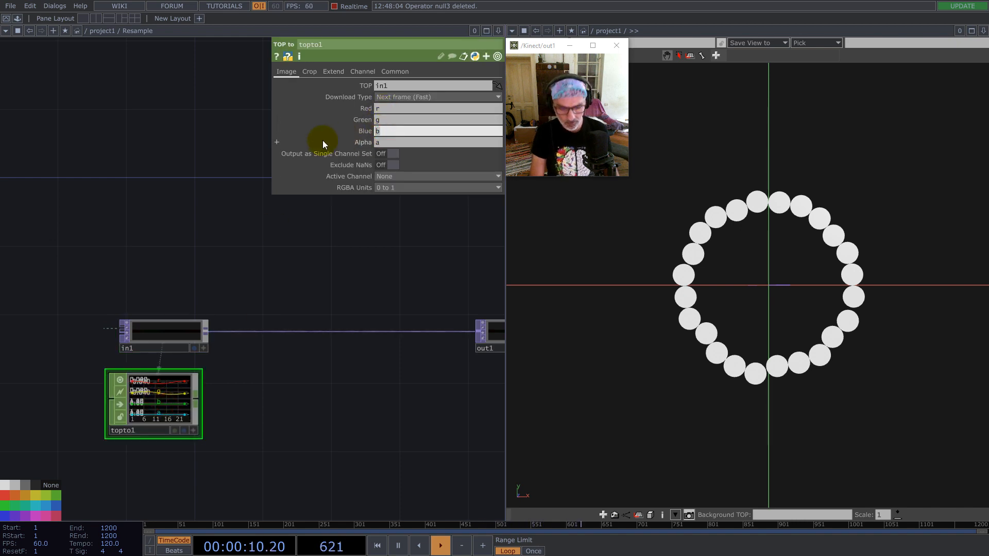
key("BackSpace")
left_click(385, 141)
key("BackSpace")
left_click(313, 402)
left_click(118, 402)
left_click_drag(118, 403, 135, 402)
- Create a CHOP to SOP from topto1 with Channel Scope r g and Attribute Scope P(0) P(1)
right_click(216, 398)
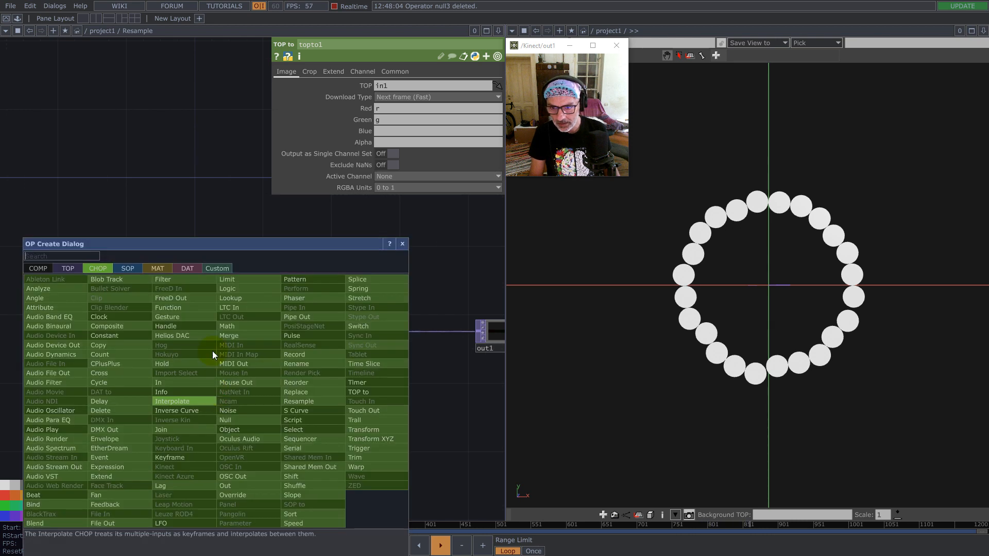
left_click(124, 269)
type("chop")
left_click(52, 281)
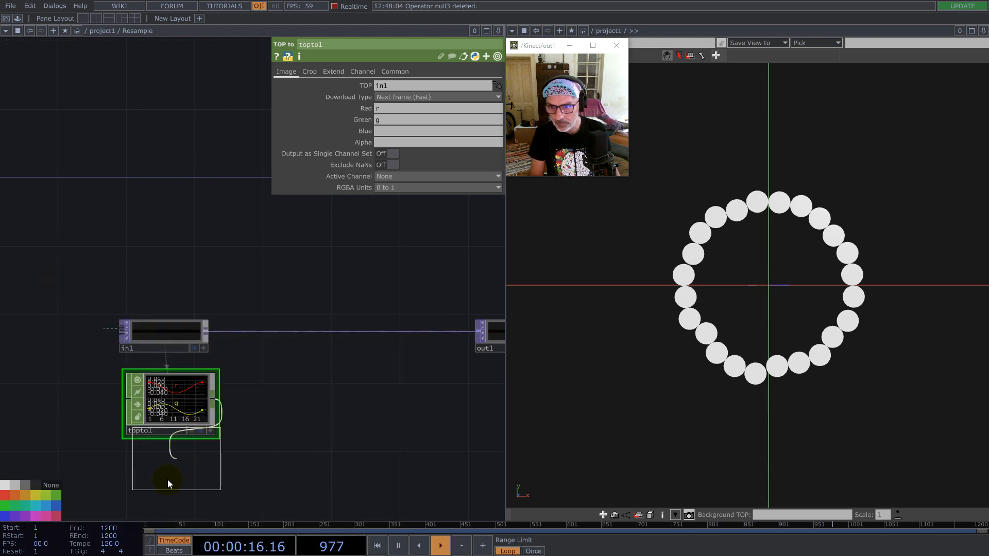
left_click(168, 481)
left_click(400, 132)
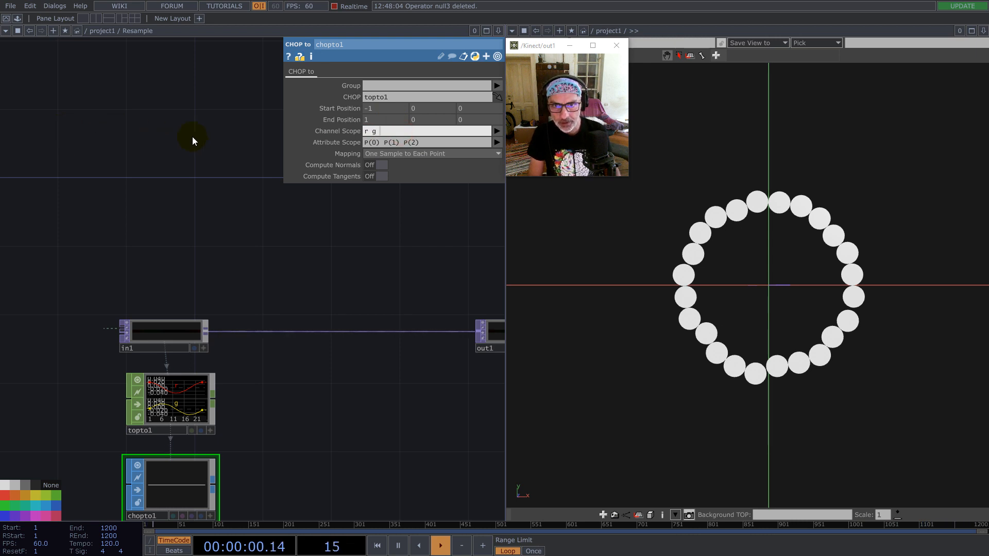
left_click(419, 141)
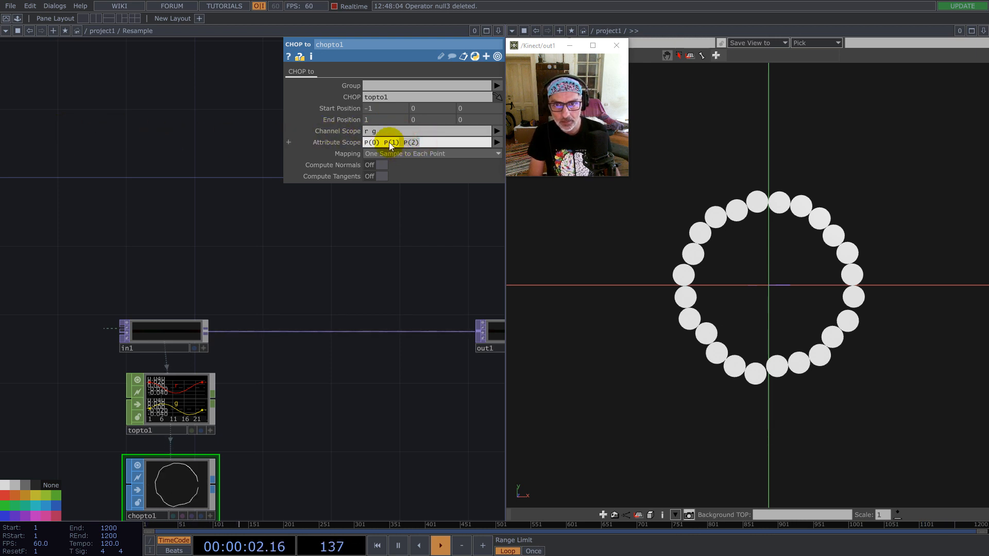
- Connect a new Resample SOP to chopto1's output
left_click_drag(342, 387, 336, 288)
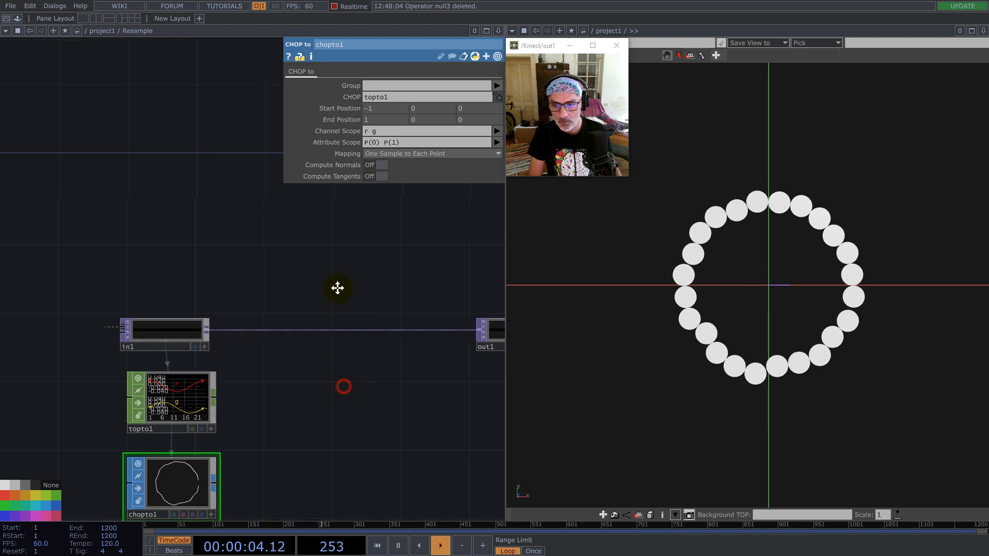
right_click(208, 389)
type("re")
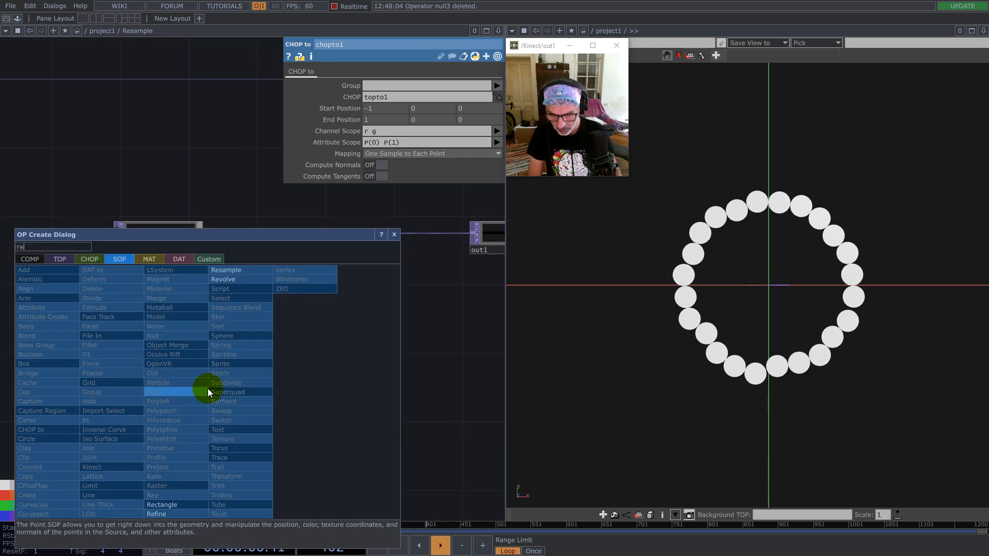
left_click(231, 271)
left_click(304, 397)
- Activate chopto1's viewer and frame its curve in the front view
scroll(165, 409, "up", 5)
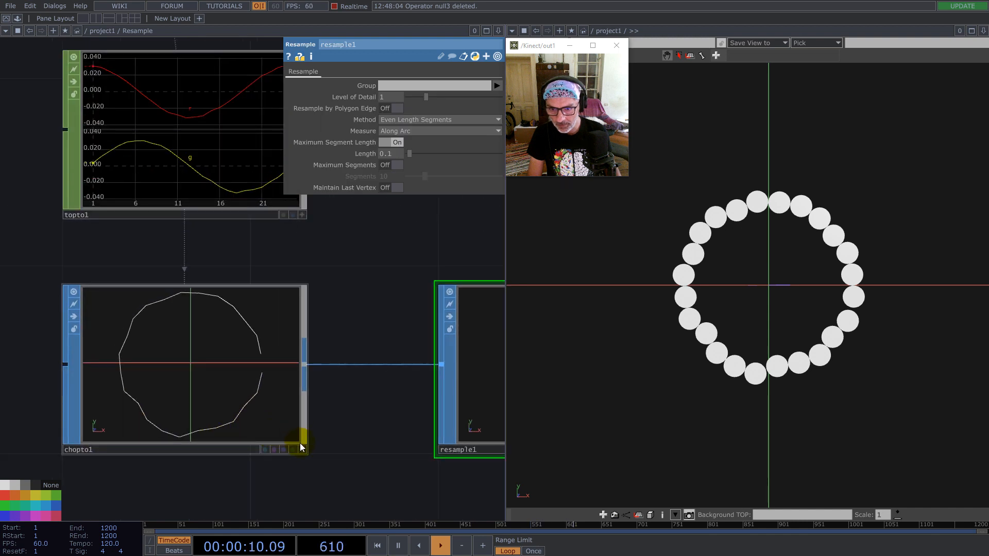
right_click(239, 409)
left_click(266, 465)
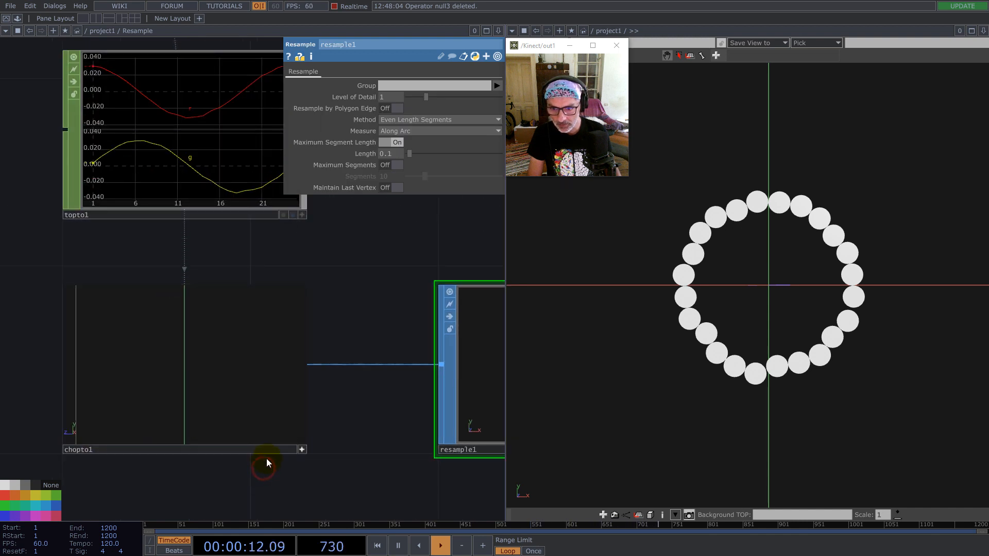
right_click(215, 361)
left_click(254, 397)
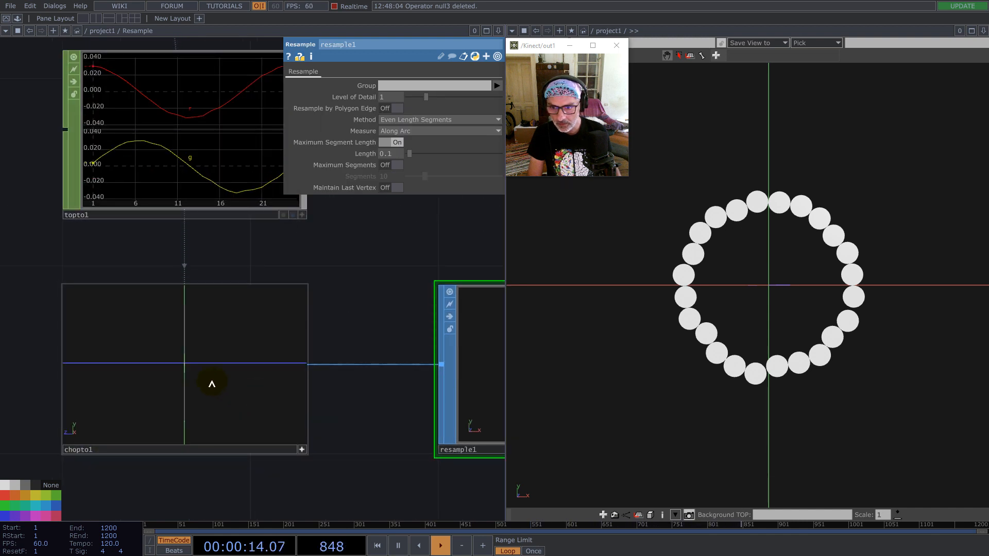
left_click(212, 381)
- Turn on point markers and point numbers in chopto1's viewer display options, and close the options window
right_click(210, 374)
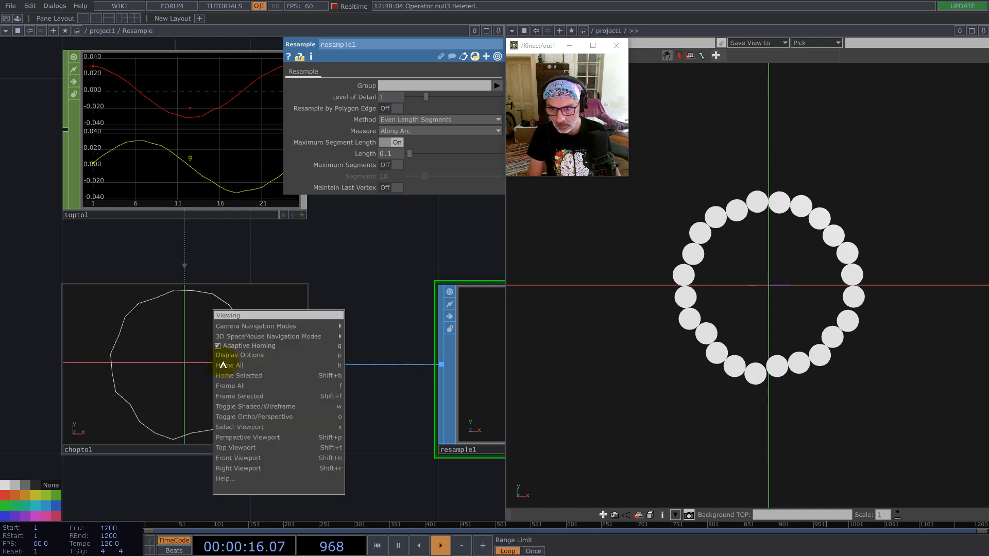
left_click(240, 349)
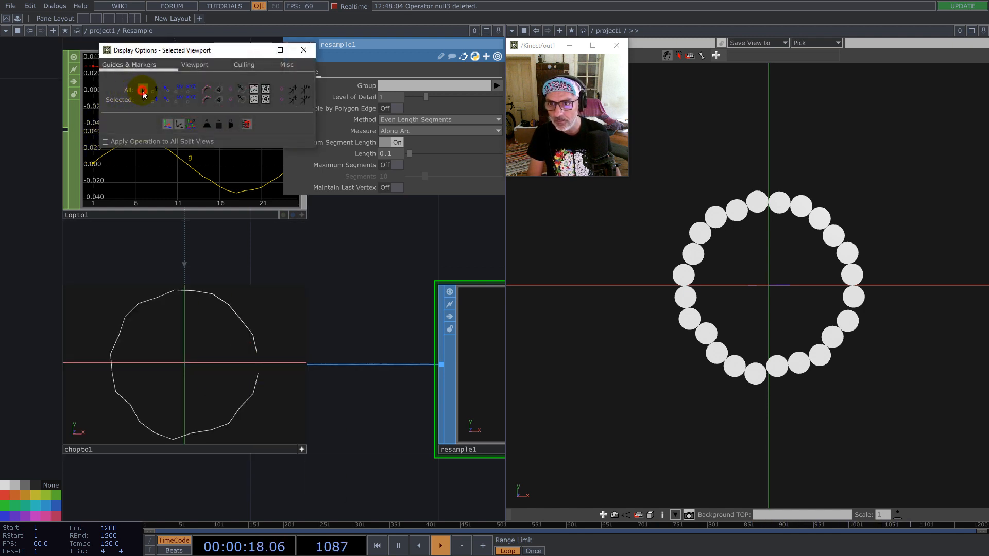
left_click(305, 50)
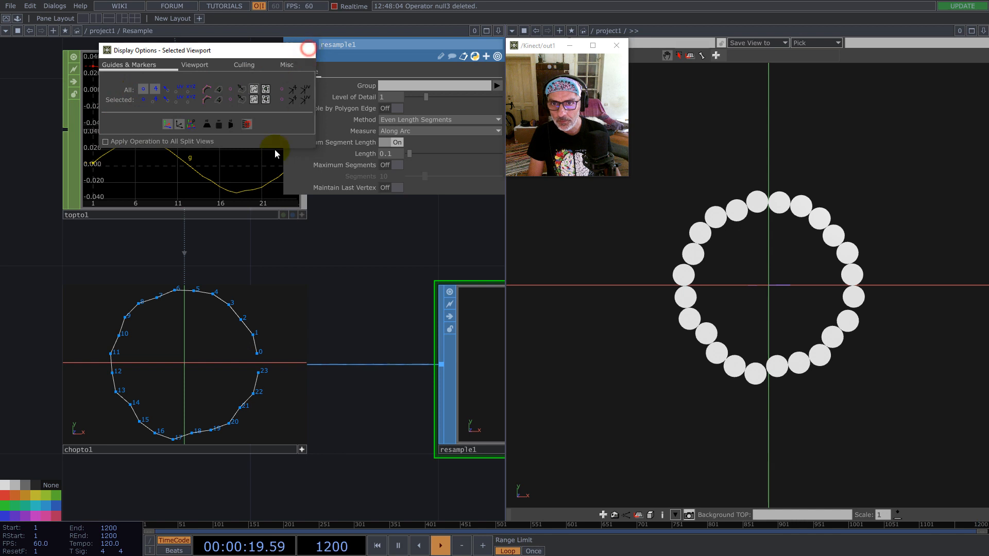
scroll(244, 250, "down", 3)
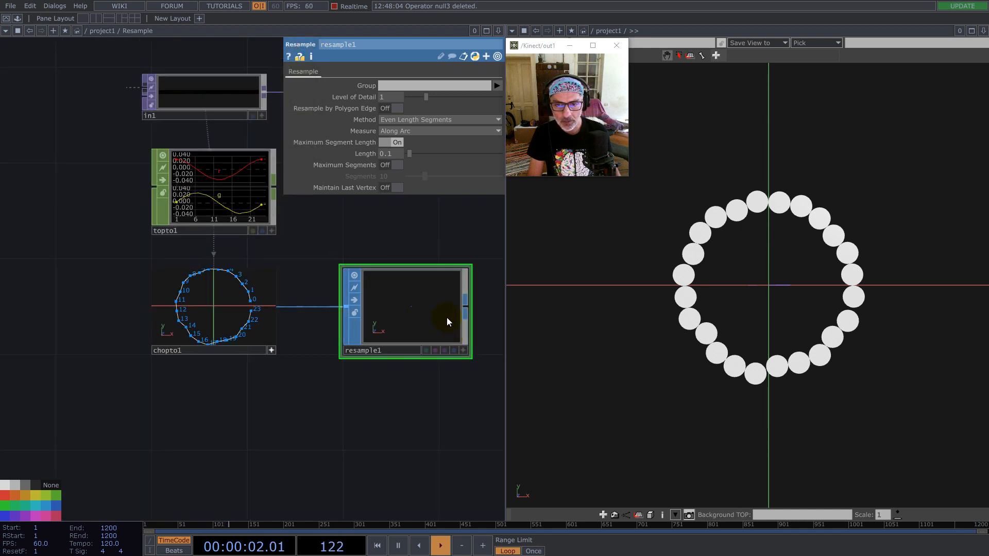
- Open topto1 from the Average component in a separate viewer window and place it over the geometry view
left_click_drag(419, 236, 297, 278)
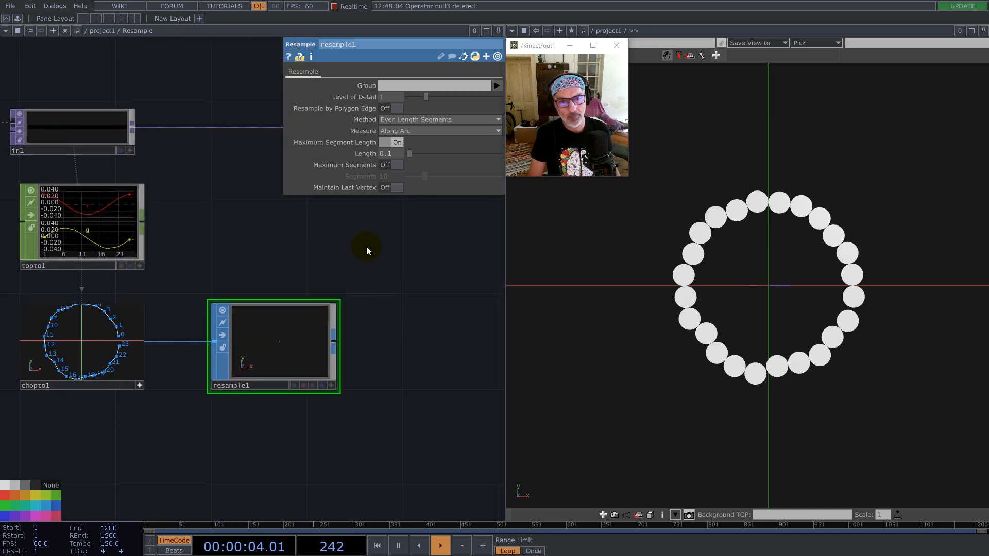
scroll(387, 357, "down", 8)
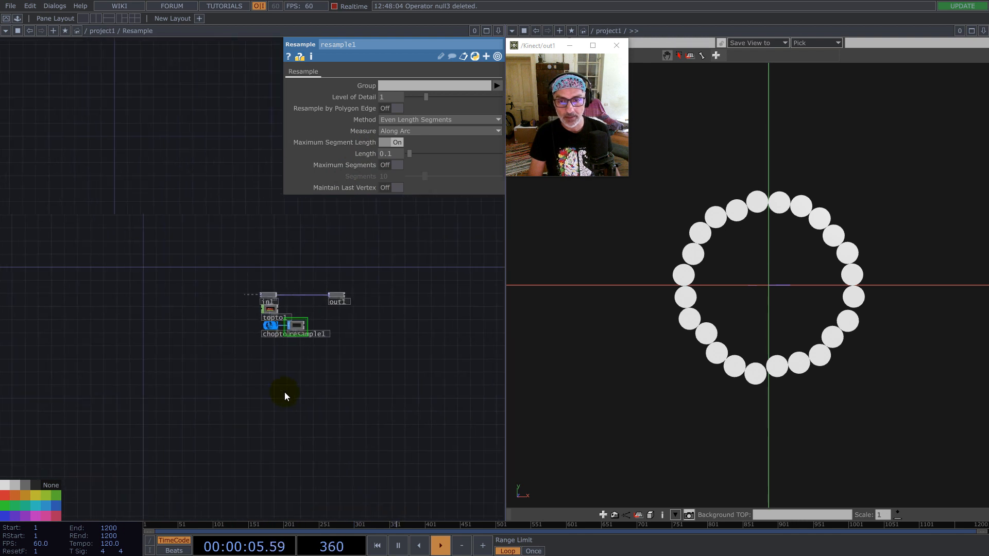
scroll(332, 394, "down", 3)
scroll(212, 378, "up", 8)
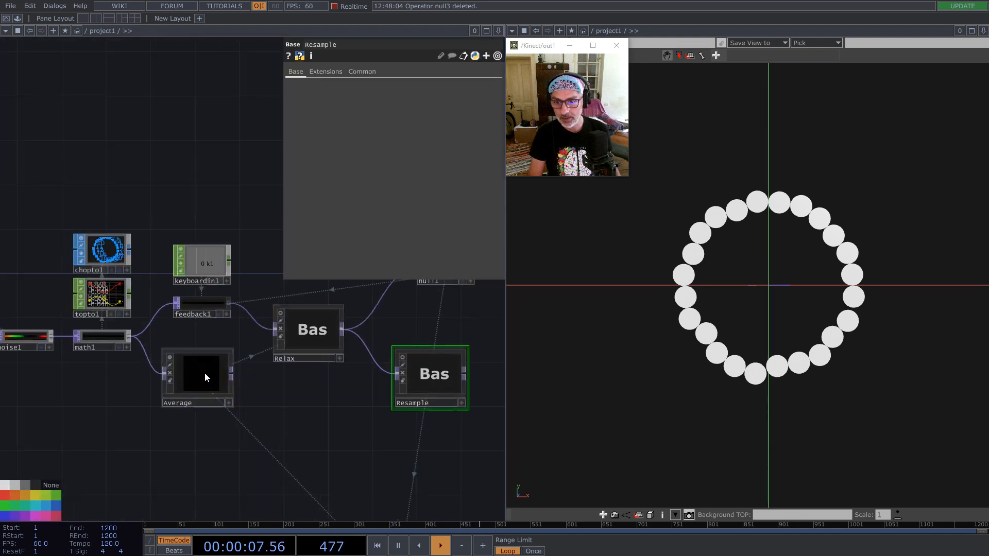
right_click(206, 295)
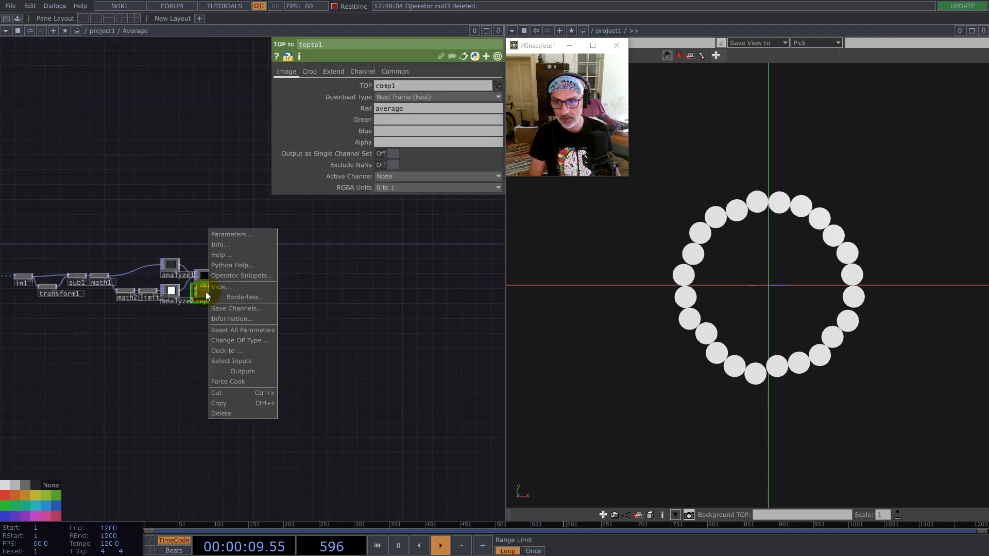
left_click(228, 287)
left_click_drag(214, 211, 675, 228)
middle_click_drag(229, 340, 201, 359)
- Link the Length of resample1 inside Resample to the average channel of Average's topto1
scroll(201, 359, "down", 3)
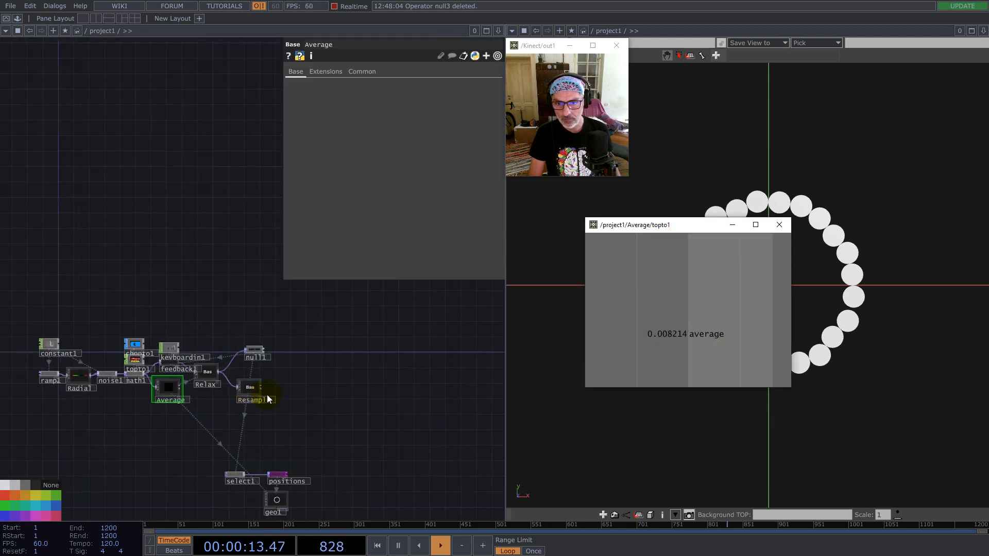
left_click(251, 390)
key("i")
scroll(106, 317, "up", 3)
left_click_drag(159, 323, 396, 150)
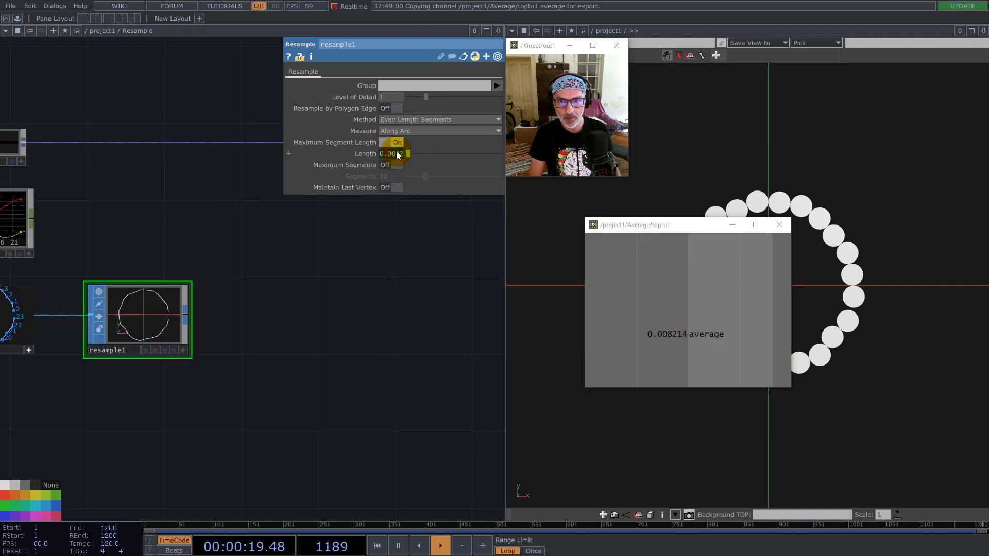
- Activate resample1's viewer and turn on point markers and point numbers in its display options
scroll(97, 292, "up", 4)
left_click_drag(194, 225, 317, 230)
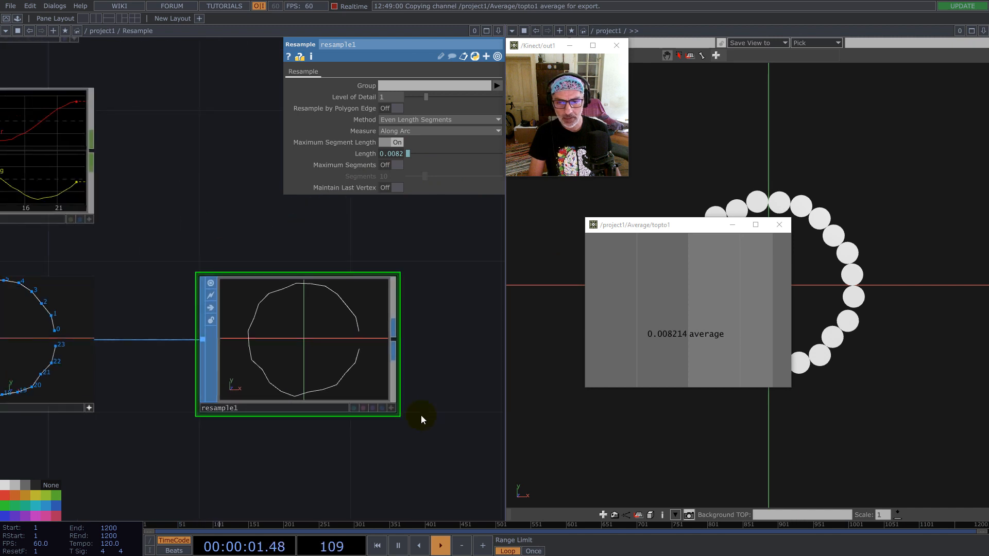
left_click(393, 408)
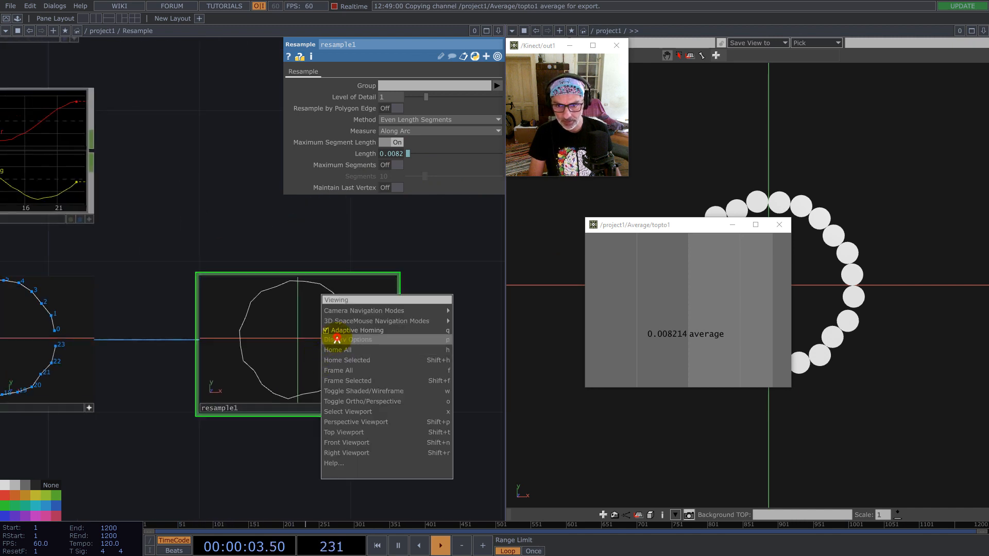
left_click(332, 340)
left_click(157, 92)
left_click(304, 50)
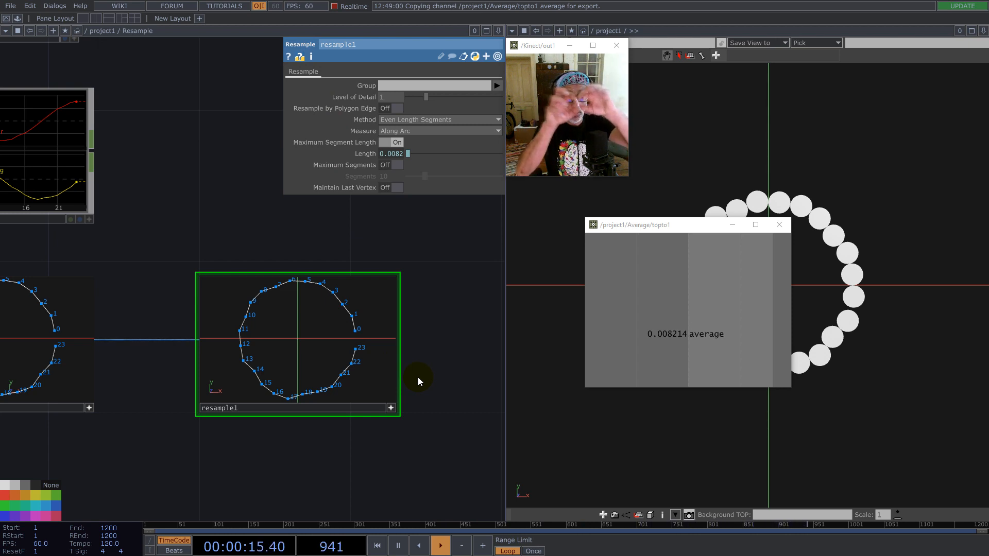
- Multiply resample1's Length expression by 2/3
left_click_drag(419, 377, 407, 154)
left_click(494, 165)
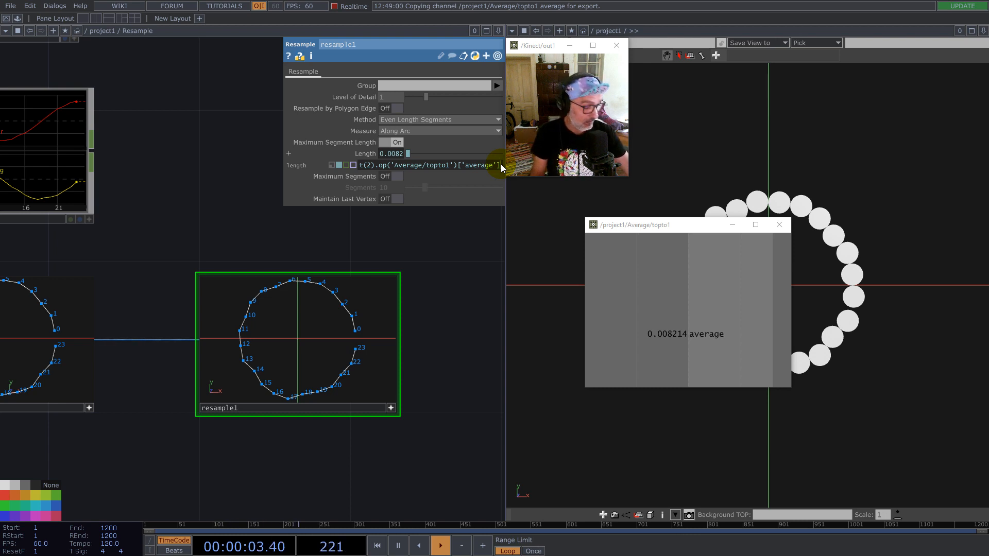
type("*2/3")
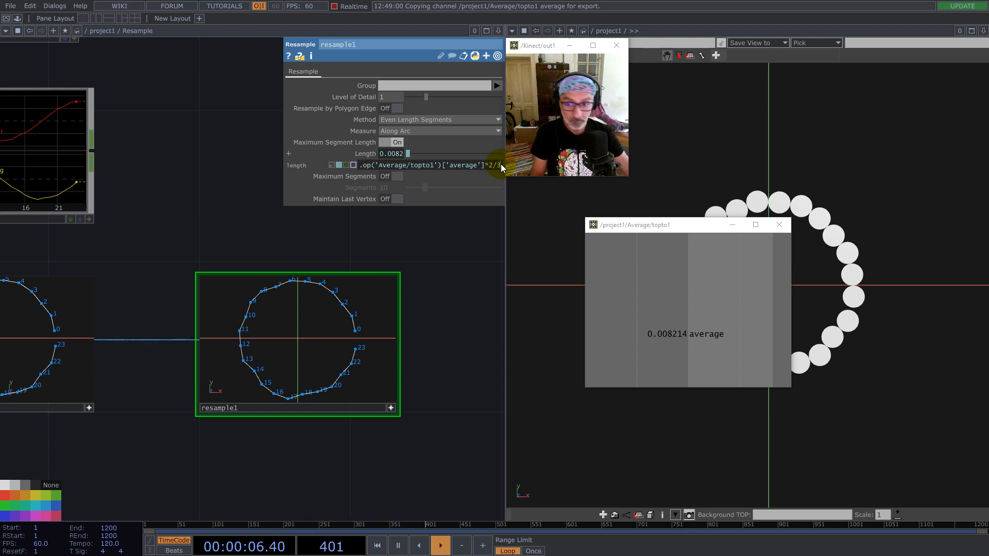
key("Return")
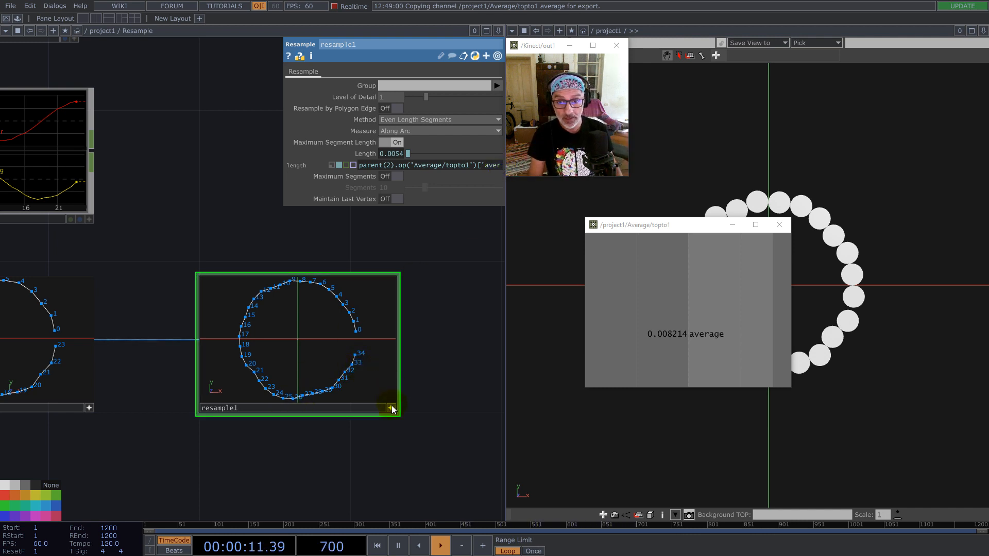
- Create a SOP to CHOP from resample1 and place it above that node
scroll(255, 376, "down", 5)
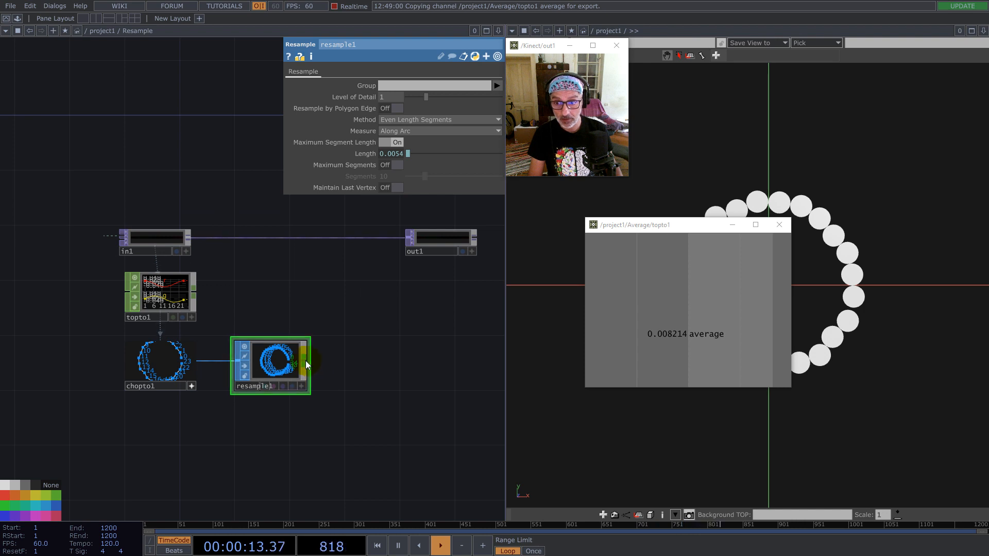
right_click(306, 365)
left_click(184, 231)
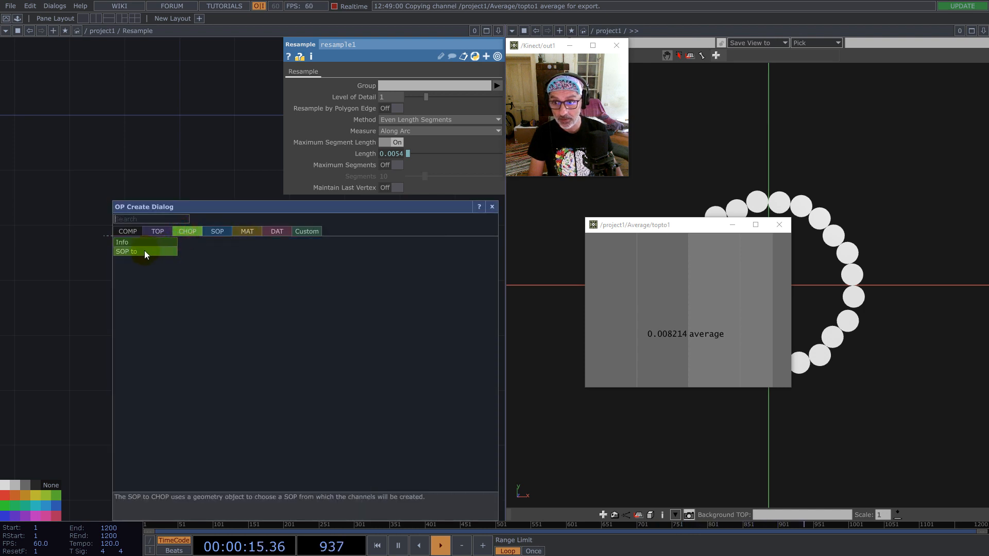
left_click(144, 252)
left_click(270, 288)
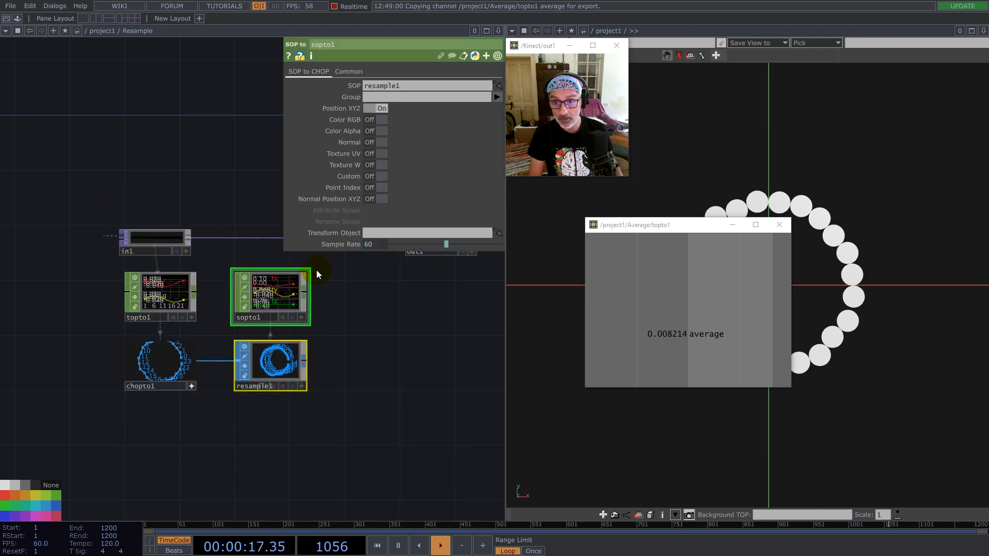
- Create a CHOP to TOP from sopto1 and place it beside that node
right_click(307, 291)
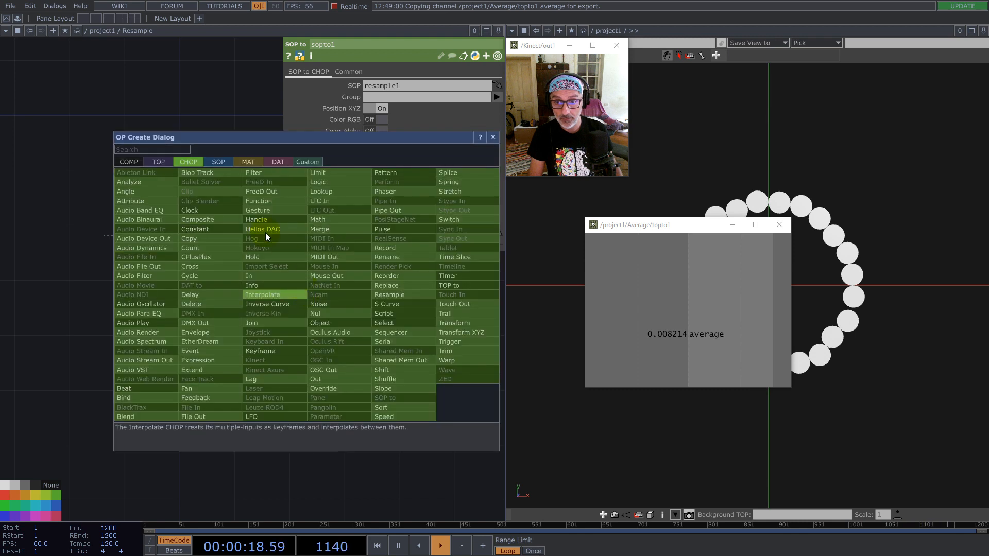
left_click(165, 162)
left_click(135, 174)
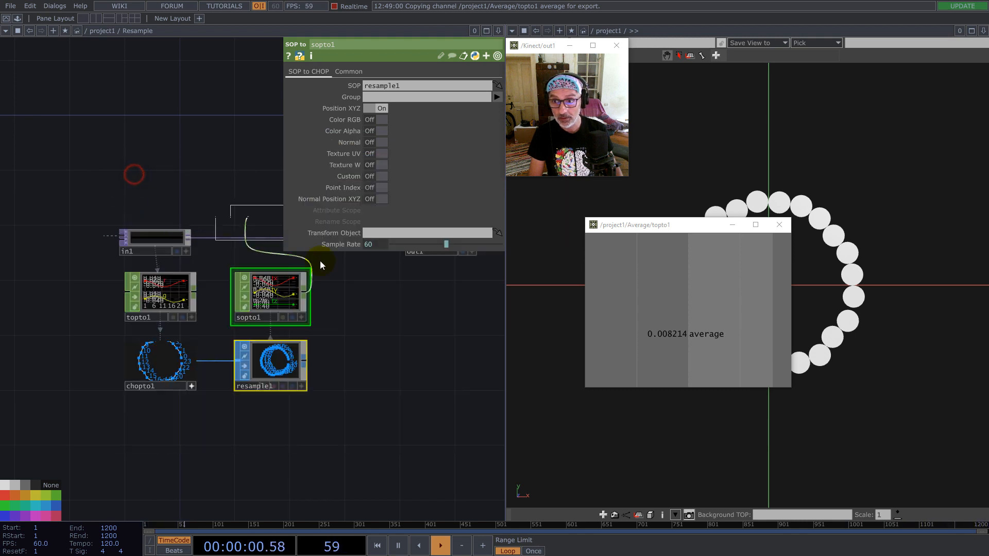
left_click(355, 296)
scroll(341, 305, "up", 5)
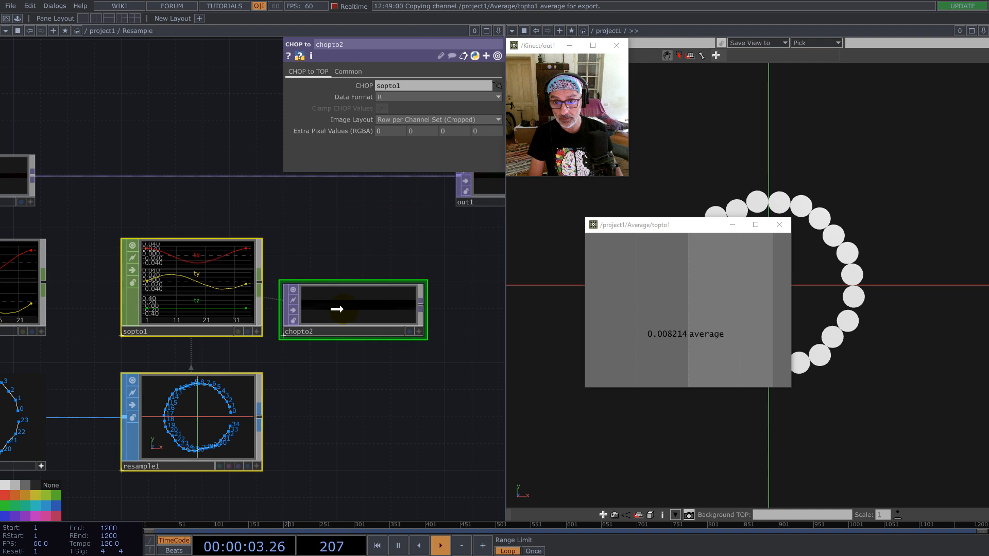
left_click_drag(337, 309, 364, 283)
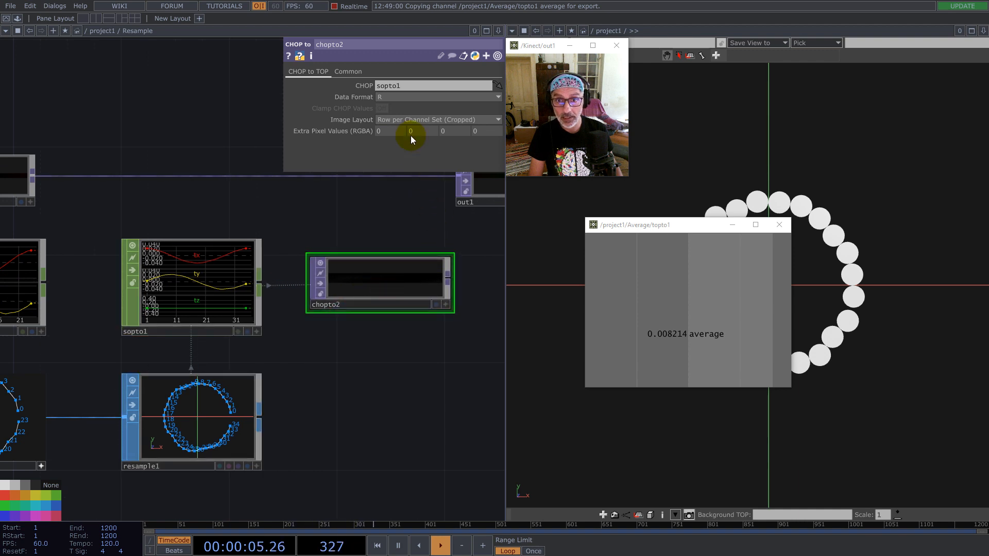
- Set chopto2's Data Format to RG and connect its output to out1
left_click(391, 97)
left_click(390, 128)
scroll(239, 259, "down", 3)
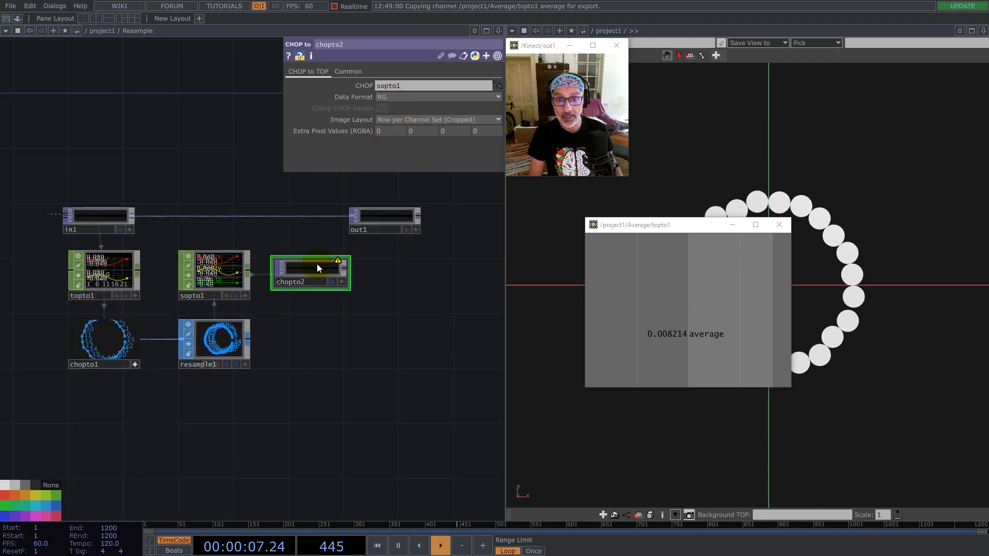
left_click_drag(343, 269, 455, 248)
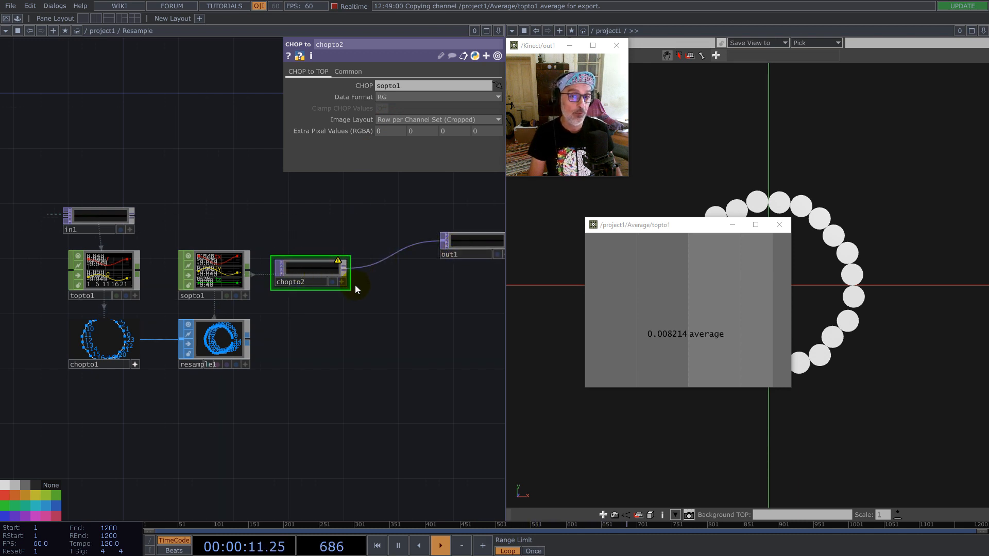
- Return to the project1 network and close the floating viewer window of Average's topto1
scroll(309, 288, "down", 10)
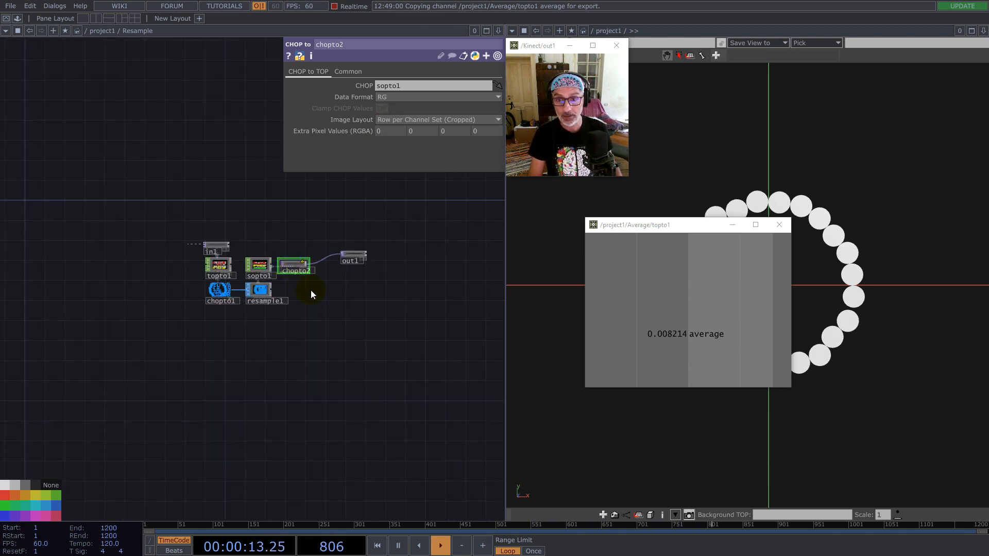
scroll(232, 345, "down", 5)
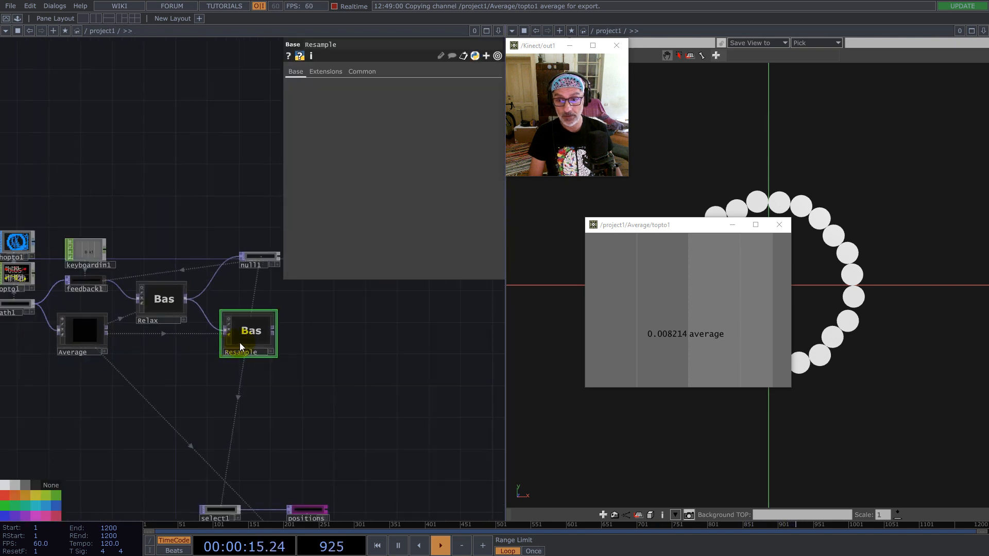
left_click_drag(303, 372, 283, 319)
left_click_drag(654, 228, 257, 278)
left_click(384, 277)
- Try feeding null1 from Resample's output, and reconnect Relax to null1
left_click_drag(239, 333, 202, 356)
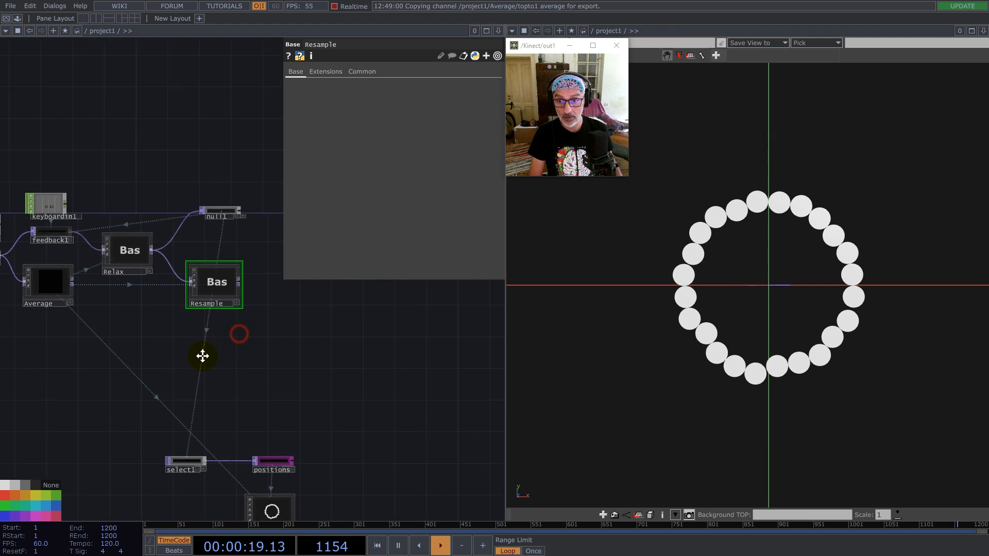
mouse_move(218, 296)
left_mouse_down()
mouse_move(224, 287)
mouse_move(168, 229)
left_mouse_up()
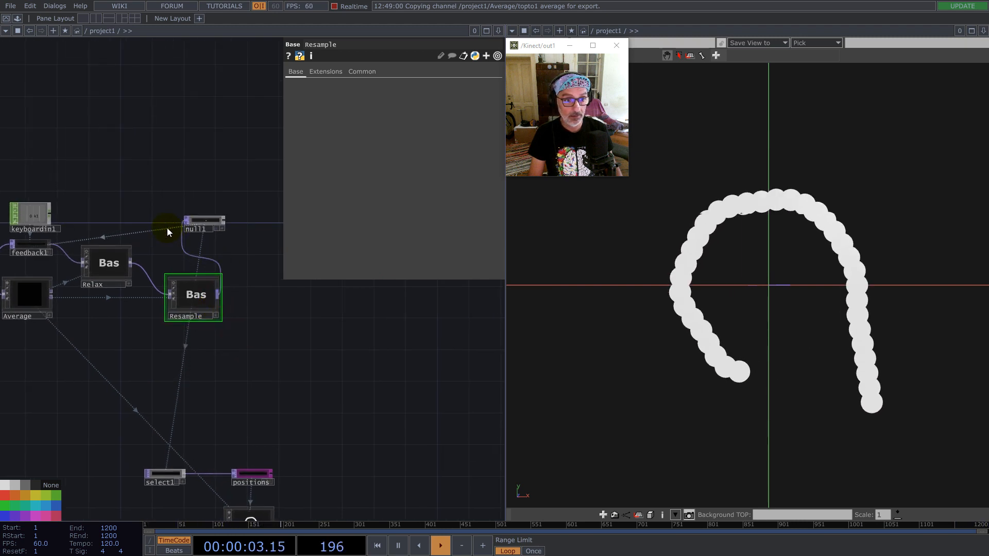
left_click_drag(131, 262, 182, 249)
left_click(249, 265)
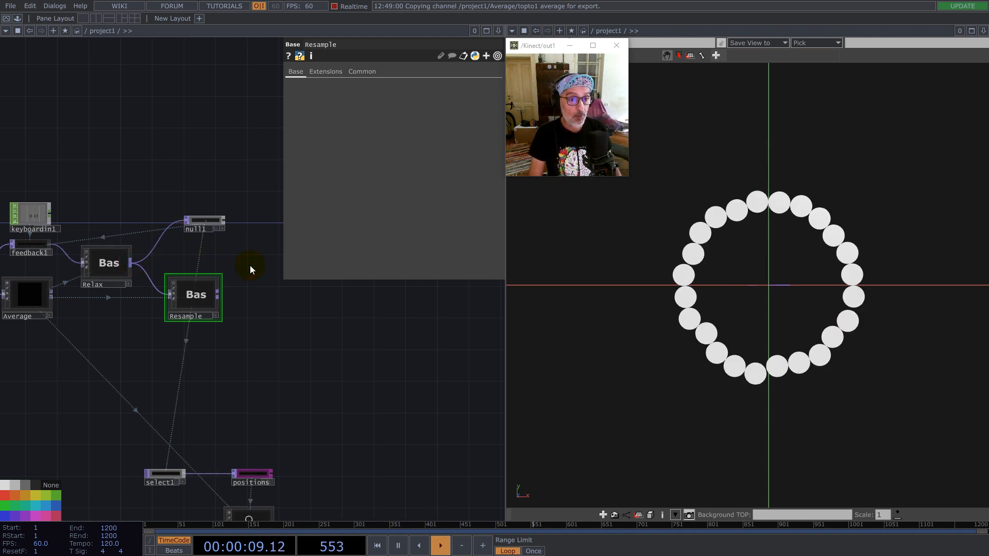
- Create a Render TOP beside geo1 in the project1 network
left_click_drag(246, 352, 243, 245)
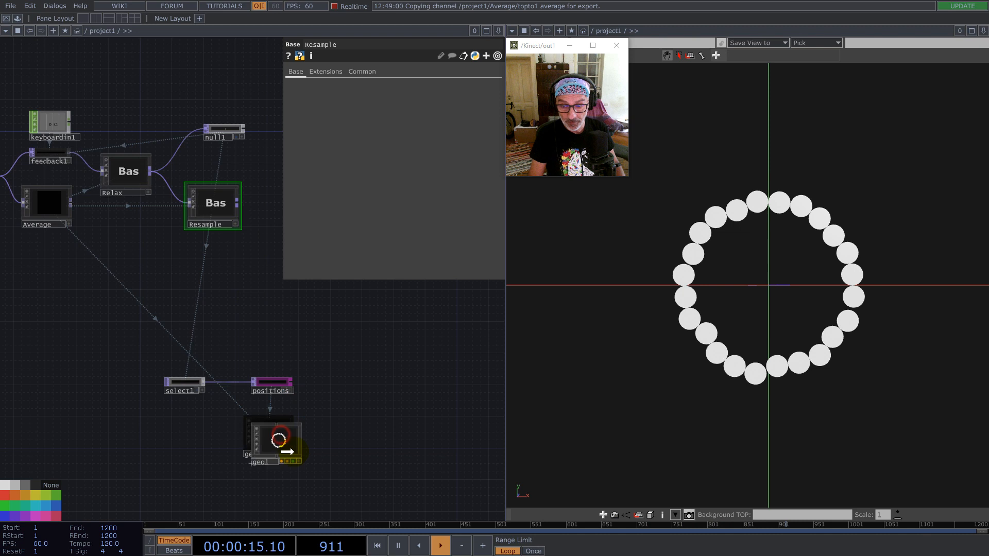
scroll(237, 402, "up", 5)
scroll(307, 393, "down", 5)
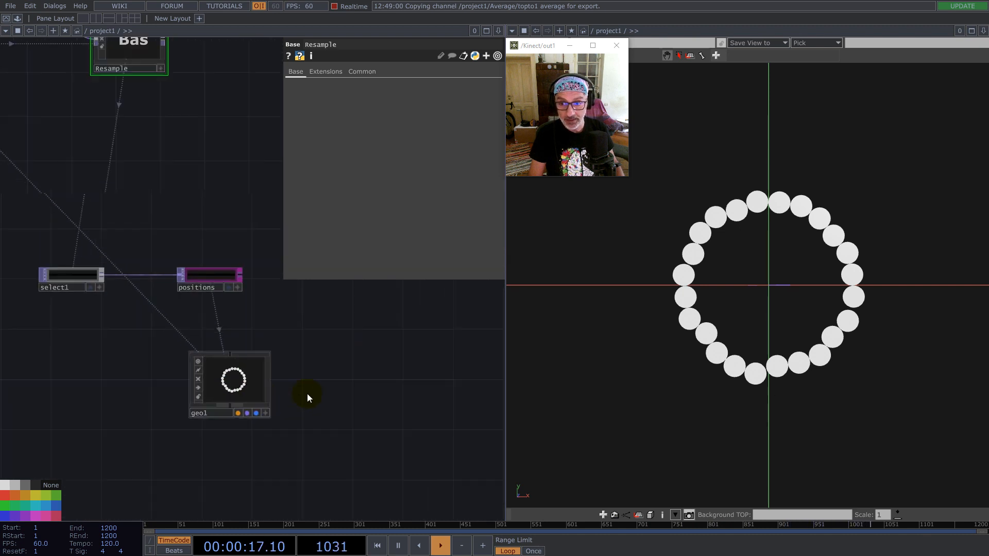
key("Tab")
type("r")
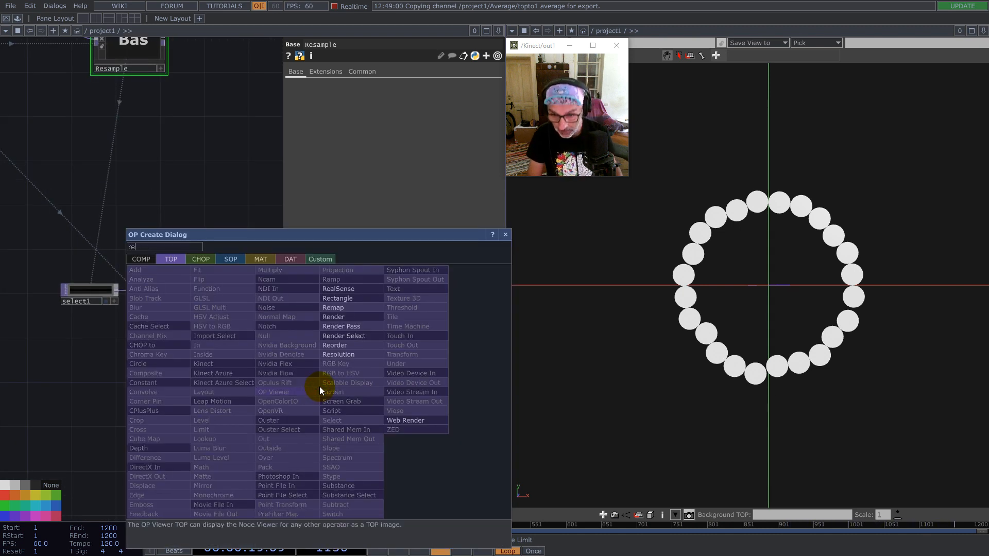
left_click(338, 317)
left_click(325, 391)
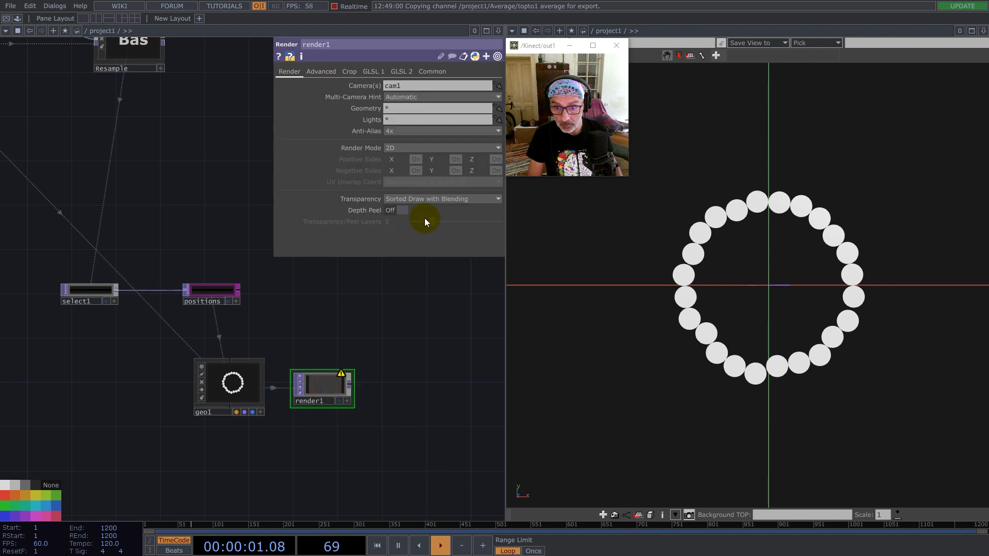
- Create a Camera COMP and place it above render1
key("Tab")
type("ca")
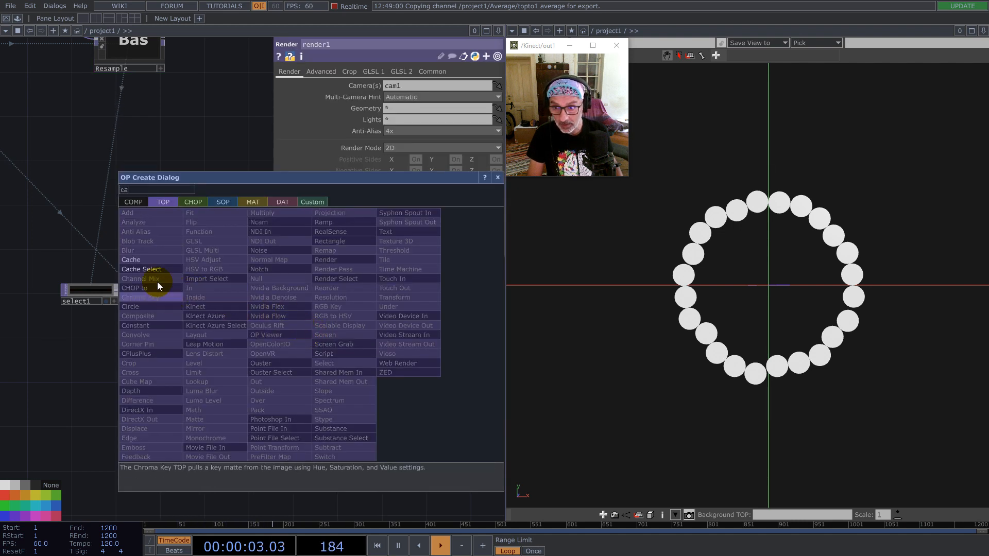
left_click(139, 203)
left_click(140, 249)
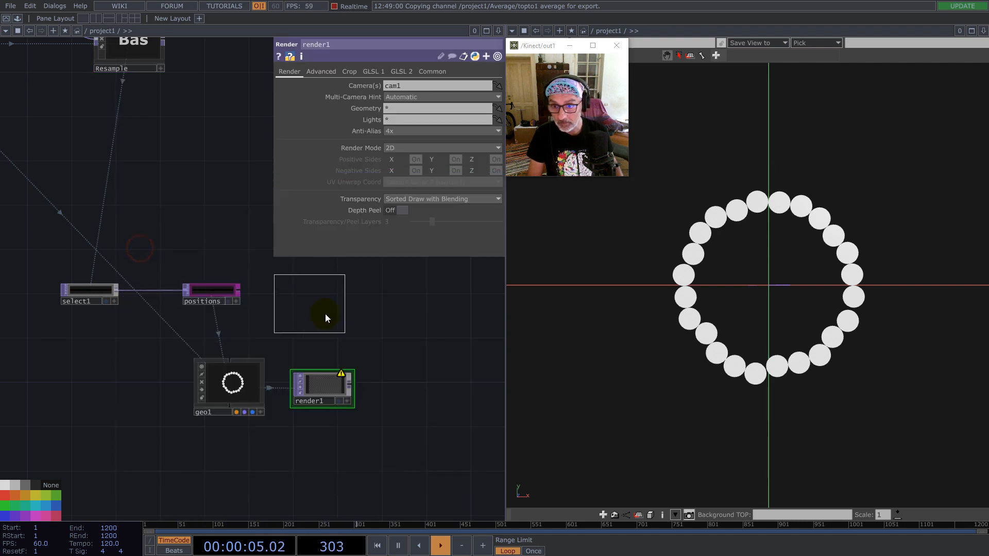
left_click(329, 315)
left_click_drag(330, 315, 320, 322)
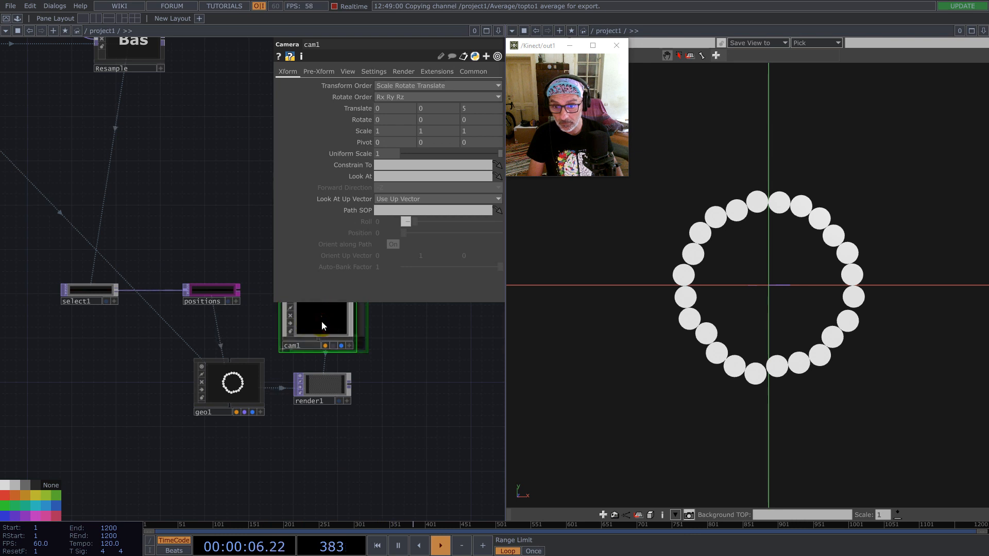
- Set cam1's Projection to Orthographic with Ortho Origin Bottom-Left and Ortho Width 1
left_click(374, 74)
left_click(351, 72)
left_click(394, 86)
left_click(391, 103)
left_click(393, 108)
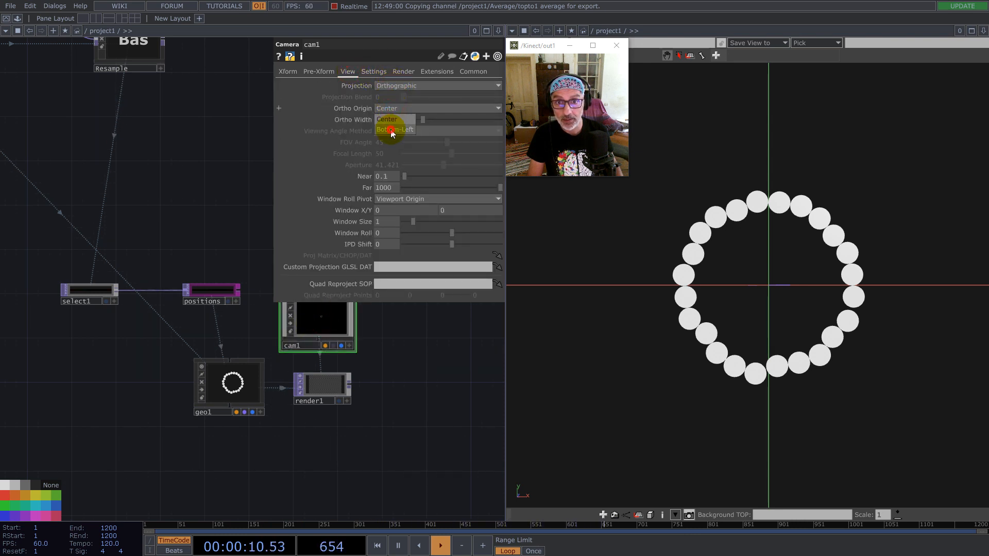
type("1")
key("Return")
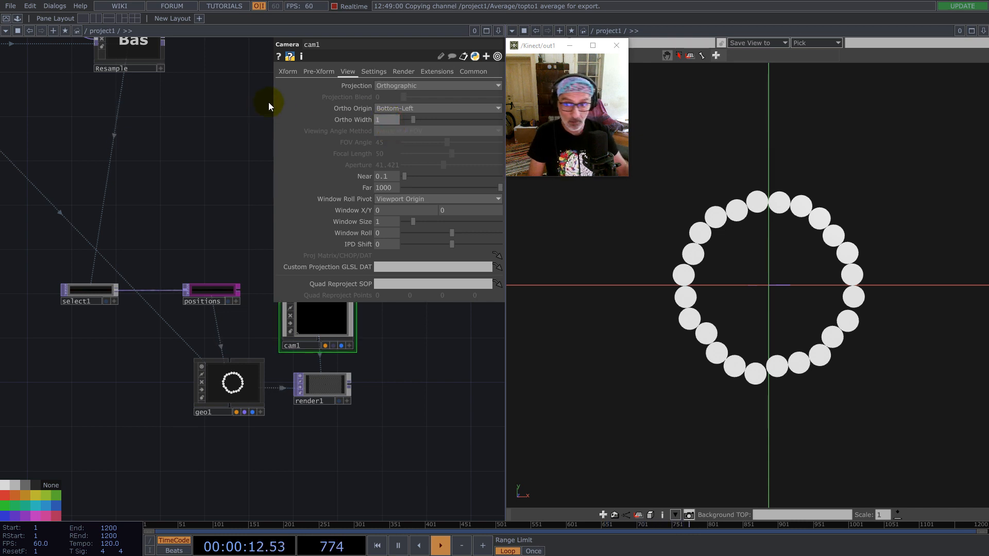
- Drive render1's resolution with a CHOP reference to constant1's res channel
left_click(317, 386)
scroll(315, 466, "down", 6)
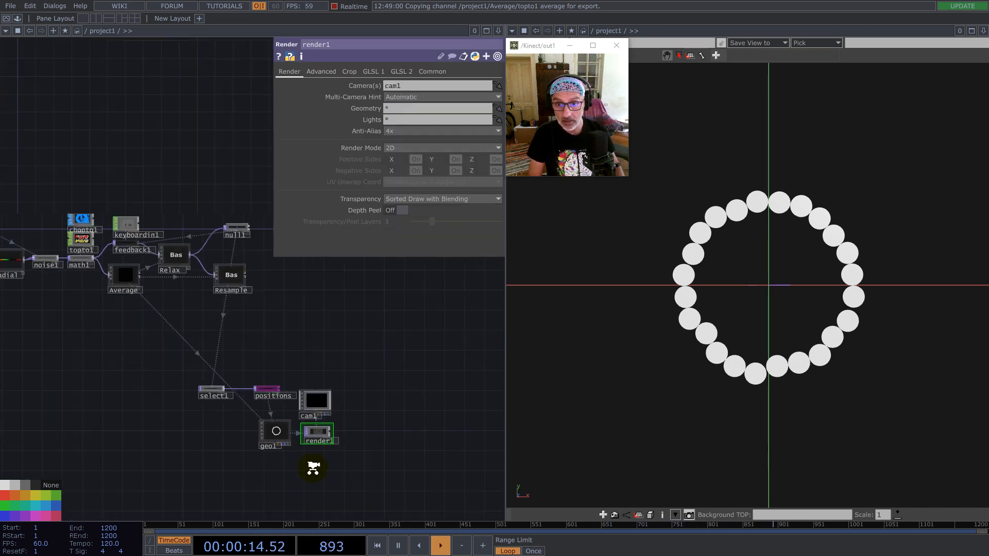
scroll(87, 326, "up", 5)
scroll(43, 326, "up", 2)
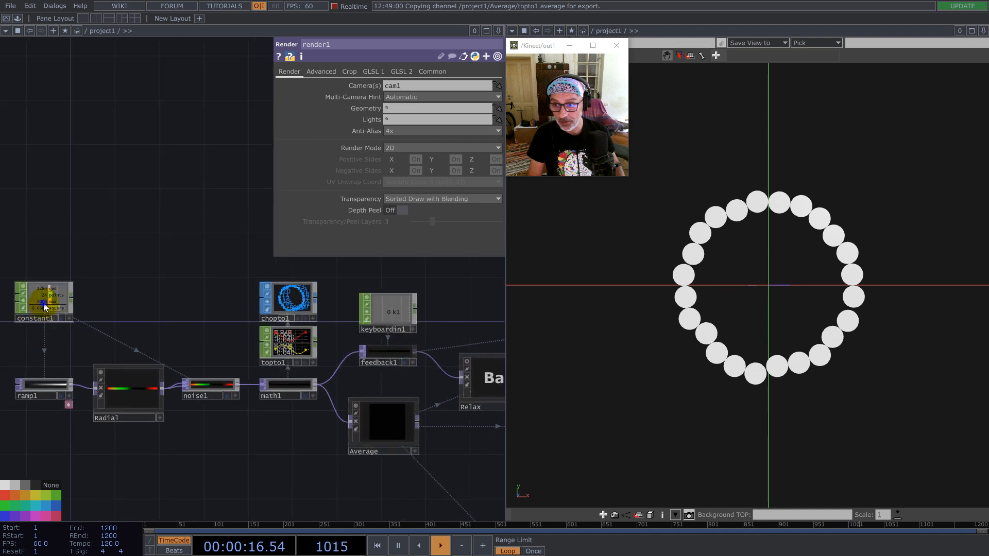
right_click(48, 301)
left_click(64, 301)
left_click_drag(112, 252, 374, 87)
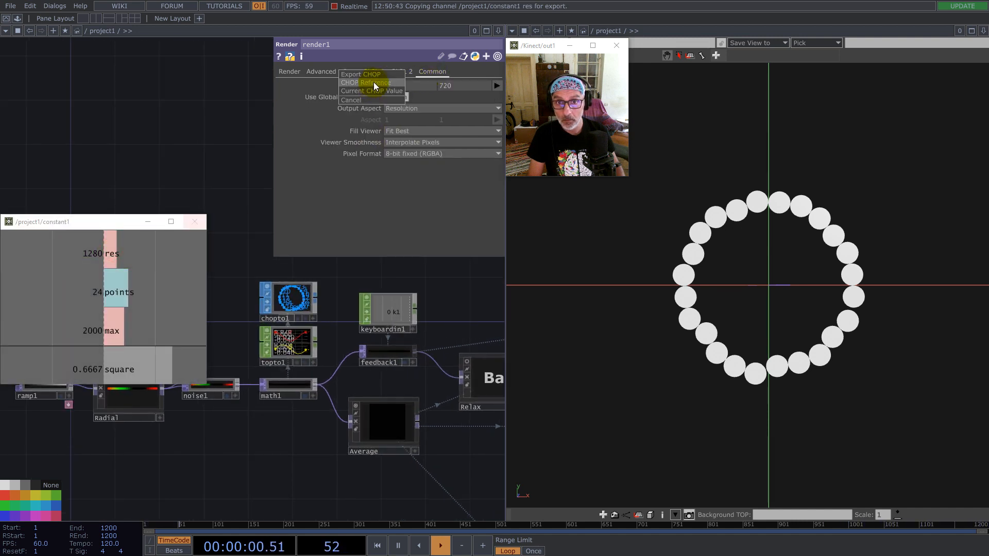
- Set render1's pixel format to 32-bit float (RGB) and close the constant1 viewer
left_click(432, 153)
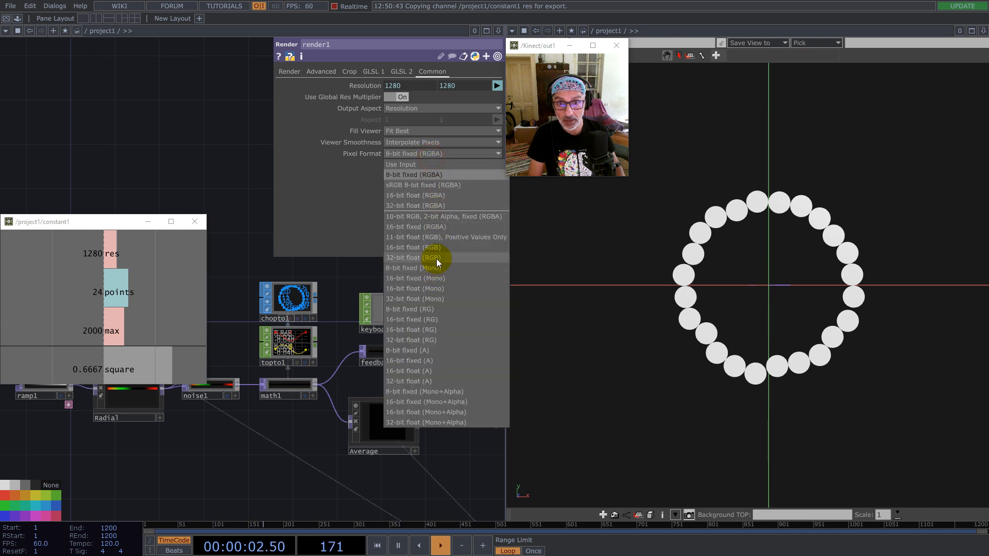
left_click(435, 258)
left_click(194, 222)
- Resize the render1 node and place it beside geo1 below cam1
scroll(247, 319, "down", 5)
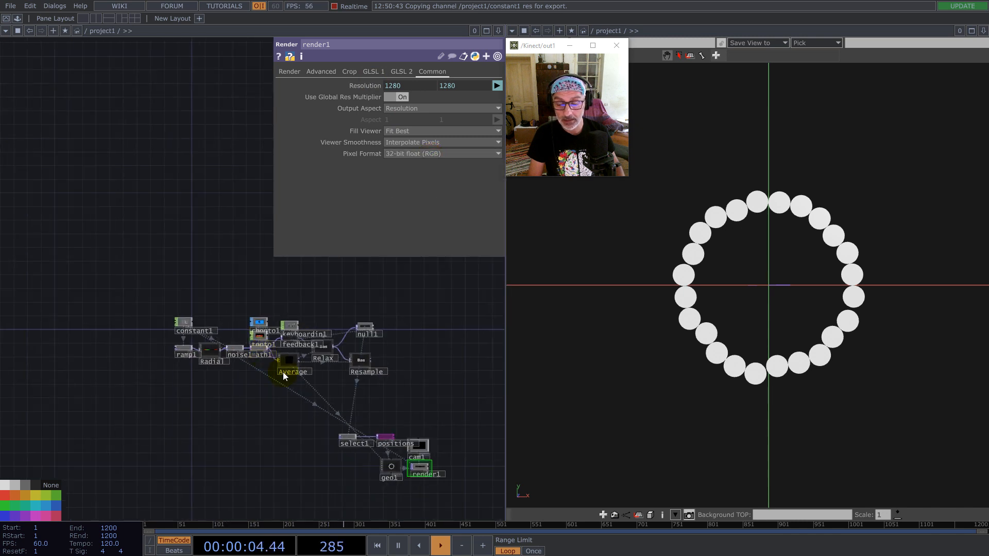
scroll(364, 404, "up", 8)
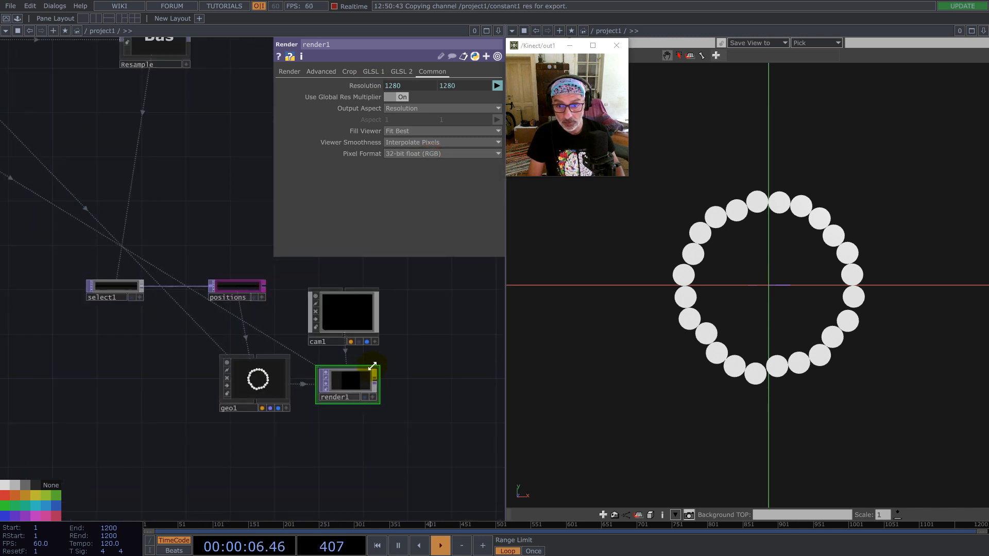
left_click(342, 310)
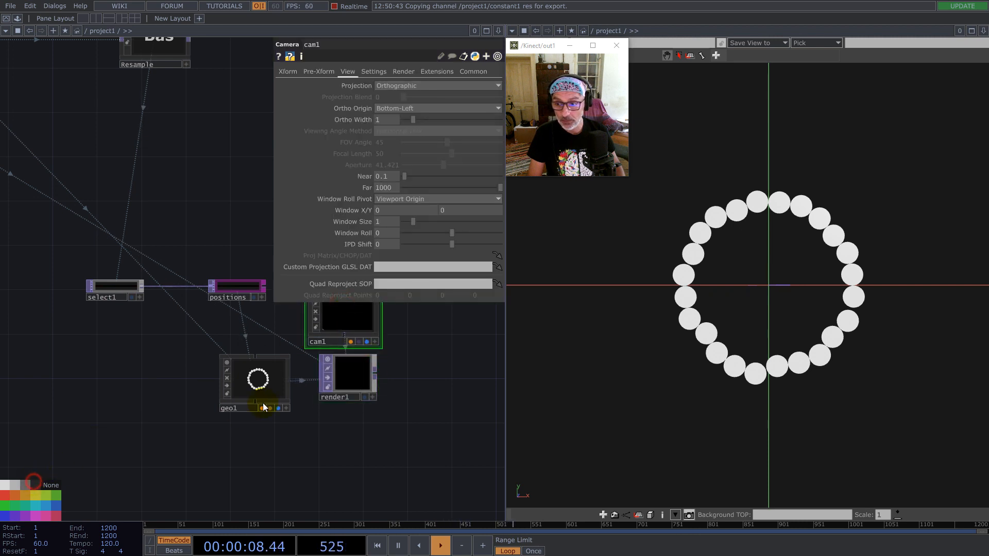
left_click_drag(355, 373, 343, 384)
left_click(708, 319)
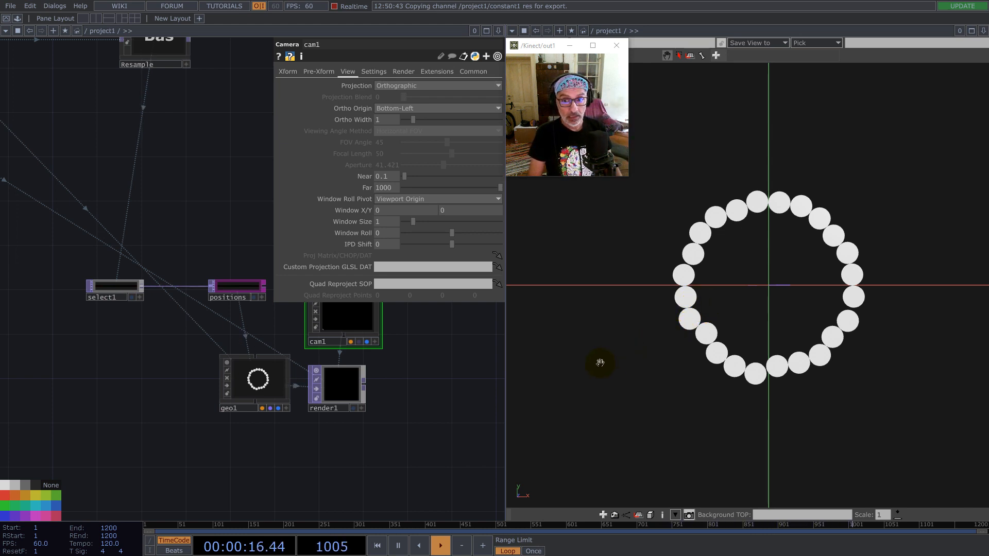
left_click_drag(432, 437, 246, 329)
key("ctrl+c")
key("ctrl+v")
left_click_drag(338, 418, 338, 418)
scroll(273, 437, "down", 3)
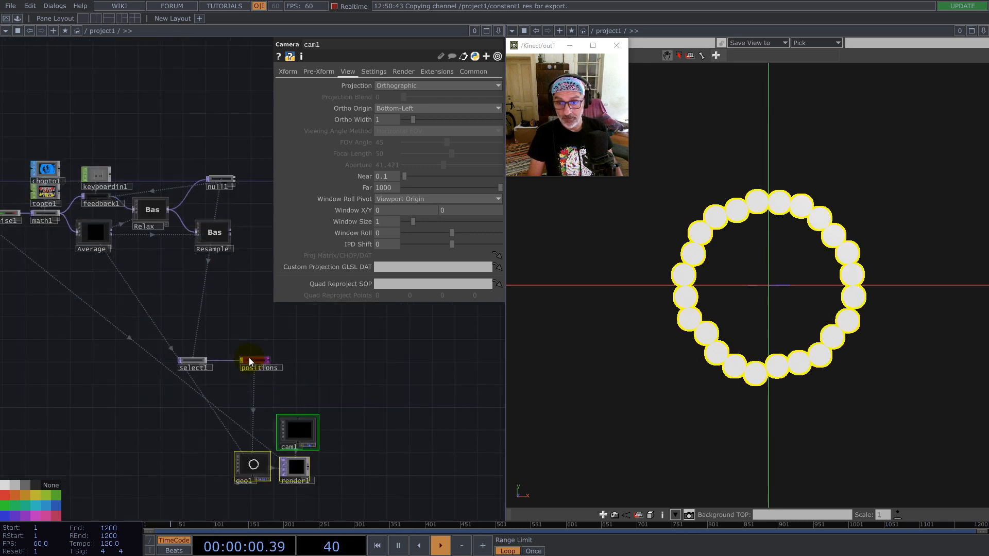
scroll(265, 361, "up", 3)
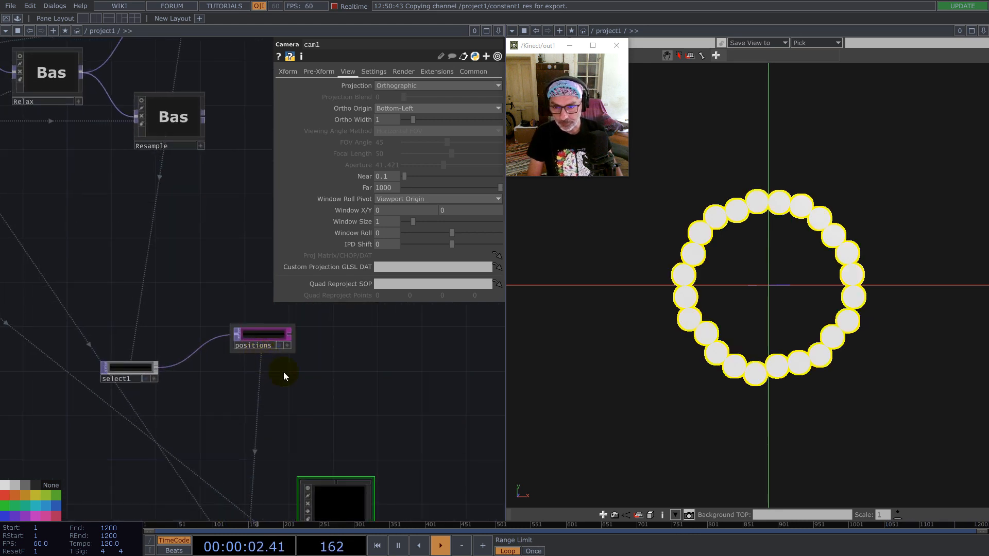
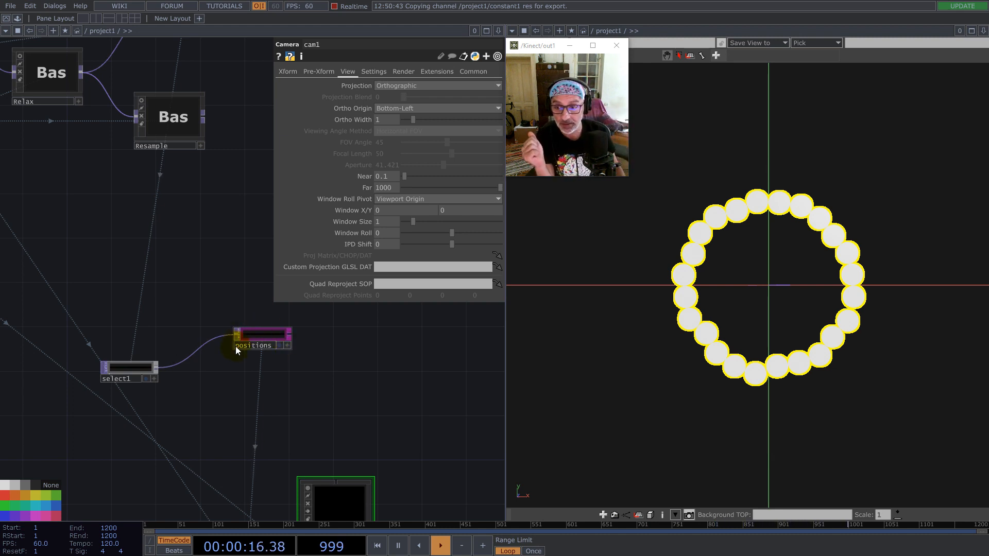
- Align positions with select1, then add a Transform TOP after it with Translate X set to -1 in pixels
left_click_drag(283, 335, 260, 366)
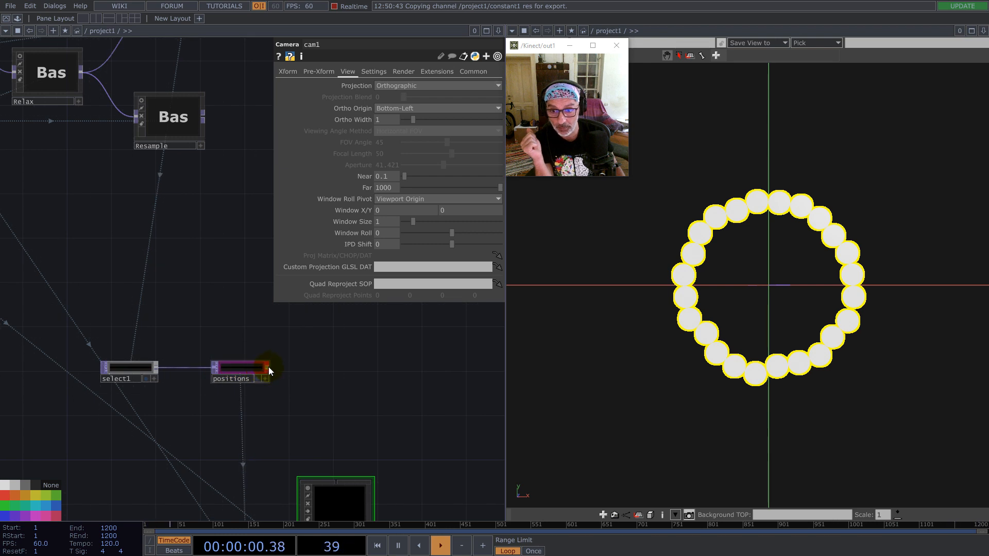
left_click(268, 367)
type("tr")
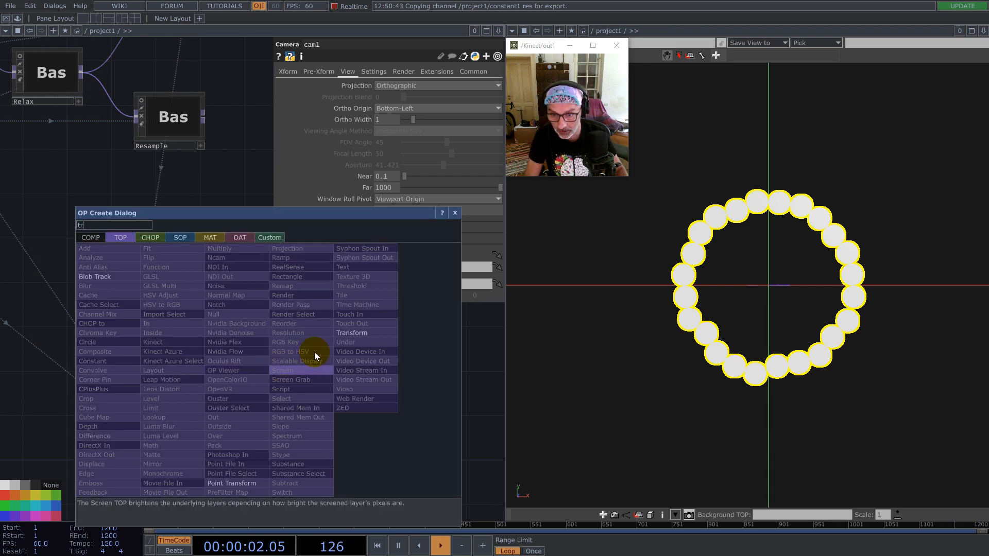
left_click(351, 333)
left_click(348, 323)
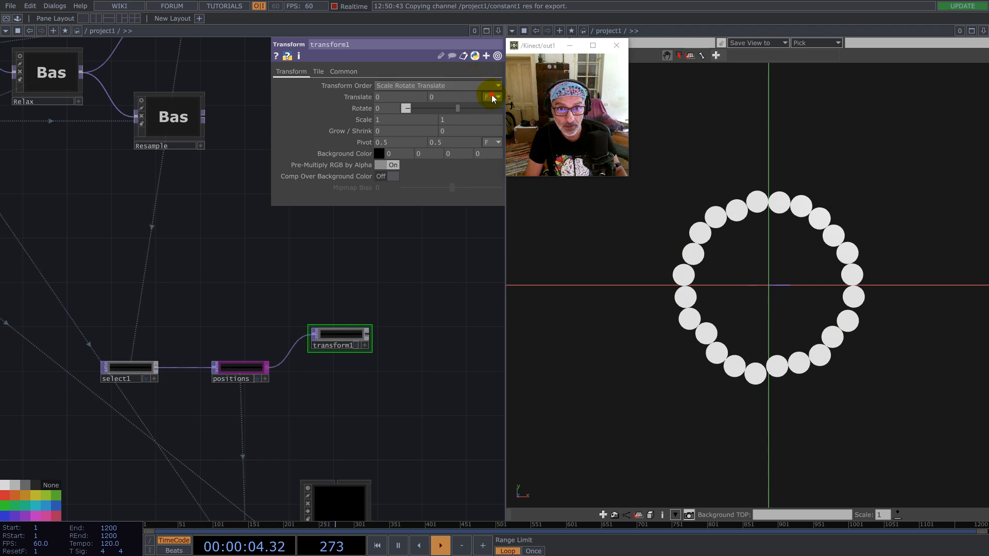
left_click(492, 108)
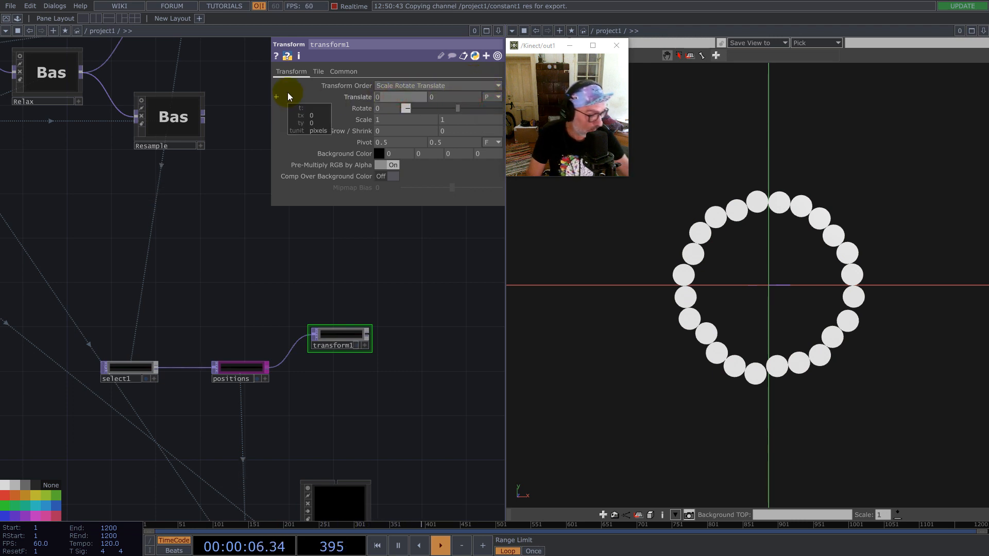
- Add a Subtract TOP fed by positions and connect transform1 as its second input
right_click(268, 368)
type("su")
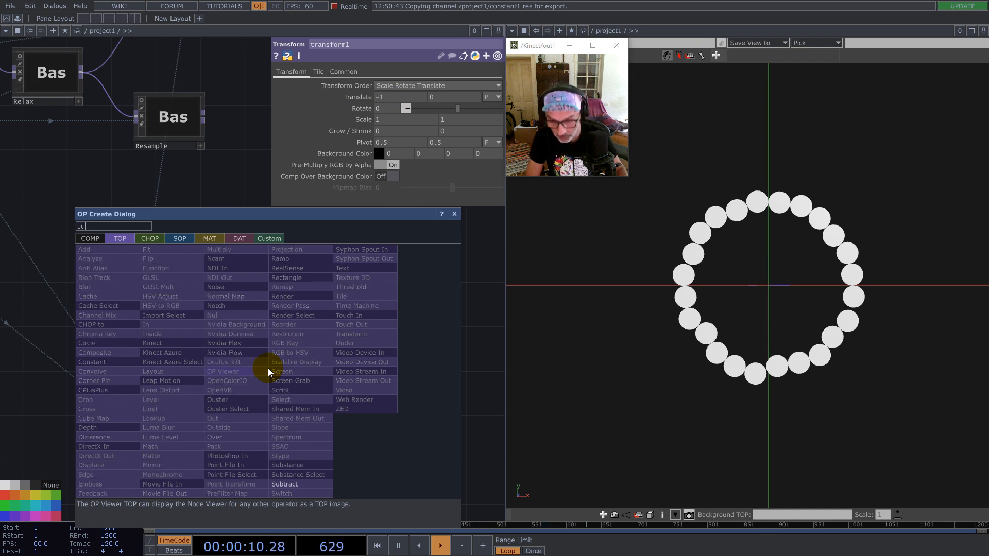
left_click(285, 484)
left_click(456, 377)
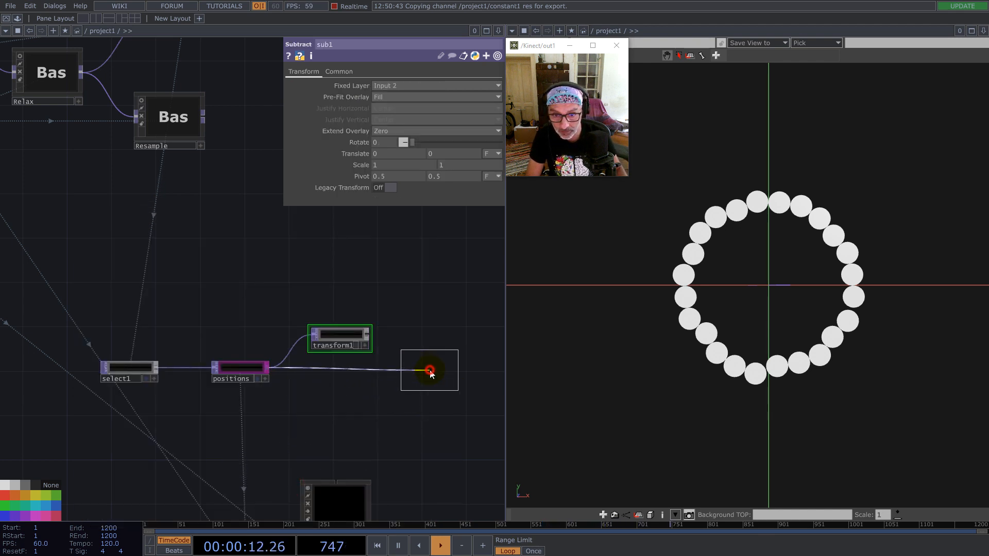
left_click_drag(370, 335, 429, 379)
left_click_drag(421, 329, 278, 270)
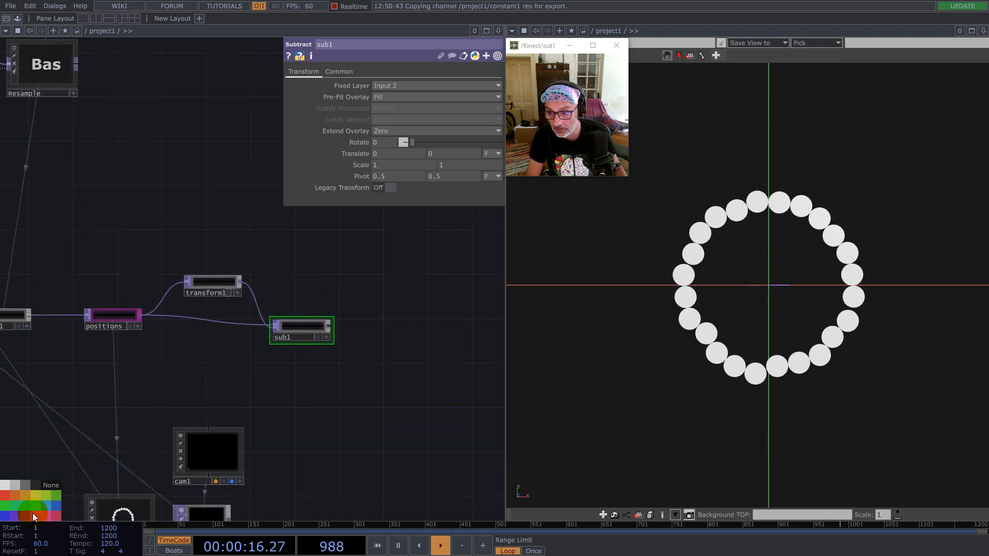
- Colour the Subtract TOP magenta and rename it rotate_to
left_click_drag(34, 518, 295, 340)
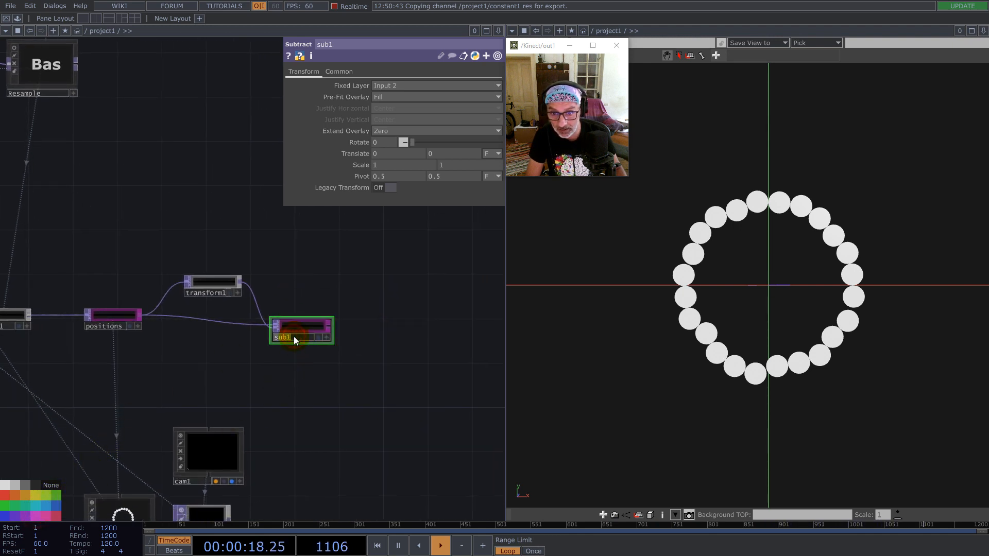
type("totate_to")
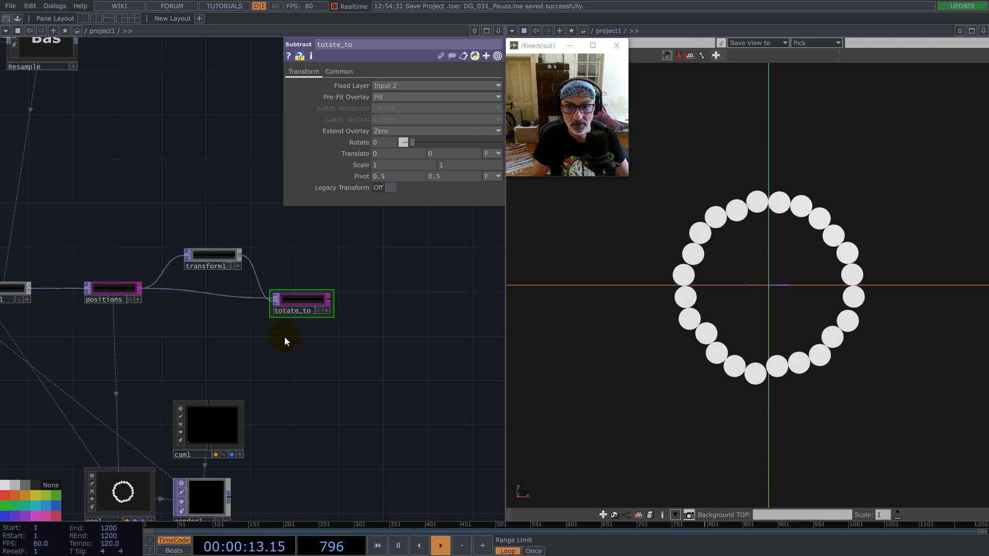
left_click_drag(294, 268, 356, 277)
scroll(356, 281, "up", 5)
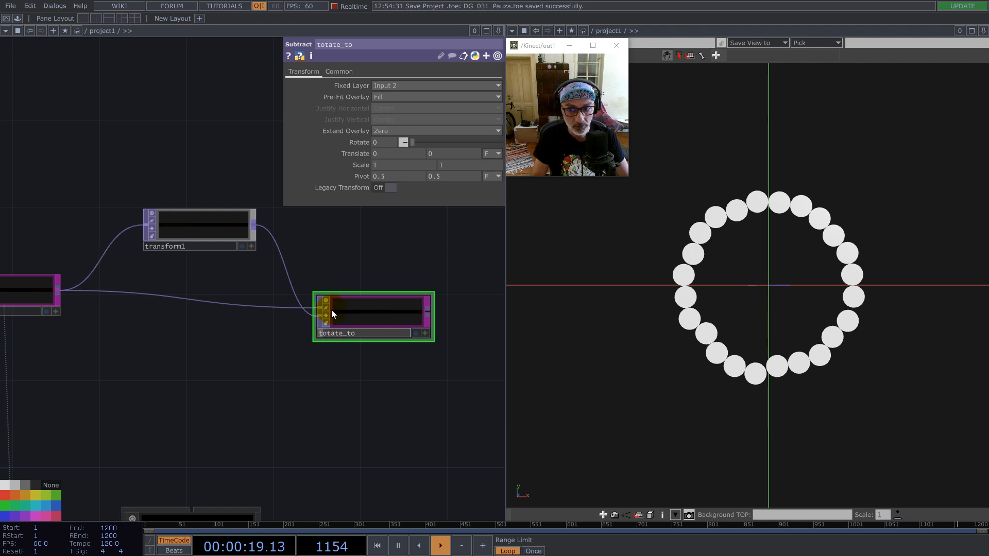
type("r")
left_click(358, 397)
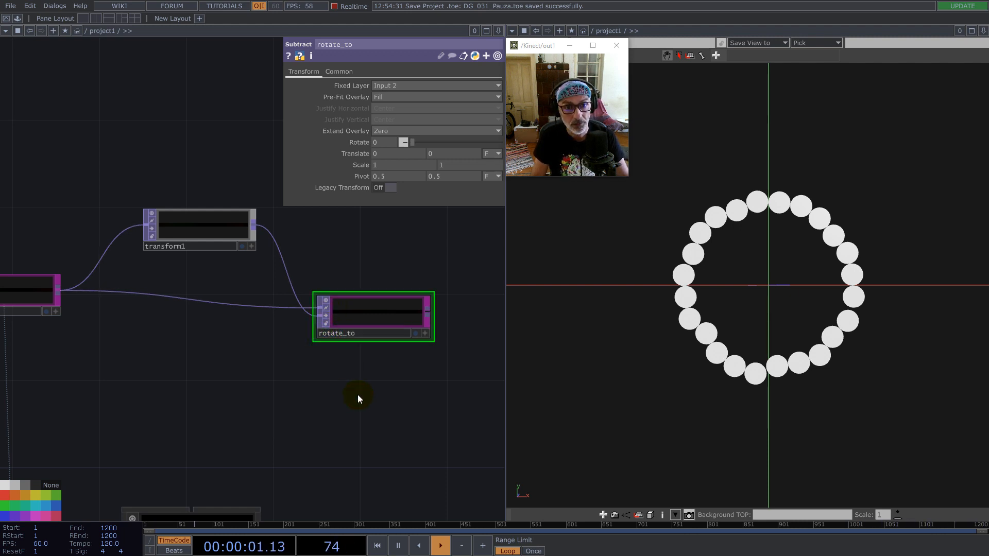
- Add a Math TOP after rotate_to and align the two nodes
left_click_drag(349, 401, 211, 405)
right_click(292, 315)
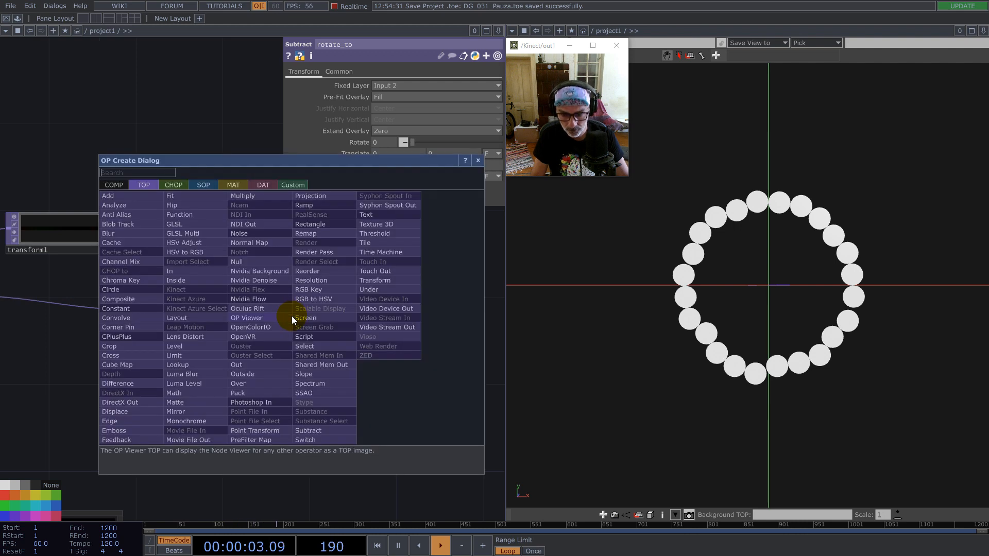
type("mat")
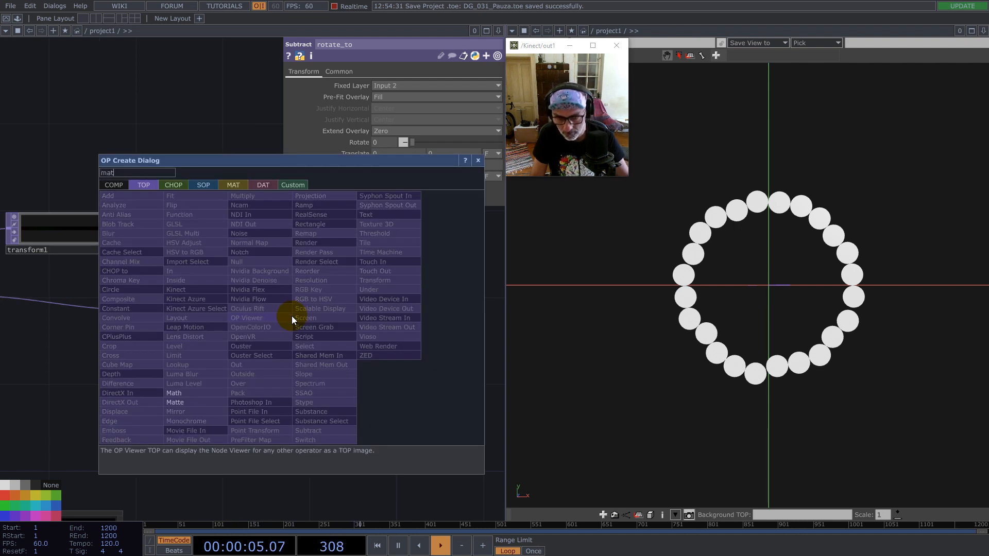
left_click(174, 393)
left_click(369, 317)
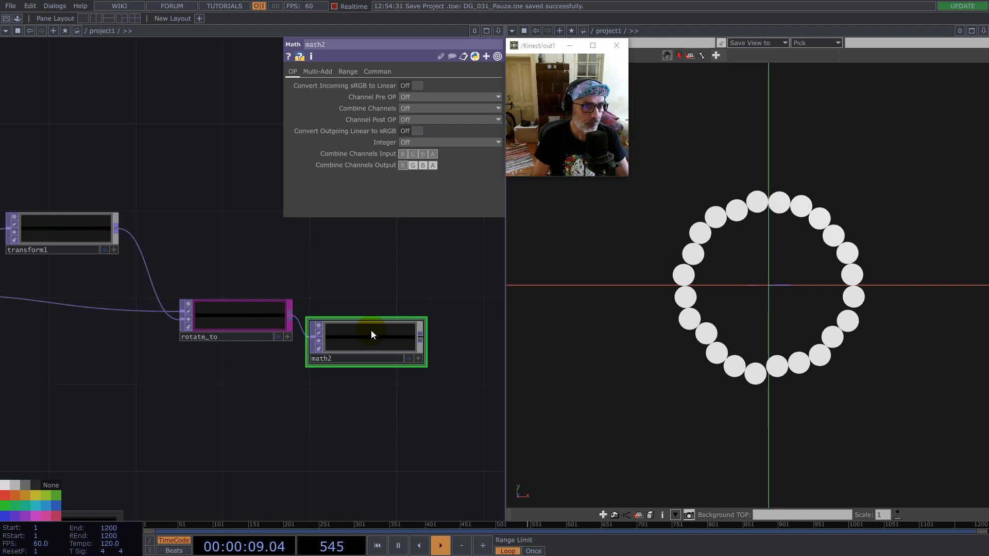
left_click_drag(355, 344, 355, 323)
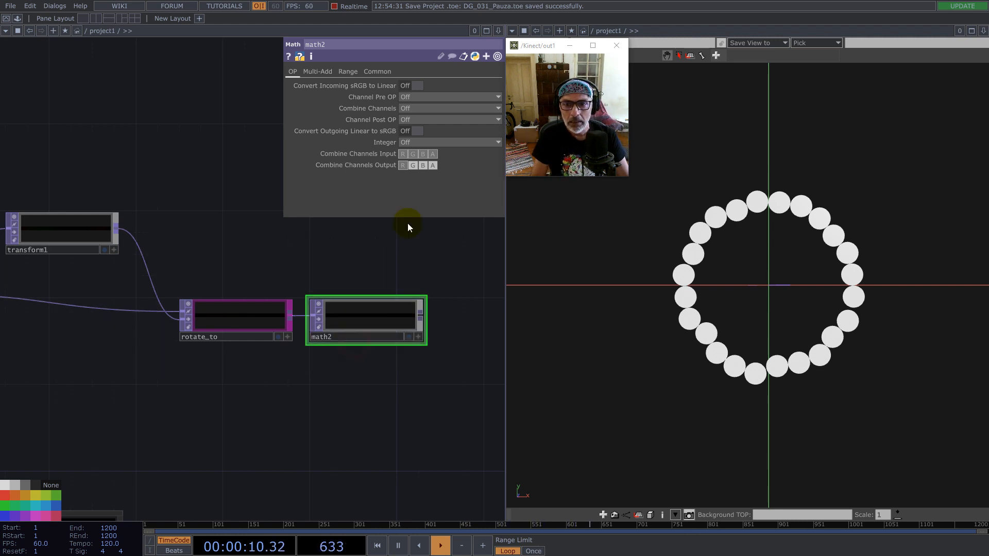
- Set the Math TOP's Combine Channels to Length and its pixel format to 32-bit float (Mono)
left_click(412, 108)
left_click(420, 201)
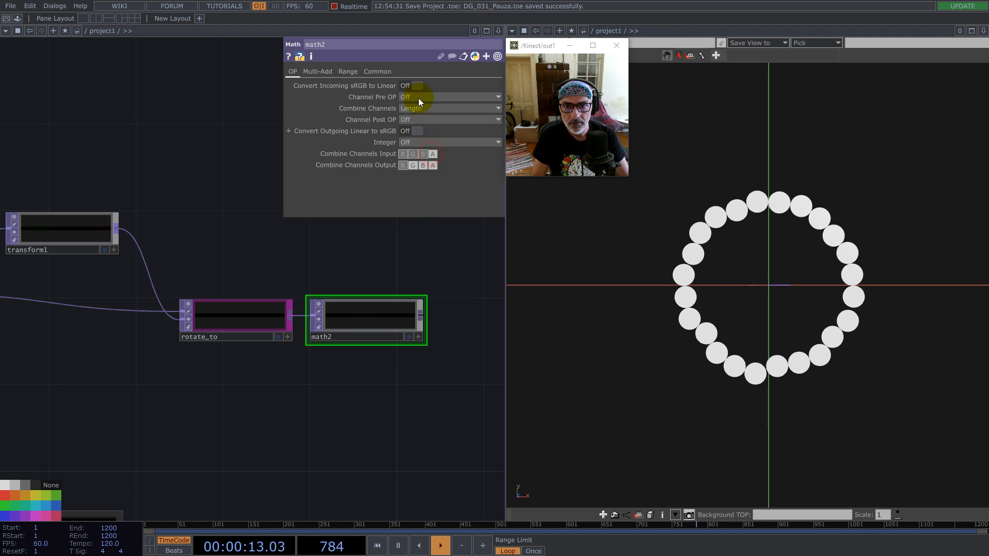
left_click(384, 74)
left_click(440, 198)
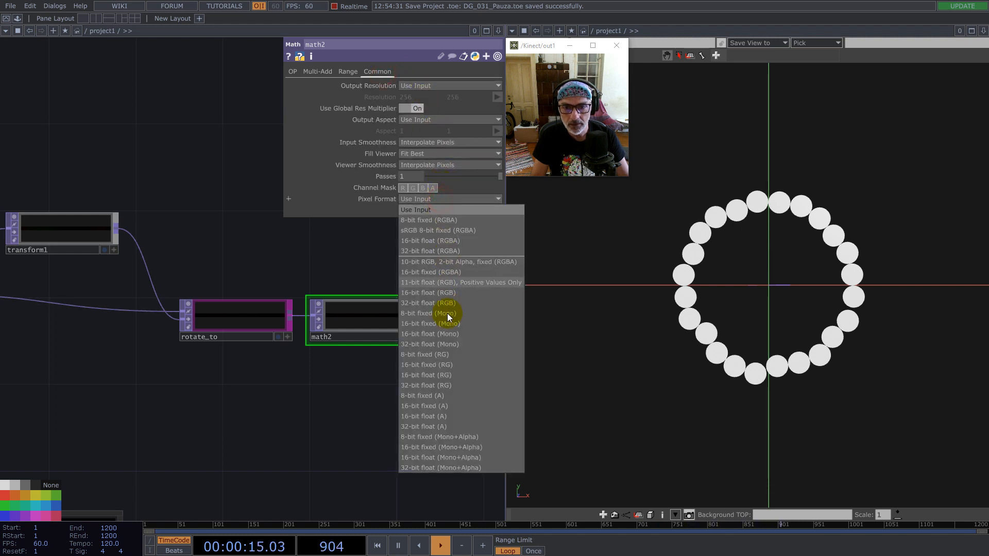
left_click(450, 345)
- Rename the Math TOP after rotate_to as scale_z
left_click_drag(321, 410, 254, 382)
scroll(272, 383, "down", 3)
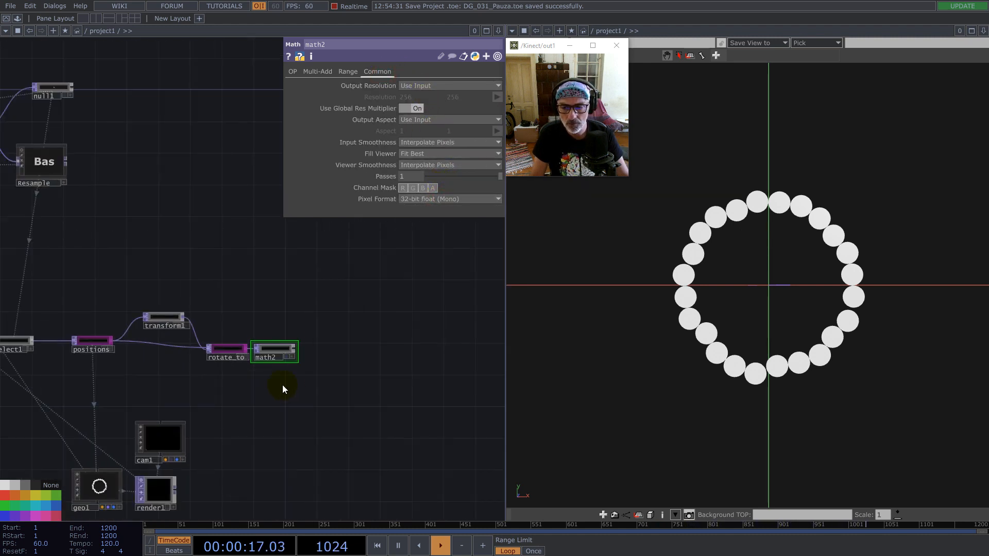
left_click_drag(260, 423, 324, 354)
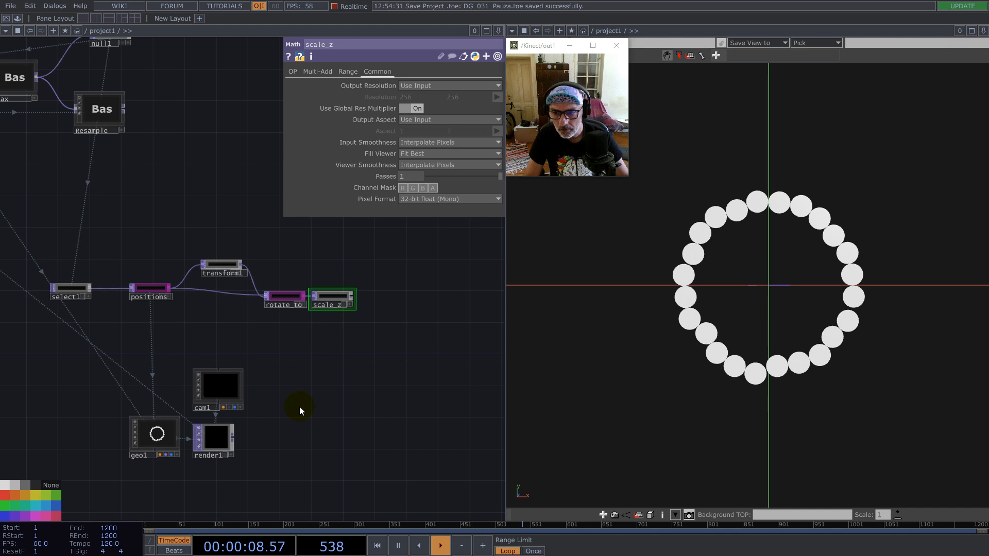
left_click_drag(299, 407, 334, 356)
scroll(196, 379, "up", 5)
scroll(195, 382, "down", 5)
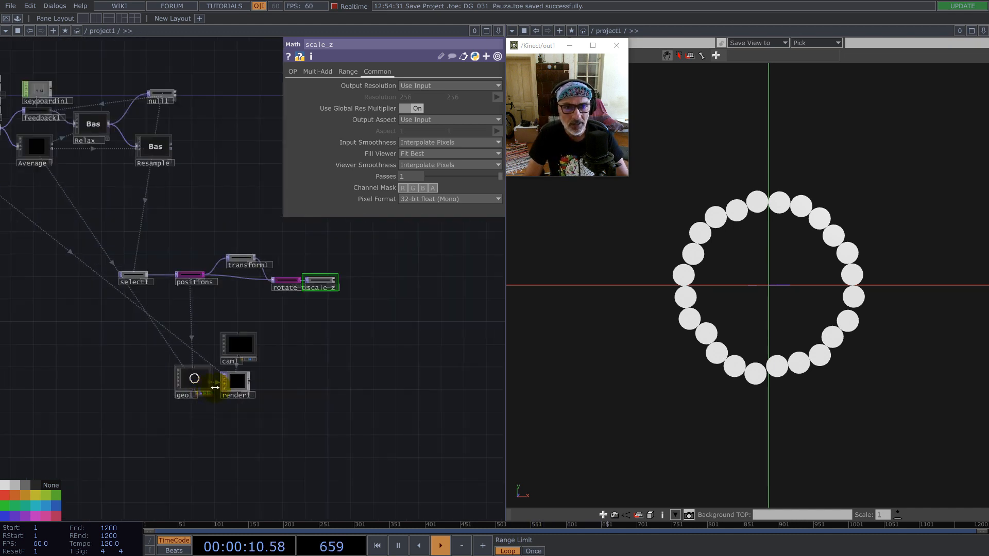
- Duplicate geo1 and place the copy directly below the original
left_click(736, 210)
mouse_move(747, 218)
left_mouse_down()
mouse_move(773, 204)
mouse_move(735, 212)
left_mouse_up()
scroll(214, 396, "up", 5)
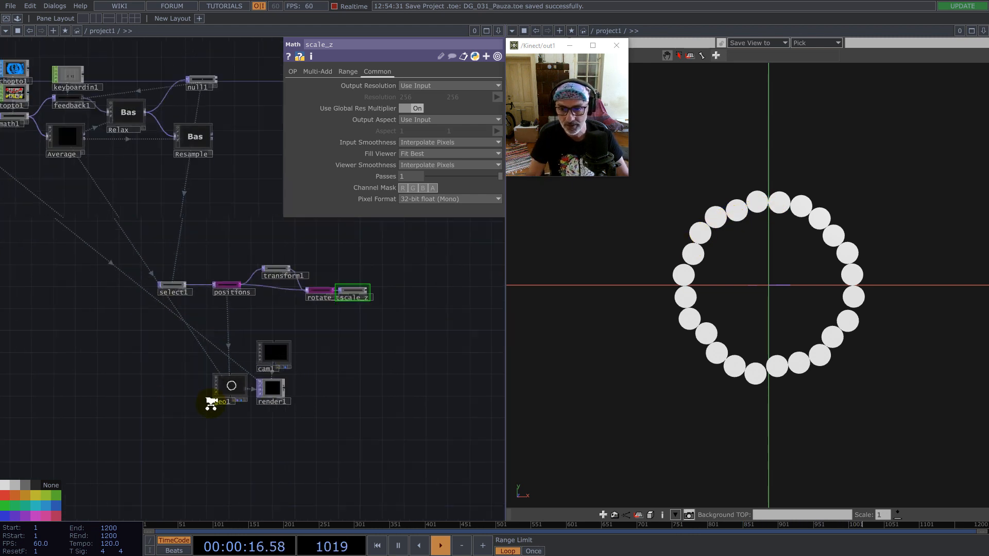
left_click(251, 389)
key("ctrl+c")
key("ctrl+v")
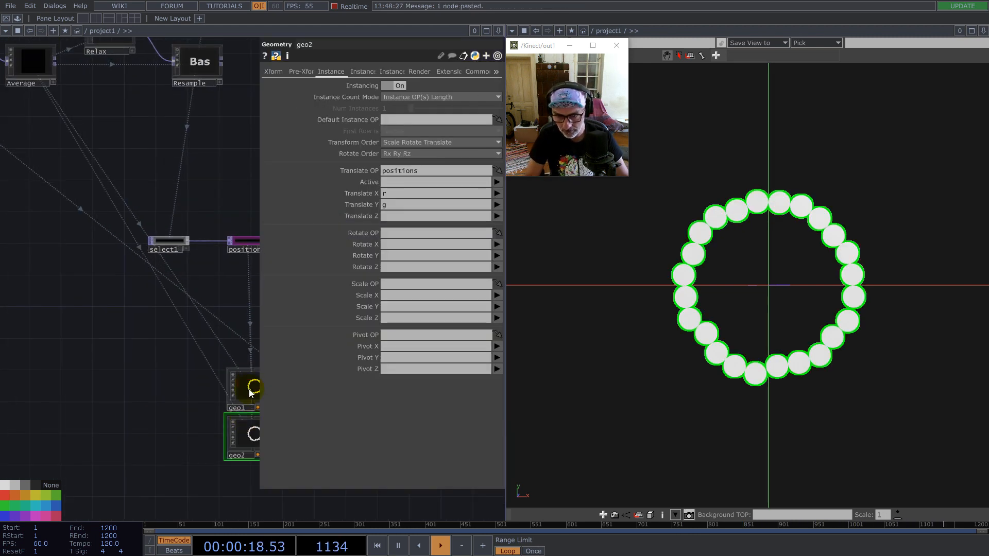
left_click_drag(161, 435, 129, 442)
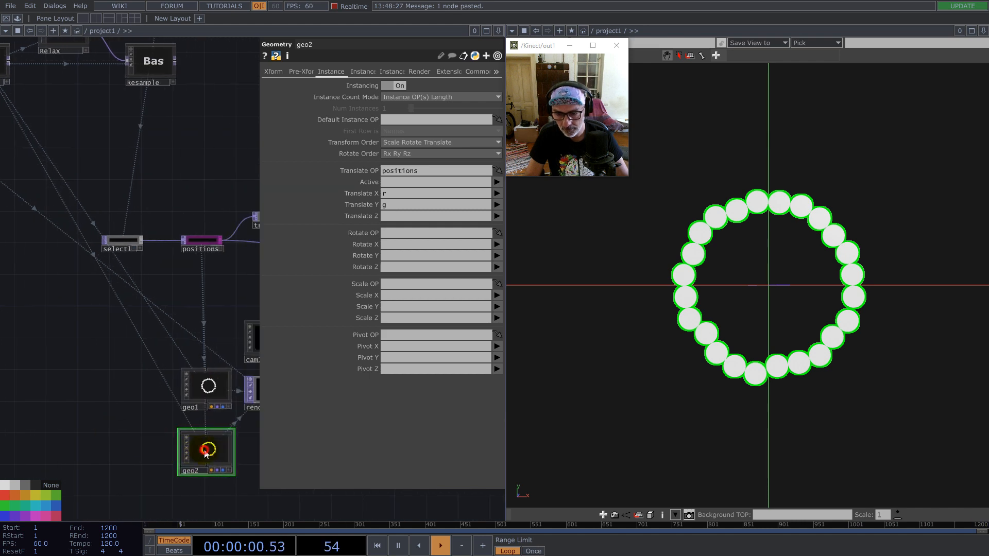
- Inside geo2, delete the circle1 SOP and add a Rectangle SOP below transform1
double_click(205, 453)
left_click(86, 287)
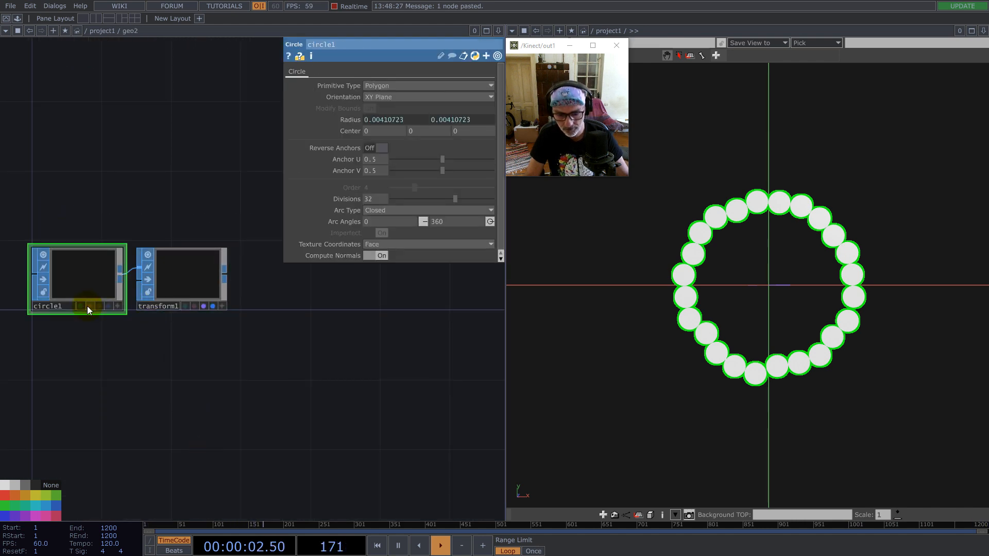
key("Delete")
double_click(63, 356)
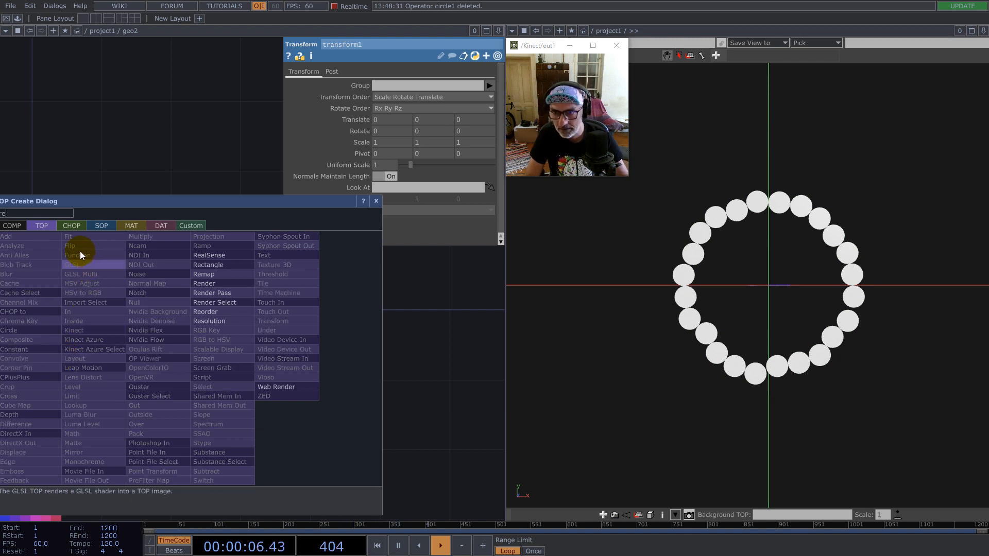
left_click(101, 226)
type("re")
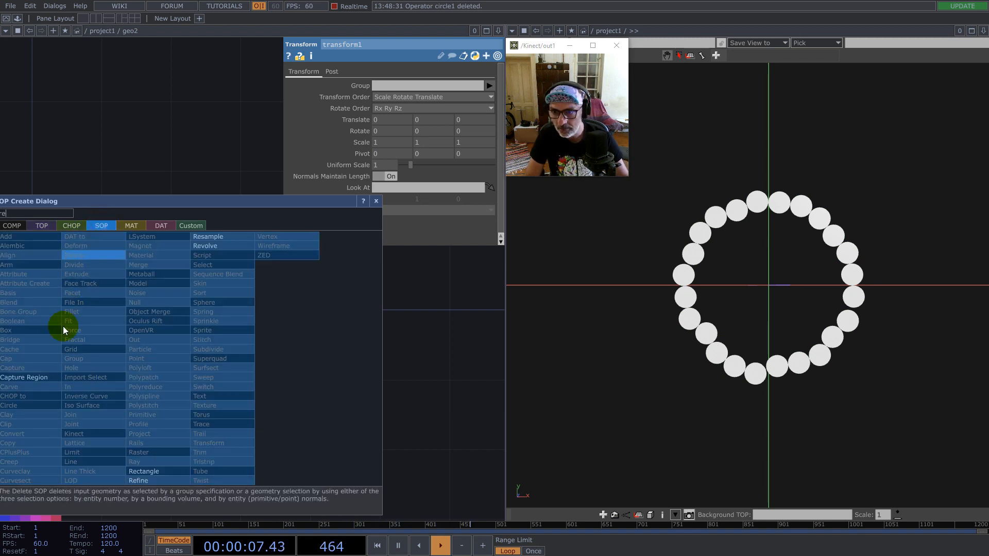
left_click(144, 471)
left_click(104, 377)
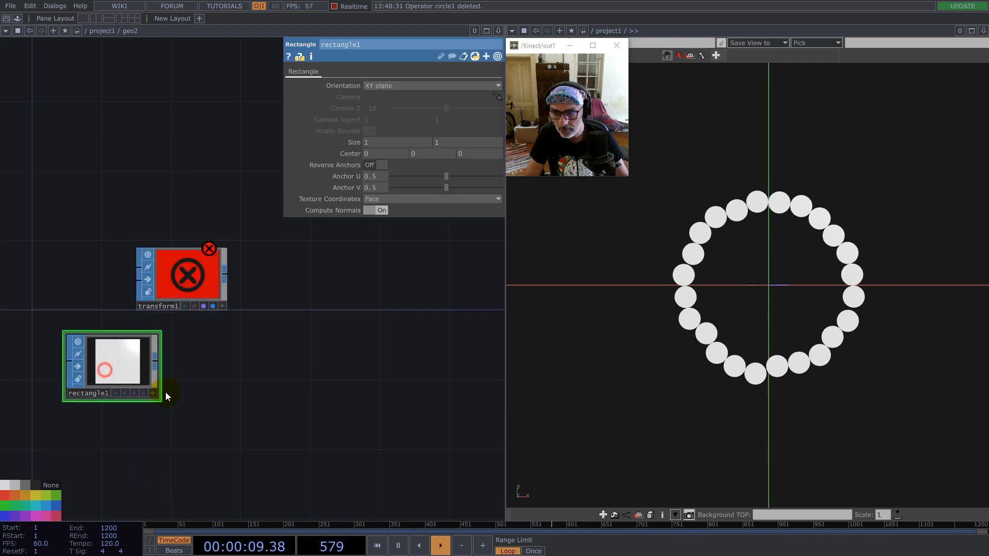
- Set the rectangle's orientation to ZX plane and activate its node viewer
left_click(386, 86)
left_click(385, 118)
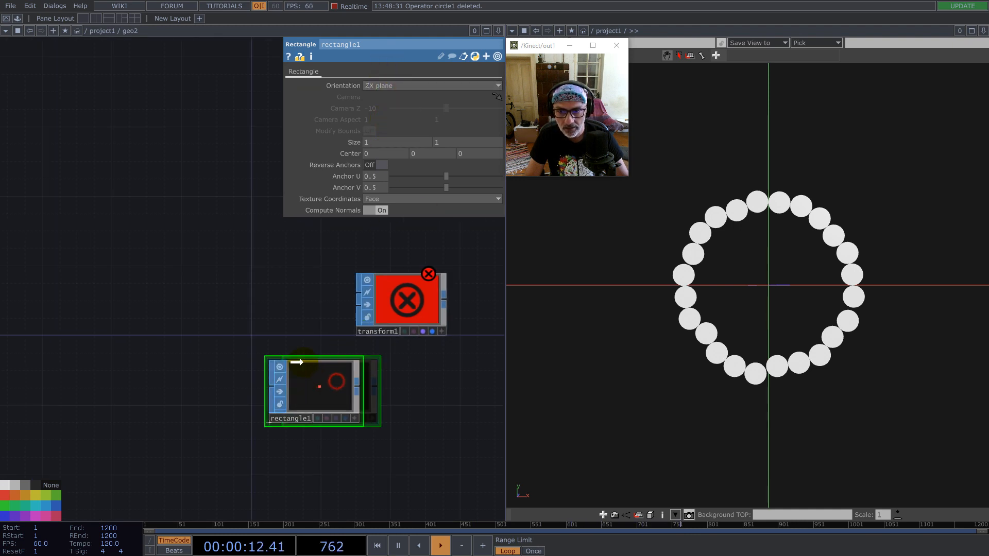
scroll(379, 424, "up", 3)
left_click(376, 431)
left_click_drag(303, 380, 334, 402)
- Set the rectangle's Center Z to reference its own Y size divided by two, me.par.sizey/2
left_click(356, 143)
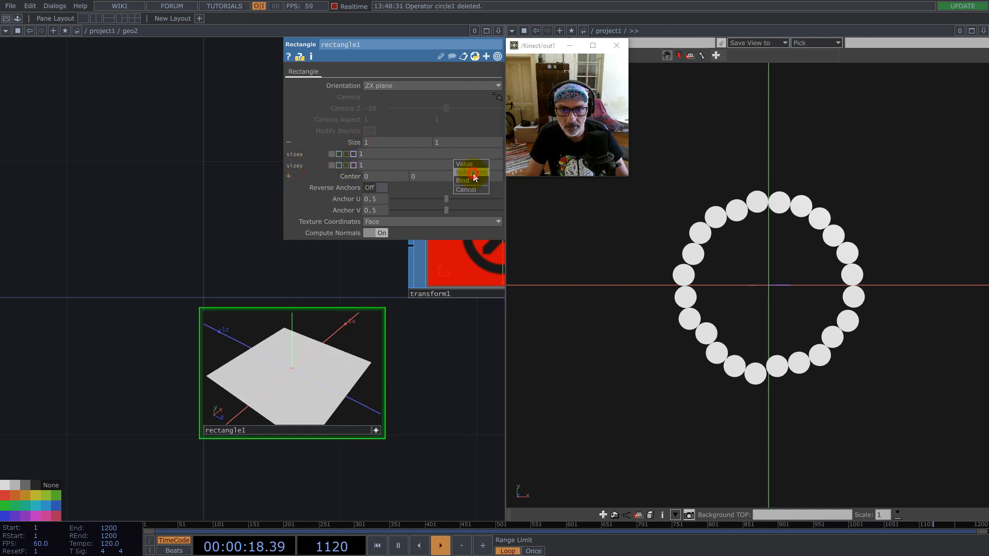
left_click(473, 174)
left_click(413, 210)
type("/2")
key("Return")
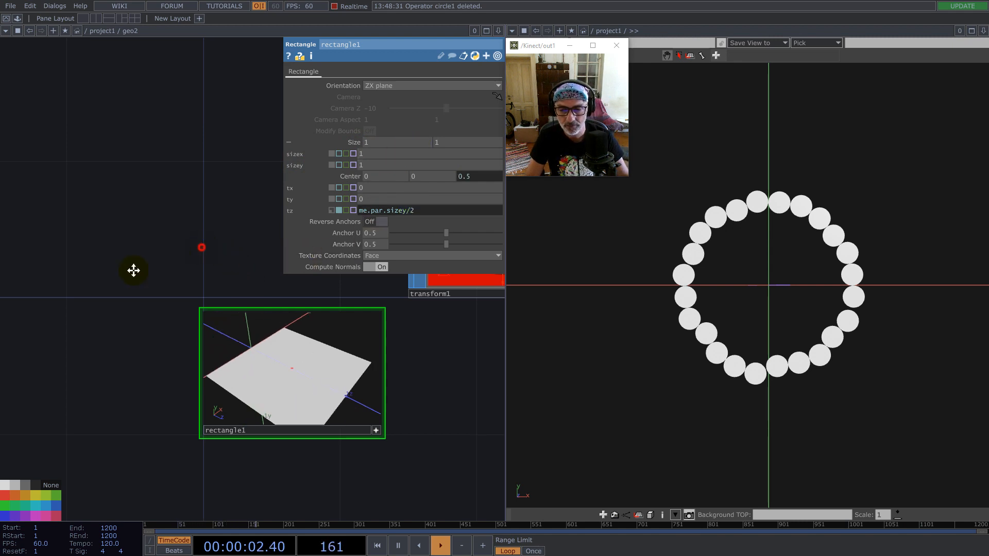
left_click_drag(133, 270, 9, 330)
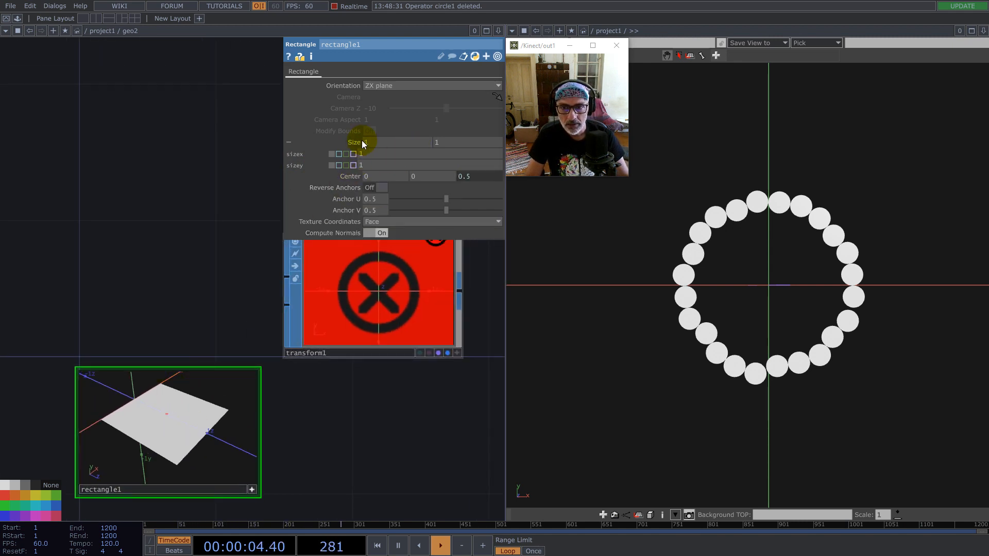
scroll(162, 249, "down", 3)
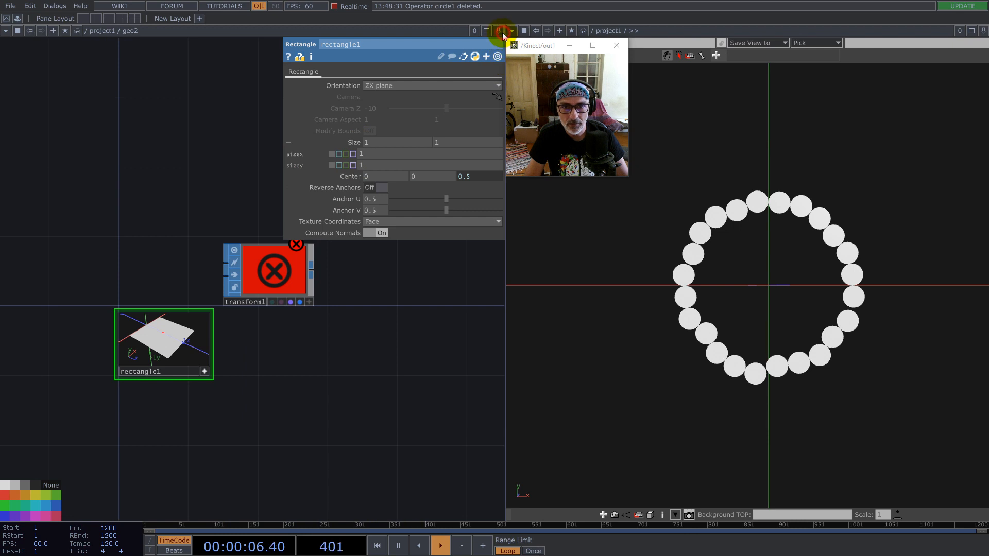
- Split the network pane in two and open geo1's network in the upper one
left_click(498, 31)
left_click(457, 60)
key("u")
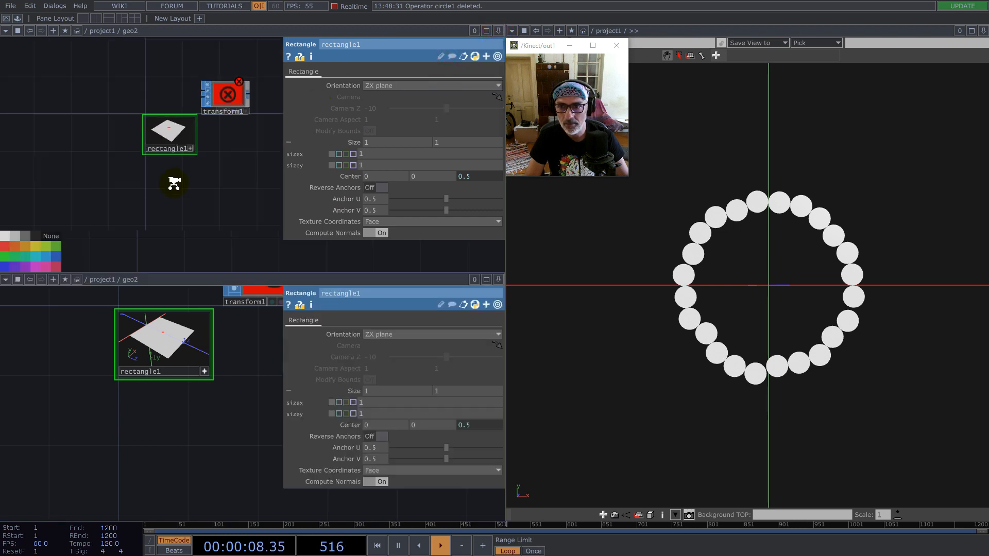
scroll(165, 215, "down", 4)
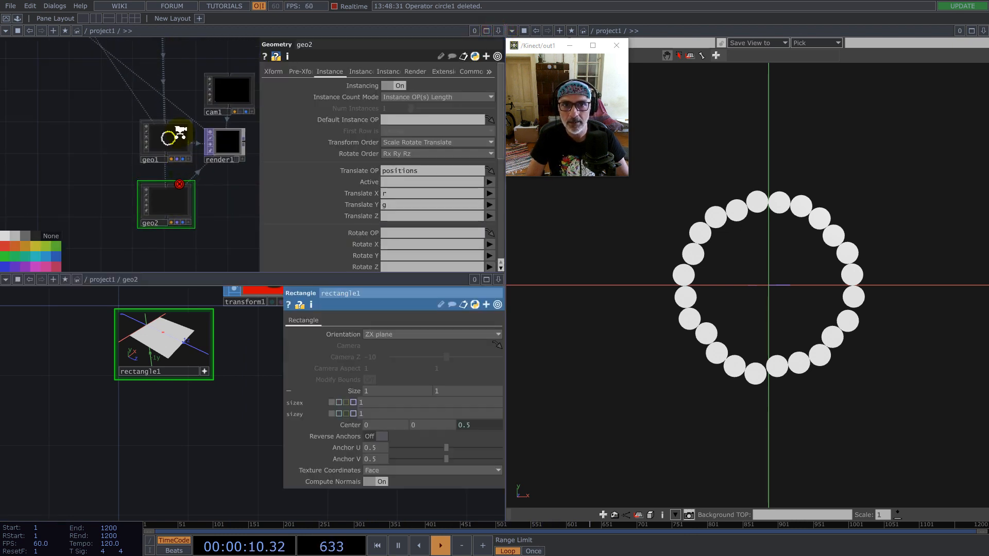
scroll(178, 131, "up", 2)
double_click(161, 157)
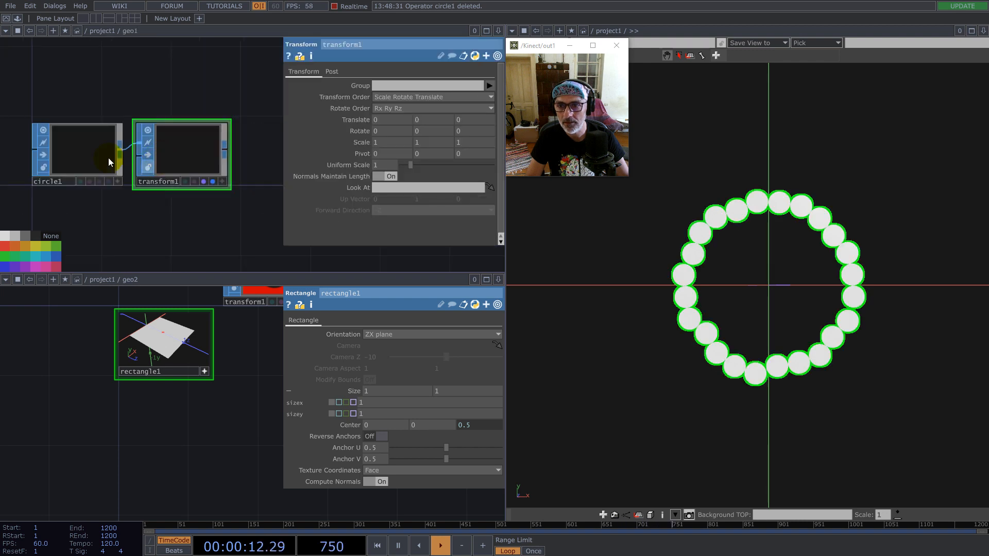
- Copy circle1's X radius expression and set rectangle1's Size X to parent(2).op('Average/topto1')['average']
scroll(69, 153, "up", 1)
left_click(88, 155)
left_click(394, 121)
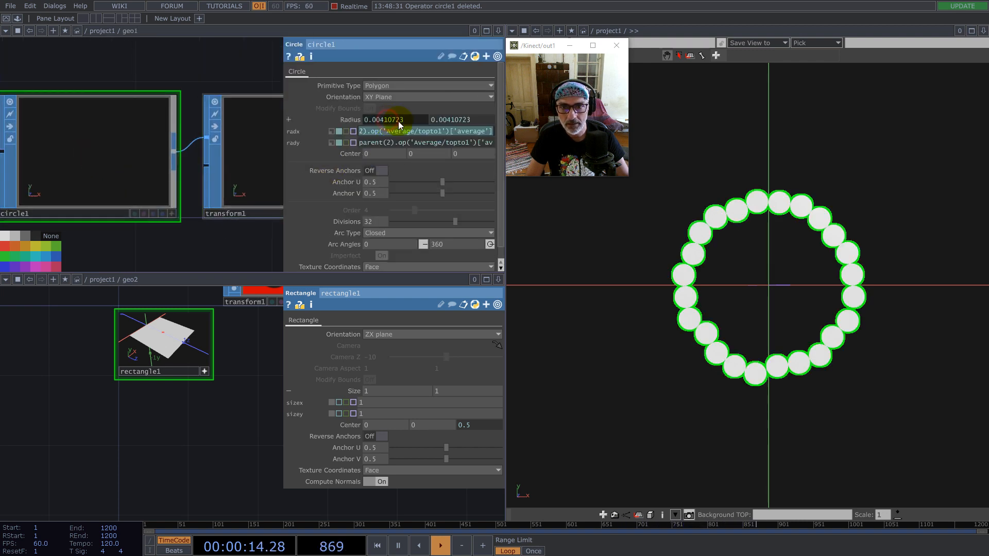
left_click(417, 131)
double_click(416, 131)
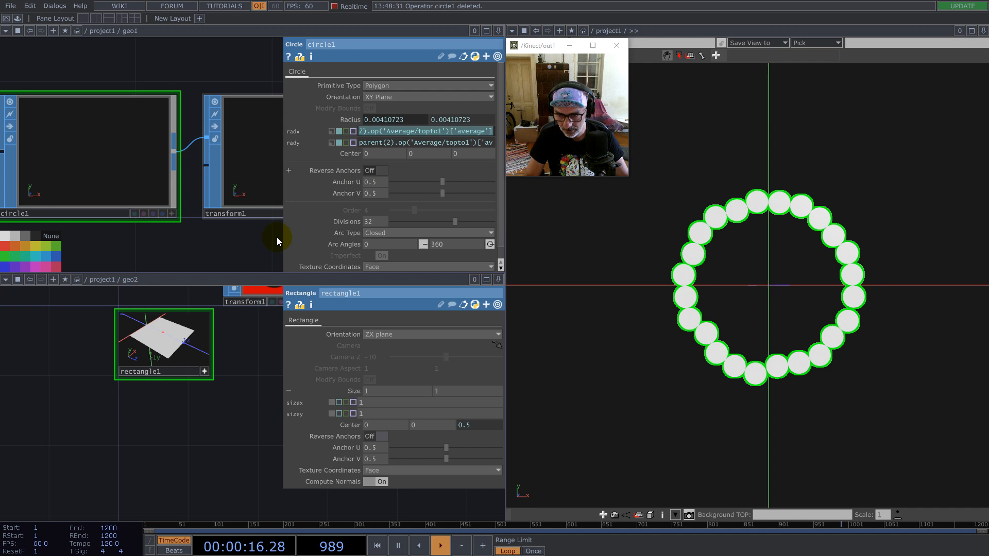
left_click(179, 368)
left_click(384, 391)
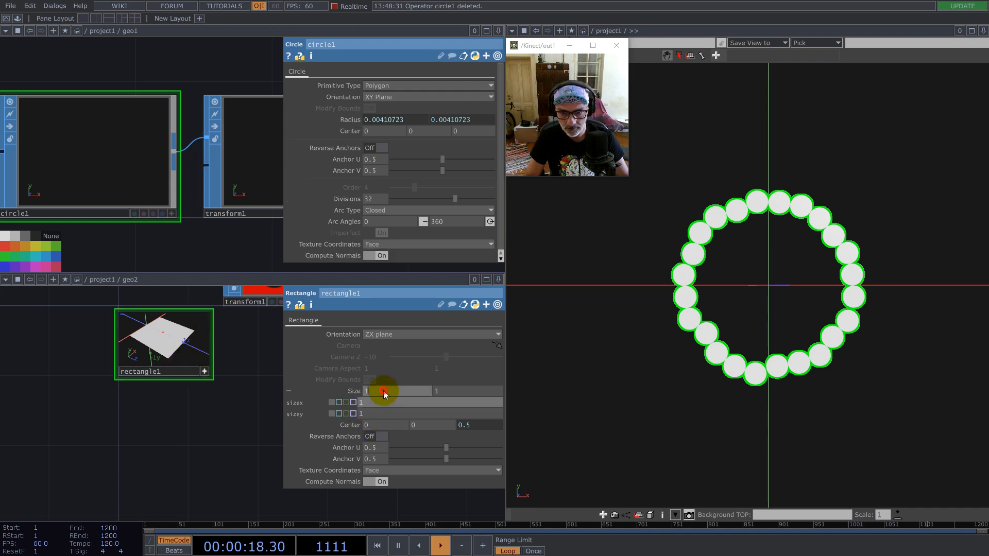
key("ctrl+v")
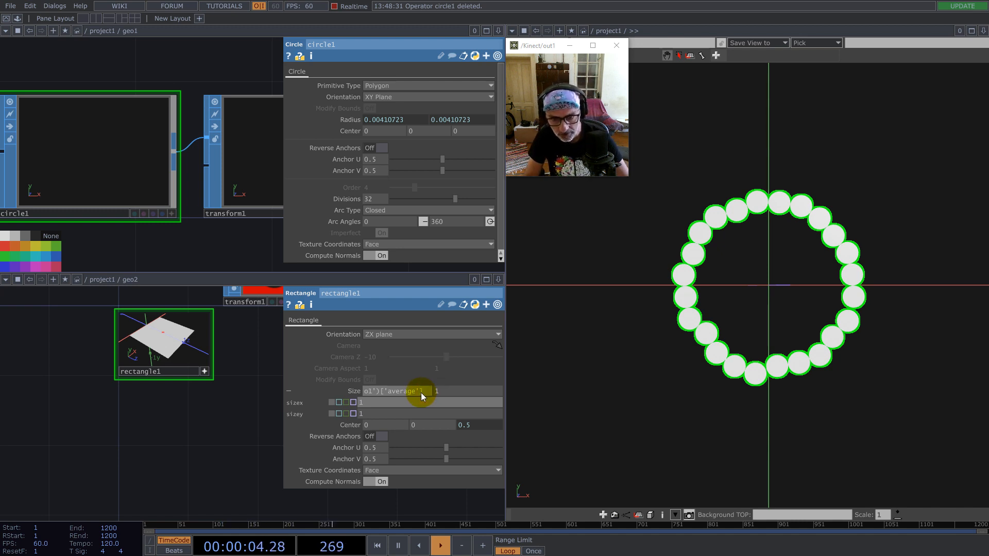
key("Return")
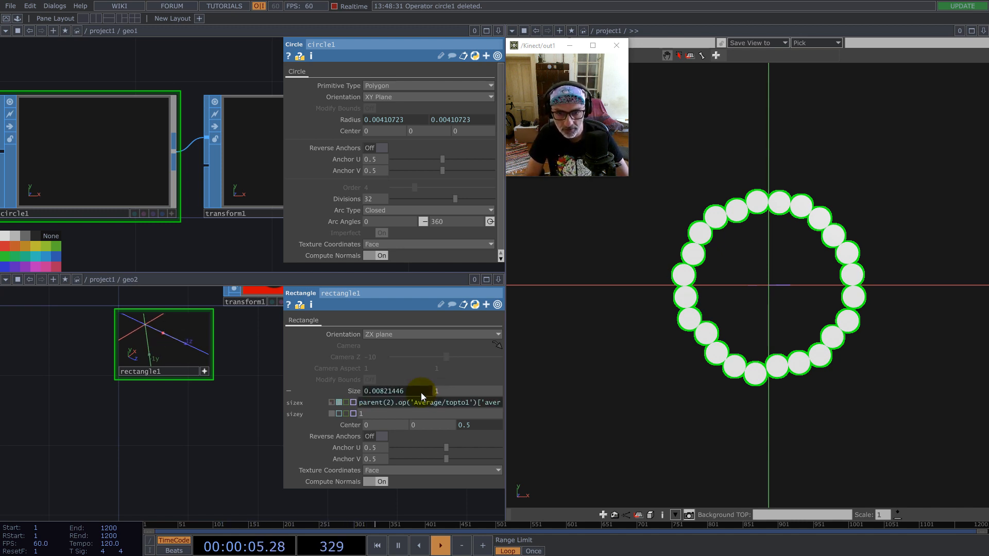
- Deactivate rectangle1's viewer, connect rectangle1 to the input of transform1 and select transform1
left_click(207, 374)
left_click_drag(192, 424, 154, 457)
scroll(166, 434, "down", 3)
left_click_drag(201, 368, 222, 401)
left_click(222, 400)
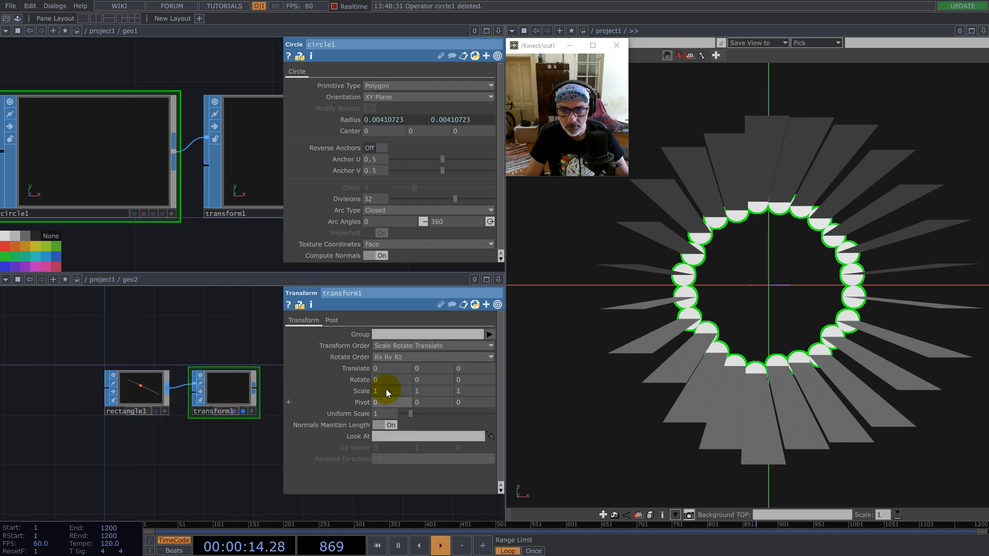
- Try a Scale X of 0.3 on the transform1 inside geo2
scroll(183, 397, "up", 2)
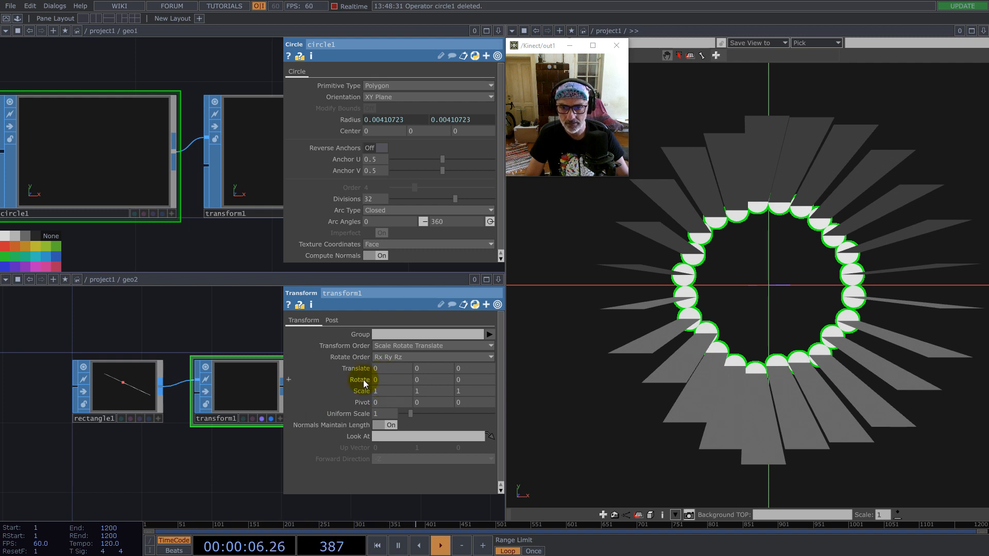
left_click_drag(226, 342, 161, 354)
scroll(165, 407, "up", 2)
scroll(185, 394, "up", 2)
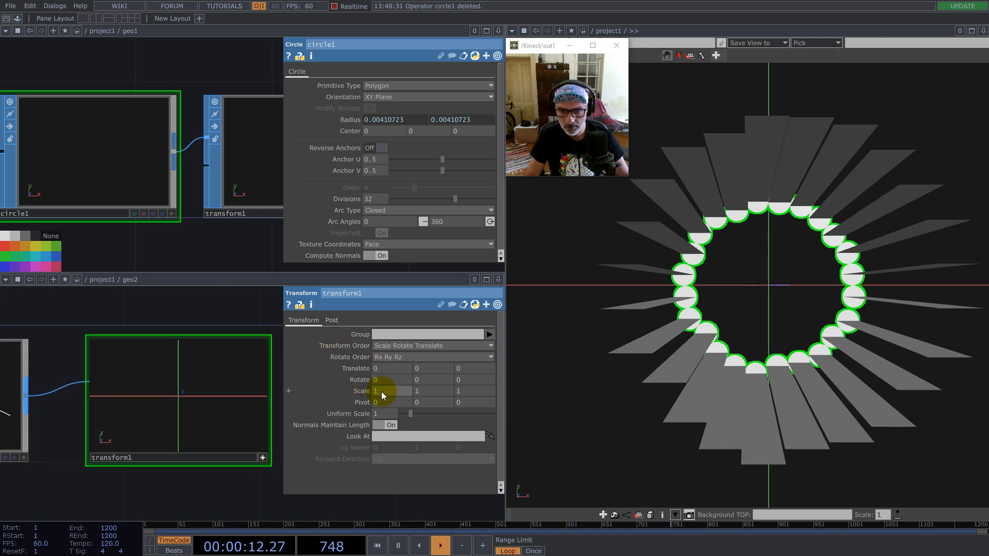
middle_click_drag(391, 391, 160, 384)
scroll(123, 231, "down", 2)
scroll(124, 230, "down", 2)
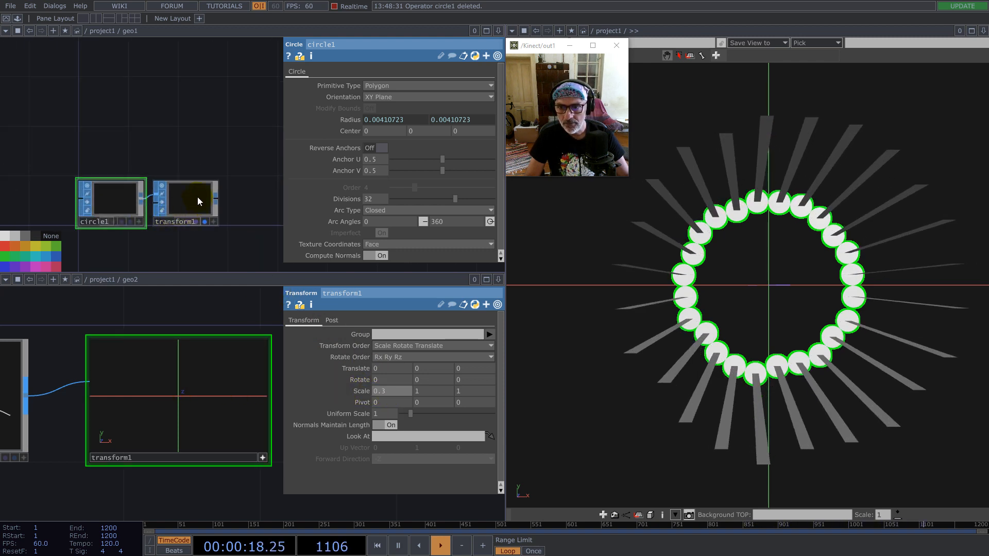
- Make Scale X of geo2's transform1 reference the Uniform Scale of geo1's transform1, and deactivate the viewer
left_click(199, 200)
left_click(355, 168)
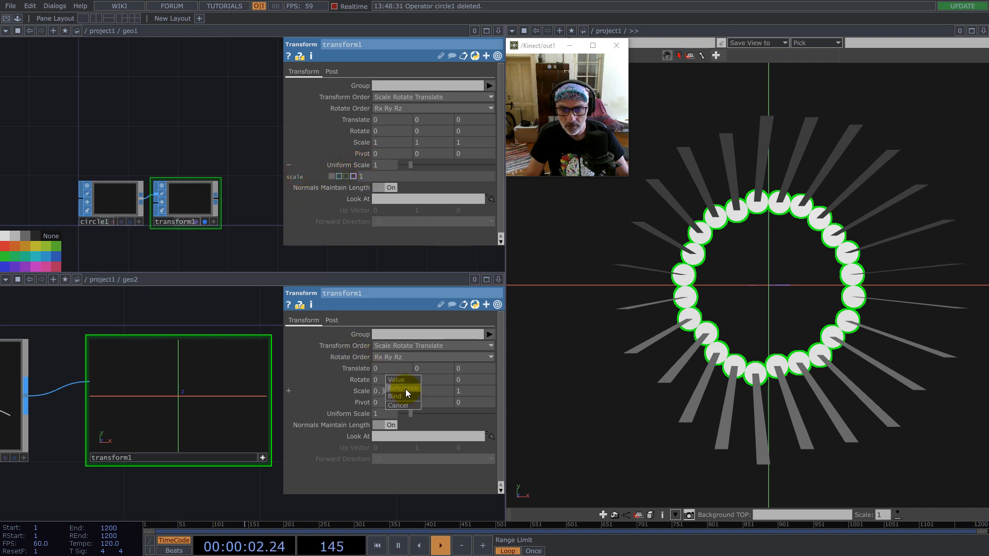
left_click(405, 395)
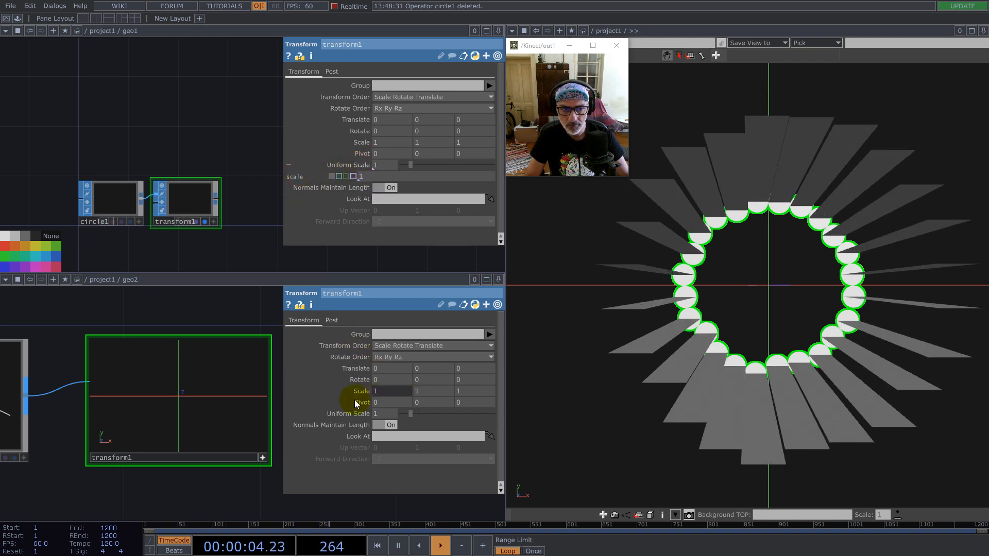
left_click(263, 458)
scroll(223, 440, "down", 4)
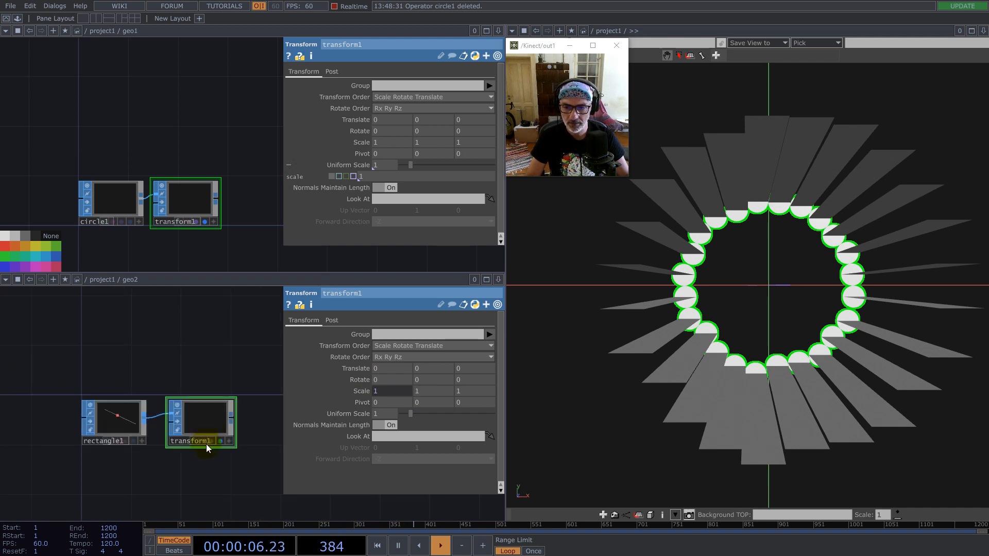
- Close the extra network pane and return to the project1 network
scroll(213, 443, "down", 3)
left_click(498, 30)
left_click(475, 104)
scroll(237, 401, "down", 4)
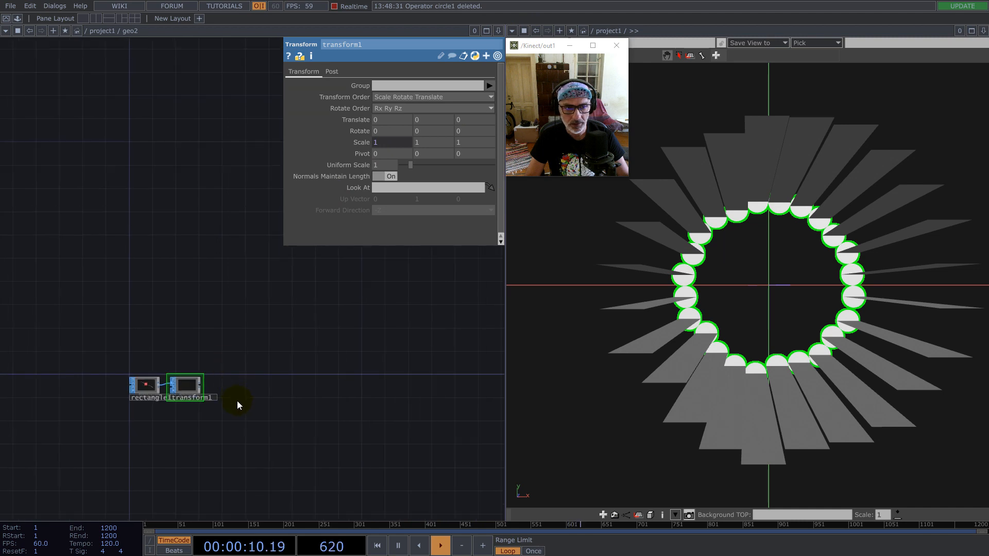
scroll(206, 384, "down", 3)
scroll(139, 366, "up", 5)
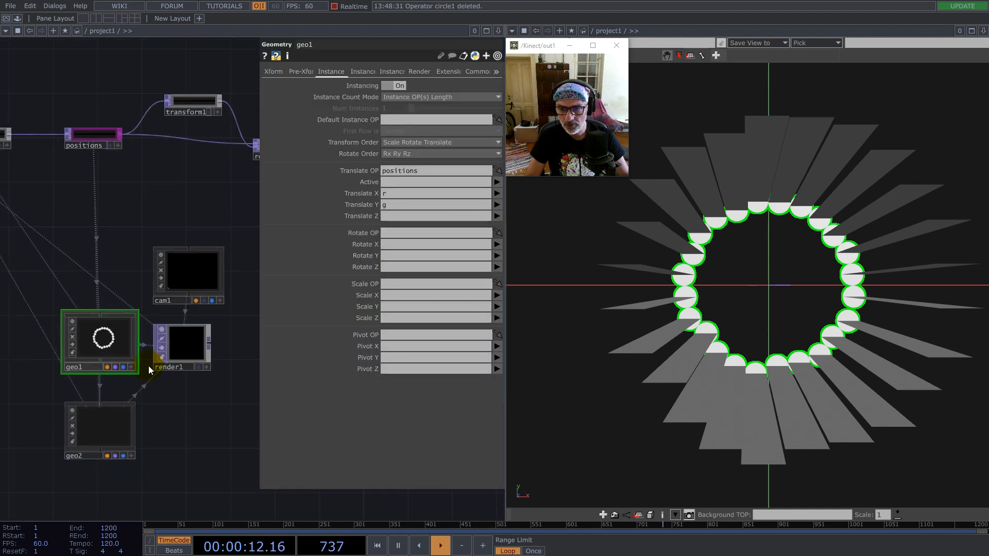
- Select geo2 and assign the rotate_to TOP as its Rotate to OP
double_click(170, 432)
left_click(376, 277)
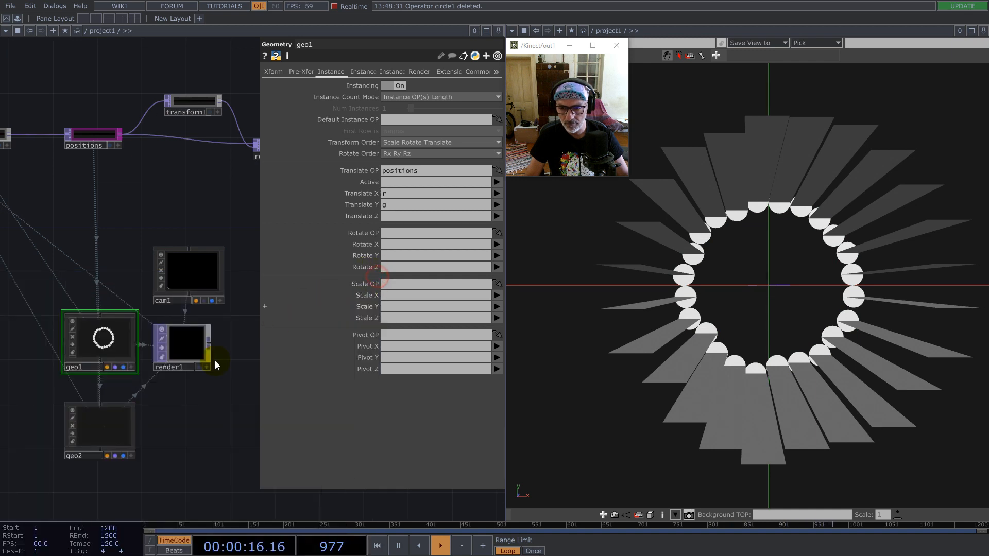
left_click_drag(198, 418, 229, 418)
left_click(152, 425)
left_click_drag(185, 178, 119, 234)
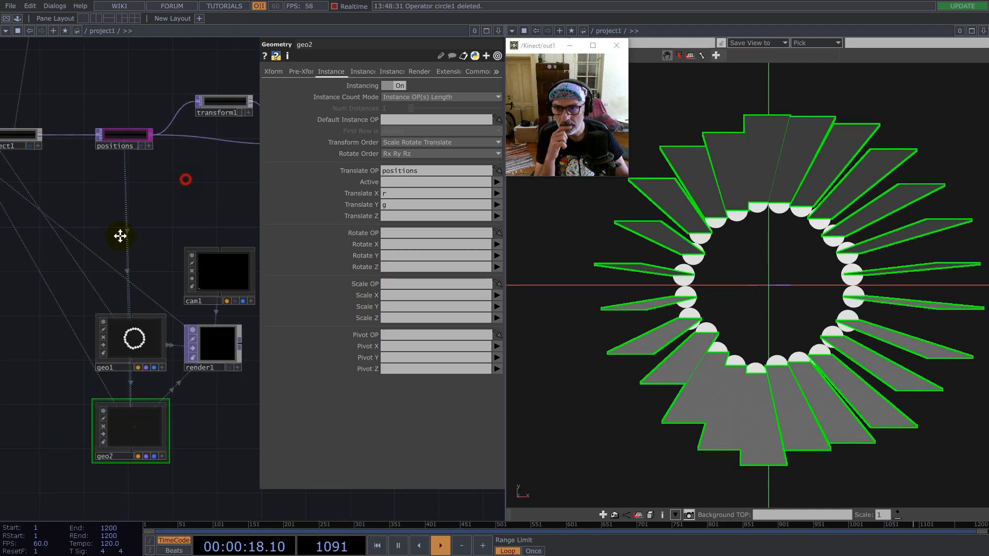
scroll(92, 229, "down", 2)
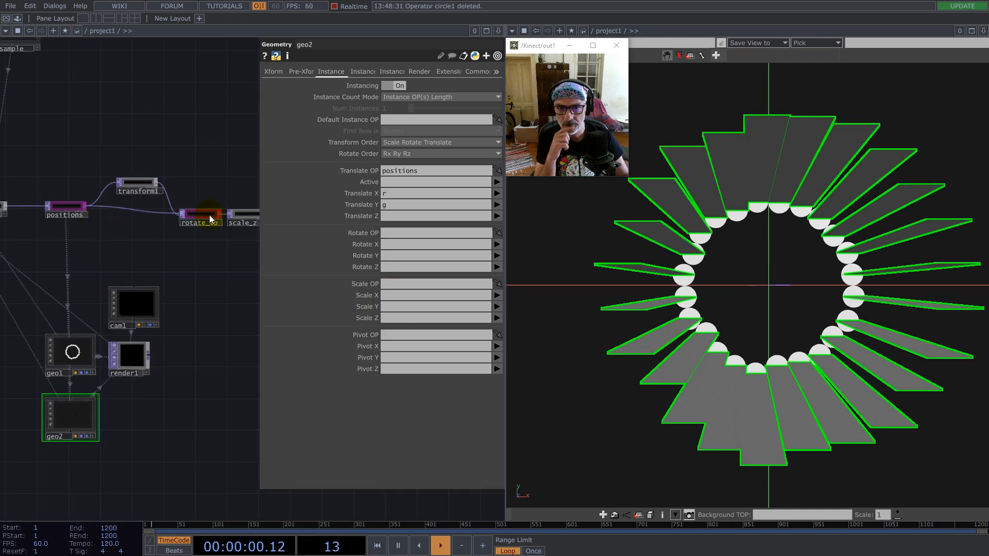
left_click(362, 71)
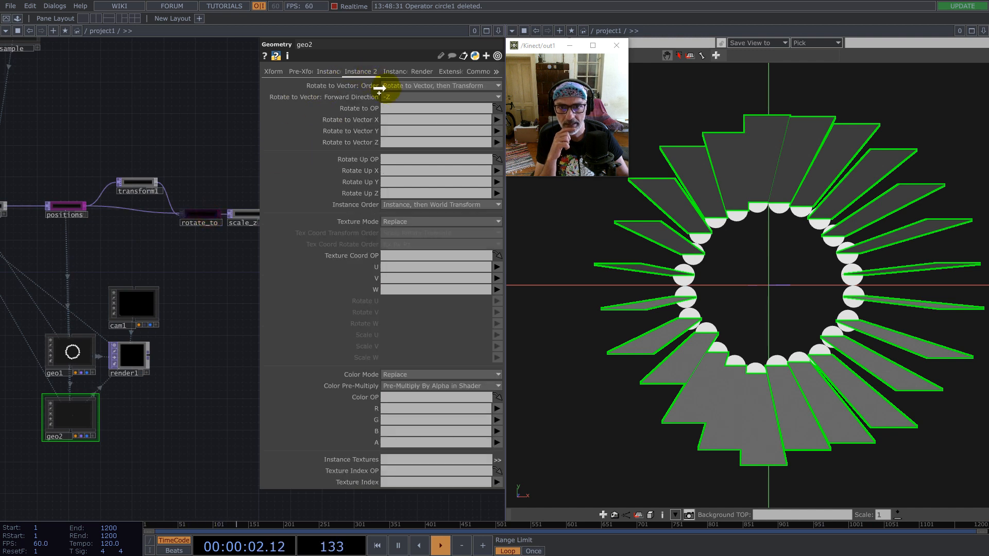
left_click_drag(401, 107, 401, 107)
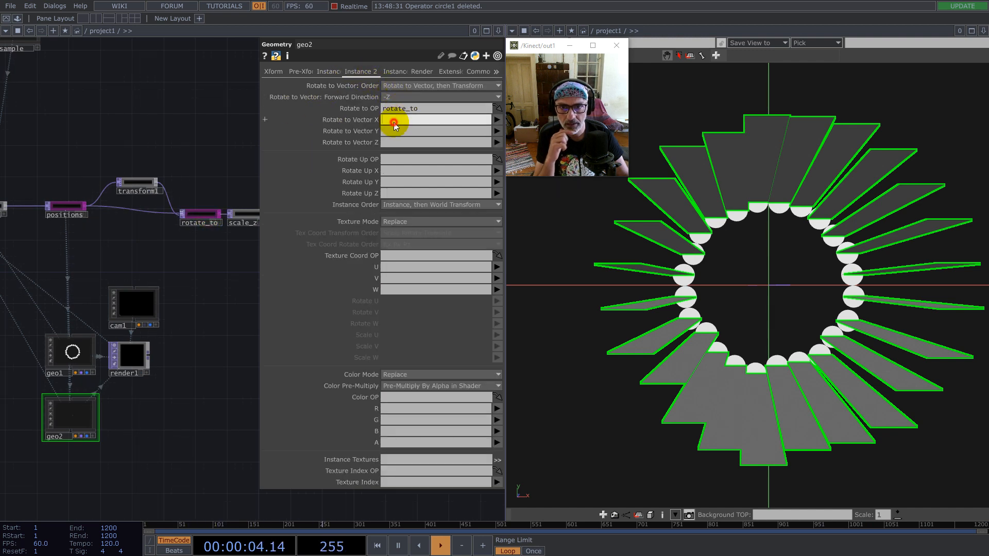
- Map geo2's Rotate to Vector X, Y and Z to the channels r, g and b
left_click(394, 122)
type("r")
left_click(394, 129)
type("g")
left_click(392, 142)
type("b")
left_click(186, 166)
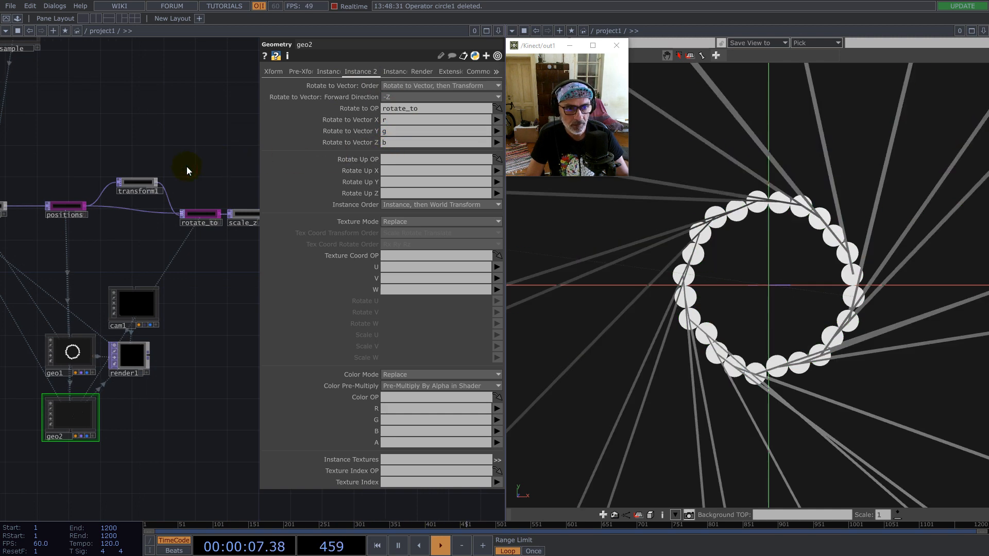
- Set geo2's Rotate to Vector order to Rotate to Vector, then Rotate, and its forward direction to +Z
left_click(400, 89)
left_click(398, 117)
left_click(398, 97)
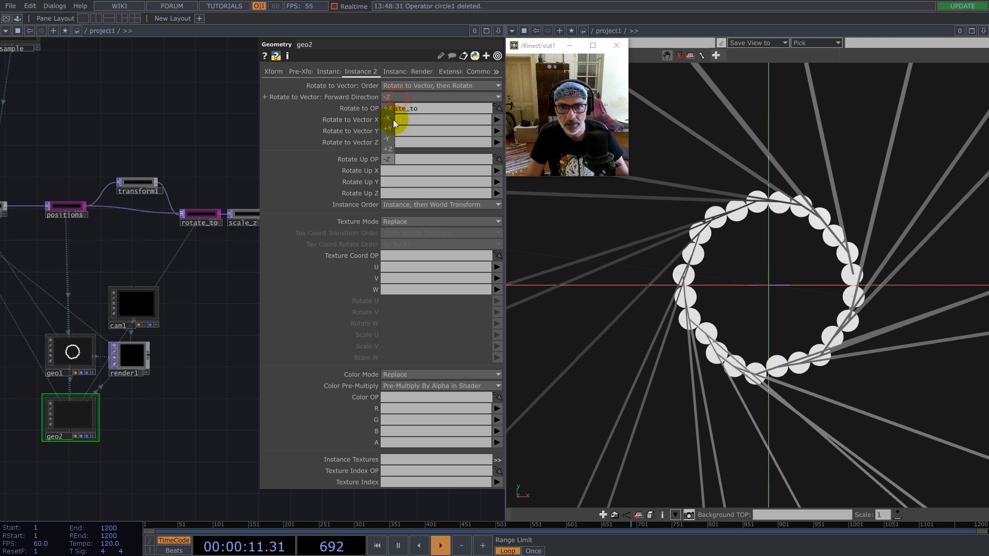
left_click(391, 149)
left_click_drag(184, 292, 206, 287)
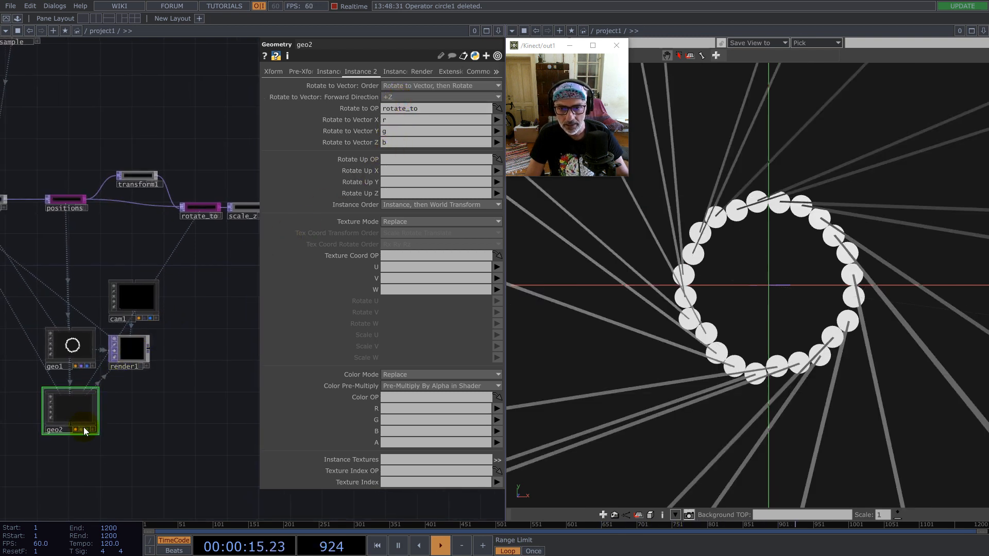
- Colour the scale_z TOP node purple to match rotate_to
left_click(331, 70)
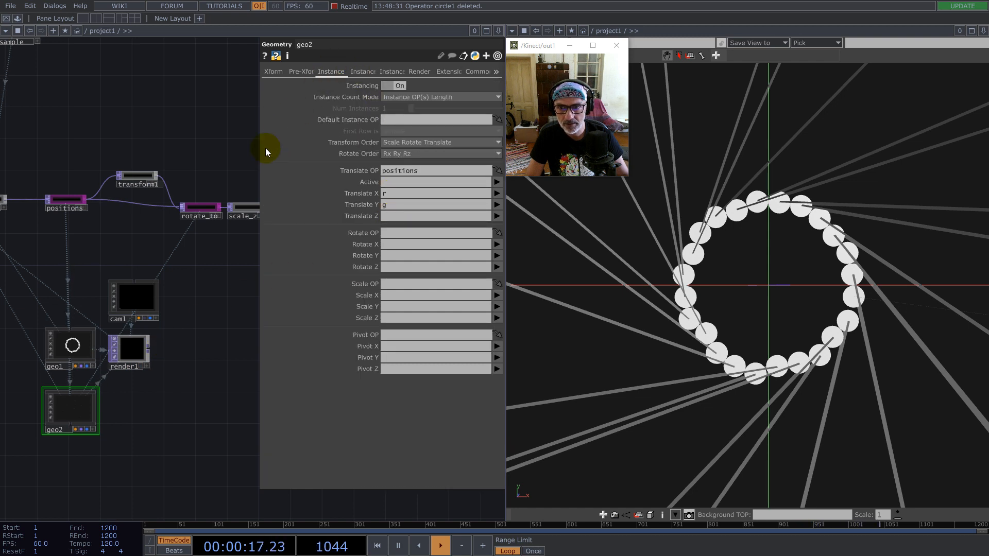
left_click_drag(209, 185, 197, 215)
left_click(196, 214)
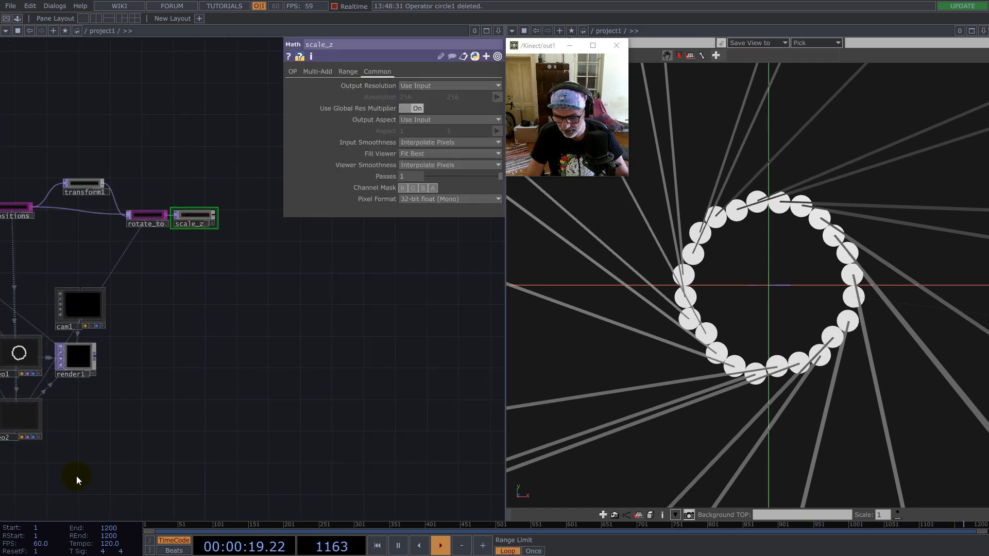
left_click(32, 517)
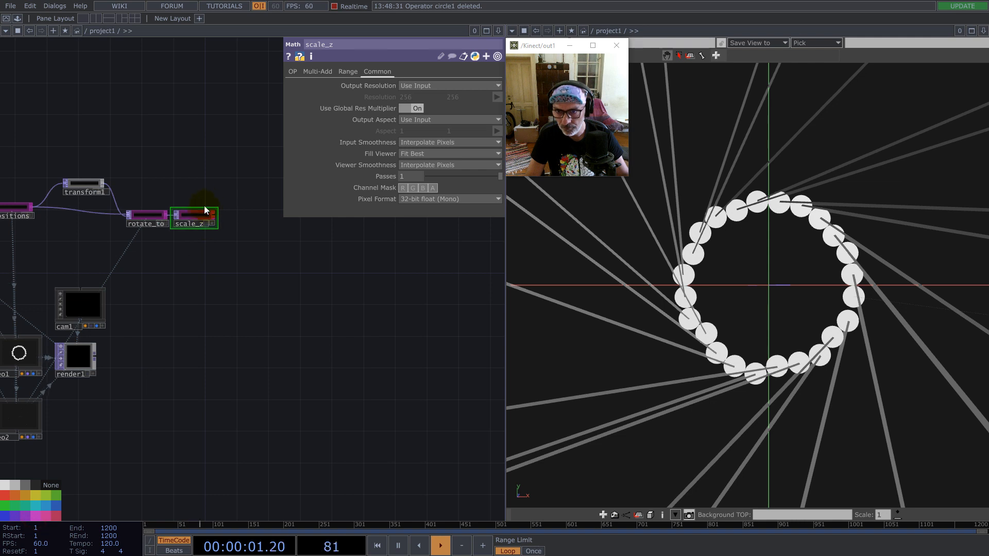
- Assign scale_z as geo2's Scale OP and map Scale Z to channel r
left_click_drag(178, 242, 396, 285)
left_click(393, 318)
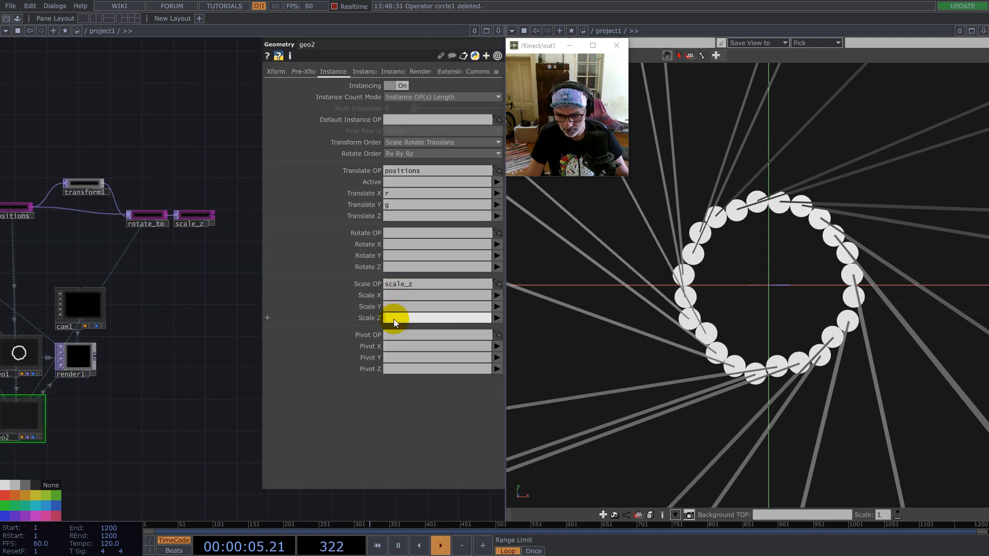
left_click(234, 348)
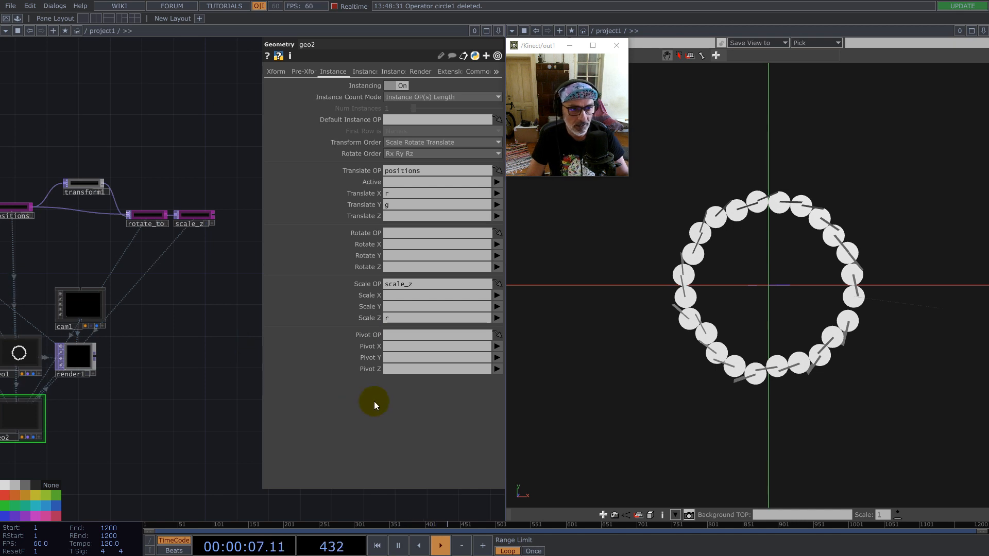
- Add a Constant TOP fed by the output of transform1, placed above rotate_to
left_click_drag(155, 365, 234, 339)
left_click_drag(216, 132, 172, 296)
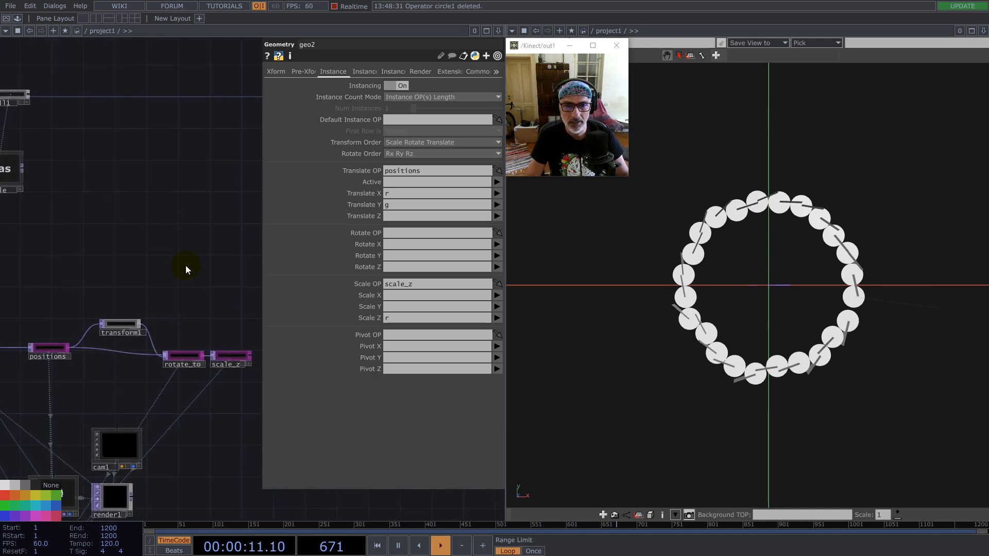
left_click(363, 72)
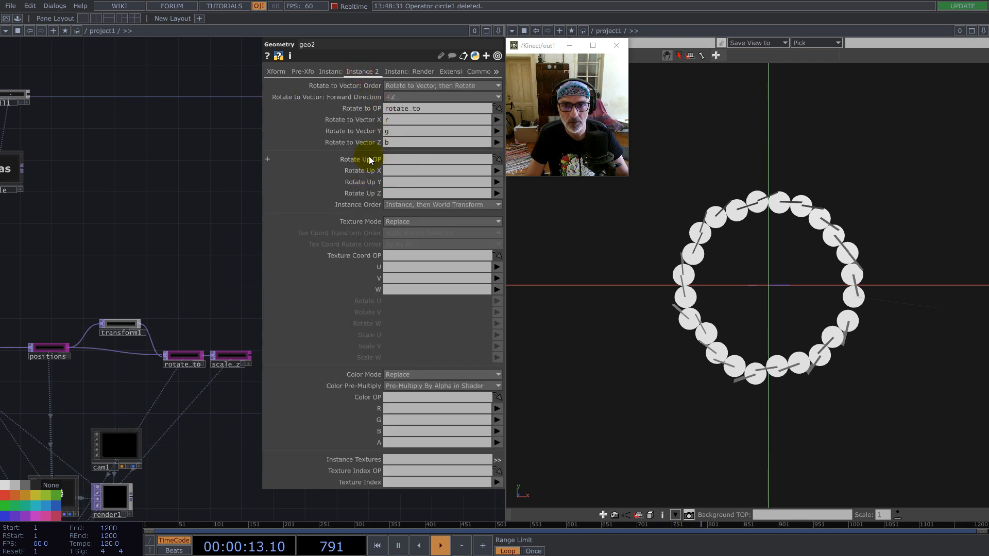
middle_click(140, 325)
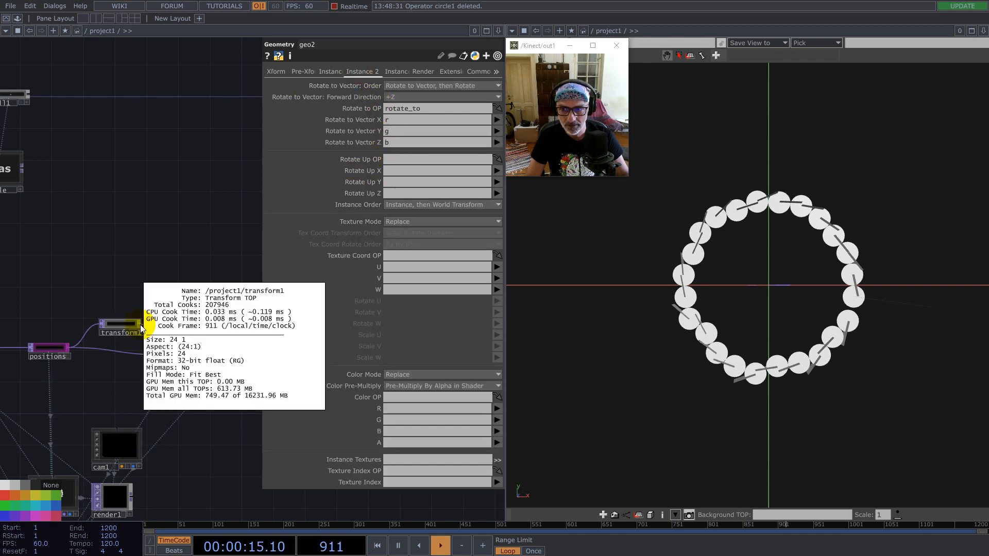
key("Tab")
type("co")
left_click(36, 318)
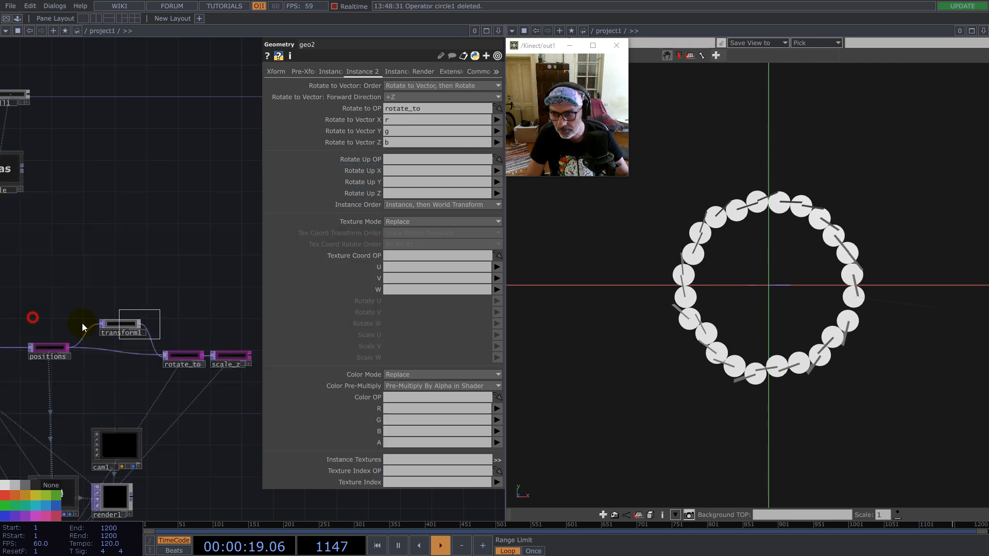
left_click(201, 298)
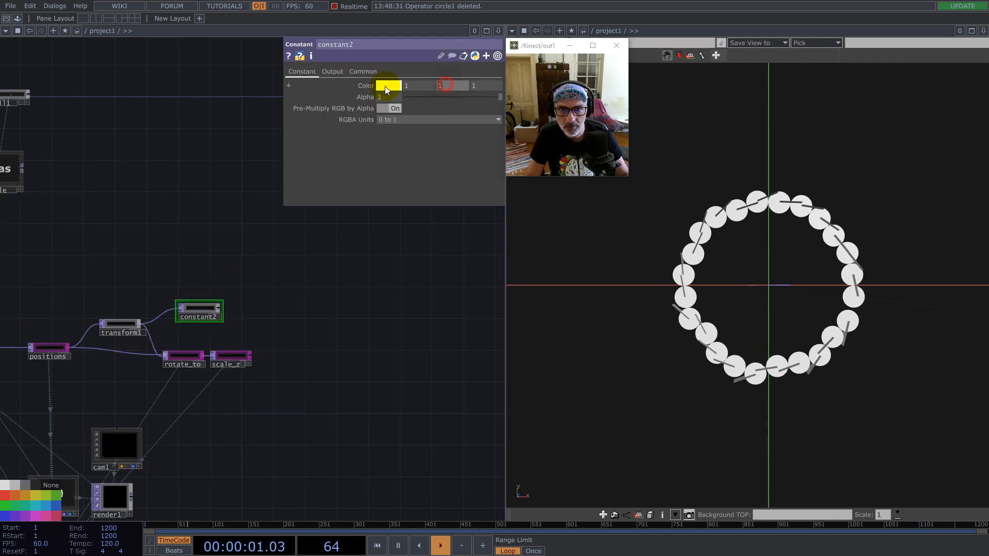
- Set the new Constant TOP's colour to 0, 0, 1
type("0")
left_click(412, 86)
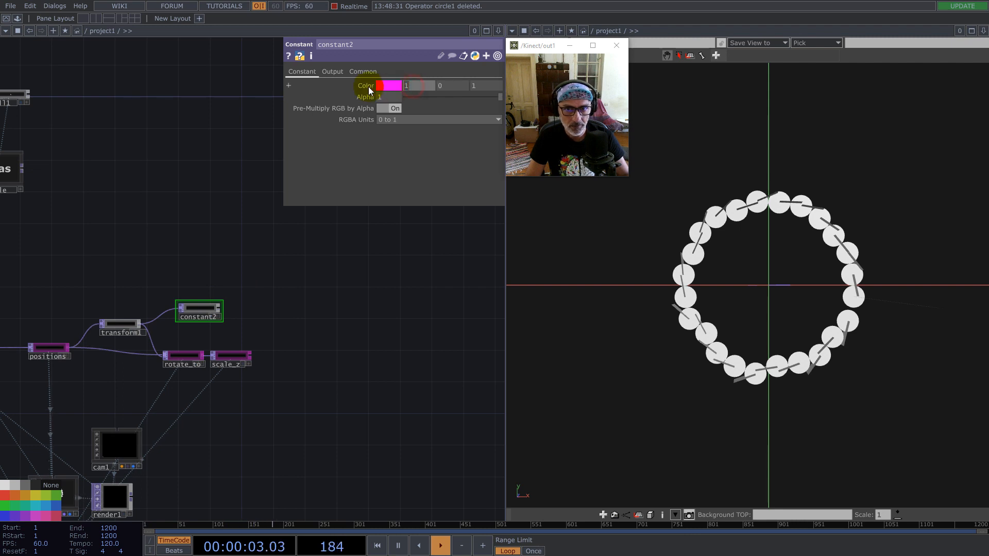
type("0")
key("Return")
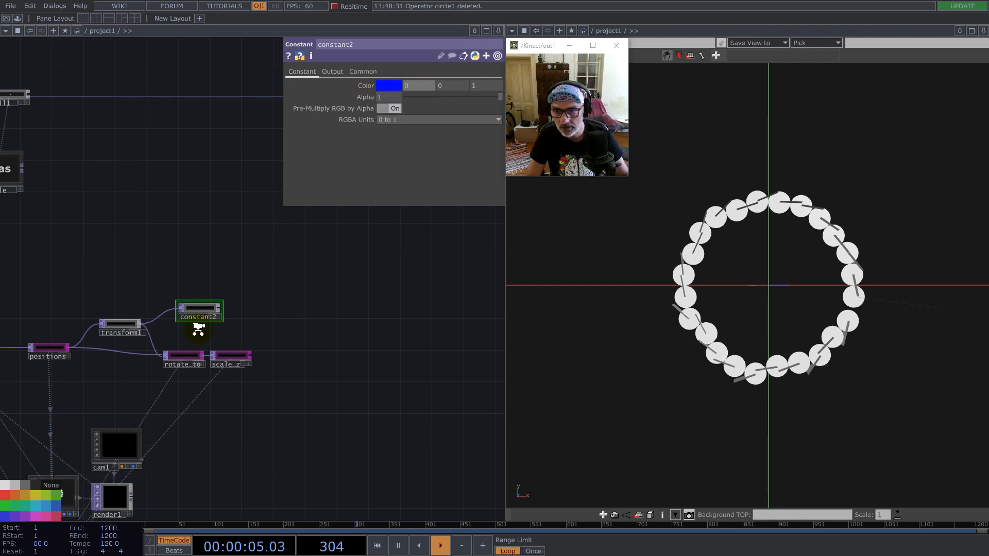
- Set the Constant TOP's pixel format to 32-bit float (RGB)
scroll(198, 329, "up", 5)
left_click(364, 73)
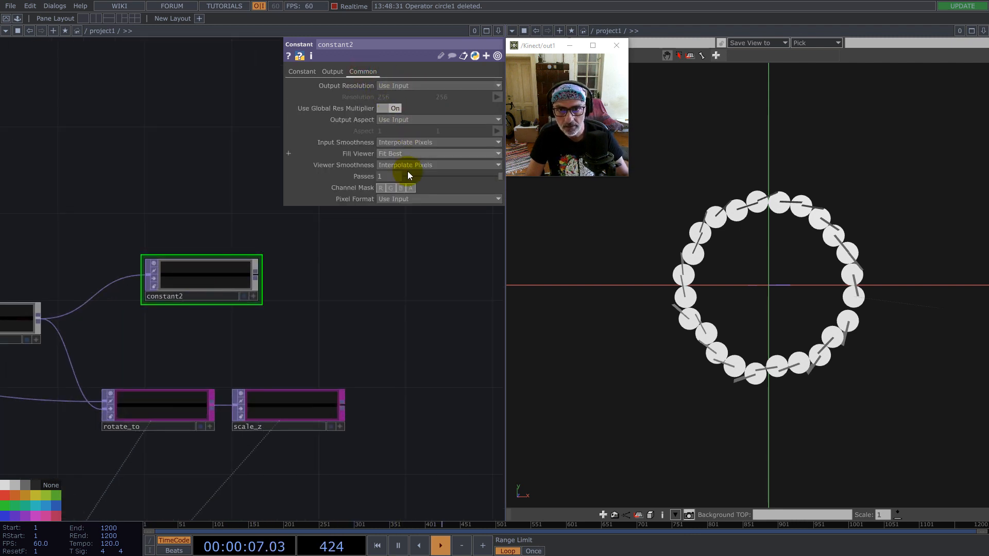
left_click(420, 198)
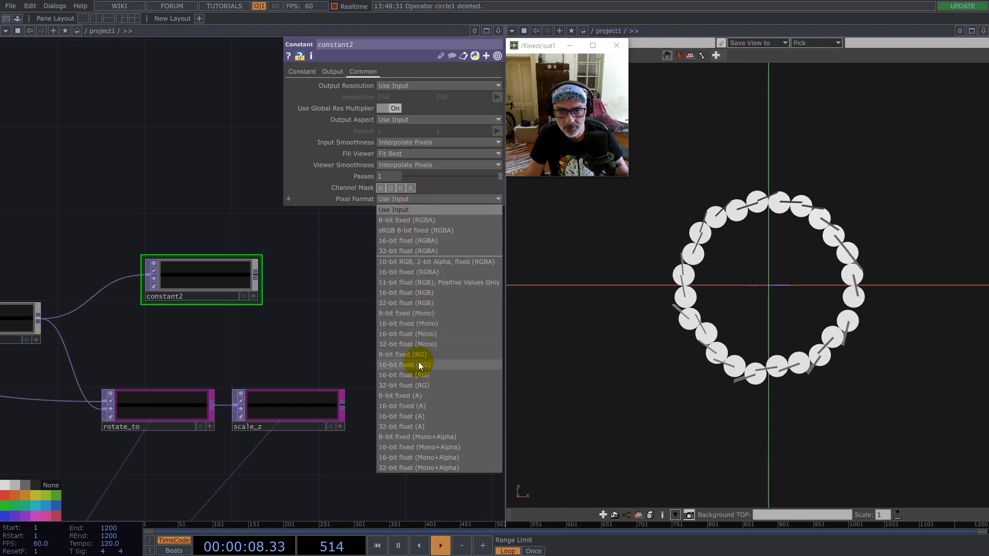
left_click(426, 301)
- Set the Constant TOP's Combine with Input option to Set Resolution Only
left_click(340, 71)
left_click(417, 86)
left_click(408, 99)
- Rename the Constant TOP above rotate_to as rotate_up
scroll(327, 267, "down", 3)
scroll(327, 268, "down", 2)
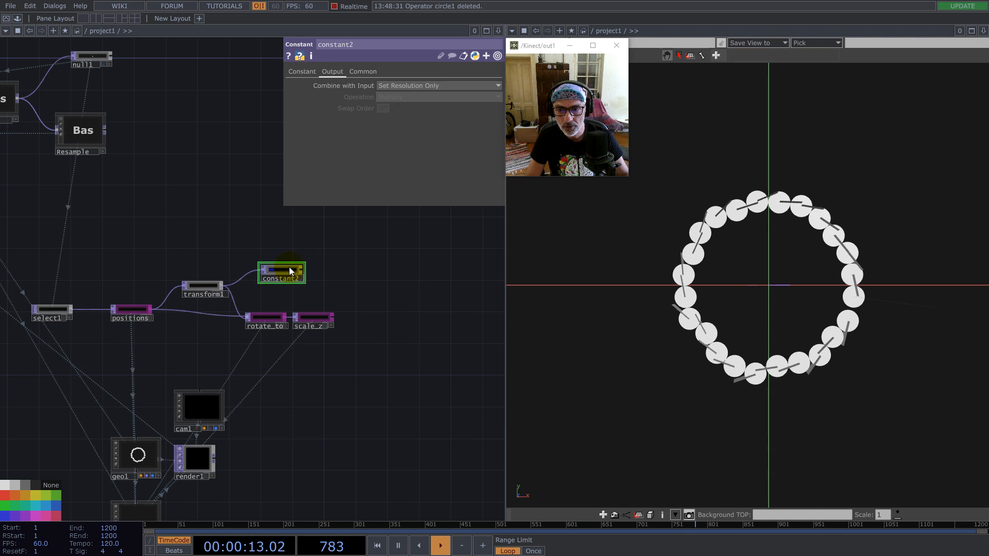
left_click_drag(330, 415, 346, 370)
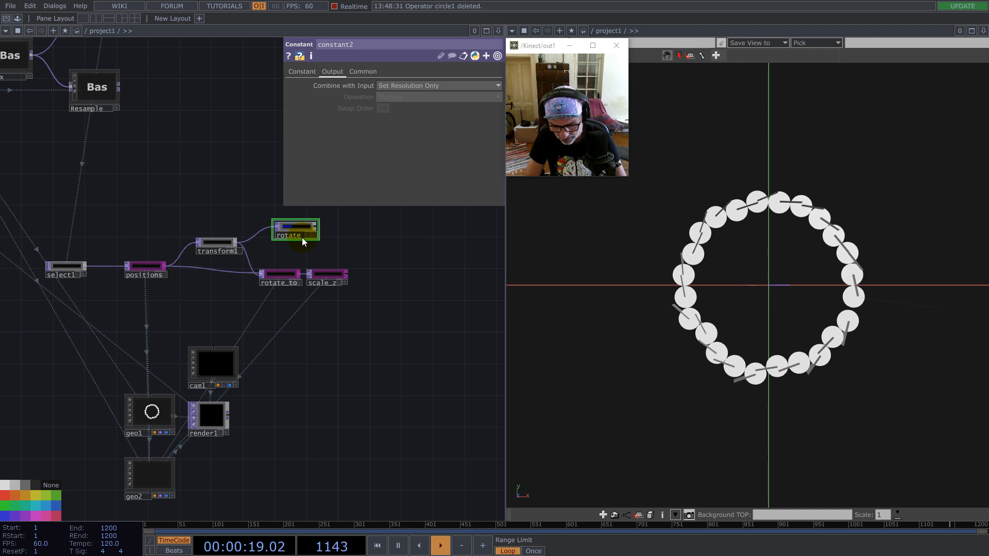
left_click(302, 237)
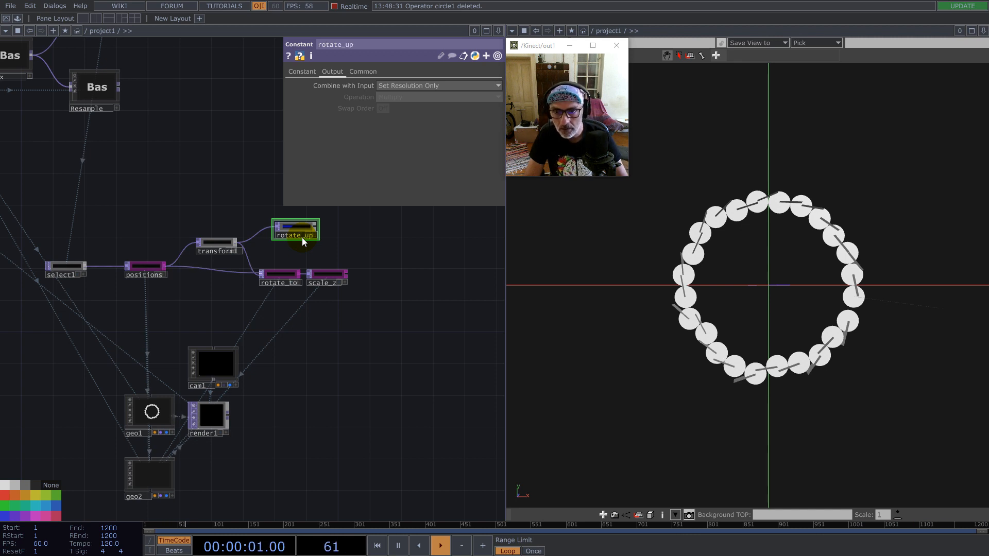
- Select geo2 and assign the rotate_up TOP as its Rotate Up OP
left_click(153, 475)
left_click_drag(407, 371, 262, 421)
left_click_drag(145, 275, 422, 155)
- Map geo2's Rotate Up X, Y and Z to the channels r, g and b
left_click(398, 171)
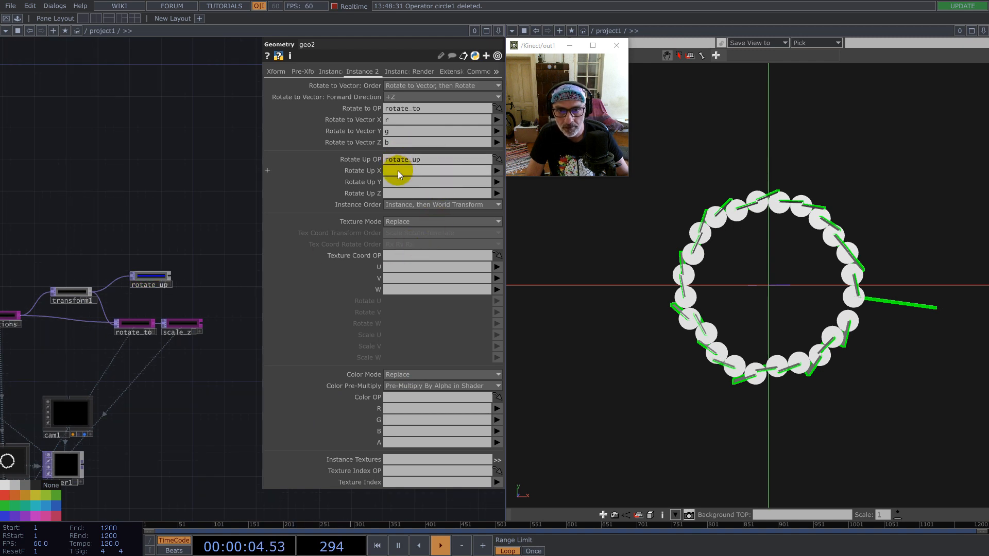
type("r")
left_click(399, 183)
type("g")
left_click(397, 194)
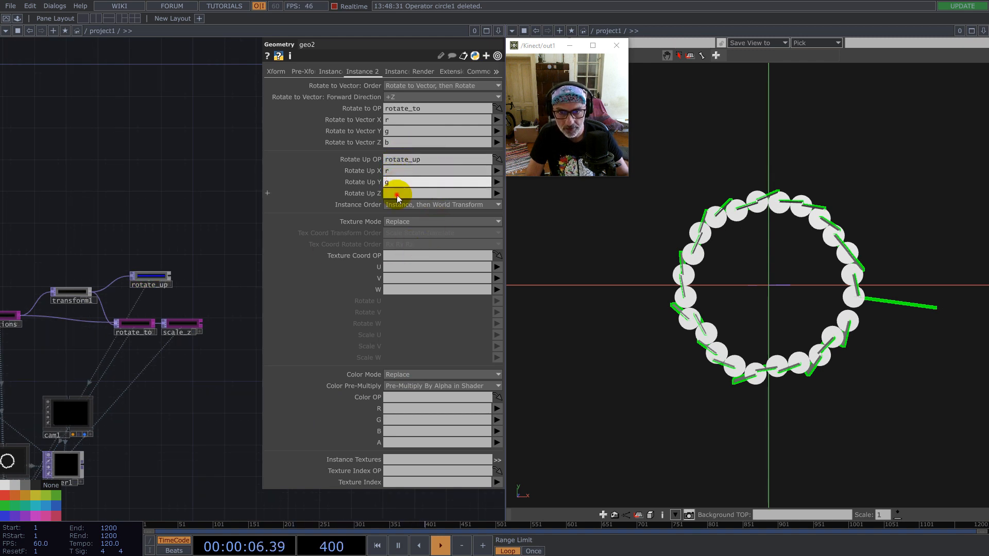
type("b")
left_click(213, 221)
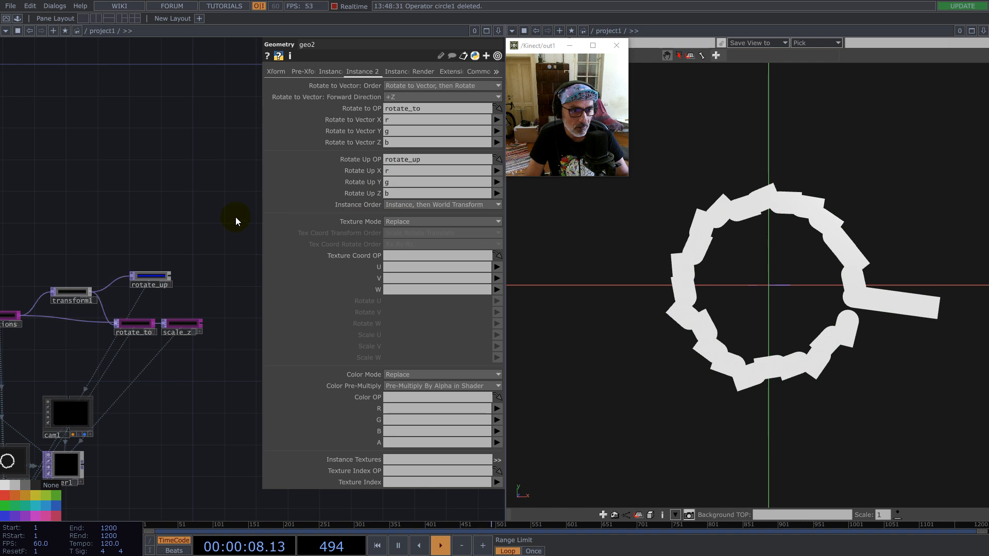
- Change geo2's Rotate to Vector forward direction to -Z
left_click_drag(177, 224, 217, 208)
left_click(390, 97)
left_click(390, 159)
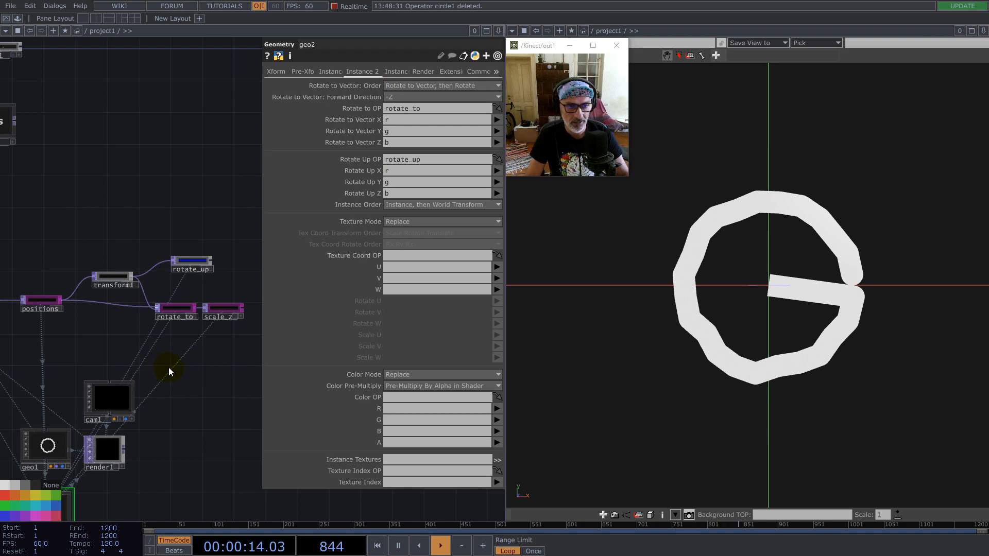
- Try the Hold extend mode on transform1, and settle on Repeat
left_click_drag(155, 371, 213, 336)
left_click_drag(93, 315, 127, 324)
left_click(157, 276)
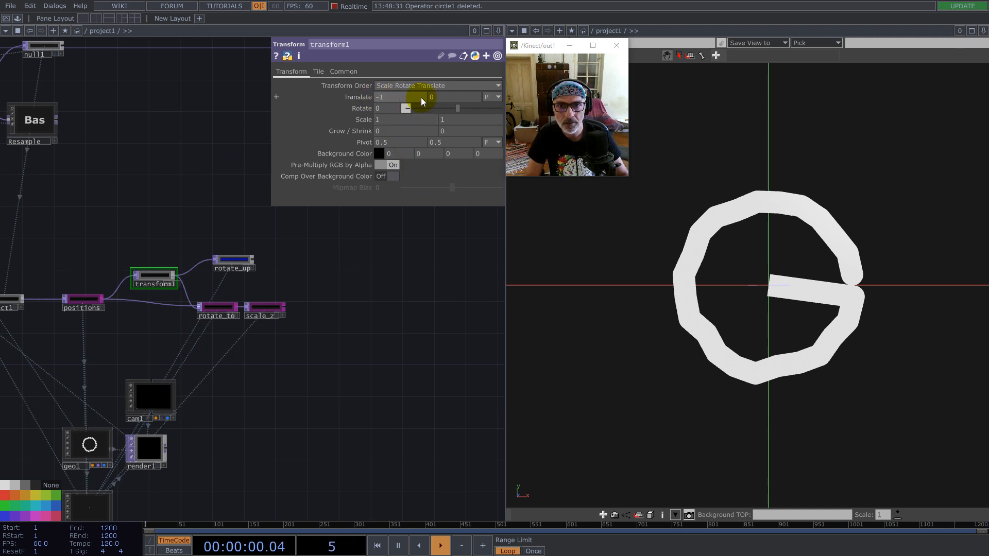
left_click(317, 72)
left_click(386, 87)
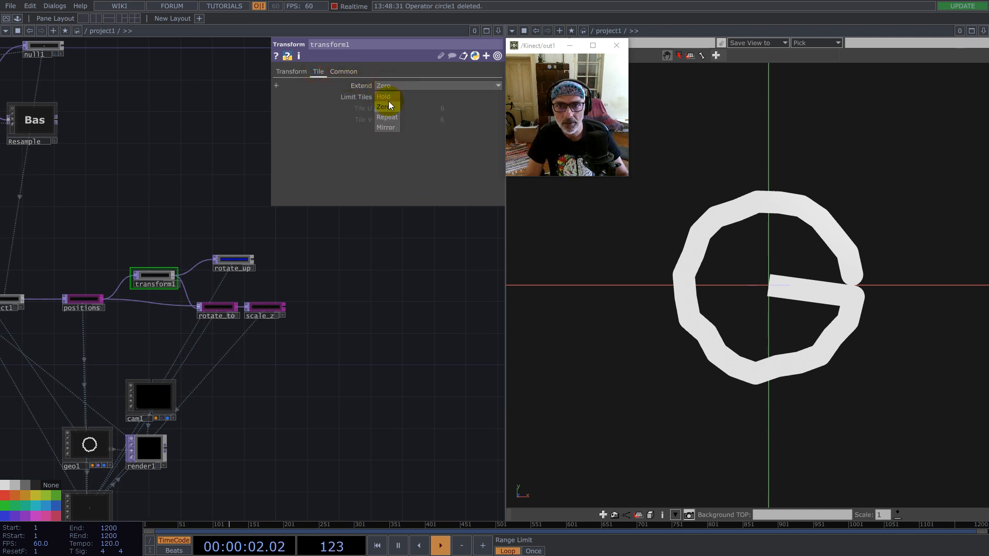
left_click(386, 97)
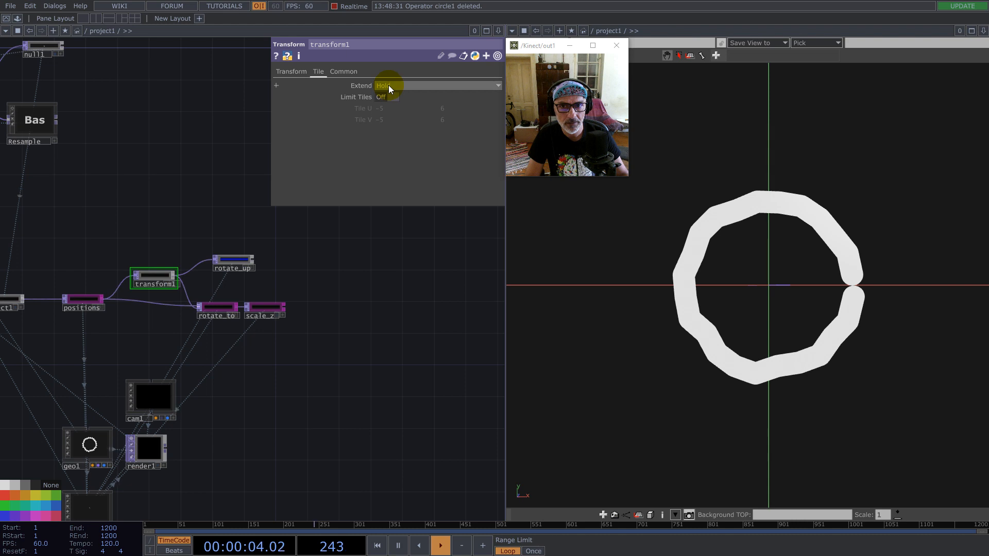
left_click(388, 85)
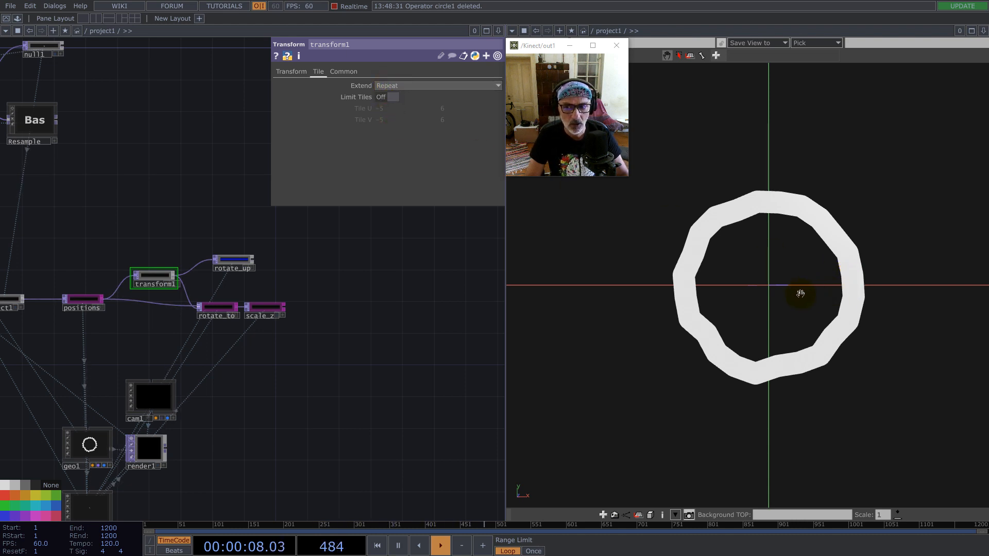
- Add a Null TOP connected to the output of render1
scroll(243, 397, "down", 3)
scroll(222, 409, "up", 8)
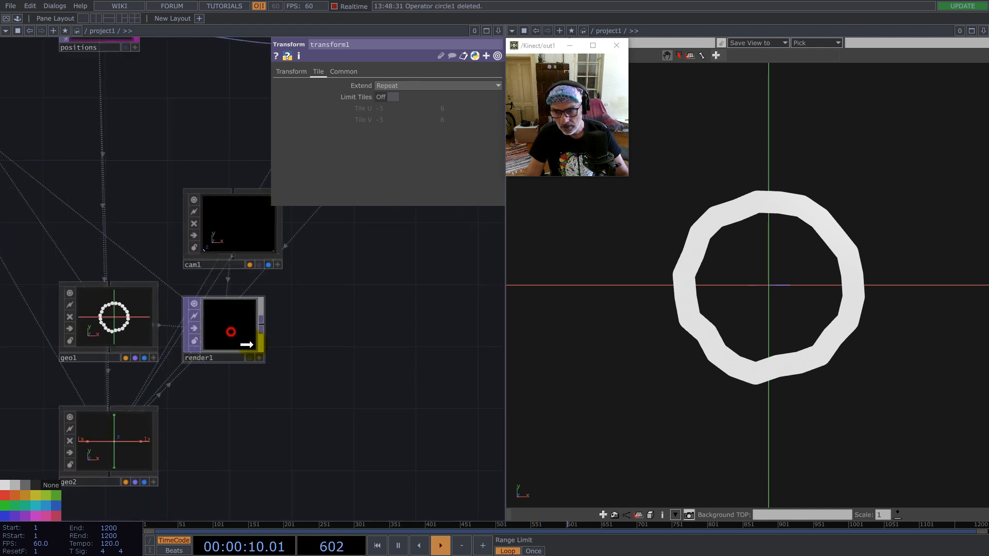
scroll(227, 400, "down", 4)
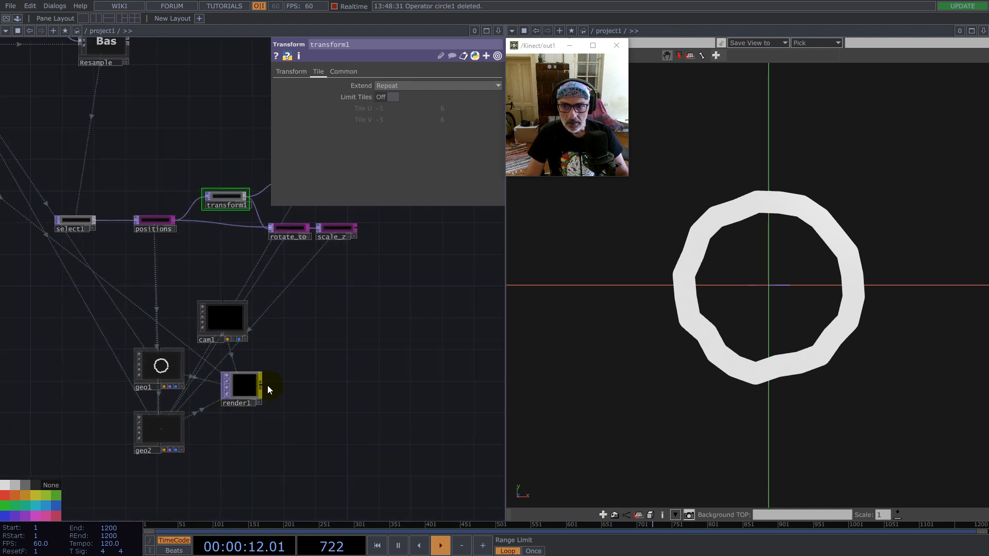
left_click_drag(375, 412, 319, 440)
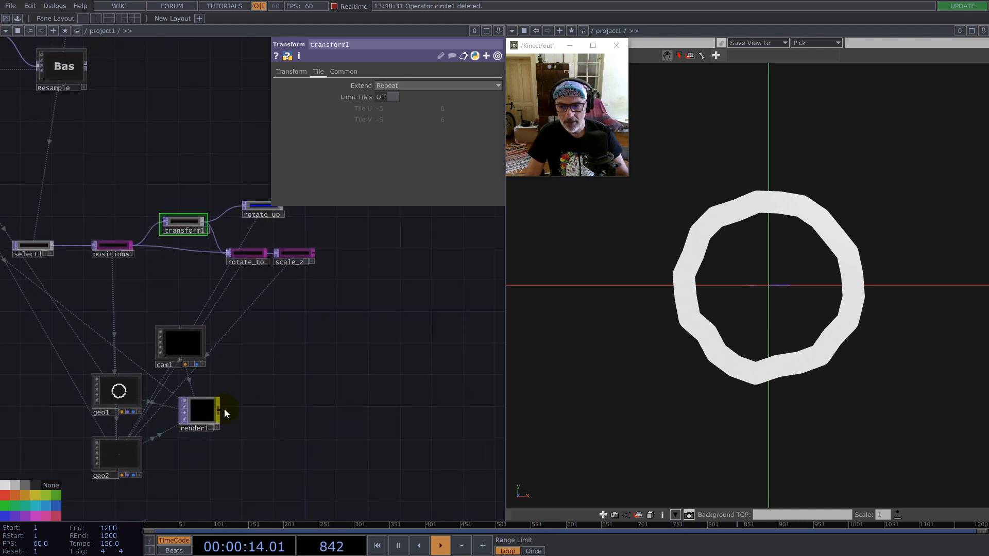
right_click(218, 410)
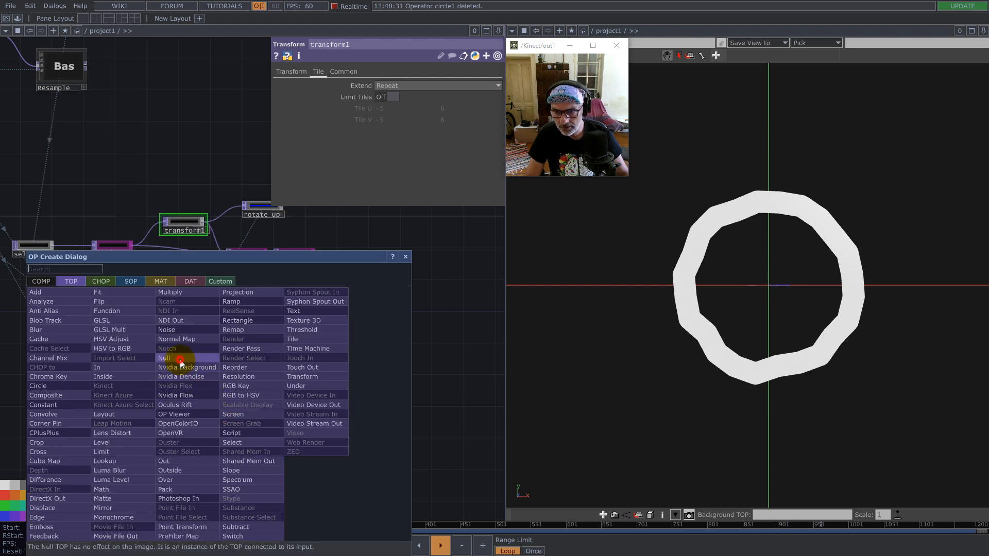
left_click(185, 359)
left_click(352, 403)
- Rename the Null TOP after render1 as Final
scroll(346, 413, "up", 4)
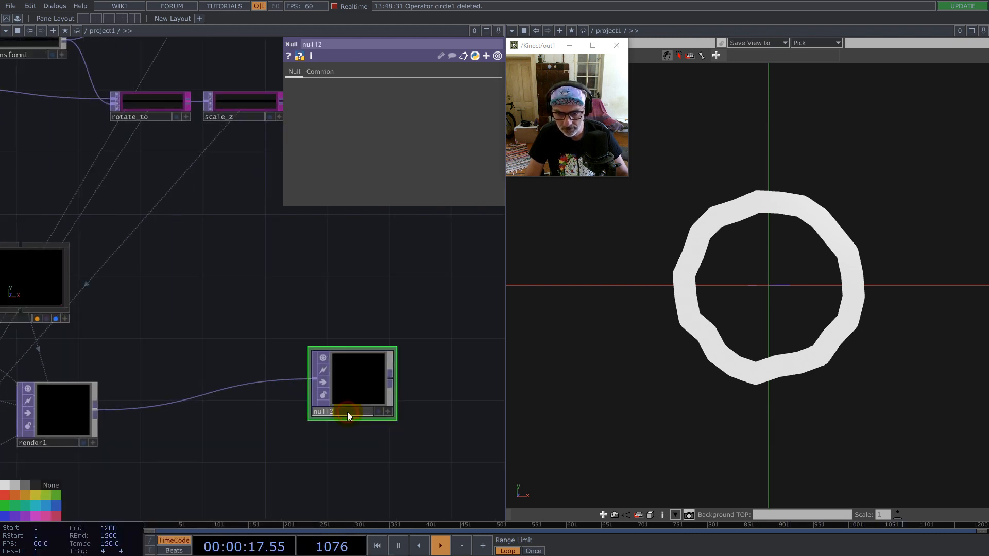
left_click(347, 412)
type("Final")
key("Return")
scroll(350, 384, "down", 2)
scroll(351, 381, "down", 2)
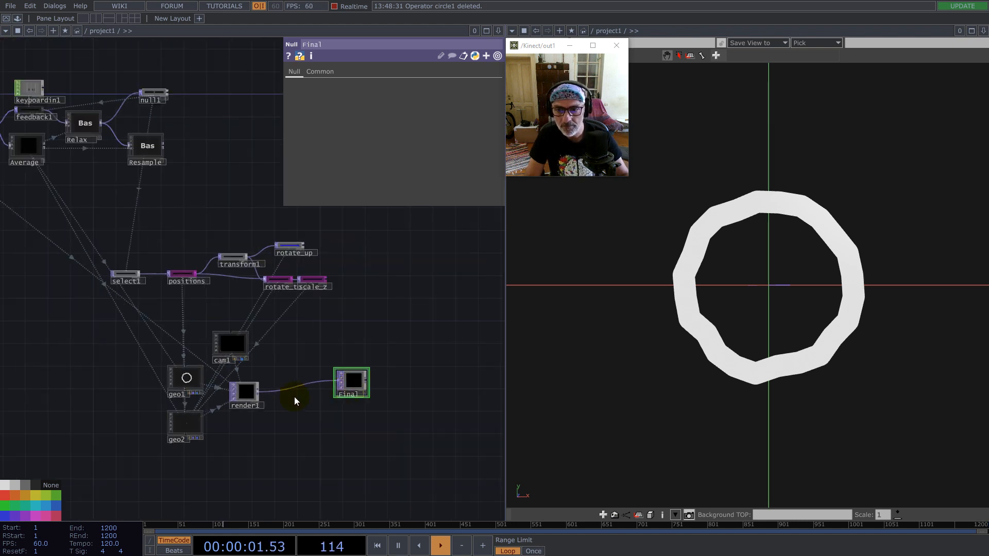
- Create a Constant MAT and place it beside geo1
scroll(288, 357, "up", 5)
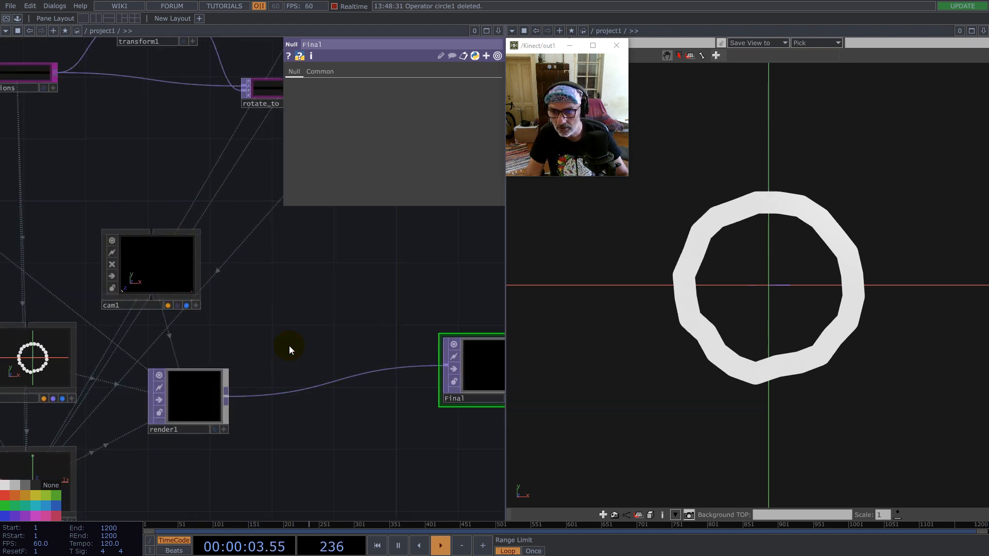
scroll(280, 375, "down", 4)
double_click(140, 388)
left_click(135, 255)
left_click(20, 272)
left_click(142, 375)
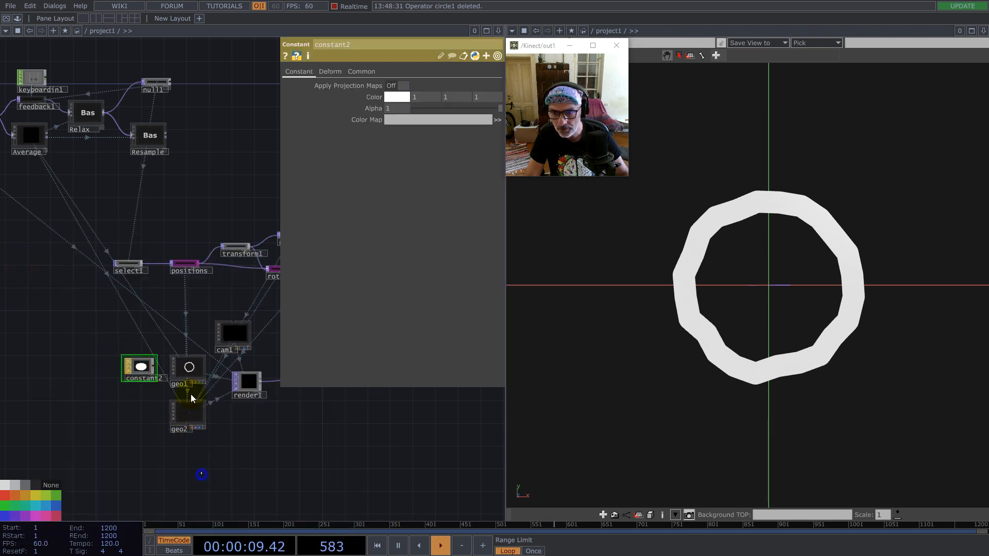
- Assign constant2 as the material of both geo1 and geo2
left_click(189, 413)
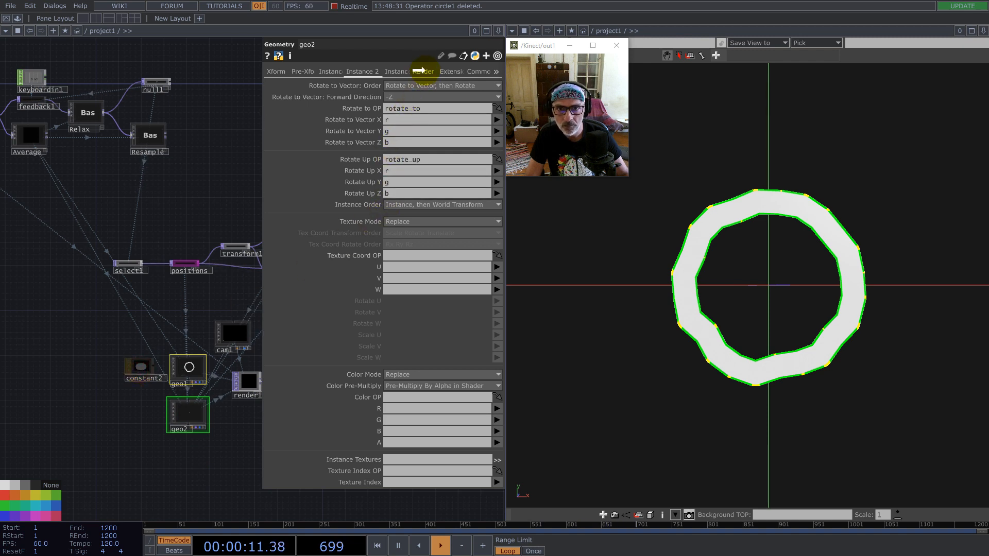
left_click(425, 71)
left_click(420, 85)
type("constant2")
key("Return")
left_click(208, 209)
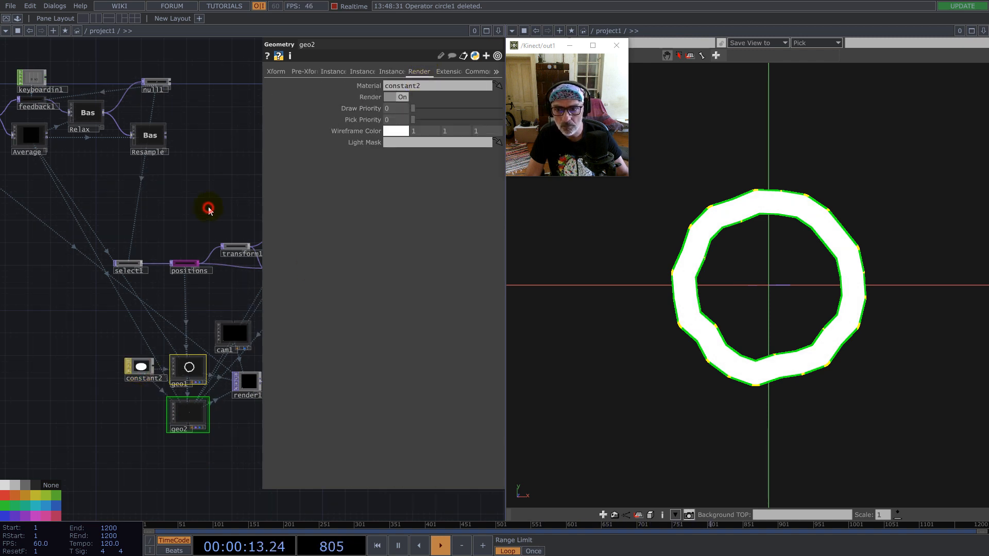
- Set the Ortho Origin of cam1 to Center and check the circle's placement in render1
scroll(253, 383, "up", 8)
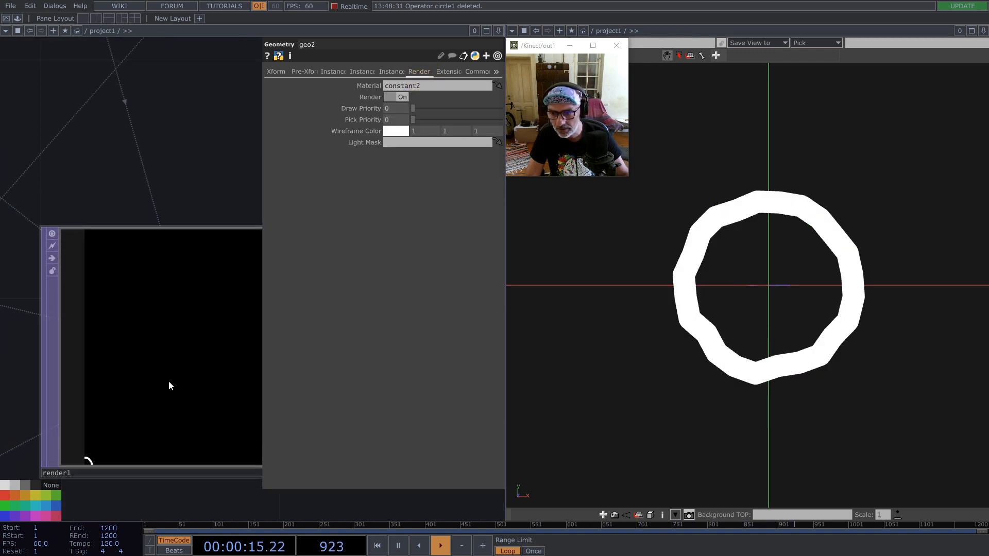
scroll(169, 385, "down", 6)
left_click(178, 379)
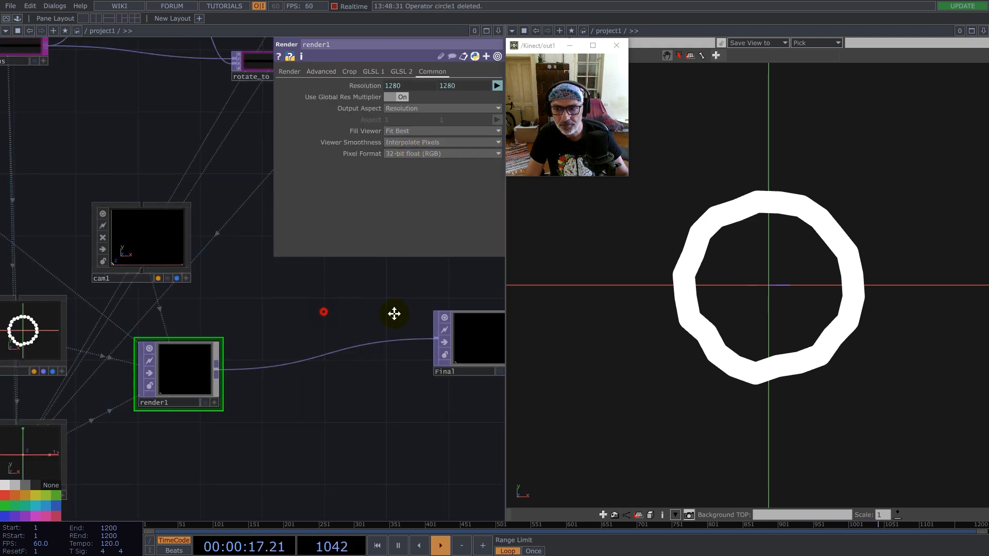
left_click_drag(394, 314, 494, 316)
left_click(325, 72)
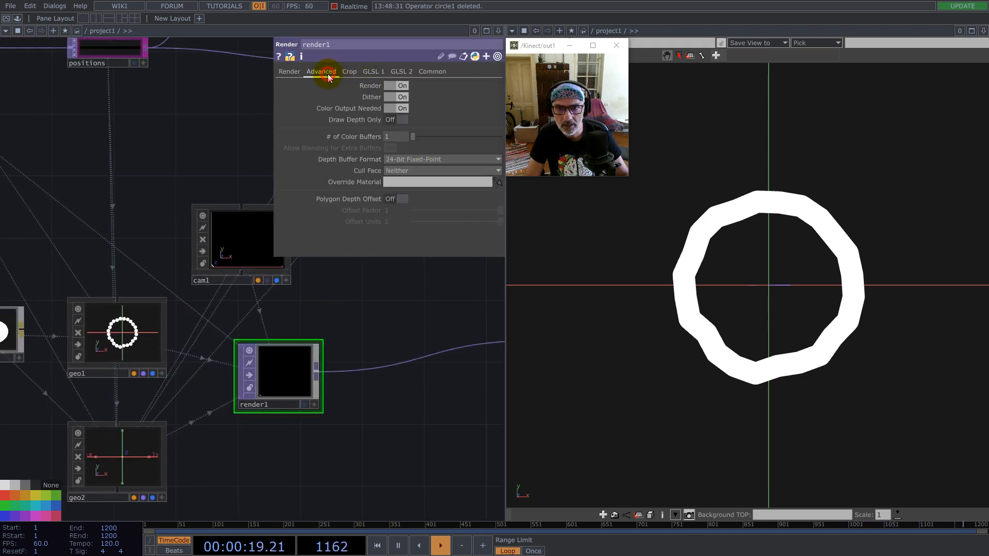
left_click(267, 223)
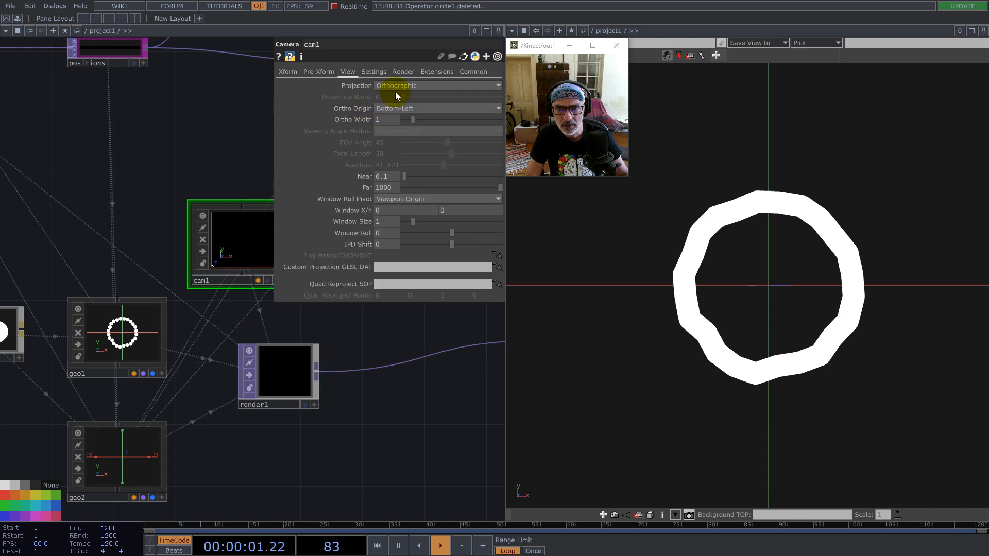
left_click(395, 108)
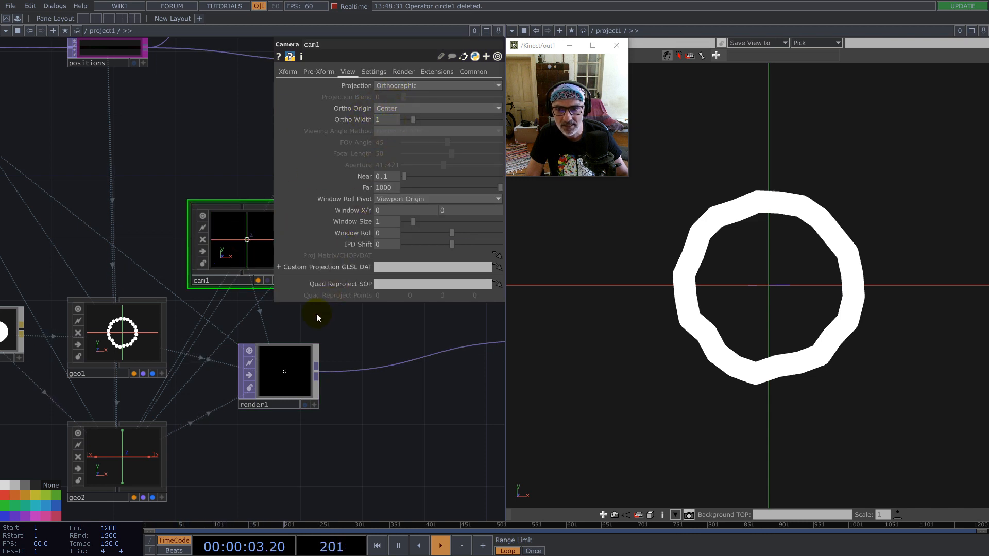
scroll(267, 367, "up", 5)
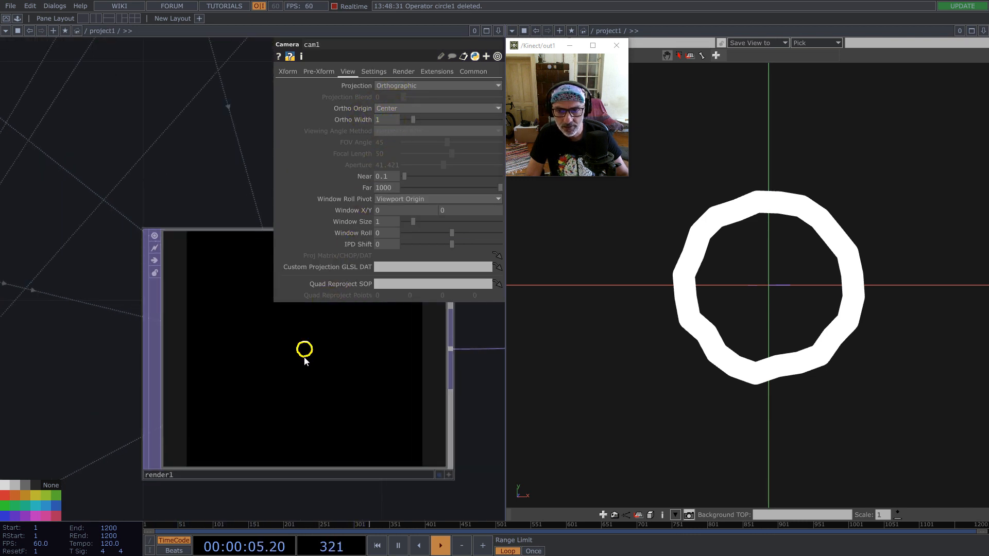
scroll(307, 362, "down", 5)
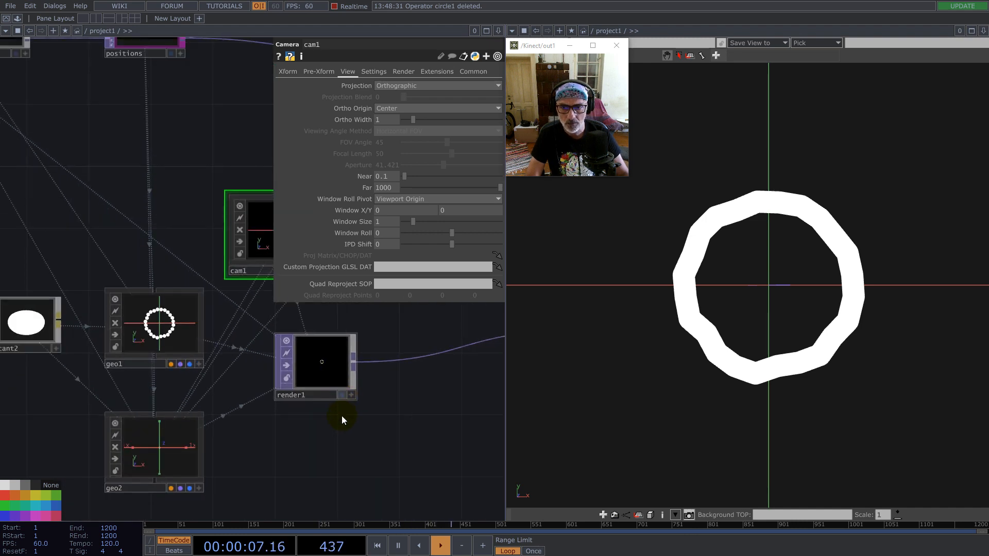
- Turn on display for Final, minimize the floating Kinect output window, and change the geometry viewer pane to a TOP viewer
scroll(310, 415, "down", 5)
scroll(399, 398, "up", 6)
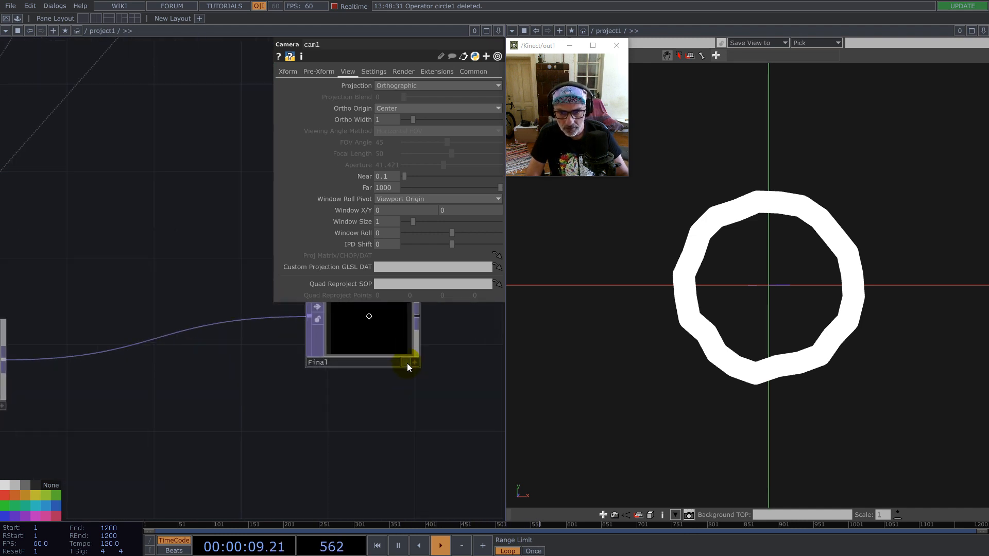
scroll(341, 407, "down", 6)
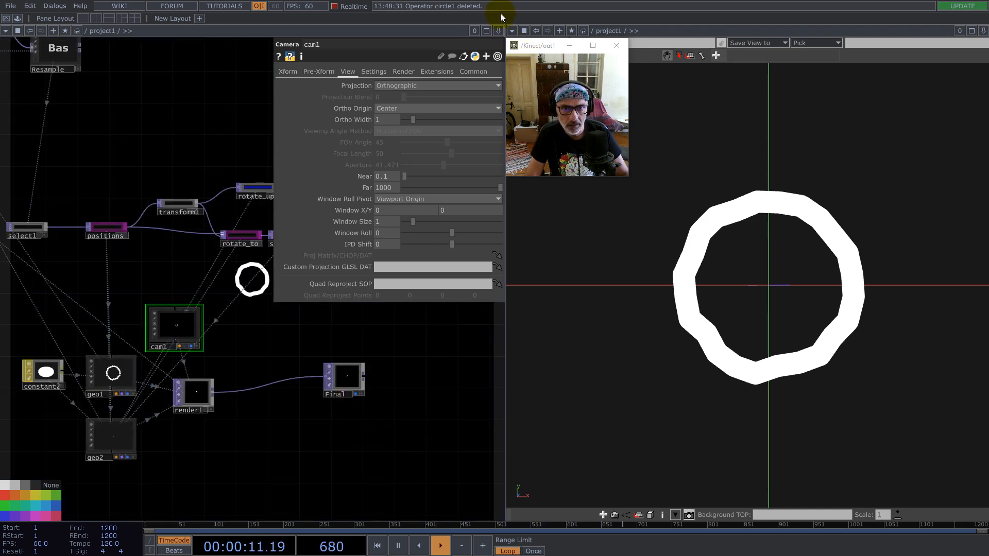
left_click(570, 48)
left_click(512, 32)
left_click(518, 71)
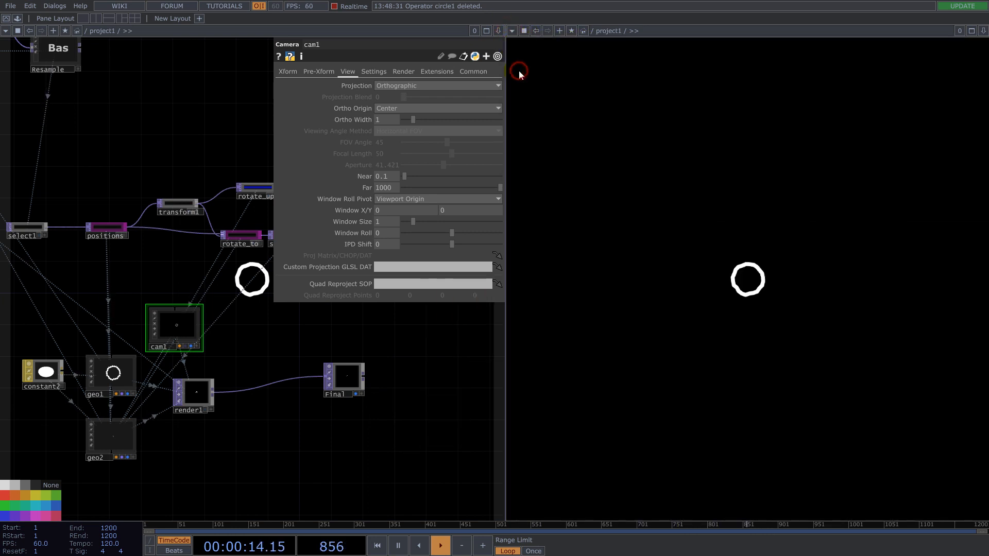
- Turn off the Backdrop TOPs display option in the network editor
right_click(305, 315)
mouse_move(369, 363)
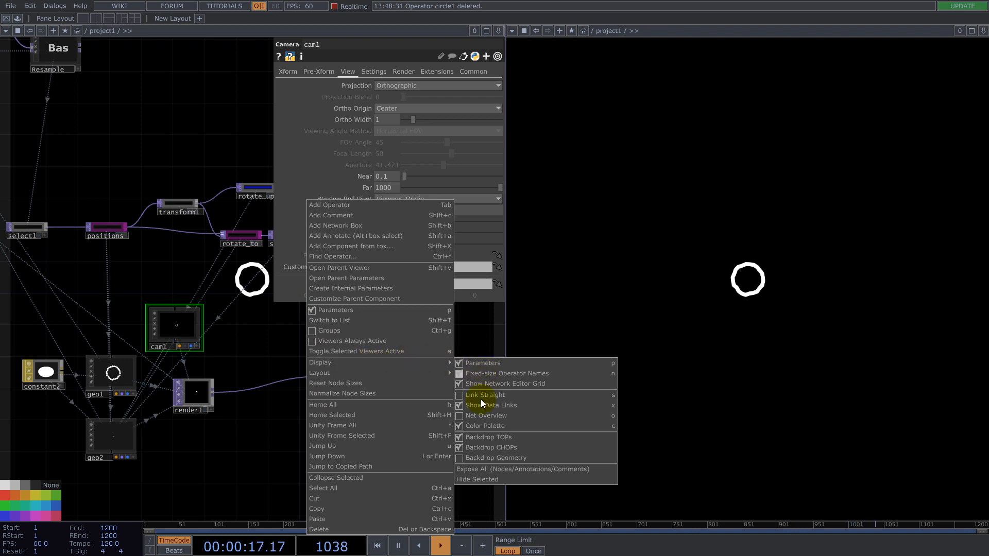
left_click(473, 440)
- Connect the output of Resample to null1 so that it sits between Relax and the null
left_click_drag(227, 338, 355, 437)
scroll(379, 435, "down", 3)
left_click_drag(207, 312, 112, 406)
scroll(185, 329, "up", 4)
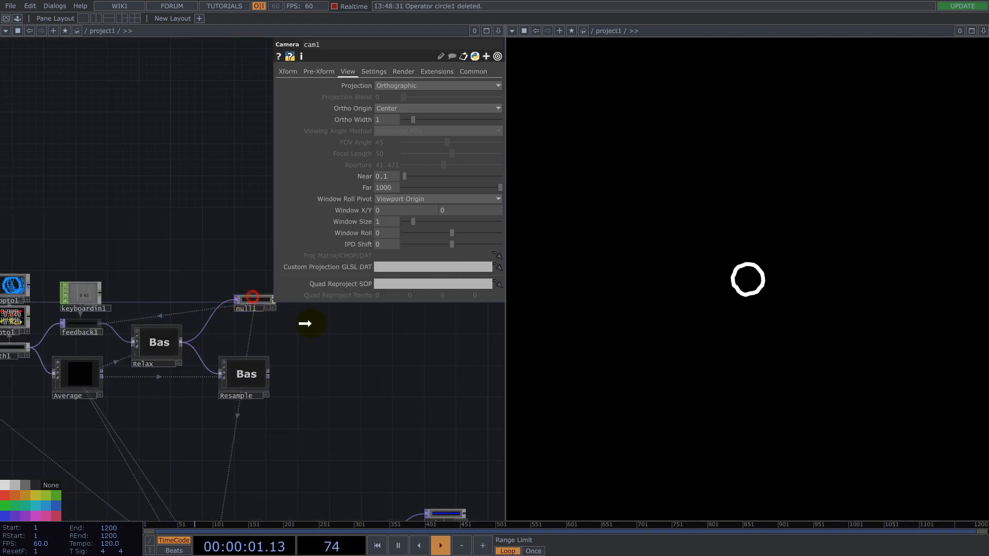
scroll(278, 378, "up", 4)
left_click_drag(281, 373, 259, 292)
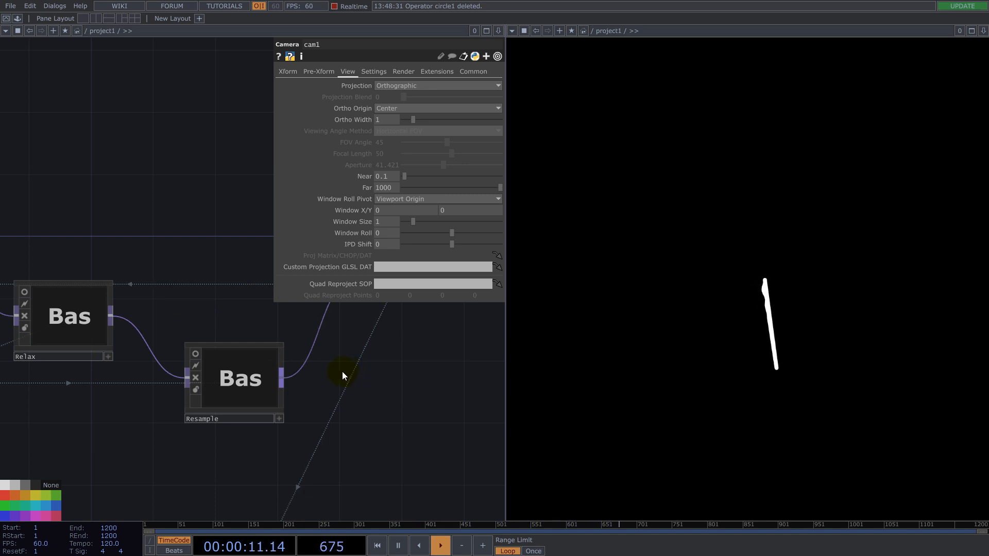
- Set the Extend mode of transform1, after positions, to Hold
left_click_drag(366, 420, 276, 311)
scroll(310, 339, "down", 3)
left_click_drag(305, 405, 168, 241)
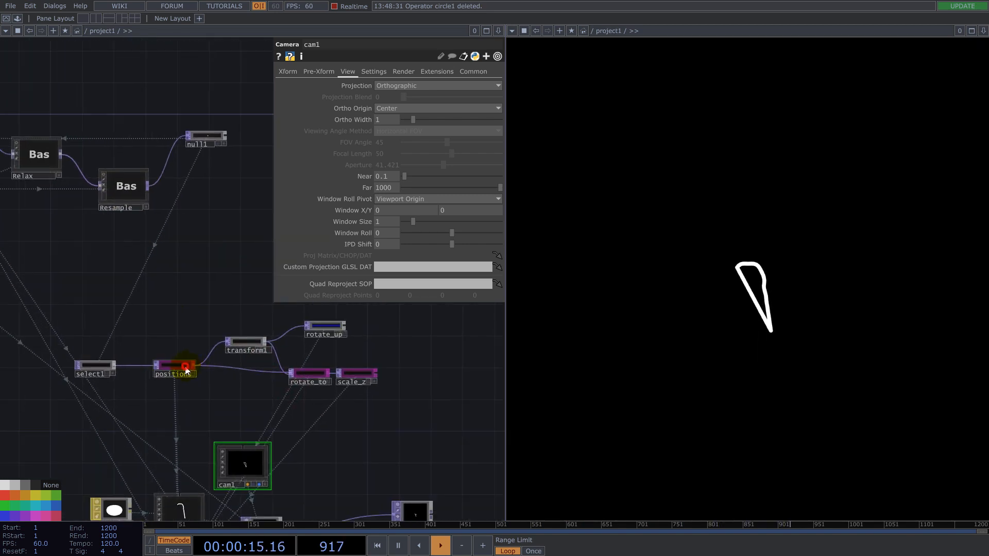
left_click(186, 371)
left_click(250, 347)
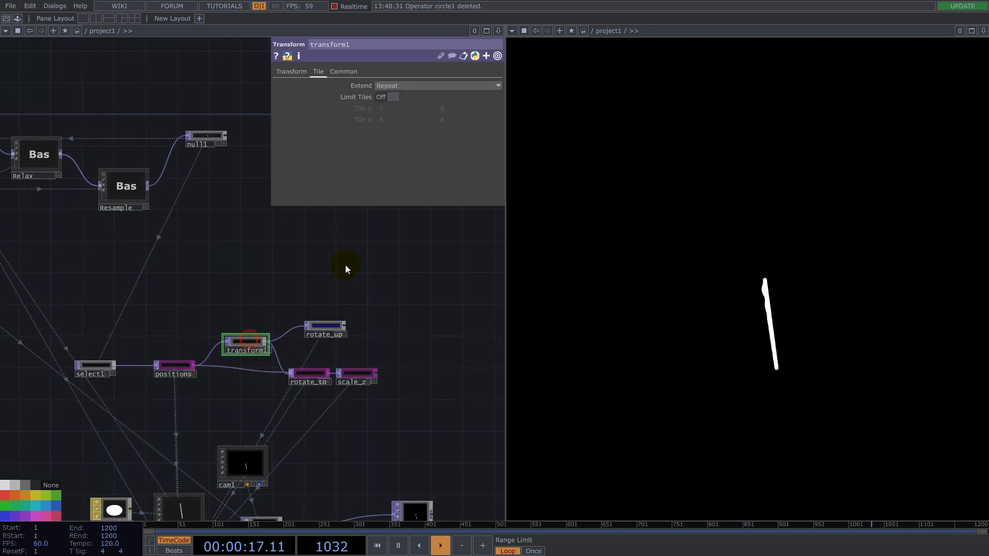
left_click(393, 84)
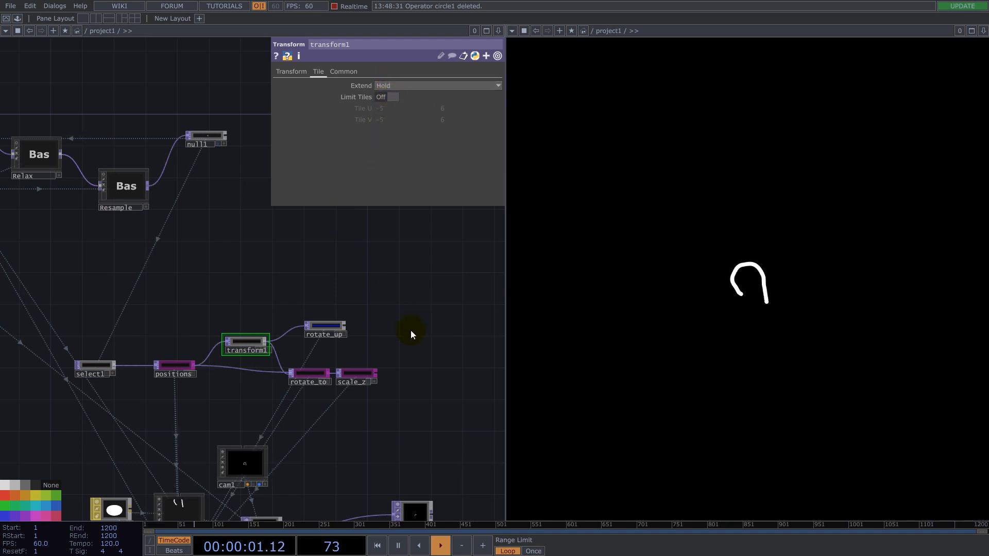
- Inside the Resample component, change the last digit of the resample1 Length expression to 1
double_click(115, 190)
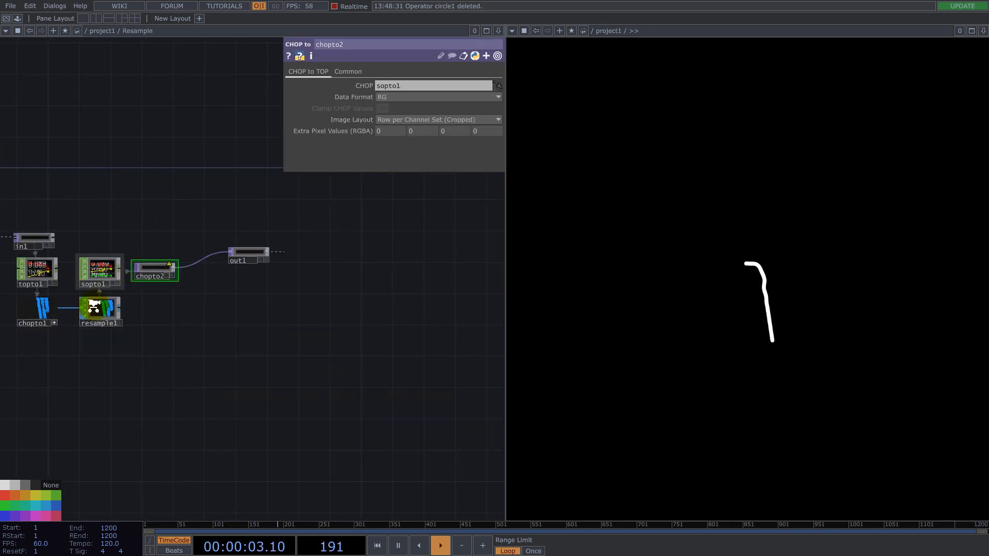
scroll(93, 304, "up", 5)
left_click(395, 155)
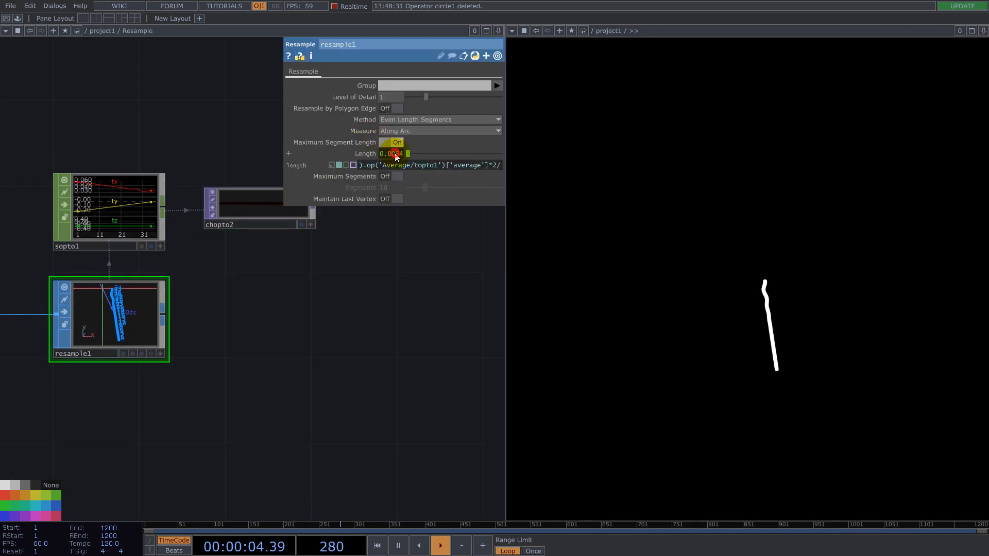
left_click(494, 167)
key("BackSpace")
type("1")
key("Return")
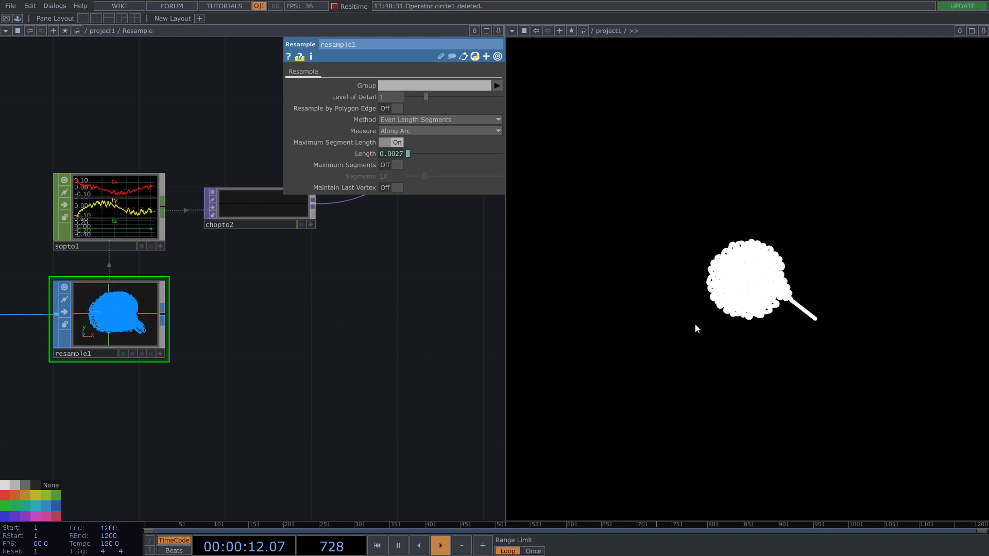
- Leave the Resample component's network and return to the parent project1 network
scroll(325, 345, "down", 5)
scroll(278, 325, "up", 3)
middle_click_drag(344, 261, 254, 448)
scroll(254, 447, "down", 6)
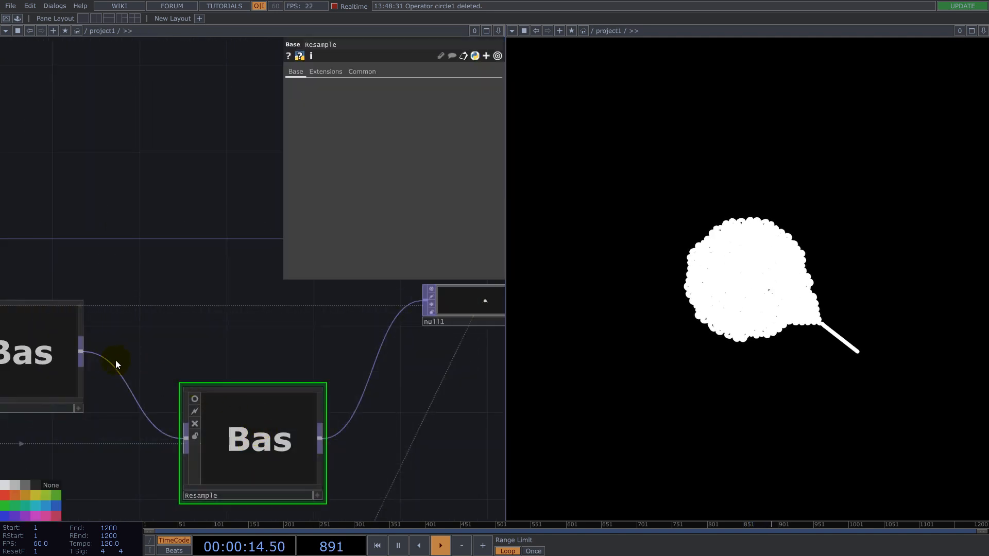
- Wire the Relax component's output directly into null1, bypassing Resample
left_click(82, 351)
left_click(379, 348)
scroll(395, 384, "down", 4)
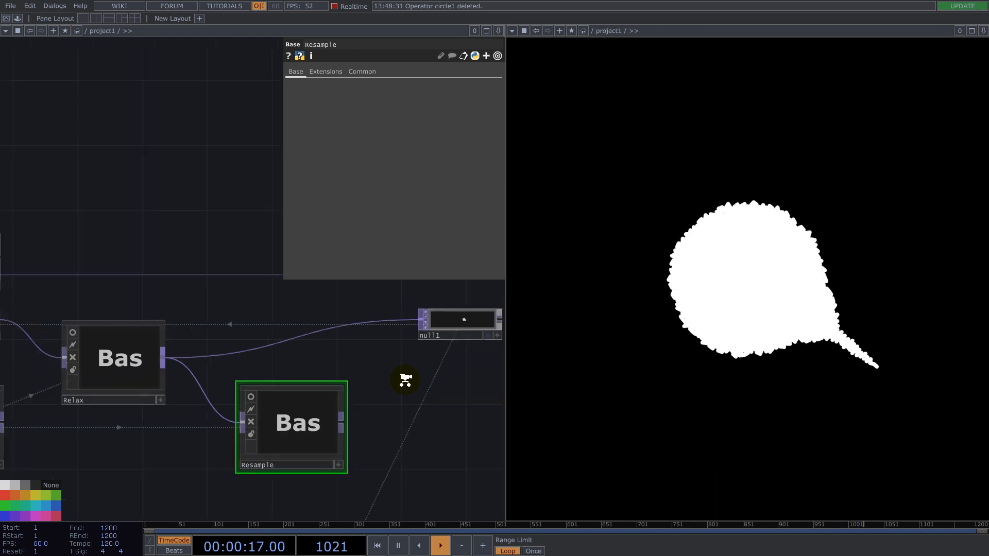
- Set the Uniform Scale of transform1 inside geo1 to 0.32 and return to the project1 network
left_click_drag(409, 430, 391, 362)
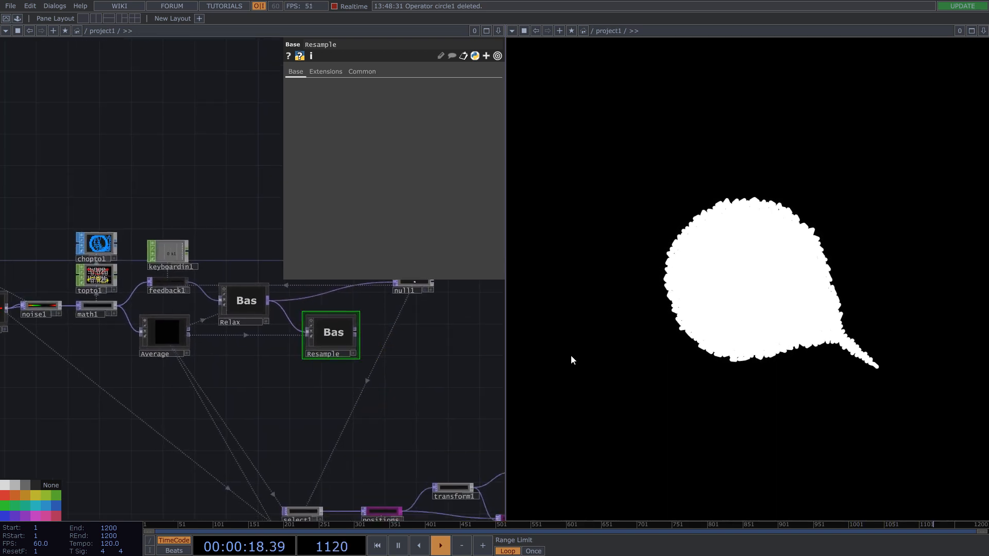
left_click_drag(442, 420, 366, 290)
scroll(223, 325, "down", 5)
scroll(264, 435, "up", 7)
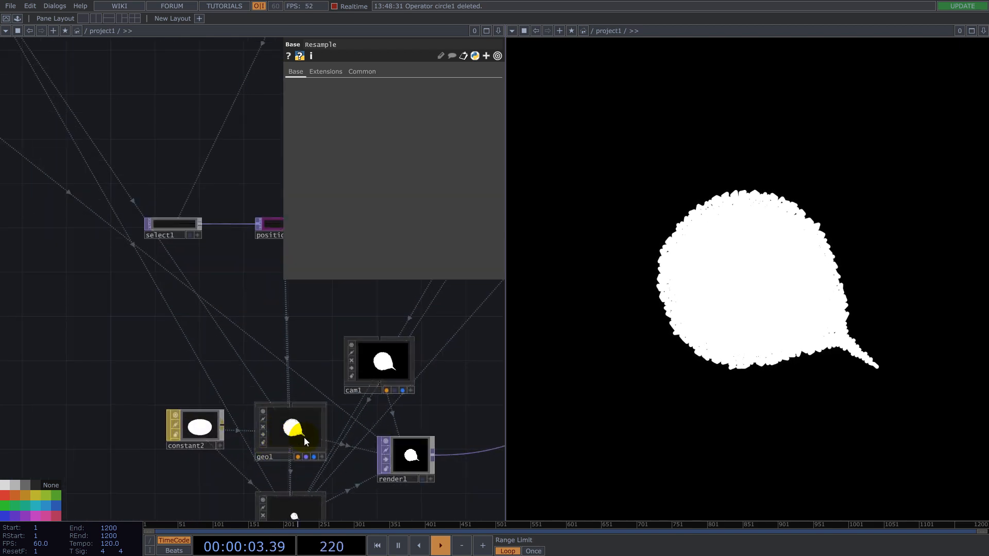
double_click(304, 437)
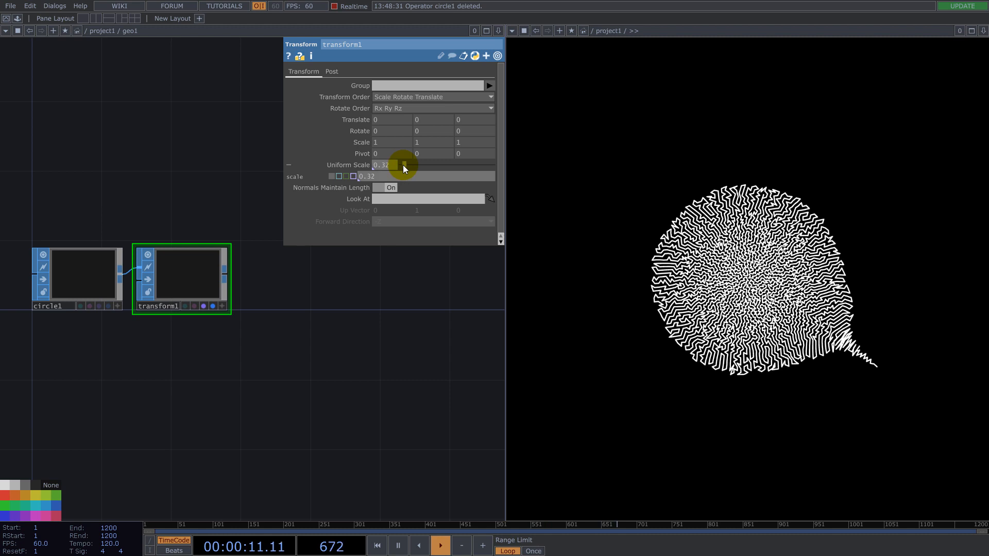
scroll(389, 408, "down", 5)
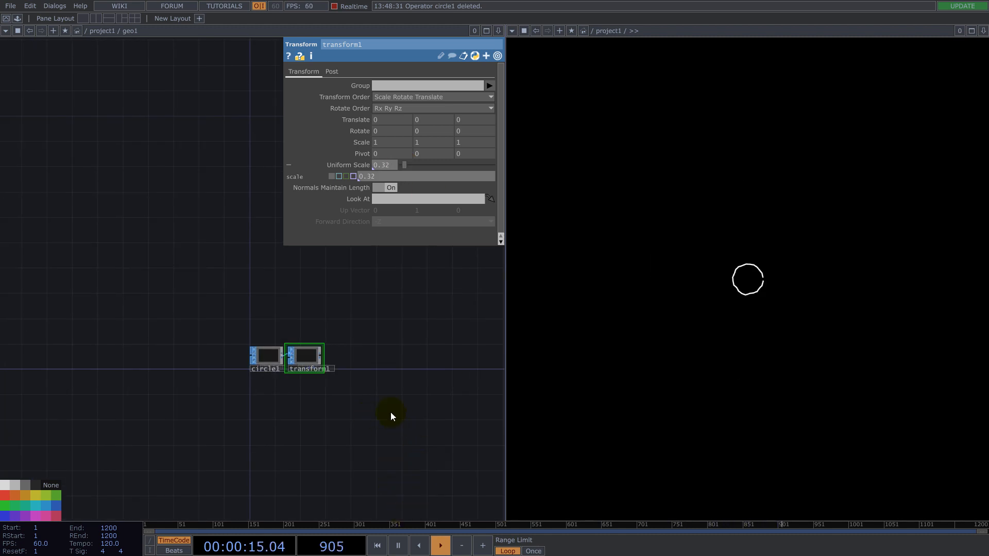
scroll(276, 410, "down", 10)
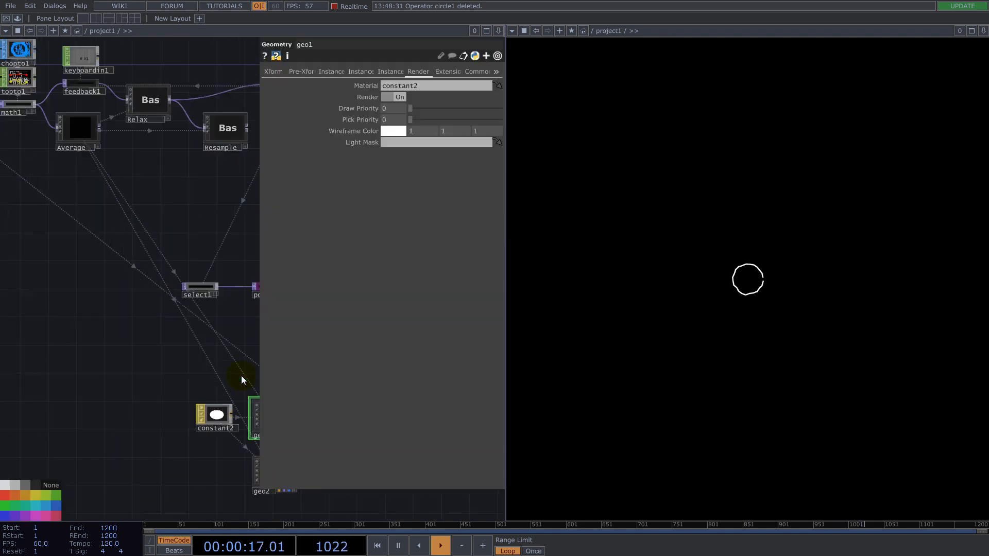
- Undo the Uniform Scale change and the direct connection from Relax to null1
left_click_drag(149, 347, 24, 330)
scroll(138, 385, "up", 5)
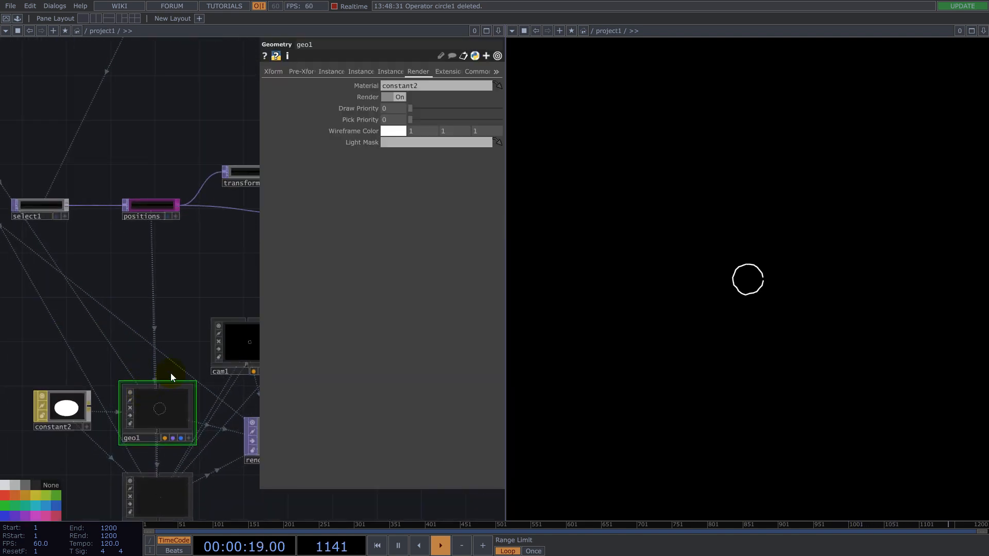
left_click_drag(137, 335, 148, 382)
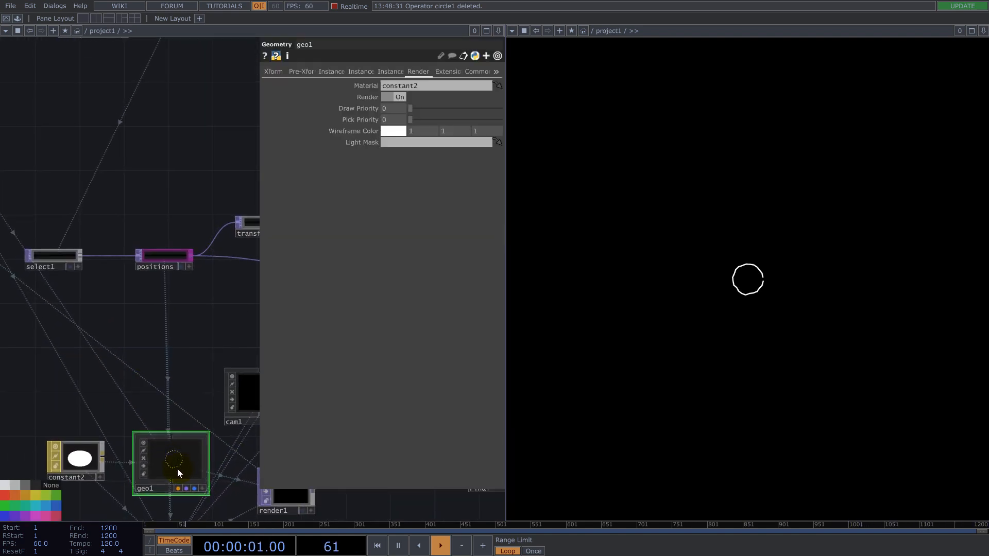
scroll(177, 469, "up", 5)
scroll(190, 330, "down", 10)
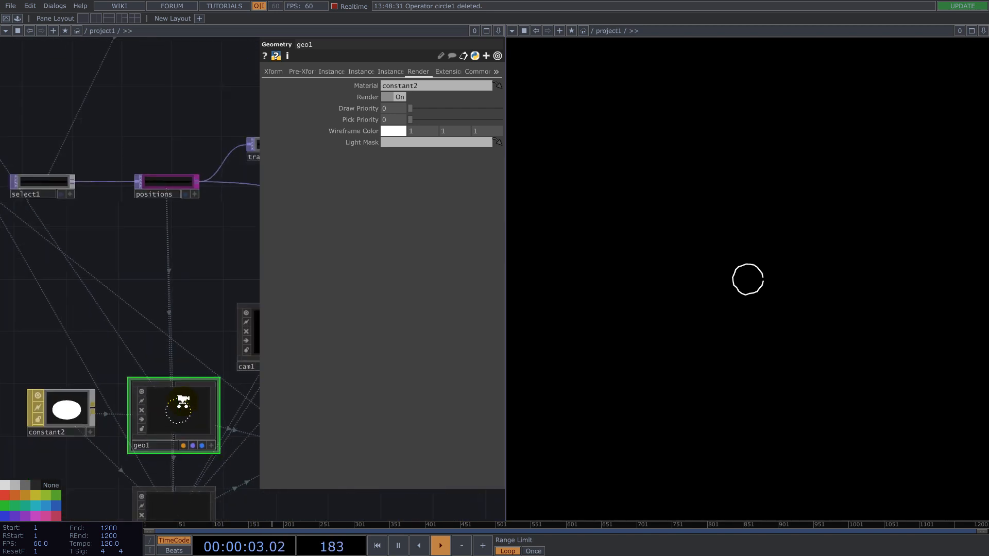
scroll(192, 335, "down", 4)
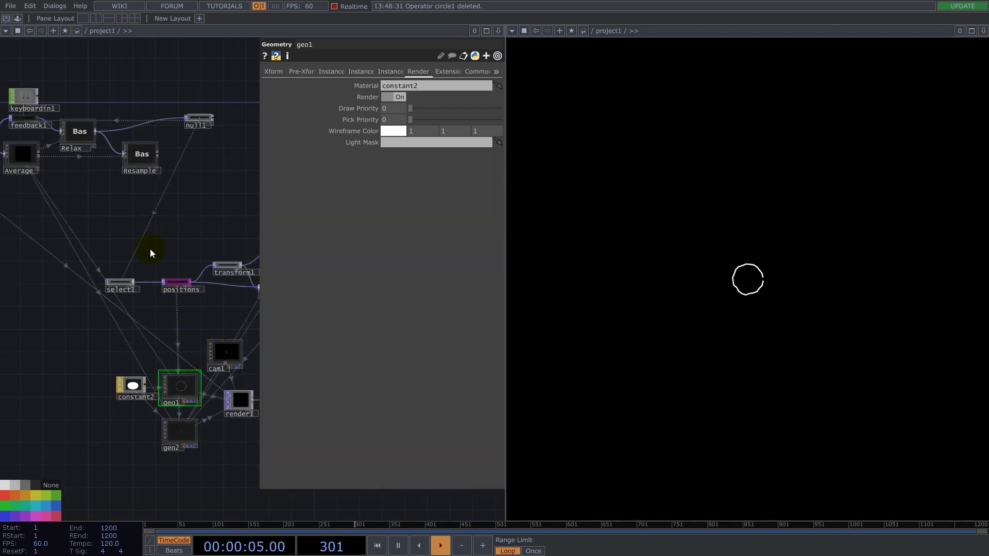
key("ctrl+z")
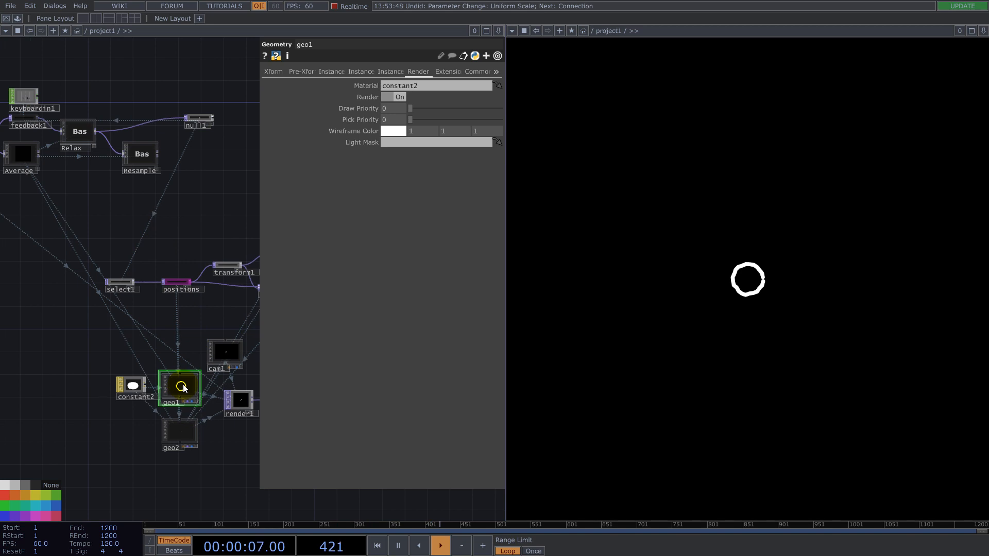
key("ctrl+z")
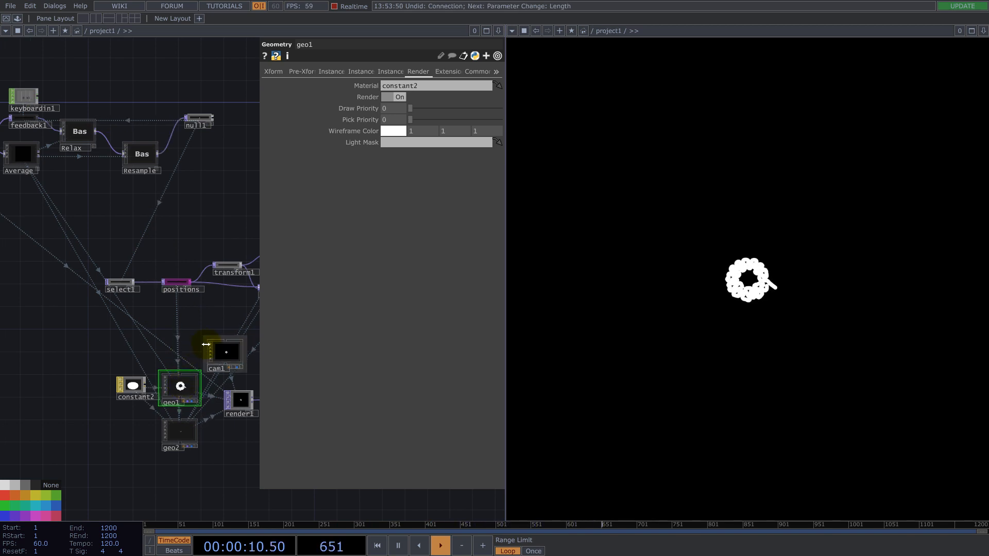
- Pause the timeline, connect Relax's output straight to null1 instead of through Resample, and resume playback
left_click_drag(176, 328, 219, 430)
left_click_drag(136, 335, 224, 415)
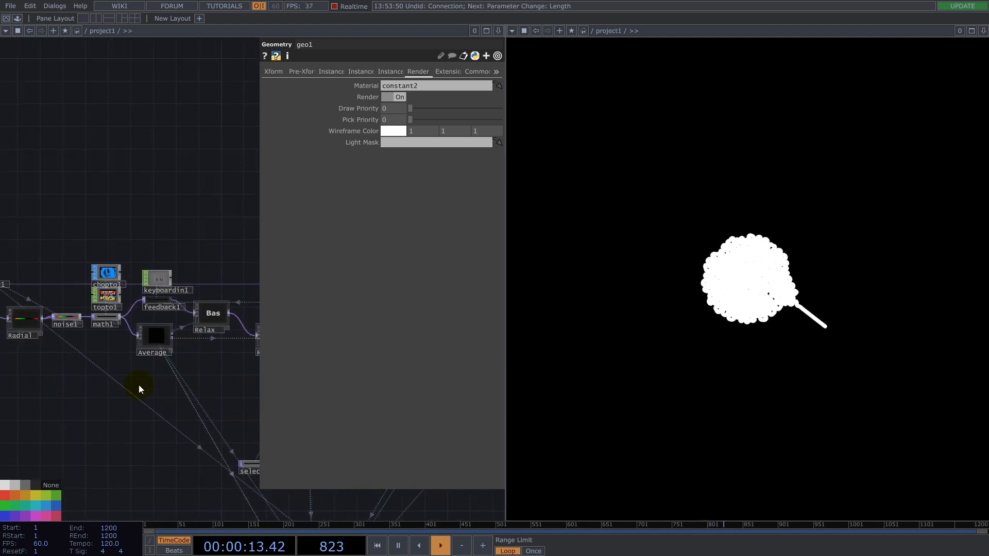
left_click_drag(141, 409, 84, 404)
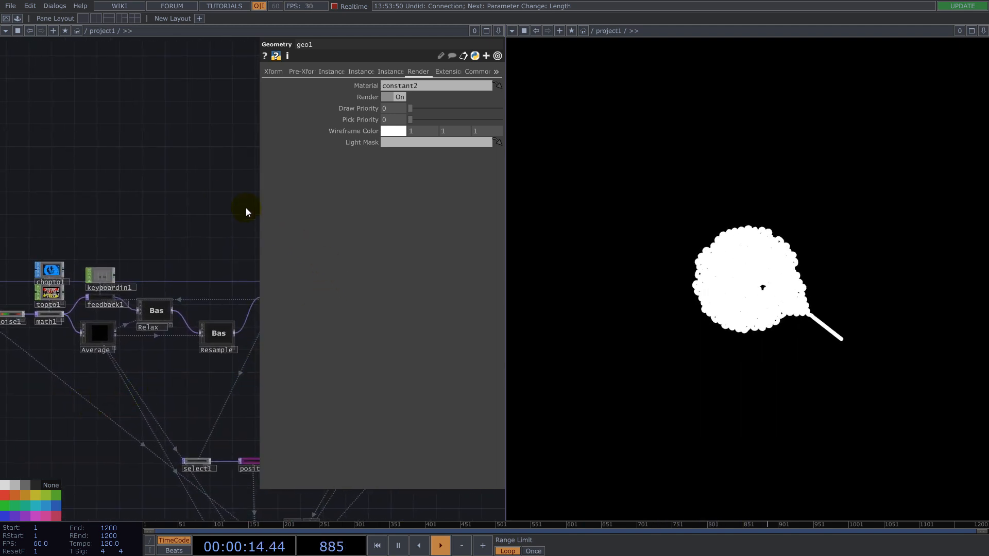
left_click_drag(175, 397, 111, 306)
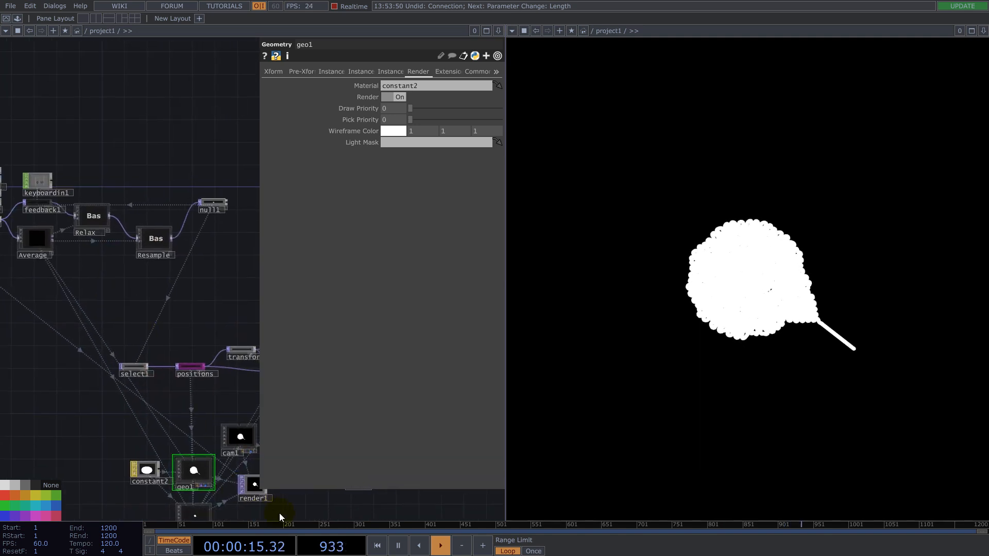
left_click(398, 545)
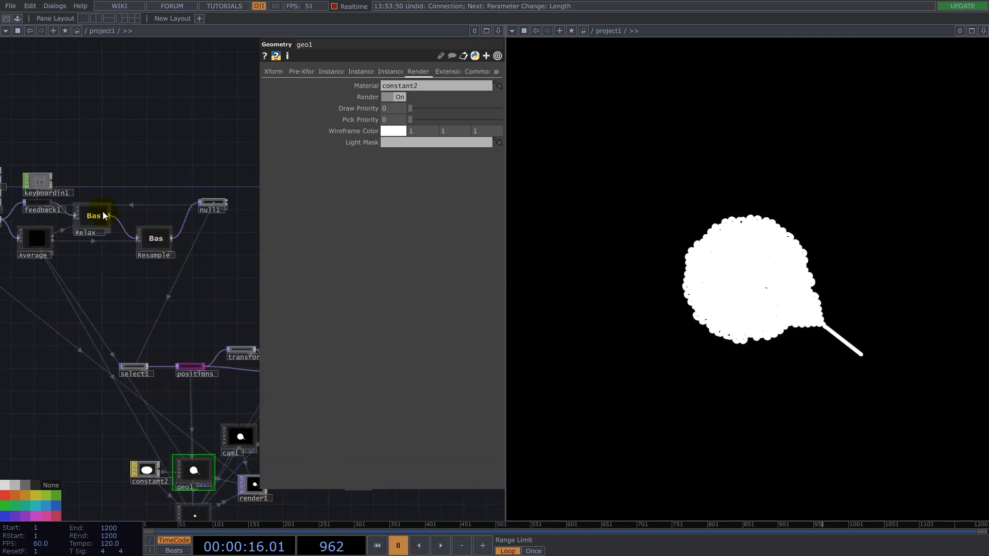
left_click(186, 221)
left_click(441, 546)
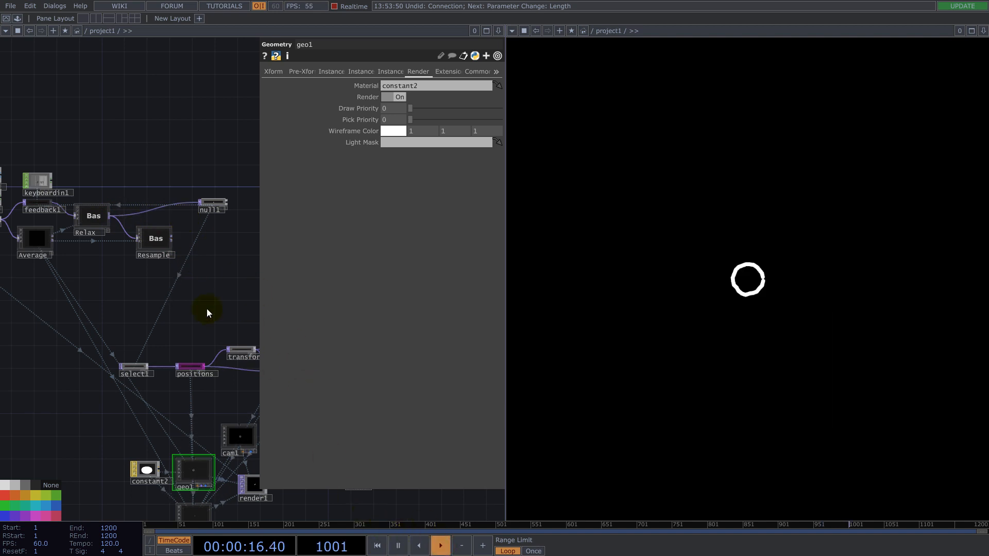
scroll(135, 177, "up", 4)
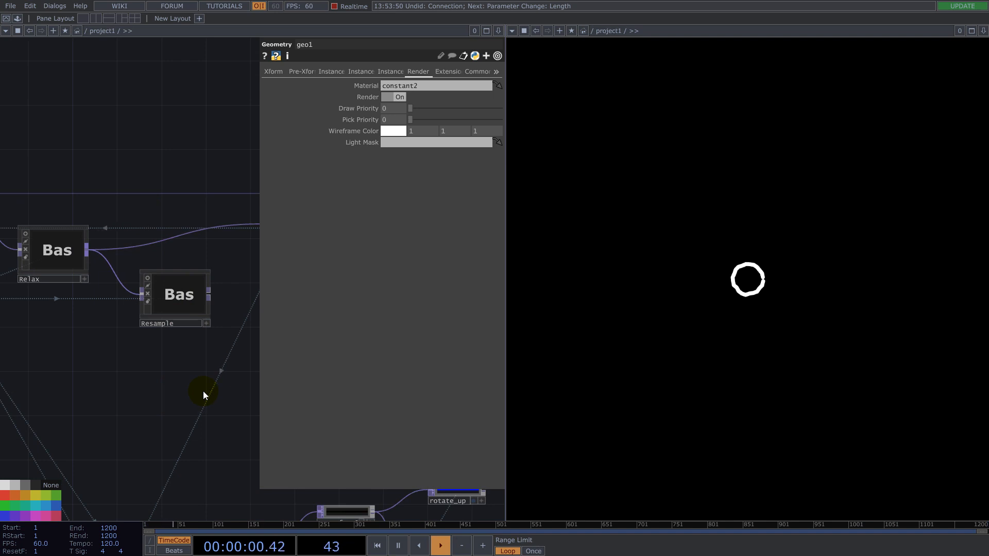
key("alt+Tab")
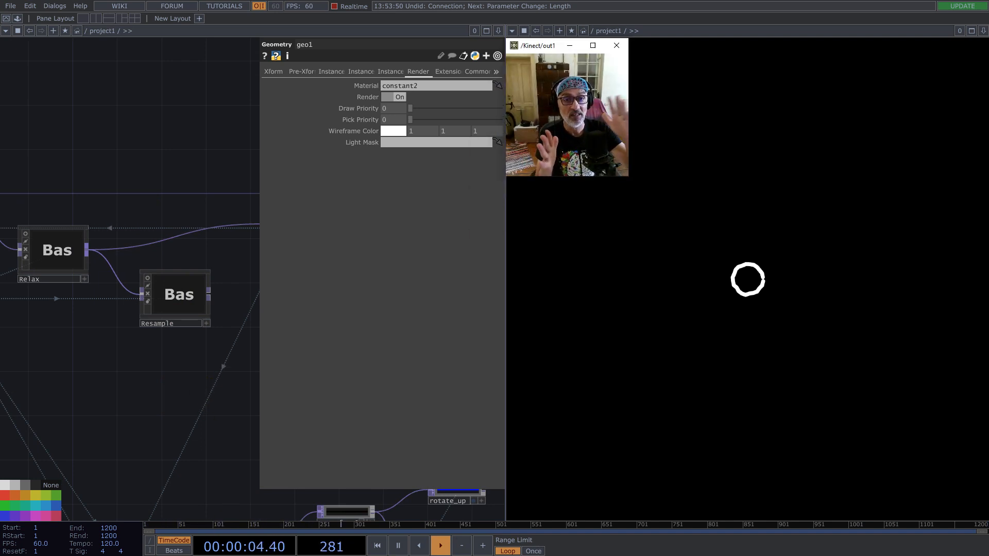
- Add an Info CHOP that reads feedback1, place it above keyboardin1 and limit its scope to resx
scroll(164, 427, "down", 5)
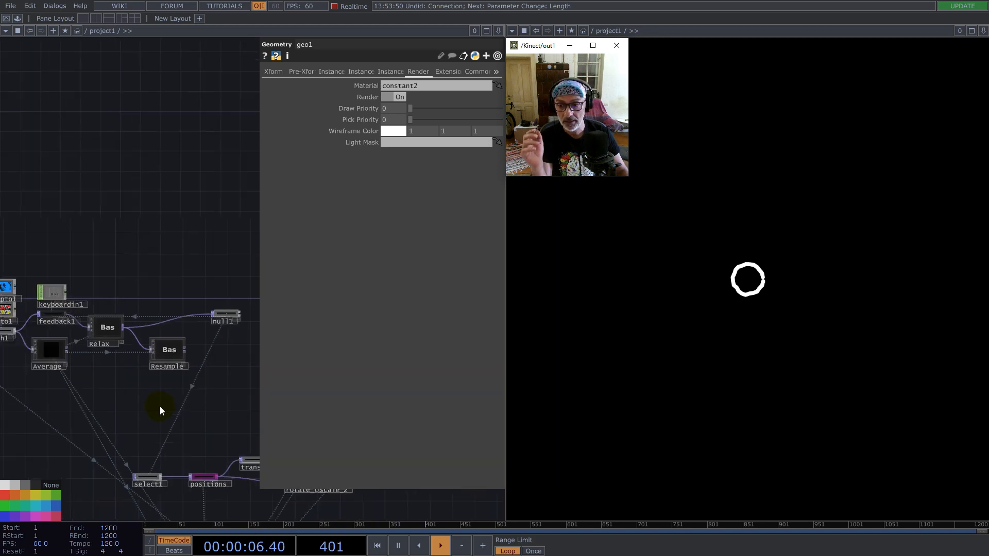
scroll(84, 327, "up", 4)
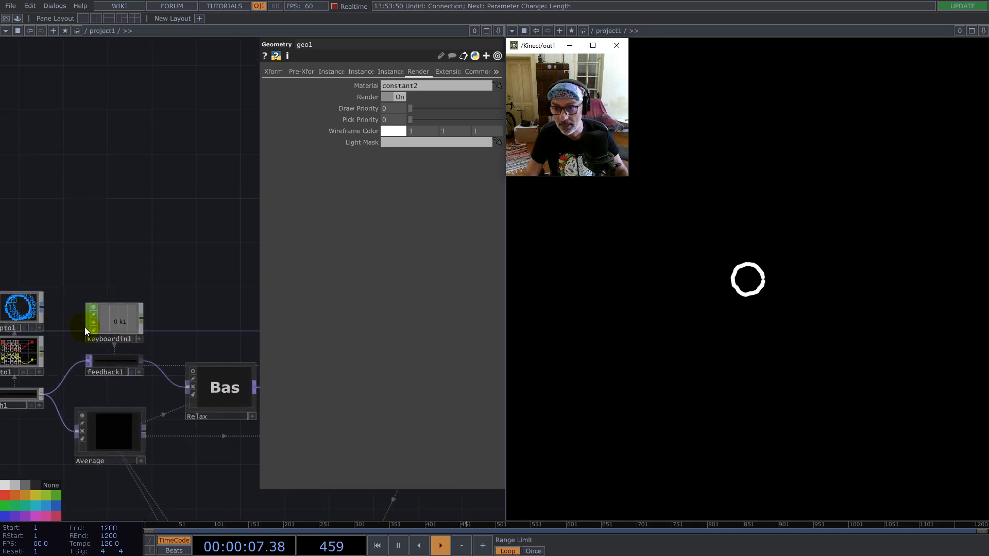
right_click(142, 365)
left_click(72, 231)
left_click(22, 247)
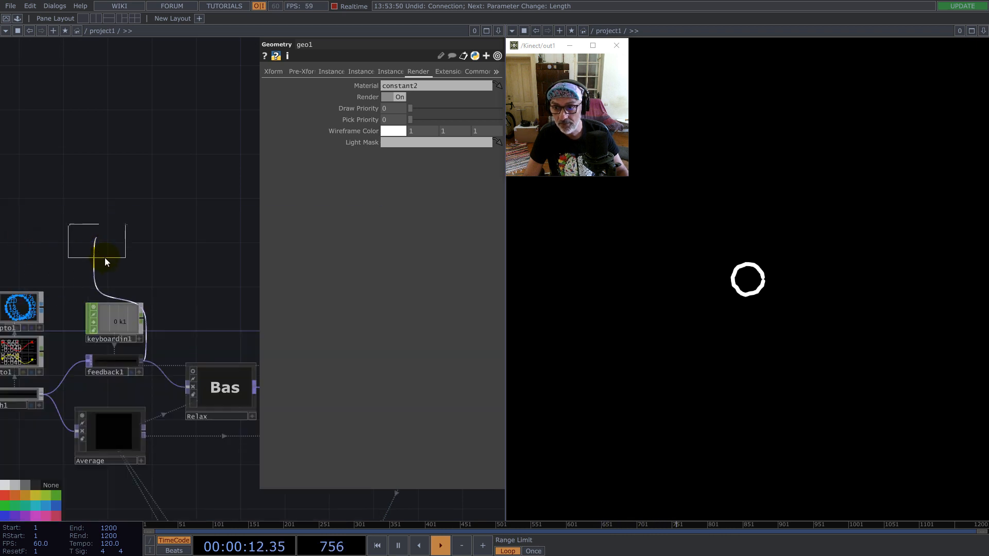
left_click(114, 278)
left_click(498, 108)
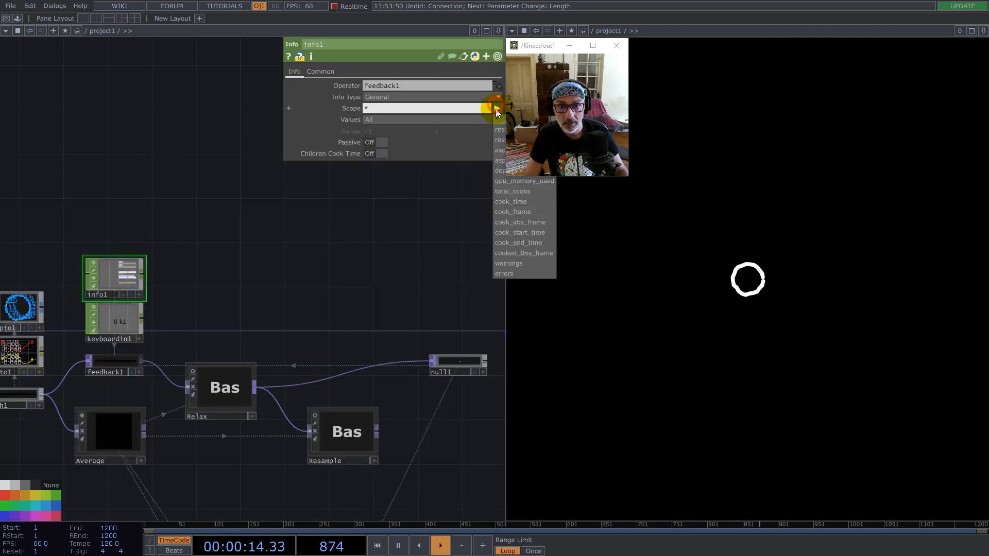
left_click(502, 137)
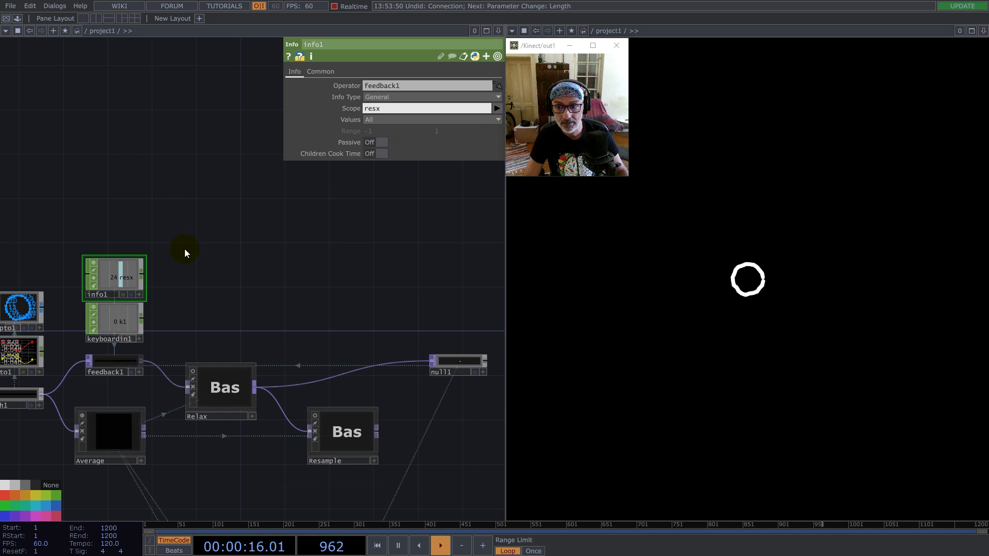
- Append a Math CHOP to the output of info1 and place it beside that node
right_click(141, 277)
type("ma")
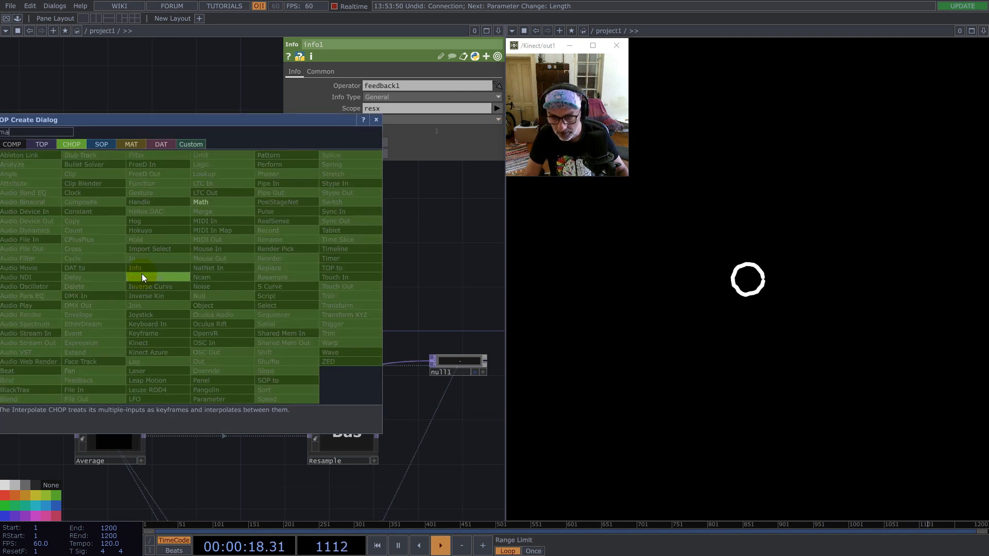
left_click(201, 202)
left_click(186, 278)
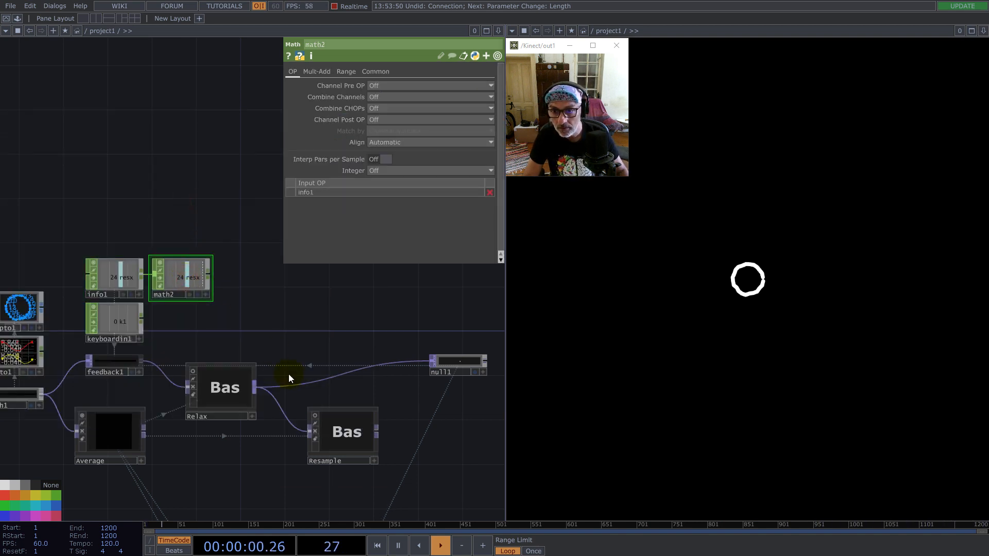
- Reference constant1's max channel in math2's Pre-Add and negate it, giving -op('constant1')['max']
scroll(289, 376, "down", 5)
scroll(148, 359, "up", 5)
left_click(50, 357)
left_click_drag(36, 340, 382, 85)
left_click(378, 86)
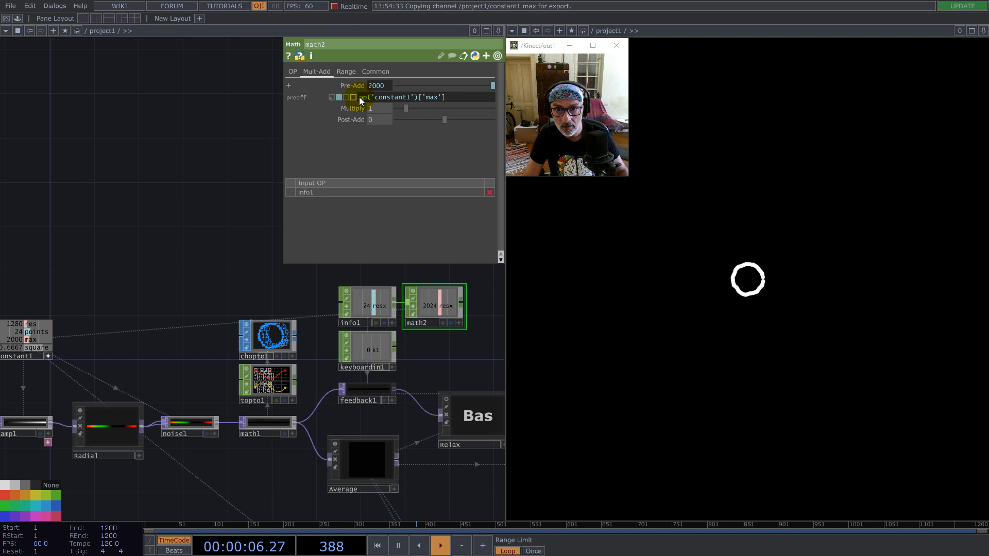
type("-")
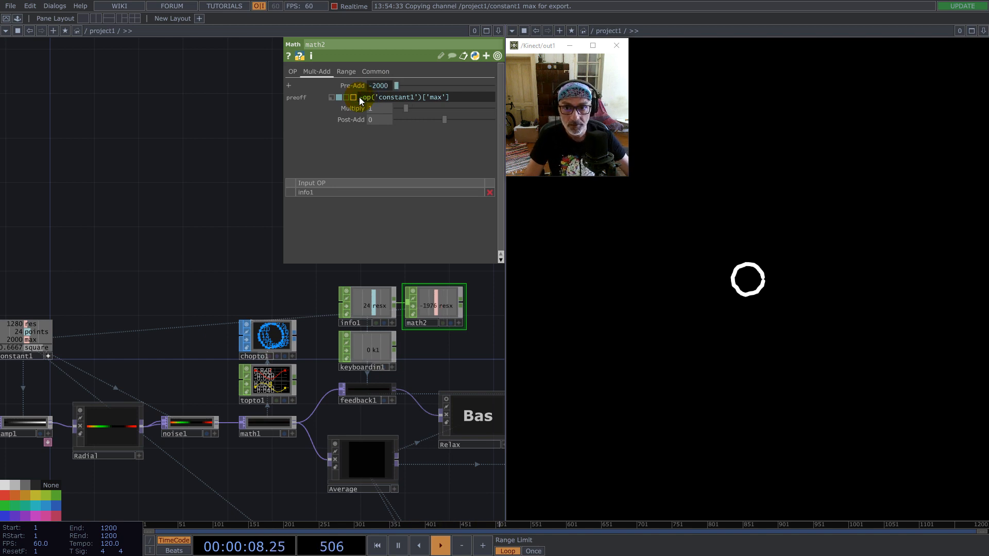
- Append a Limit CHOP after math2 and set its type to Clamp with a minimum of 0
double_click(459, 302)
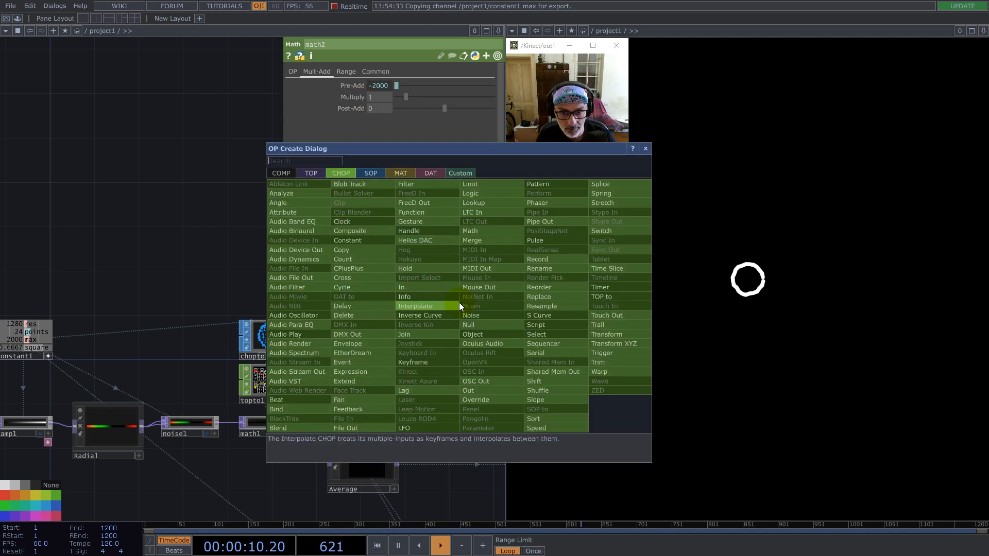
type("lim")
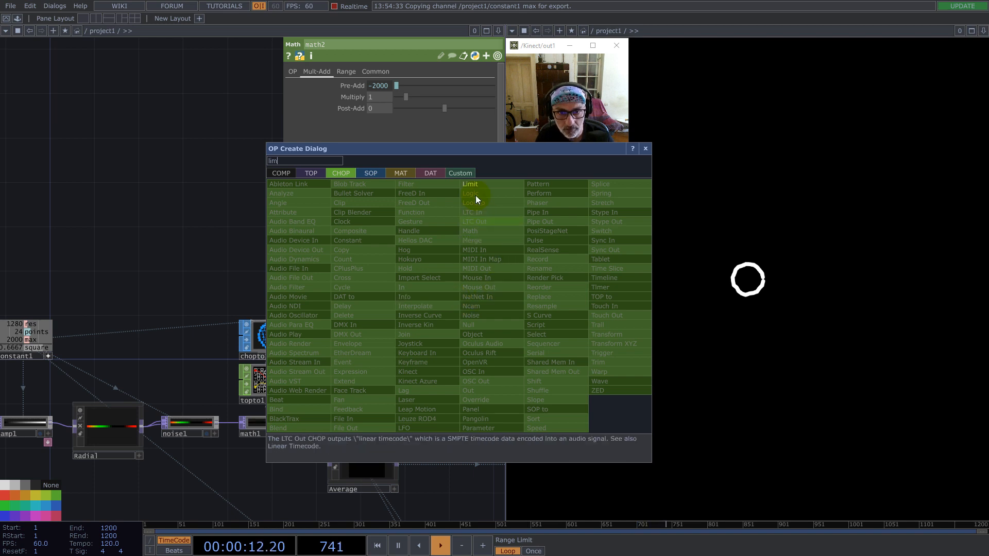
left_click(477, 184)
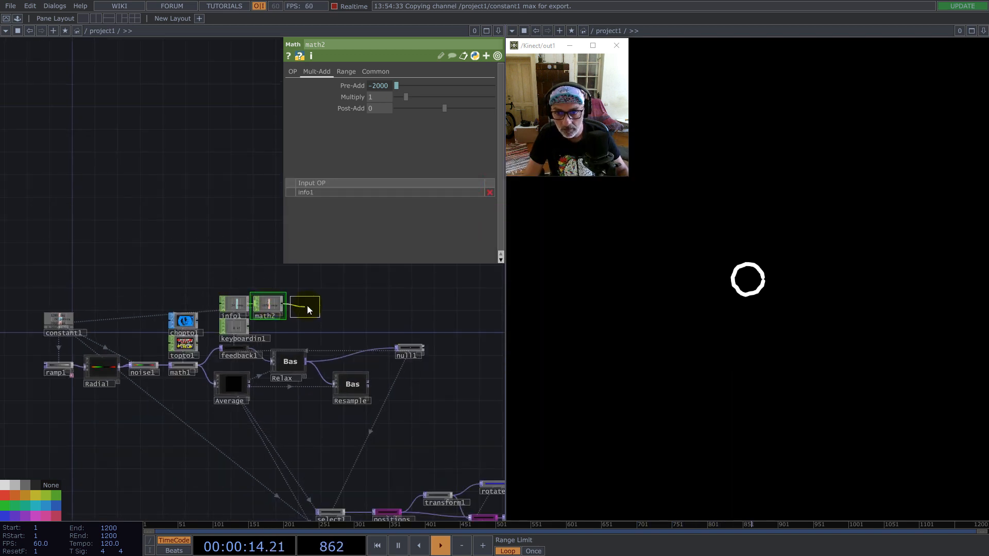
left_click(307, 306)
scroll(308, 307, "up", 4)
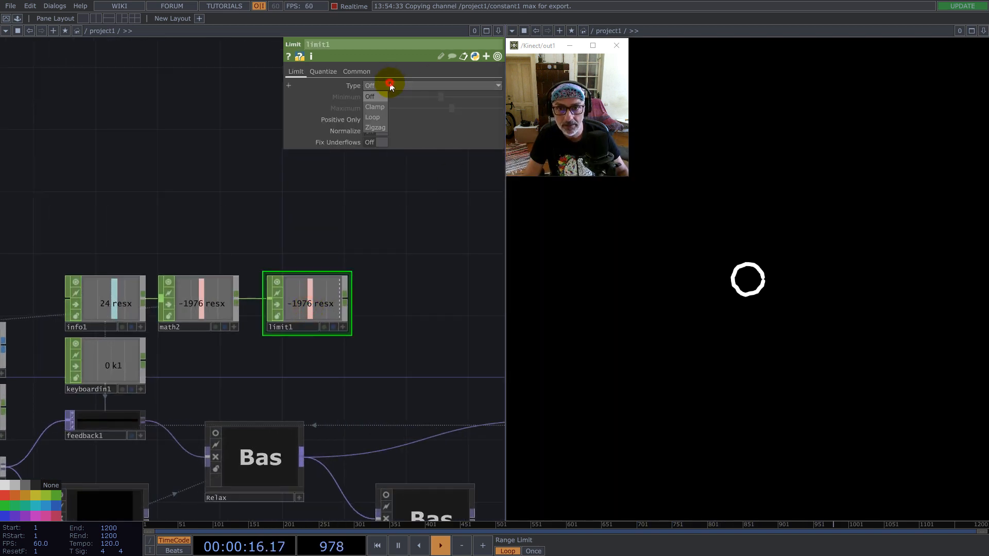
type("0")
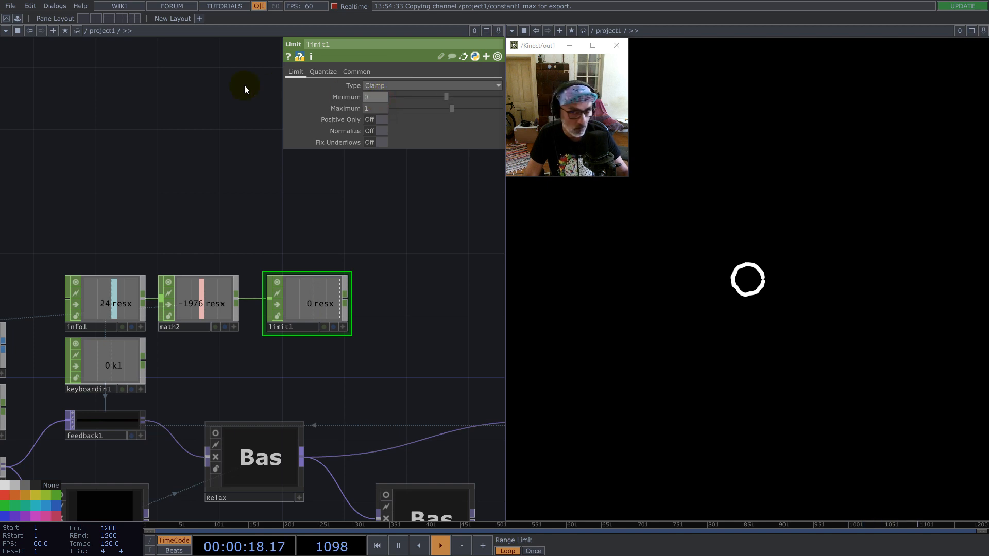
left_click(437, 361)
scroll(324, 256, "down", 2)
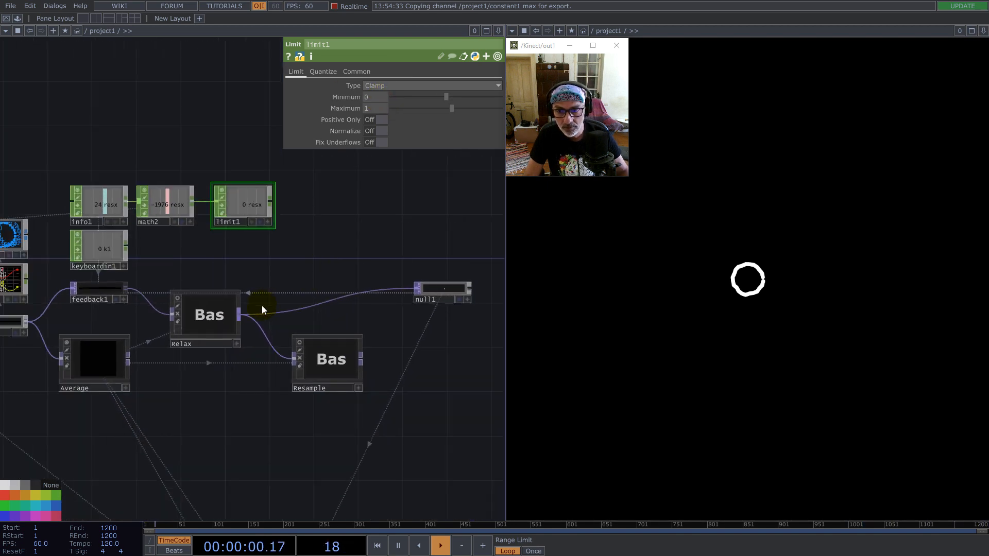
- Append a Switch TOP after Resample, connect Relax as its second input, and feed its output into null1
right_click(361, 357)
type("sw")
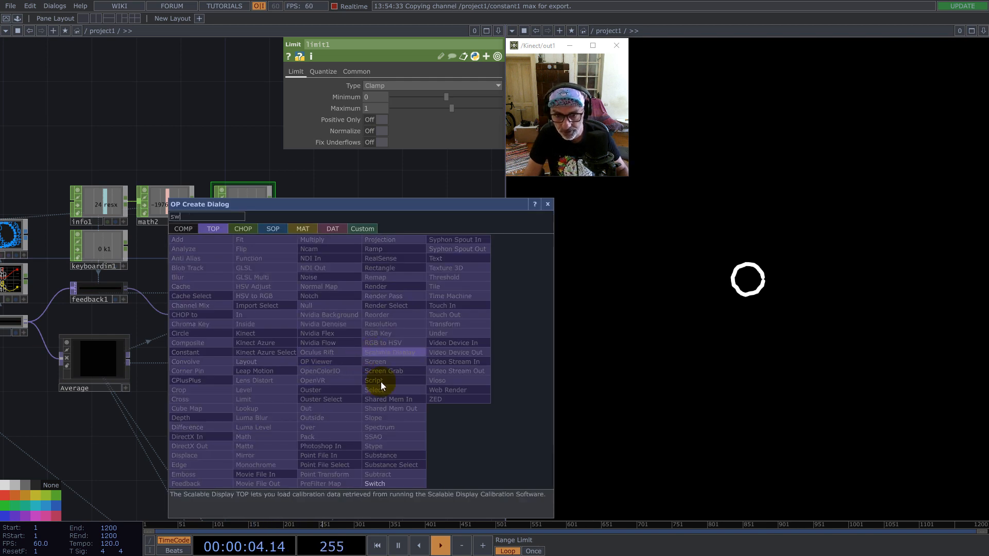
left_click(375, 484)
left_click(410, 348)
left_click_drag(243, 315, 387, 345)
left_click_drag(433, 400, 423, 357)
- Drive switch1's Index by exporting the resx channel of limit1 to it
left_click(200, 285)
left_click_drag(186, 272, 389, 86)
left_click(390, 81)
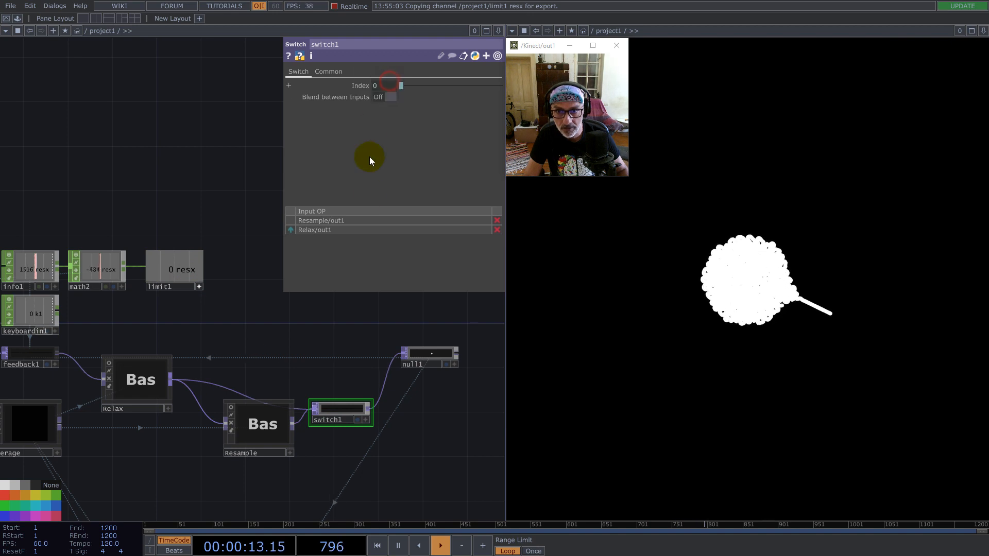
- Reposition switch1 in line with Relax, shift null1 aside, and restart the growth simulation
left_click(345, 411)
left_click_drag(345, 411, 448, 350)
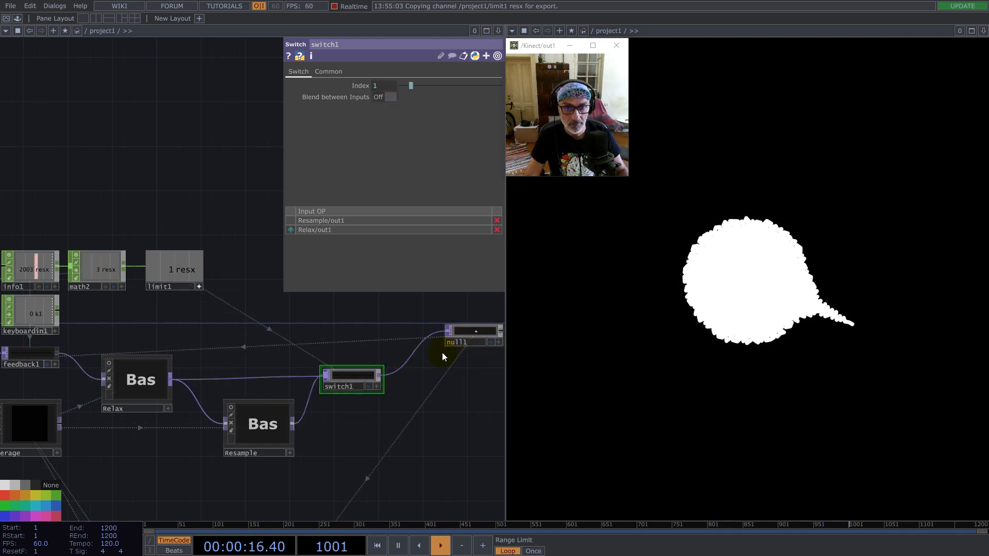
left_click_drag(170, 320, 243, 323)
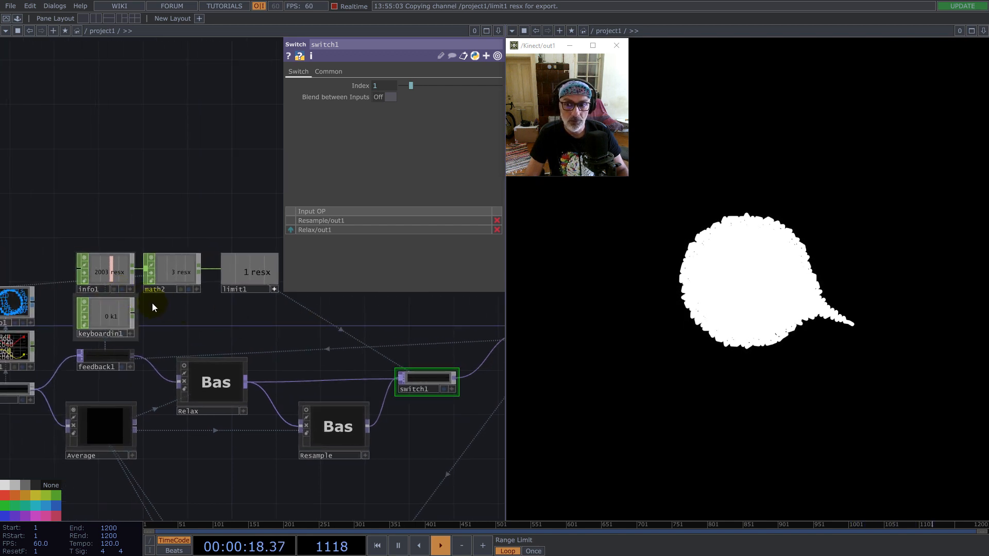
key("1")
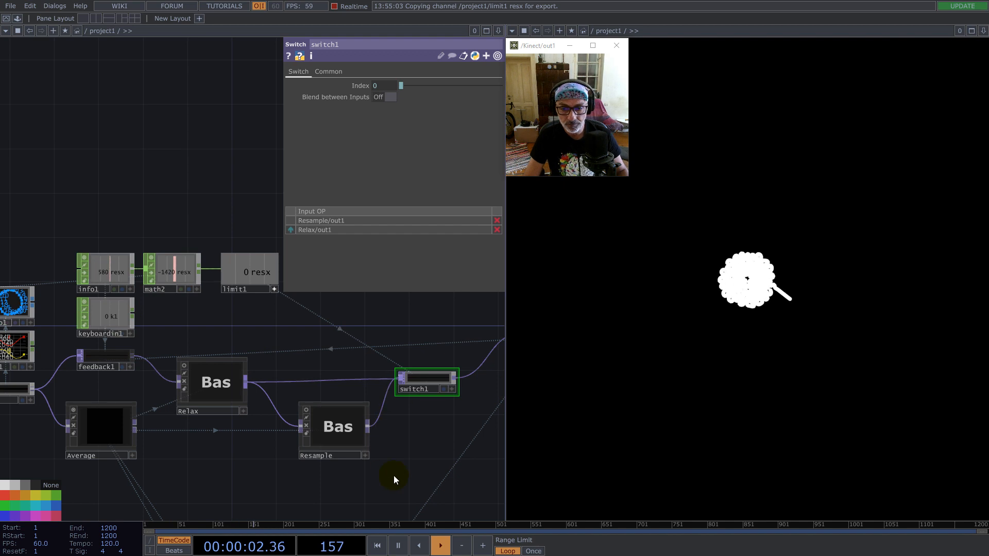
- Enter geo1 and reduce transform1's Uniform Scale to 0.38 to thin the drawn line
left_click_drag(393, 474, 123, 258)
left_click_drag(110, 360, 192, 317)
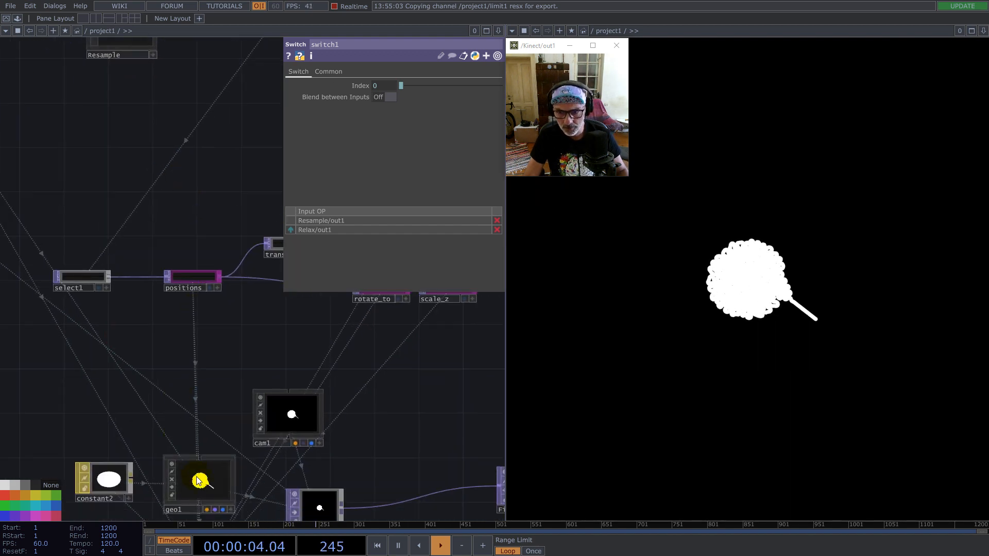
left_click(197, 478)
key("i")
left_click(411, 164)
left_click_drag(411, 163, 404, 163)
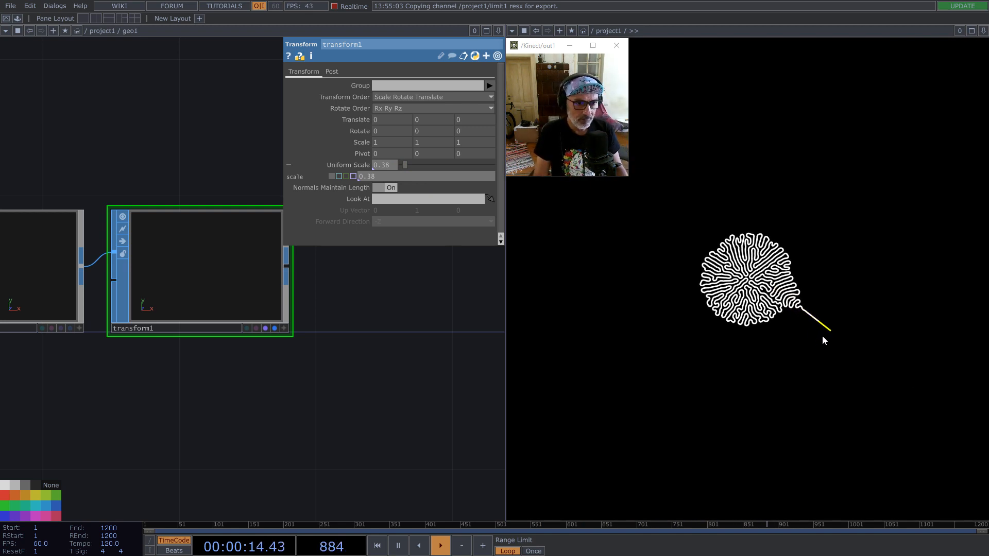
- Return to project1, insert a Blur TOP between switch1 and null1, and move null1 farther along the chain
scroll(293, 433, "down", 10)
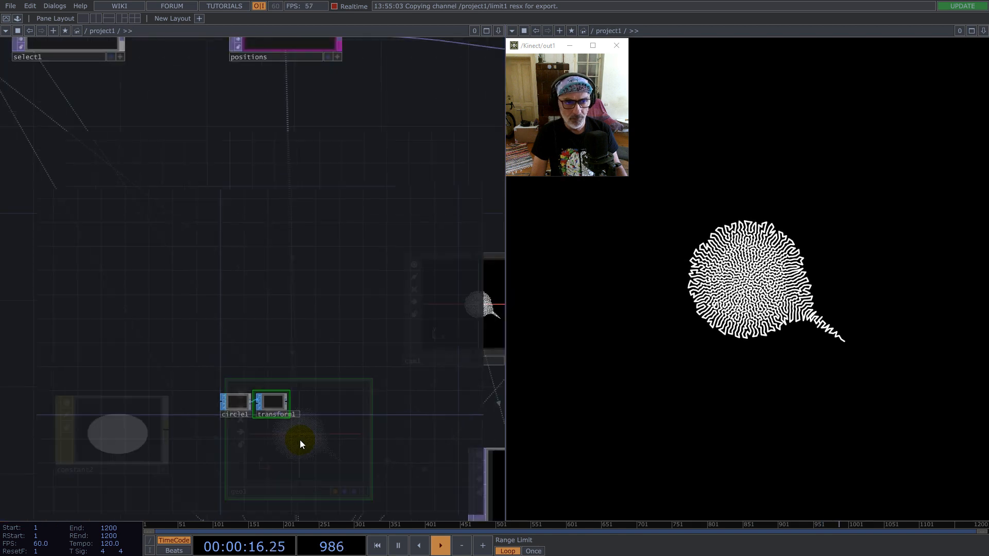
scroll(300, 440, "down", 5)
left_click_drag(193, 337, 92, 431)
left_click_drag(173, 283, 3, 444)
right_click(165, 246)
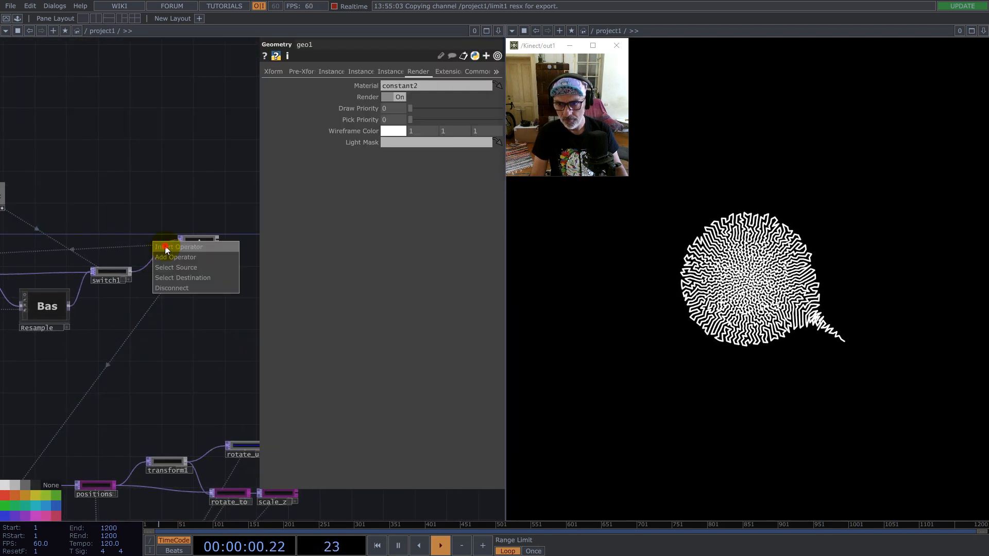
left_click(165, 247)
type("bl")
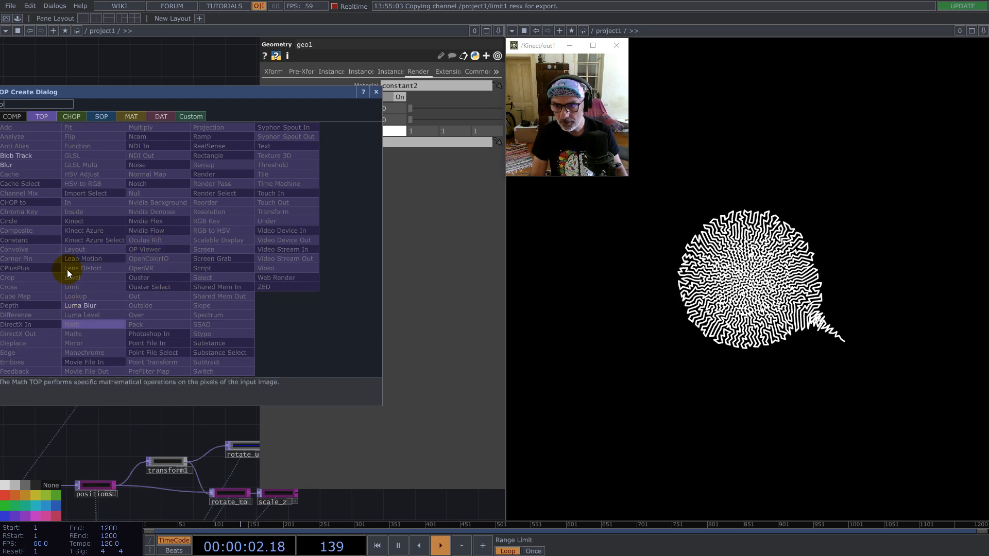
left_click(20, 164)
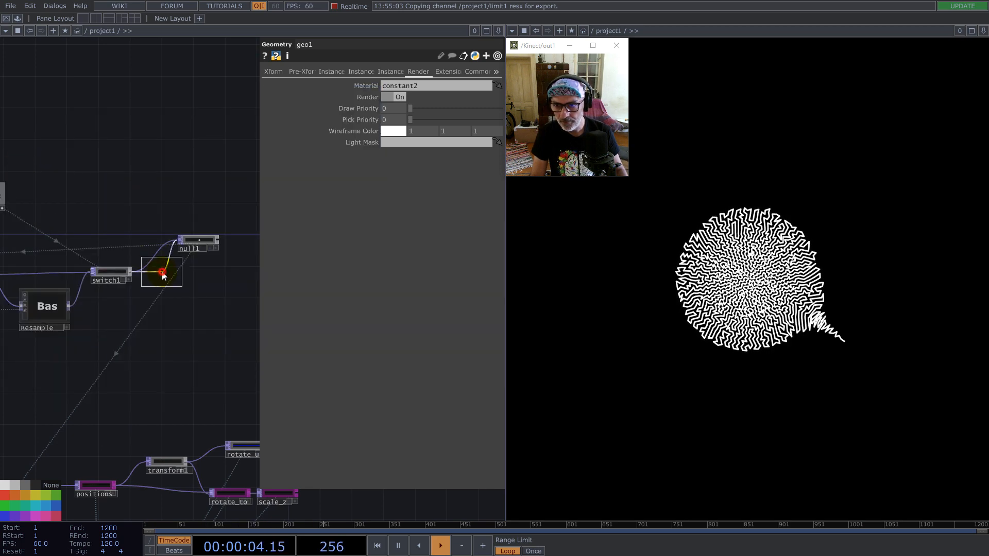
left_click(162, 273)
left_click_drag(194, 240, 368, 248)
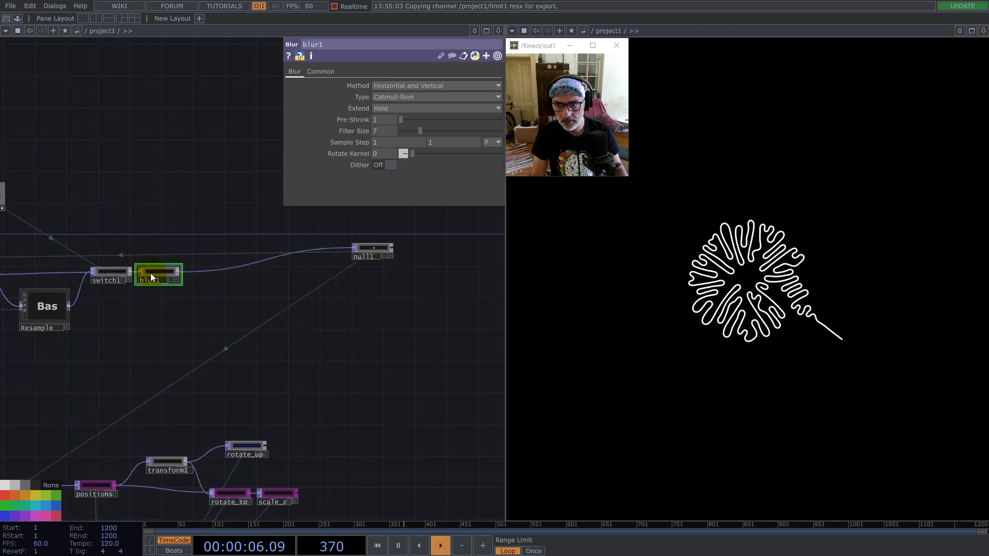
- Set blur1's Extend to Repeat, its Filter Size to 2 and both Sample Step values to 0.1
scroll(152, 277, "up", 3)
left_click(391, 107)
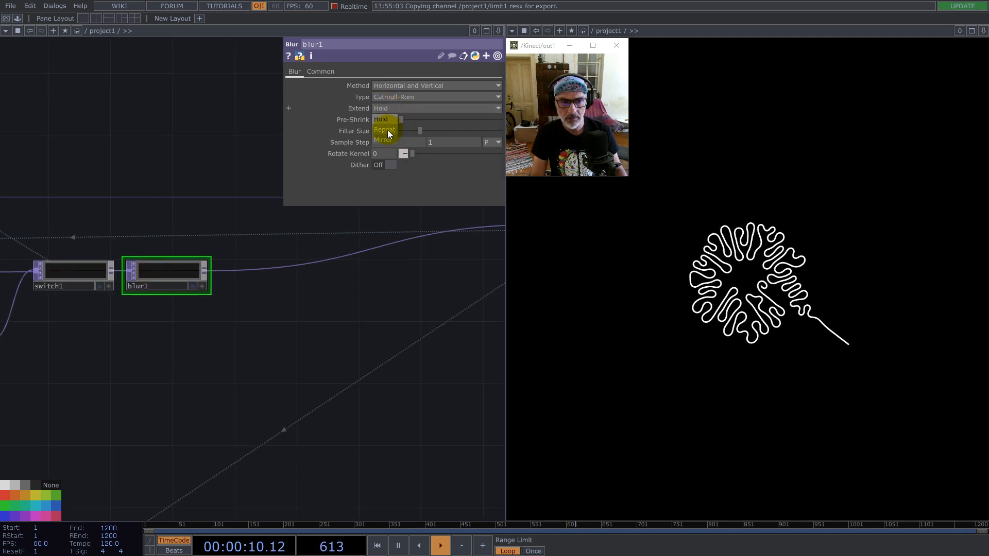
left_click(387, 129)
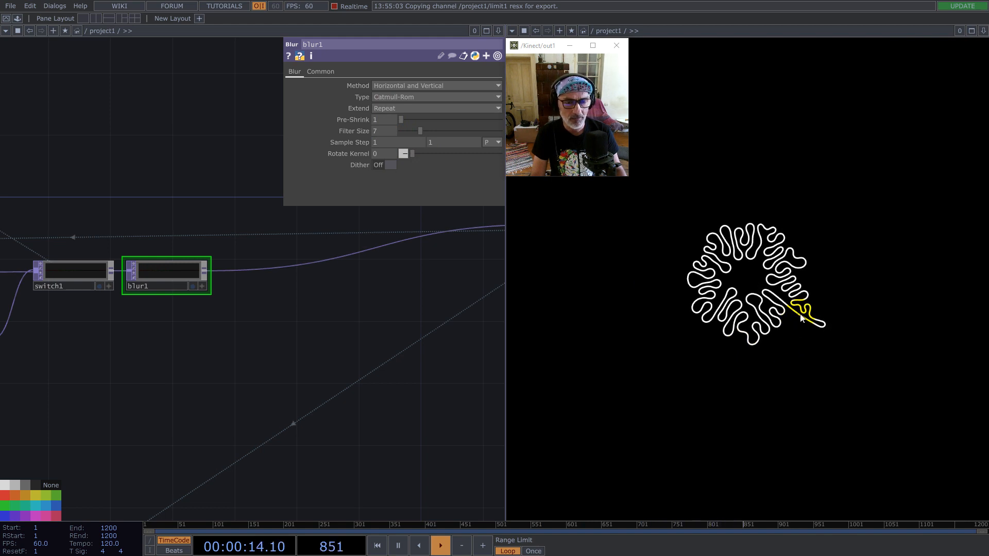
left_click_drag(417, 132, 406, 129)
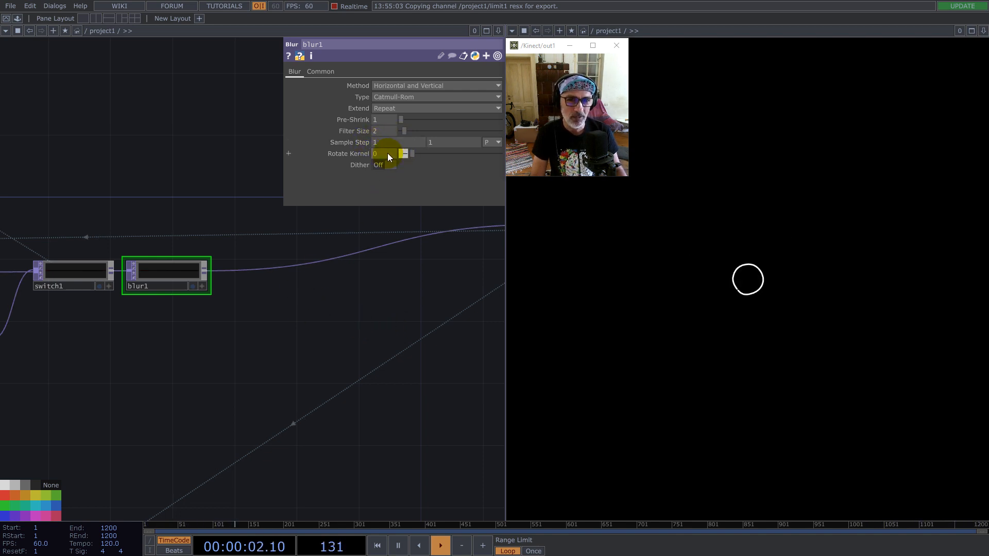
middle_click_drag(357, 143, 224, 144)
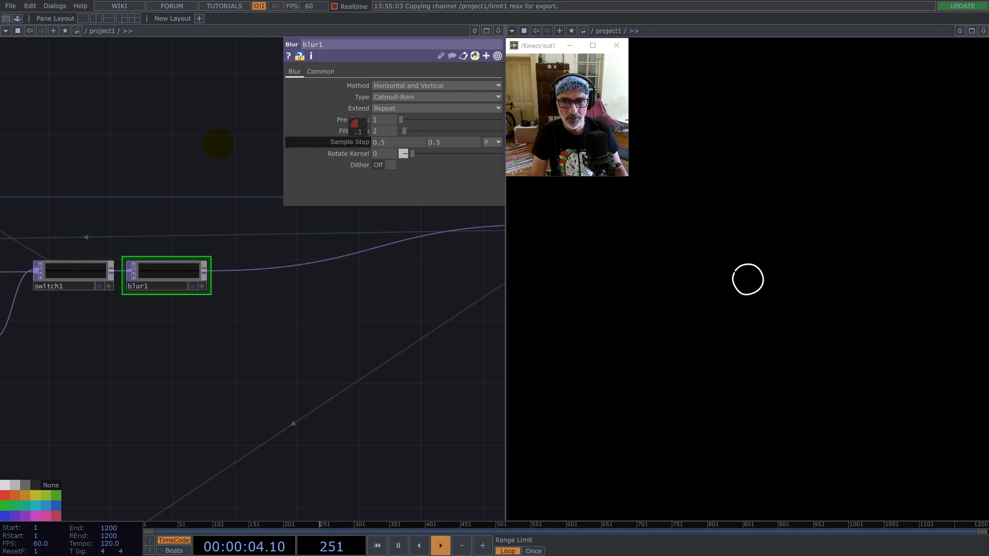
middle_click_drag(357, 142, 357, 142)
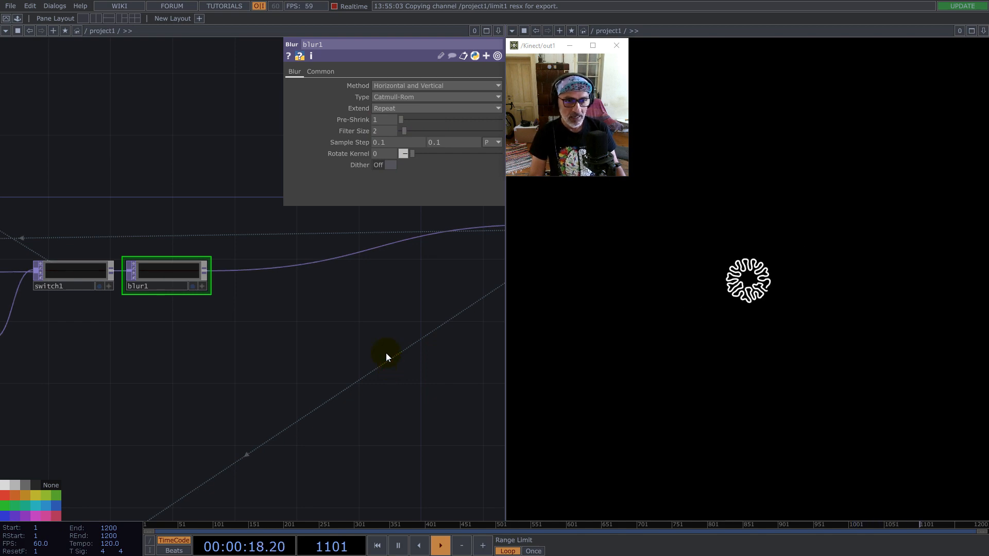
- Create a Noise TOP above cam1 in the rendering part of the network
scroll(307, 318, "down", 8)
left_click_drag(413, 417, 426, 358)
scroll(316, 369, "up", 5)
left_click_drag(353, 402, 380, 348)
double_click(245, 340)
type("noise")
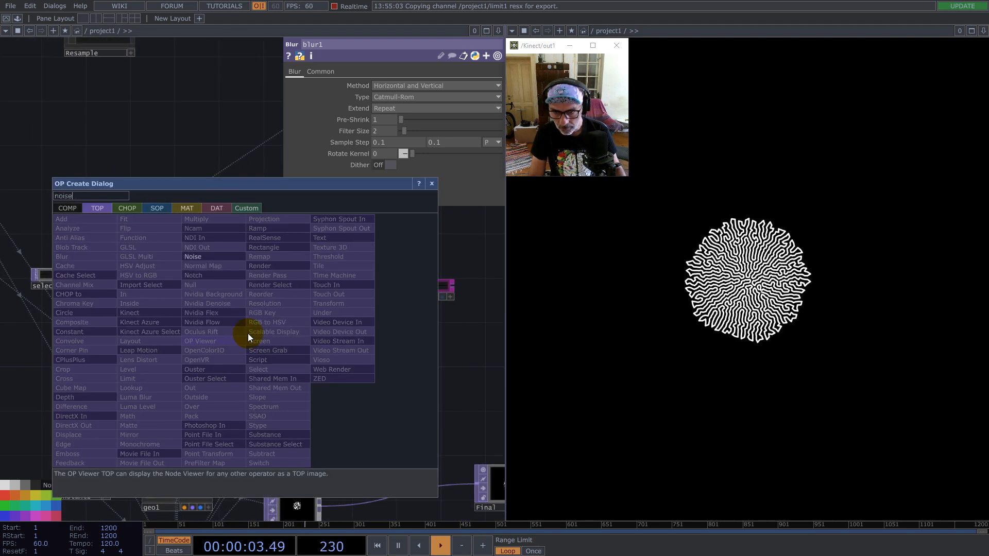
left_click(207, 257)
left_click(308, 364)
- Drive noise2's horizontal resolution from info1's resx channel and set its vertical resolution to 1
scroll(308, 363, "down", 5)
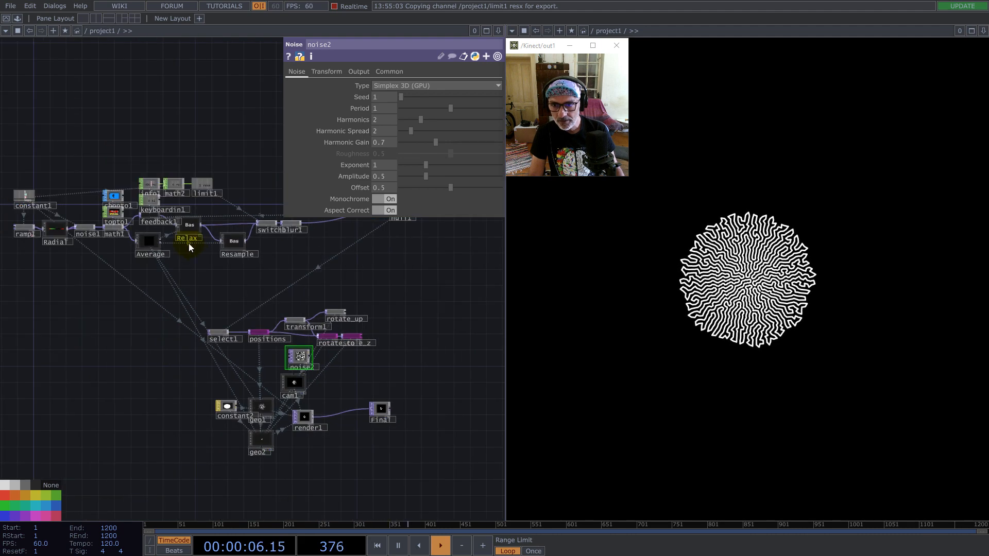
scroll(159, 172, "up", 6)
left_click(134, 216)
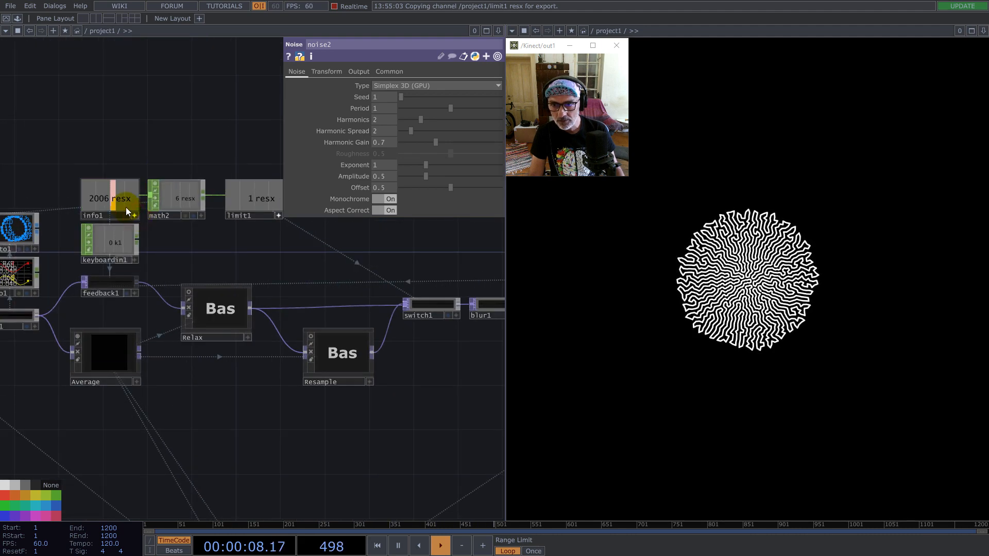
left_click_drag(114, 201, 404, 95)
scroll(316, 407, "down", 3)
scroll(316, 407, "down", 5)
scroll(351, 434, "up", 7)
left_click(405, 94)
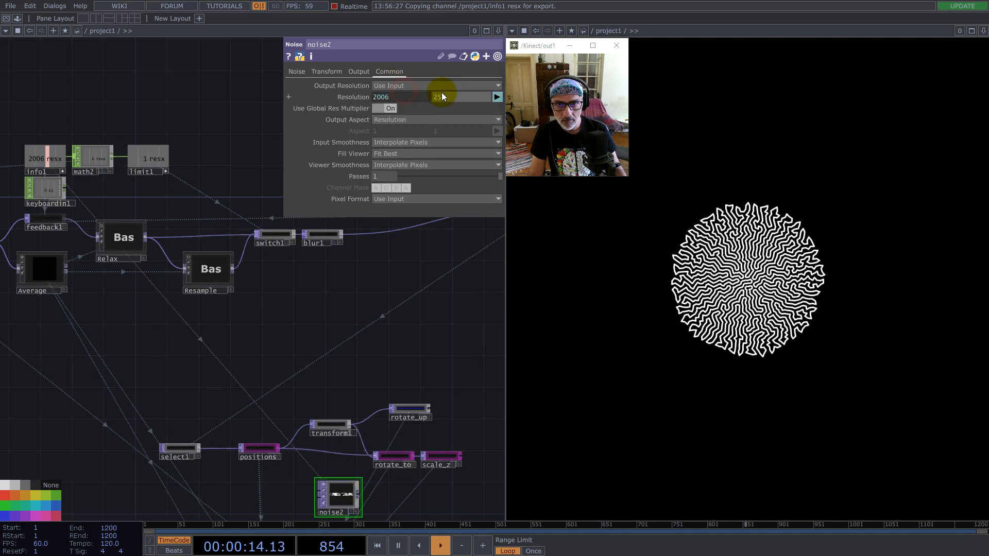
type("1")
left_click_drag(433, 309, 362, 263)
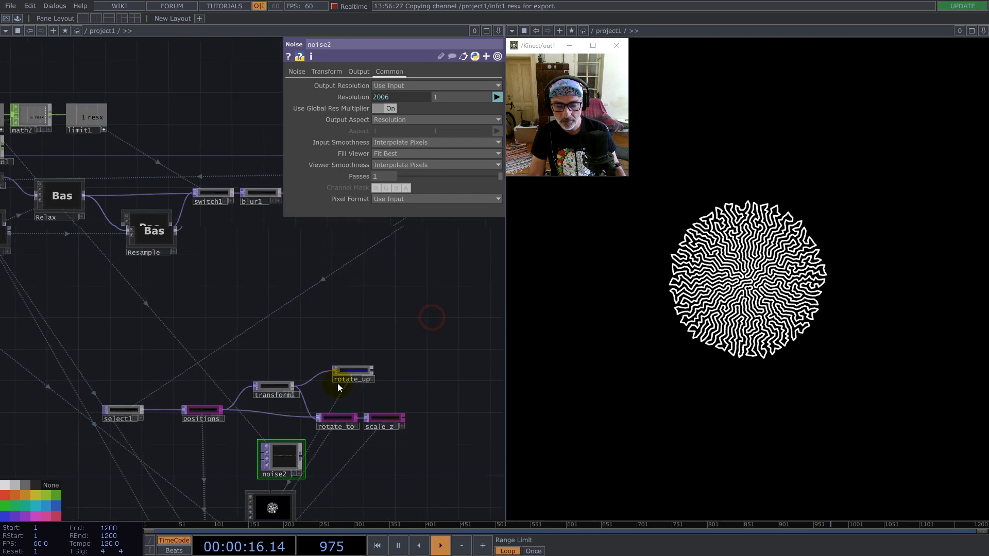
left_click_drag(287, 430, 288, 454)
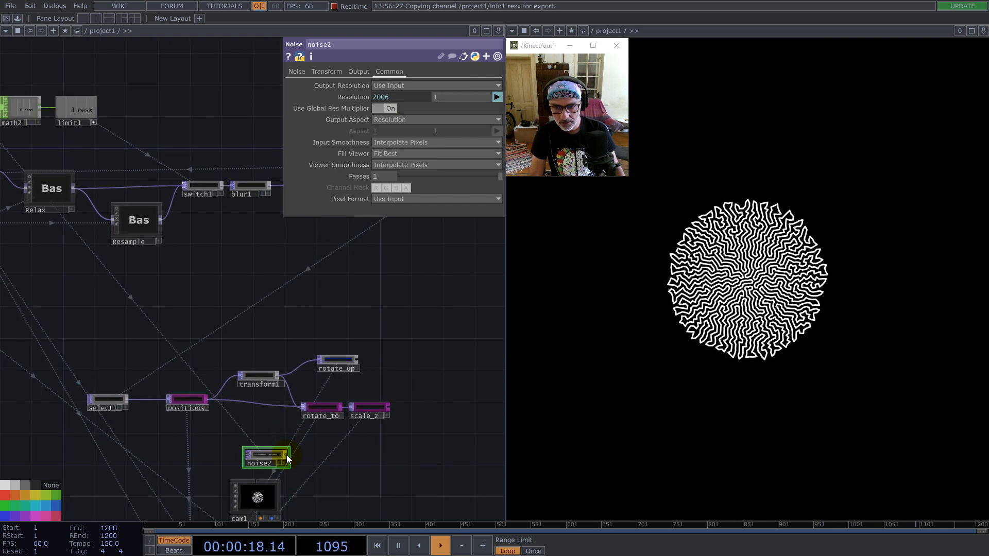
- Append a Null TOP to noise2 and name it colors
right_click(288, 456)
type("nu")
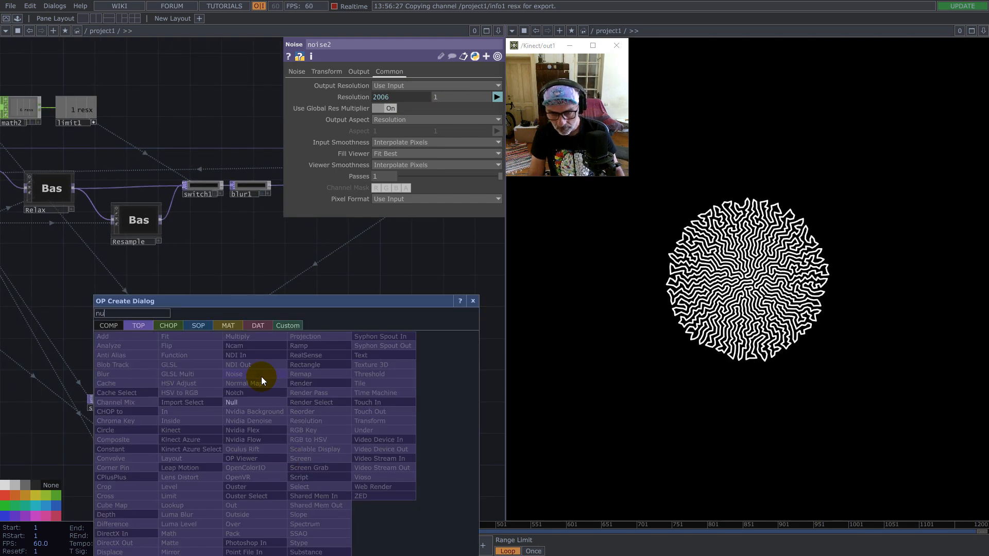
left_click(250, 403)
left_click(385, 442)
scroll(381, 448, "up", 3)
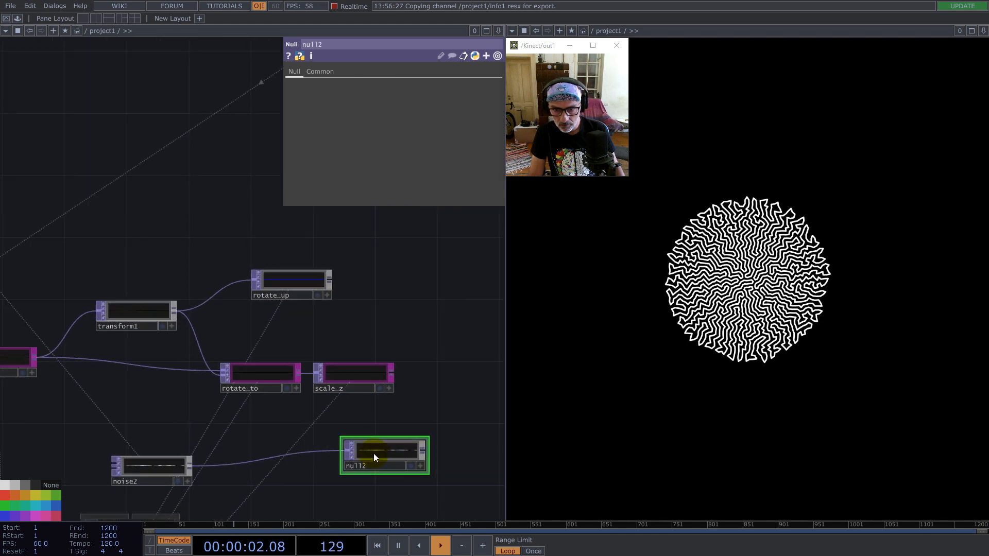
left_click(369, 469)
type("colors")
key("Return")
- Give the colors and rotate_up nodes the same purple node color as the other instancing nodes
left_click(396, 450)
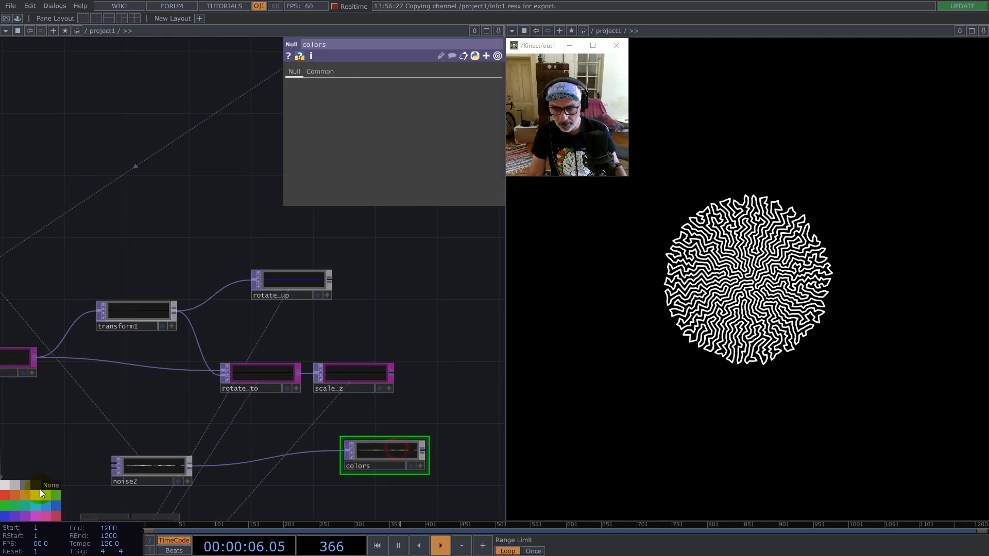
left_click(35, 514)
left_click_drag(436, 380, 387, 298)
left_click(238, 185)
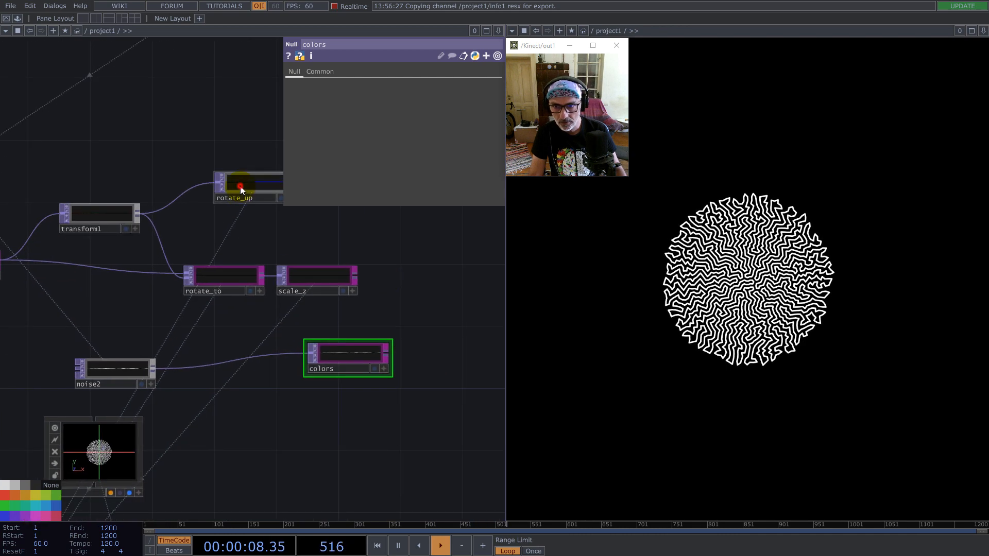
left_click(37, 516)
- Select geo1 and geo2 together and assign colors as the Color OP for their instances
scroll(252, 384, "down", 8)
scroll(277, 384, "up", 5)
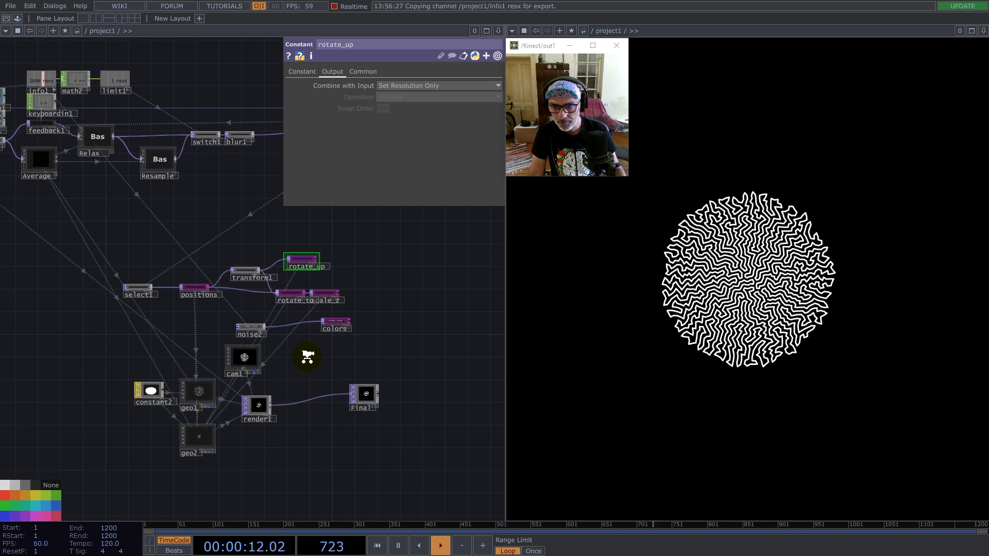
left_click_drag(150, 431, 190, 387)
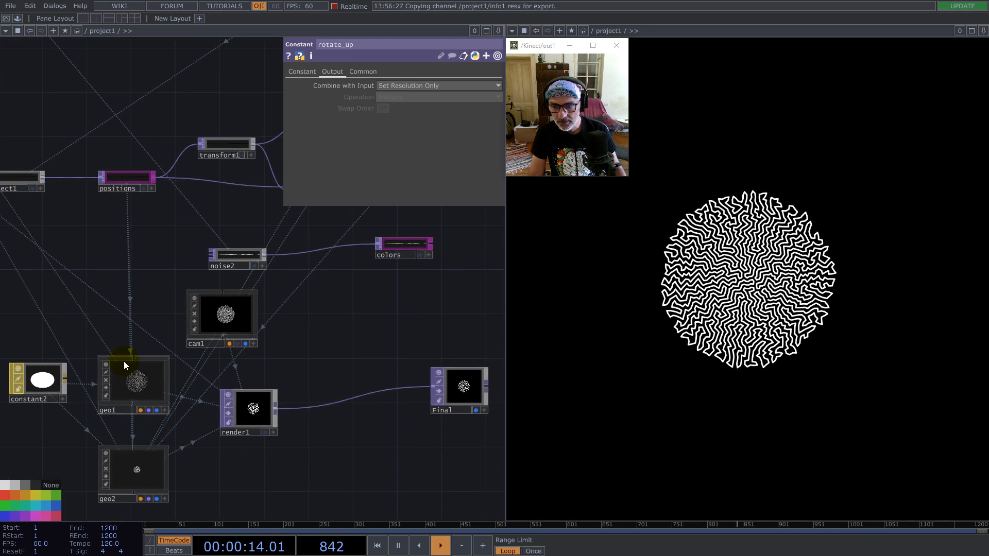
left_click(141, 497)
left_click_drag(208, 223, 24, 289)
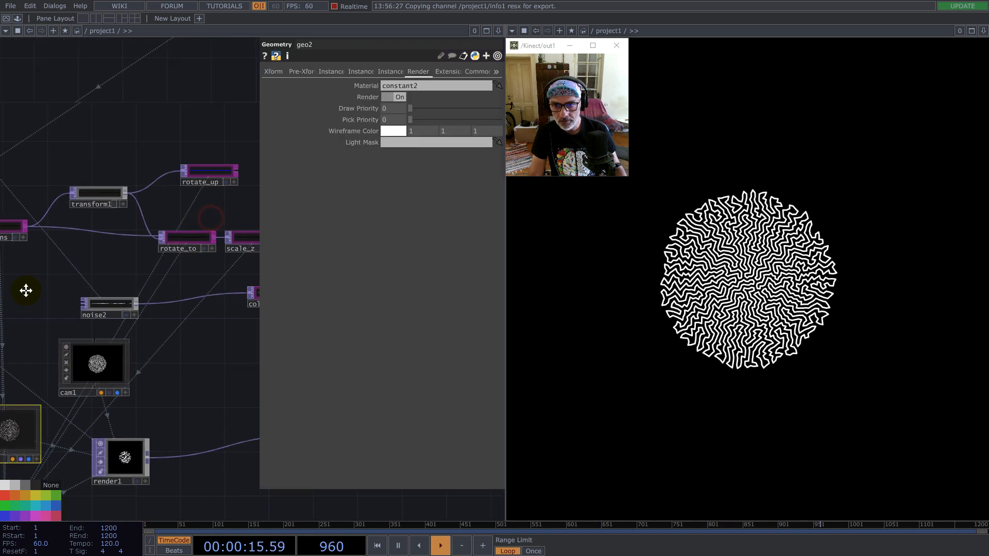
left_click(237, 318)
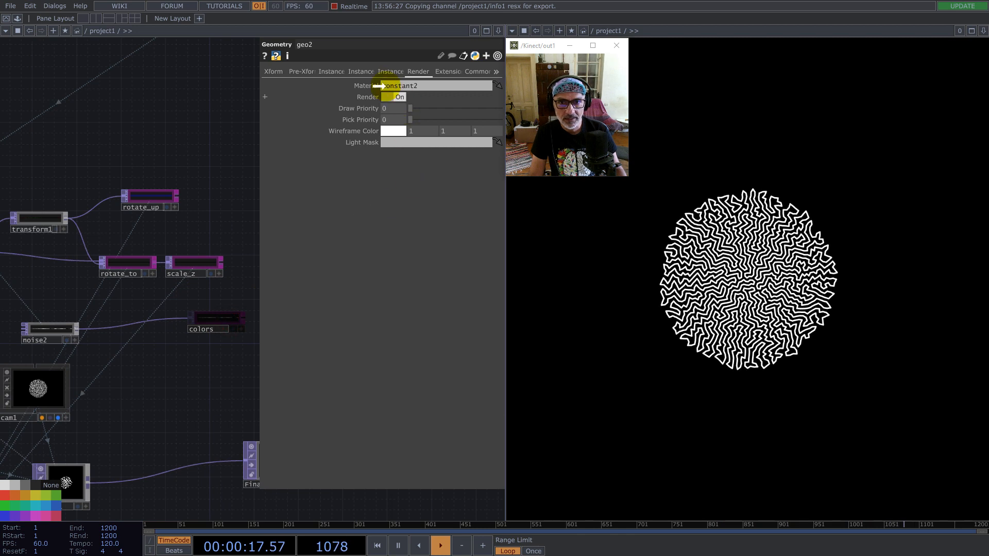
left_click(330, 72)
left_click_drag(365, 72, 399, 397)
- Map the instance color channels R, G and B to r, g and b
left_click(394, 409)
type("r")
left_click(392, 420)
type("g")
left_click(390, 432)
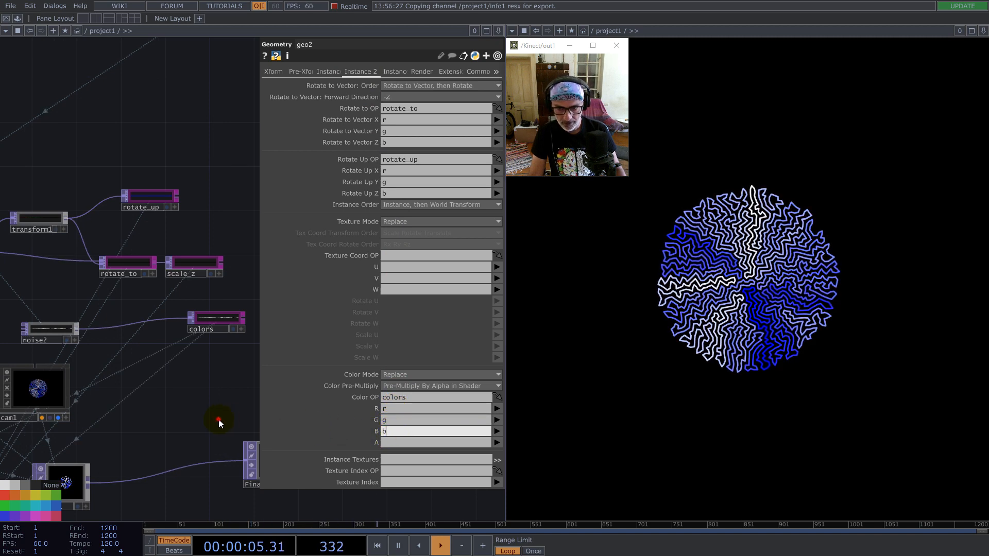
left_click(219, 420)
- Turn off the node viewers of cam1, geo1 and geo2
left_click_drag(163, 416, 209, 282)
left_click_drag(191, 402, 155, 418)
scroll(156, 418, "down", 3)
left_click(92, 403)
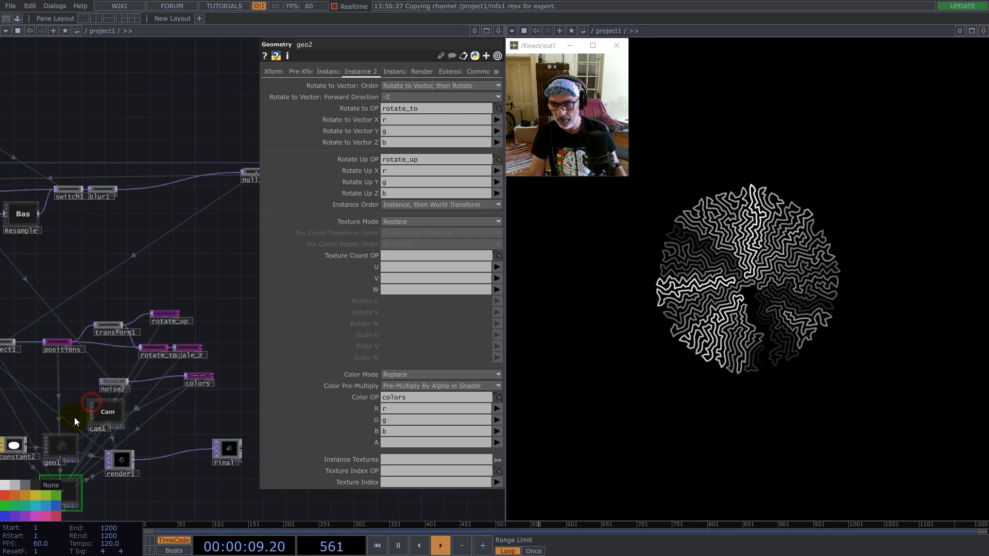
left_click(46, 436)
left_click_drag(49, 411, 96, 296)
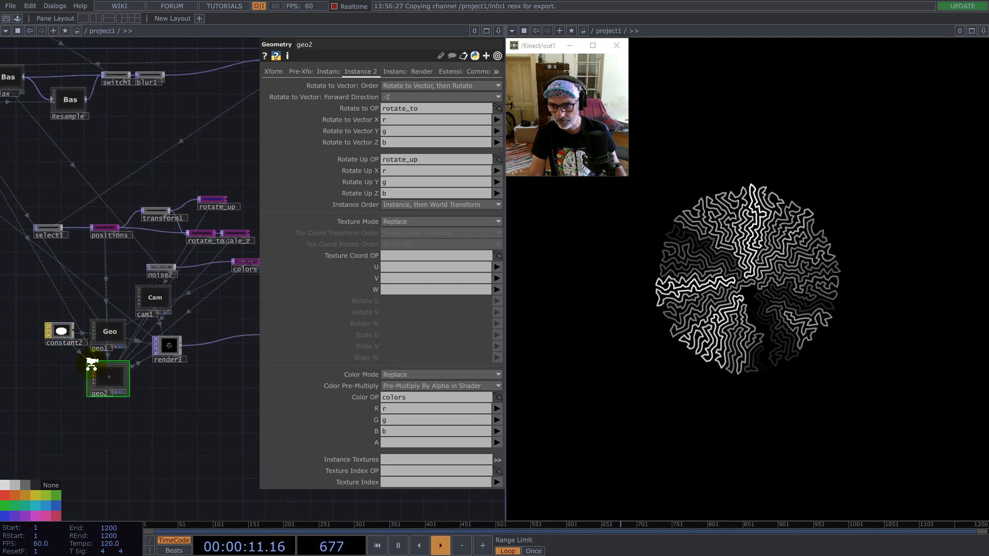
left_click(98, 376)
scroll(76, 431, "down", 3)
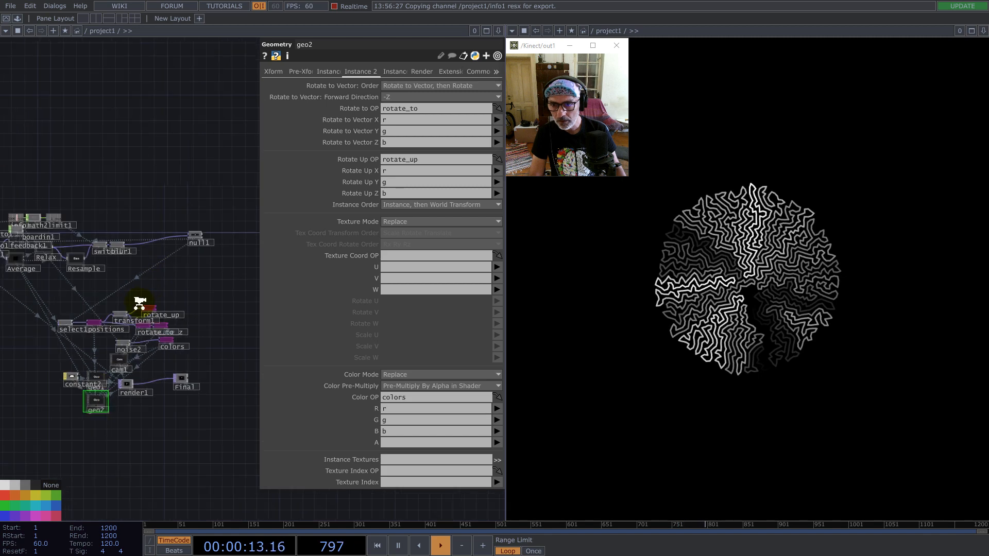
- Turn off Monochrome on the noise2 node so the instance colors come from separate RGB noise
scroll(139, 303, "up", 5)
left_click(75, 392)
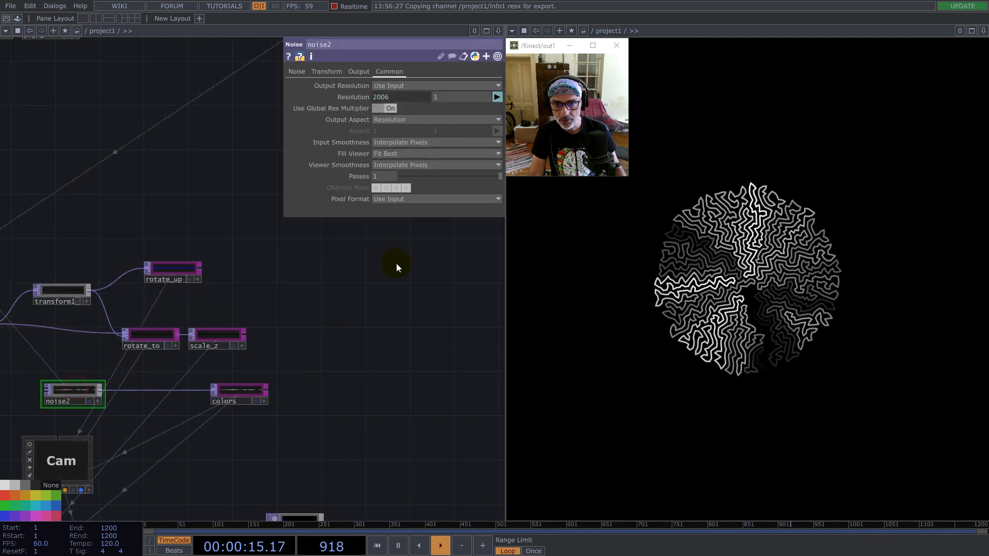
left_click(291, 72)
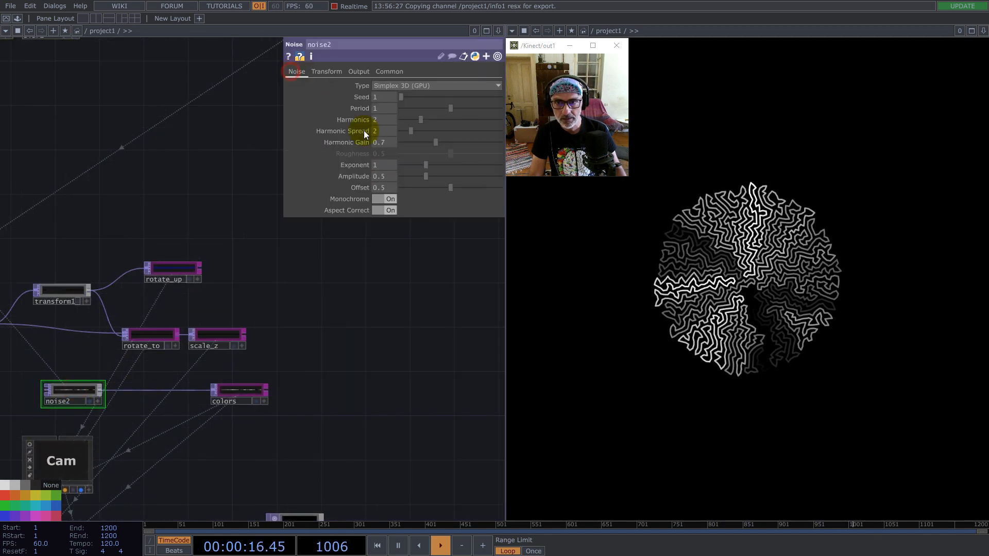
left_click(394, 200)
- Set the pixel format of noise2 to 32-bit float (RGB)
left_click(398, 72)
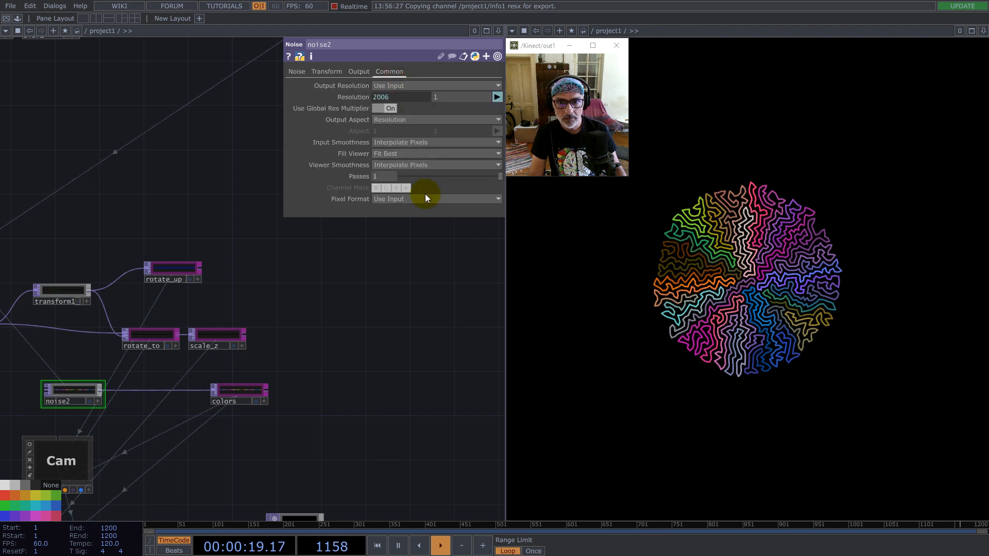
left_click(427, 198)
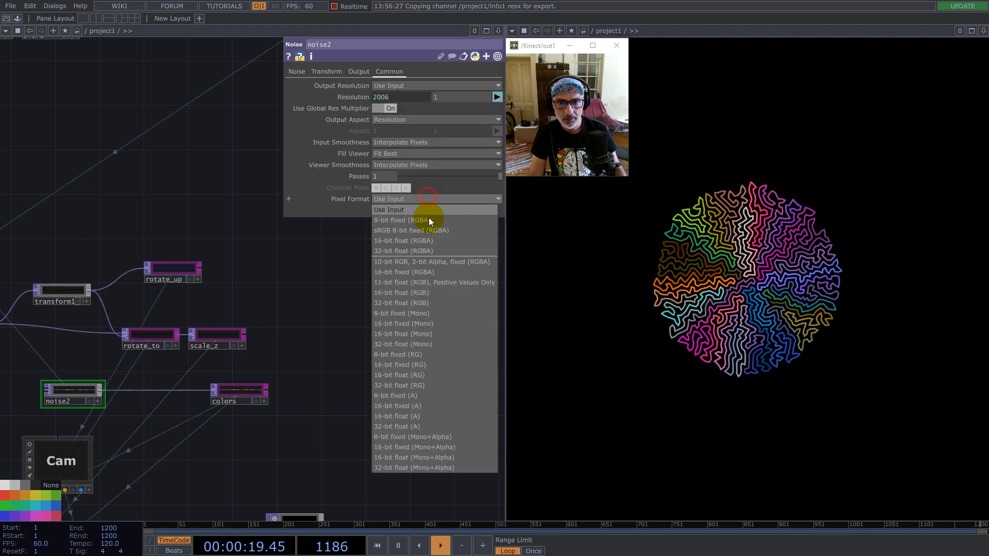
left_click(422, 303)
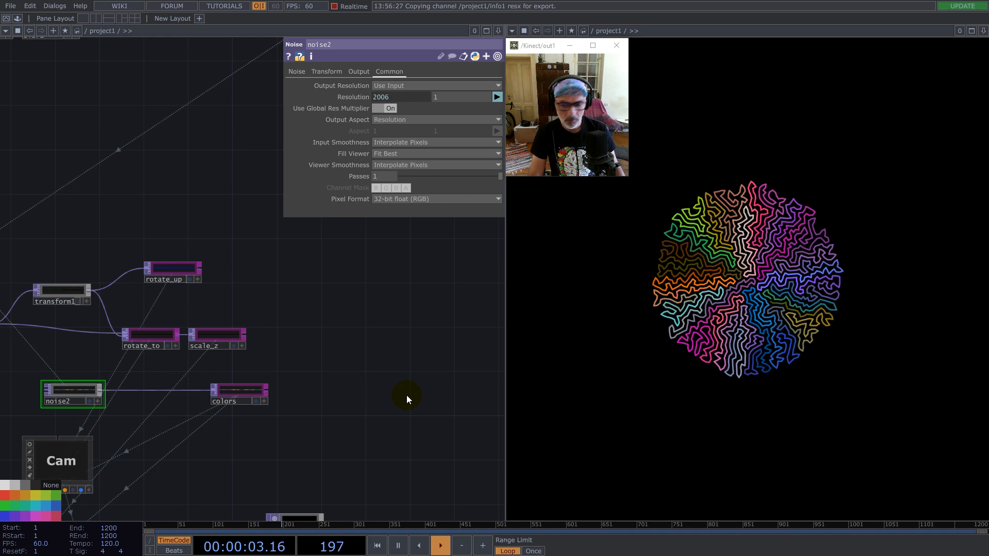
- Try stronger smoothing of the line by raising blur1's Filter Size to 27 and bringing it down to 17
scroll(360, 345, "down", 3)
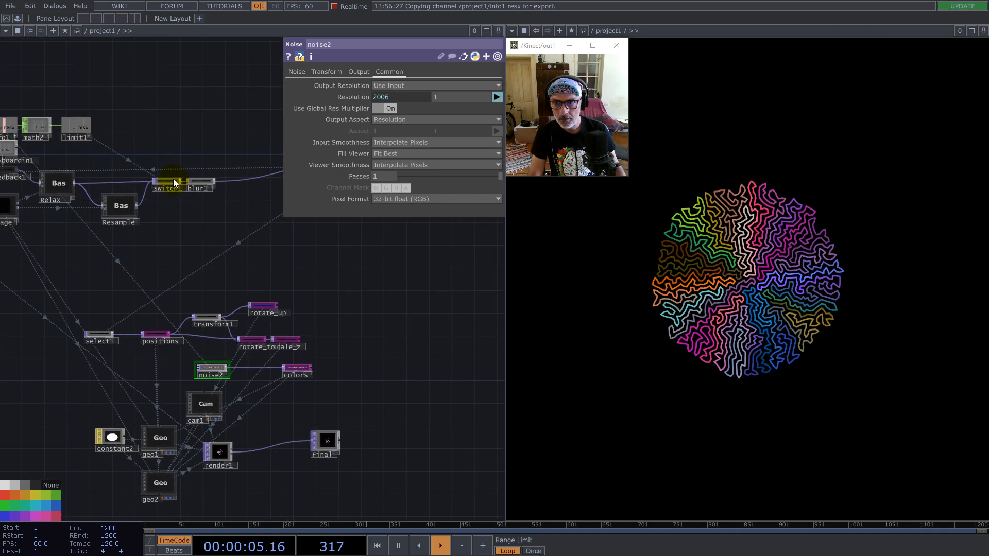
left_click(206, 184)
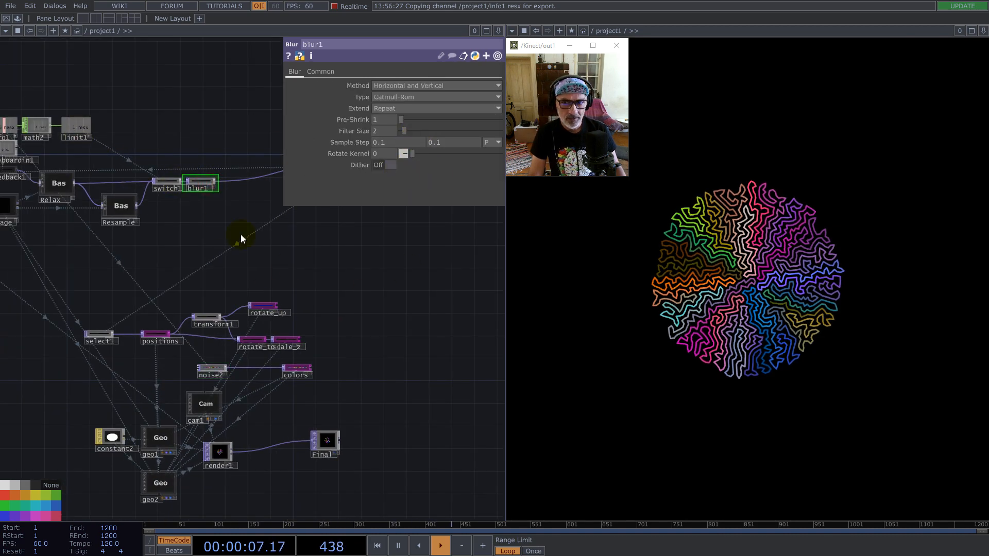
scroll(111, 196, "up", 3)
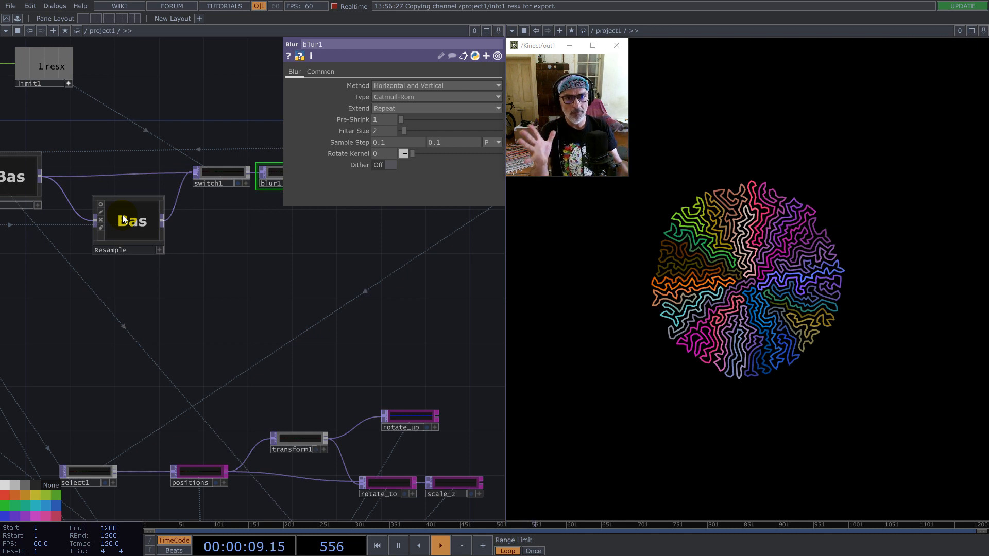
left_click_drag(406, 133, 469, 135)
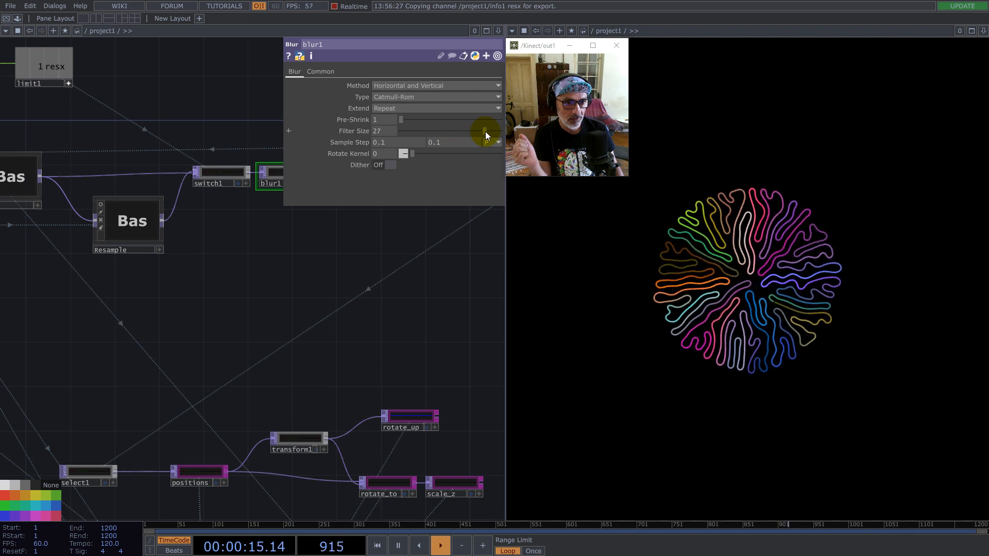
left_click_drag(486, 131, 454, 153)
- Inside the Resample base, enable Maximum Segments on resample1 and set Segments to 1000
left_click_drag(398, 342, 364, 287)
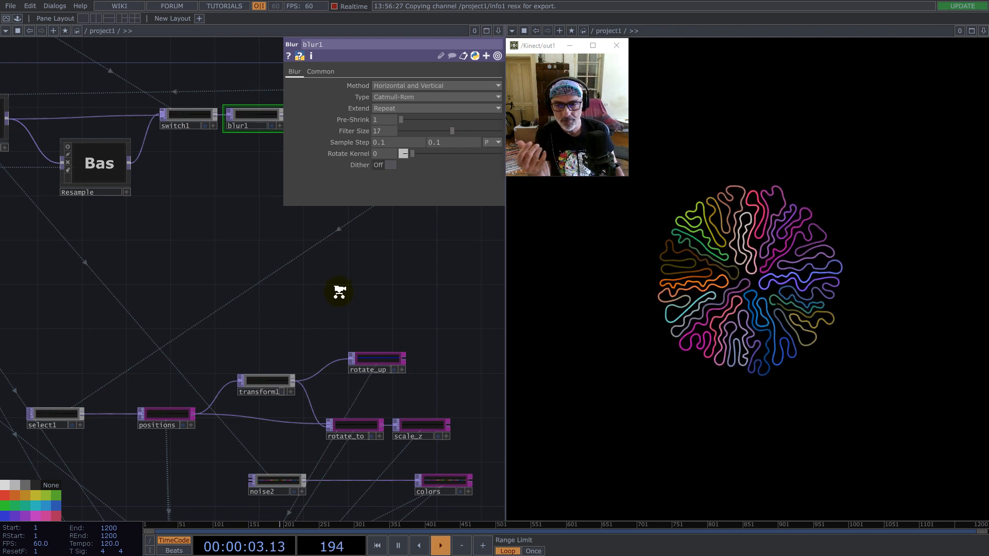
scroll(339, 293, "down", 5)
scroll(232, 246, "up", 8)
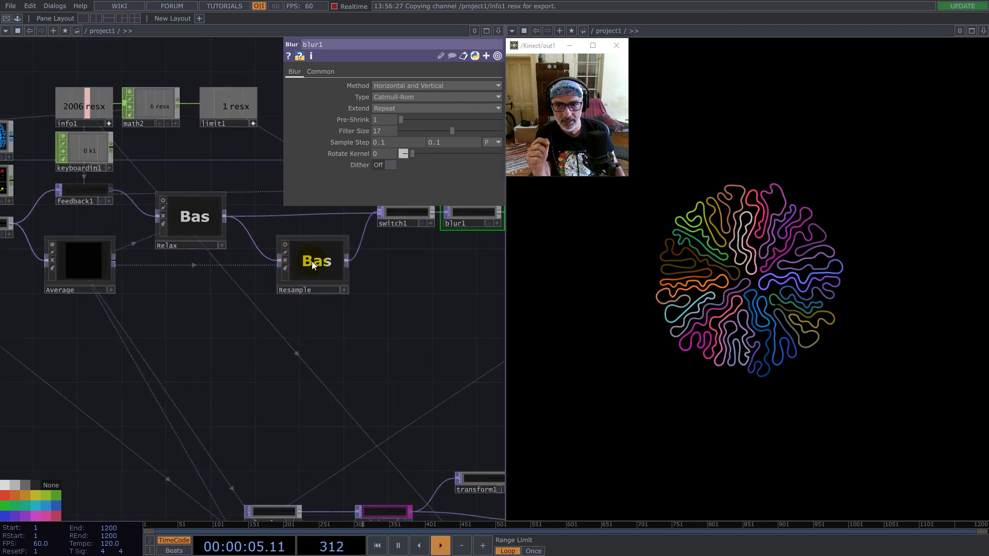
left_click(315, 266)
left_click_drag(307, 347, 201, 413)
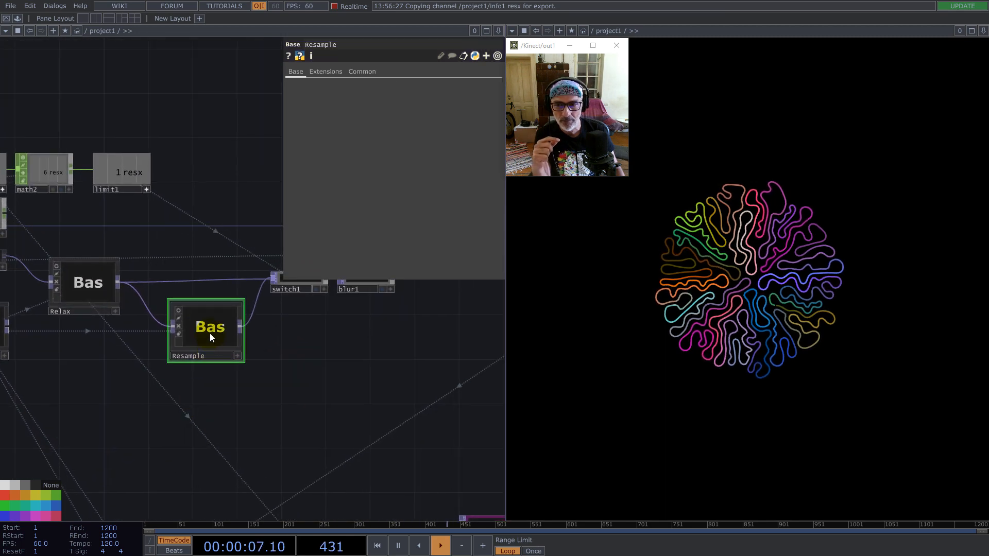
key("i")
left_click(238, 405)
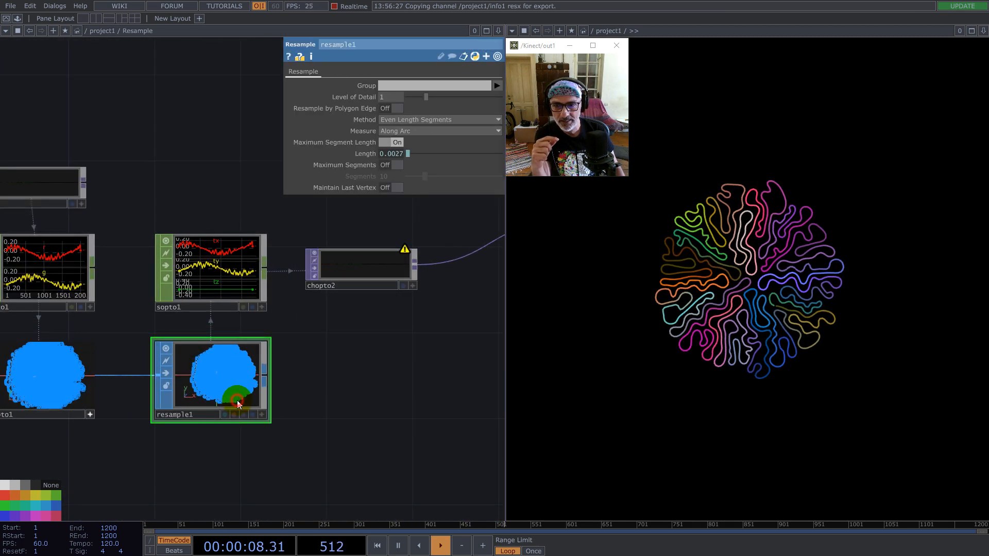
left_click(399, 164)
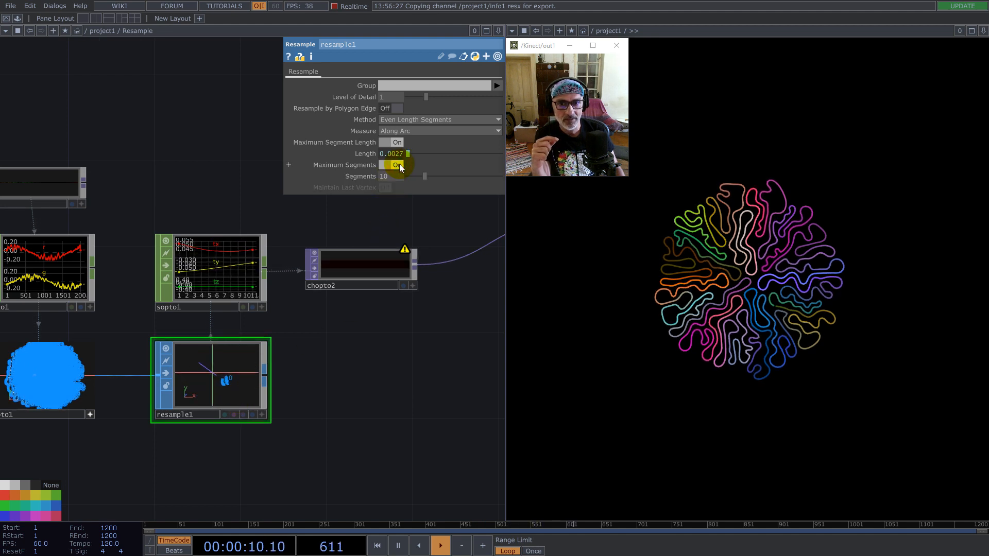
type("00")
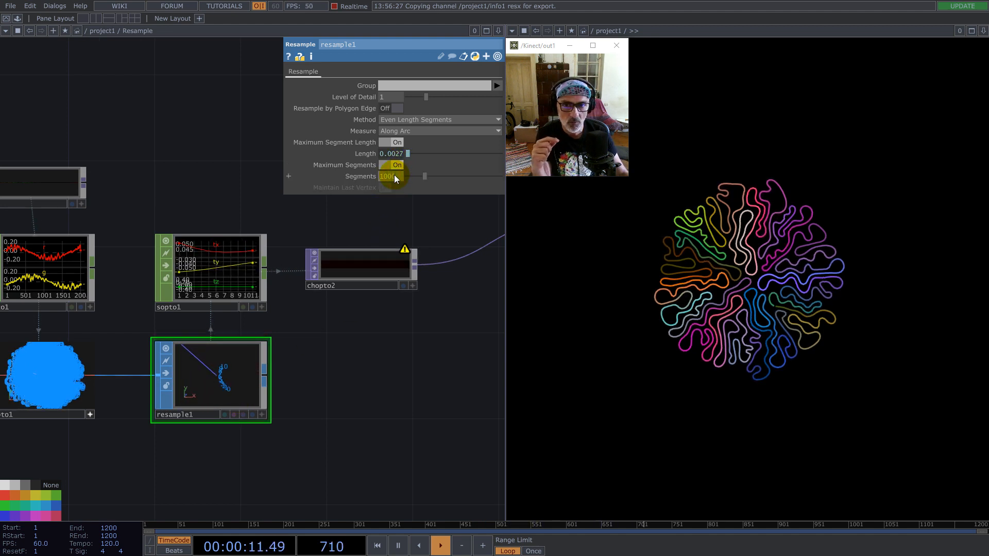
key("Return")
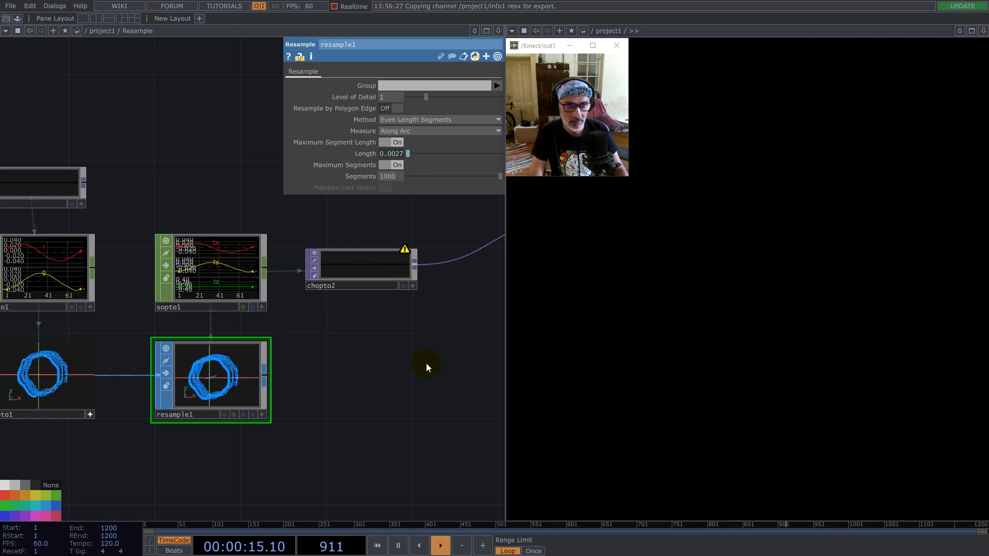
- Return to the main network and set blur1's Filter Size to 2 and both Sample Step values to 0.2
scroll(312, 339, "down", 10)
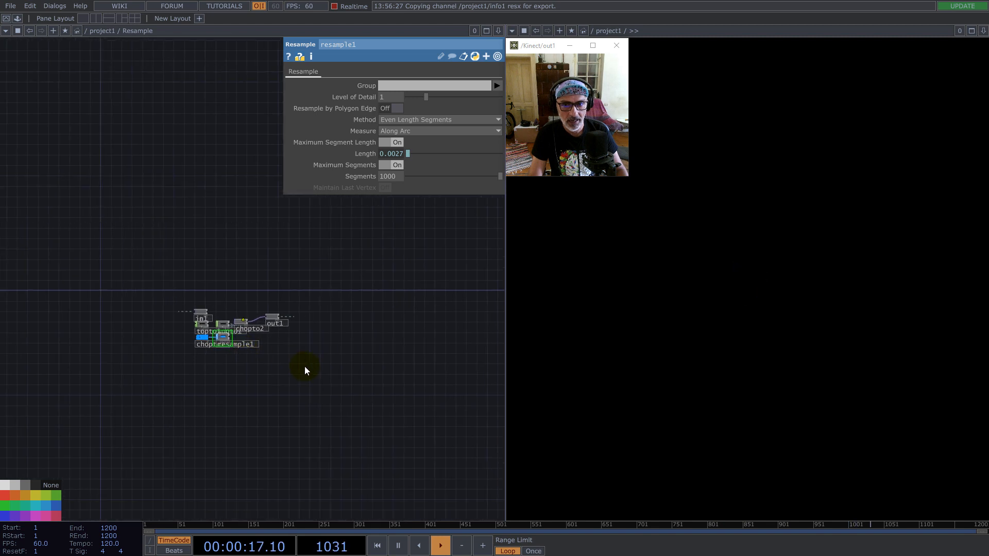
scroll(256, 381, "down", 5)
scroll(311, 368, "up", 5)
left_click(307, 337)
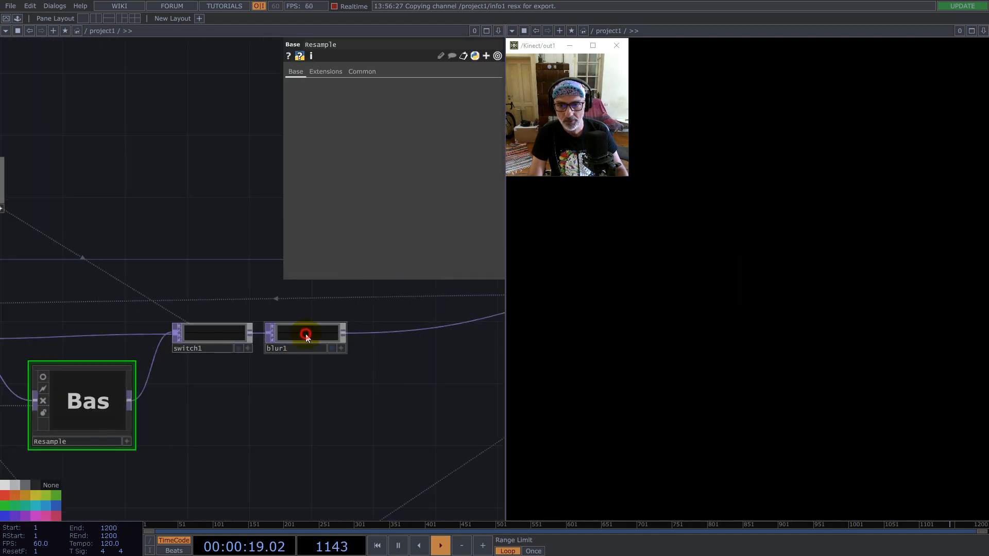
type("2")
key("Return")
left_click(420, 241)
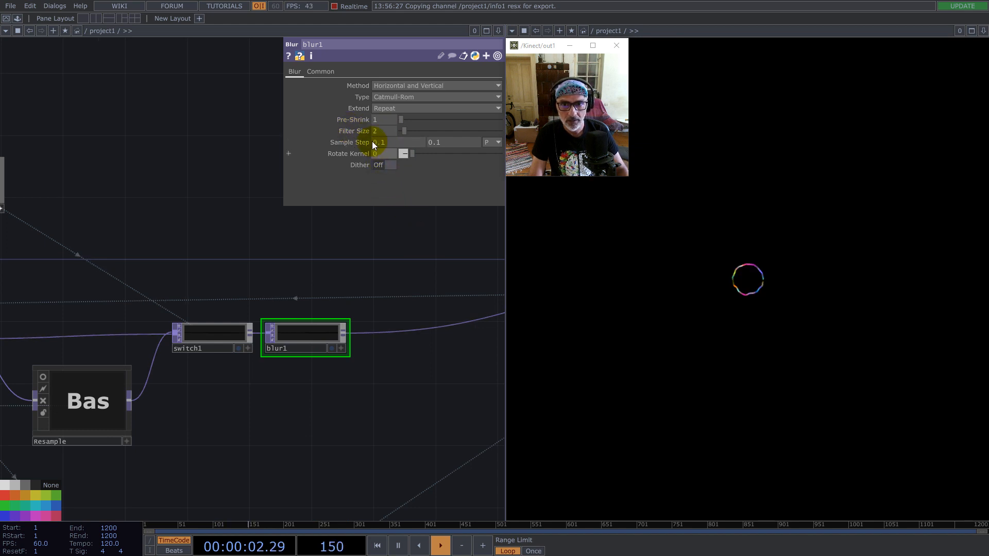
middle_click_drag(360, 145, 392, 144)
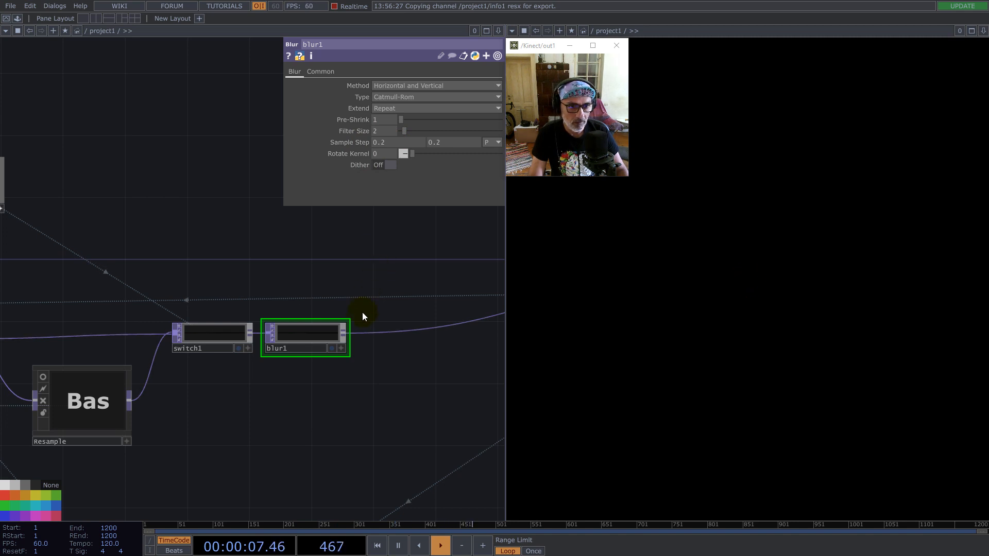
- Reduce the Ortho Width of cam1 to 0.52 to enlarge the rendered line
scroll(304, 369, "down", 5)
scroll(239, 387, "up", 3)
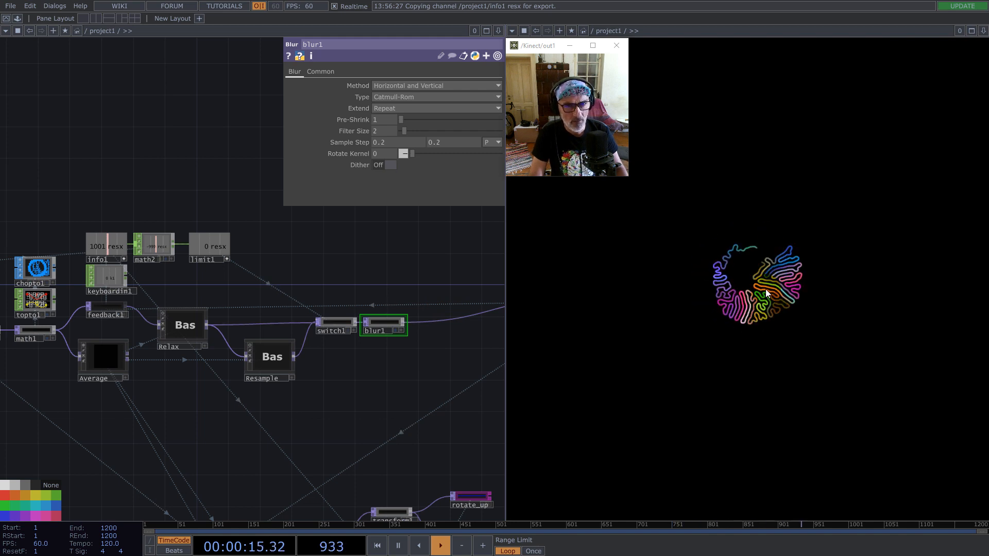
scroll(309, 321, "down", 4)
scroll(361, 443, "up", 5)
left_click(309, 407)
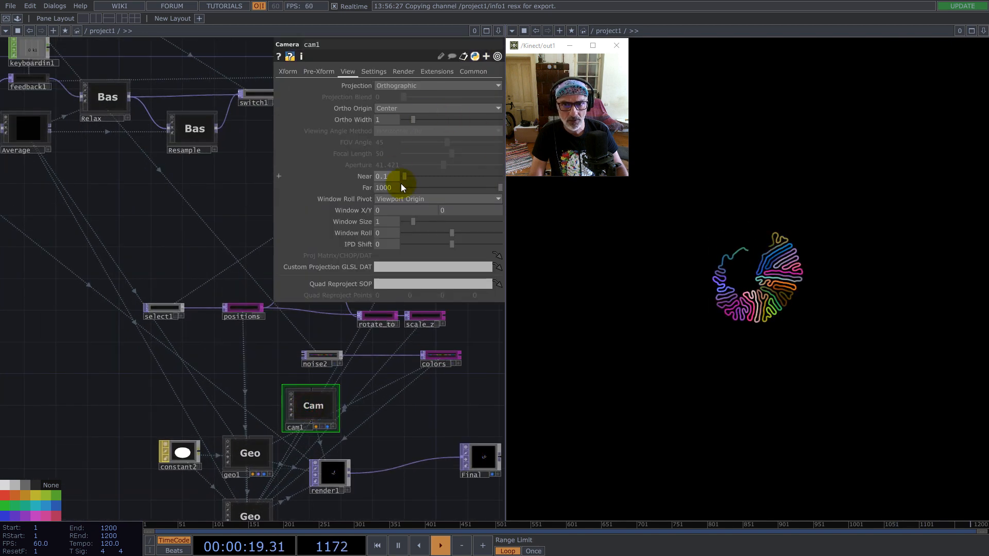
left_click_drag(412, 120, 408, 119)
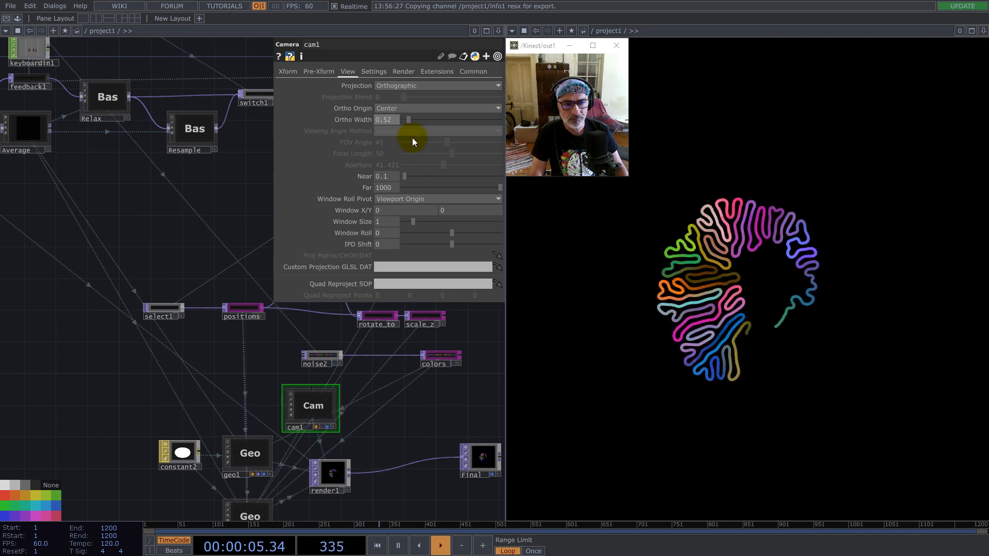
- Branch a Limit TOP off the output of blur1, below the wire to null1
left_click_drag(152, 236, 235, 379)
scroll(255, 400, "down", 4)
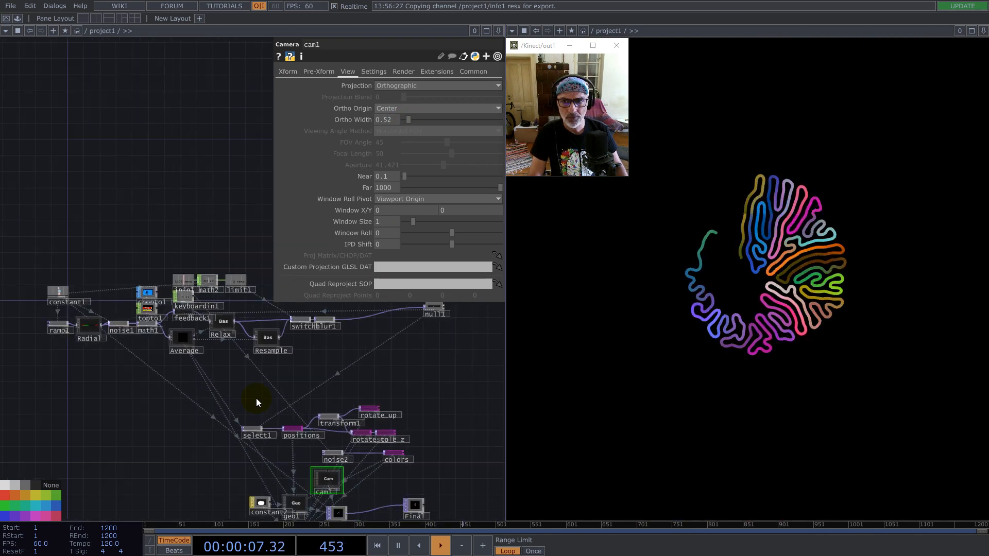
left_click_drag(328, 365, 267, 396)
scroll(280, 358, "up", 4)
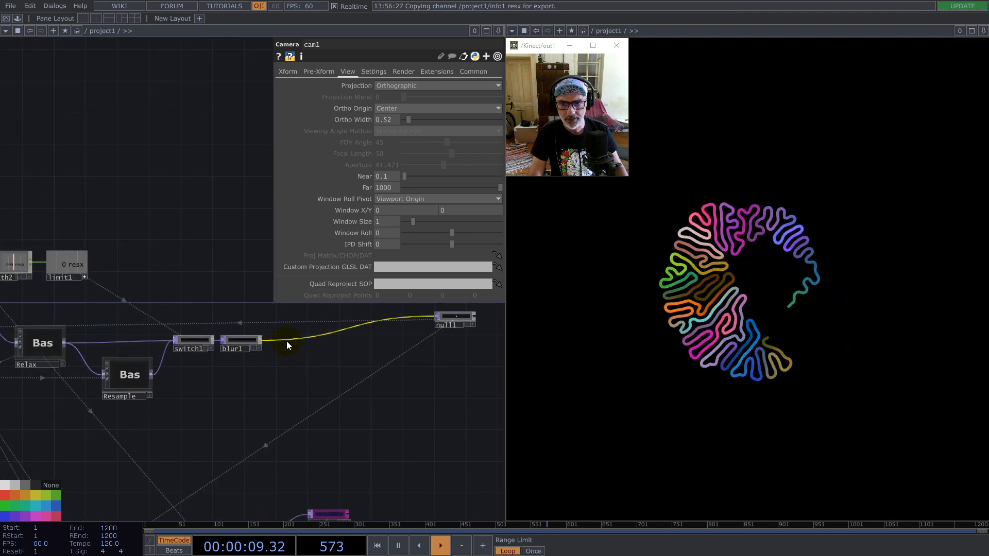
left_click(261, 339)
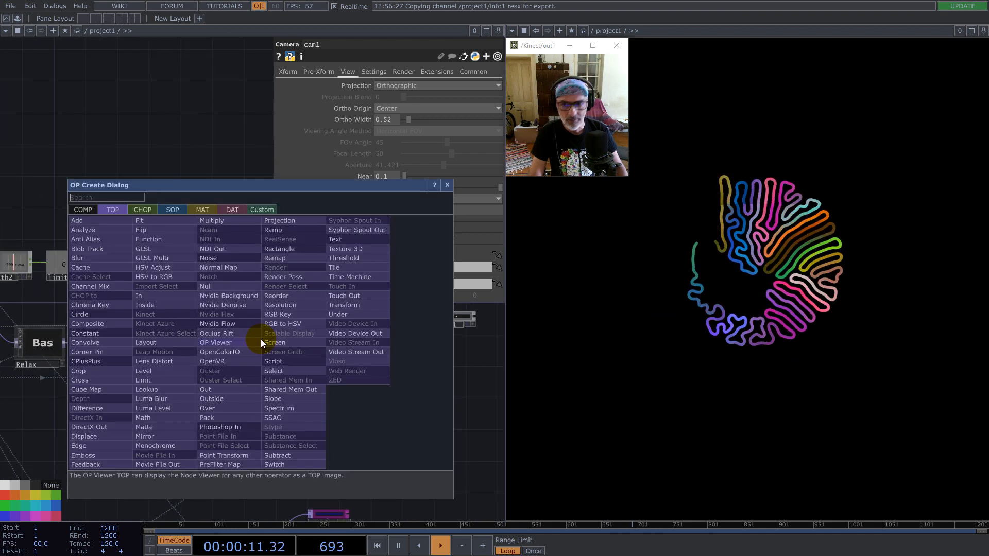
type("li")
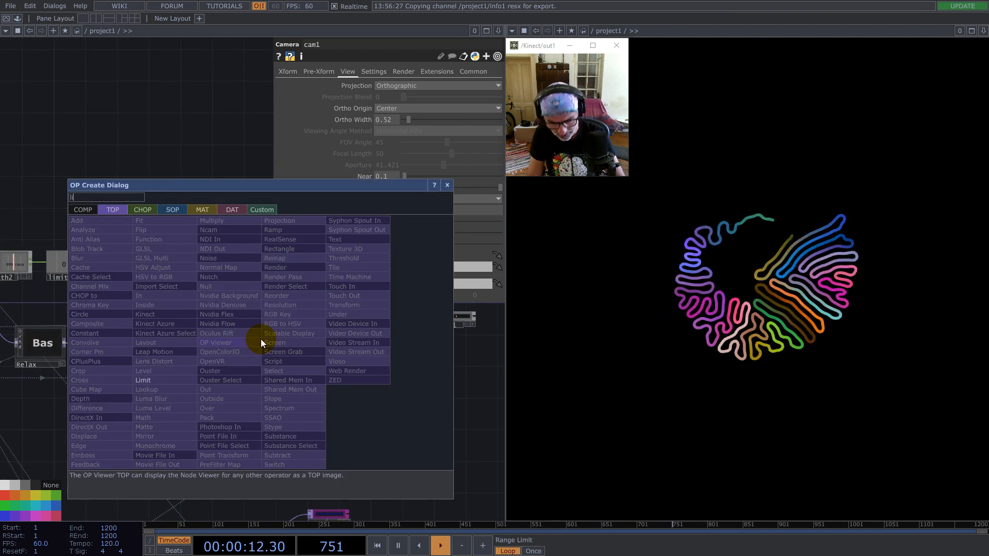
left_click(143, 379)
left_click(356, 398)
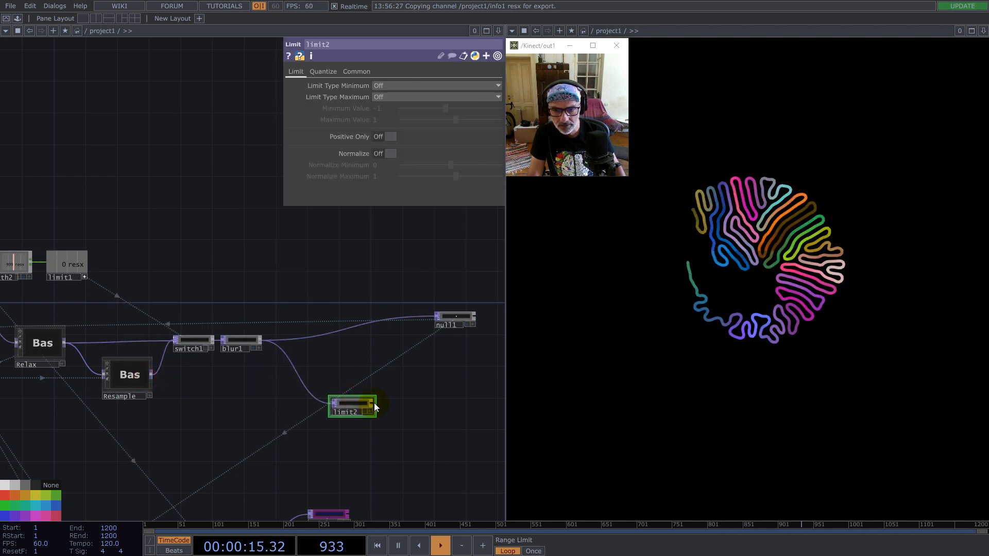
- Add a Null TOP after the limit2 node
right_click(375, 404)
left_click(332, 351)
left_click(449, 401)
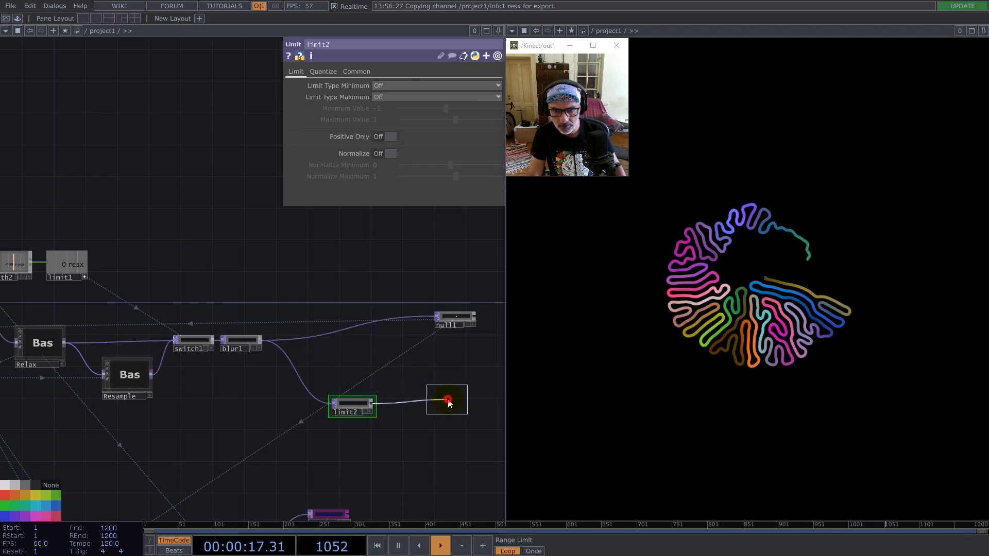
- Collapse limit2 into a Base component and rename that Base as Limit
left_click(340, 403)
right_click(342, 355)
left_click(384, 499)
left_click_drag(348, 391, 303, 392)
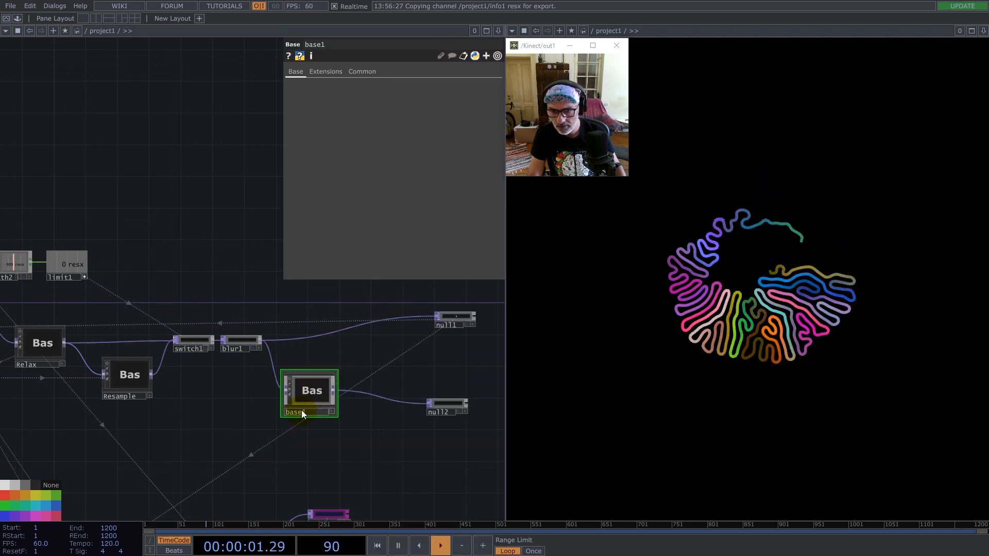
type("i")
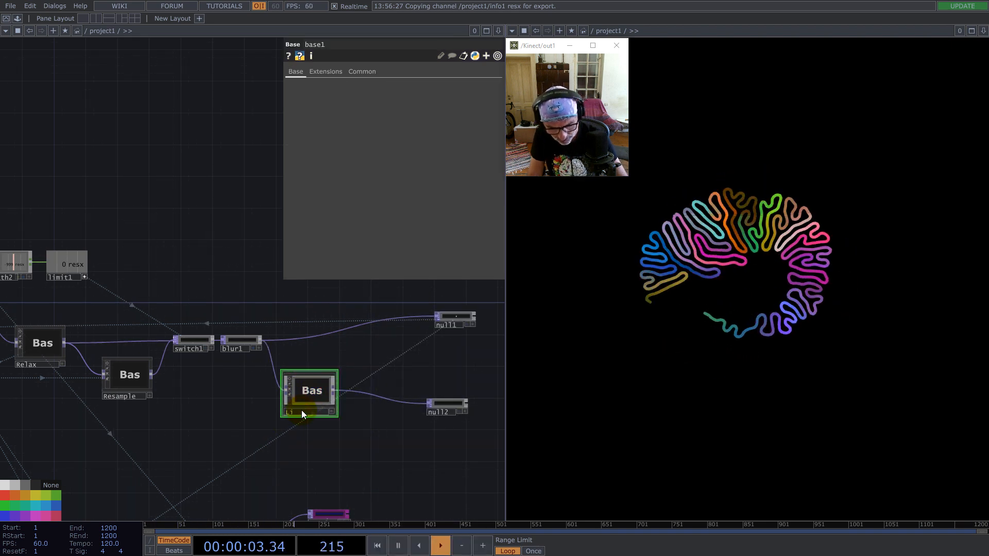
type("mit")
key("Return")
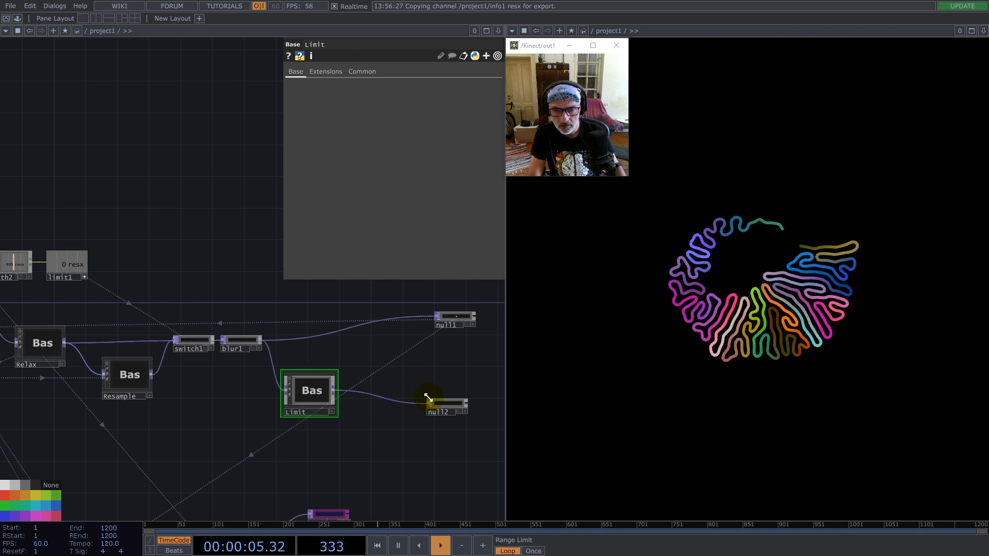
- Move null2 closer to the Limit base and delete the Limit base
left_click_drag(444, 408, 405, 384)
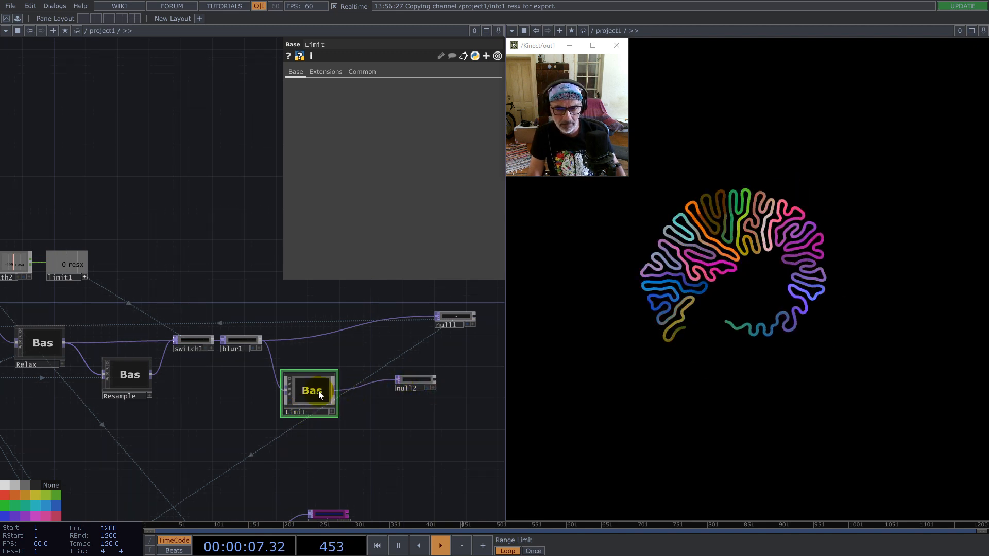
key("Delete")
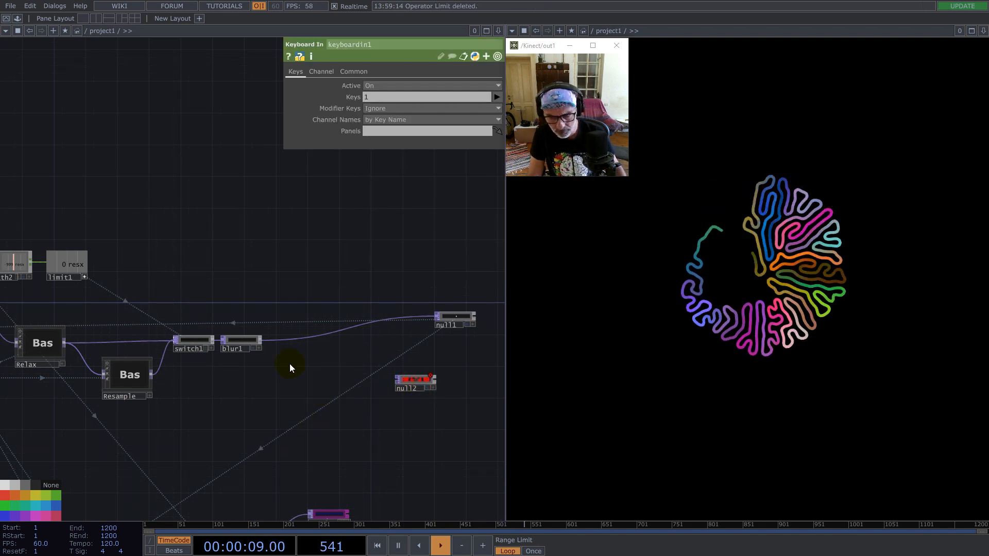
- Branch a Limit TOP off the output of blur1 and place it just before null2
right_click(262, 340)
type("li")
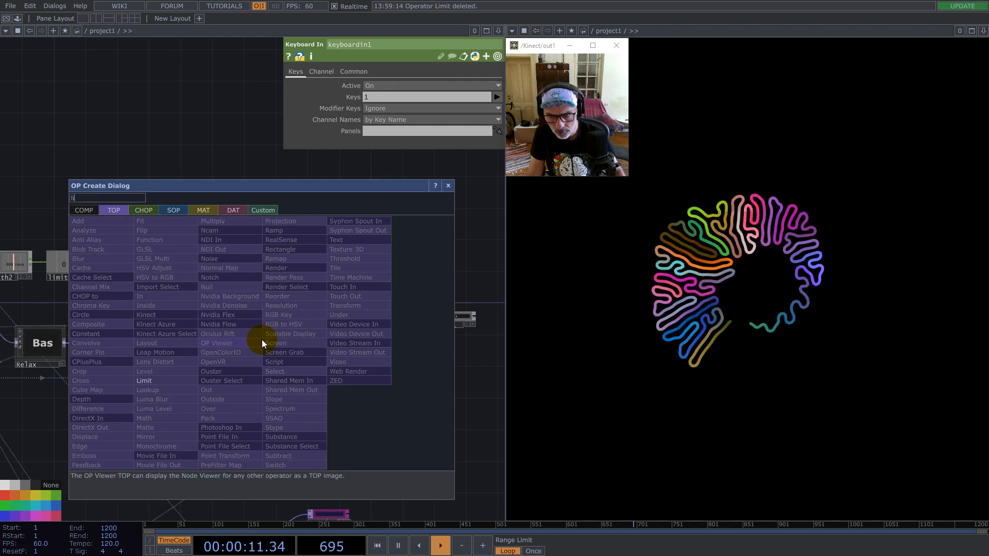
left_click(169, 381)
left_click(340, 382)
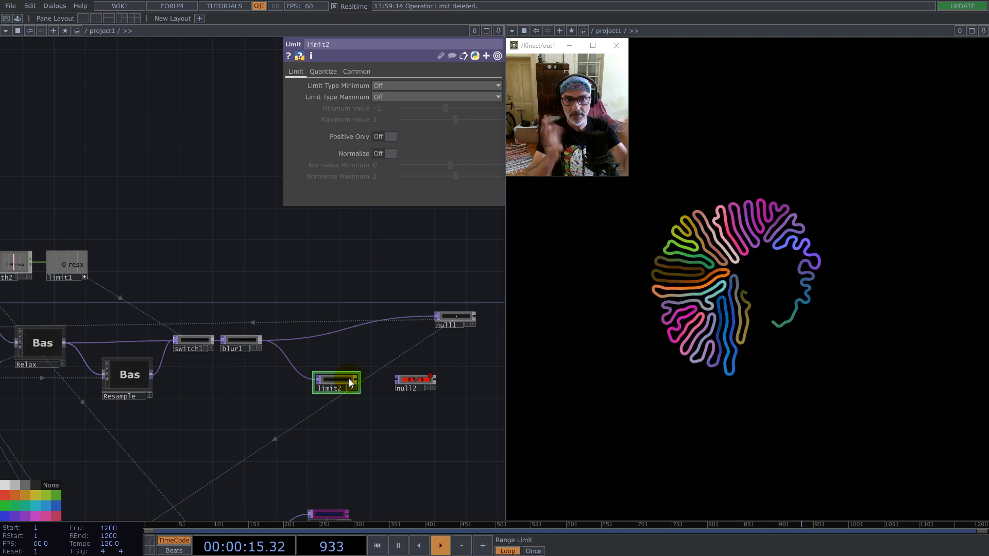
- Set limit2's Limit Type Minimum and Limit Type Maximum to Clamp
scroll(342, 384, "up", 2)
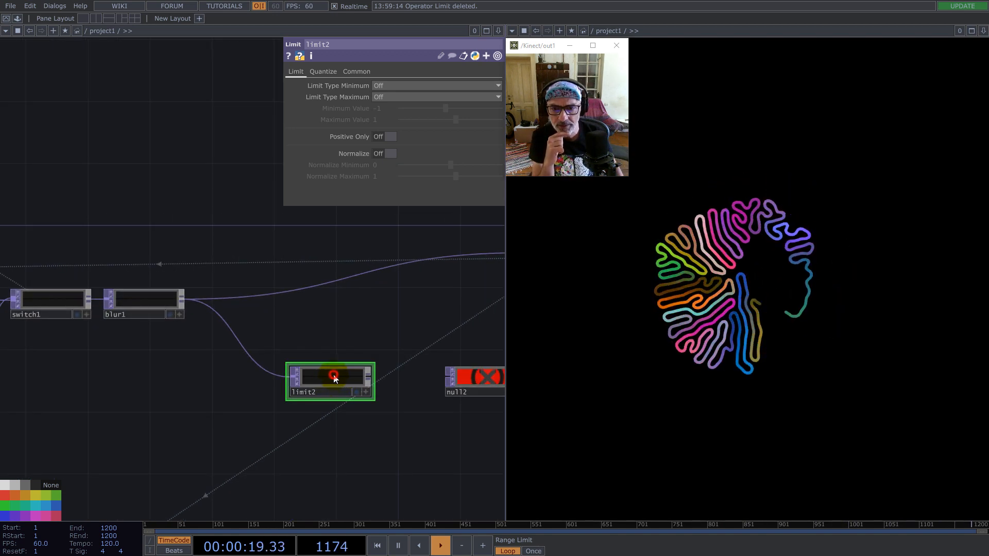
scroll(339, 358, "down", 3)
left_click(396, 86)
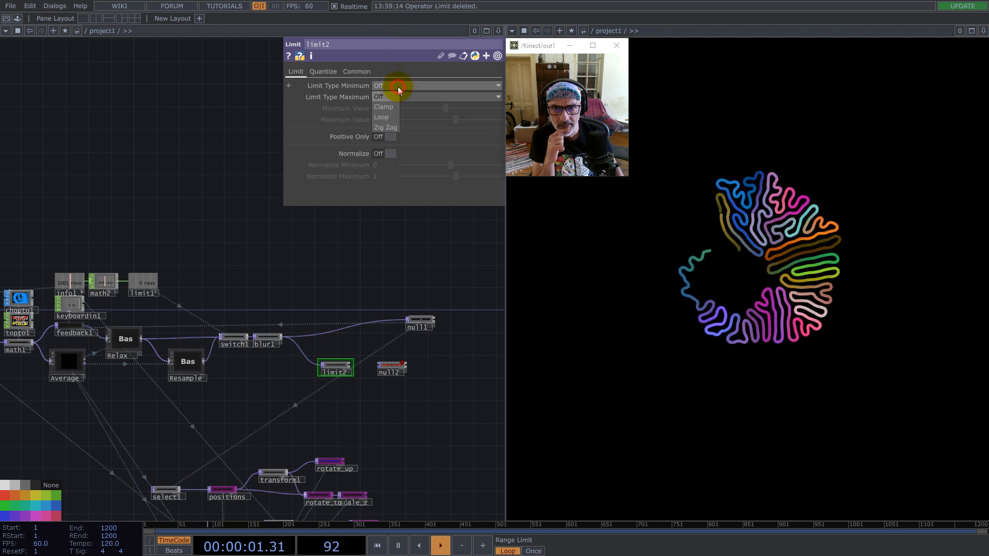
left_click(387, 104)
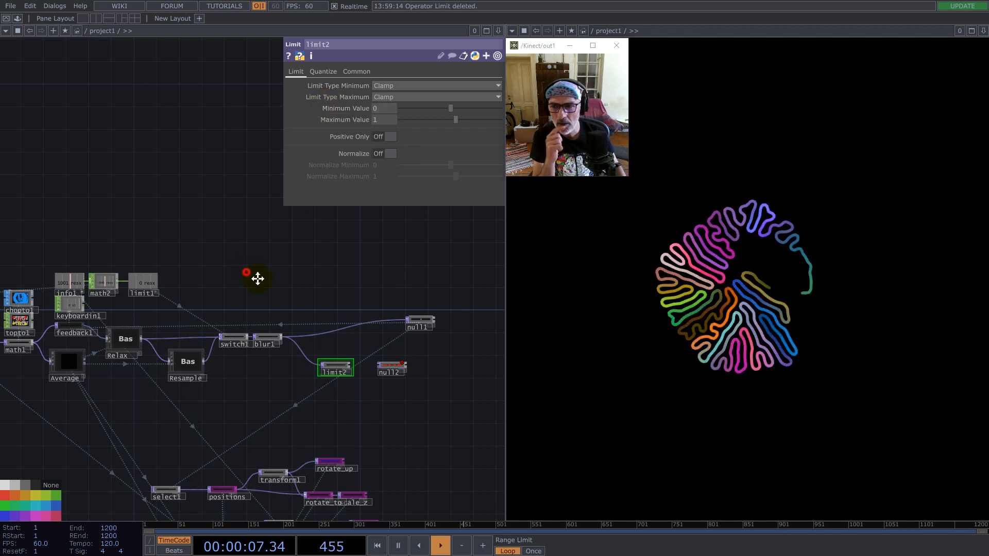
- Reference constant1's square channel in limit2's Minimum Value and halve it, giving op('constant1')['square']/2
left_click_drag(247, 274, 420, 293)
scroll(90, 343, "up", 2)
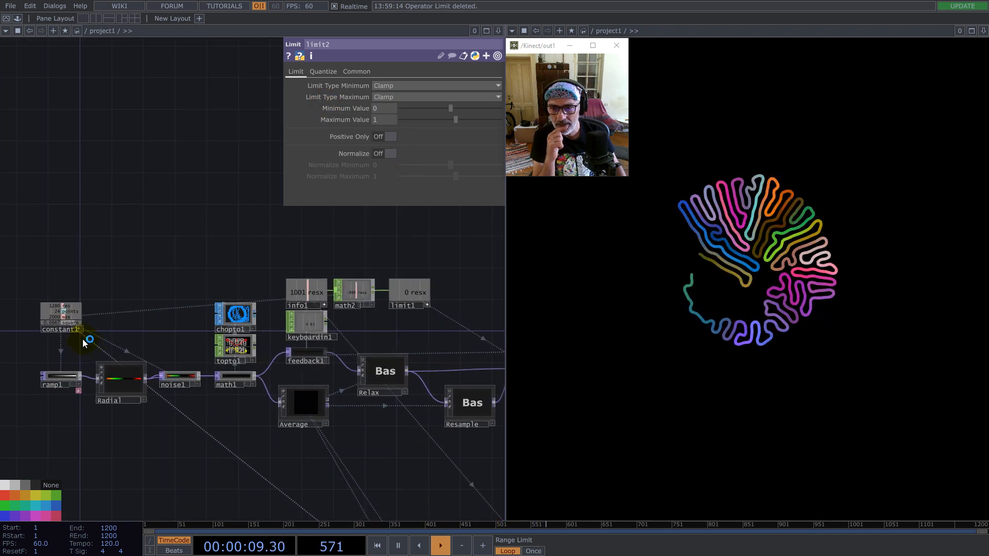
left_click_drag(73, 327, 376, 108)
left_click(392, 111)
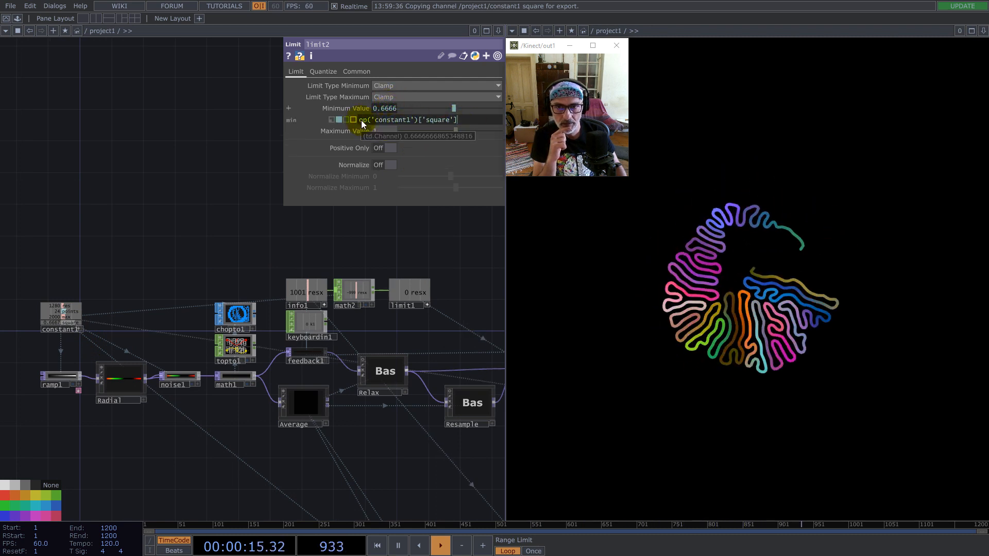
type("/")
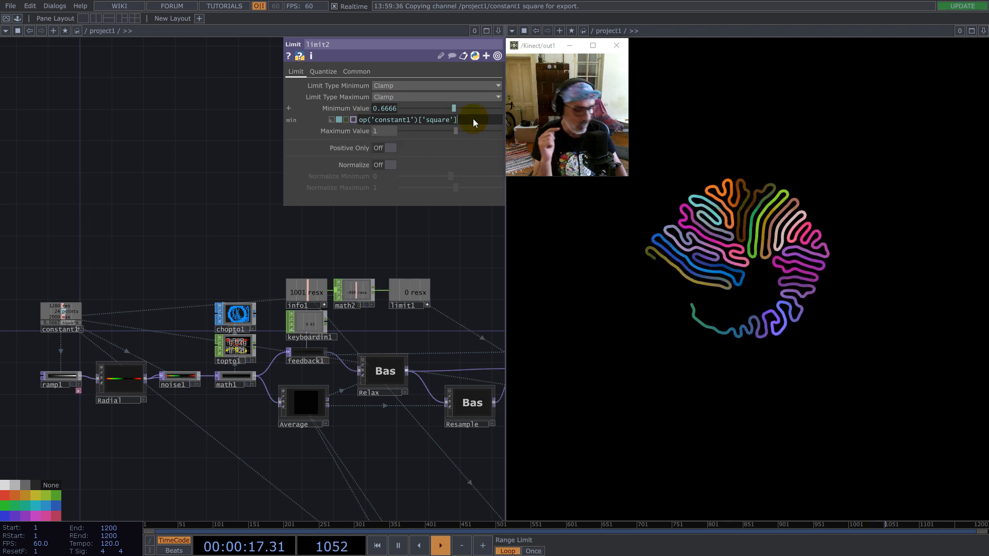
type("2")
key("Return")
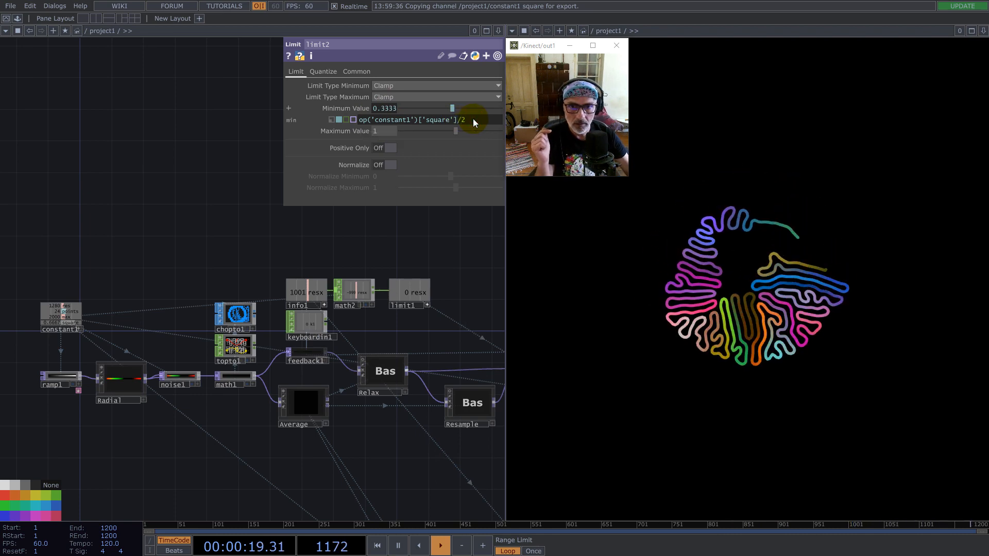
- Open a floating viewer of topto1 from inside the Average base, place it over the output display, and return to project1
scroll(266, 246, "down", 4)
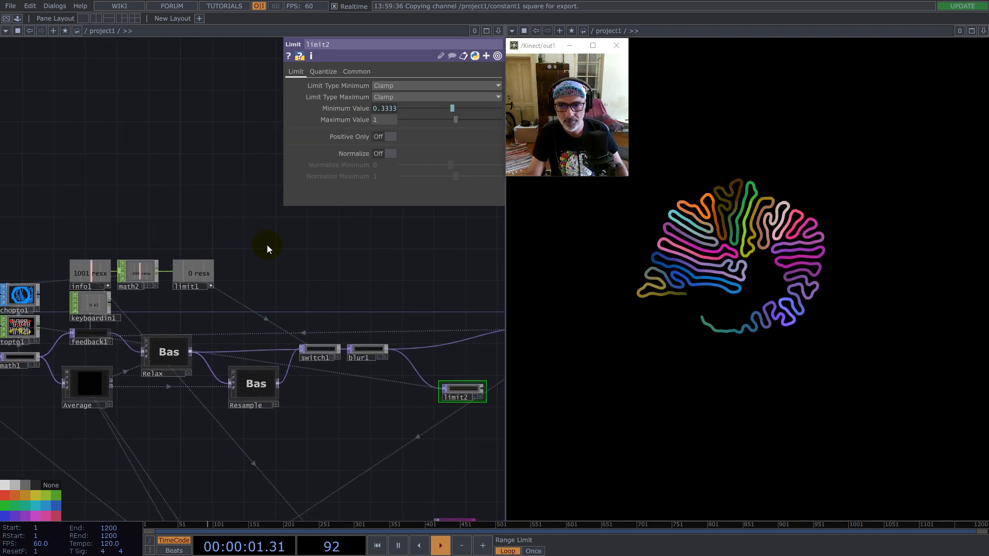
double_click(193, 316)
left_click(202, 292)
scroll(208, 295, "up", 4)
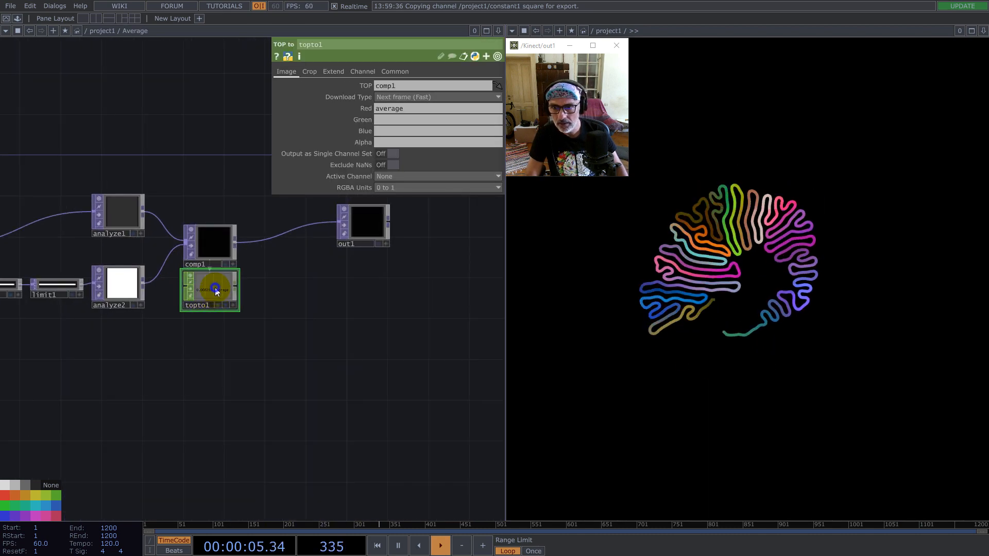
right_click(215, 288)
left_click(245, 284)
left_click_drag(220, 205, 665, 310)
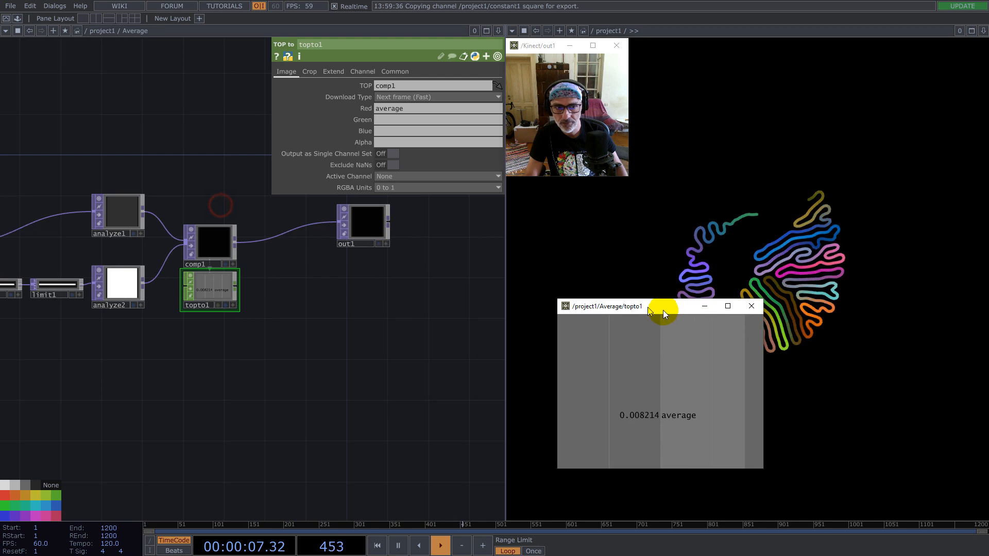
left_click_drag(326, 247, 210, 332)
scroll(217, 337, "down", 5)
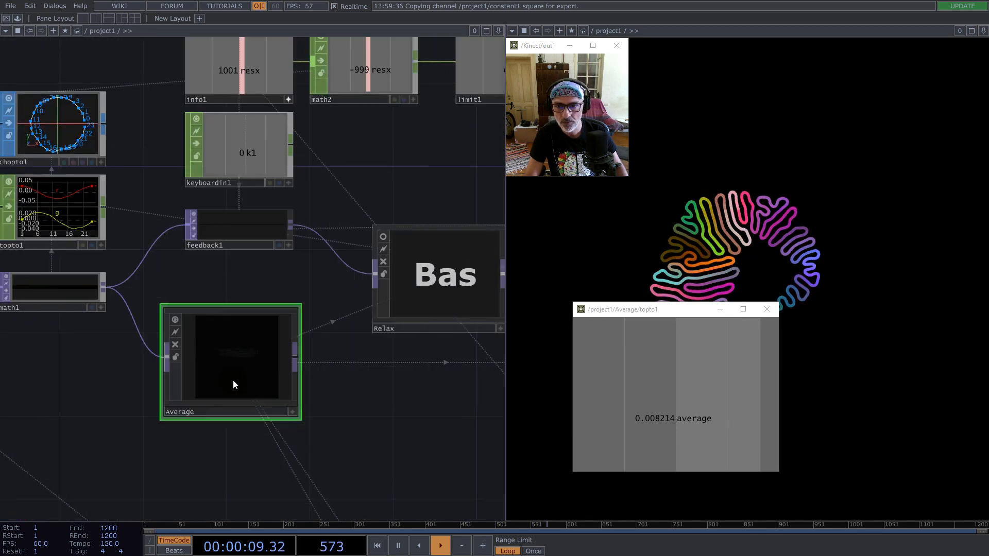
- Reference the average channel from the topto1 viewer in limit2's Maximum Value
left_click_drag(410, 309, 446, 344)
left_click_drag(150, 326, 97, 330)
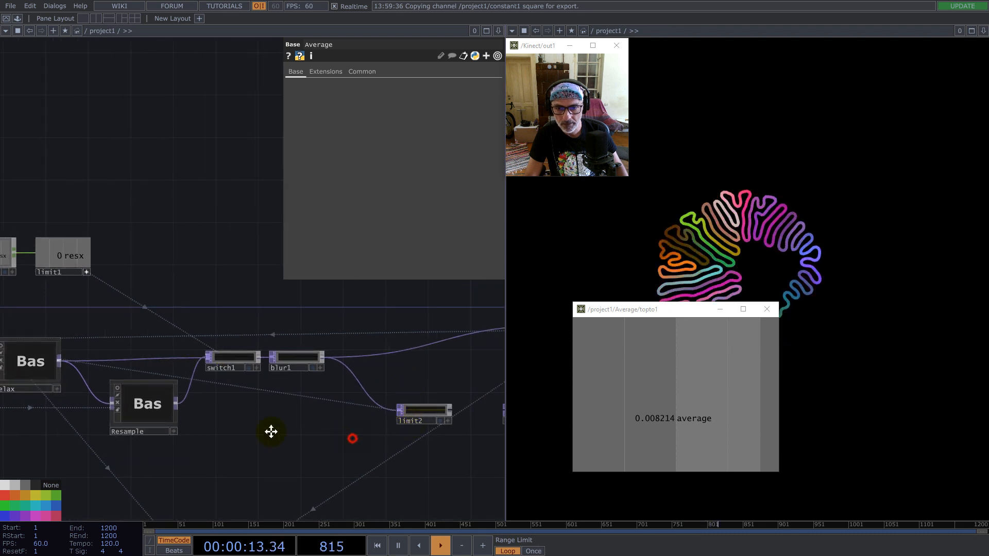
left_click_drag(304, 437, 153, 417)
scroll(279, 395, "up", 5)
left_click(280, 392)
left_click_drag(625, 373, 392, 120)
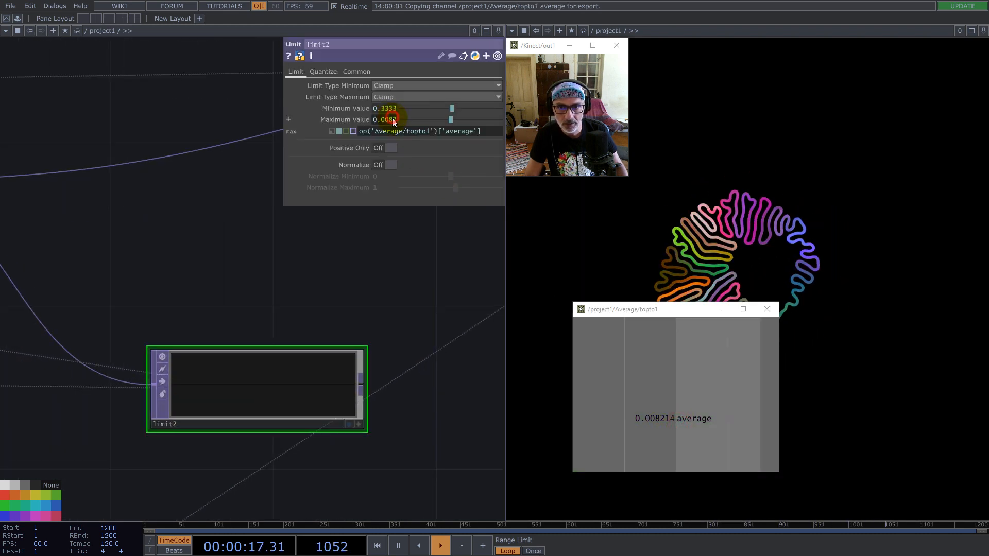
- Cut the average reference out of Maximum Value and extend limit2's Minimum Value to op('constant1')['square']/2+op('Average/topto1')['average']/2
left_click(487, 131)
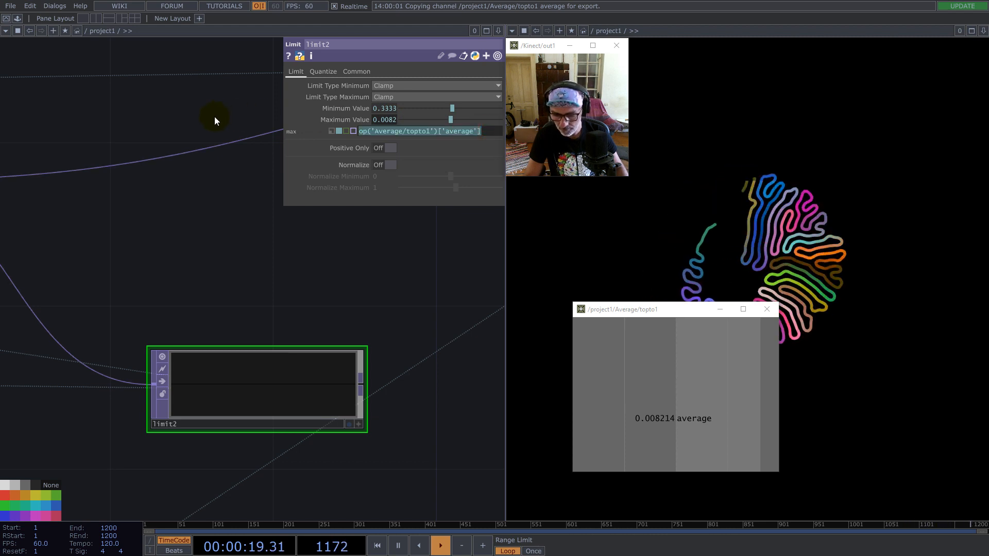
key("ctrl+x")
left_click(381, 108)
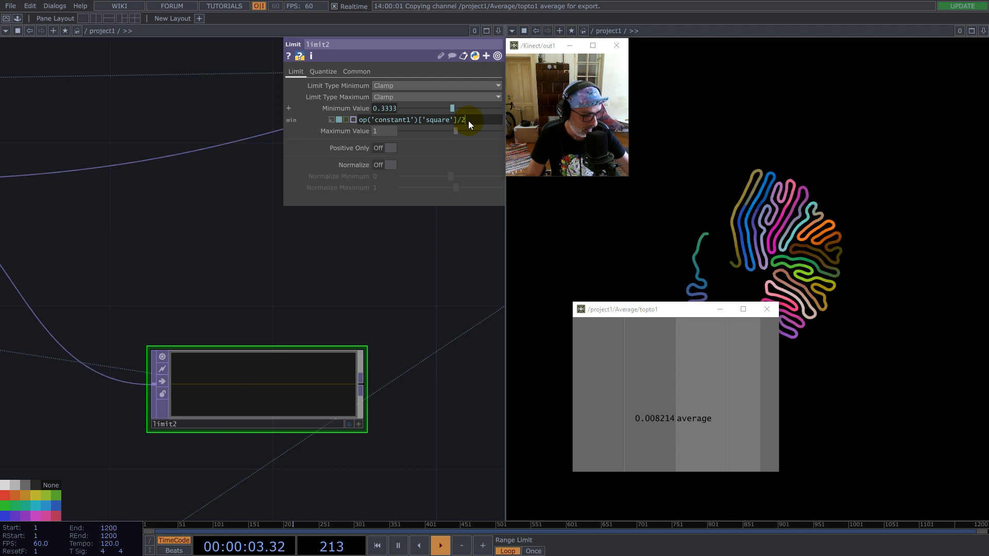
type("-")
key("ctrl+v")
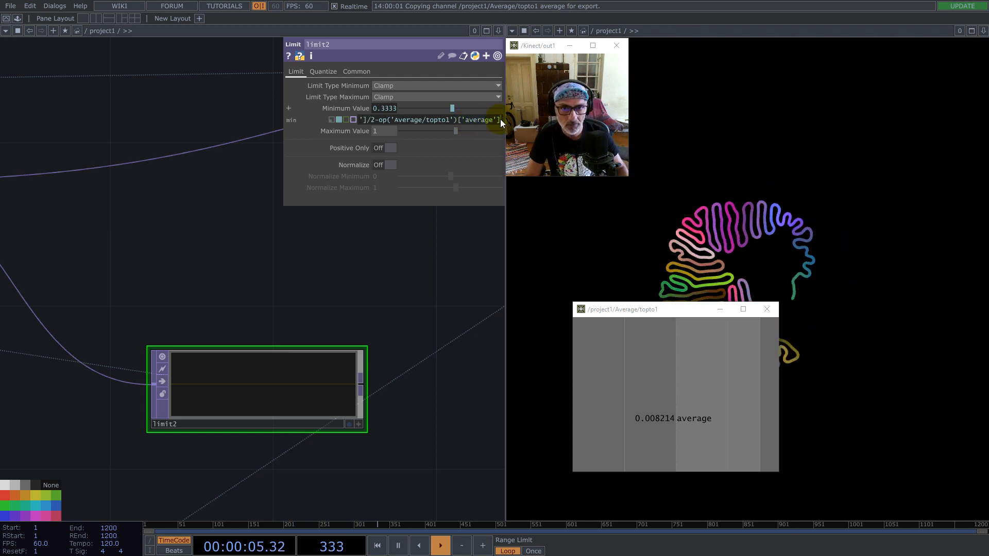
type("/2")
key("Return")
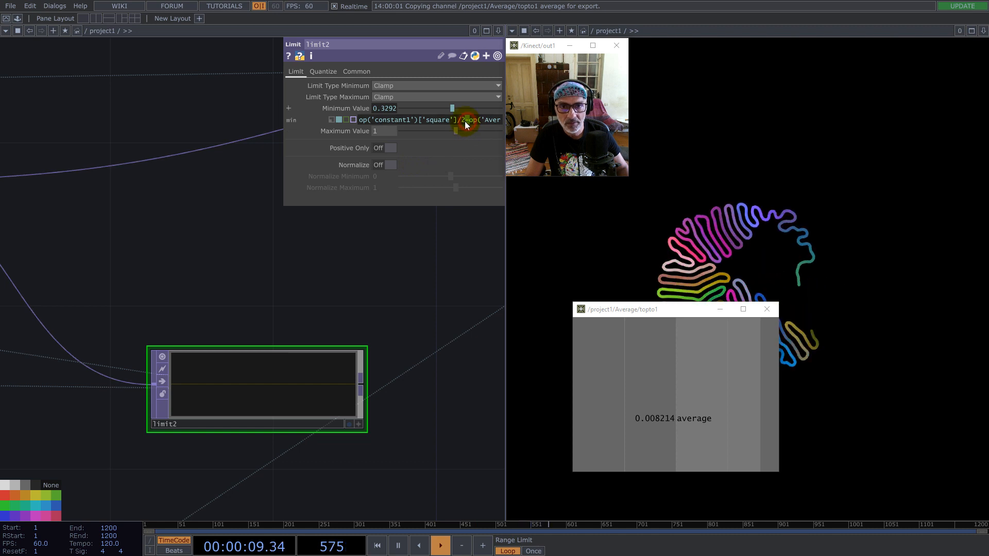
type("+")
key("Return")
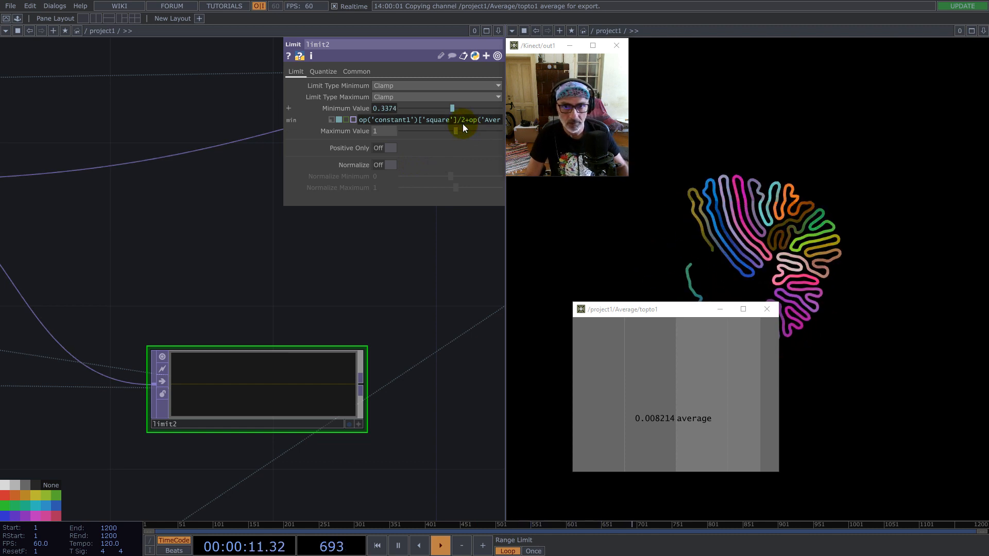
- Turn on Positive Only and set limit2's Maximum Value to op('constant1')['square']/2-op('Average/topto1')['average']/2, reusing the minimum expression
left_click(378, 120)
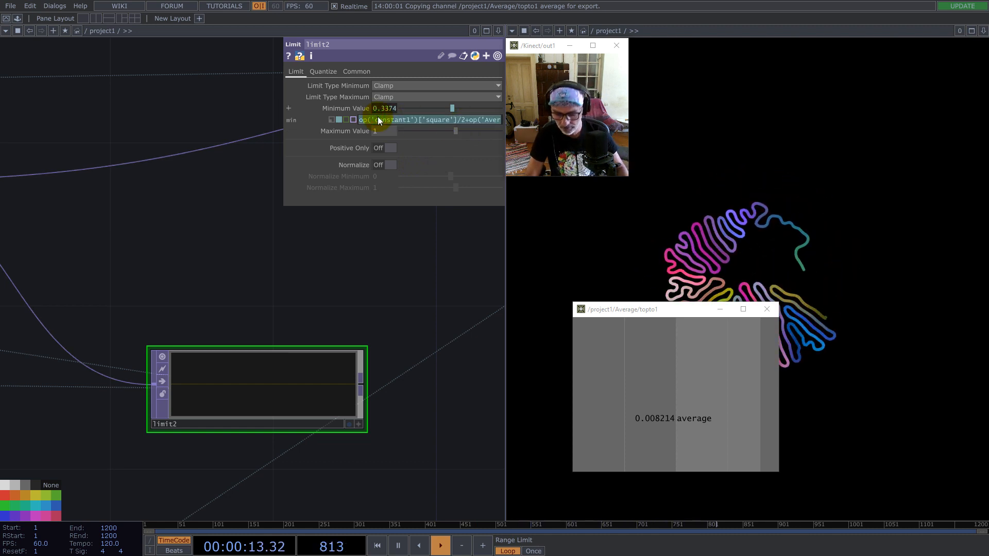
left_click(378, 134)
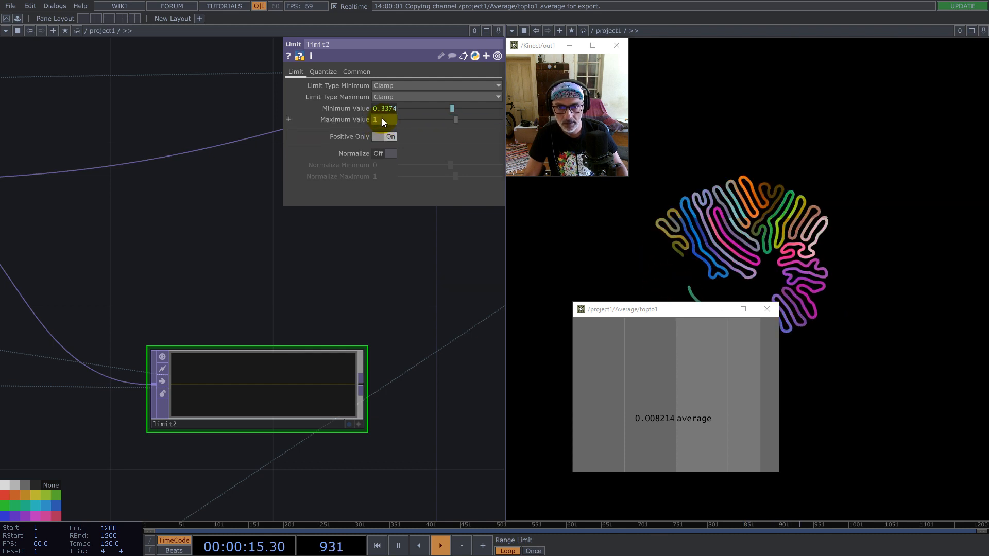
left_click(382, 120)
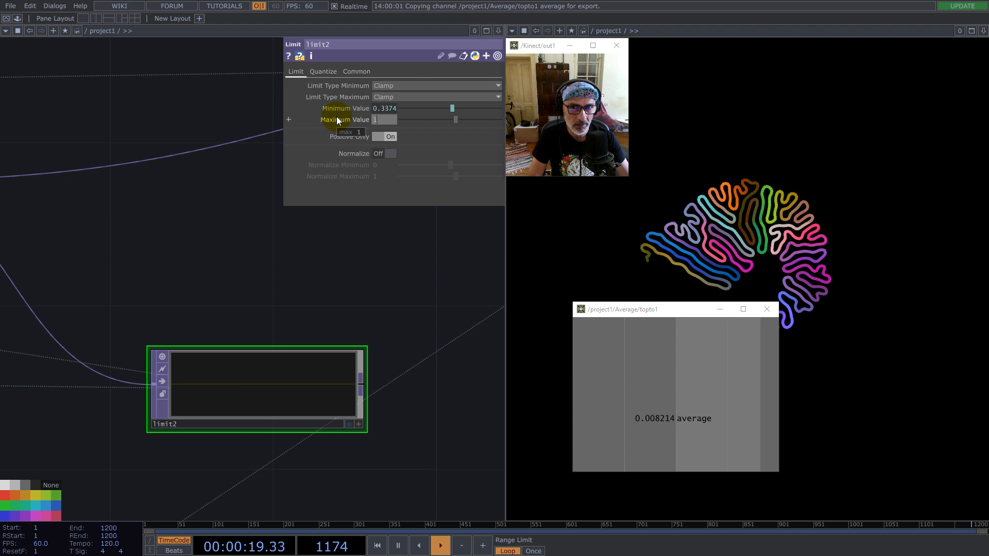
key("ctrl+v")
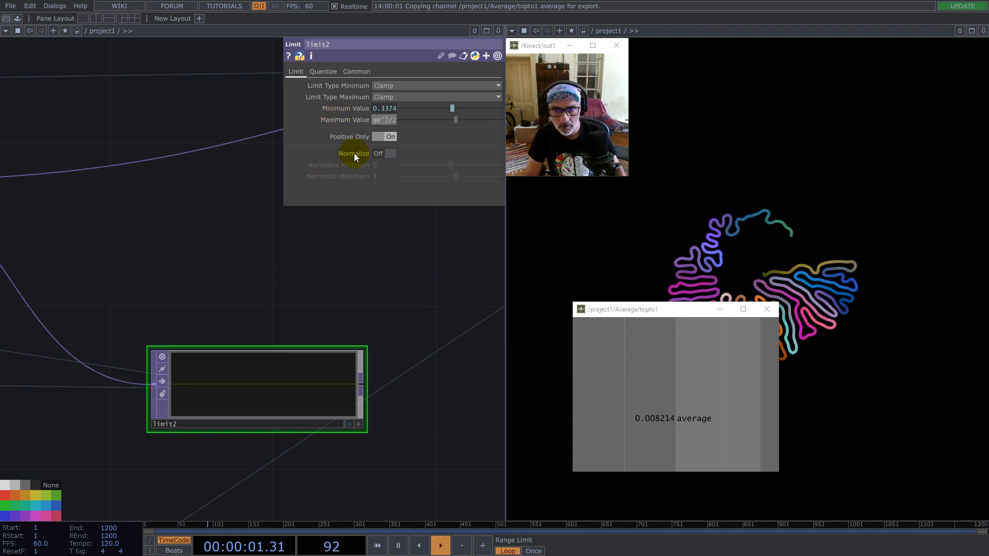
left_click(357, 120)
left_click_drag(370, 129, 410, 132)
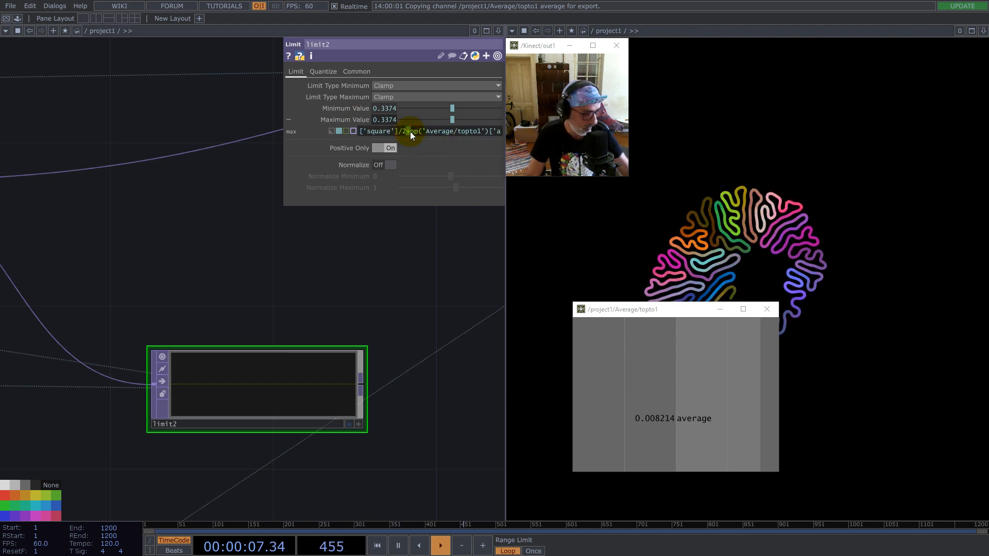
type("-")
key("Return")
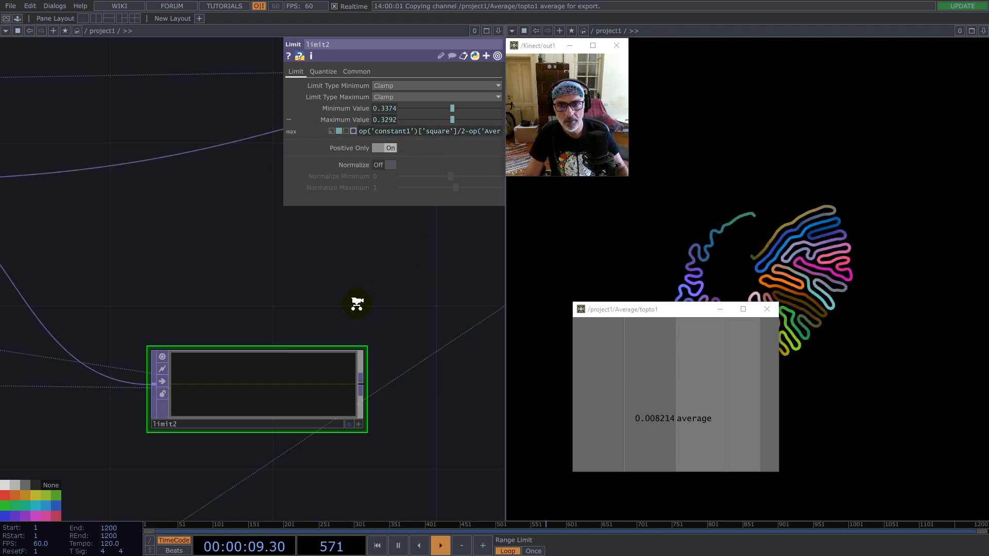
- Insert limit2 into the wire between blur1 and null1, and delete null2
scroll(356, 303, "down", 5)
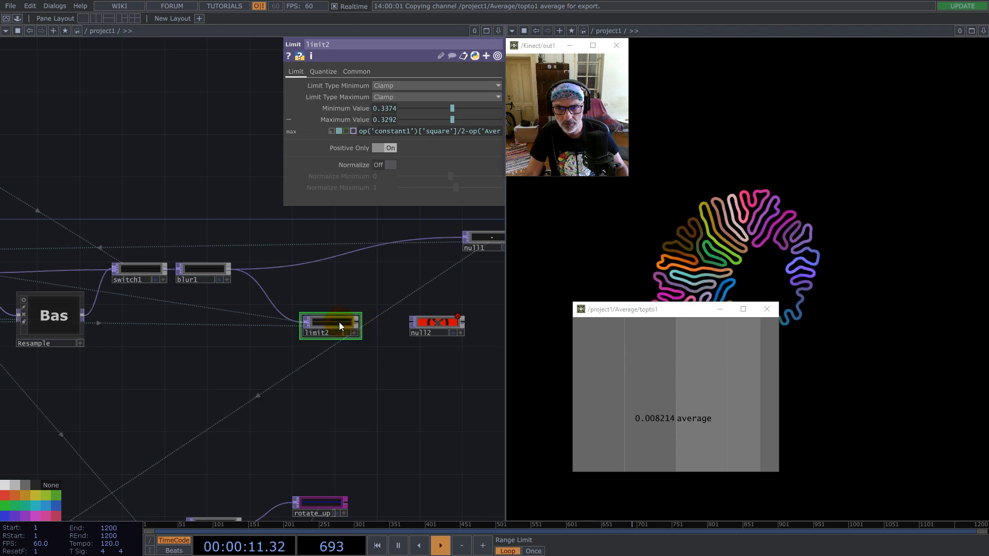
left_click_drag(360, 320, 320, 281)
left_click_drag(437, 321, 367, 347)
key("Delete")
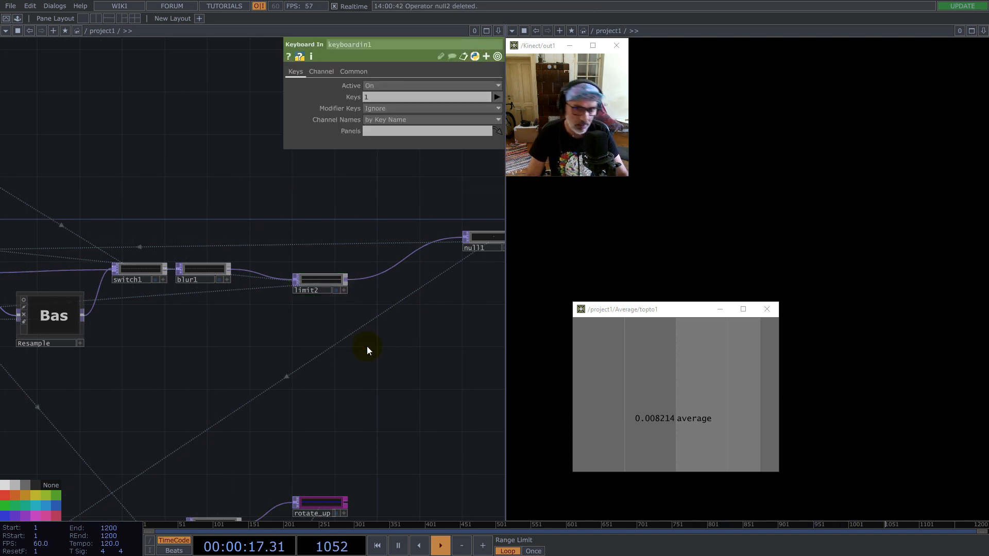
- Move the floating topto1 viewer off the output display to below limit2, and select limit2
left_click_drag(693, 309, 219, 400)
left_click(391, 405)
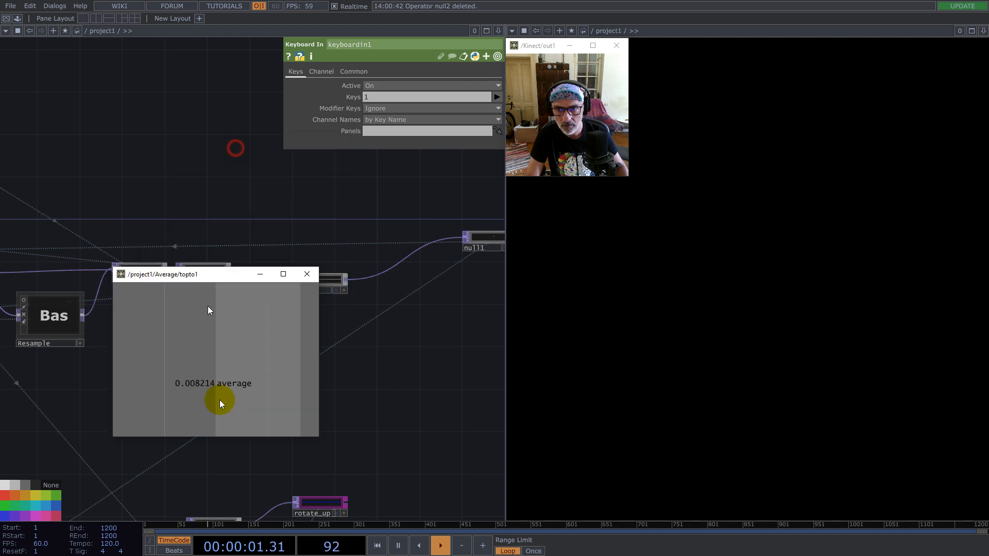
left_click(311, 286)
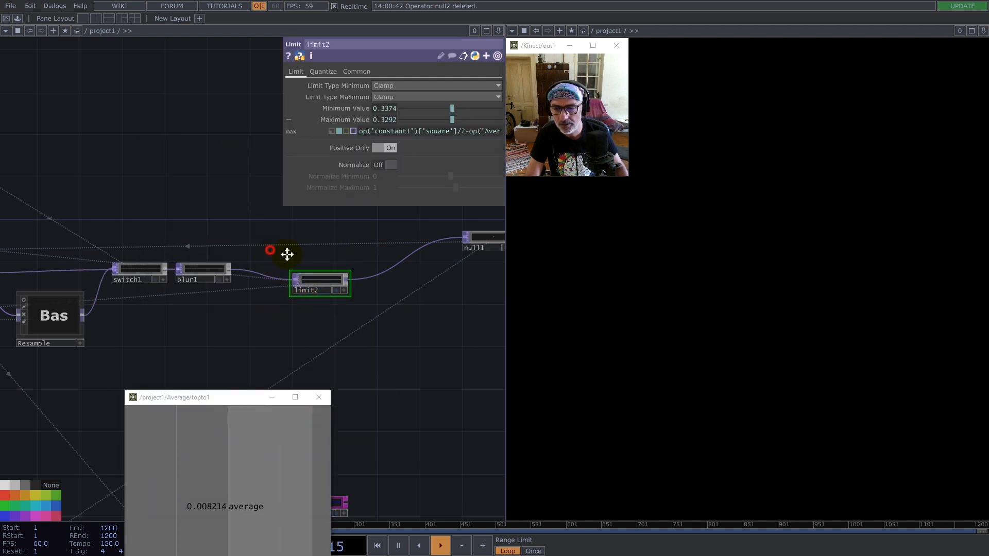
left_click_drag(276, 252, 365, 252)
- Widen limit2's parameter window and expand the Minimum Value and Maximum Value expressions to compare them
left_click(385, 120)
left_click(384, 130)
key("ctrl+a")
left_click(376, 133)
left_click_drag(284, 156, 118, 187)
left_click(166, 119)
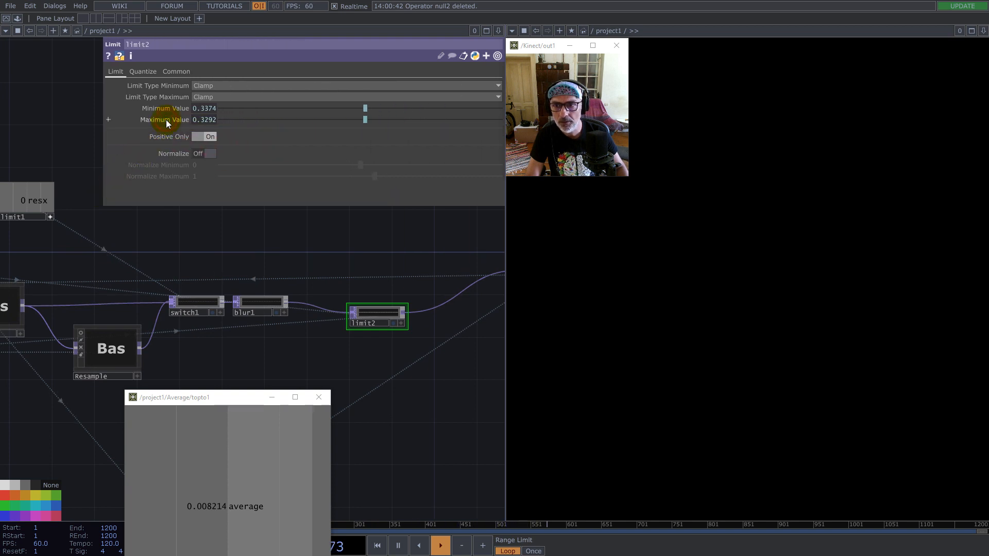
left_click(180, 108)
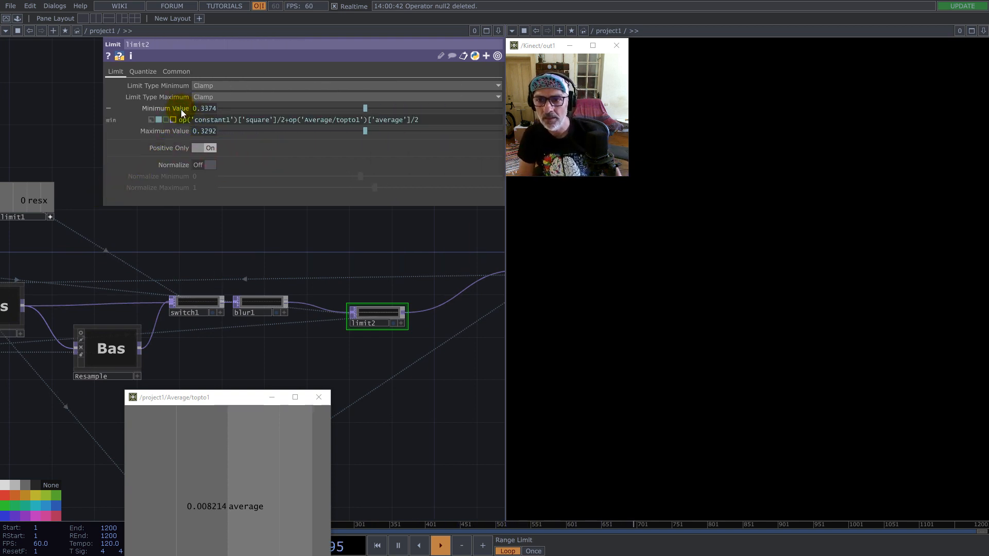
mouse_move(280, 124)
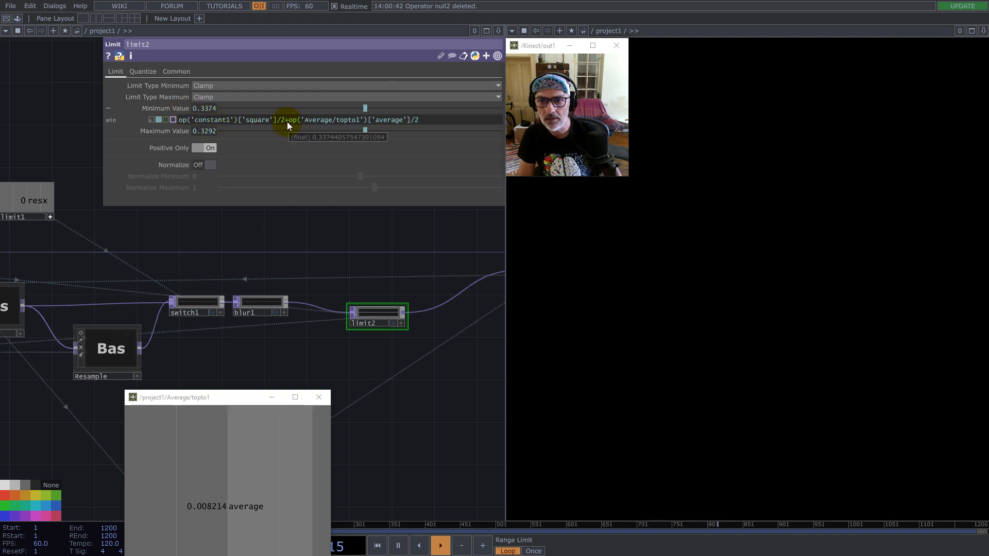
left_click(205, 130)
mouse_move(287, 143)
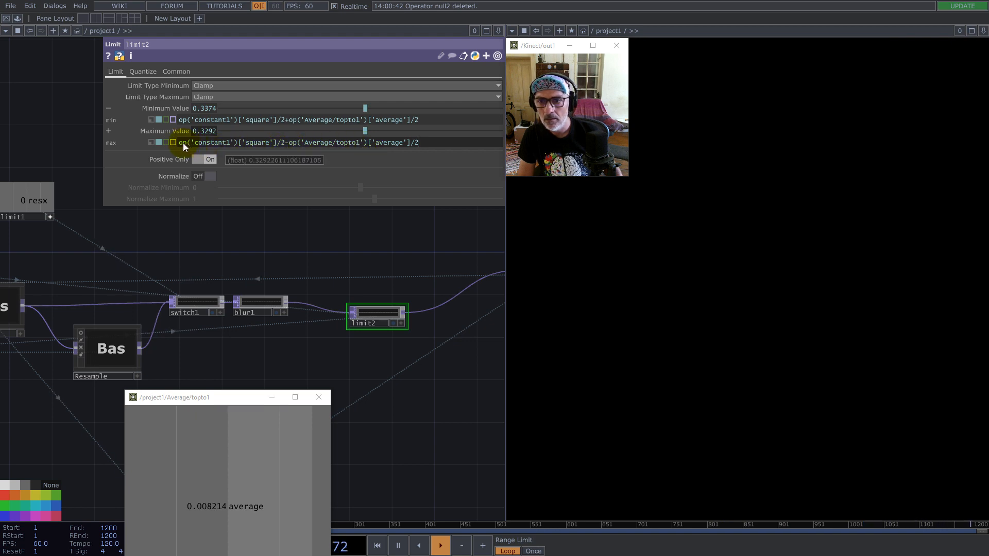
left_click_drag(232, 249, 392, 272)
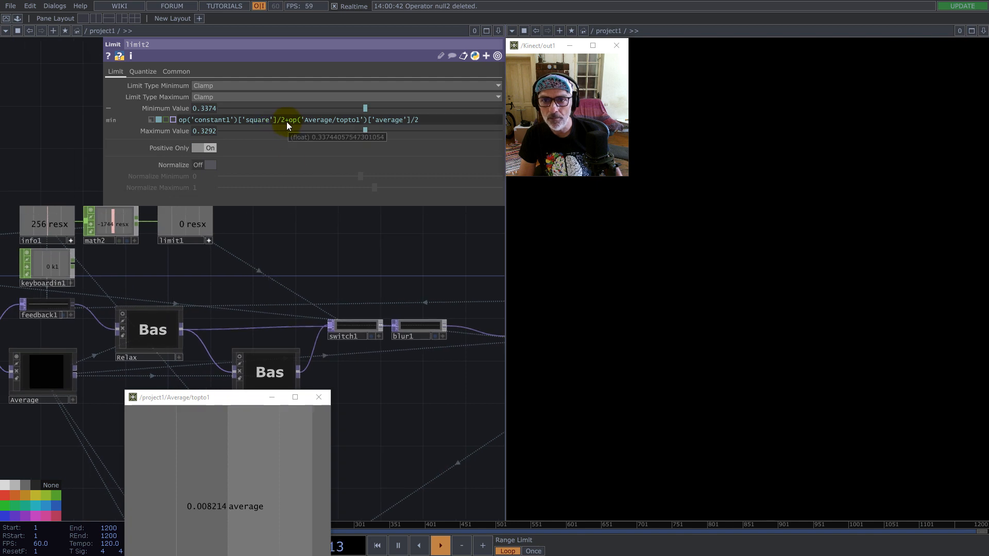
- Bypass limit2 by connecting blur1's output directly to null1, keeping limit2 as a loose branch
left_click_drag(288, 120, 159, 120)
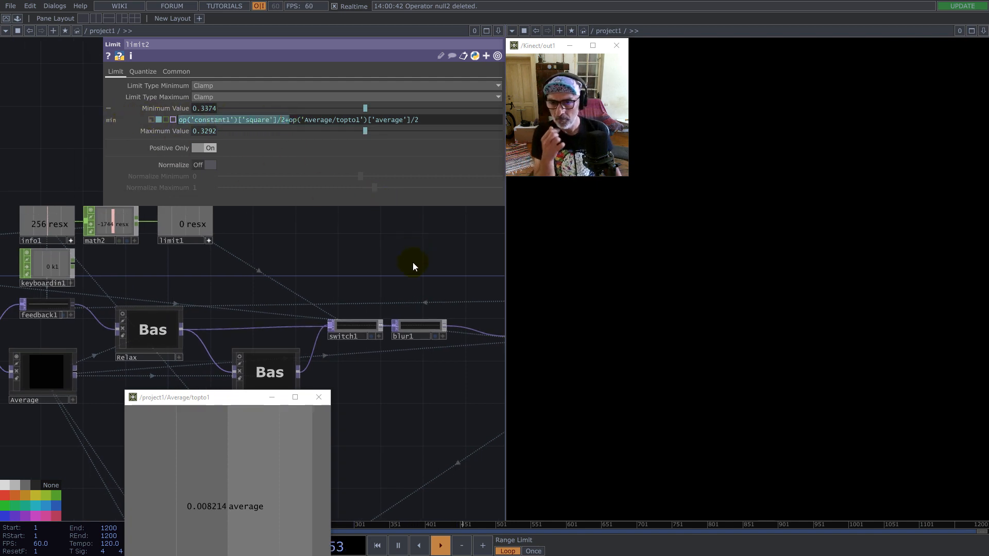
mouse_move(347, 247)
left_mouse_down()
mouse_move(448, 250)
mouse_move(406, 246)
mouse_move(421, 248)
left_mouse_up()
scroll(422, 249, "down", 3)
left_click_drag(422, 371, 272, 346)
left_click_drag(332, 307, 313, 336)
scroll(354, 299, "up", 4)
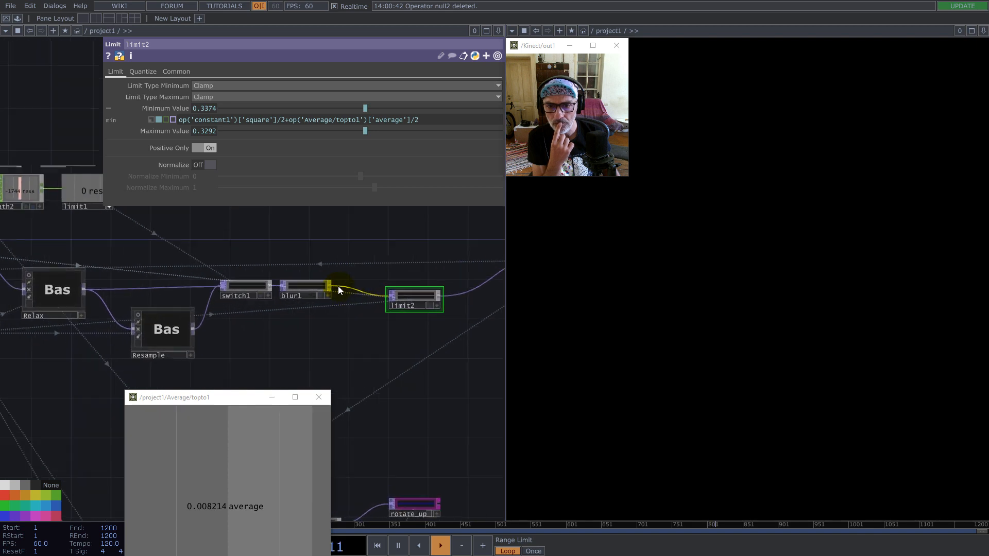
left_click(480, 291)
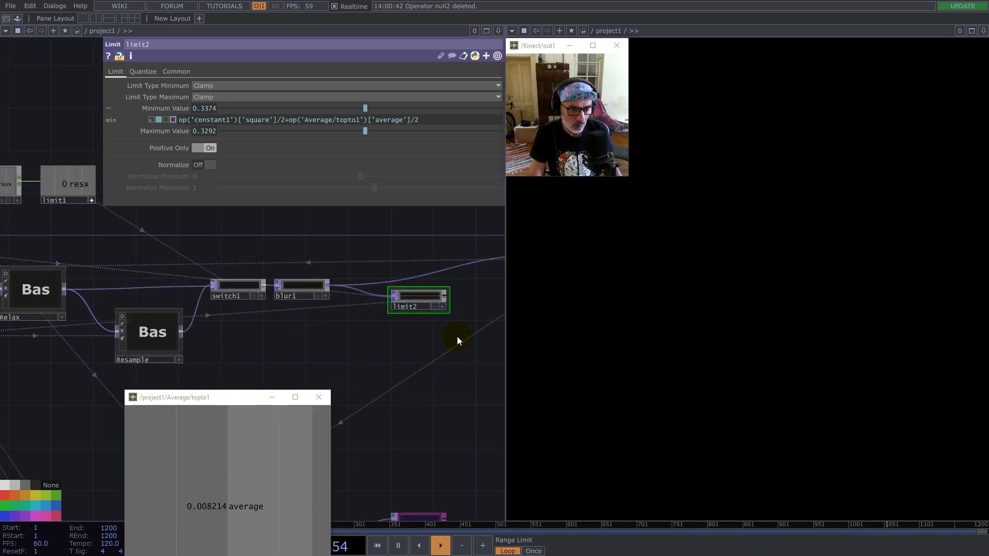
- Follow the network from null1 to the instancing branch and check noise2's operator info
scroll(367, 340, "up", 2)
left_click_drag(335, 335, 177, 272)
scroll(180, 274, "down", 5)
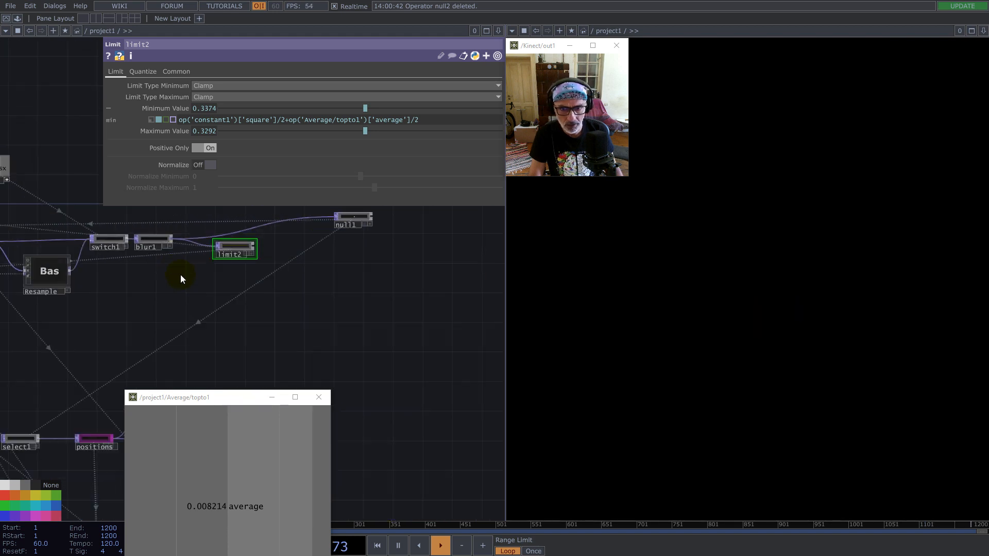
left_click_drag(356, 360, 377, 253)
left_click_drag(326, 347, 364, 300)
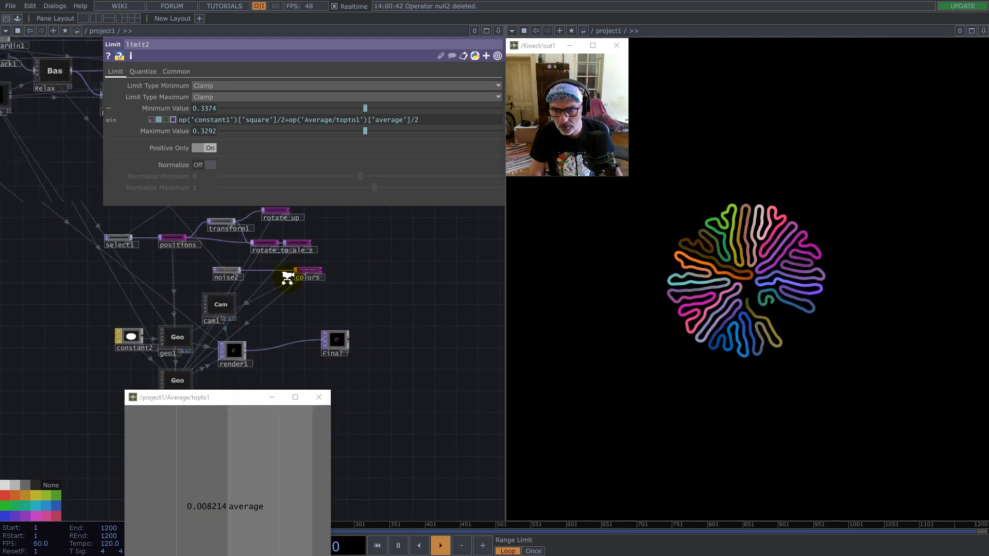
scroll(285, 274, "up", 5)
middle_click(349, 263)
scroll(307, 298, "down", 5)
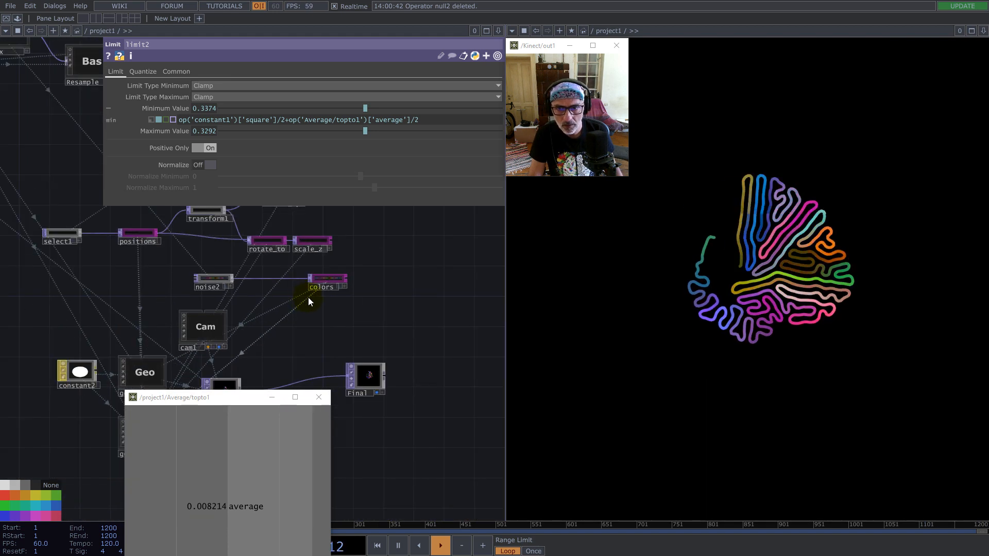
middle_click_drag(210, 283, 157, 283)
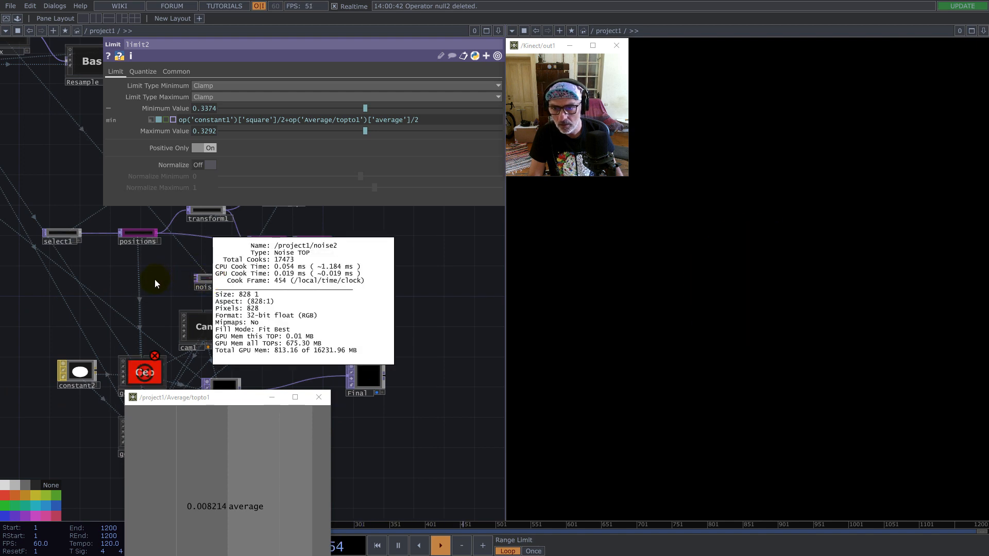
- Check geo1's operator info for its error and review the positions, rotation and scale operators feeding it
left_click_drag(137, 288, 345, 328)
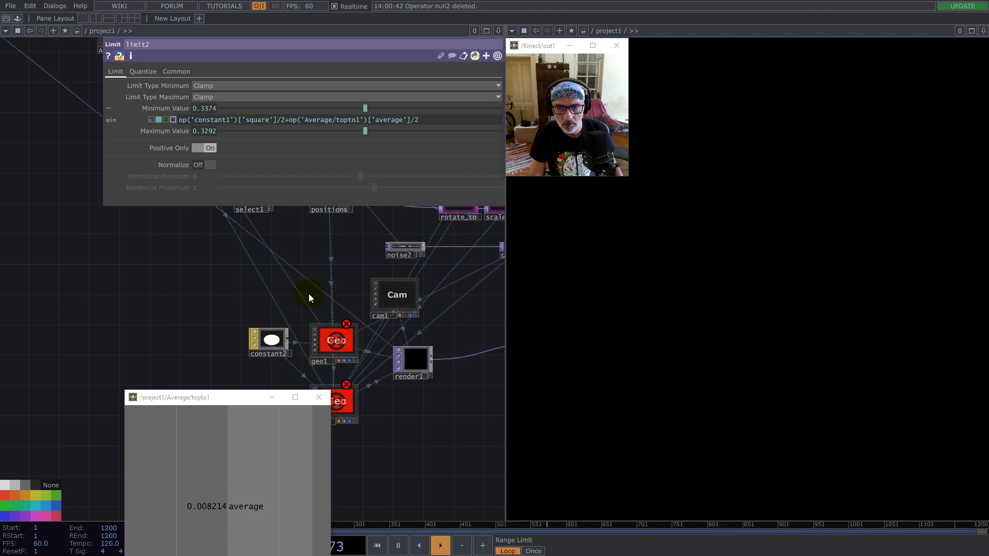
middle_click(337, 345)
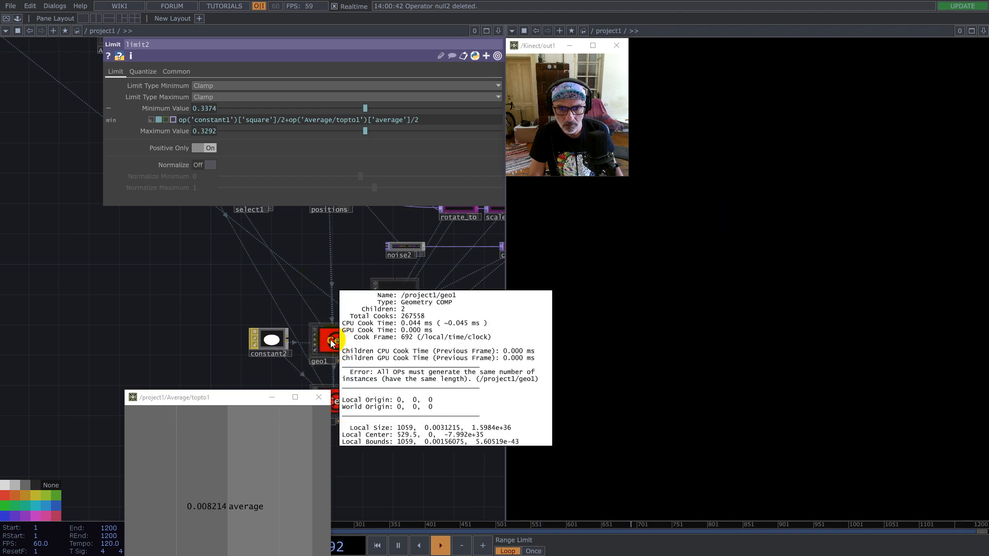
scroll(174, 325, "down", 6)
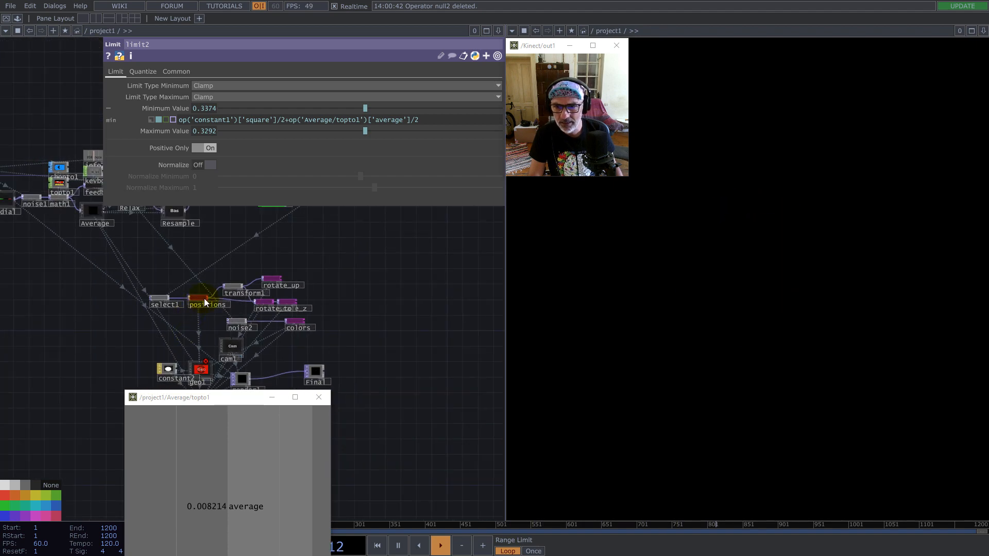
scroll(204, 303, "up", 5)
scroll(253, 315, "down", 2)
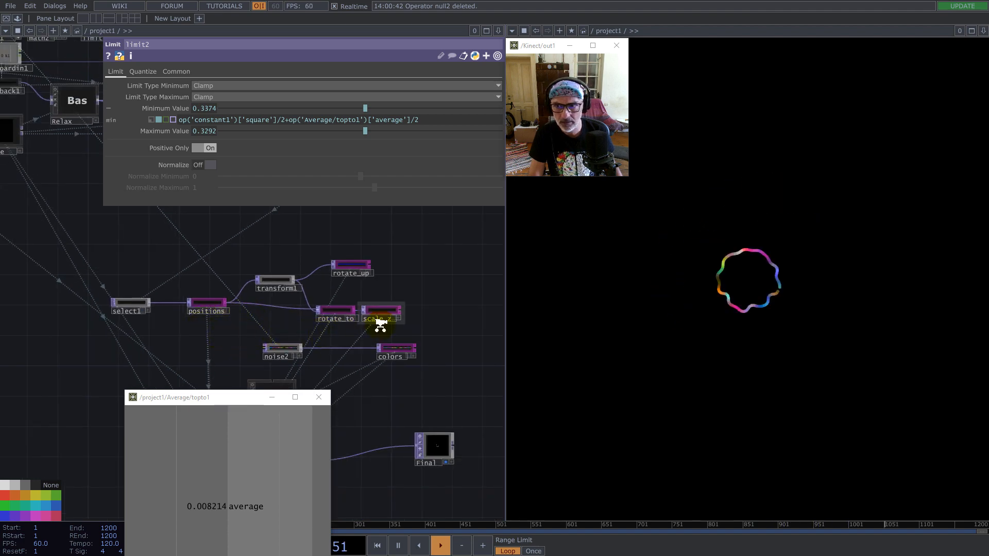
scroll(380, 328, "down", 3)
left_click_drag(385, 270, 317, 298)
- Close the floating topto1 viewer and move limit2 lower, clear of the wire between blur1 and null1
left_click(319, 398)
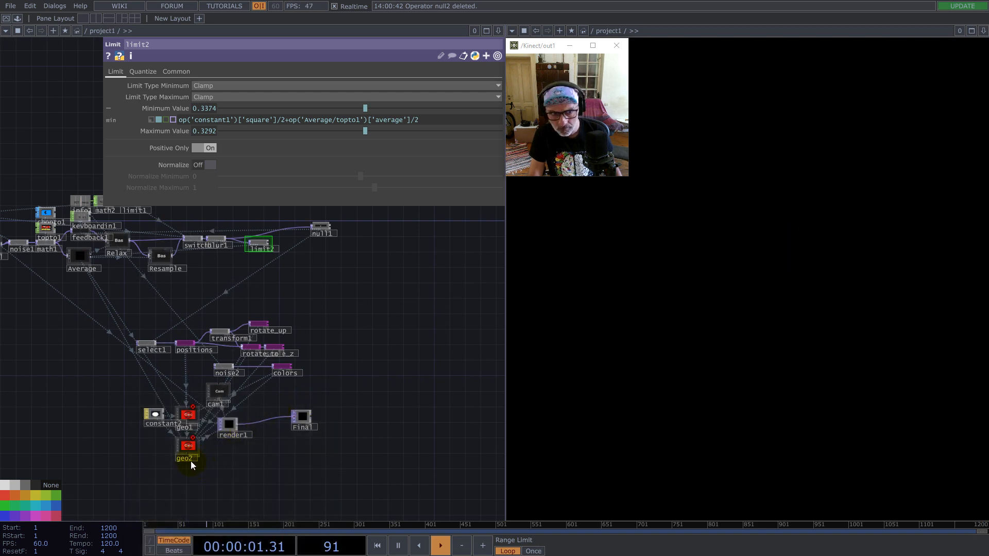
scroll(190, 461, "up", 3)
left_click_drag(413, 303, 424, 369)
scroll(332, 239, "up", 5)
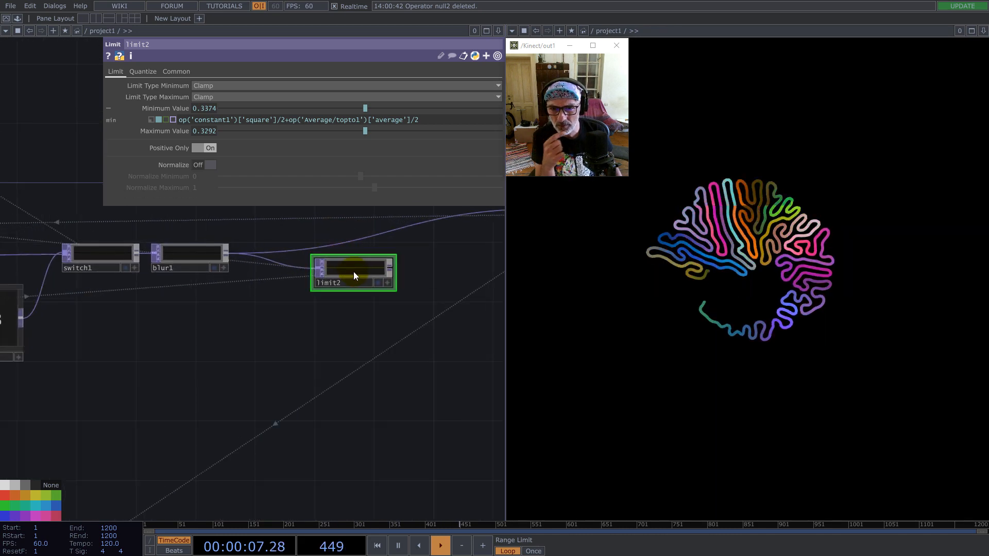
left_click_drag(353, 271, 325, 311)
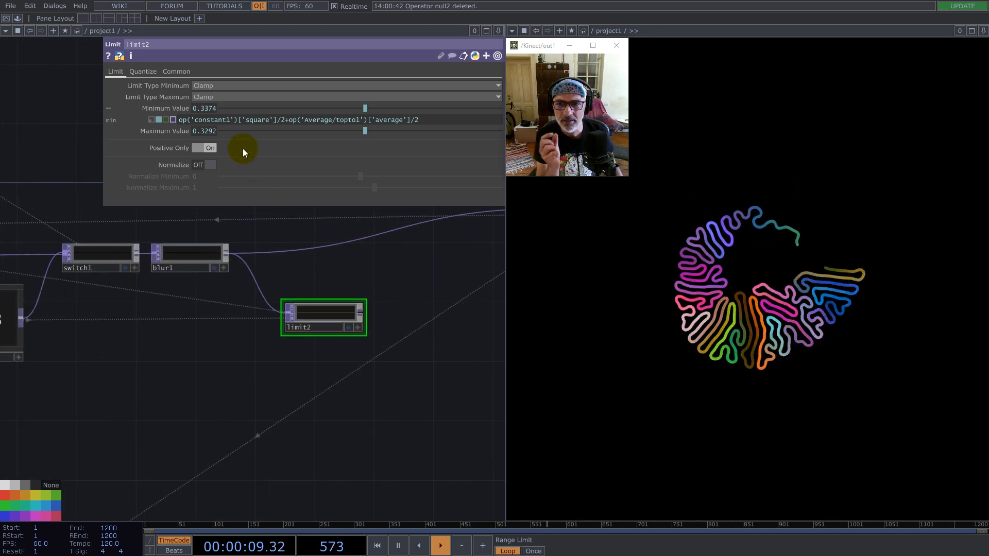
- Change limit2's Minimum Value expression to -op('constant1')['square']/2+op('Average/topto1')['average']/2
mouse_move(220, 116)
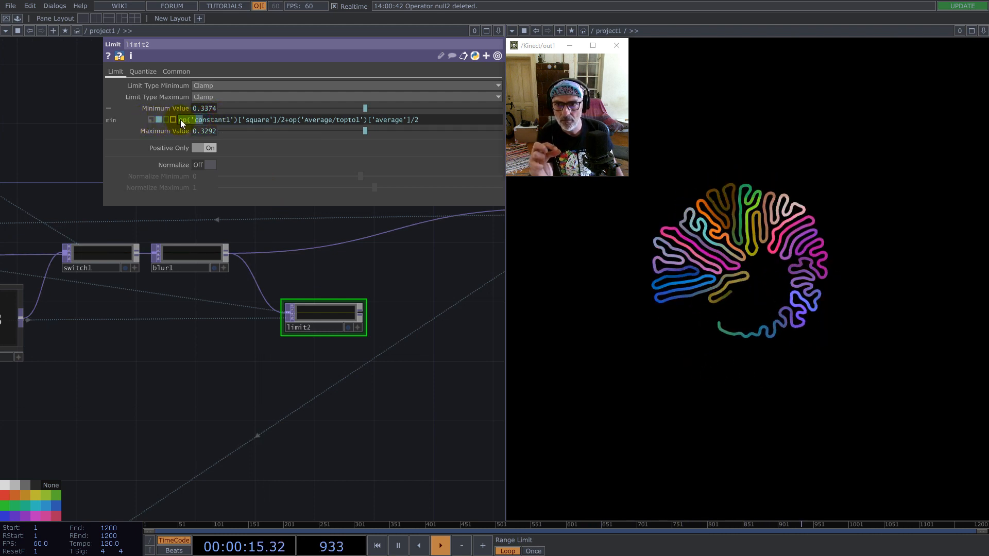
left_click(284, 120)
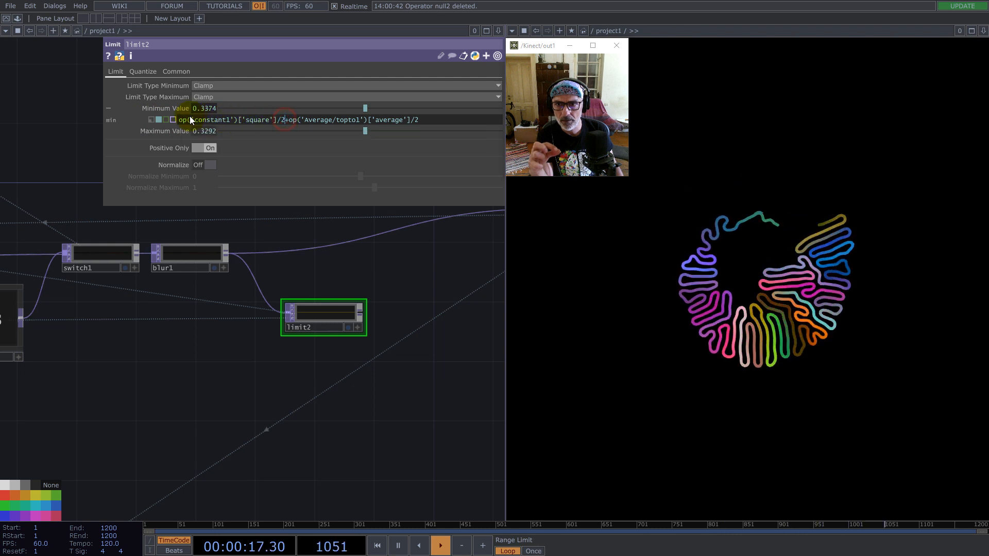
type("(")
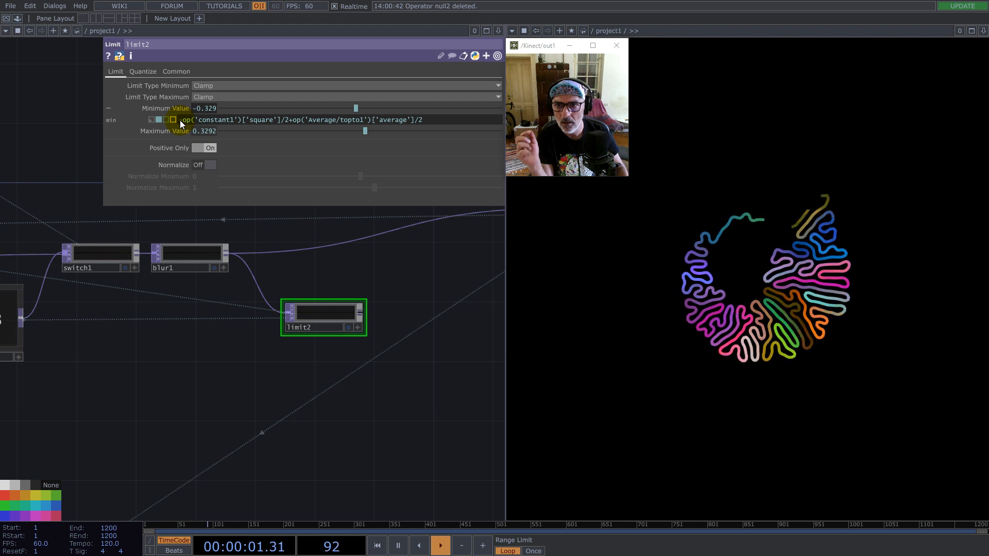
left_click(318, 230)
- Connect limit2's output to null1 to put it back in the loop, and turn off its Positive Only option
left_click_drag(359, 321, 391, 231)
left_click(416, 325)
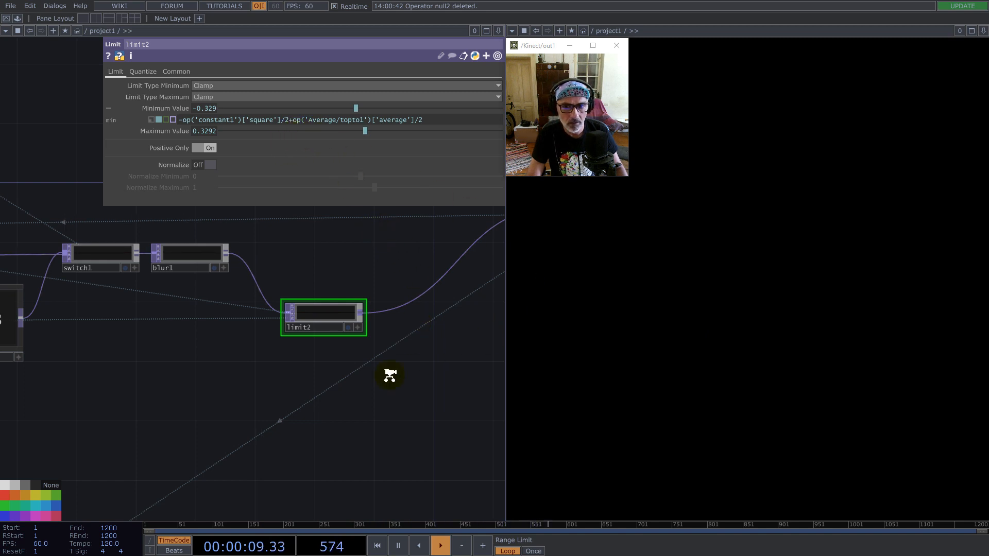
scroll(390, 376, "down", 5)
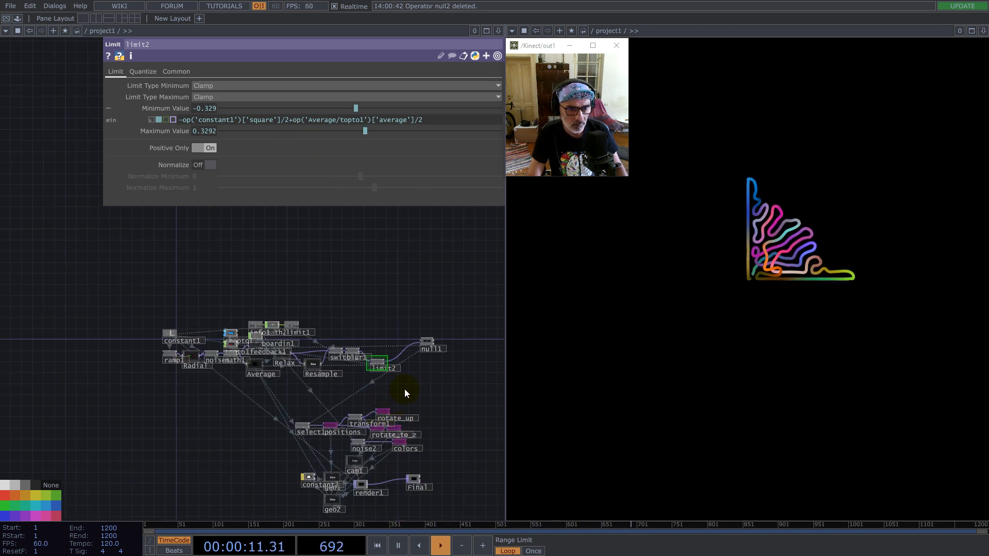
left_click_drag(424, 391, 398, 335)
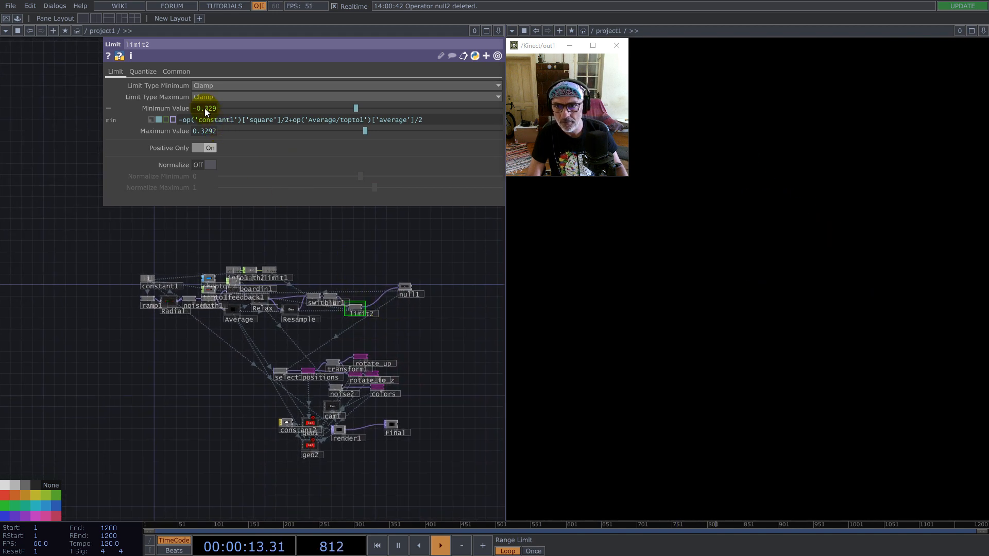
left_click(209, 149)
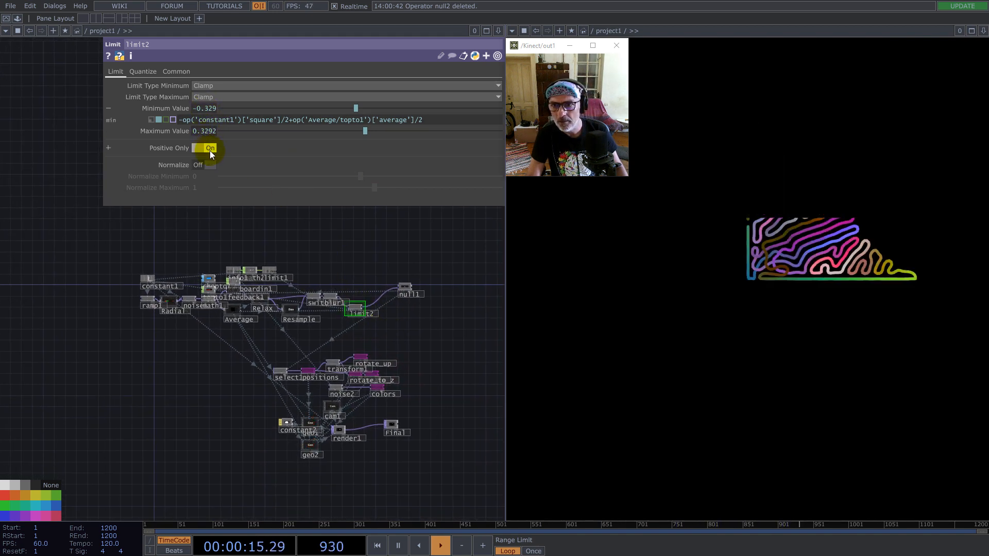
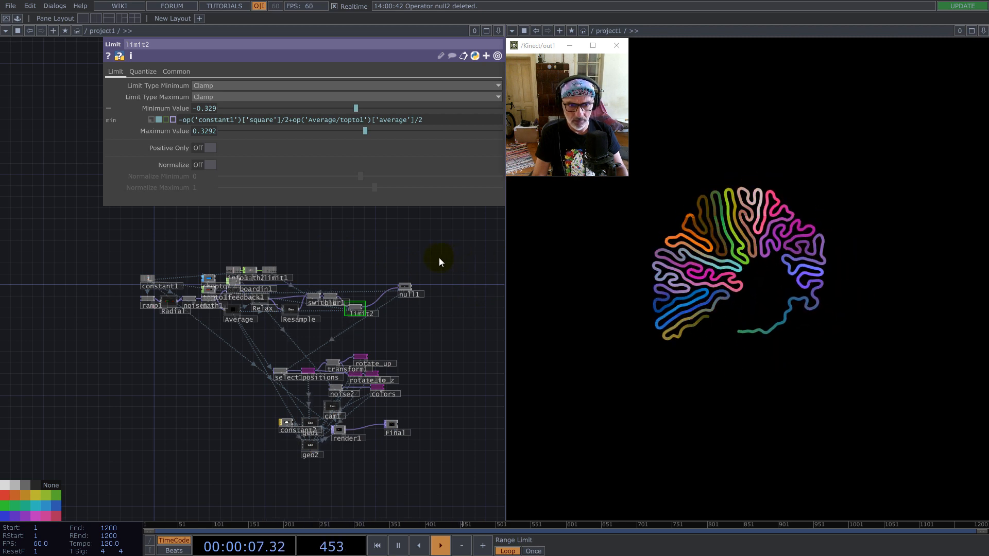
- Link cam1's orthographic width to the square channel of constant1
left_click_drag(385, 242, 239, 271)
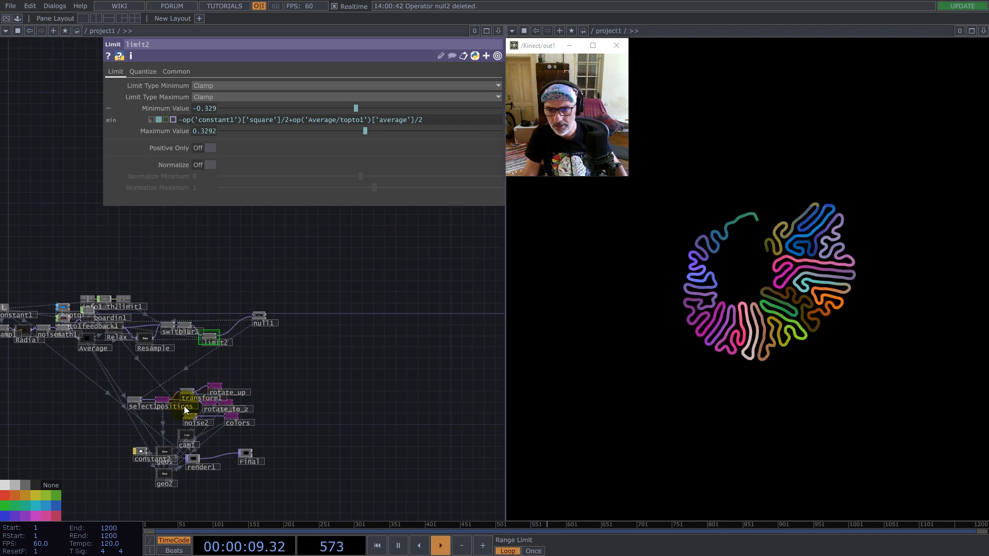
scroll(187, 410, "up", 4)
left_click(206, 475)
scroll(269, 477, "down", 3)
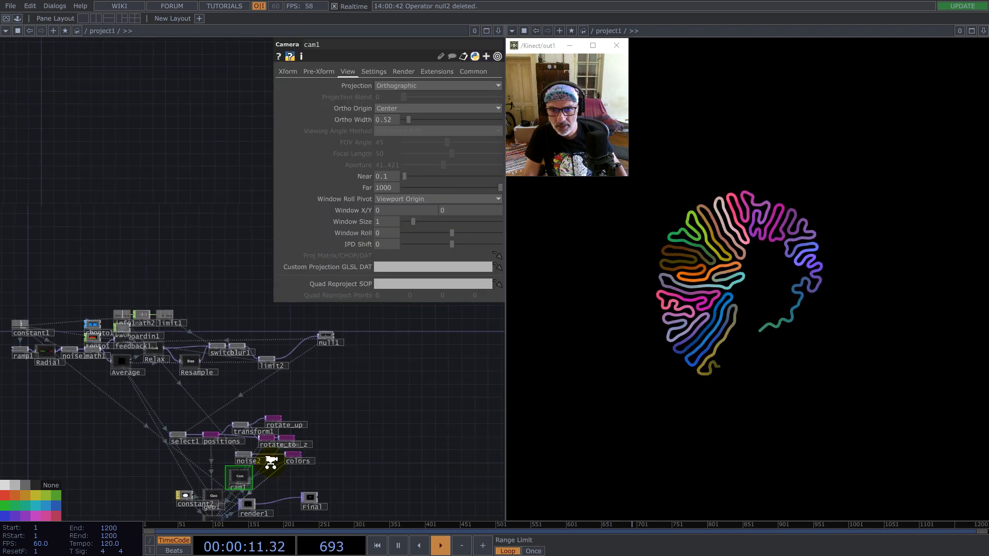
scroll(77, 357, "up", 6)
left_click_drag(93, 351, 391, 119)
left_click(394, 119)
left_click(188, 173)
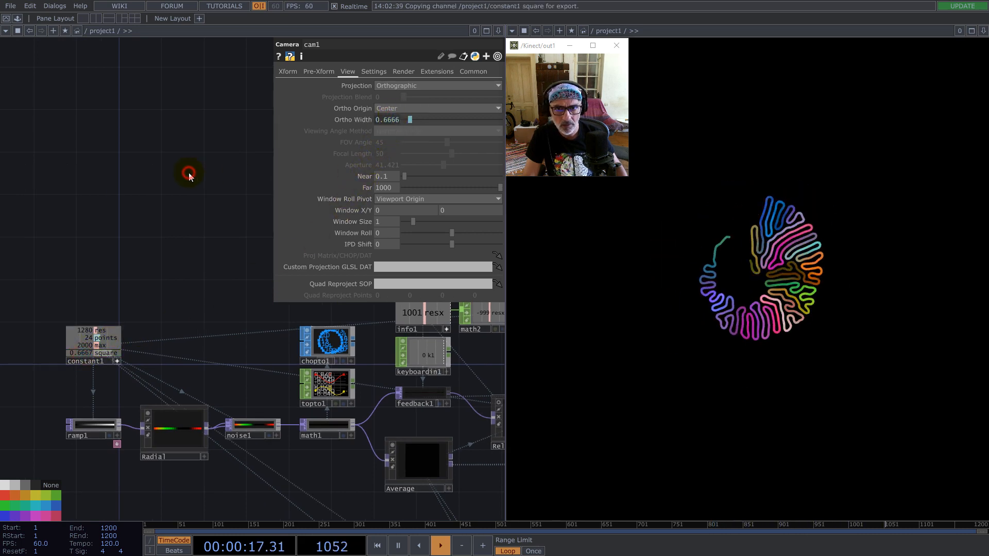
- Set constant1's square value to 0.19 and restart the growth simulation
scroll(184, 261, "down", 6)
scroll(121, 243, "up", 4)
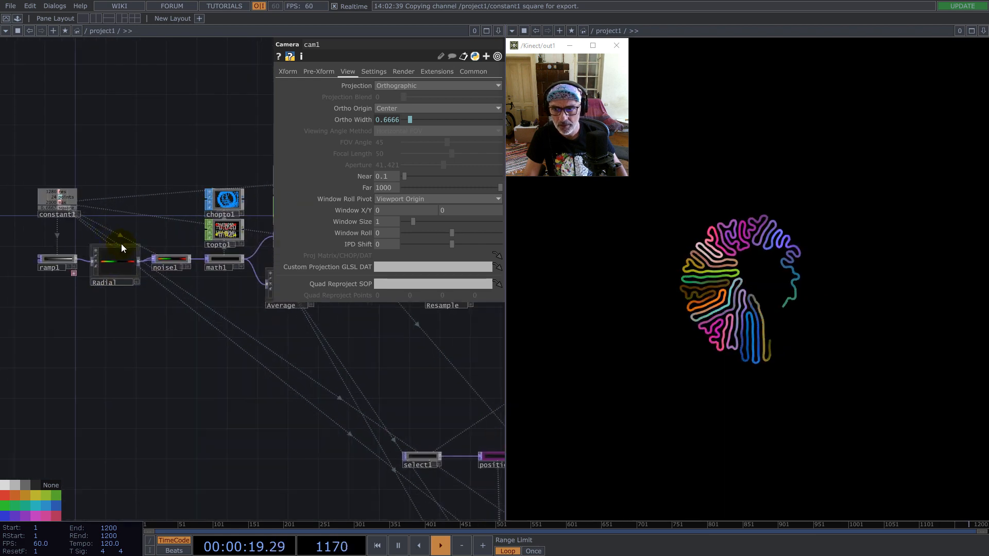
left_click(58, 211)
mouse_move(486, 130)
left_mouse_down()
mouse_move(483, 116)
mouse_move(471, 123)
left_mouse_up()
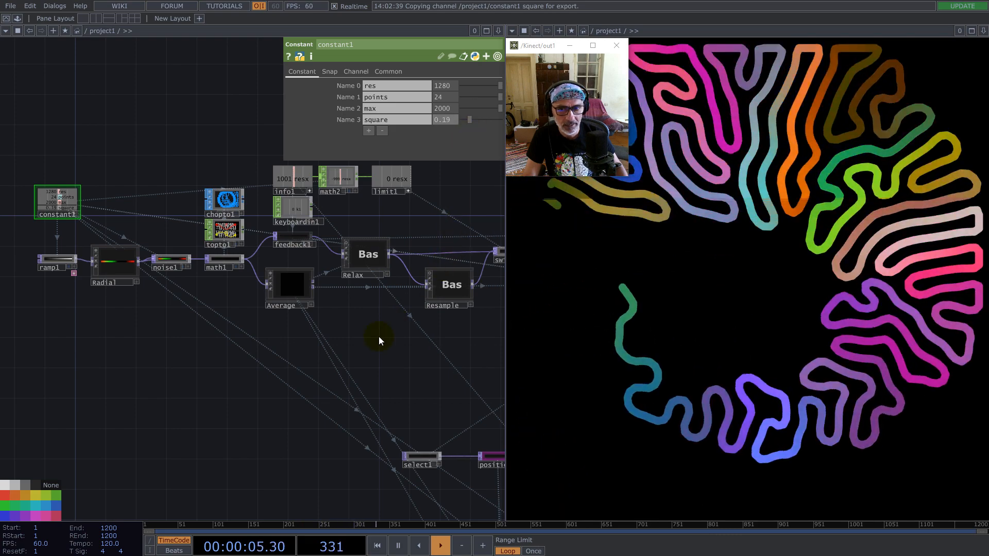
key("1")
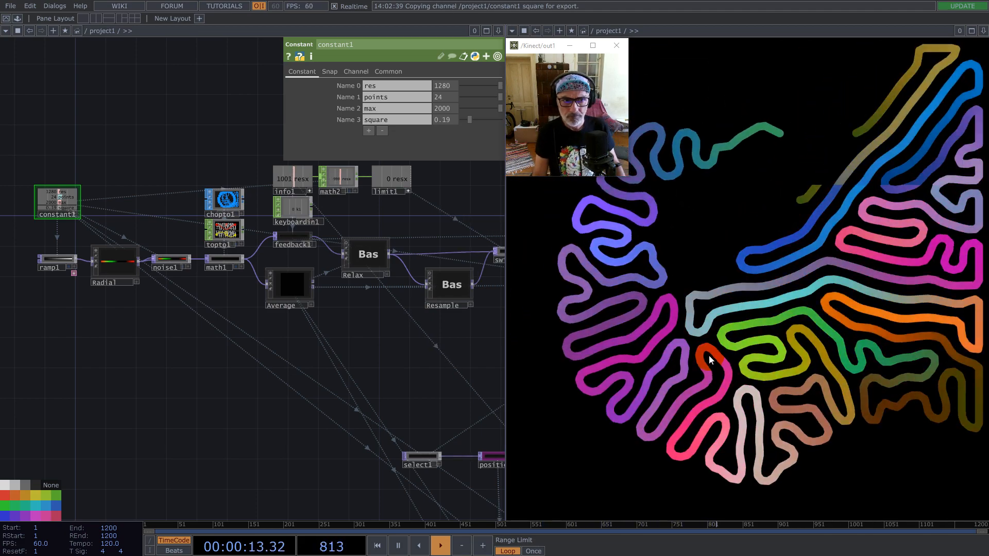
- Turn off Maximum Segments on resample1 inside the Resample base, and return to the project network
left_click_drag(386, 384, 236, 345)
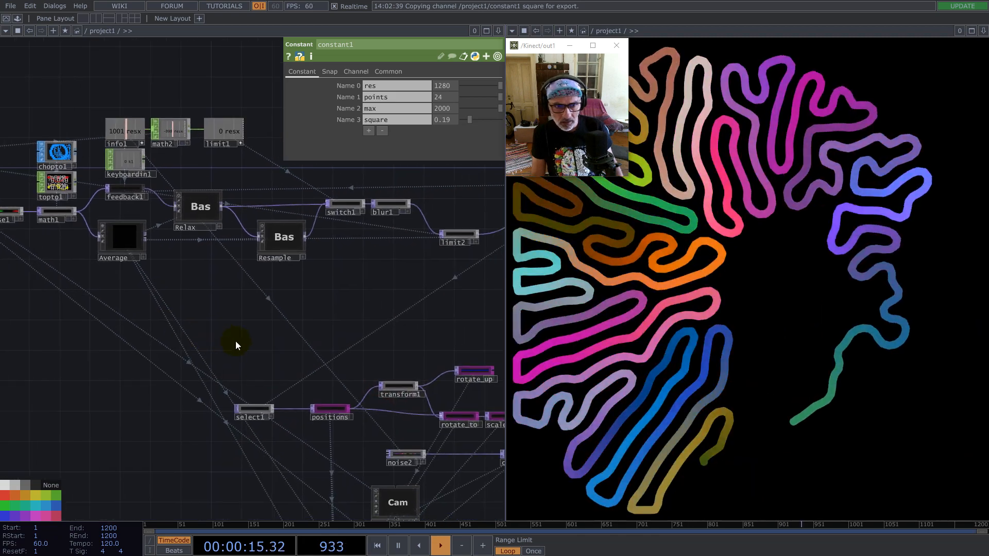
scroll(255, 332, "down", 3)
left_click(279, 255)
key("i")
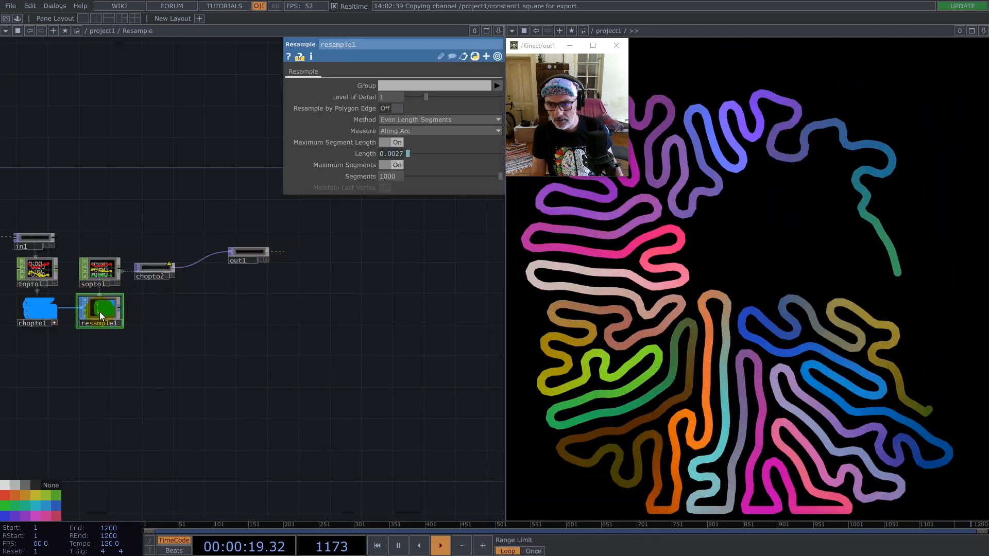
left_click(398, 164)
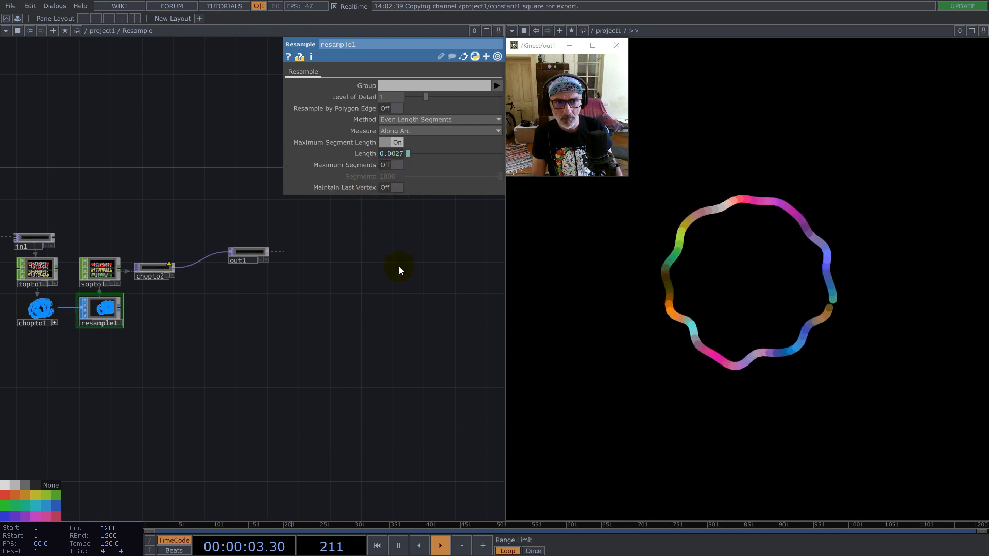
scroll(419, 348, "down", 10)
scroll(369, 372, "down", 8)
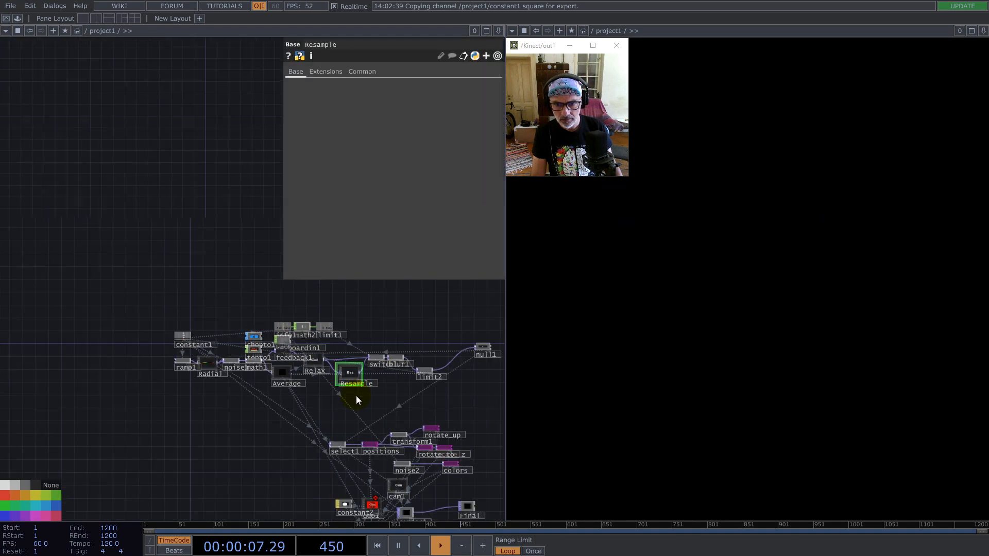
- Set the source TOP of select1 to feedback1
scroll(232, 369, "up", 8)
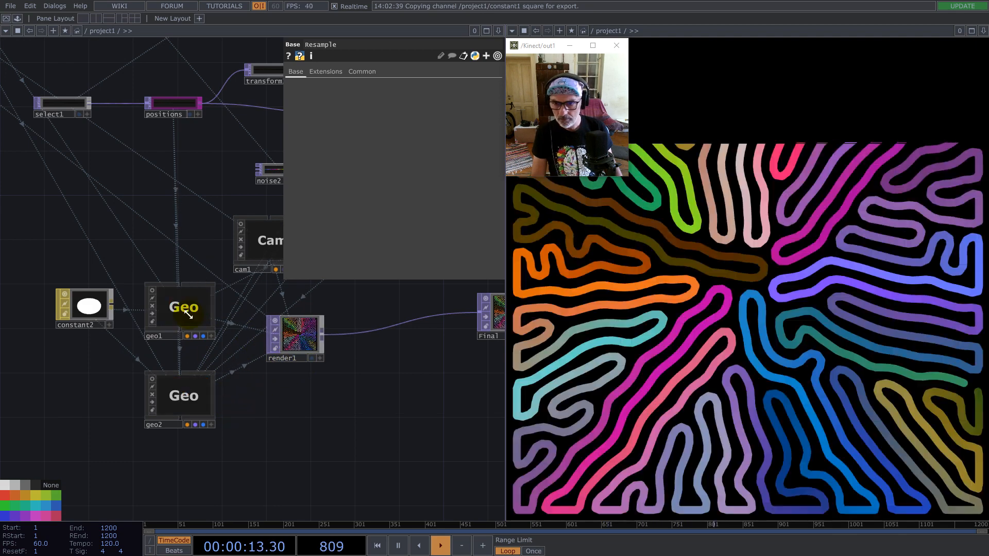
left_click(185, 309)
scroll(238, 357, "down", 5)
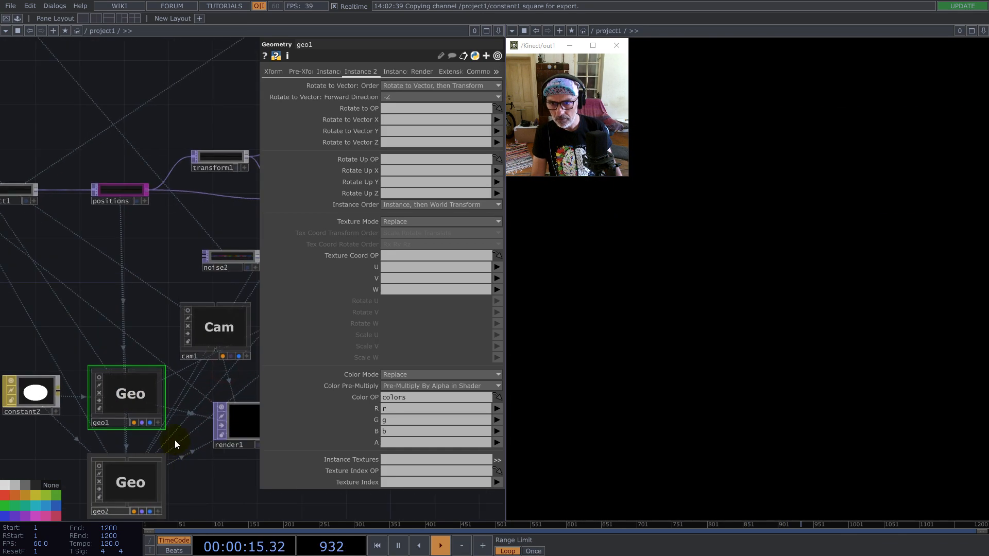
left_click_drag(131, 251, 85, 243)
left_click_drag(119, 174, 138, 282)
scroll(162, 335, "down", 2)
left_click_drag(157, 247, 198, 289)
left_click_drag(116, 374, 104, 386)
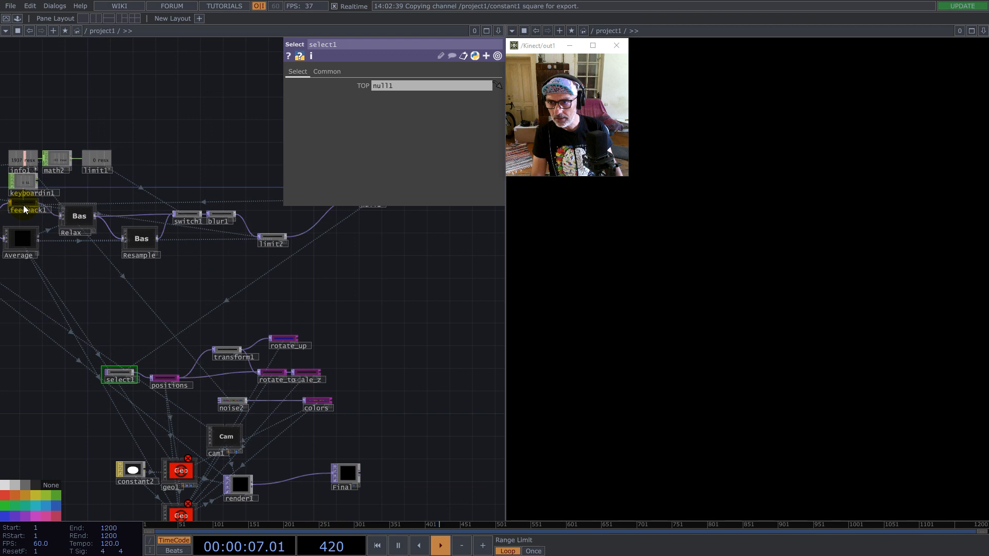
left_click_drag(23, 205, 452, 87)
left_click(432, 303)
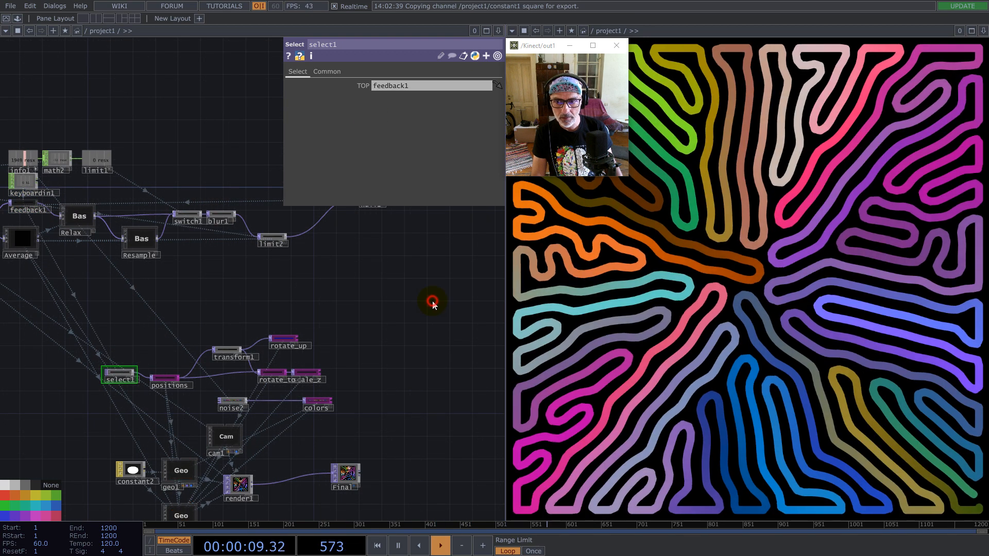
- Restart the growth simulation twice and check the rendered line for instancing errors
key("1")
left_click_drag(411, 397, 457, 327)
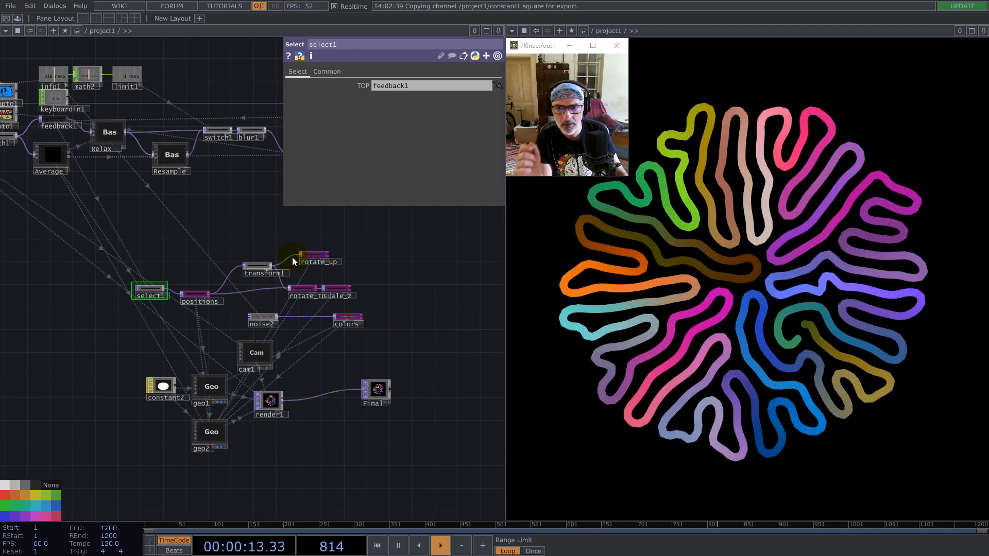
scroll(50, 122, "up", 3)
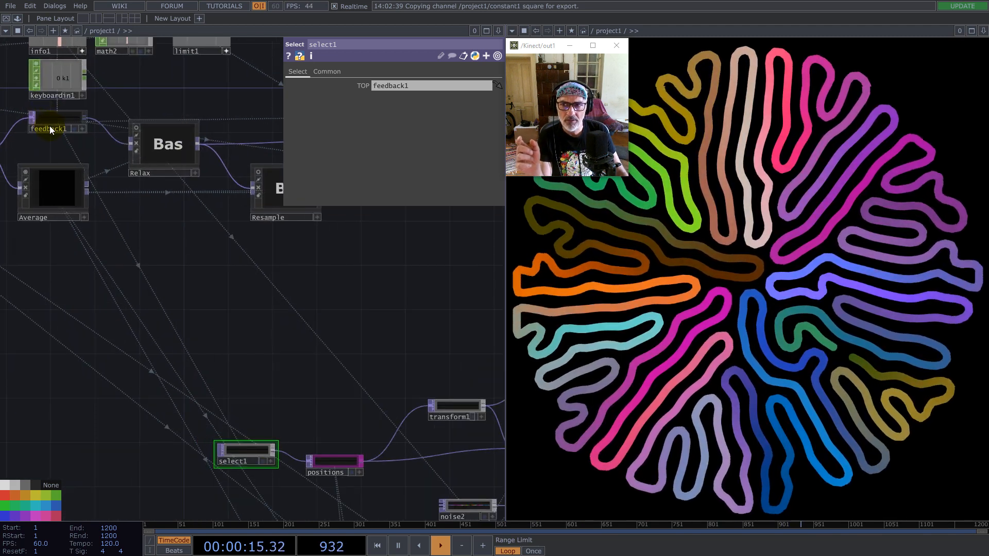
scroll(45, 141, "down", 5)
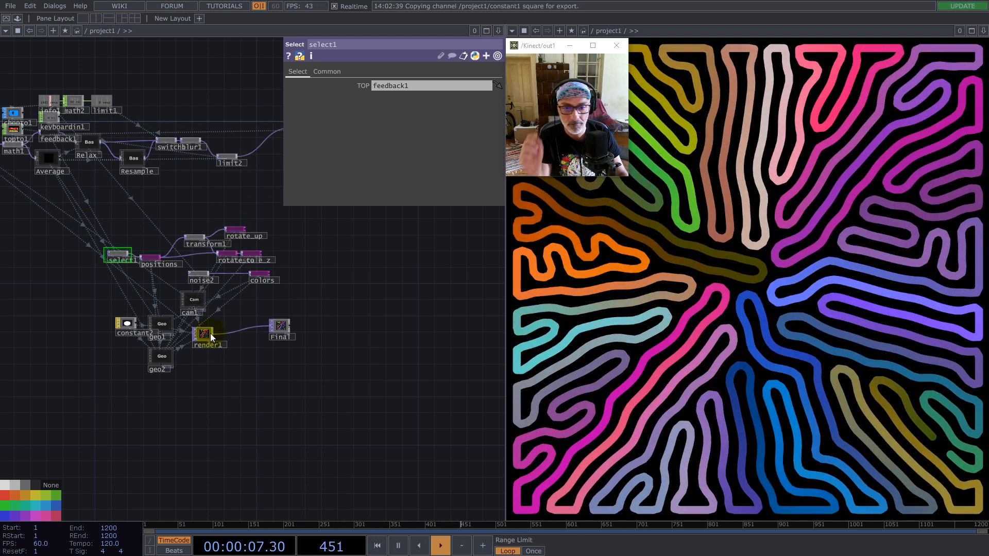
key("1")
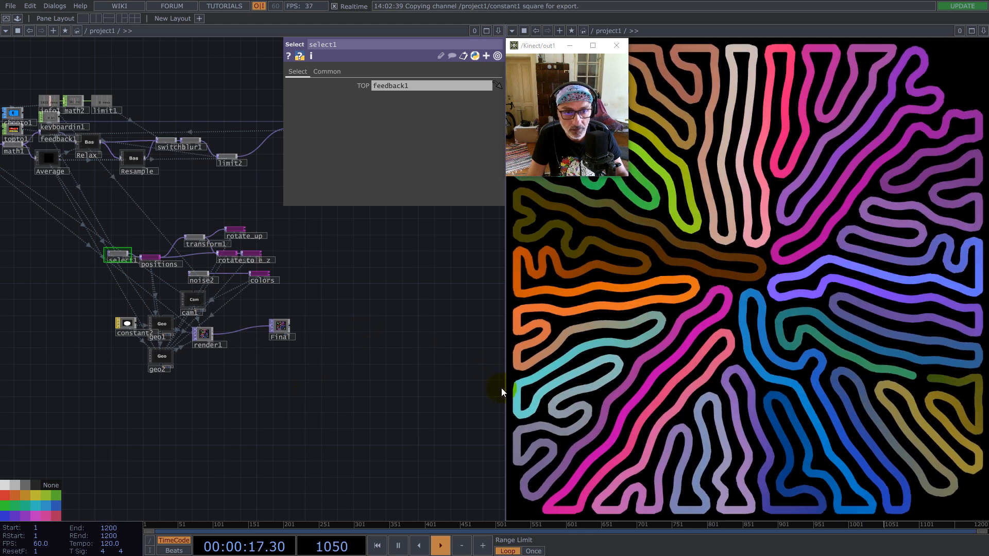
- Rearrange the feedback chain so limit2 lines up with switch1 and blur1 sits slightly lower between them
scroll(355, 380, "down", 5)
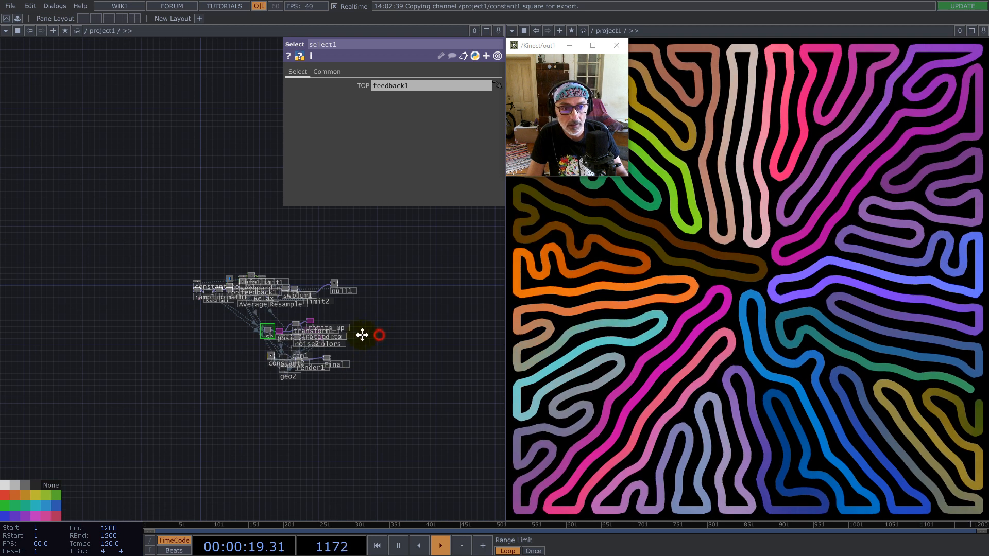
left_click_drag(376, 335, 347, 338)
middle_click_drag(273, 349, 300, 355)
left_click_drag(379, 256, 390, 372)
scroll(325, 305, "up", 5)
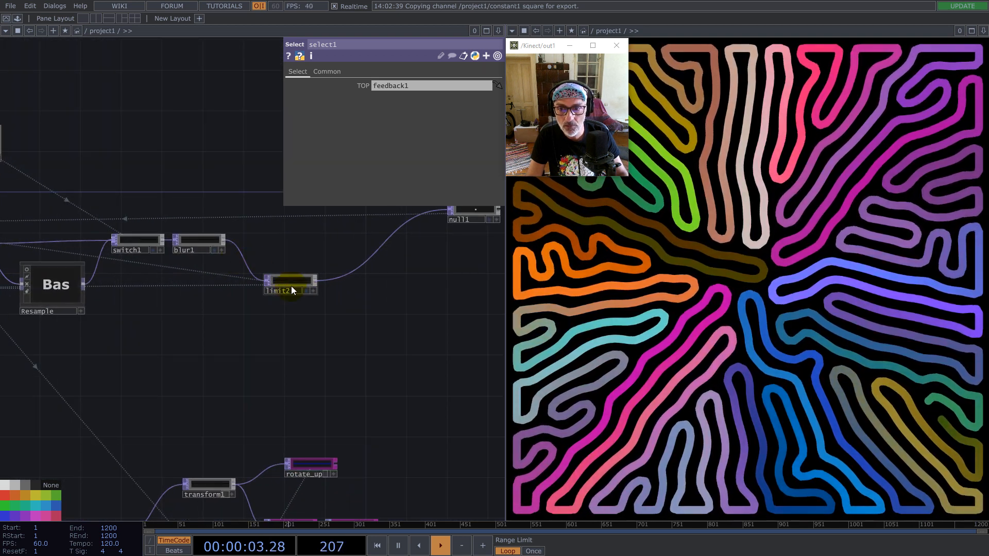
left_click_drag(292, 290, 291, 249)
left_click_drag(203, 243, 223, 263)
- Try a Filter Size of 18 on blur1 with the growth restarted, and return the Filter Size to 2
scroll(391, 320, "down", 4)
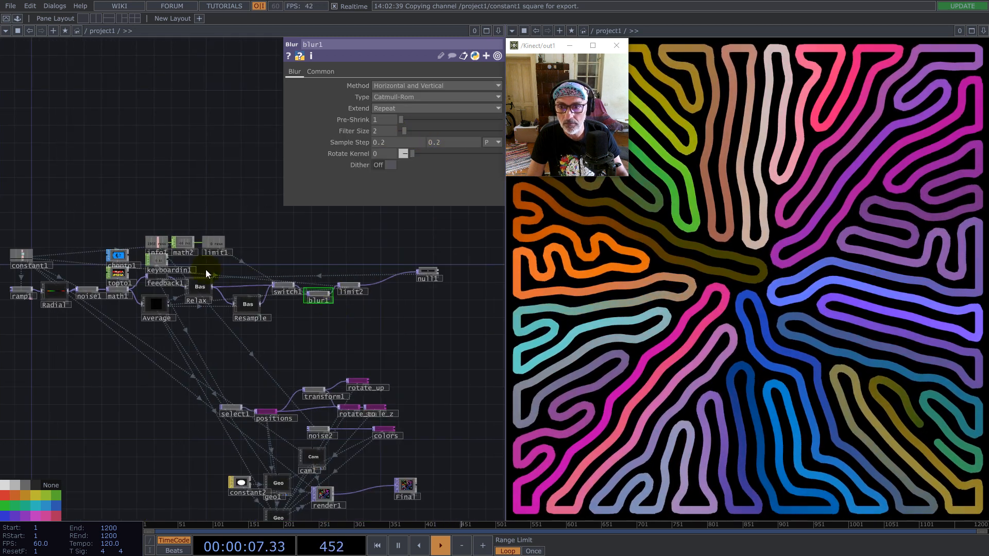
scroll(201, 272, "up", 3)
mouse_move(409, 132)
left_mouse_down()
mouse_move(493, 135)
mouse_move(457, 137)
left_mouse_up()
key("1")
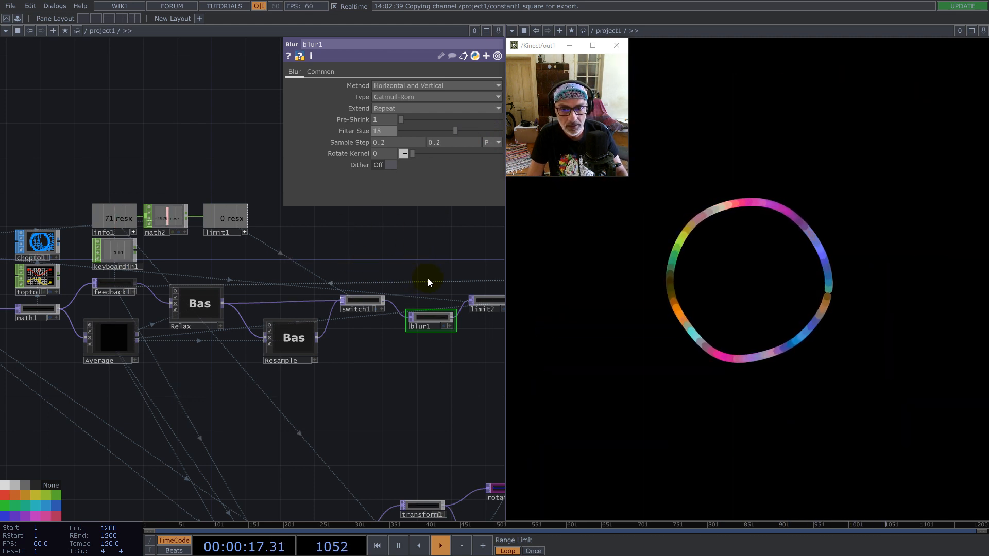
left_click_drag(414, 129, 406, 129)
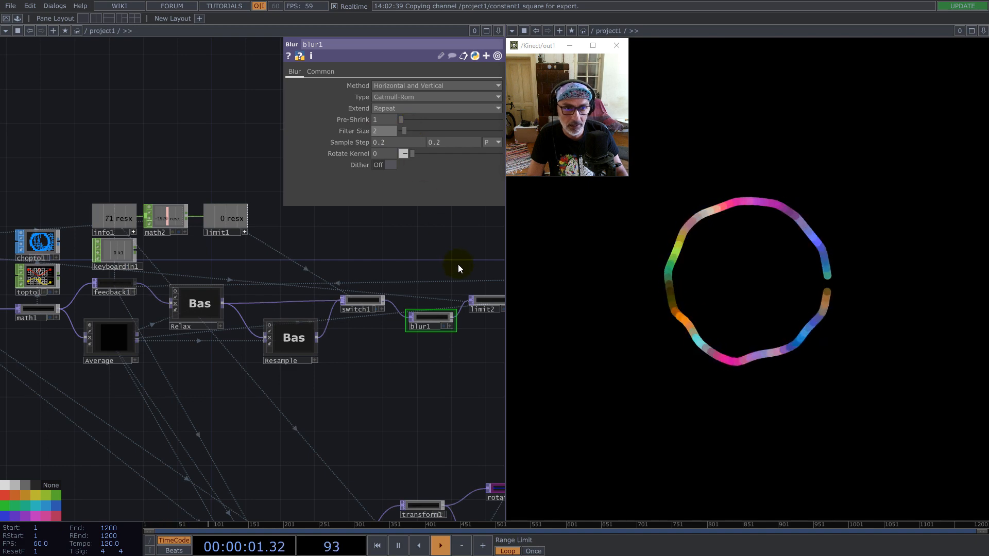
- Add a Circle SOP in the empty area below the geometry and render operators
scroll(289, 428, "down", 5)
left_click_drag(327, 443, 246, 280)
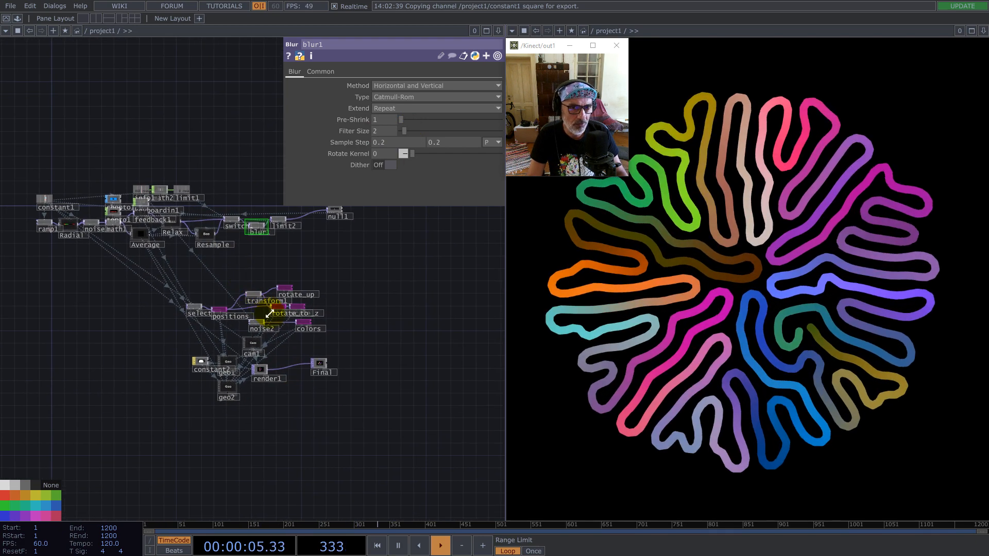
scroll(246, 370, "up", 4)
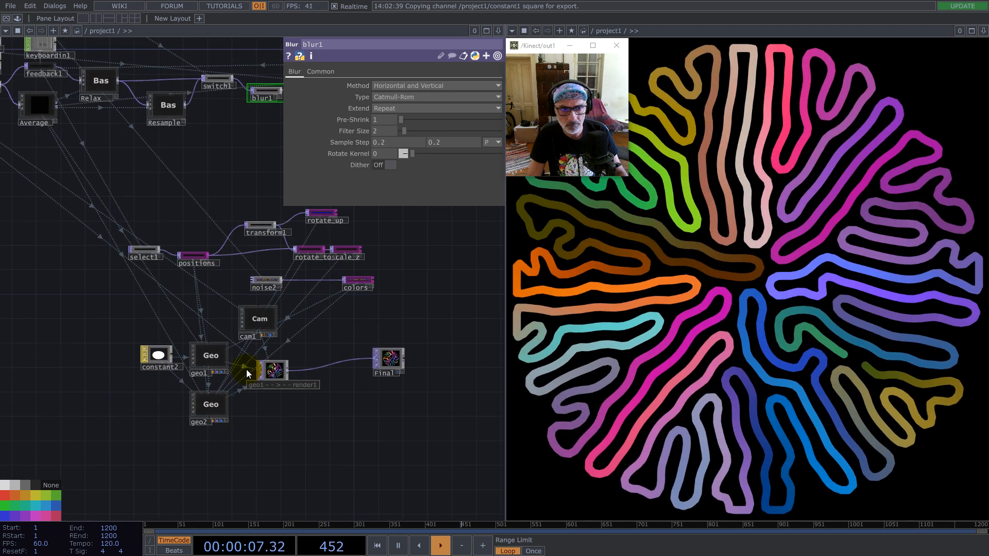
scroll(245, 372, "up", 5)
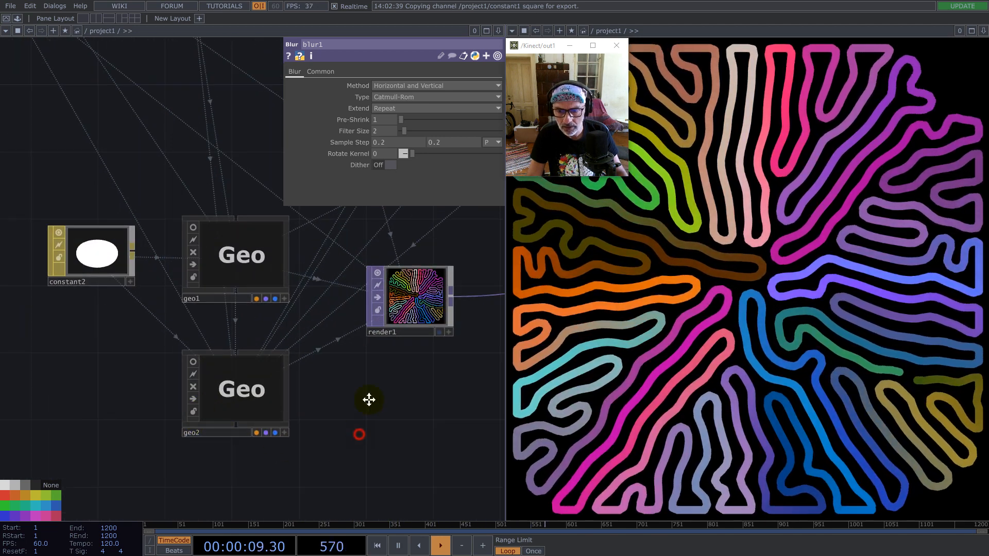
left_click_drag(369, 400, 374, 363)
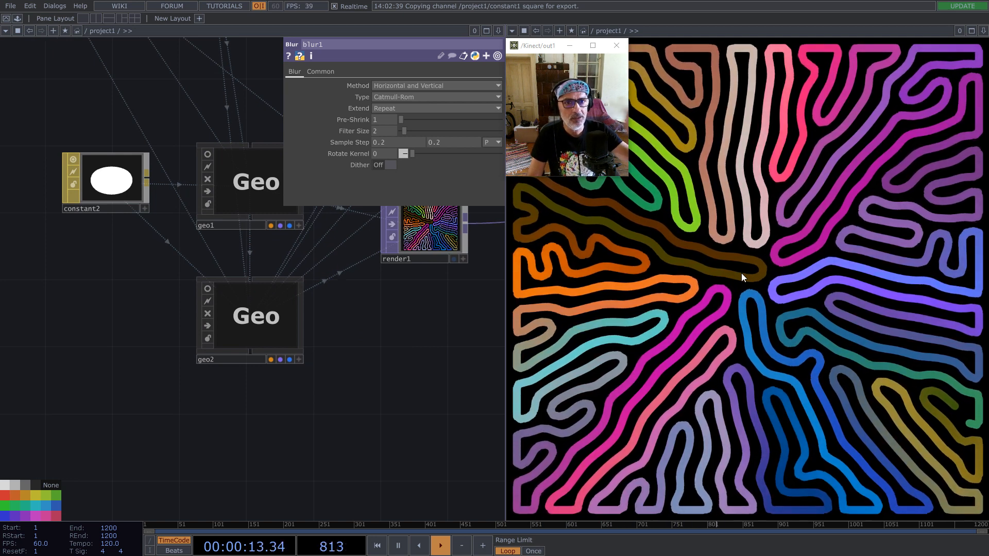
scroll(372, 357, "down", 3)
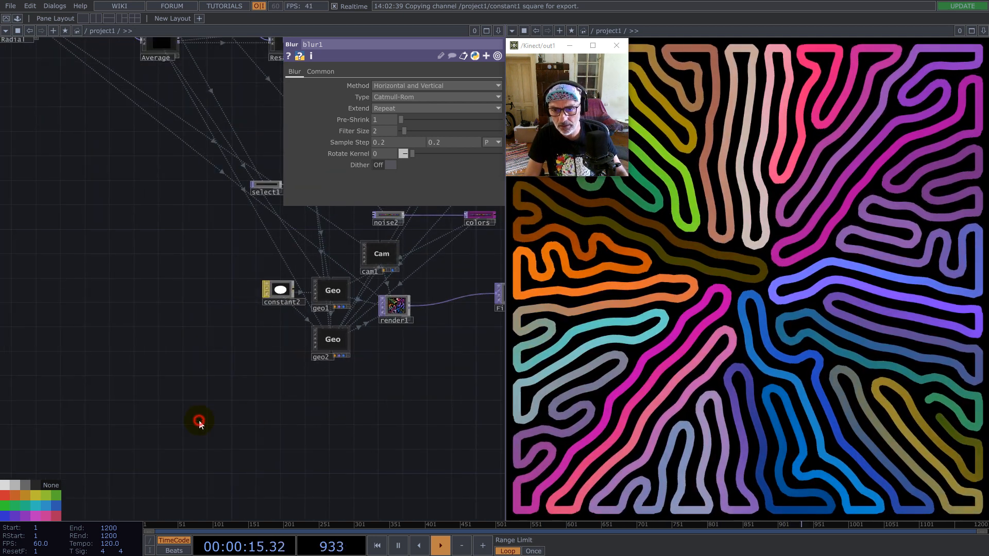
key("Tab")
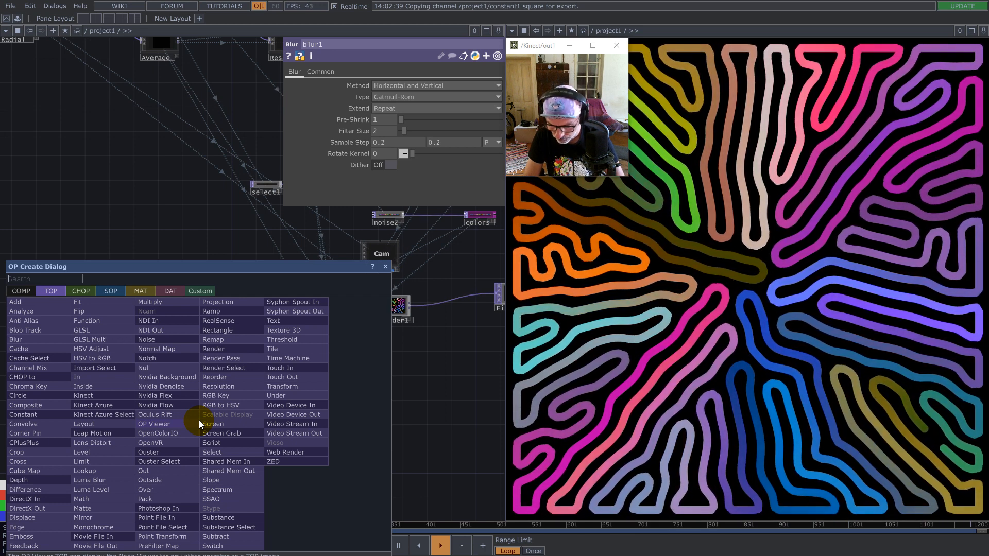
type("ci")
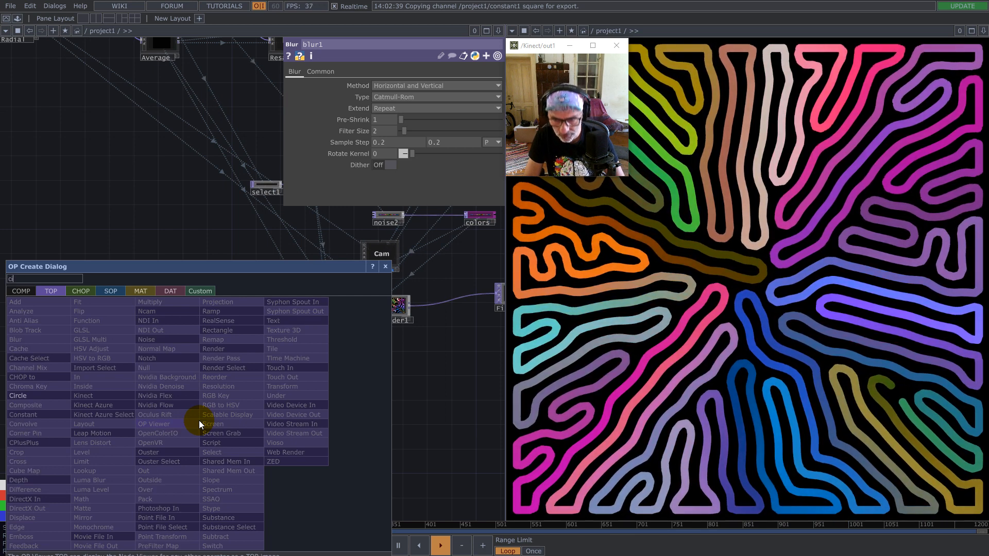
left_click(109, 290)
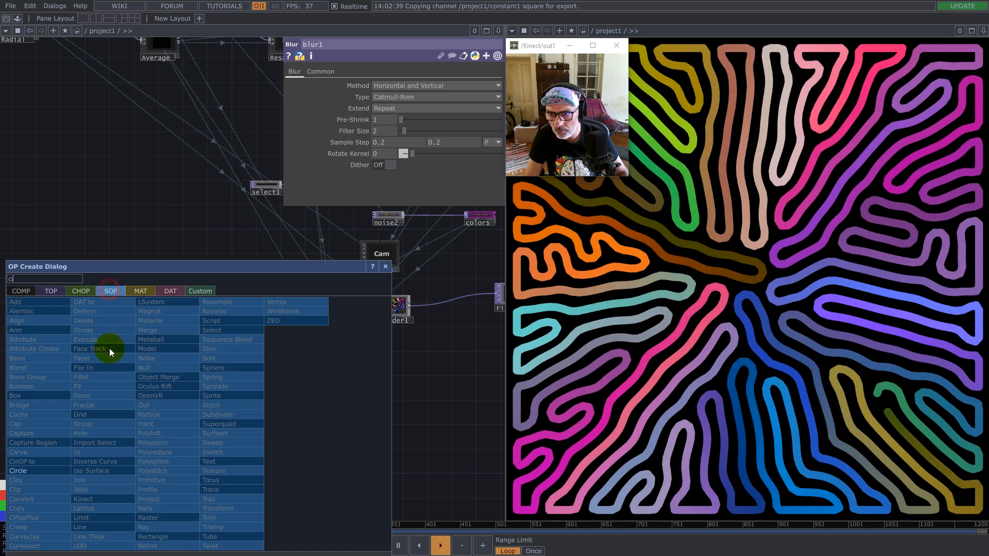
left_click(37, 462)
left_click(187, 426)
- Link circle1's Divisions to the resx channel of info1
scroll(230, 440, "down", 5)
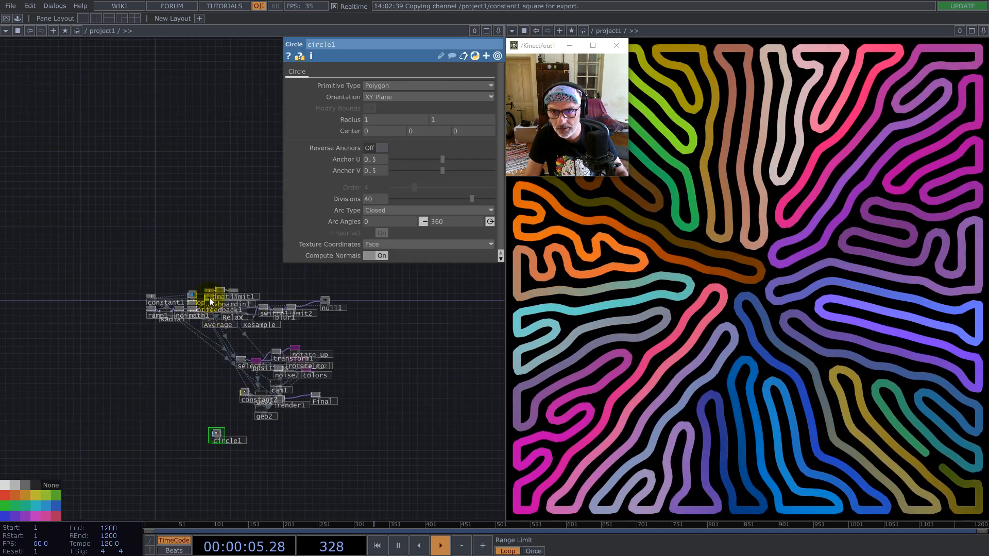
scroll(206, 288, "up", 5)
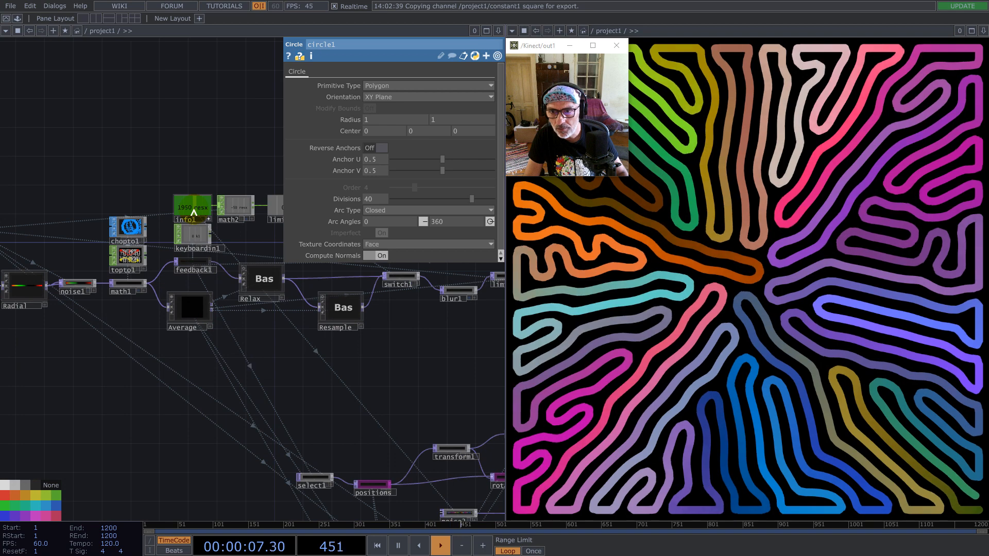
left_click_drag(370, 198, 378, 196)
scroll(254, 222, "down", 5)
scroll(227, 400, "up", 5)
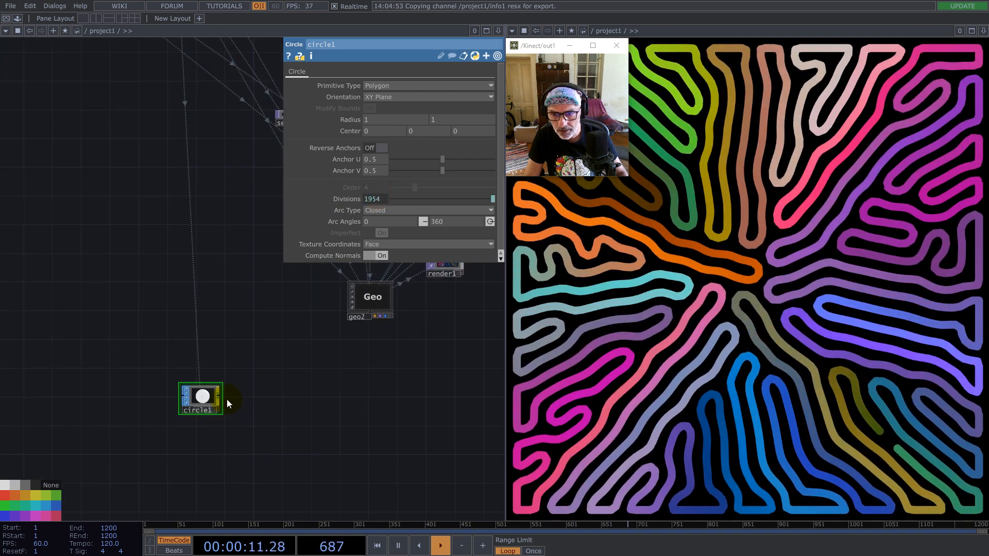
- Append a CHOP to SOP to the output of circle1
right_click(221, 395)
type("chop")
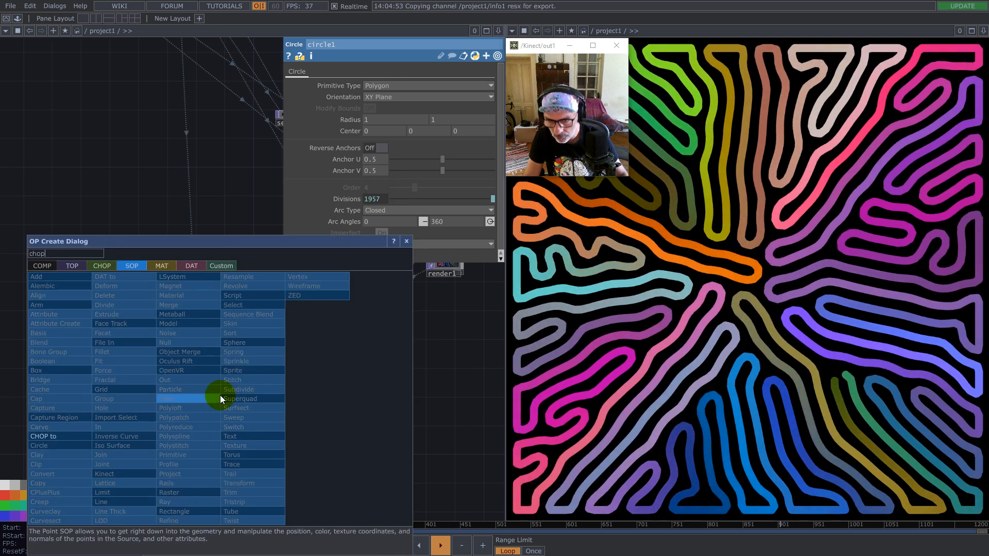
left_click(81, 435)
left_click(265, 398)
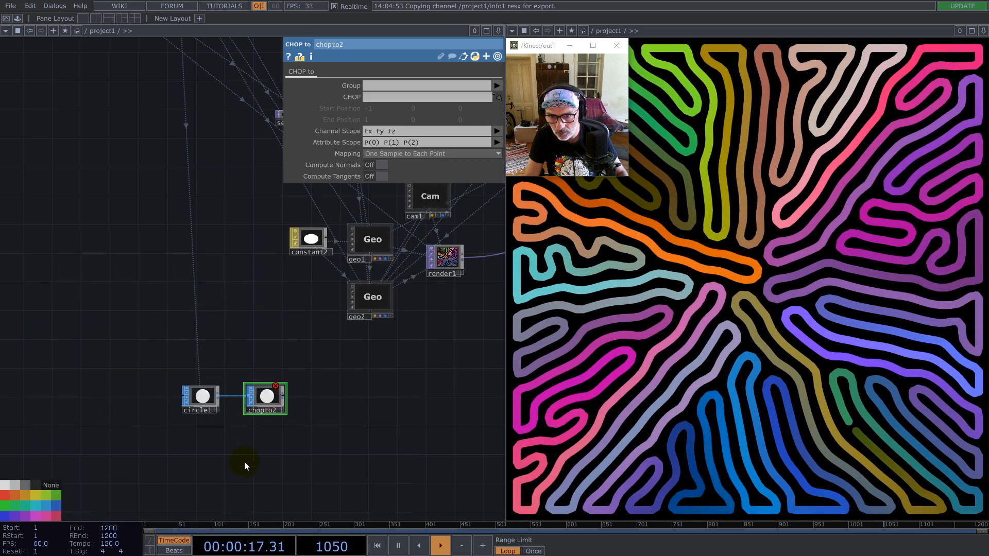
- Create a TOP to CHOP from the output of feedback1 and place it below the Average base
scroll(232, 478, "down", 3)
scroll(170, 222, "up", 5)
scroll(139, 243, "down", 5)
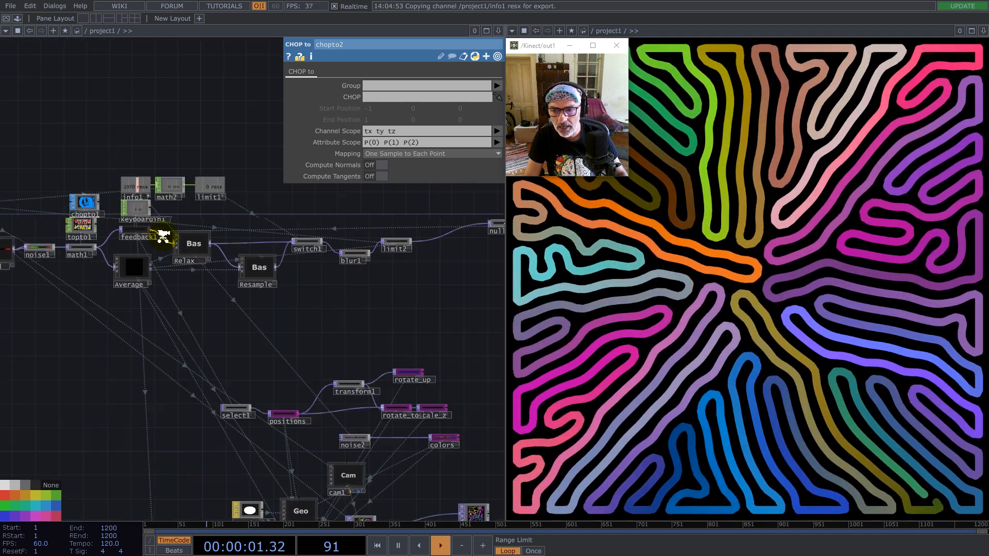
scroll(147, 326, "up", 3)
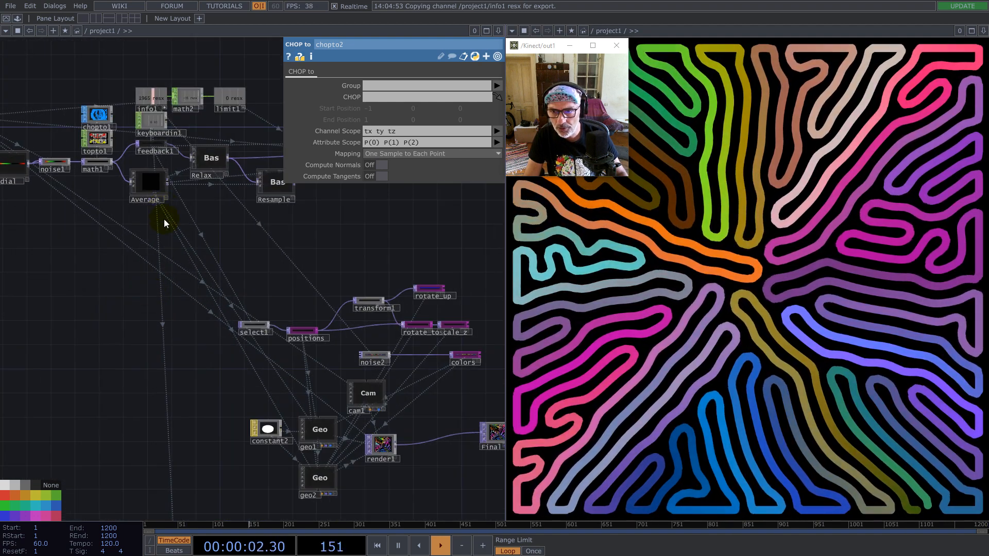
right_click(166, 144)
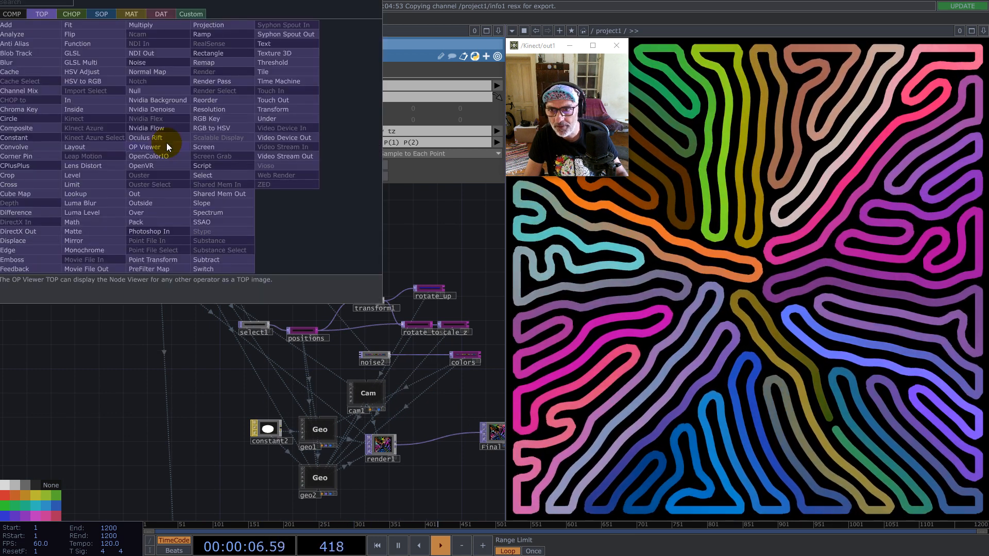
left_click(72, 14)
left_click(20, 34)
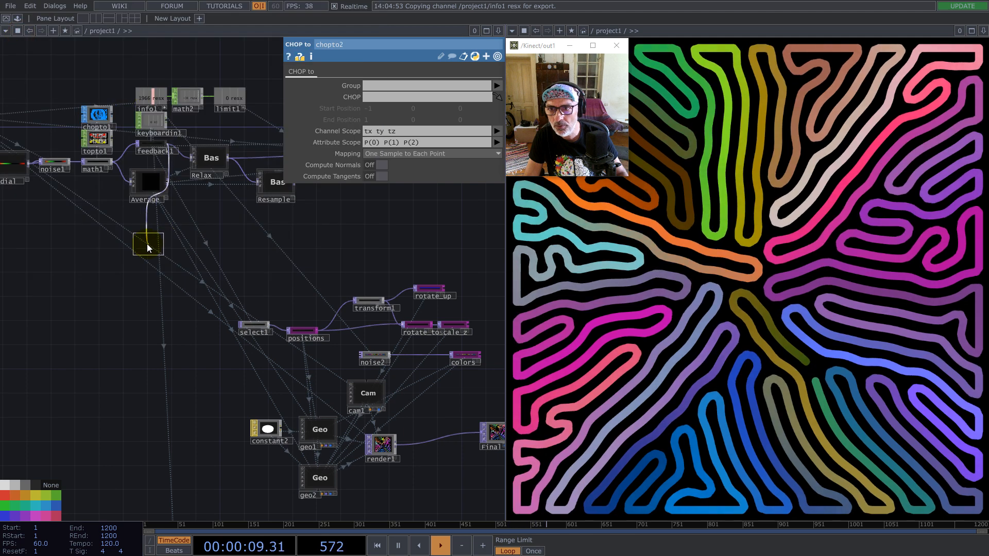
left_click(147, 243)
- Clear the Blue and Alpha channel names on topto2 so only r and g are output
scroll(149, 243, "up", 3)
left_click(396, 130)
left_click(388, 142)
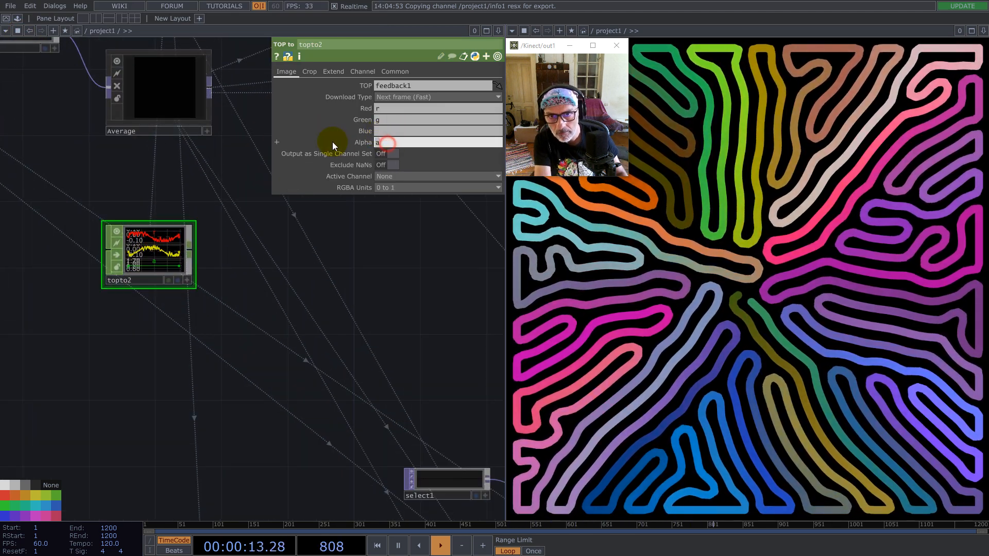
left_click(250, 285)
- Assign topto2 as the CHOP reference of chopto2
scroll(159, 257, "down", 5)
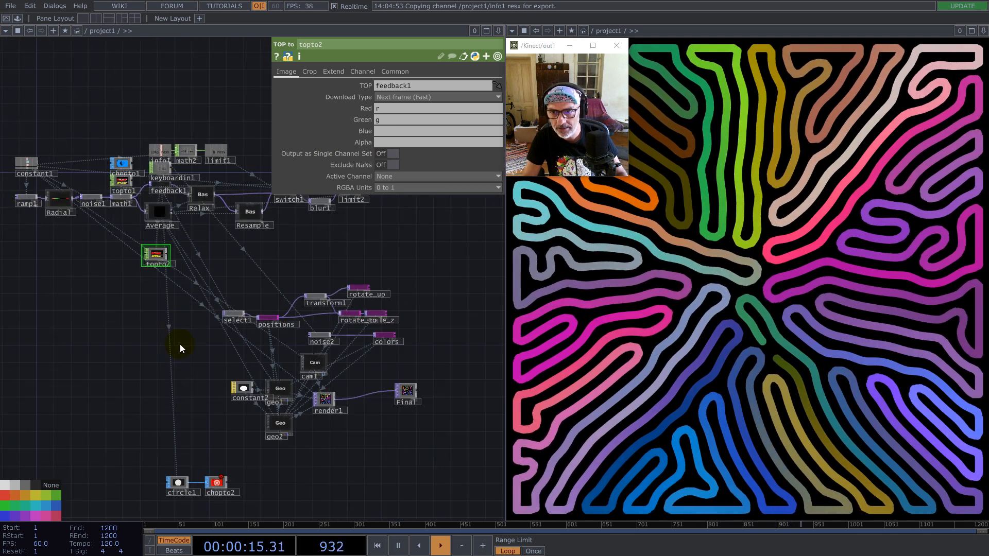
left_click_drag(197, 447, 208, 483)
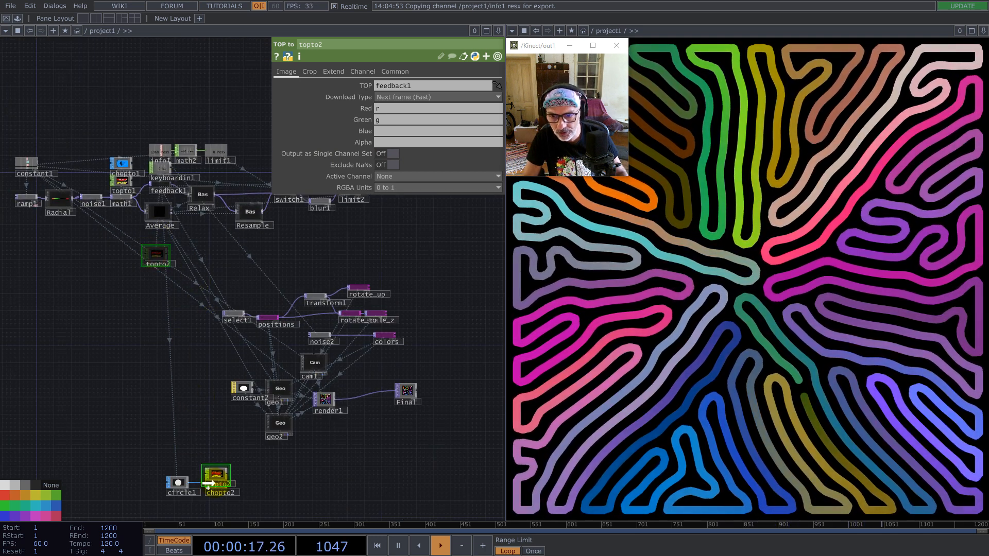
left_click_drag(268, 427, 378, 97)
- Set chopto2's Channel Scope to r g and its Attribute Scope to P(0) P(1)
left_click(392, 130)
type("r")
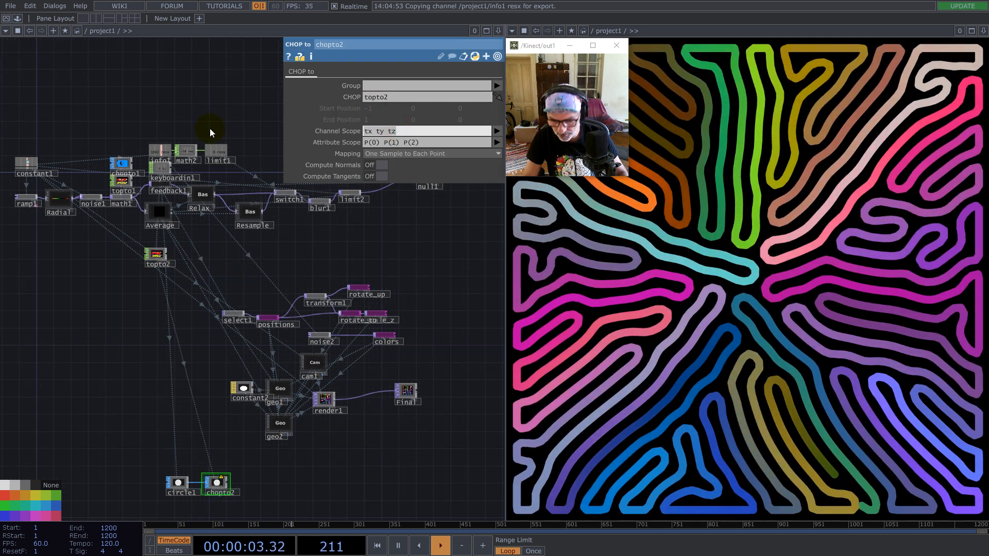
type(" g")
left_click(413, 141)
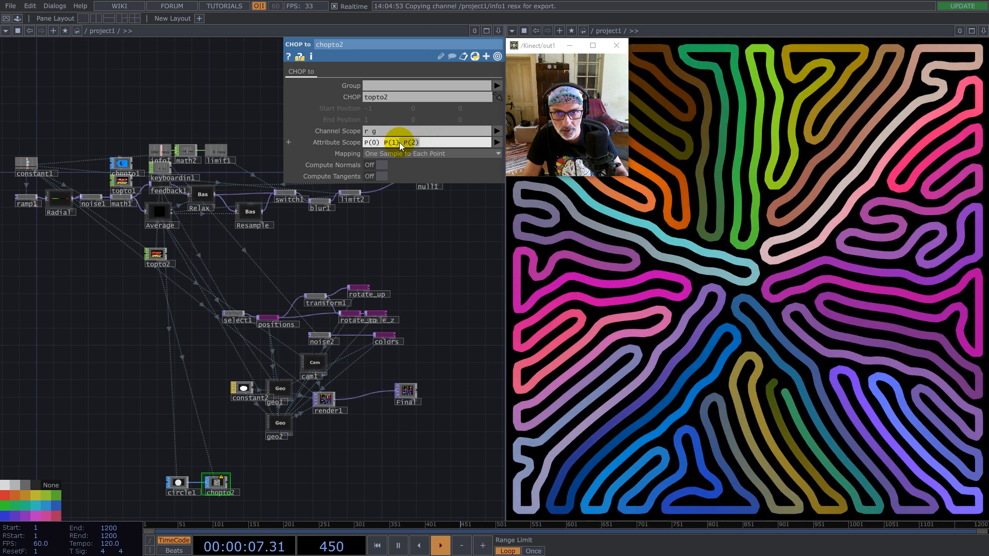
key("BackSpace")
key("BackSpace")
key("BackSpace")
key("BackSpace")
key("BackSpace")
key("Return")
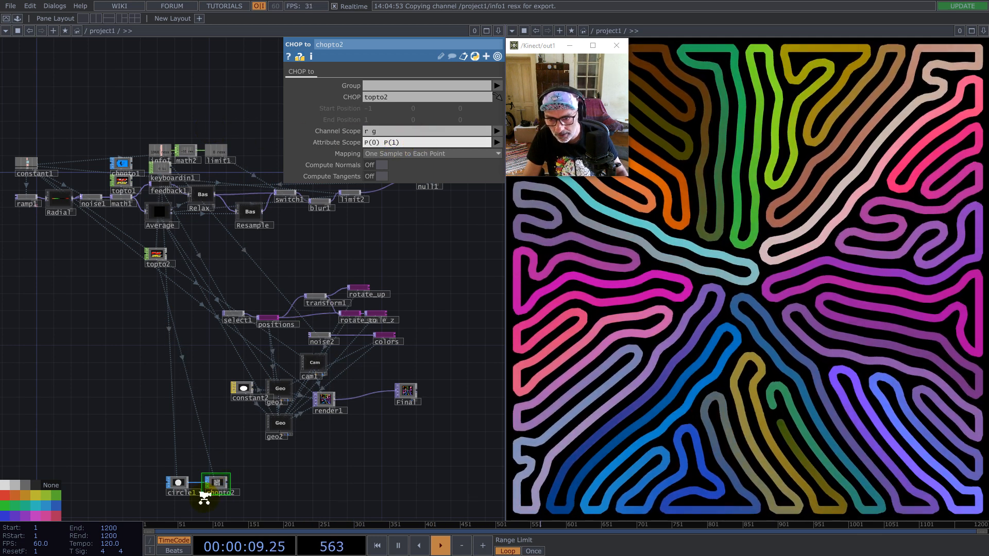
- Append a Geometry COMP to the output of chopto2
scroll(206, 497, "up", 10)
scroll(277, 381, "down", 2)
scroll(278, 356, "down", 4)
scroll(274, 355, "up", 4)
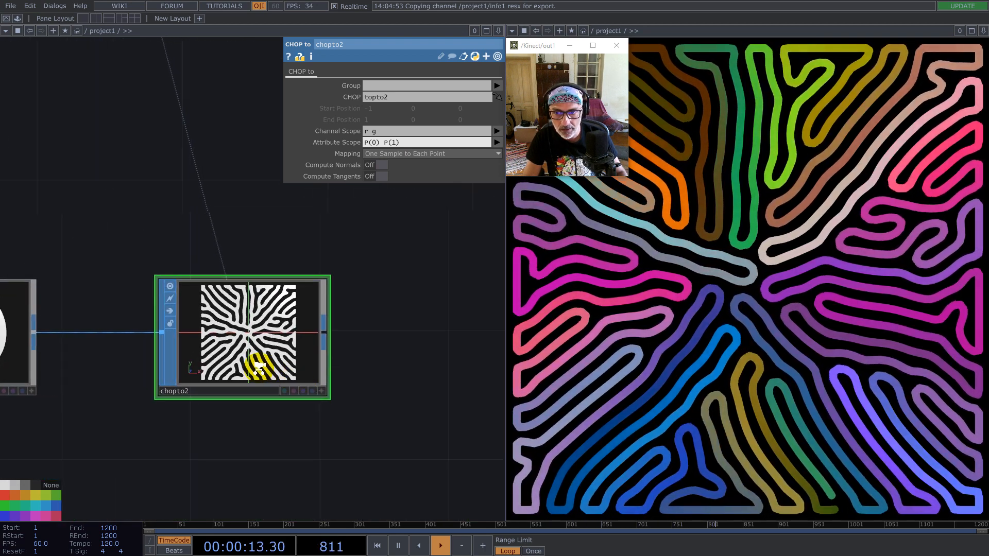
scroll(259, 369, "up", 4)
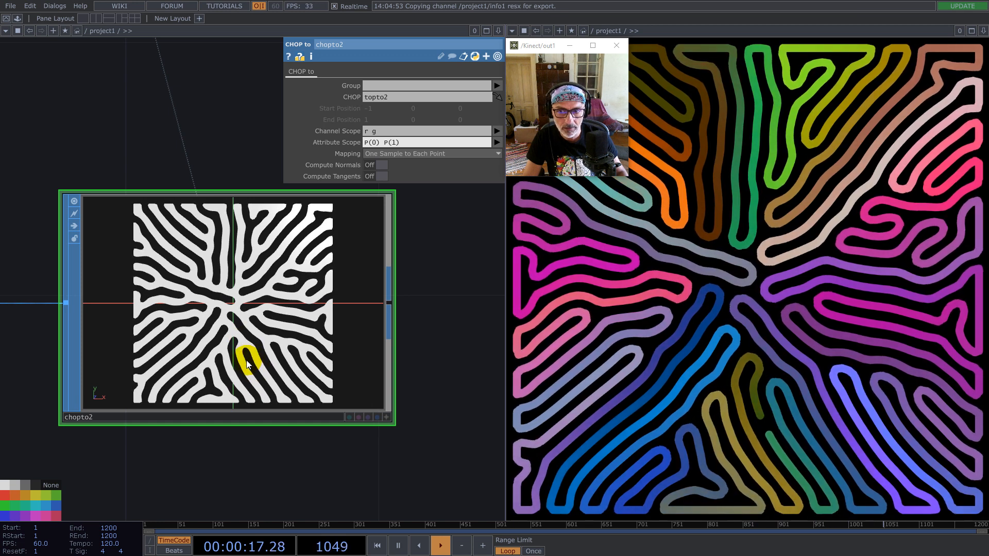
scroll(251, 363, "down", 6)
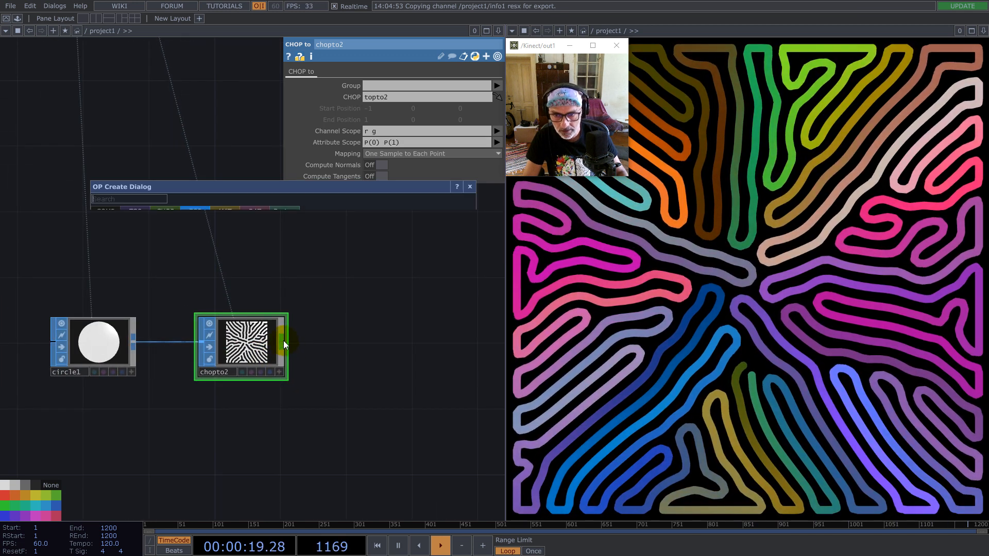
left_click(284, 341)
type("ge")
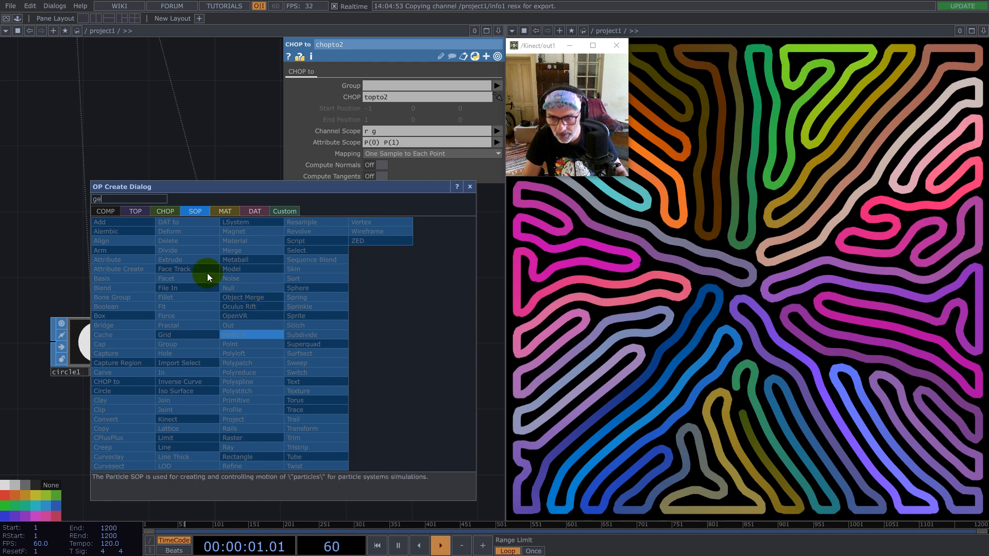
left_click(113, 214)
left_click(110, 297)
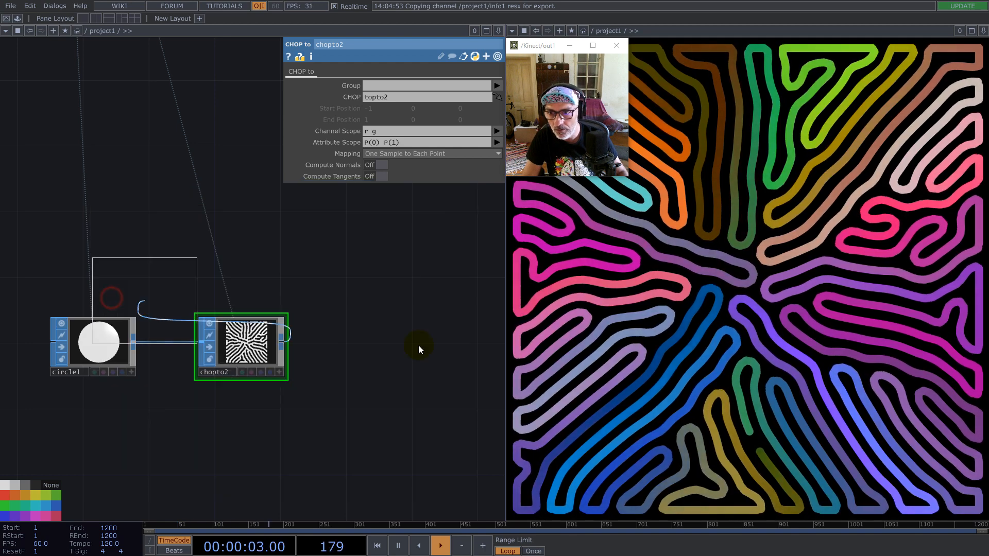
left_click(378, 350)
- Restrict render1's Geometry to geo1 geo2
scroll(178, 383, "down", 6)
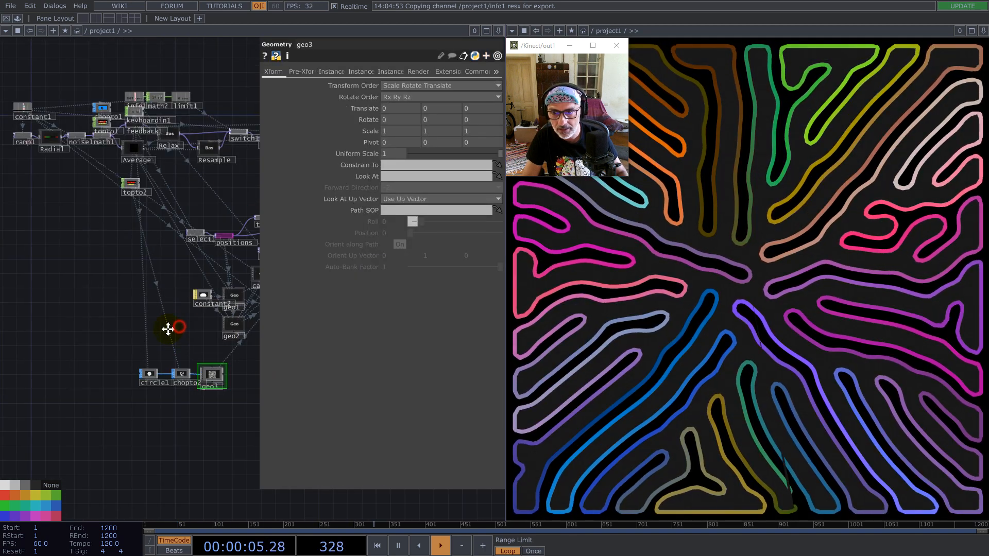
scroll(208, 321, "up", 5)
left_click(206, 317)
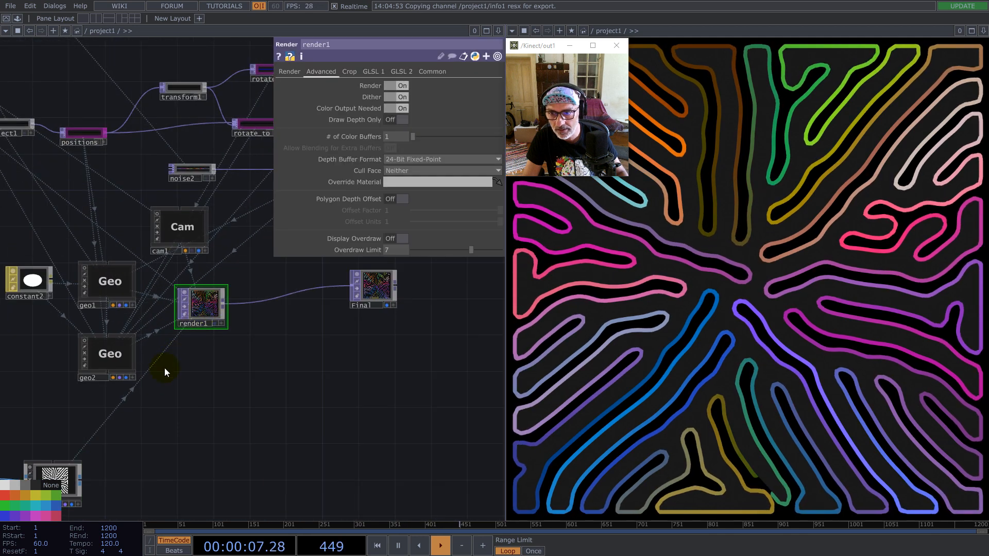
left_click(290, 71)
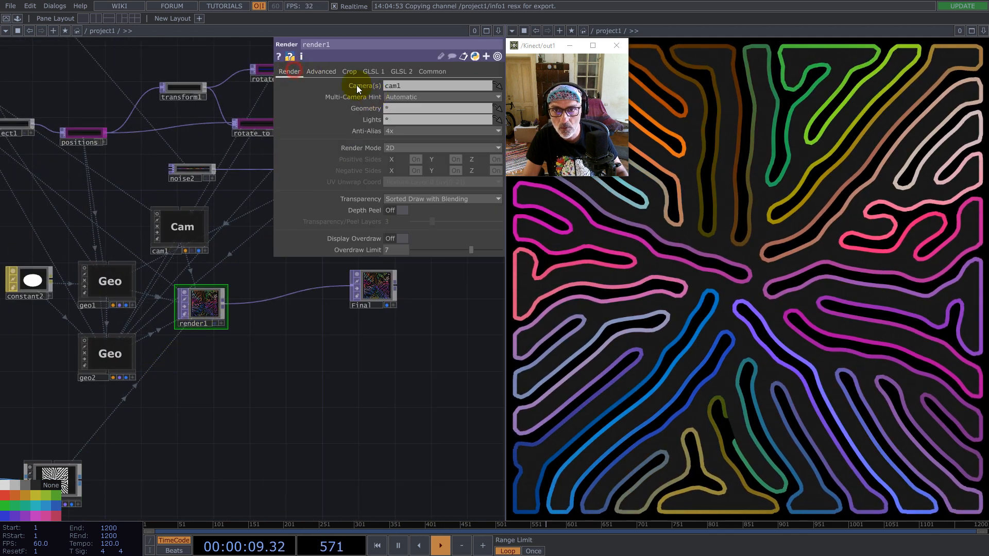
left_click(395, 112)
type("gwo2")
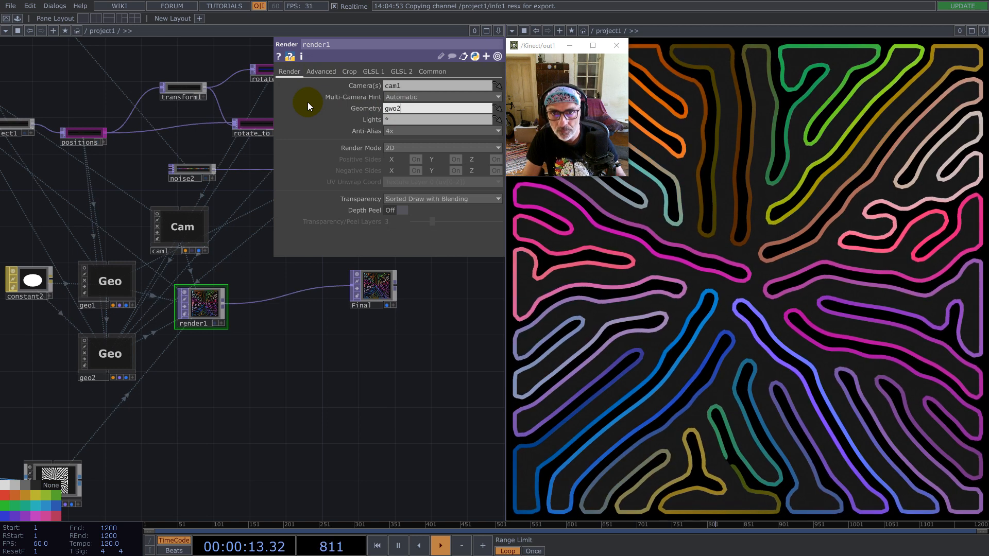
left_click_drag(403, 107, 387, 109)
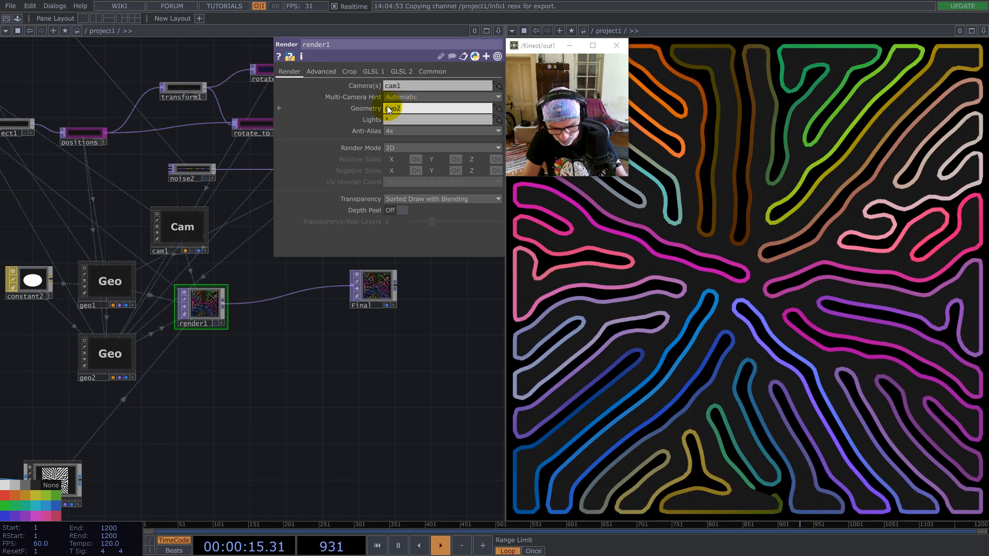
type("geo")
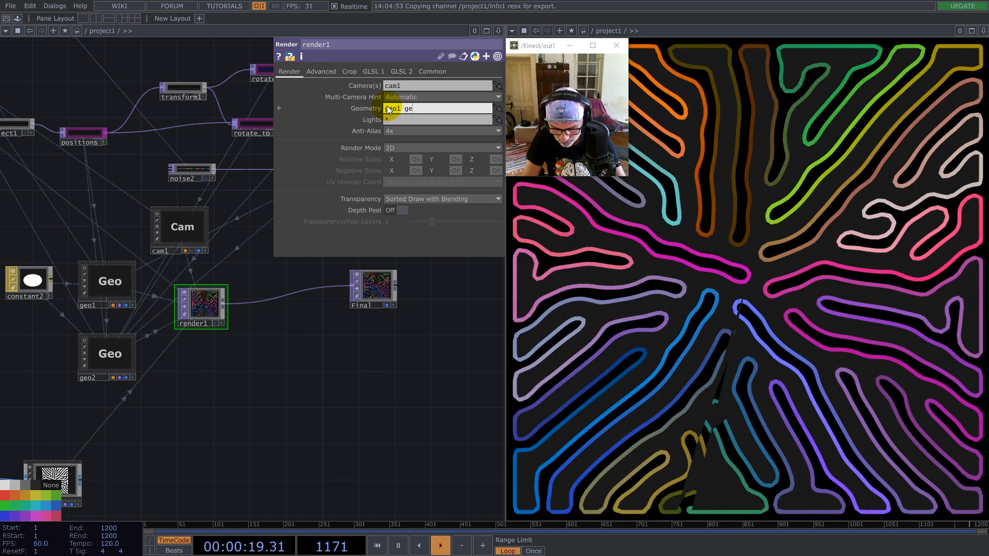
type("2")
- Move the circle1, chopto2 and geo3 chain together to just beneath geo2
left_click_drag(270, 462, 313, 389)
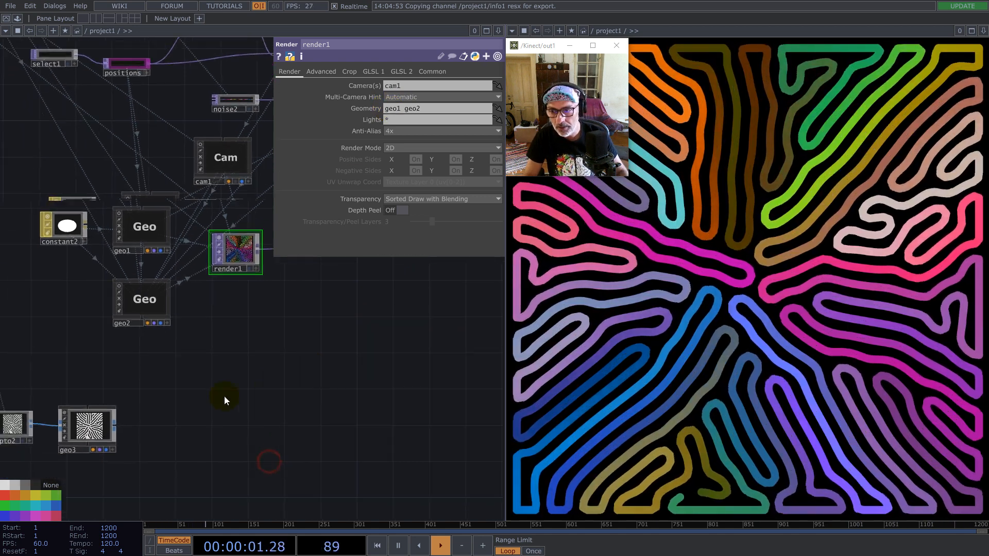
left_click_drag(234, 439, 392, 425)
right_click_drag(391, 425, 57, 319)
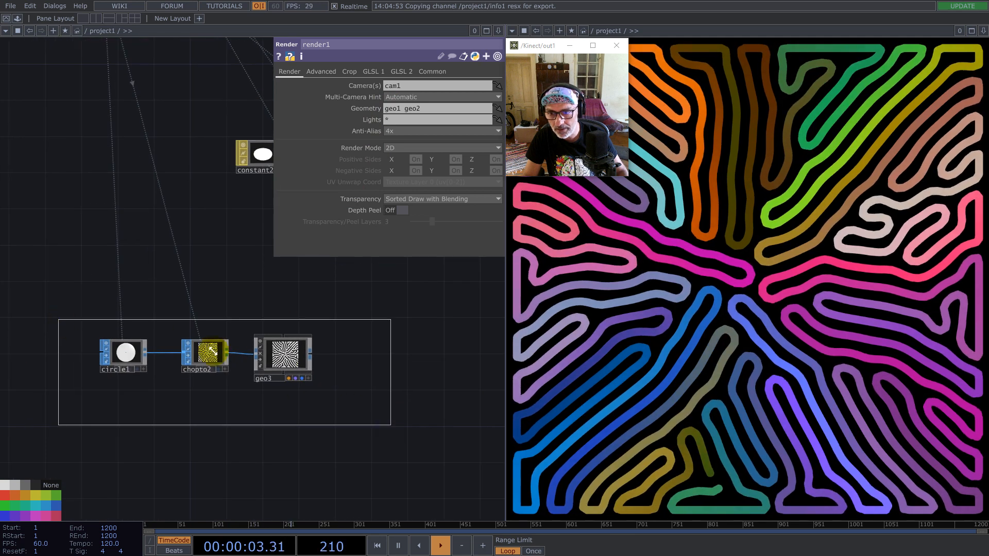
left_click_drag(296, 366, 345, 316)
left_click_drag(341, 377, 187, 443)
- Create a second Render TOP and place it beside geo3, beneath render1
double_click(267, 364)
type("re")
left_click(130, 234)
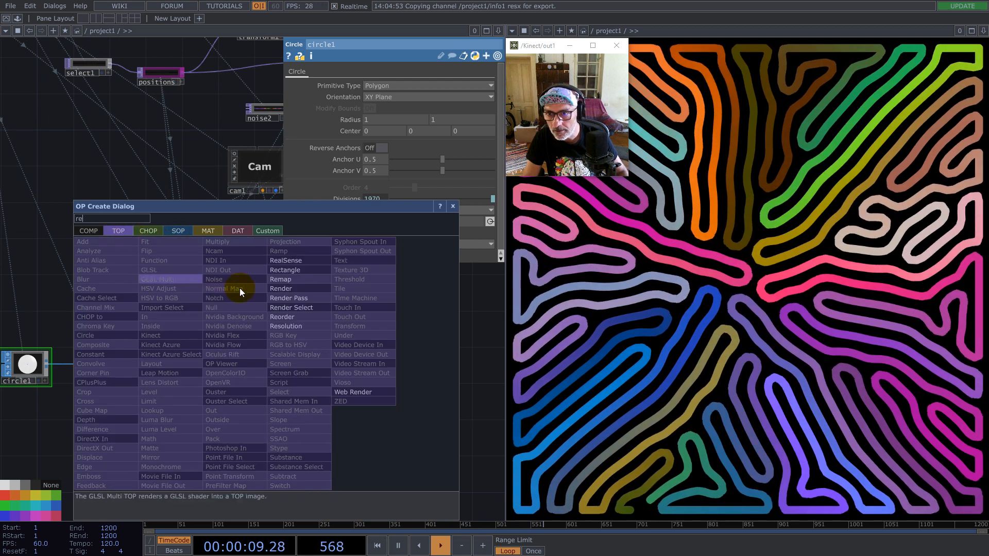
left_click(283, 288)
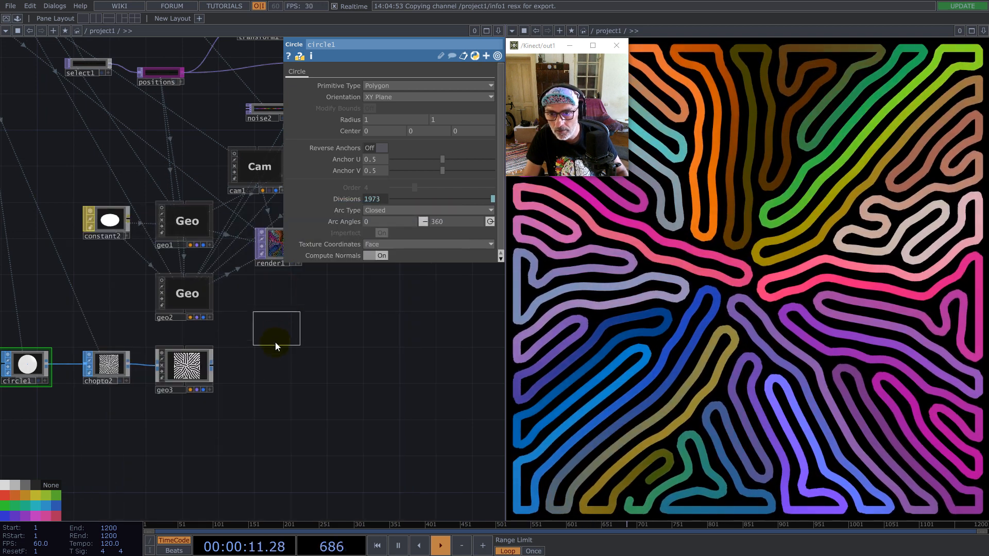
left_click(257, 358)
- Assign geo3 as the only Geometry of render2
left_click_drag(212, 351, 396, 109)
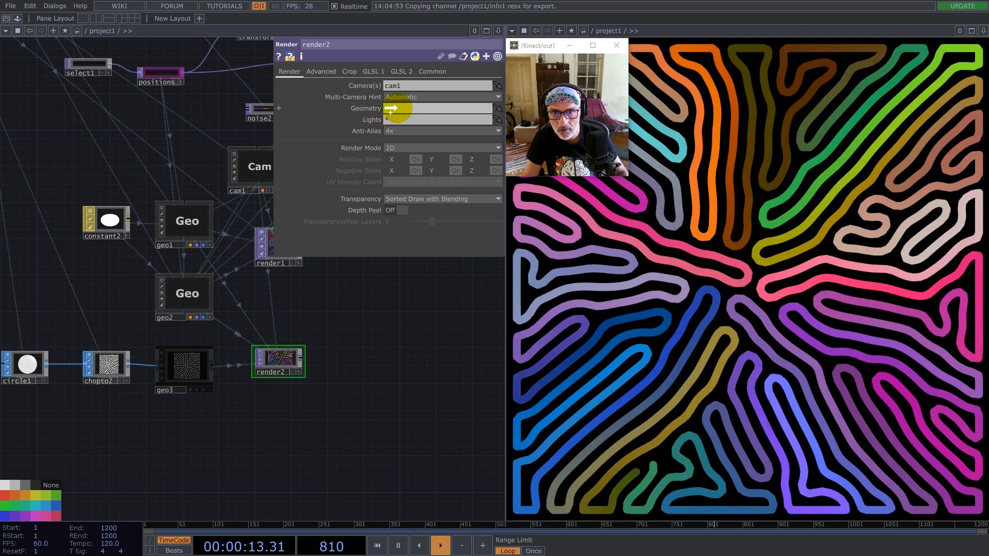
left_click(198, 358)
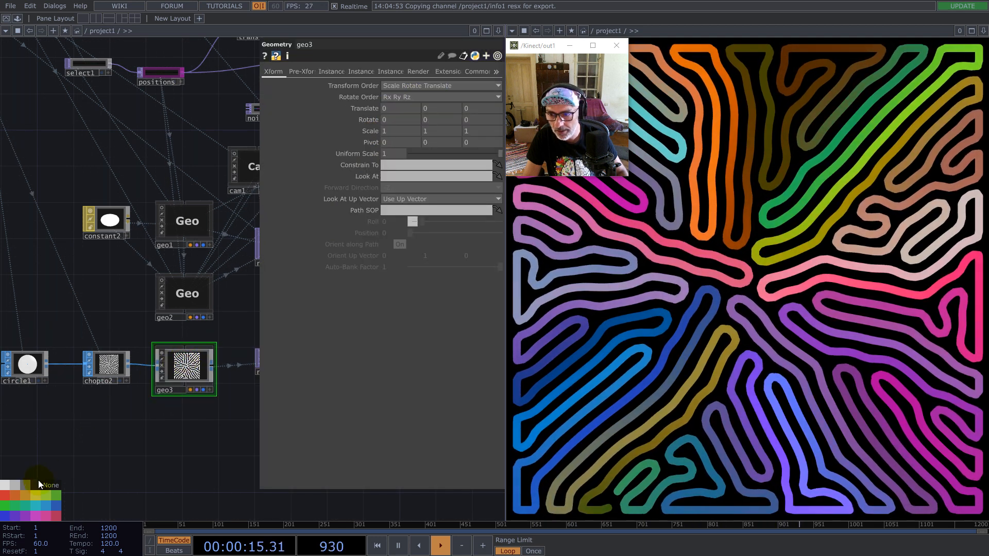
scroll(154, 456, "down", 6)
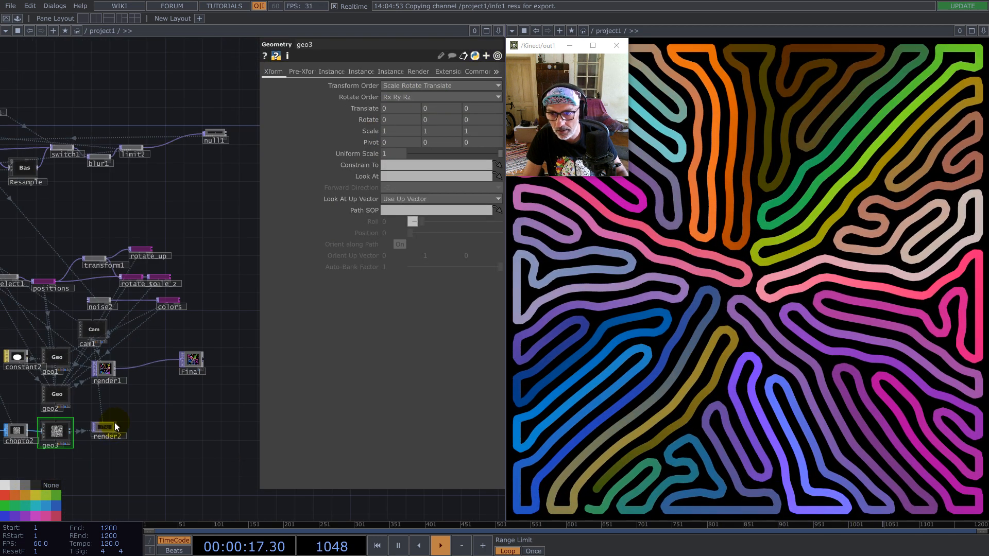
scroll(95, 436, "up", 5)
left_click(125, 426)
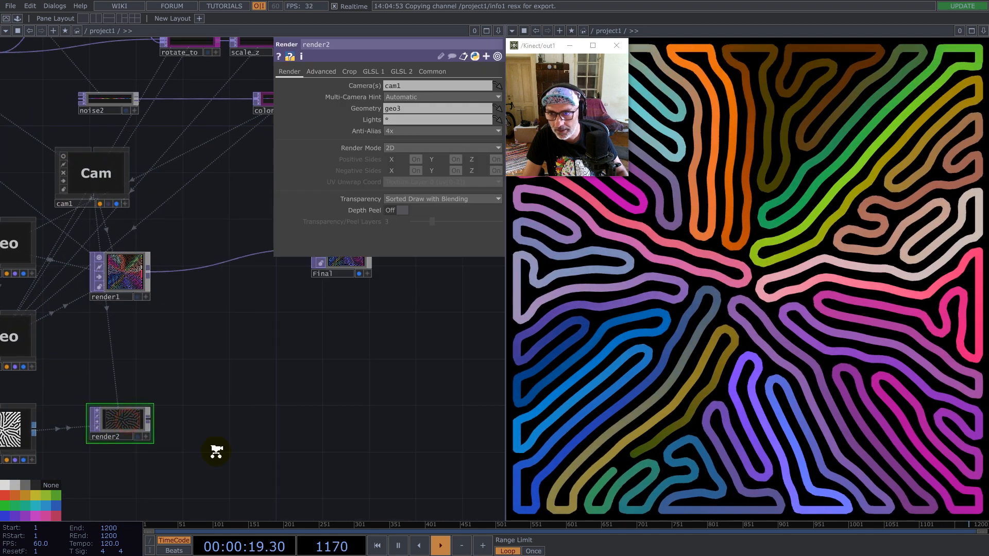
- Drive both of render2's Resolution values from constant1's res channel and set its Pixel Format to 32-bit float (RGB)
scroll(217, 450, "down", 7)
scroll(115, 331, "up", 8)
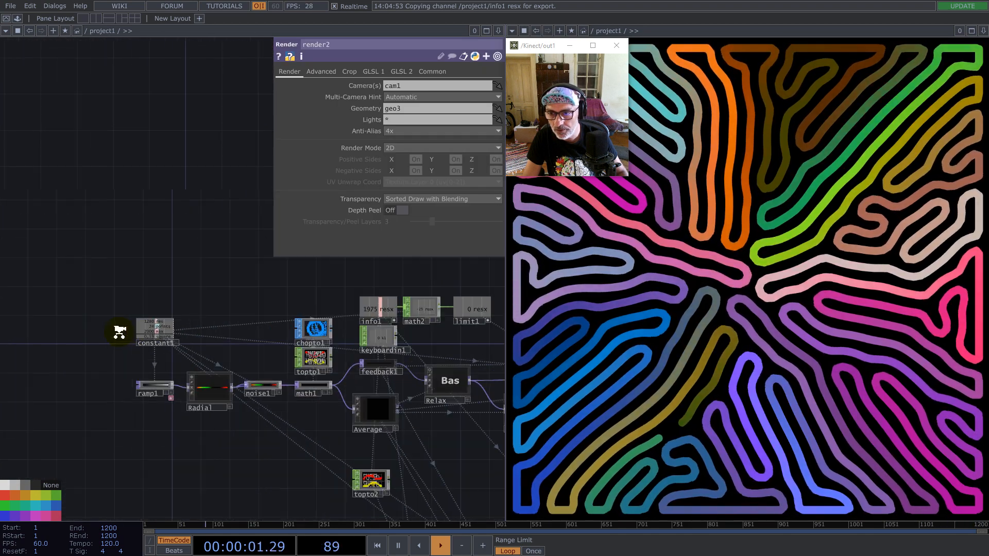
left_click(432, 72)
left_click_drag(366, 87, 373, 86)
left_click(378, 85)
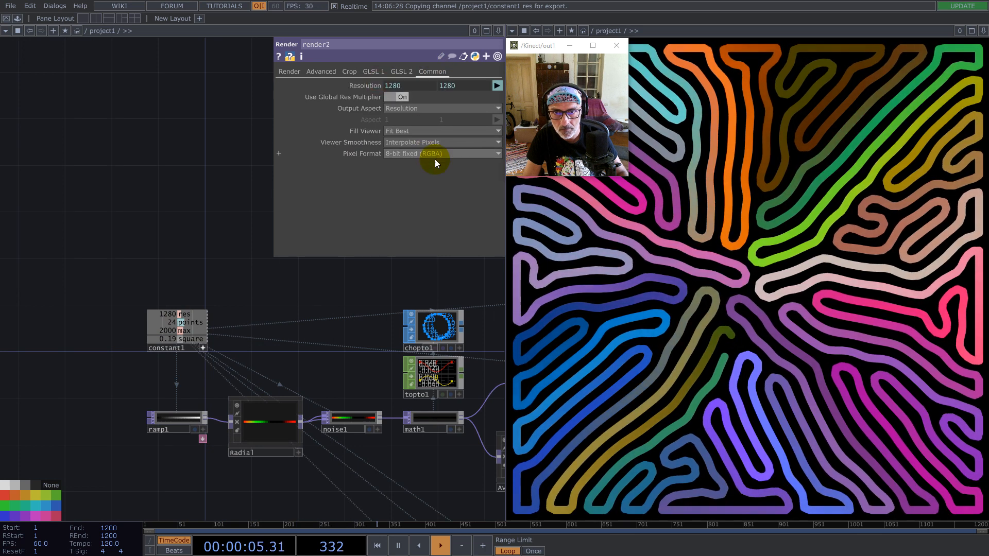
left_click(435, 154)
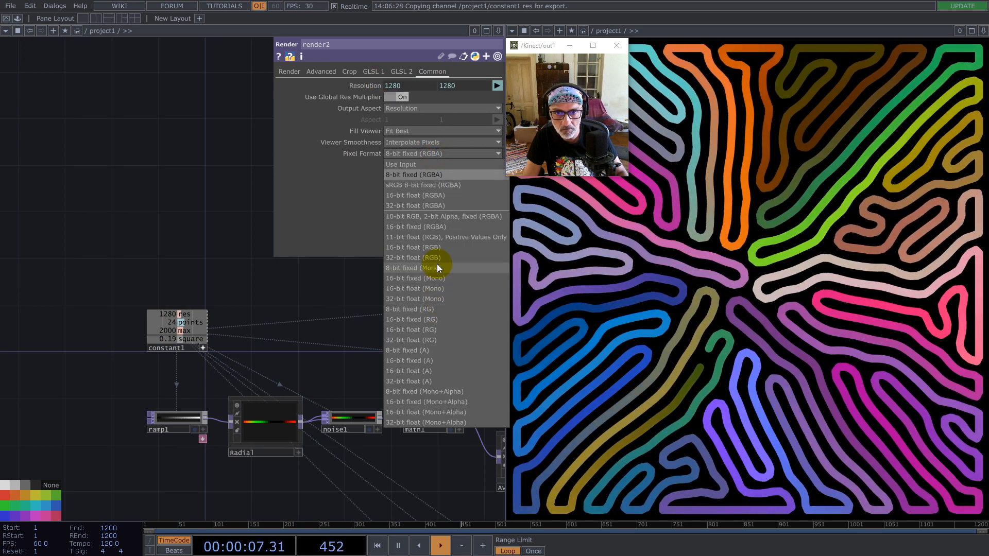
left_click(424, 259)
- Assign the constant2 material to geo3
scroll(85, 224, "down", 5)
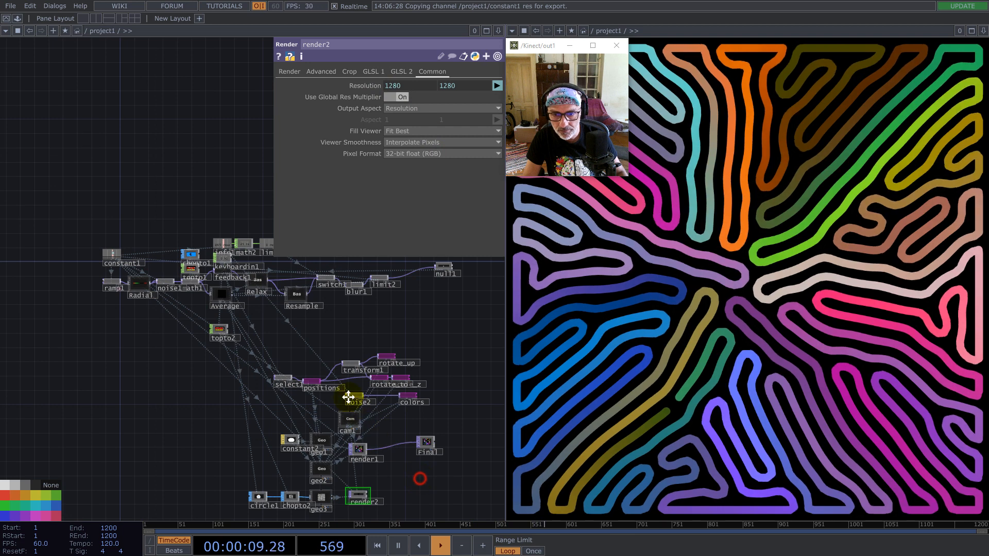
scroll(305, 426, "up", 5)
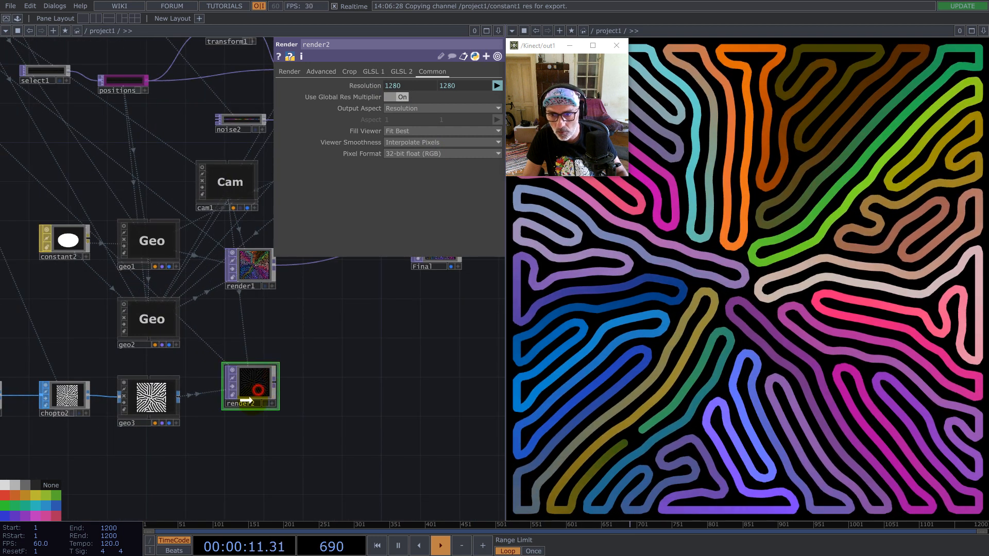
left_click_drag(246, 400, 236, 410)
left_click(151, 398)
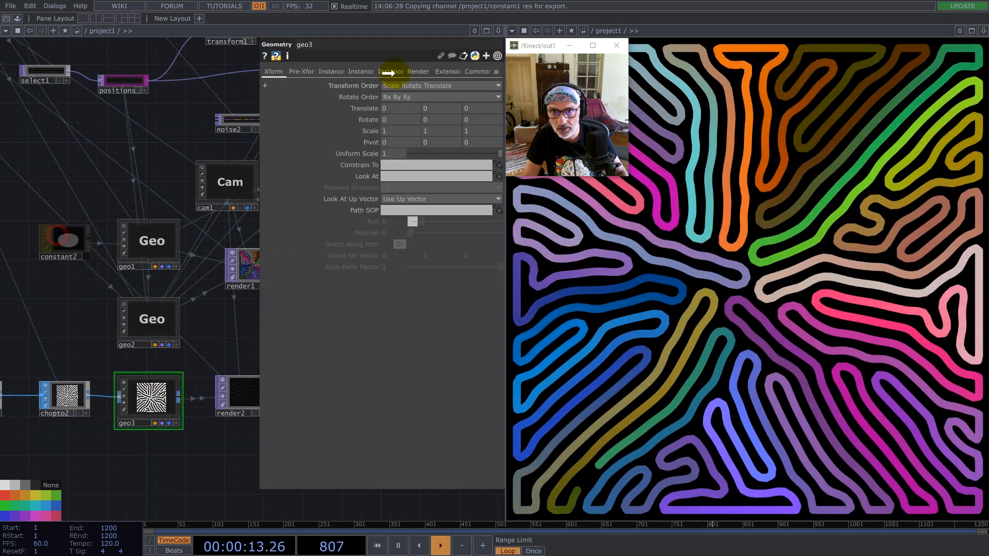
left_click_drag(415, 72, 415, 88)
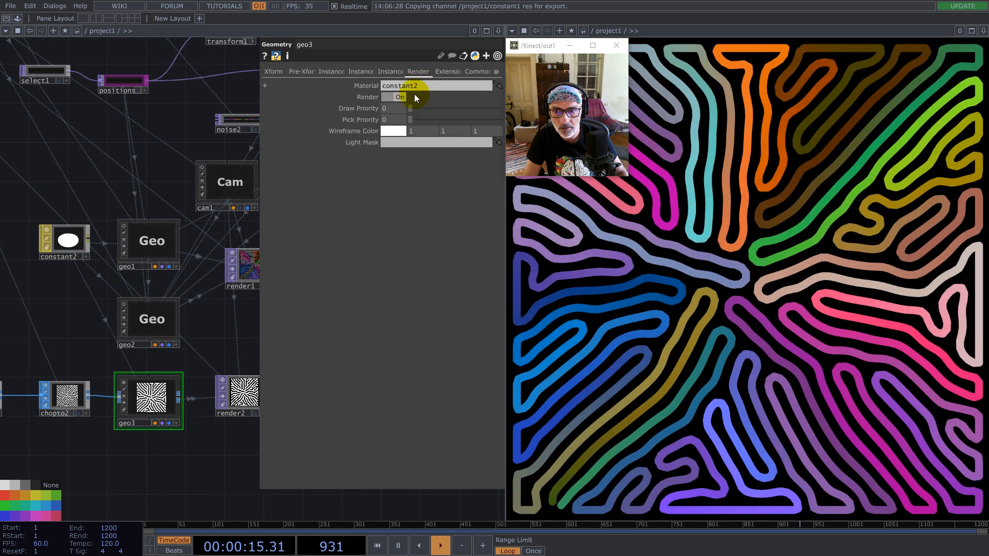
- Connect render2's output to Final in place of render1
left_click_drag(251, 347, 135, 347)
scroll(135, 347, "down", 2)
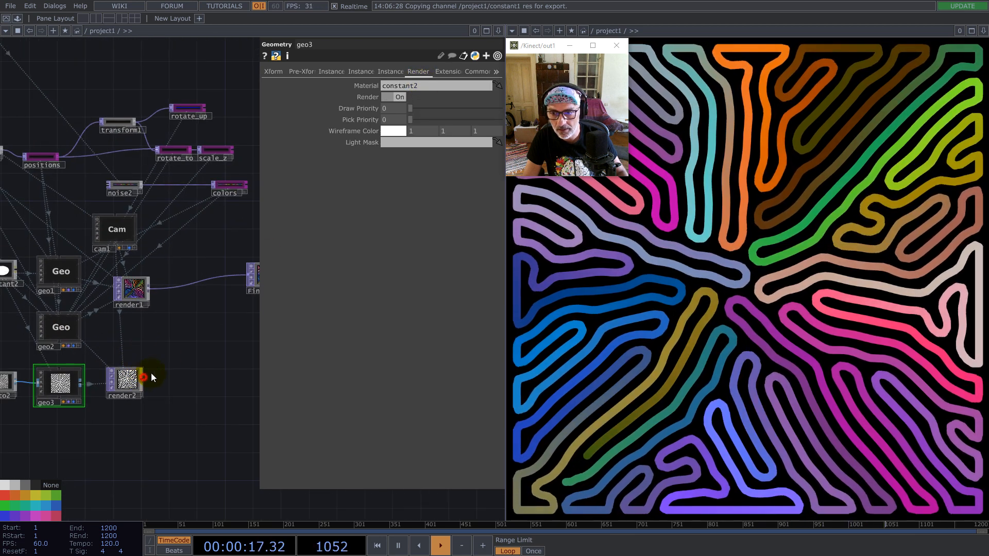
left_click_drag(246, 279, 250, 277)
- Examine resample1's settings inside the Resample base against the filled render and return to the parent network
left_click_drag(260, 326, 306, 329)
left_click_drag(206, 343, 157, 322)
left_click_drag(213, 258, 195, 339)
scroll(216, 415, "down", 3)
left_click_drag(109, 207, 154, 239)
double_click(128, 212)
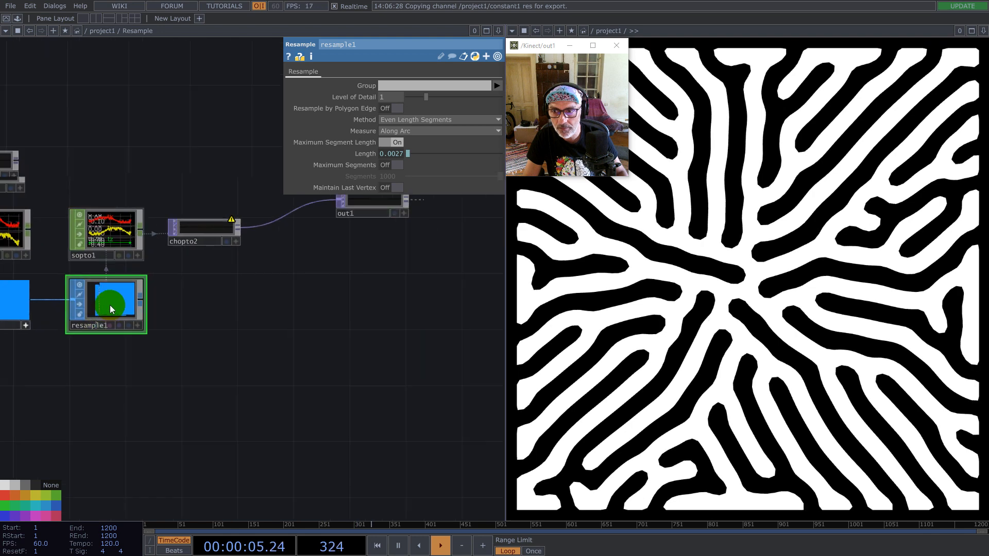
left_click_drag(261, 348, 364, 320)
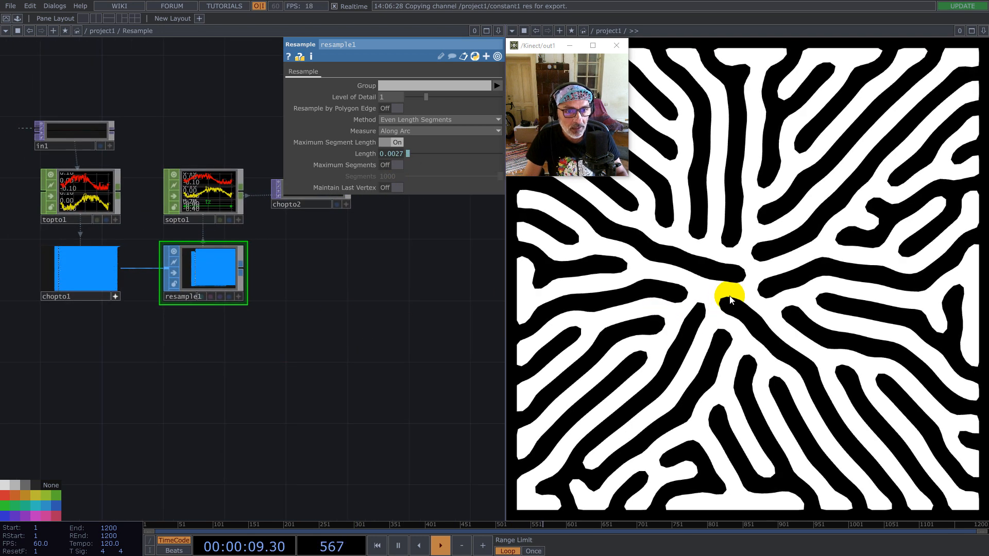
mouse_move(664, 296)
left_mouse_down()
mouse_move(724, 287)
mouse_move(678, 325)
mouse_move(679, 348)
left_mouse_up()
scroll(327, 303, "down", 10)
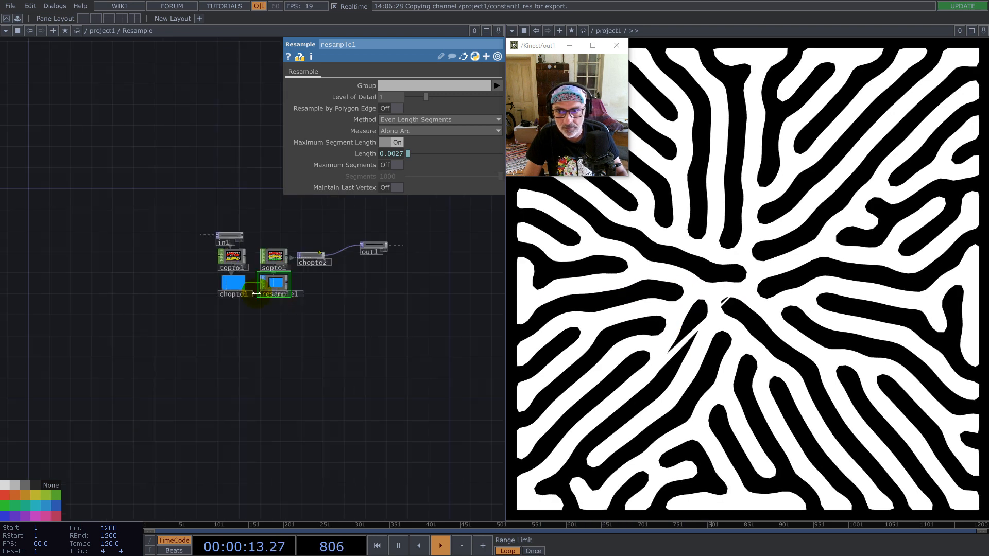
scroll(224, 313, "down", 10)
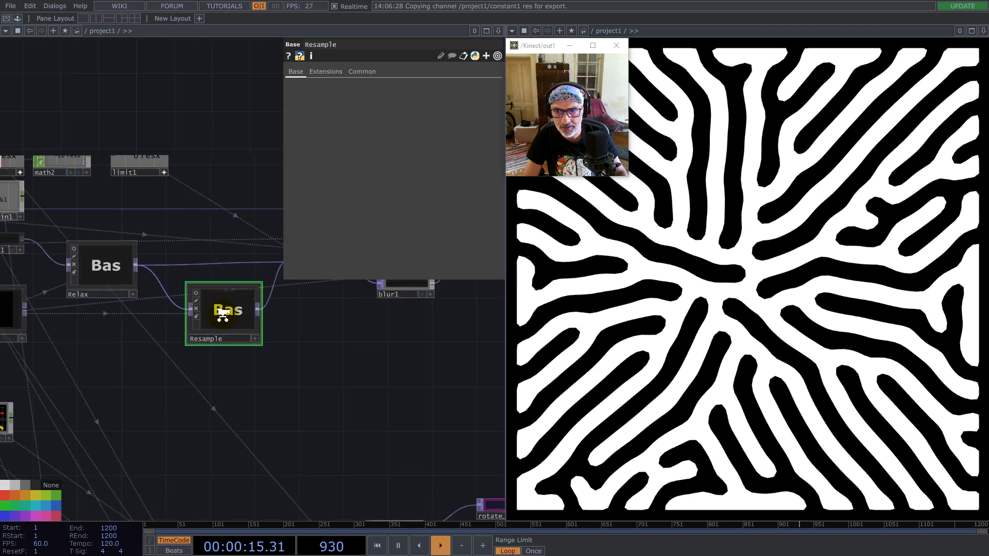
left_click_drag(299, 361, 214, 335)
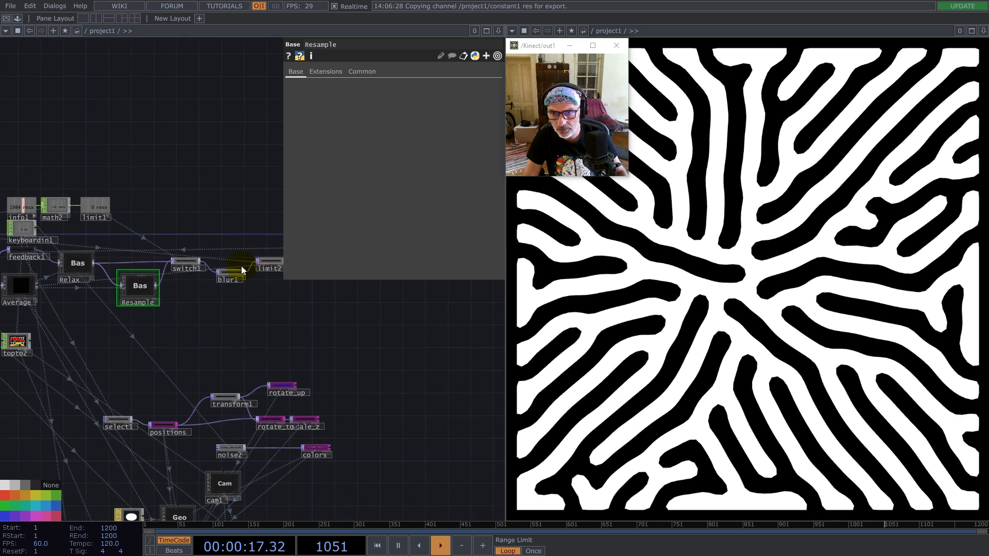
- Examine blur1's settings and space blur1 and limit2 more evenly between switch1 and null1
scroll(246, 264, "up", 5)
left_click(227, 281)
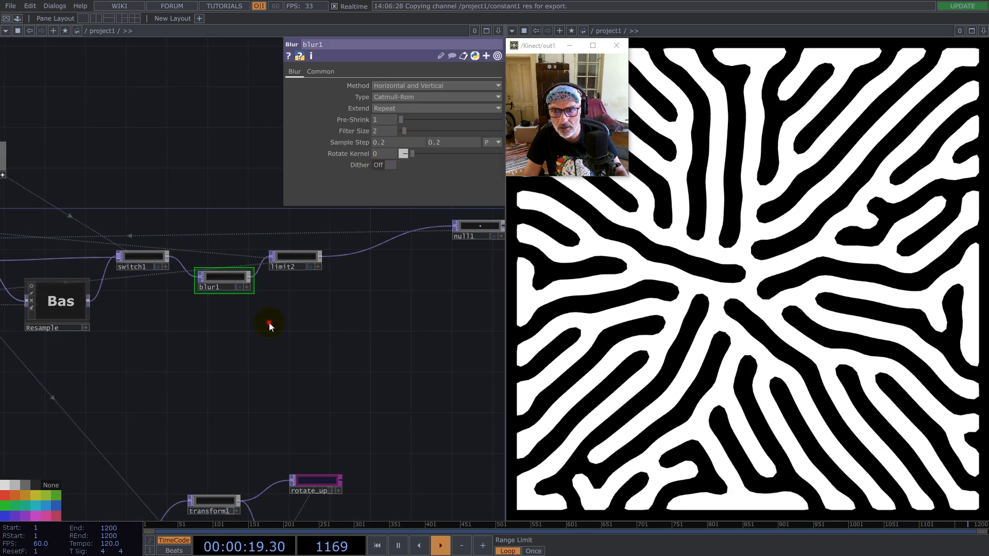
left_click_drag(229, 294, 222, 289)
left_click(216, 274)
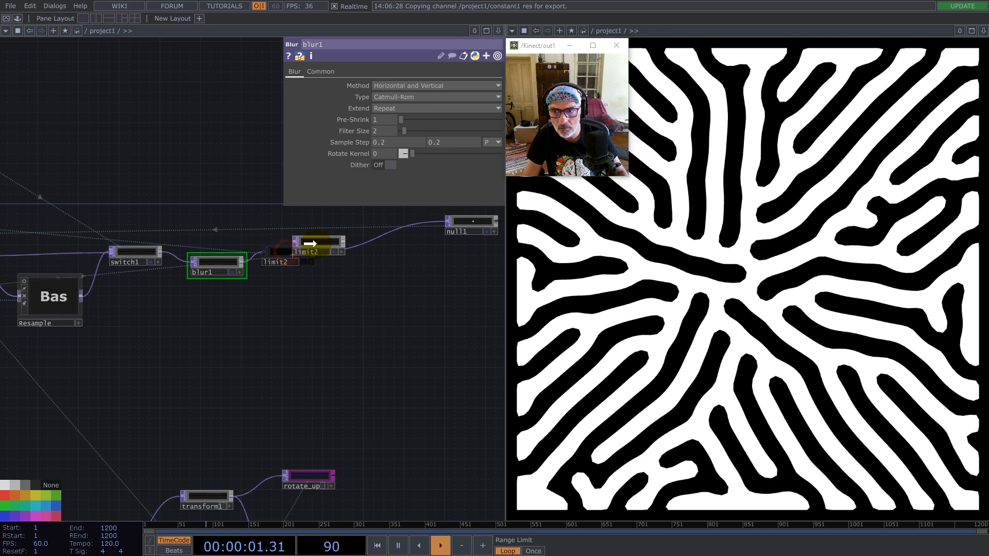
scroll(329, 366, "down", 4)
left_click_drag(343, 390, 330, 319)
left_click(348, 335)
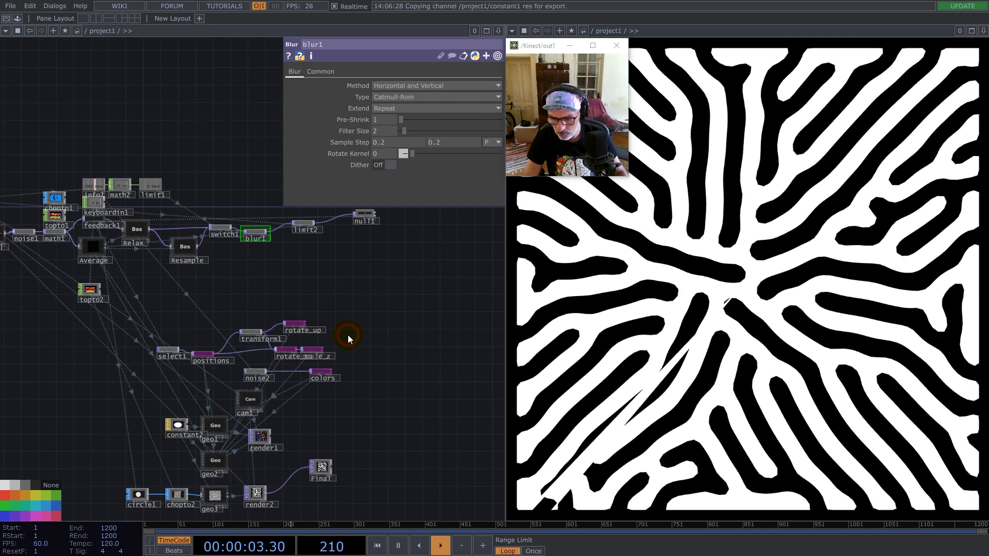
- Restart the growth and switch the output preview pane to the Geometry Viewer
key("1")
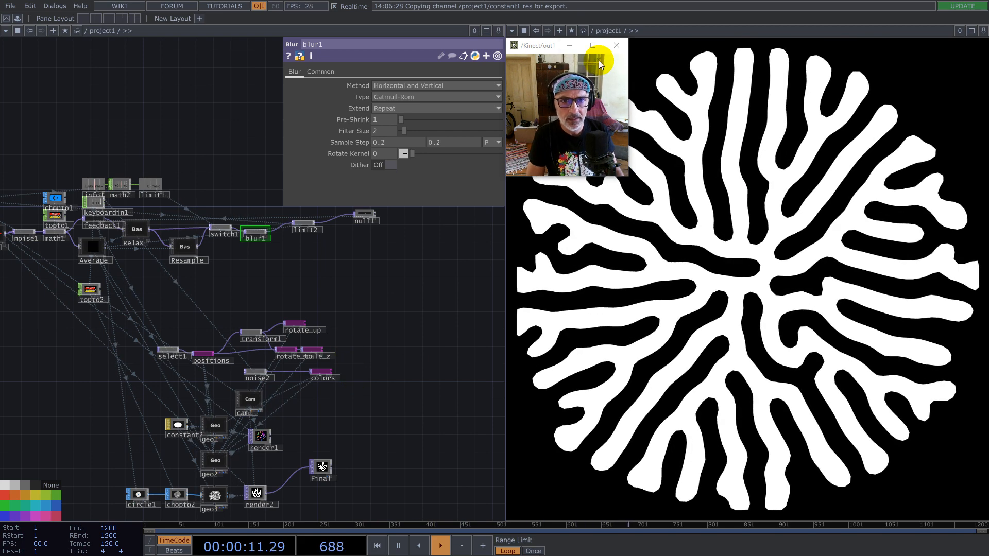
left_click(570, 46)
left_click(511, 30)
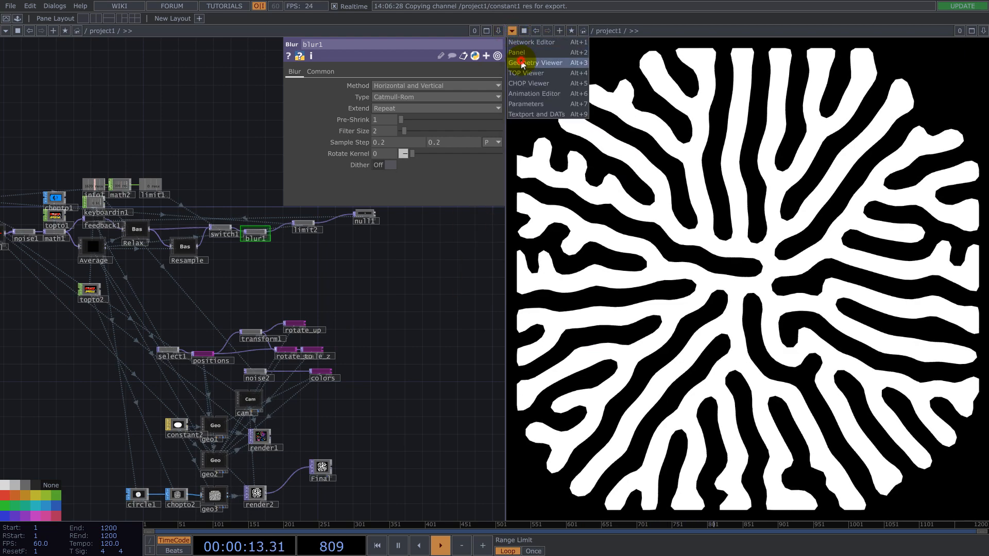
left_click(567, 63)
middle_click_drag(786, 307, 752, 332)
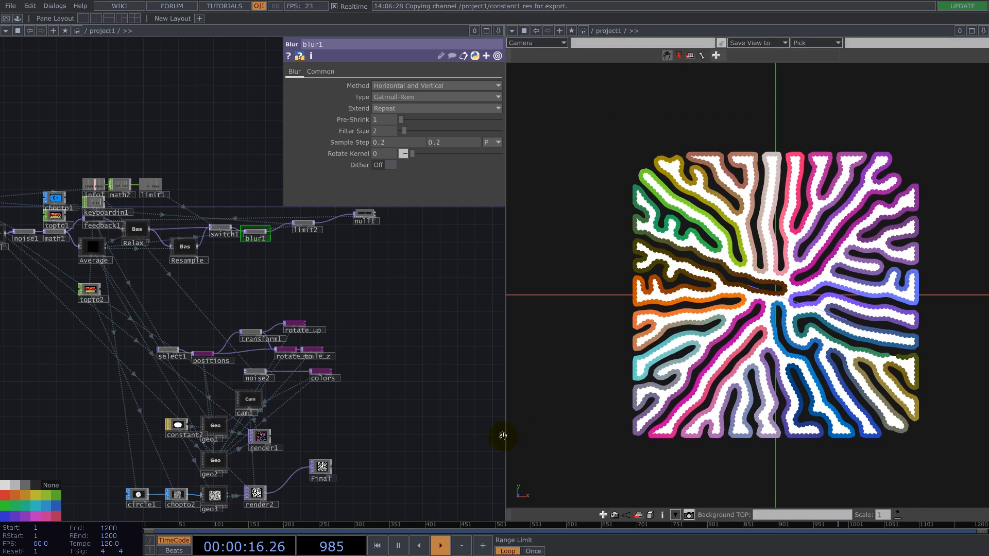
- Restart the growth, watch it as geometry beside the circle1 to render2 chain, and return the pane to the TOP Viewer
left_click(454, 420)
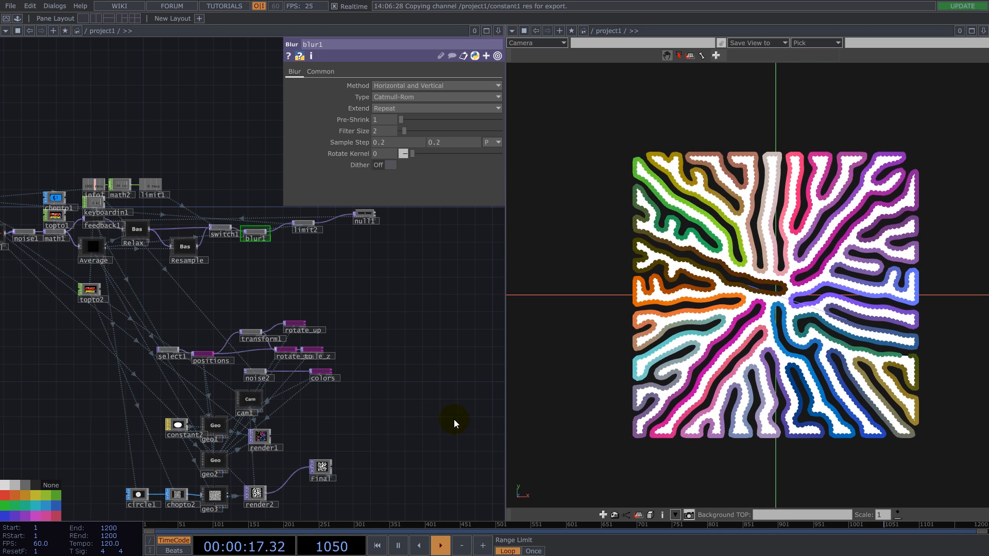
key("1")
middle_click_drag(783, 308, 811, 302)
left_click_drag(395, 413, 418, 323)
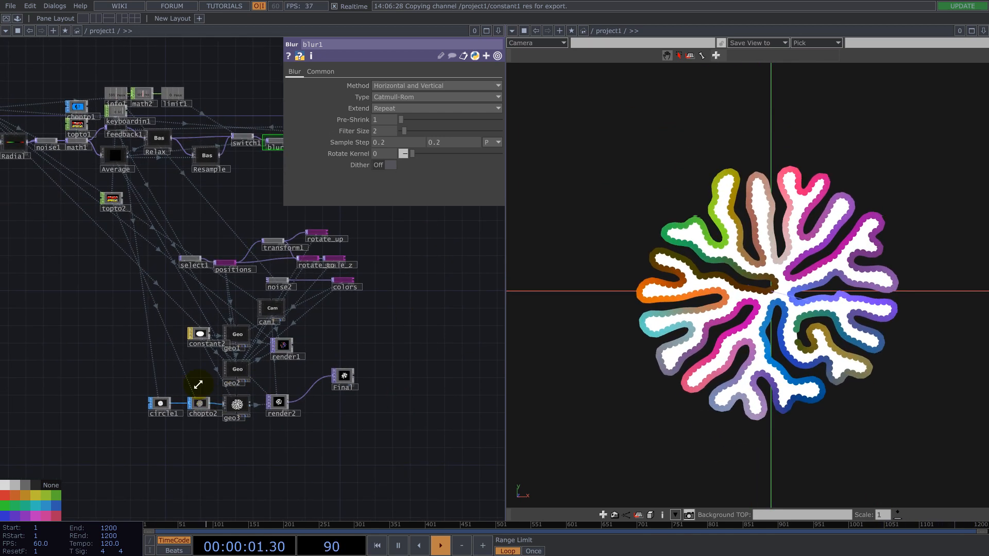
scroll(160, 410, "up", 8)
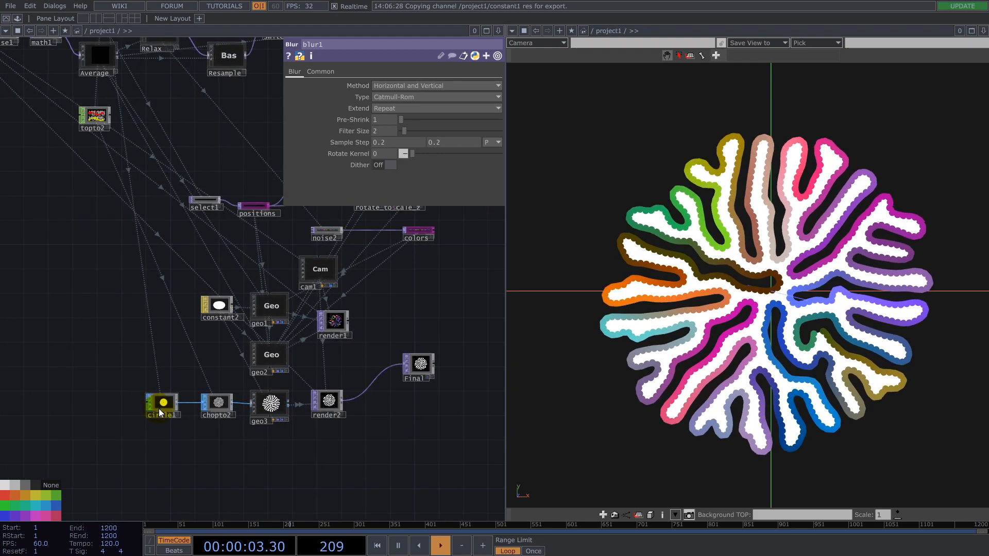
scroll(196, 407, "down", 5)
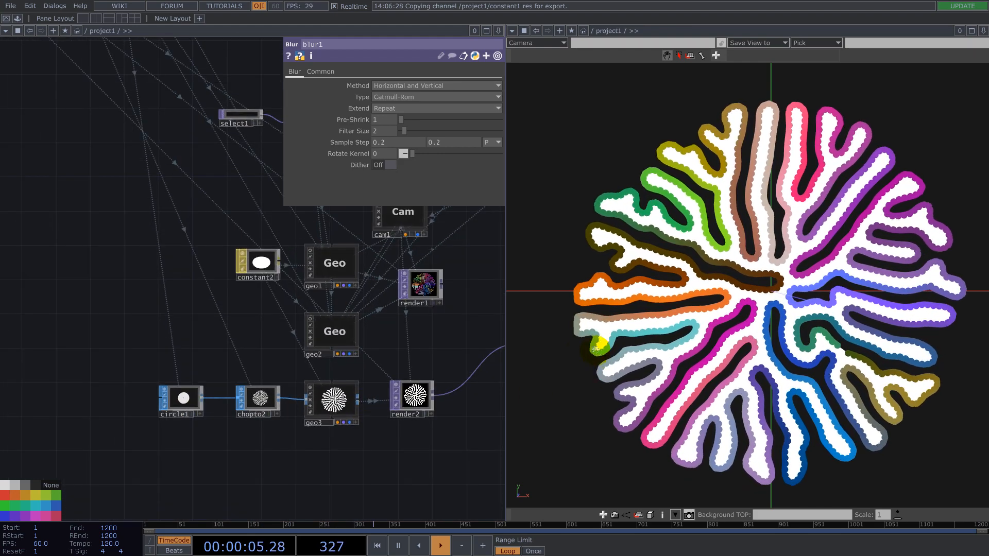
left_click(512, 31)
left_click(523, 78)
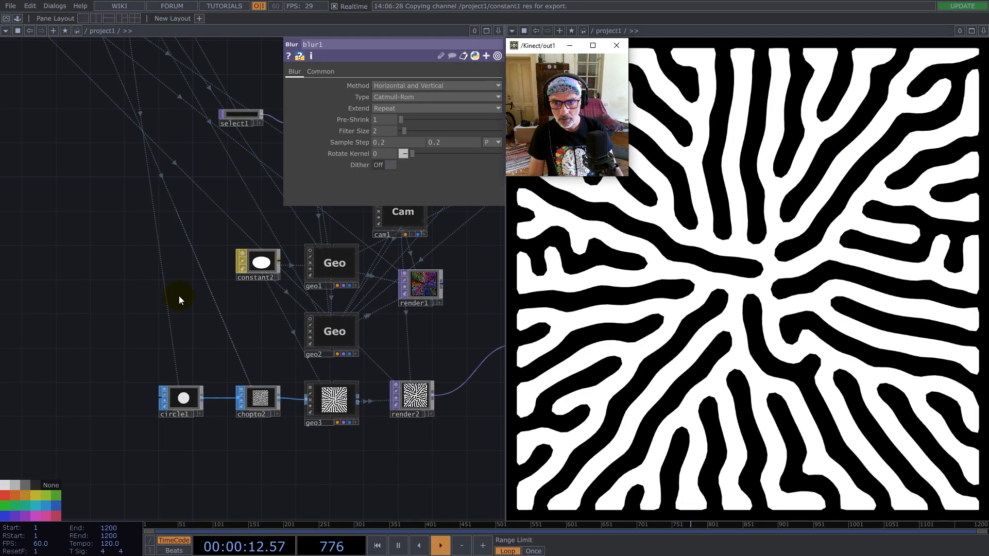
- Add a Select TOP near circle1 and reference null1 as its source
left_click_drag(179, 299, 177, 389)
scroll(178, 387, "down", 3)
left_click(115, 354)
key("Tab")
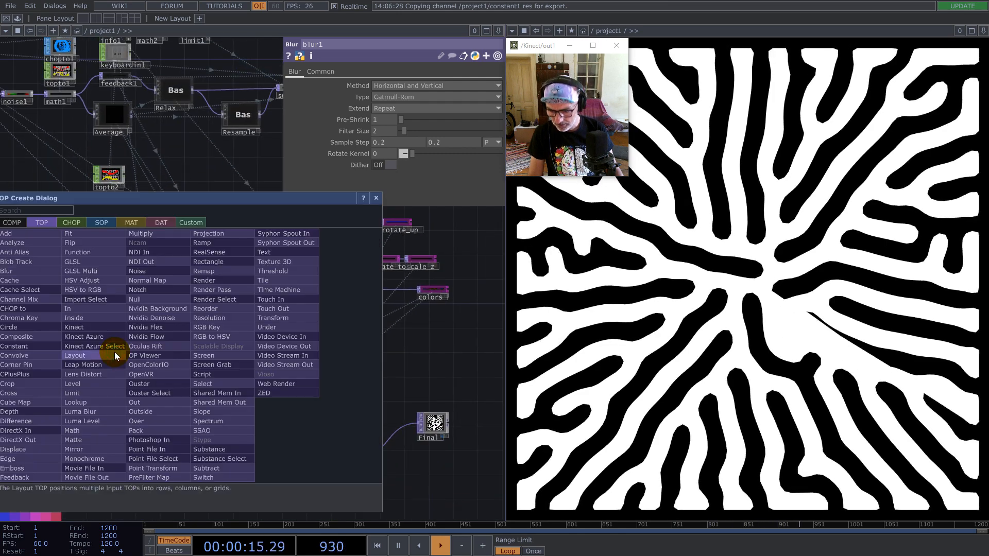
type("se")
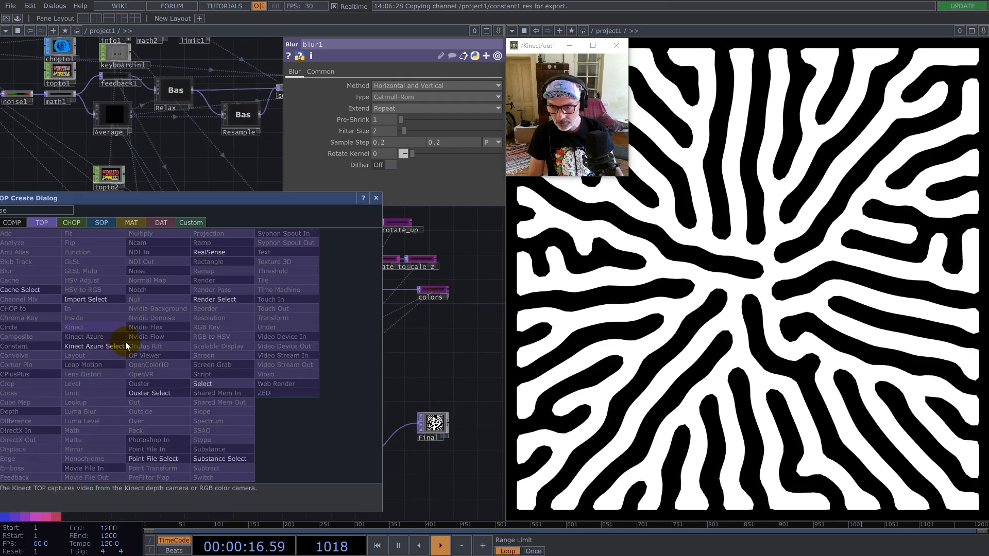
left_click(203, 384)
left_click(123, 376)
left_click_drag(165, 166, 123, 243)
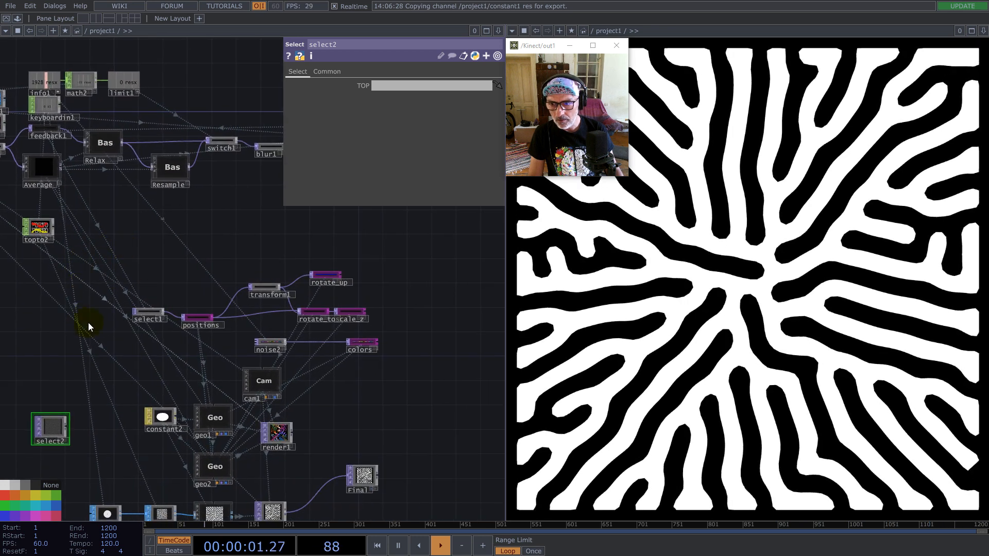
scroll(117, 276, "down", 3)
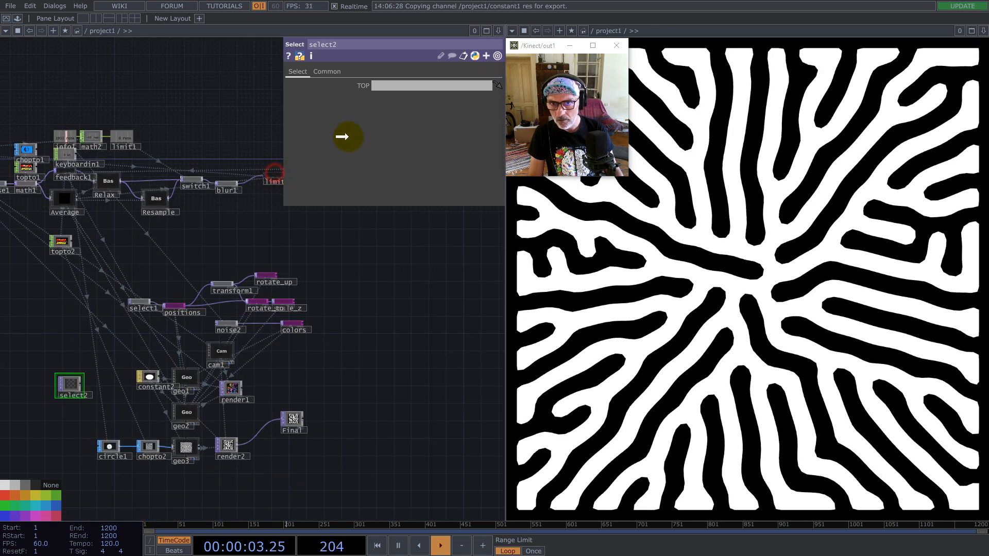
left_click_drag(265, 224, 395, 84)
left_click_drag(280, 300, 428, 248)
- Move topto2 beside select2, above circle1, and set its TOP parameter to select2
scroll(147, 349, "up", 5)
left_click_drag(150, 245, 217, 409)
left_click_drag(155, 342, 144, 368)
left_click_drag(203, 410, 195, 426)
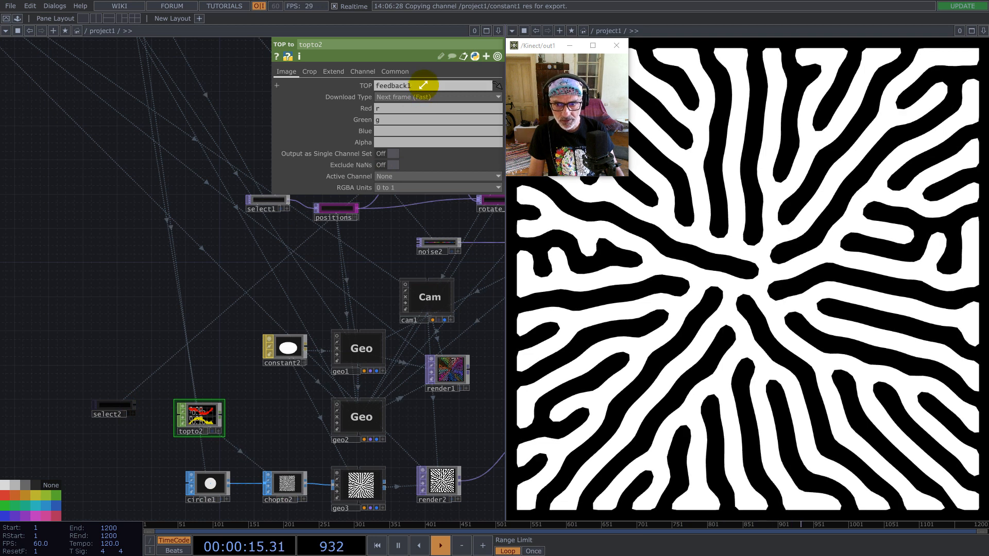
left_click_drag(423, 86, 423, 85)
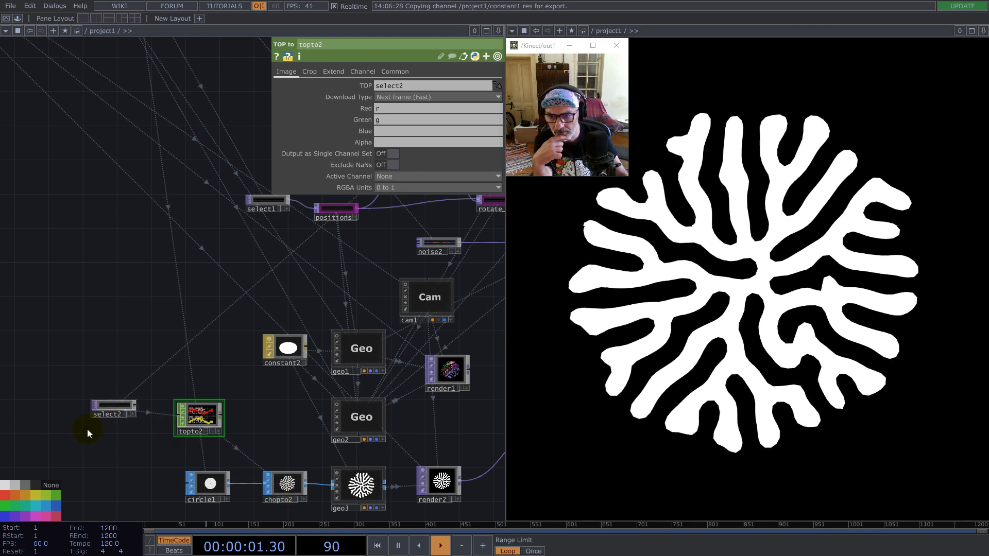
- Set topto2's TOP parameter to null1 and delete the select2 operator
scroll(85, 433, "down", 4)
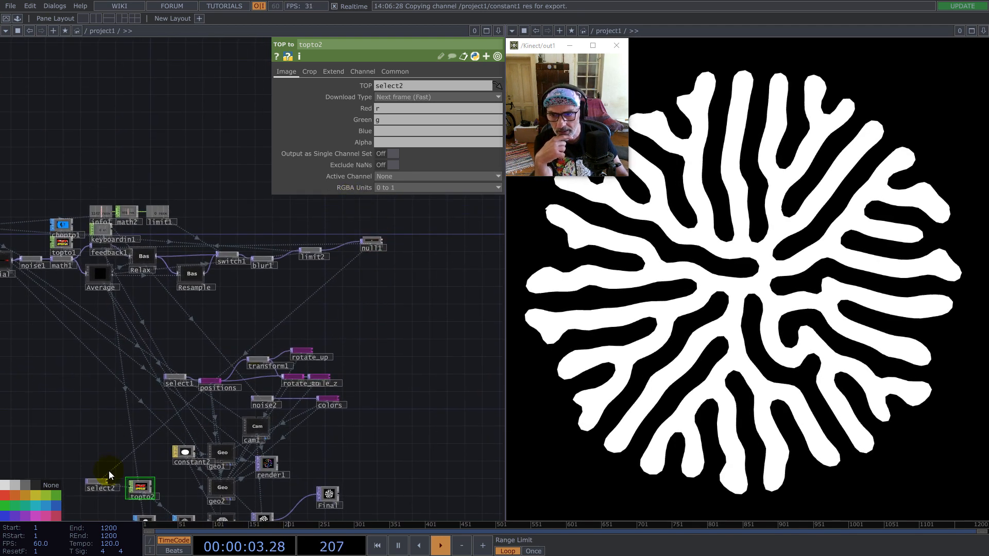
left_click_drag(151, 494, 147, 456)
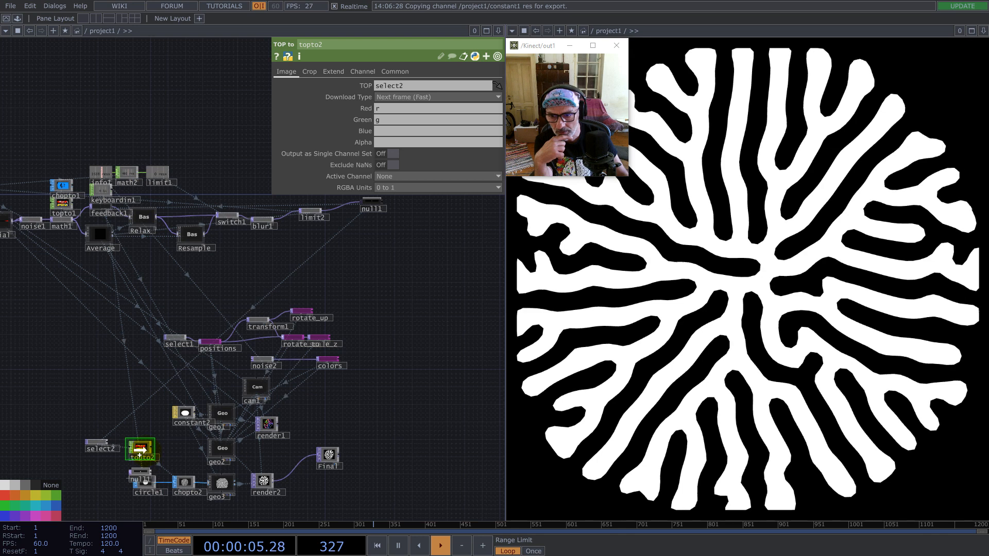
left_click_drag(402, 78, 402, 85)
left_click_drag(98, 443, 85, 384)
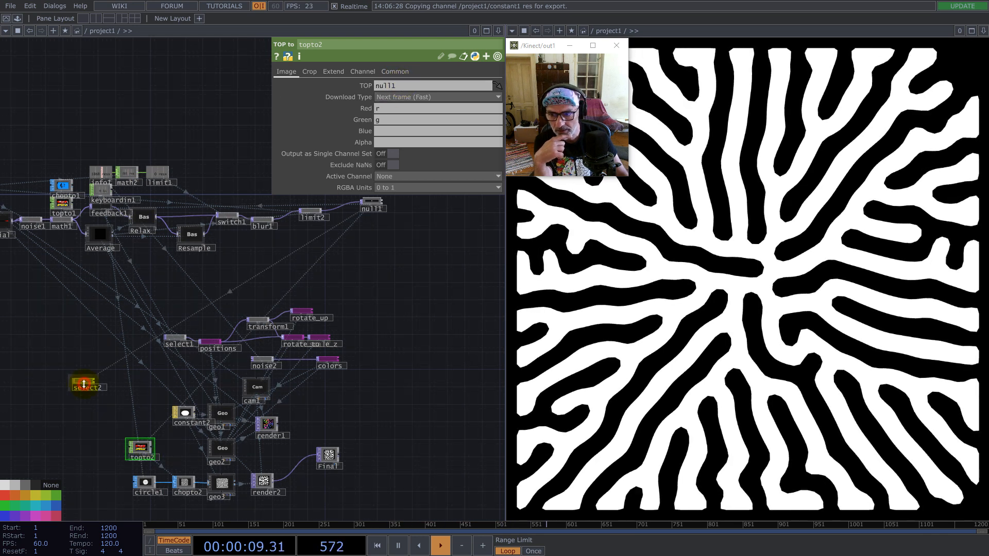
left_click(80, 385)
key("Delete")
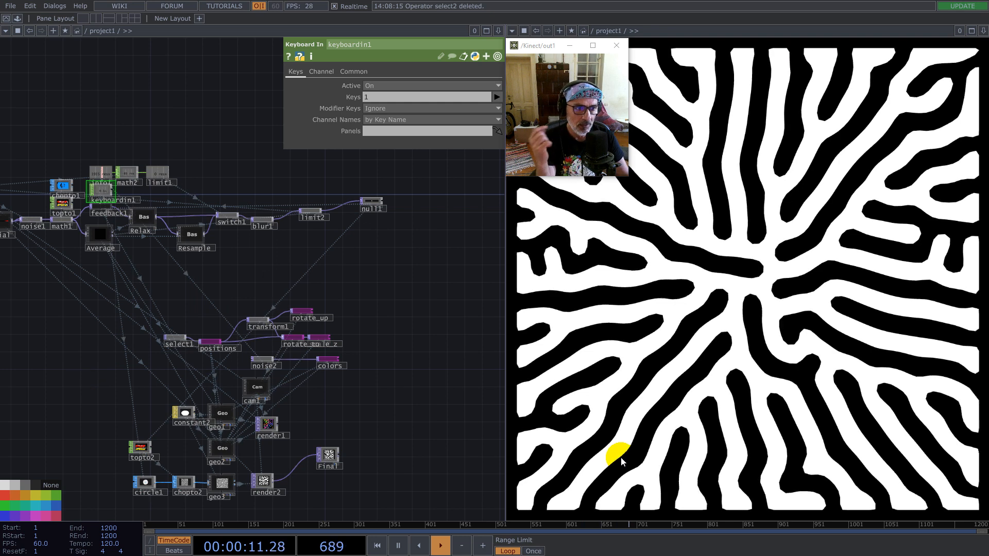
- Set constant1's square value to 0.26 and restart the growth
scroll(154, 196, "up", 5)
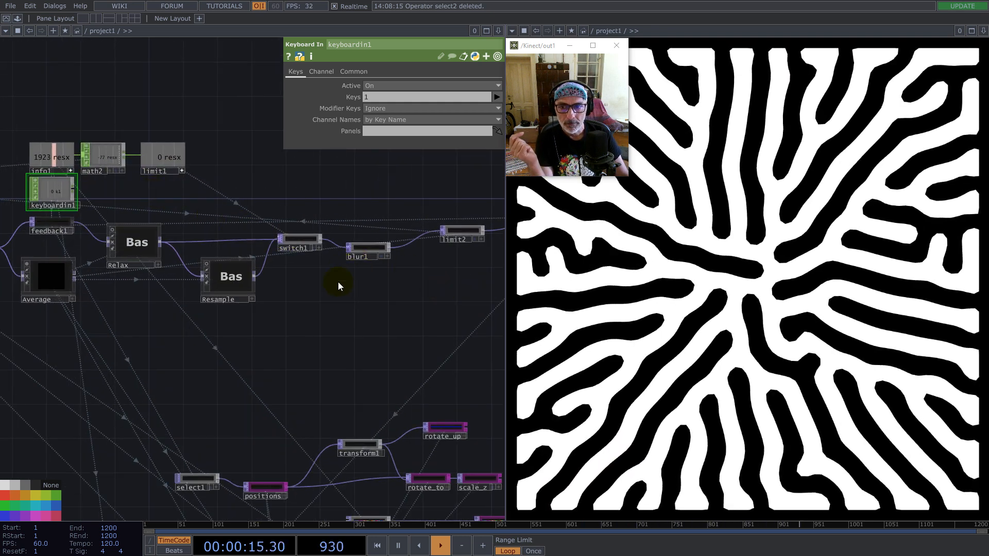
scroll(371, 319, "down", 5)
scroll(267, 278, "up", 8)
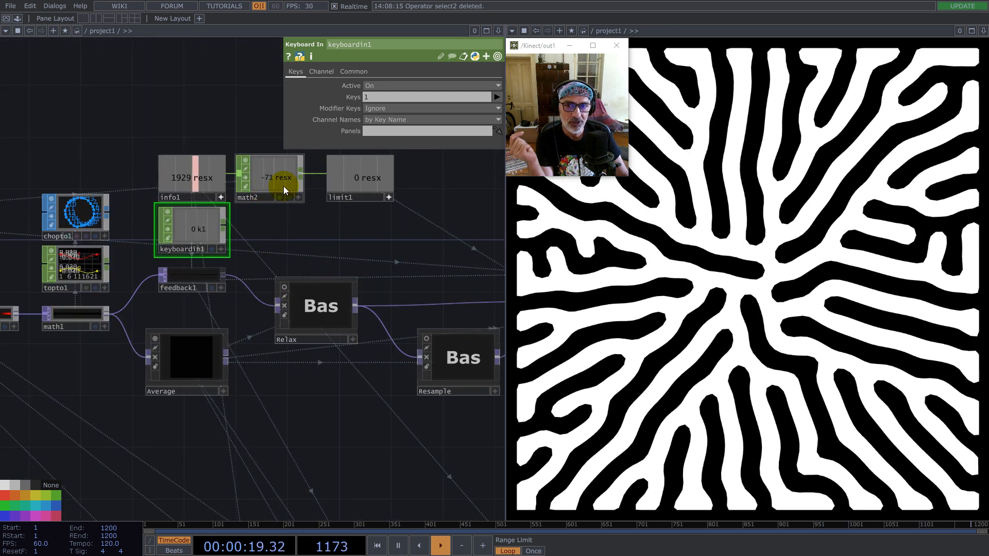
scroll(358, 224, "down", 4)
left_click(76, 235)
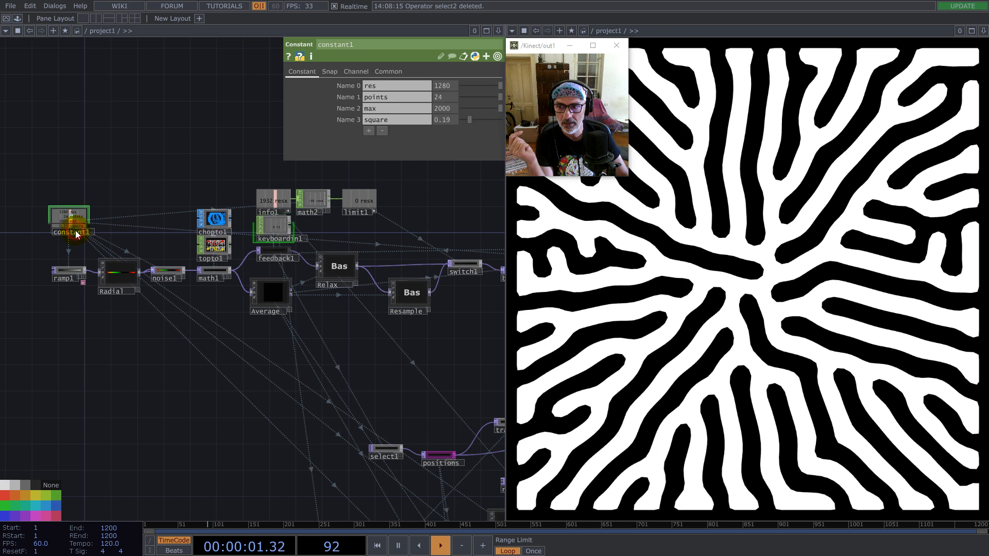
middle_click_drag(448, 119, 478, 131)
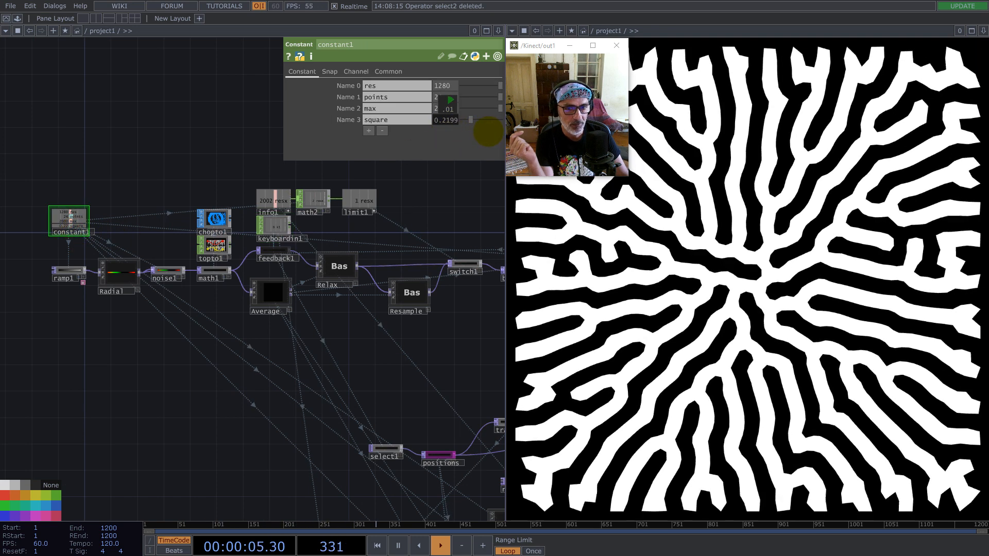
middle_click_drag(498, 131, 447, 124)
left_click(371, 450)
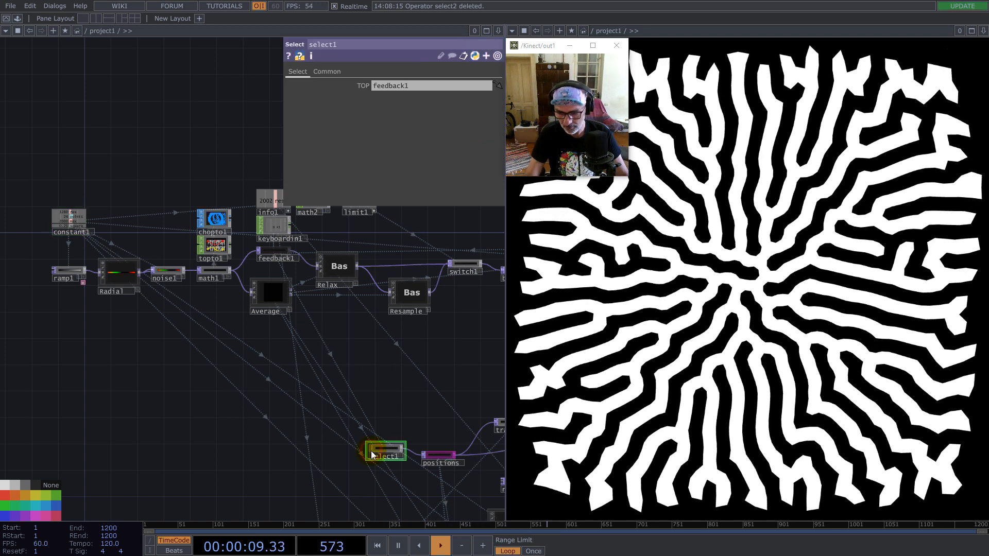
key("r")
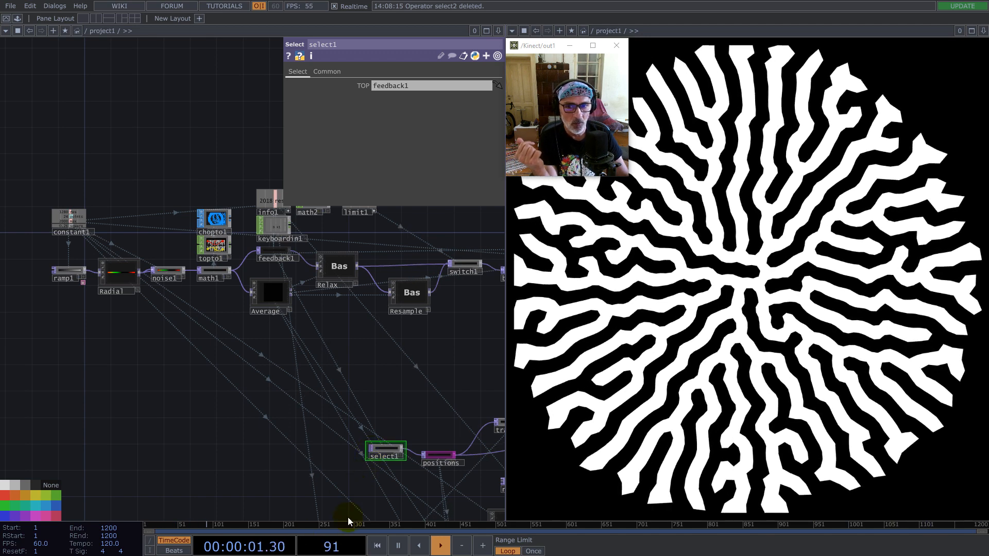
- Set blur1's Filter Size to 21
left_click_drag(379, 376, 95, 371)
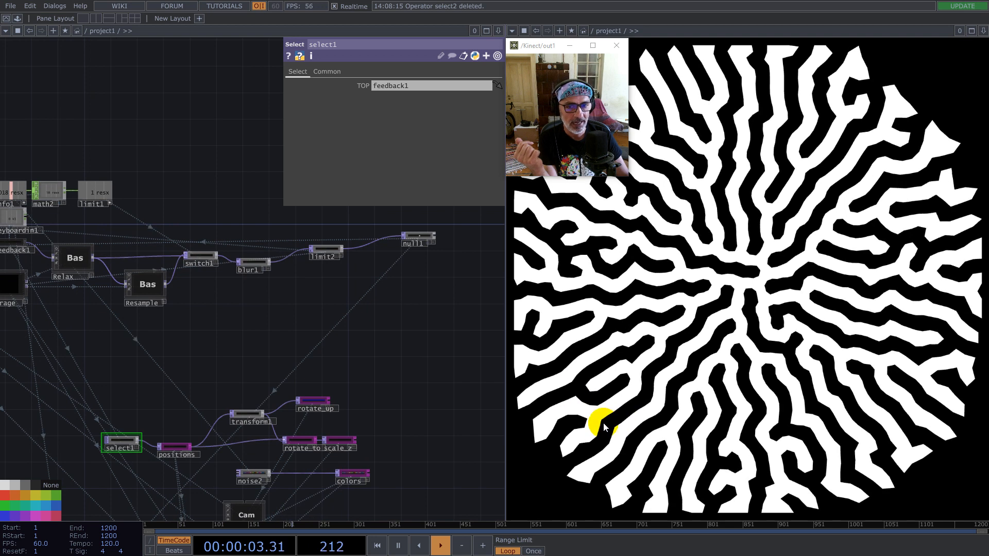
left_click(256, 262)
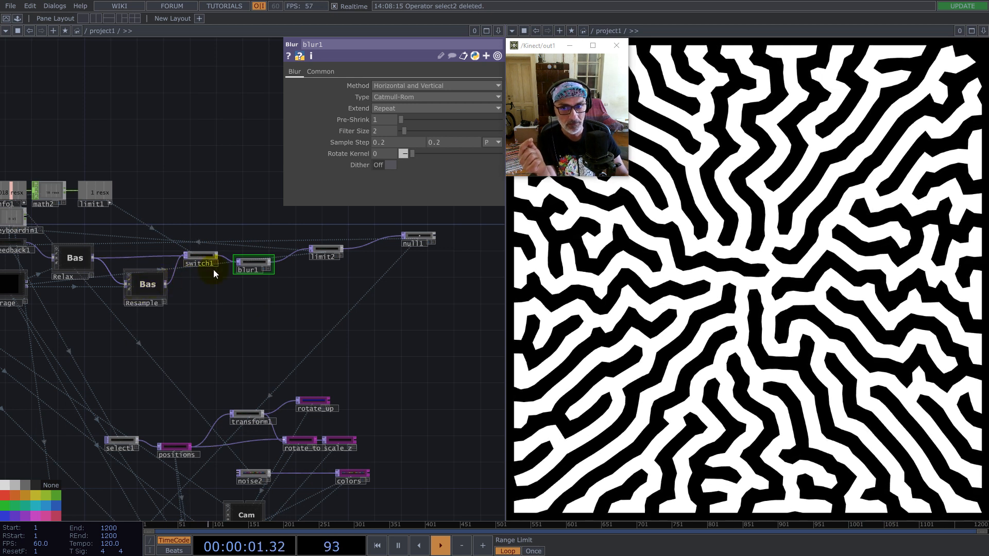
left_click_drag(403, 131, 431, 132)
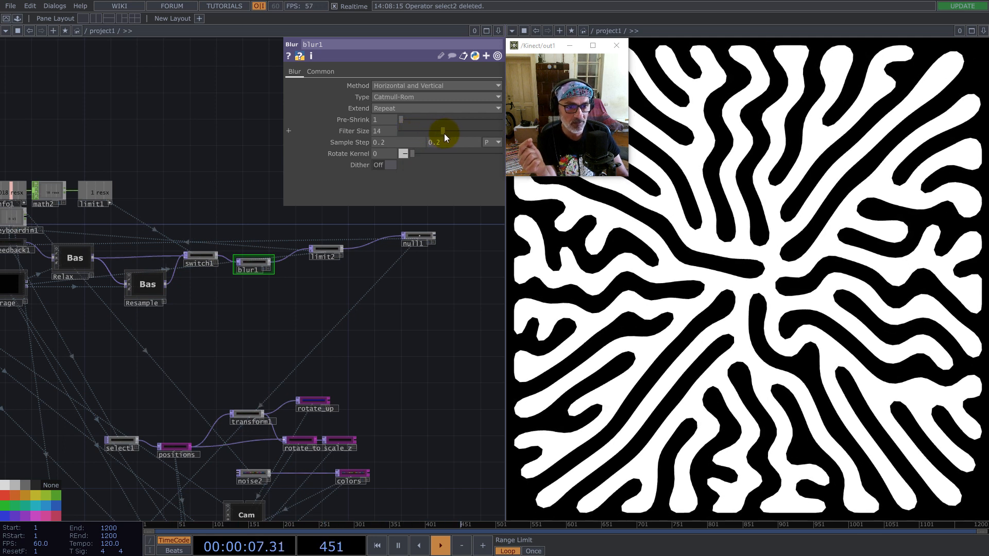
left_click_drag(457, 135, 464, 135)
left_click_drag(342, 353, 484, 363)
- Set constant1's square value to 0.22
scroll(406, 358, "down", 6)
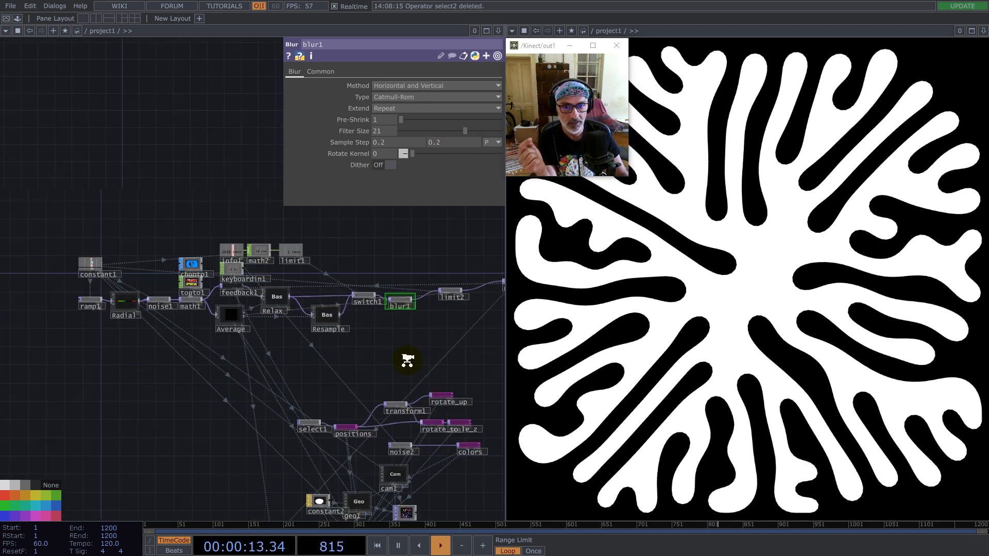
scroll(264, 323, "up", 8)
left_click(182, 295)
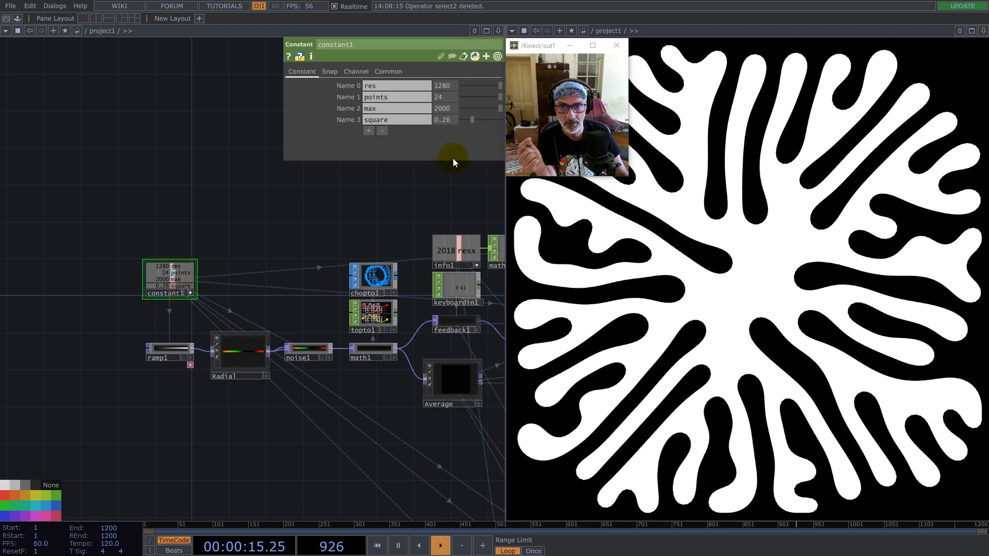
middle_click_drag(451, 119, 335, 133)
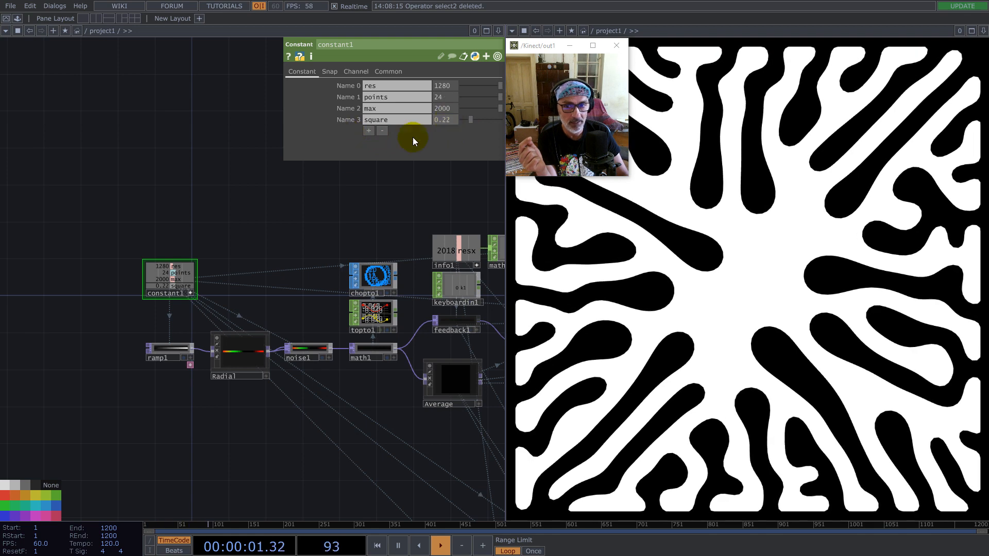
- Connect render1's output to Final in place of render2
scroll(172, 216, "down", 5)
scroll(404, 449, "up", 6)
left_click_drag(407, 428, 210, 314)
left_click_drag(319, 272, 437, 362)
left_click_drag(438, 285, 243, 330)
- Enter geo1 and set transform1's Uniform Scale to 0.89
scroll(363, 310, "down", 5)
left_click(174, 309)
double_click(173, 309)
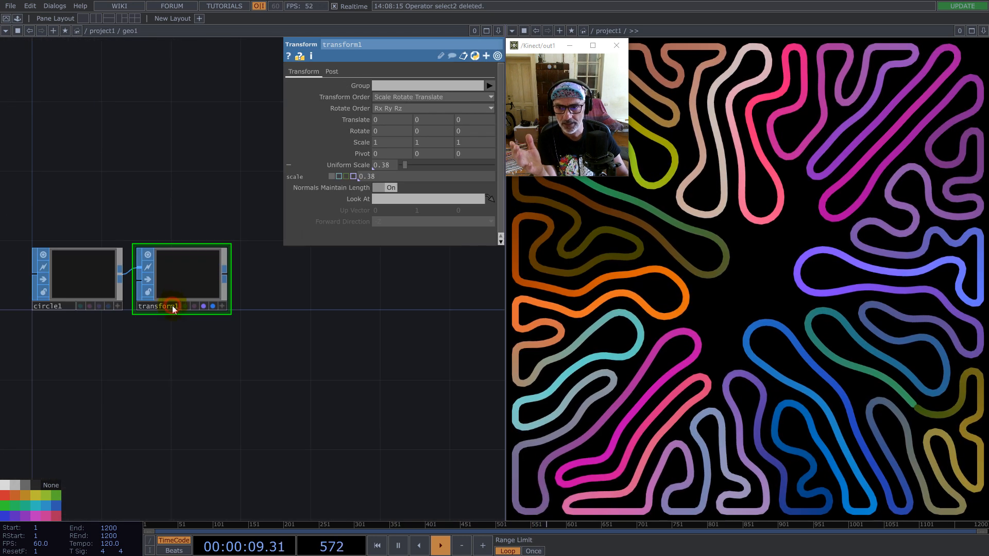
left_click_drag(395, 166, 410, 164)
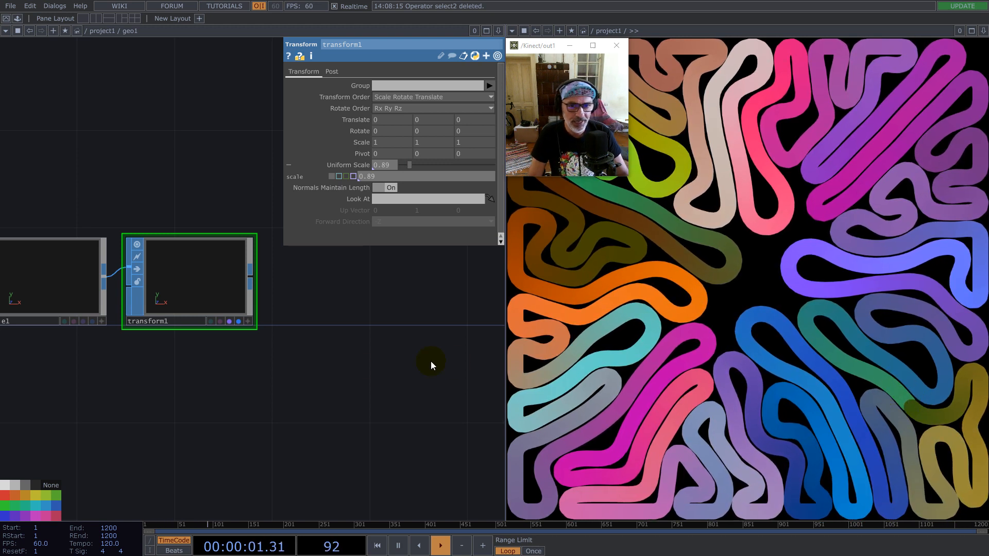
- Leave geo1 and add a Select TOP in an empty area of the project1 network
scroll(320, 380, "down", 10)
scroll(277, 420, "down", 10)
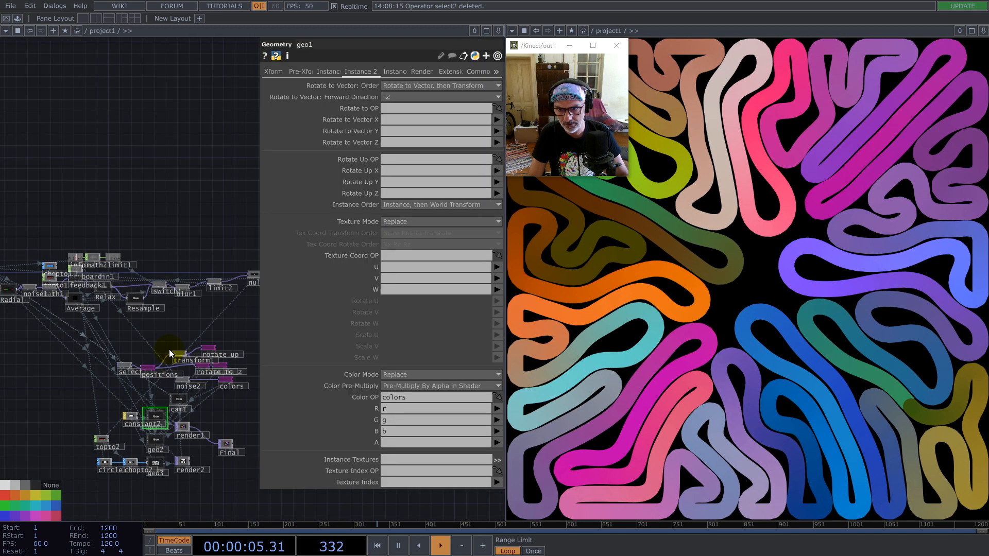
scroll(168, 355, "up", 8)
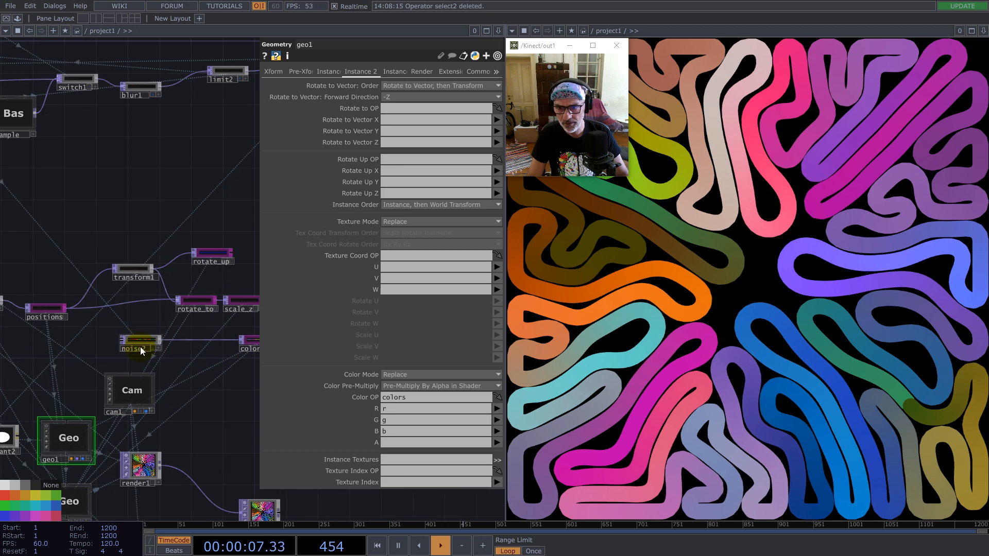
scroll(235, 336, "down", 6)
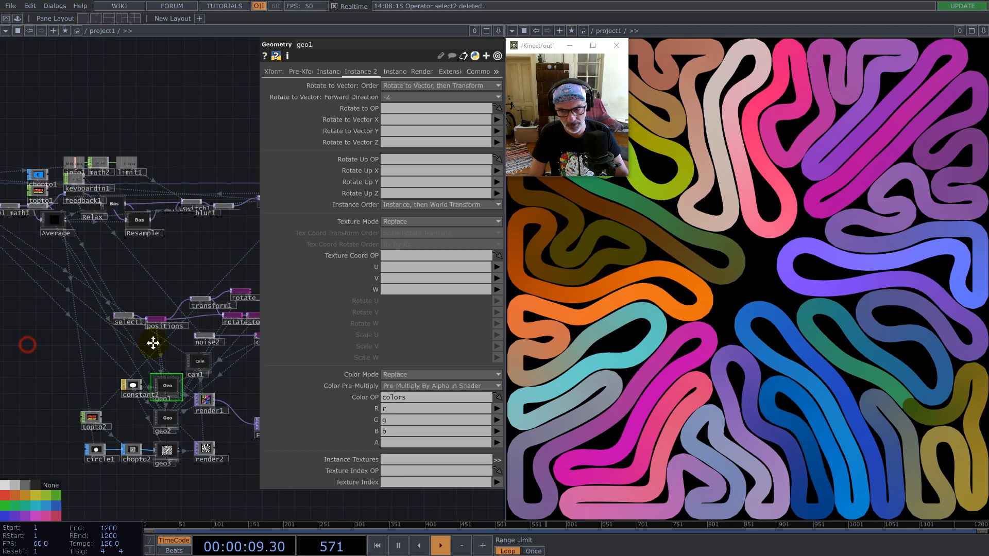
left_click_drag(153, 343, 171, 344)
double_click(115, 345)
type("sel")
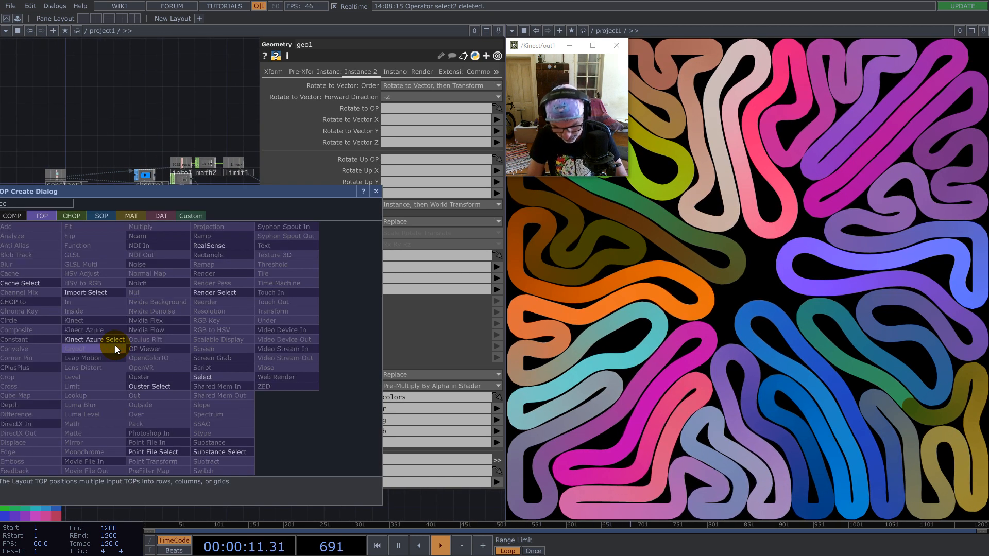
left_click(206, 377)
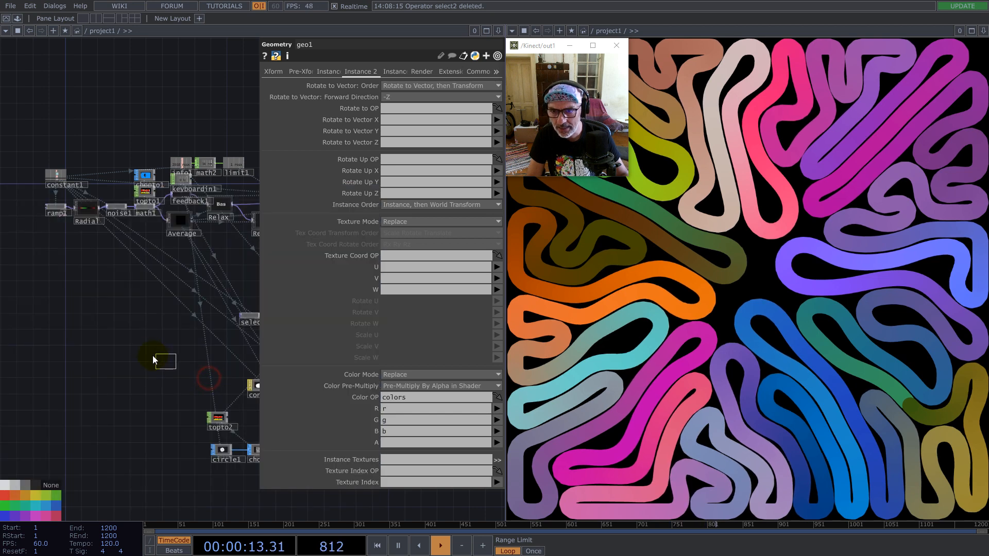
left_click(152, 355)
- Set select2's source TOP to Radial/out1
left_click(385, 84)
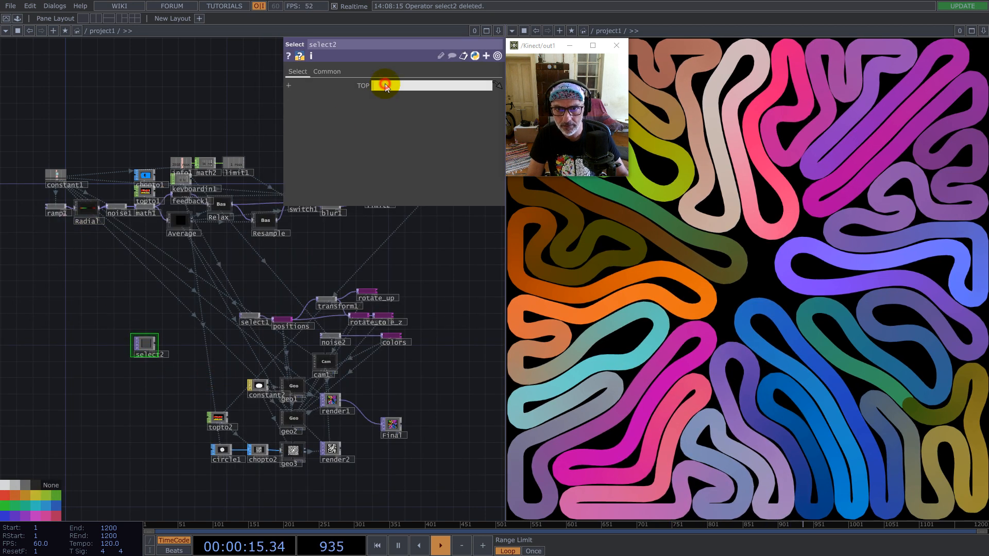
type("Radial")
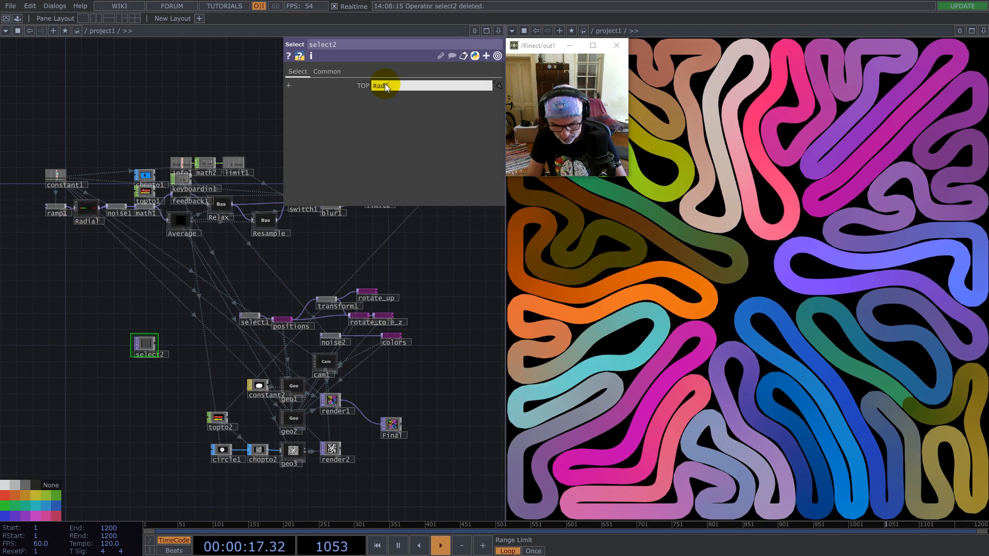
type("/out1")
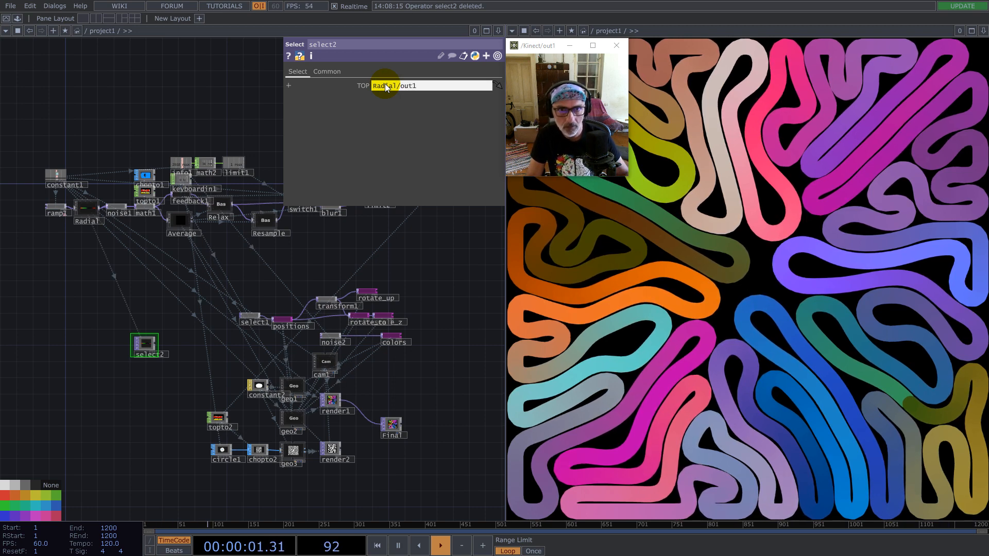
- Move select2 next to noise2, just below the positions operator
scroll(165, 337, "up", 5)
left_click(145, 334)
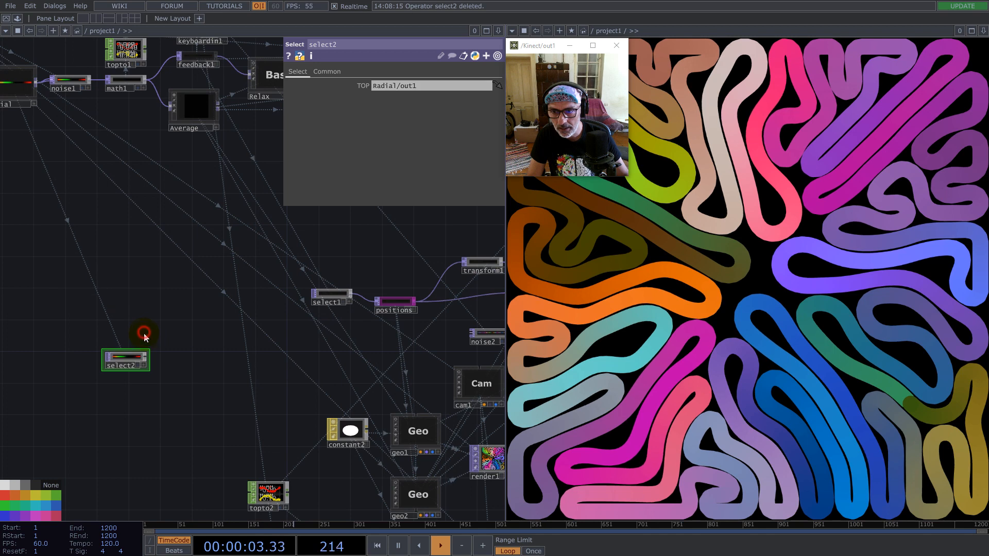
scroll(144, 335, "down", 3)
left_click_drag(135, 360, 330, 344)
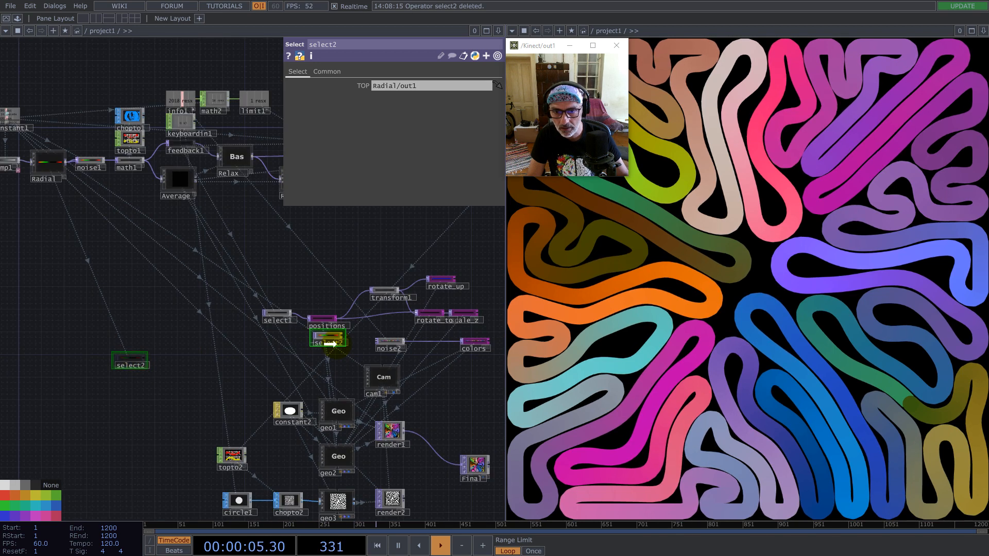
- Connect select2's output to noise2's input and set noise2's Period to 2
scroll(366, 352, "up", 6)
left_click(275, 332)
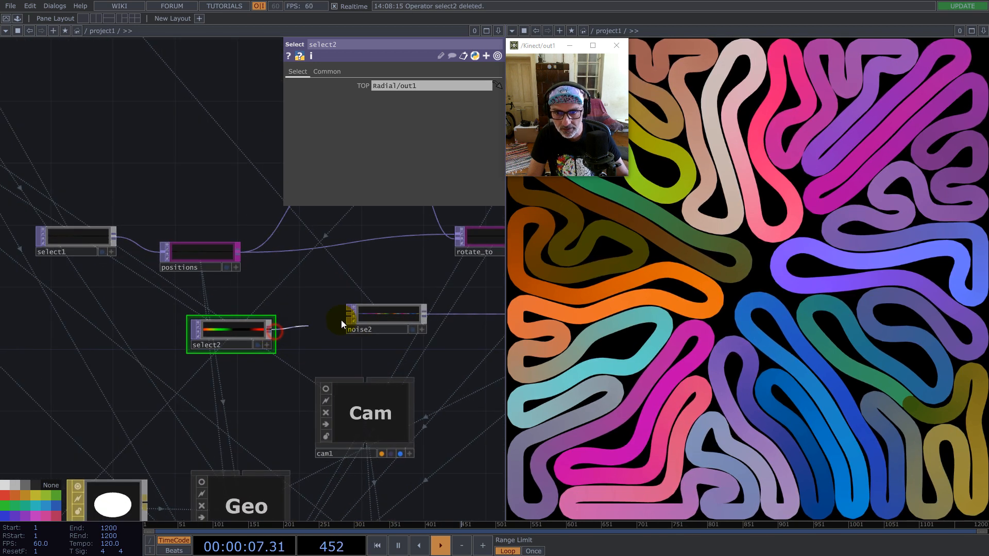
left_click(349, 315)
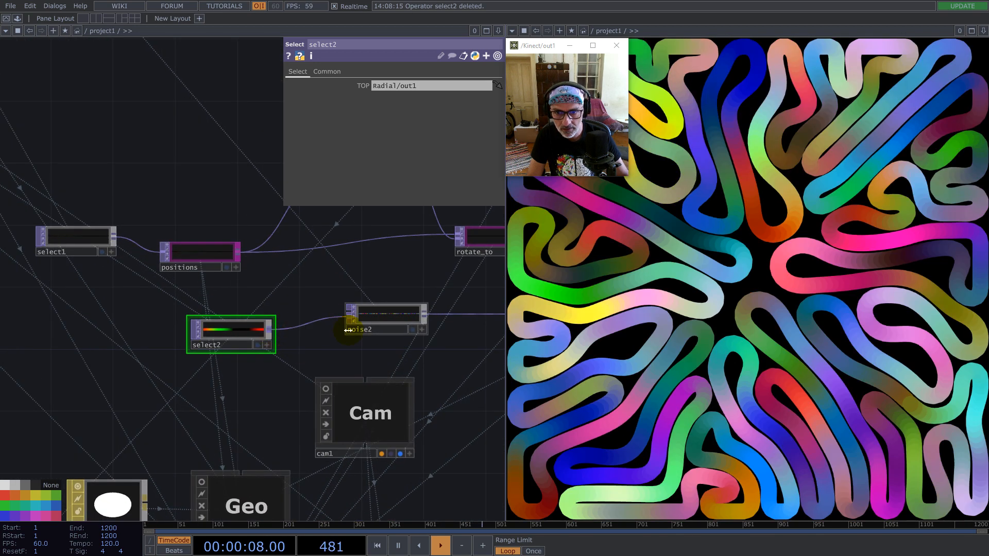
left_click(399, 320)
left_click_drag(451, 106, 658, 152)
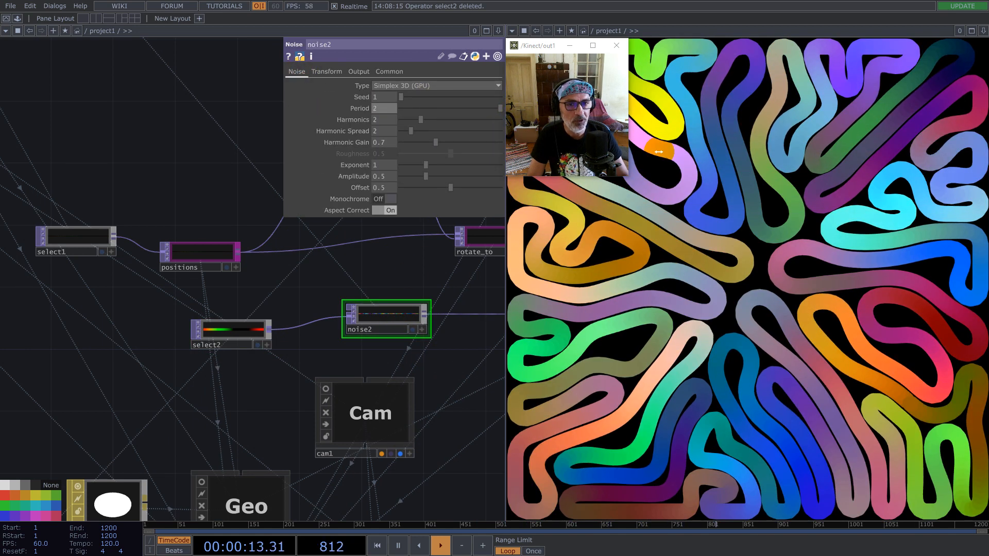
- Set blur1's Filter Size to 9
scroll(277, 285, "down", 5)
scroll(277, 285, "down", 4)
left_click_drag(408, 307, 371, 356)
scroll(291, 236, "up", 3)
scroll(292, 236, "up", 3)
left_click(222, 264)
left_click_drag(461, 133, 425, 137)
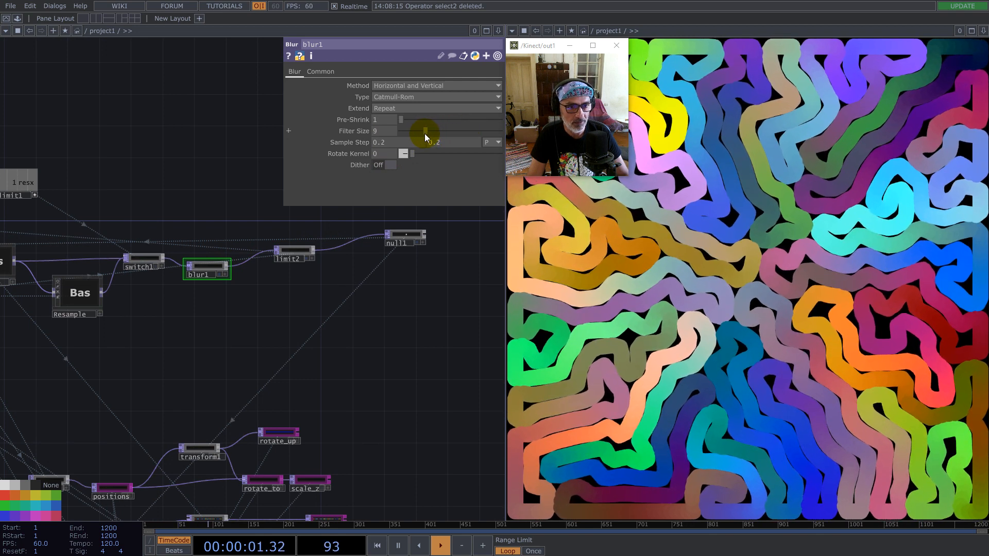
- Set constant1's square value to 0.34
scroll(304, 221, "down", 5)
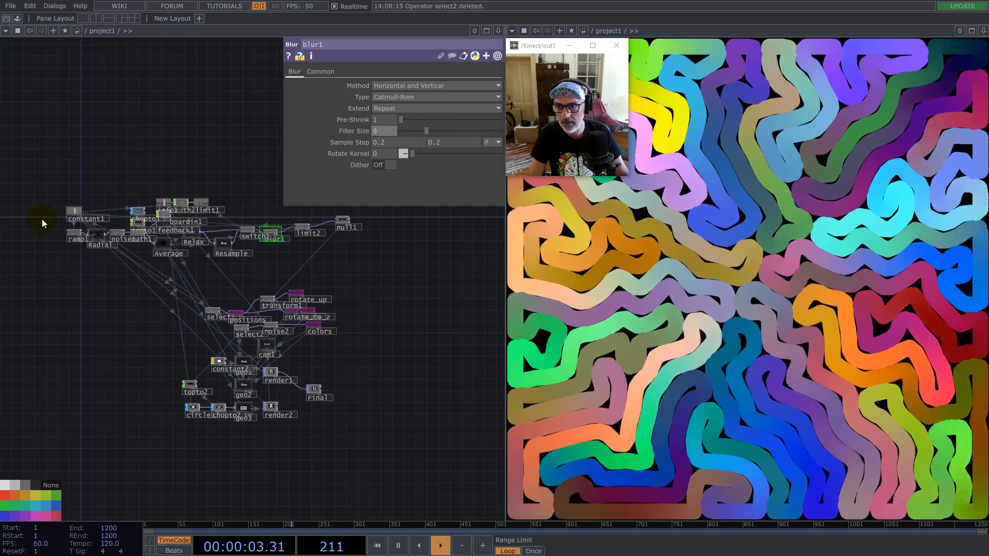
scroll(73, 214, "up", 5)
left_click(146, 194)
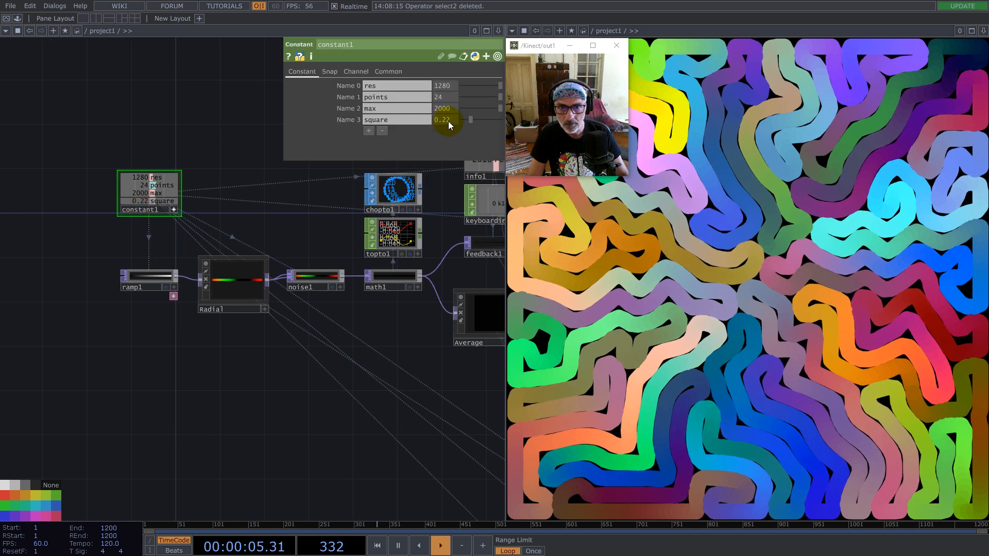
left_click_drag(448, 125, 476, 122)
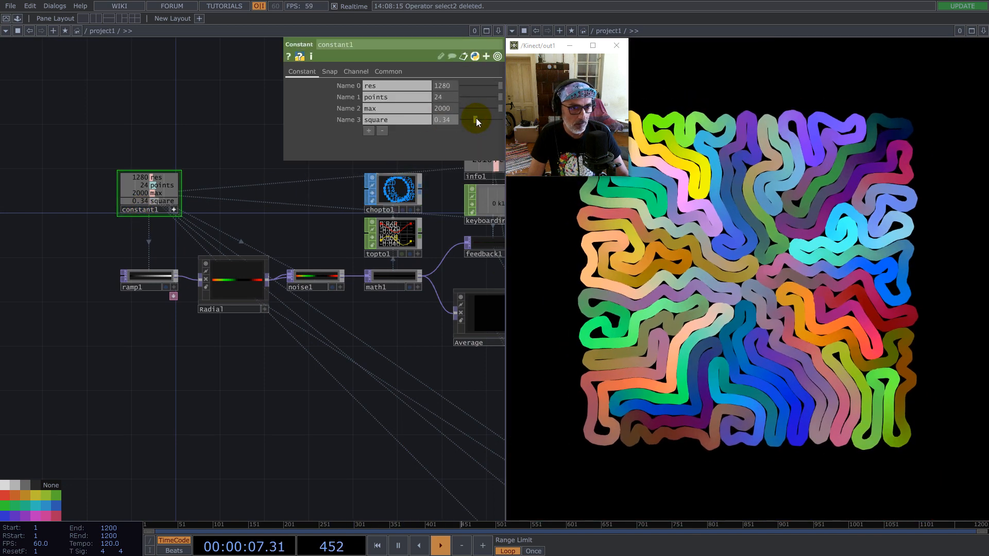
- Set blur1's Filter Size to 2 and restart the growth simulation from the initial circle
left_click_drag(394, 371, 272, 360)
left_click_drag(418, 263, 84, 293)
scroll(228, 294, "down", 5)
scroll(77, 283, "up", 5)
left_click(62, 281)
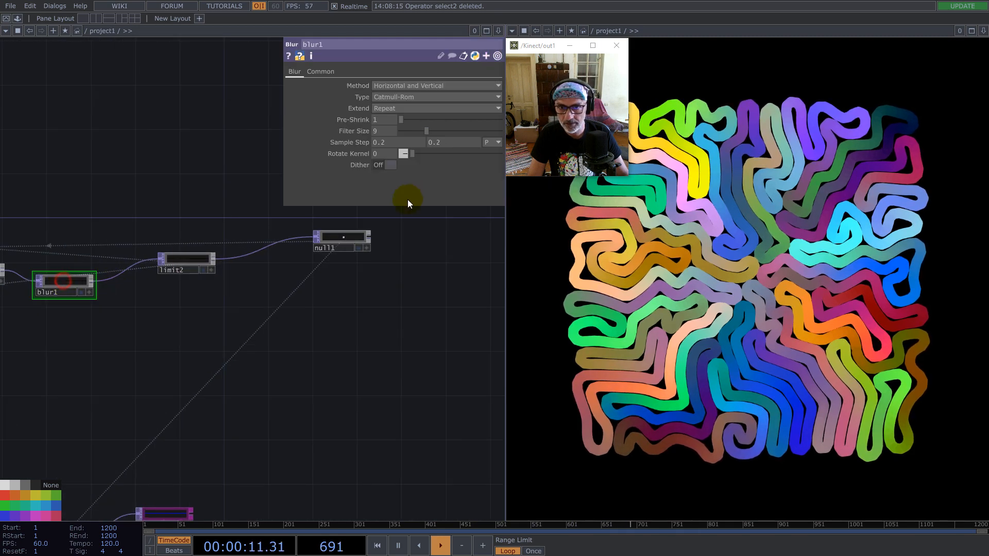
left_click_drag(428, 132, 406, 130)
left_click(432, 304)
key("1")
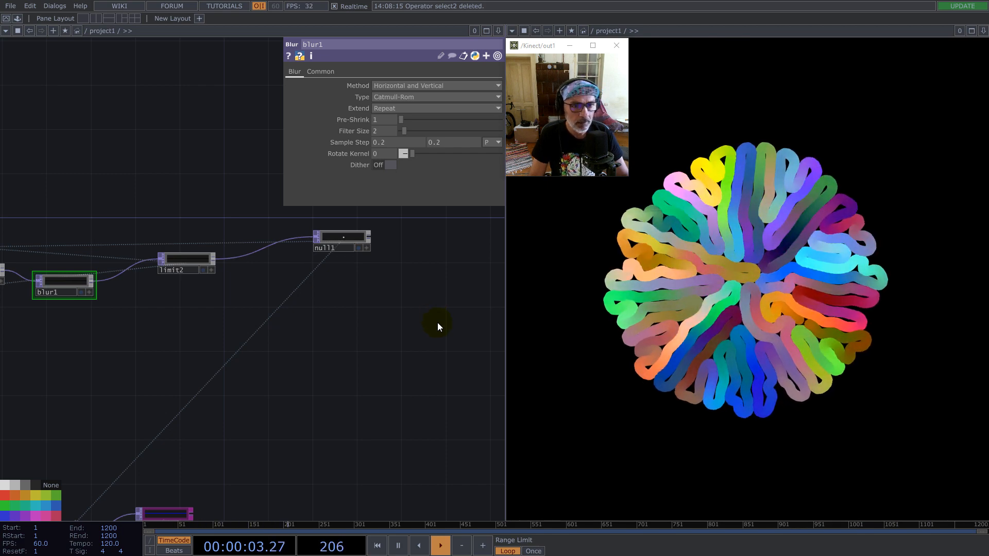
- Connect render2's output to Final in place of render1
scroll(433, 317, "down", 5)
scroll(392, 433, "up", 5)
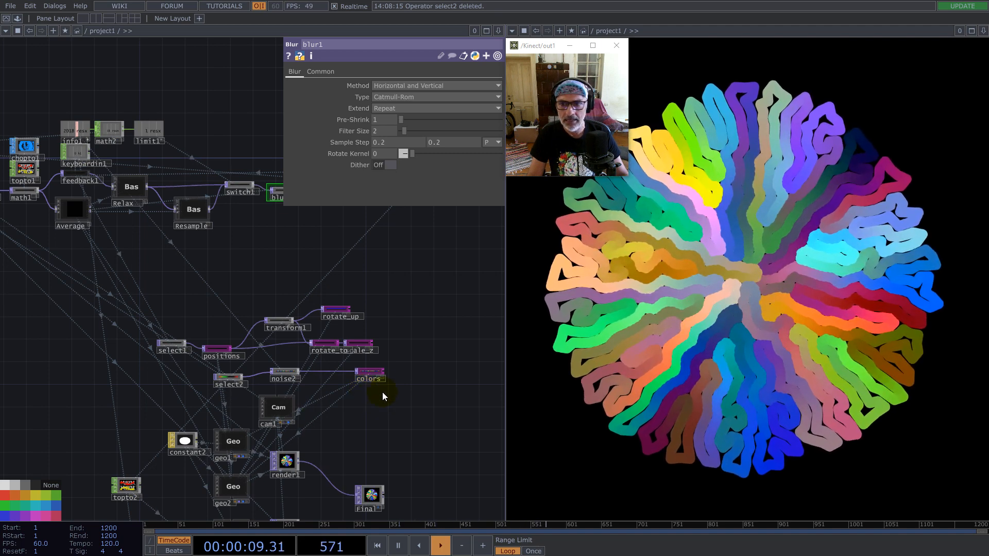
left_click_drag(224, 276, 203, 209)
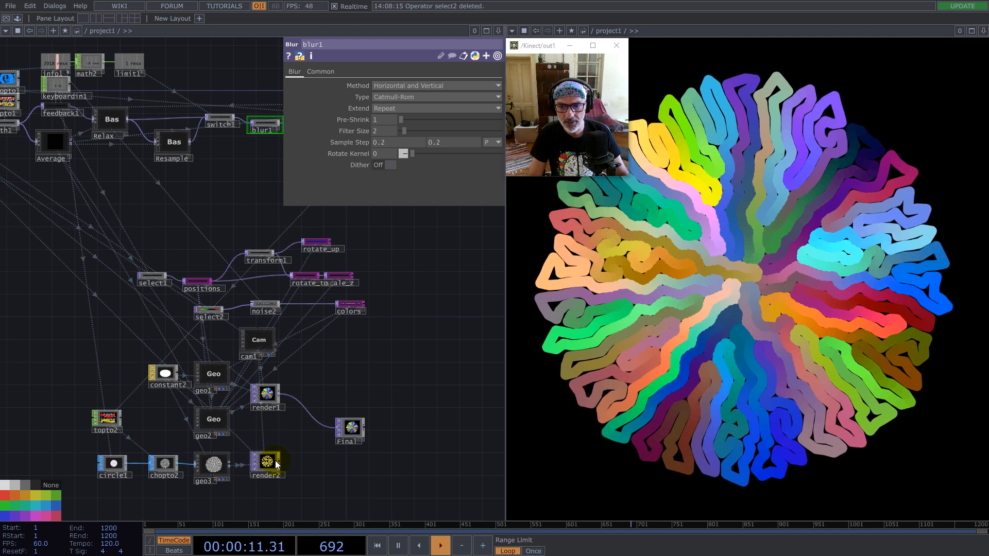
left_click_drag(276, 463, 331, 428)
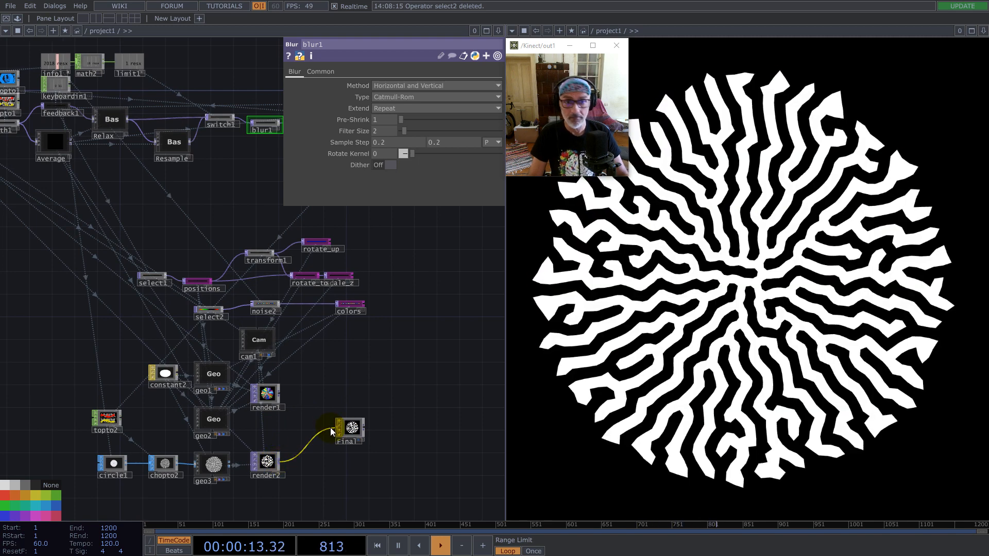
left_click_drag(336, 354, 411, 366)
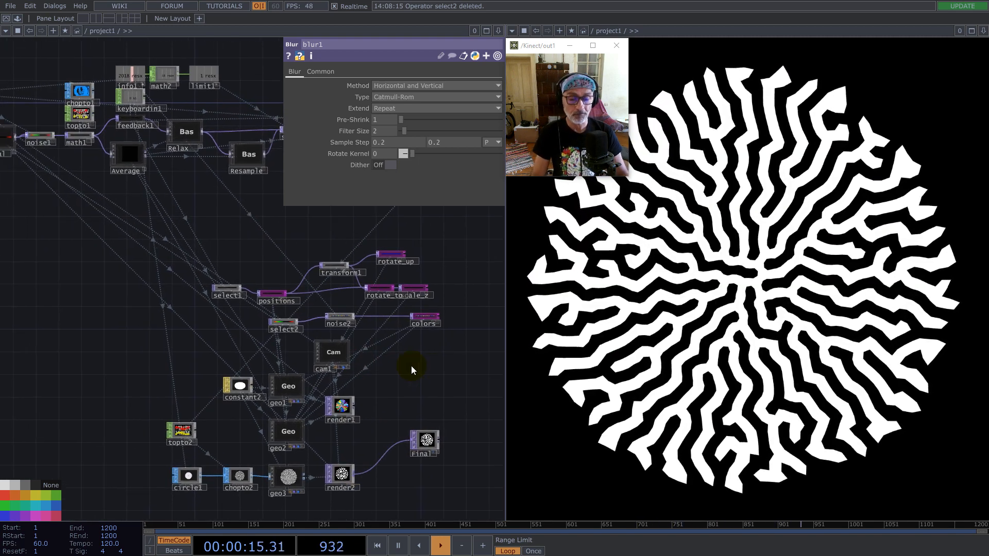